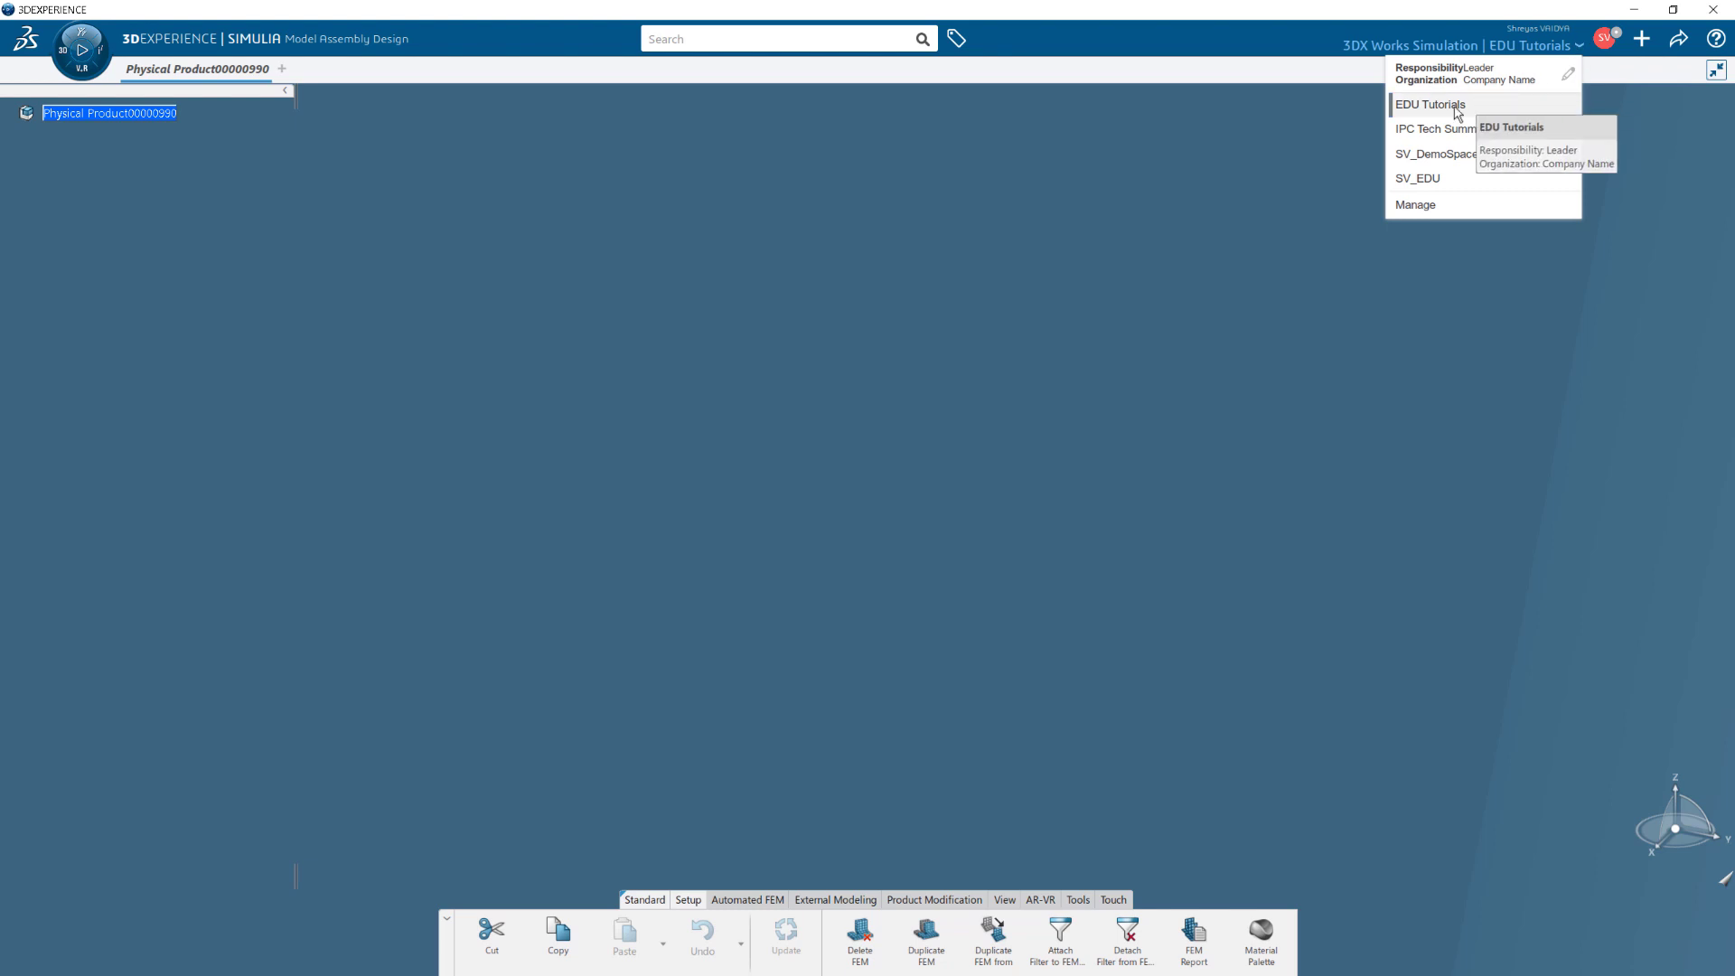
Switch credentials to the EDU Tutorials collaborative space with Leader responsibility.
{"action": "left_click", "coordinate": [1456, 113]}
{"action": "left_click", "coordinate": [872, 578]}
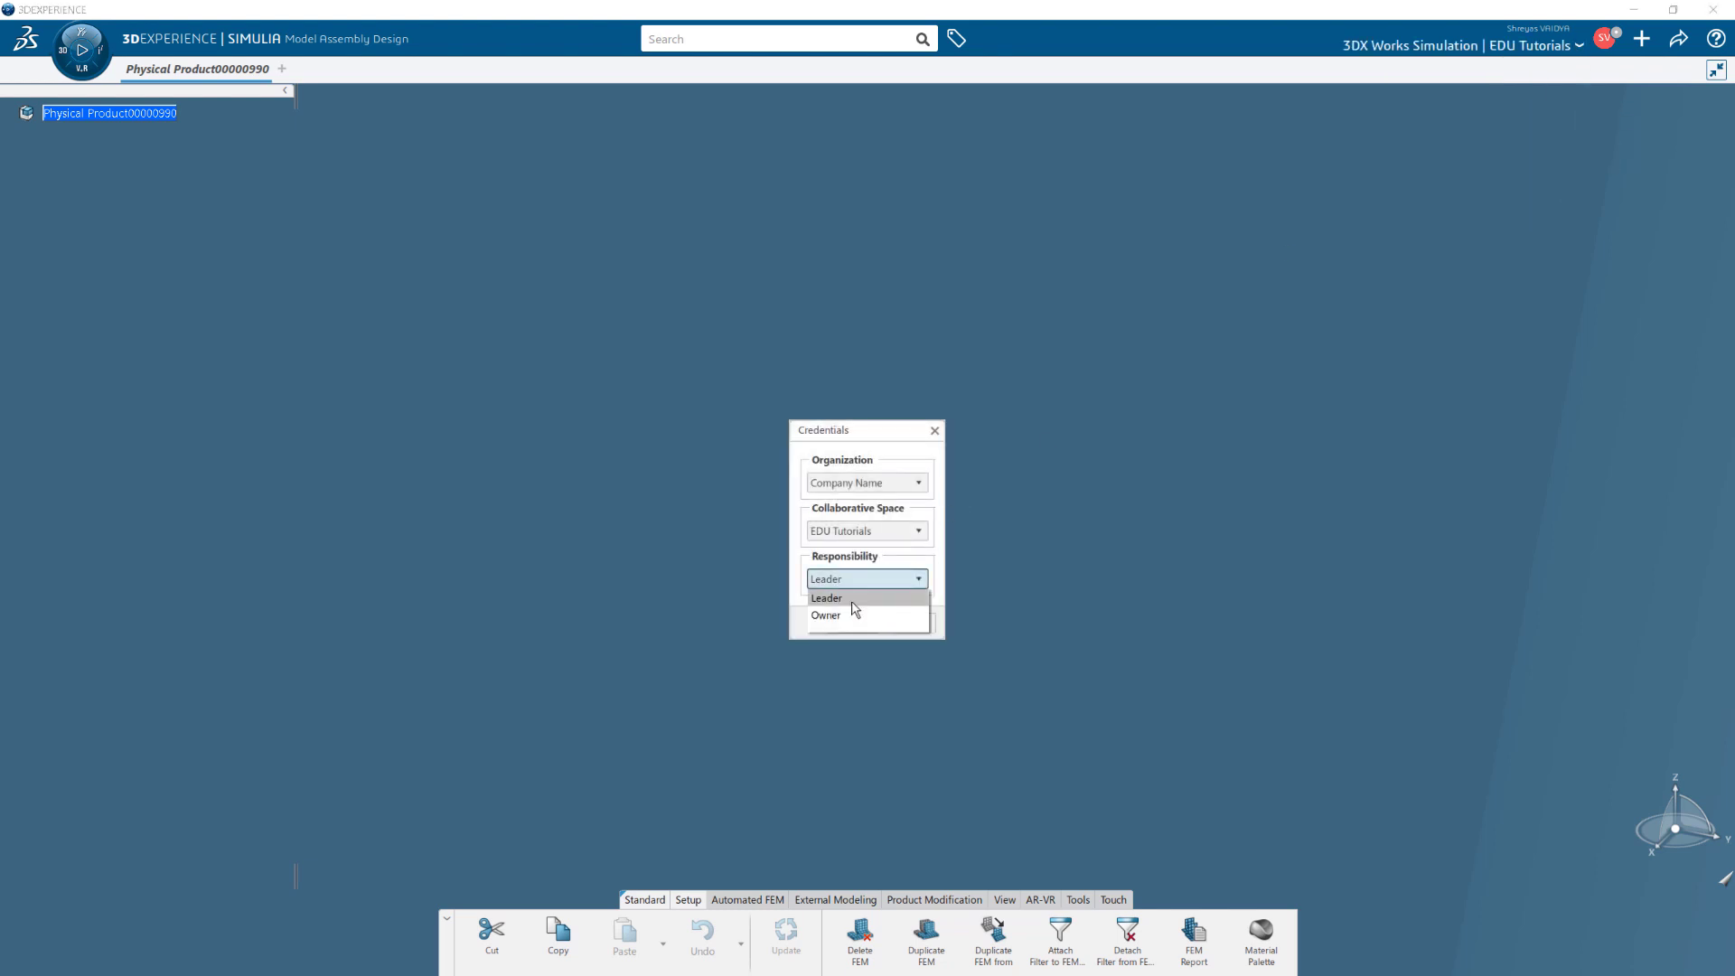
{"action": "left_click", "coordinate": [838, 598]}
{"action": "left_click", "coordinate": [849, 627]}
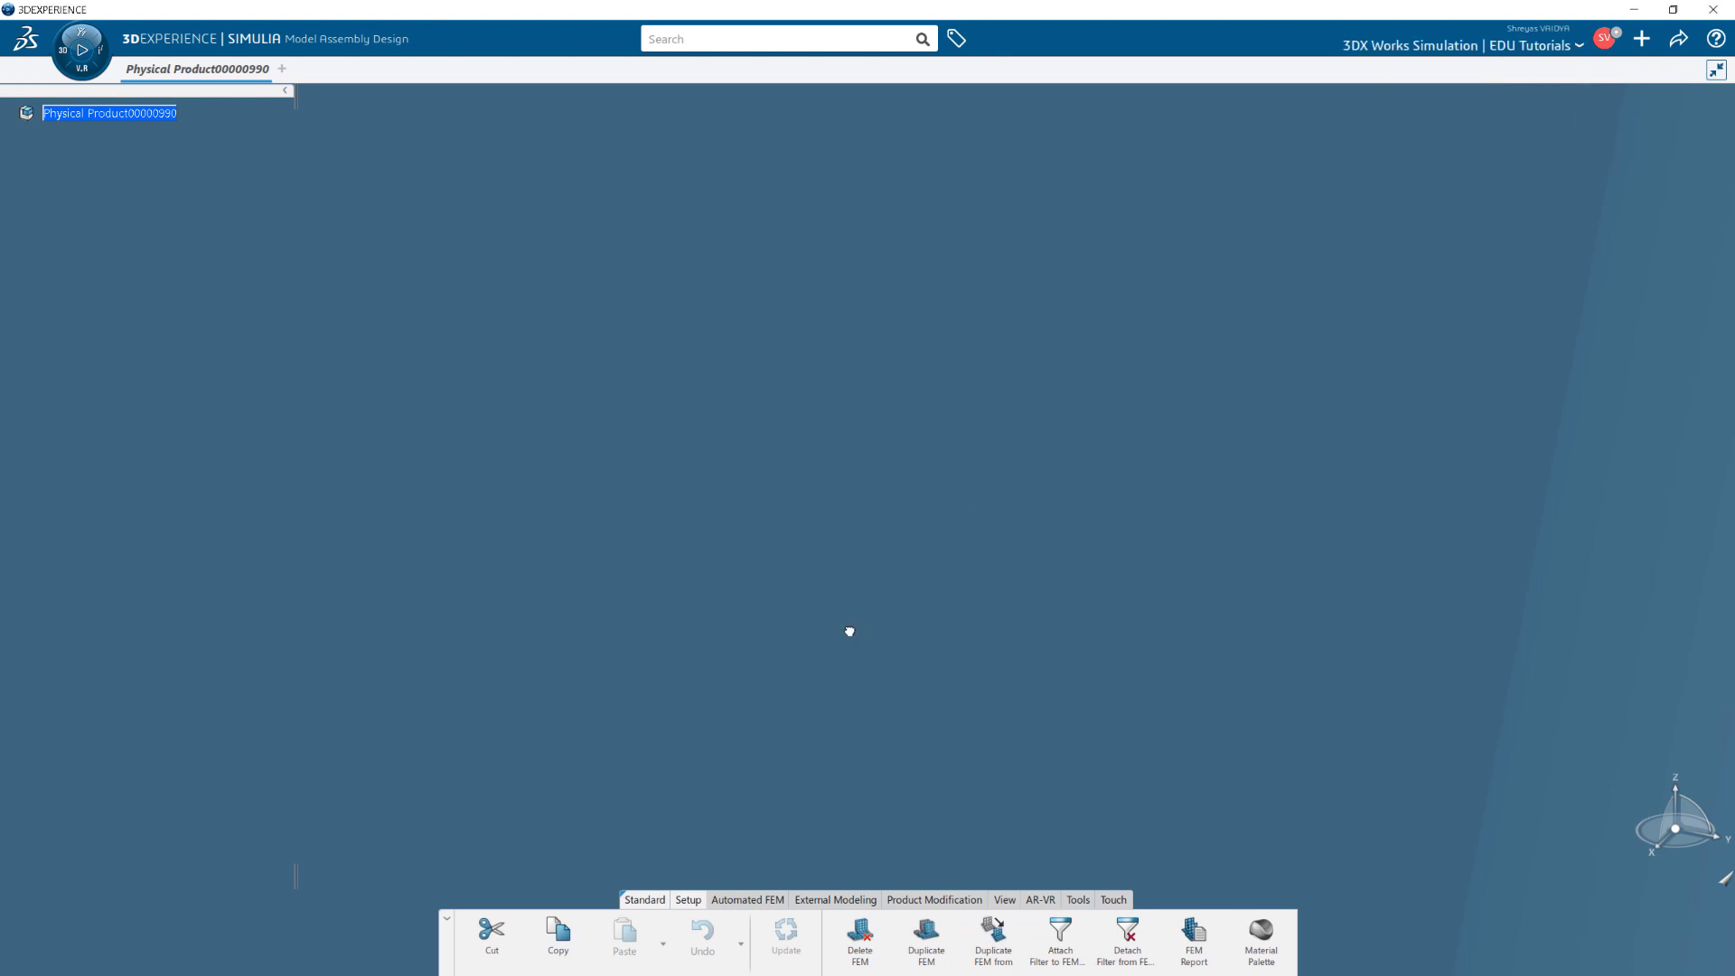
Import FSAE_FullCar.3dxml from disk as 3DXML with authoring, as new objects prefixed SV_.
{"action": "left_click", "coordinate": [1642, 38]}
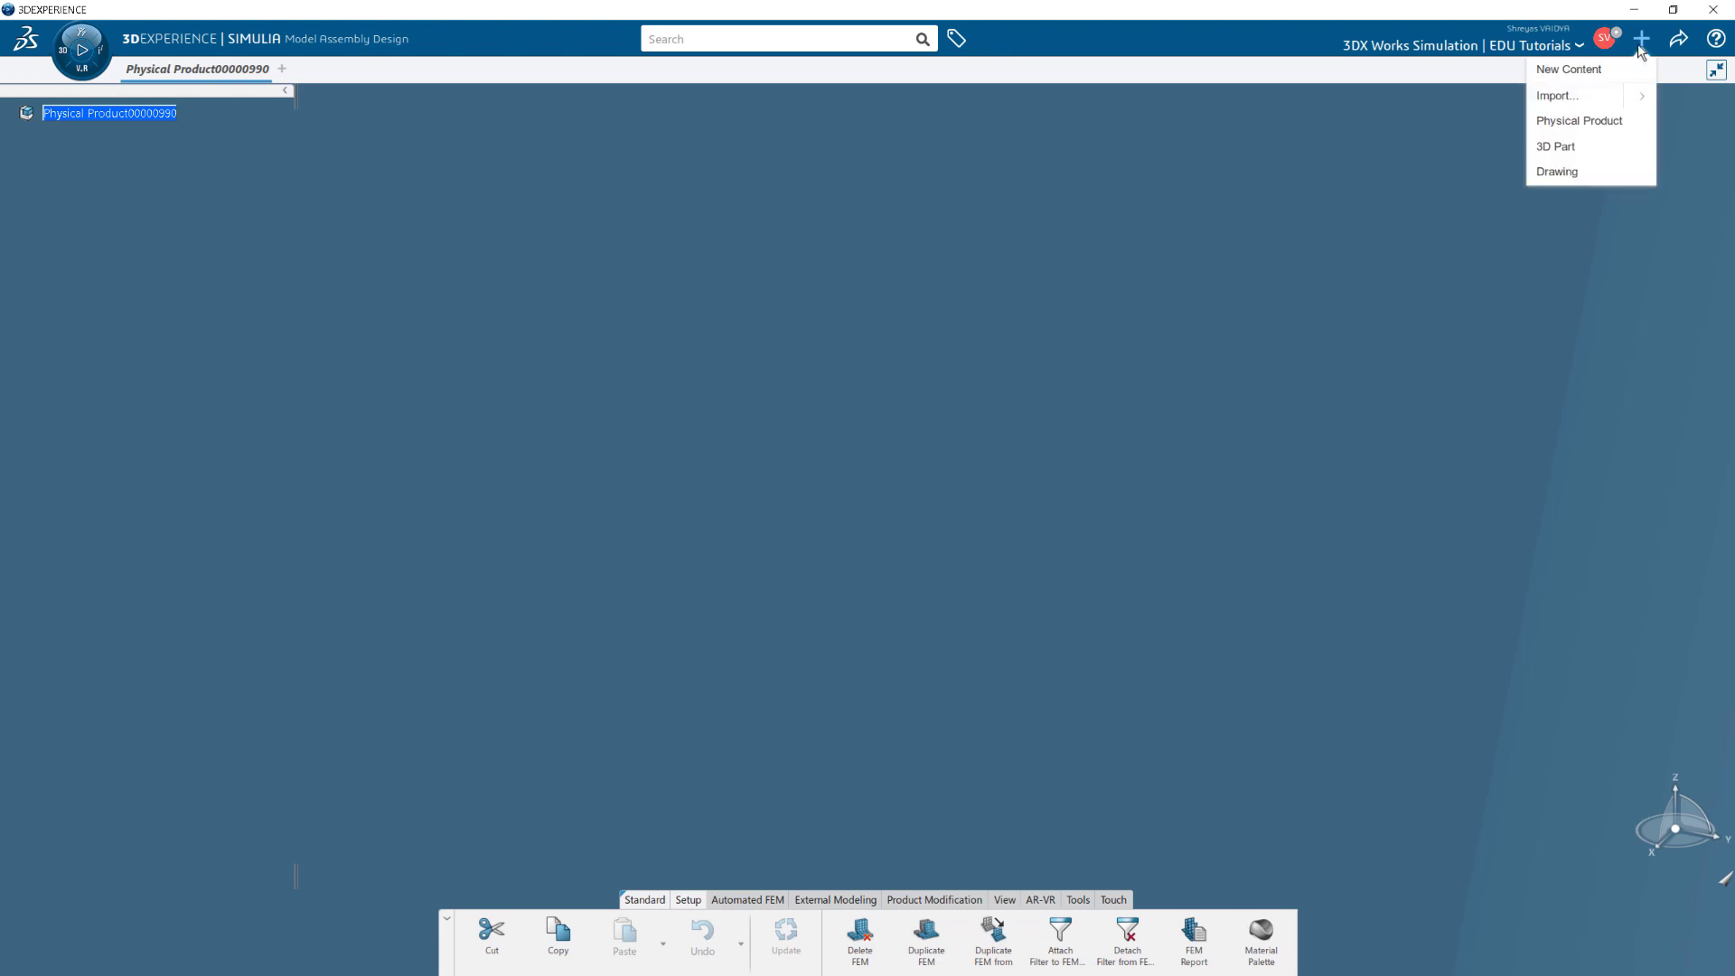
{"action": "left_click", "coordinate": [1592, 98]}
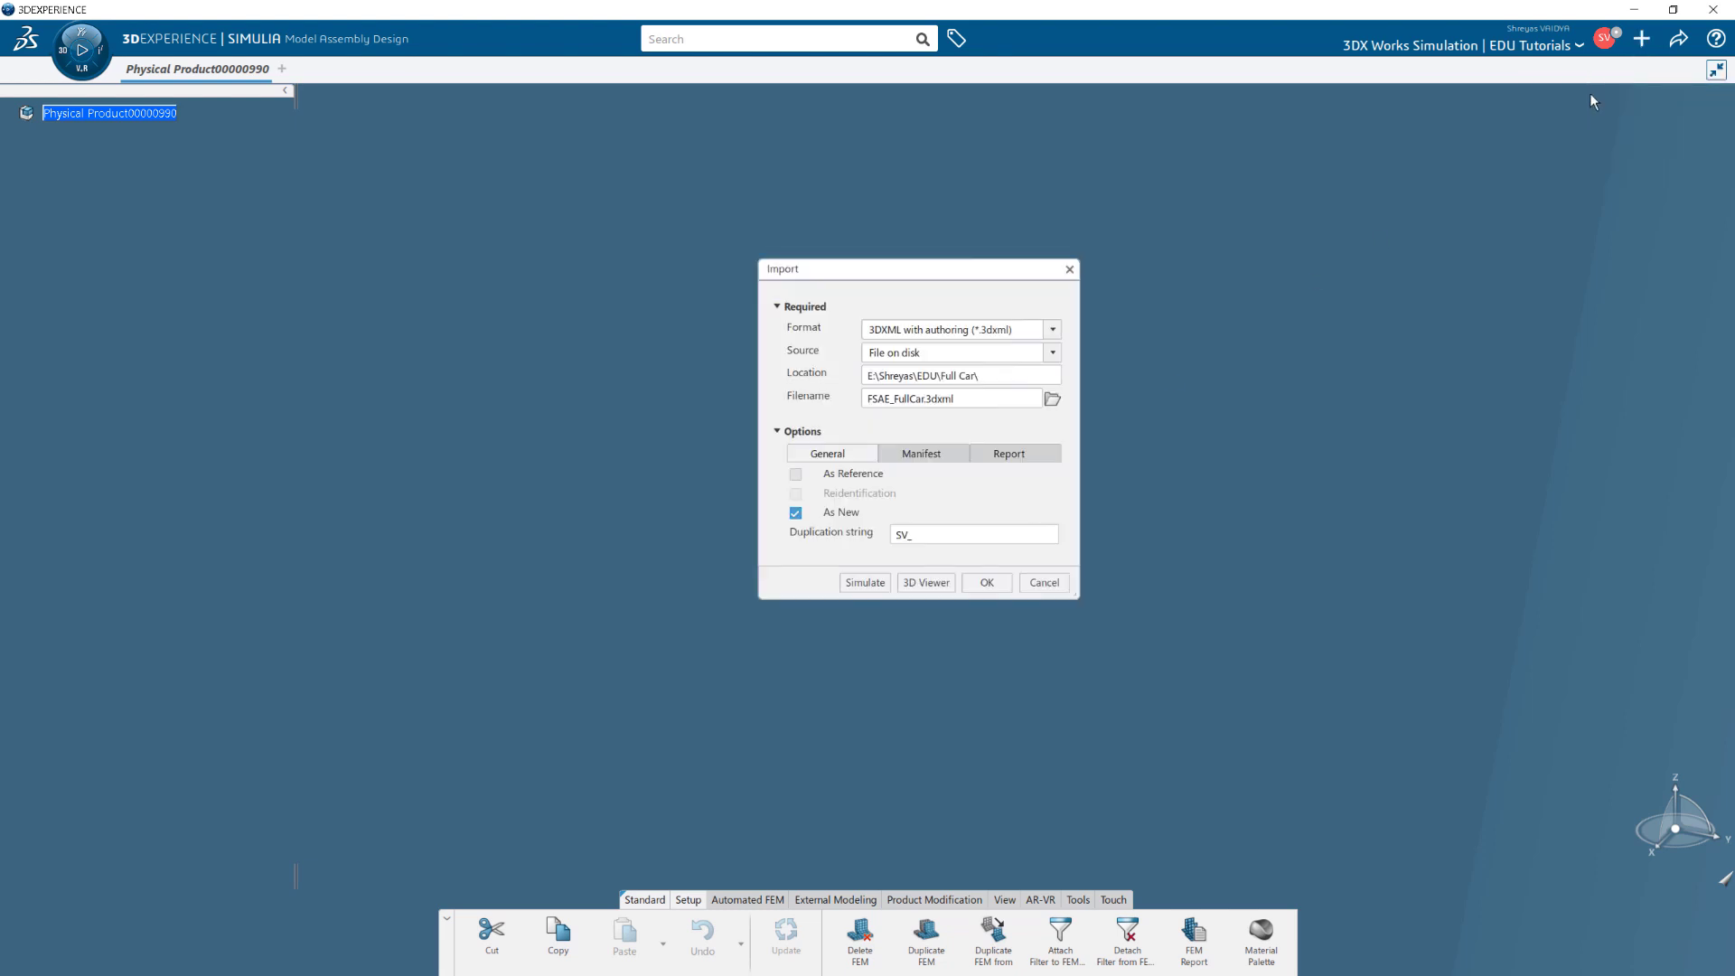
{"action": "left_click", "coordinate": [1060, 332]}
{"action": "left_click", "coordinate": [988, 368]}
{"action": "left_click", "coordinate": [1053, 353]}
{"action": "left_click", "coordinate": [957, 388]}
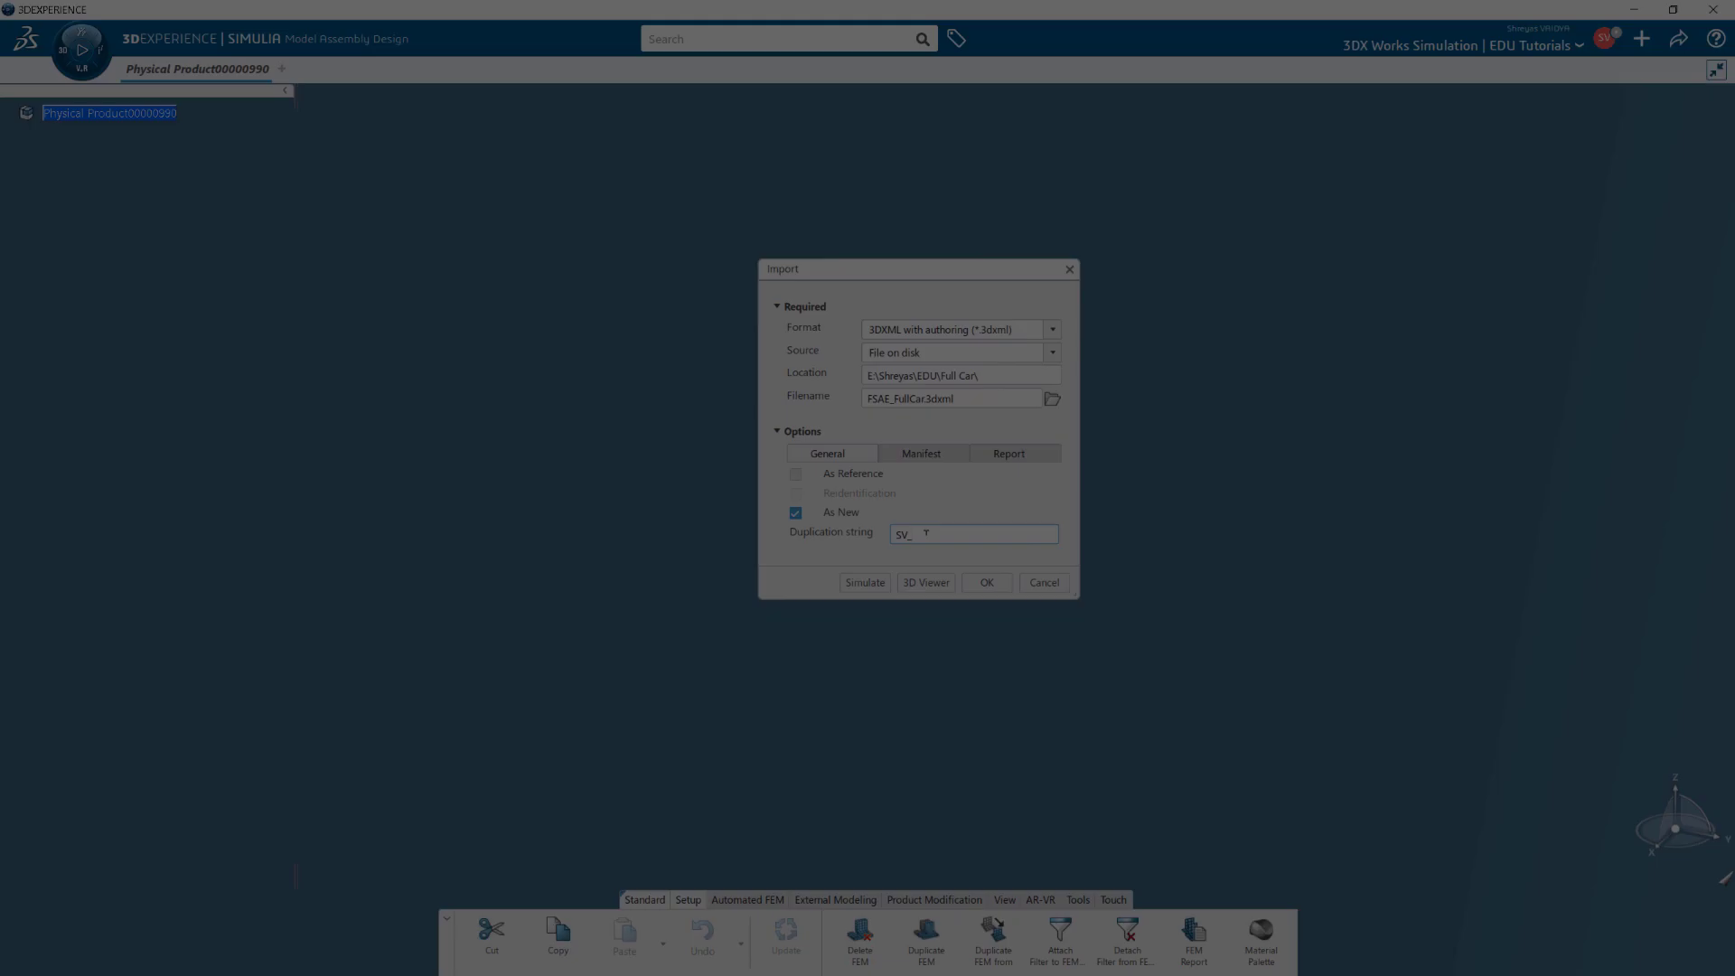
{"action": "left_click", "coordinate": [926, 533]}
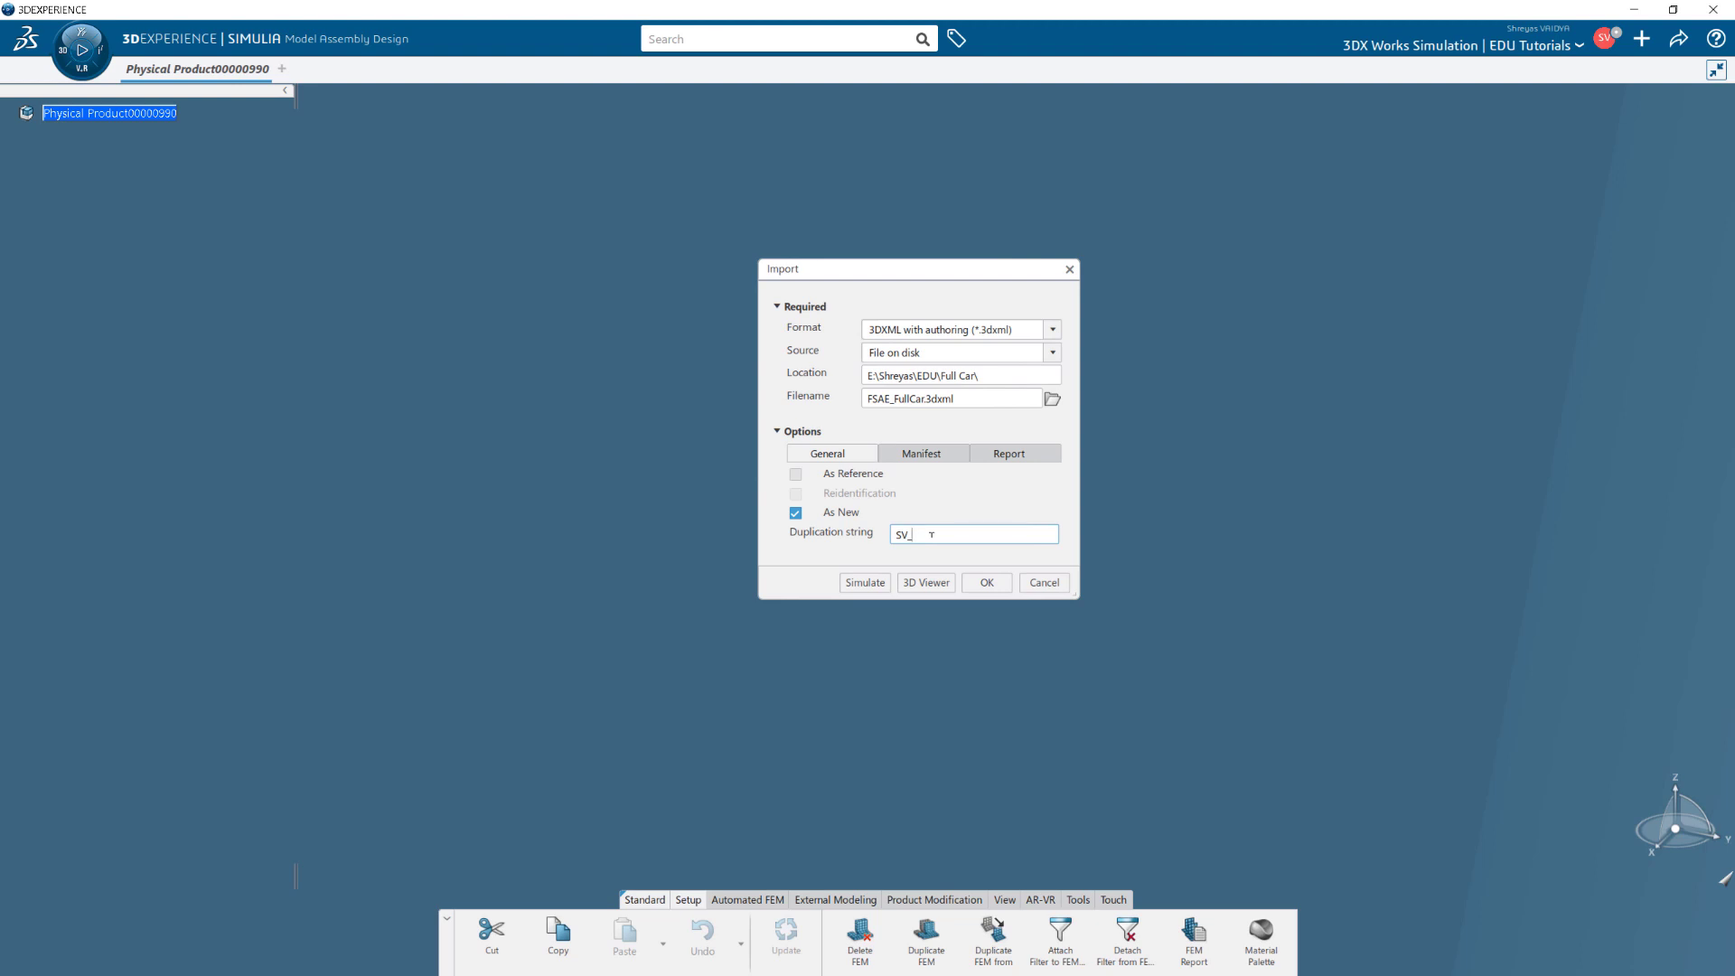
{"action": "left_click", "coordinate": [985, 583]}
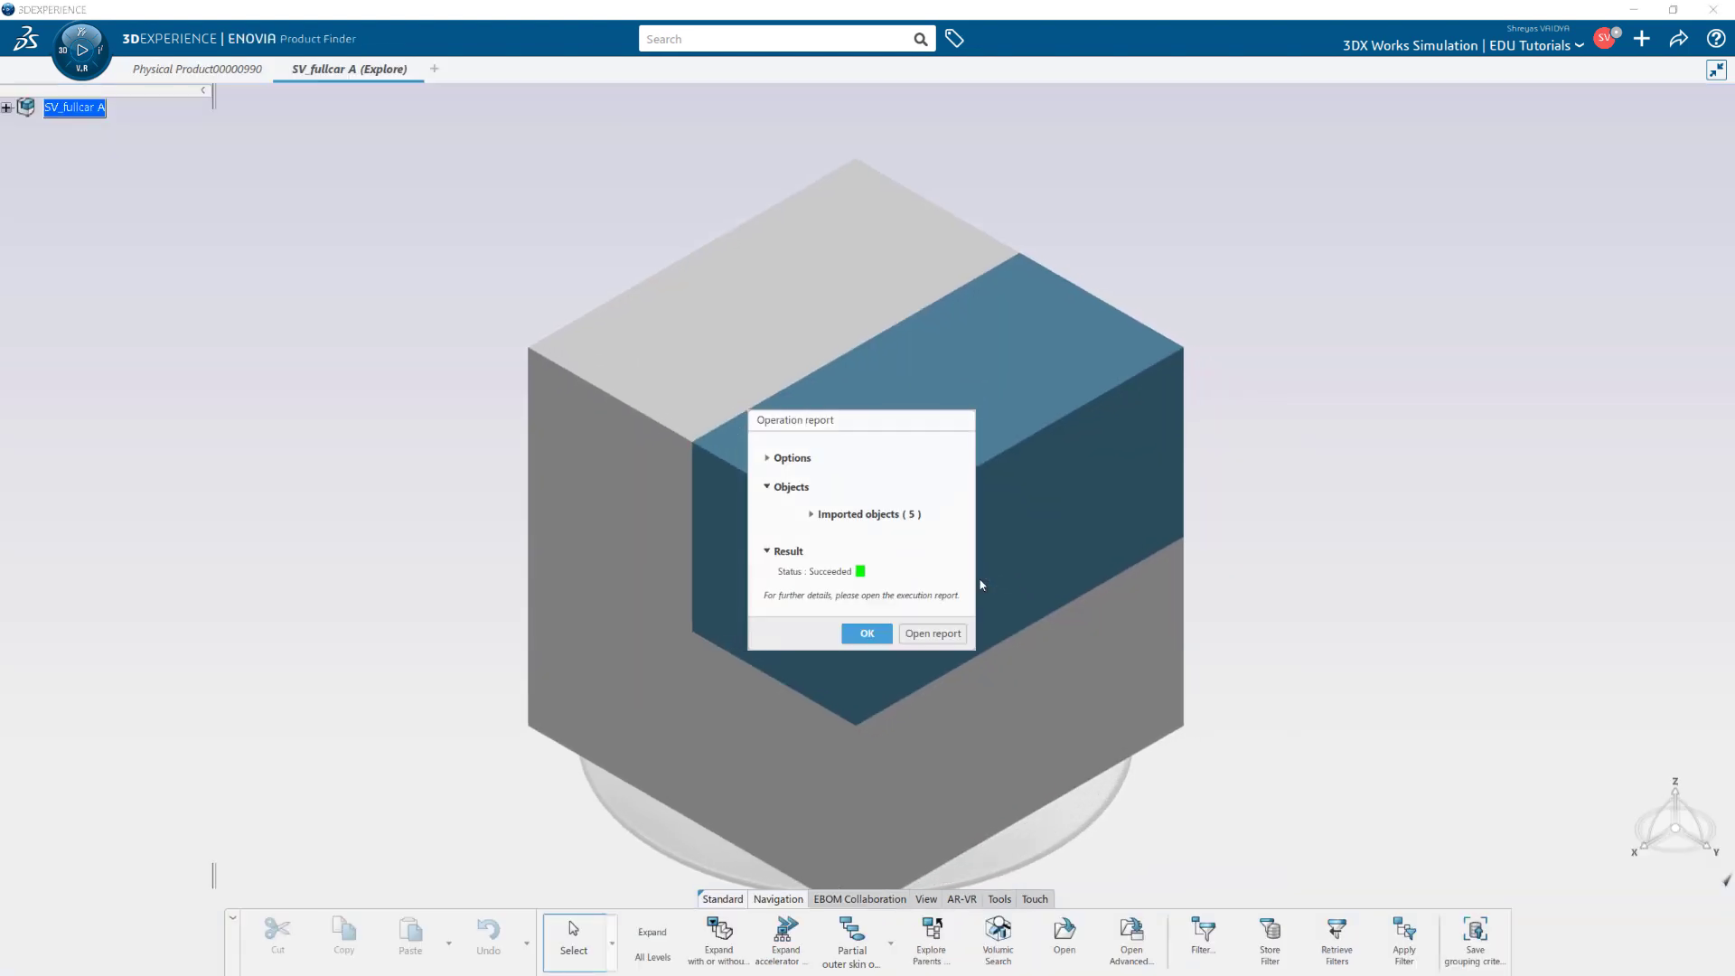
Dismiss the import report, expand SV_fullcar A, and open SV_Model A in a new app.
{"action": "left_click", "coordinate": [865, 634]}
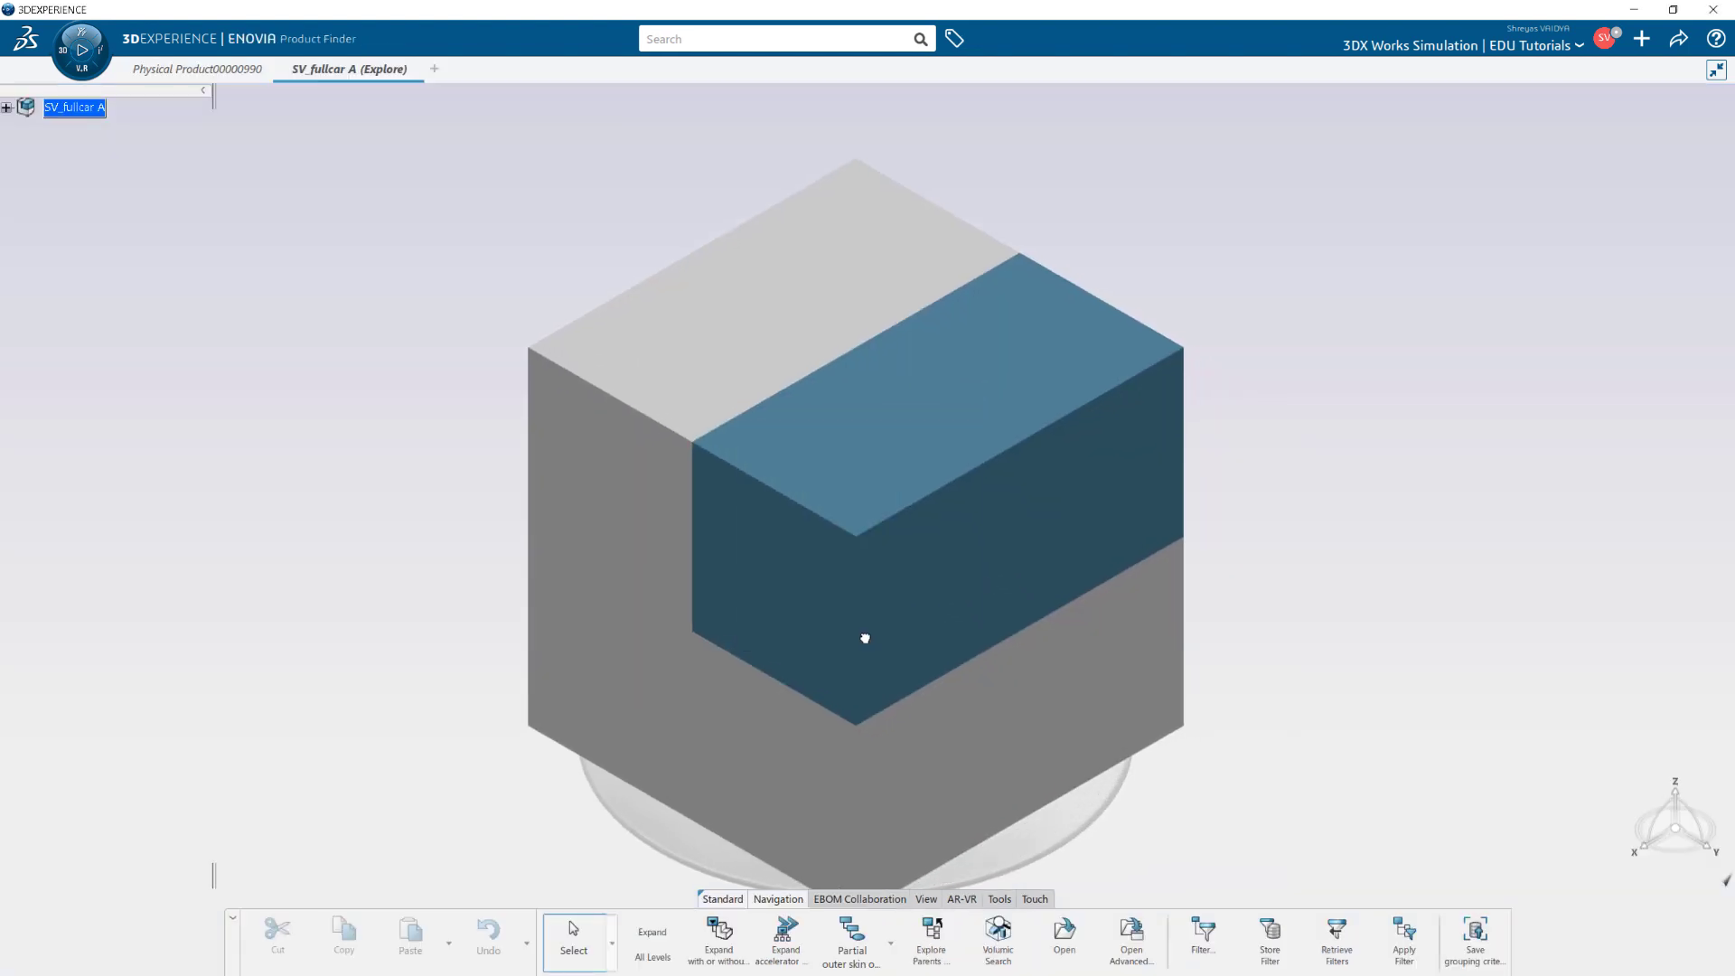
{"action": "left_click", "coordinate": [6, 107]}
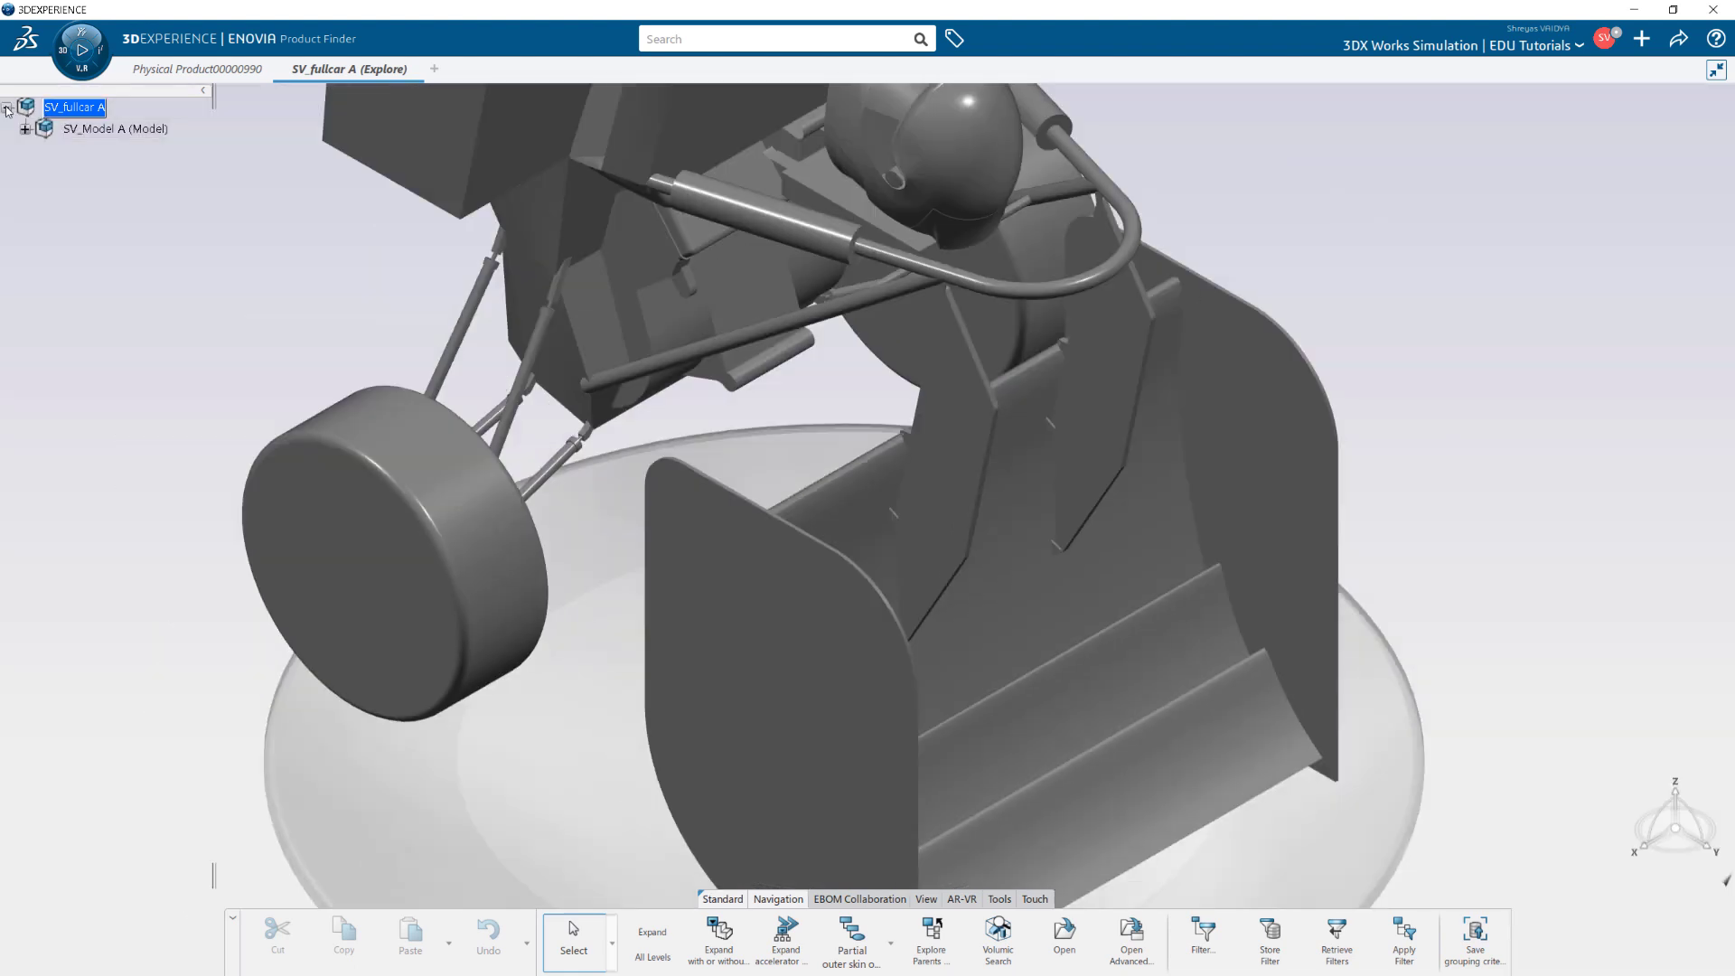
{"action": "left_click", "coordinate": [24, 129]}
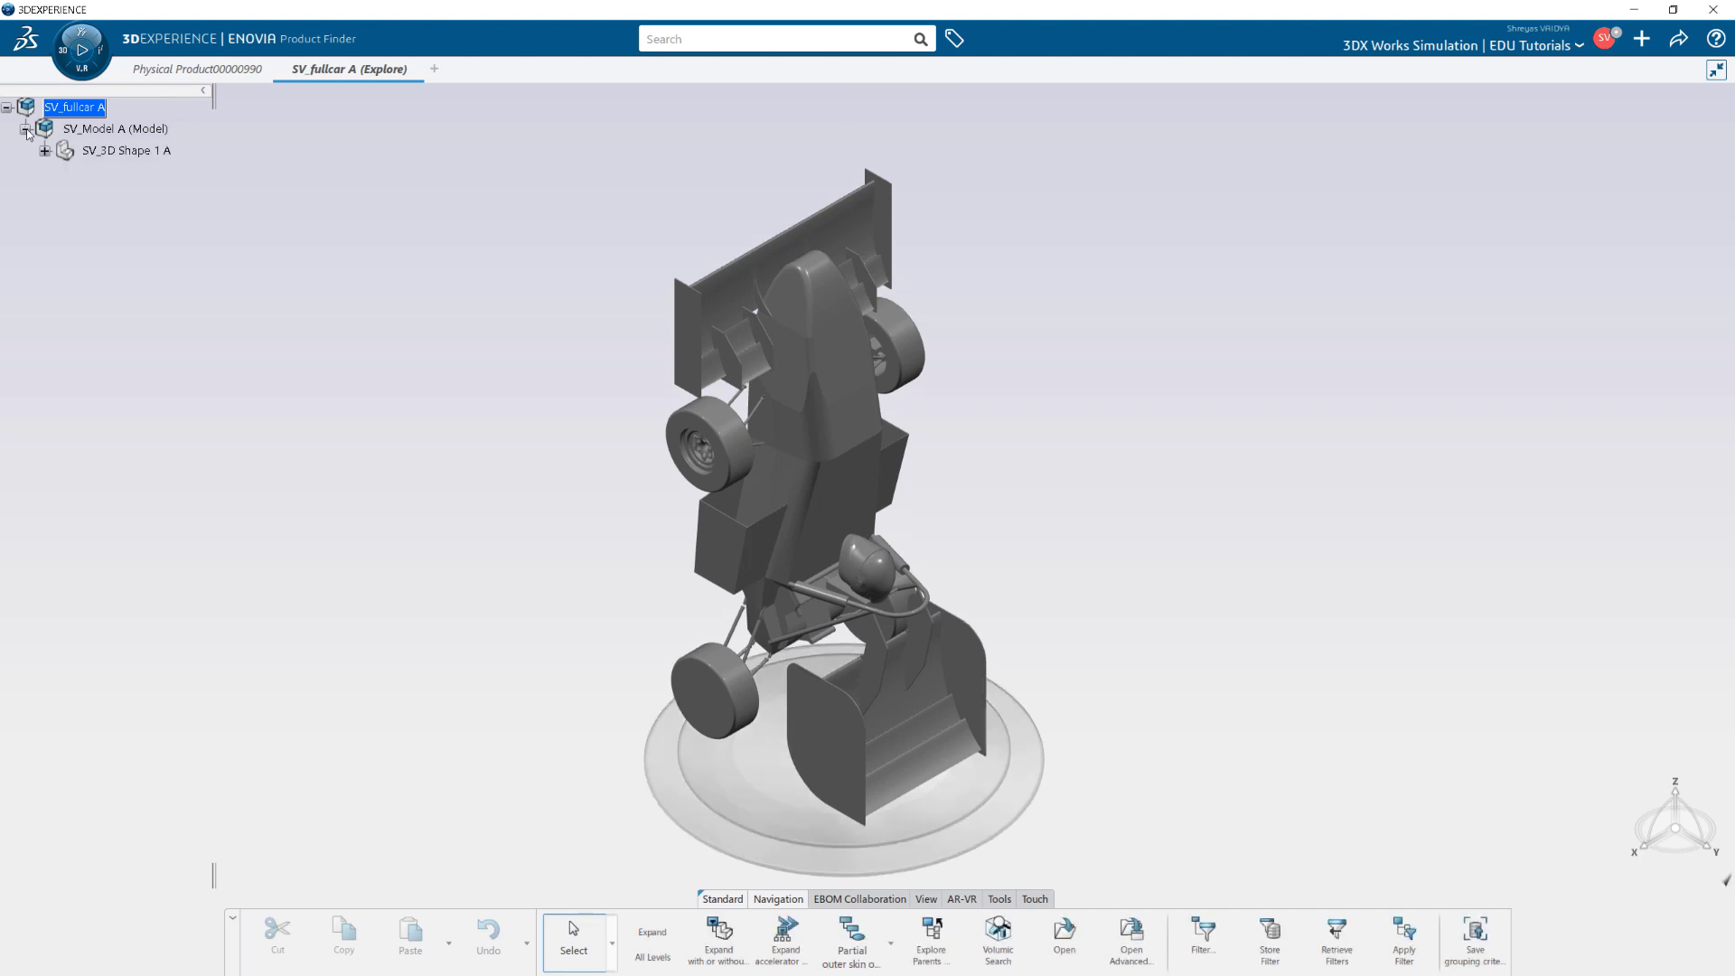
{"action": "right_click", "coordinate": [90, 129]}
{"action": "mouse_move", "coordinate": [150, 215]}
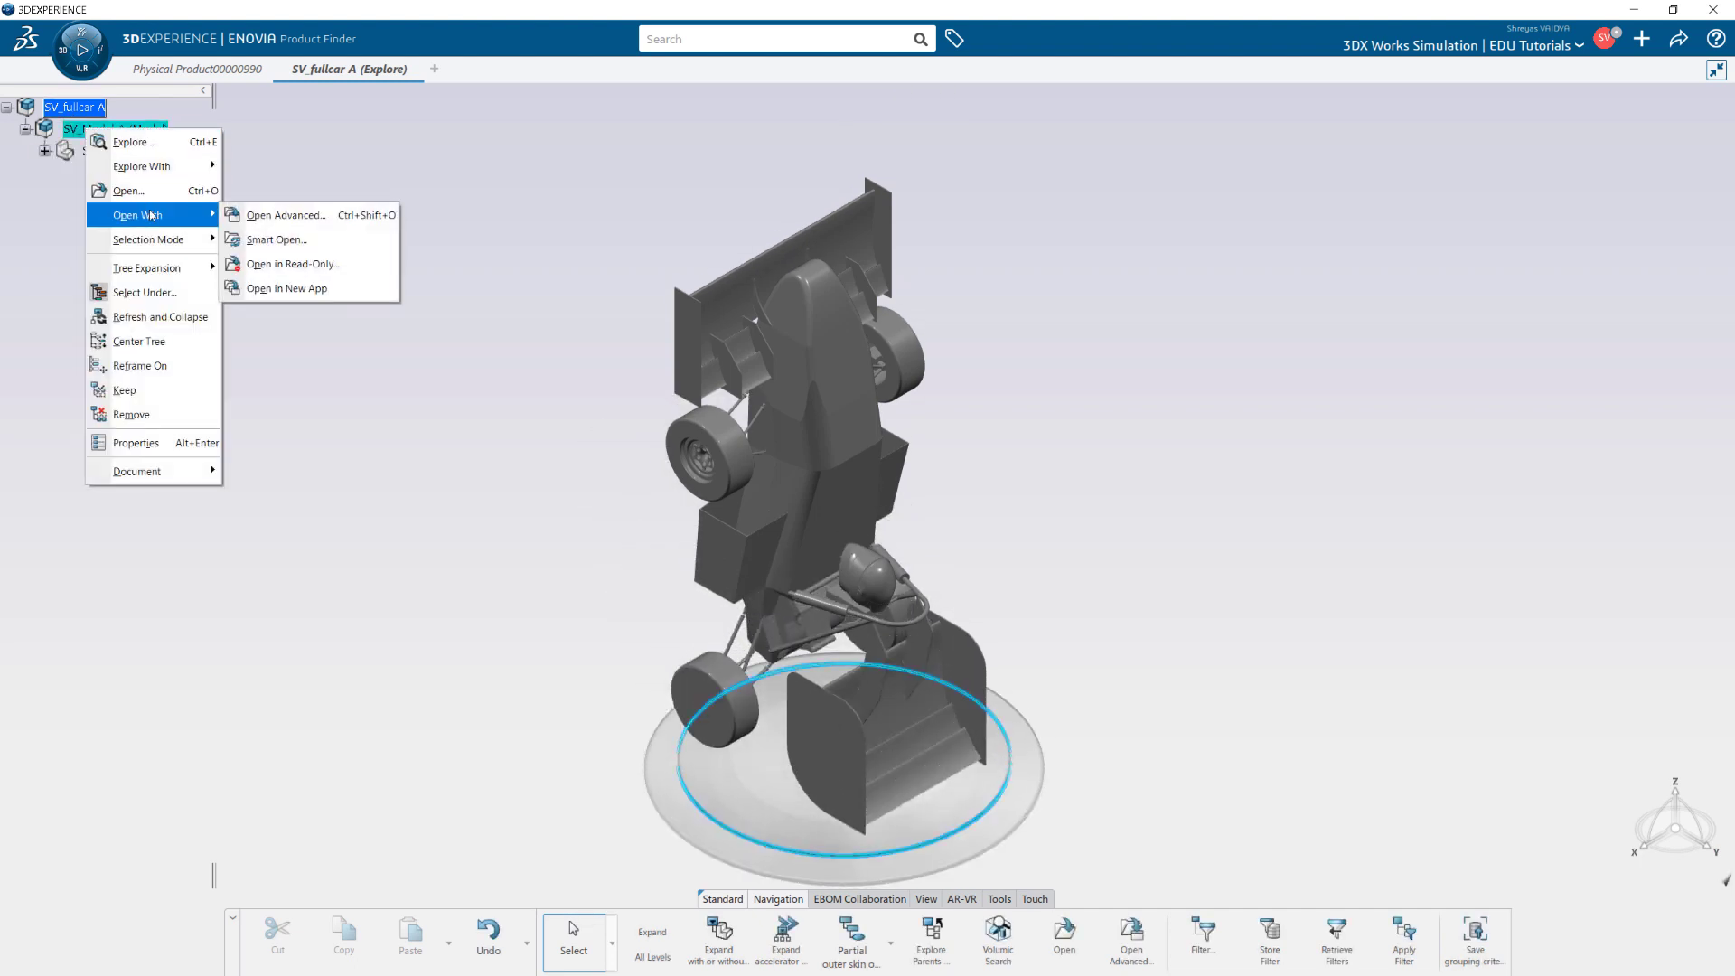
{"action": "left_click", "coordinate": [296, 289]}
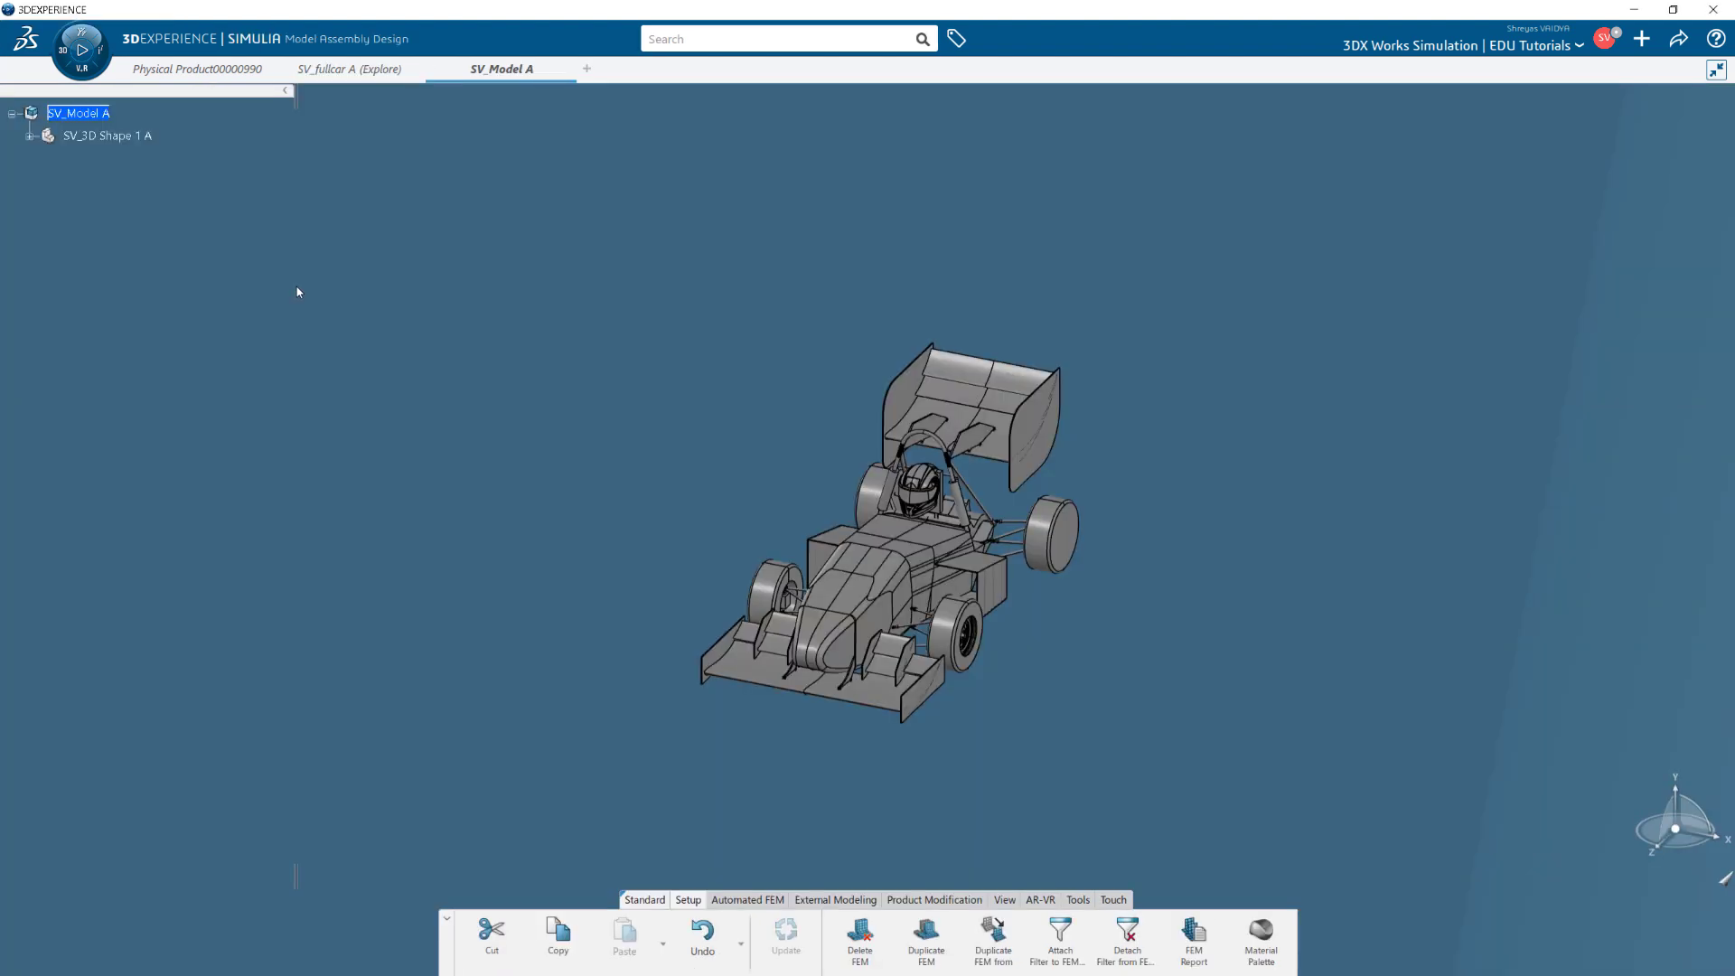
Expand SV_3D Shape 1 A and inspect the imported bodies under Design Features.
{"action": "left_click", "coordinate": [29, 137]}
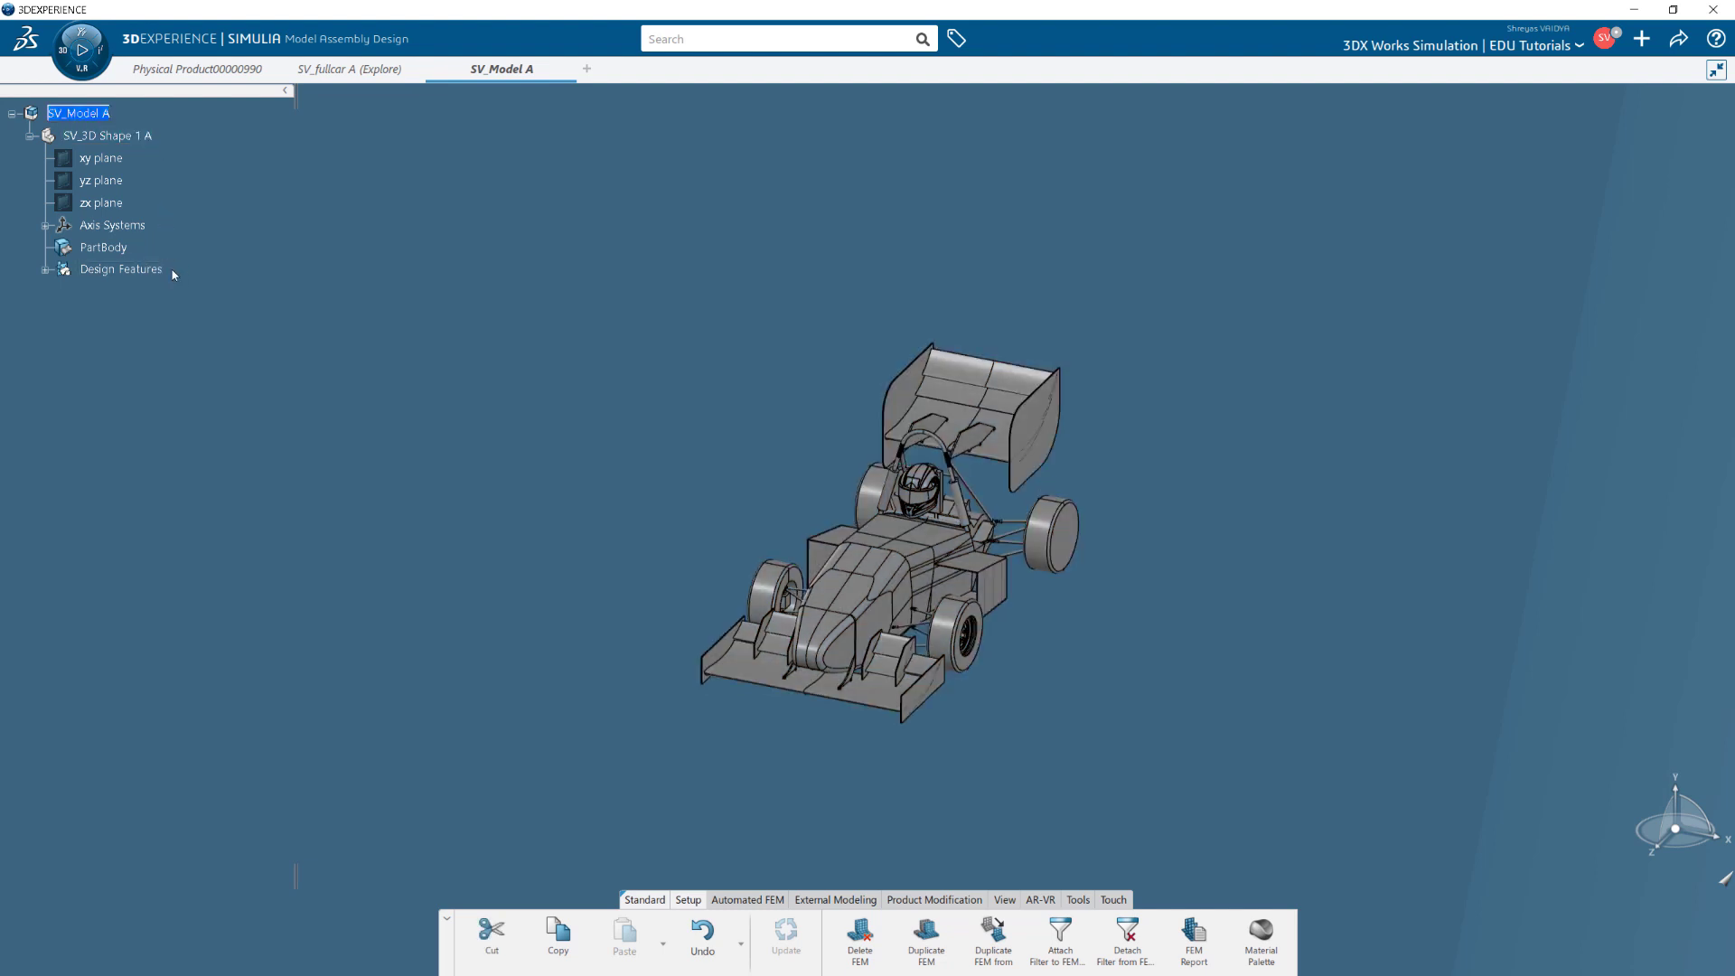
{"action": "left_click", "coordinate": [45, 270]}
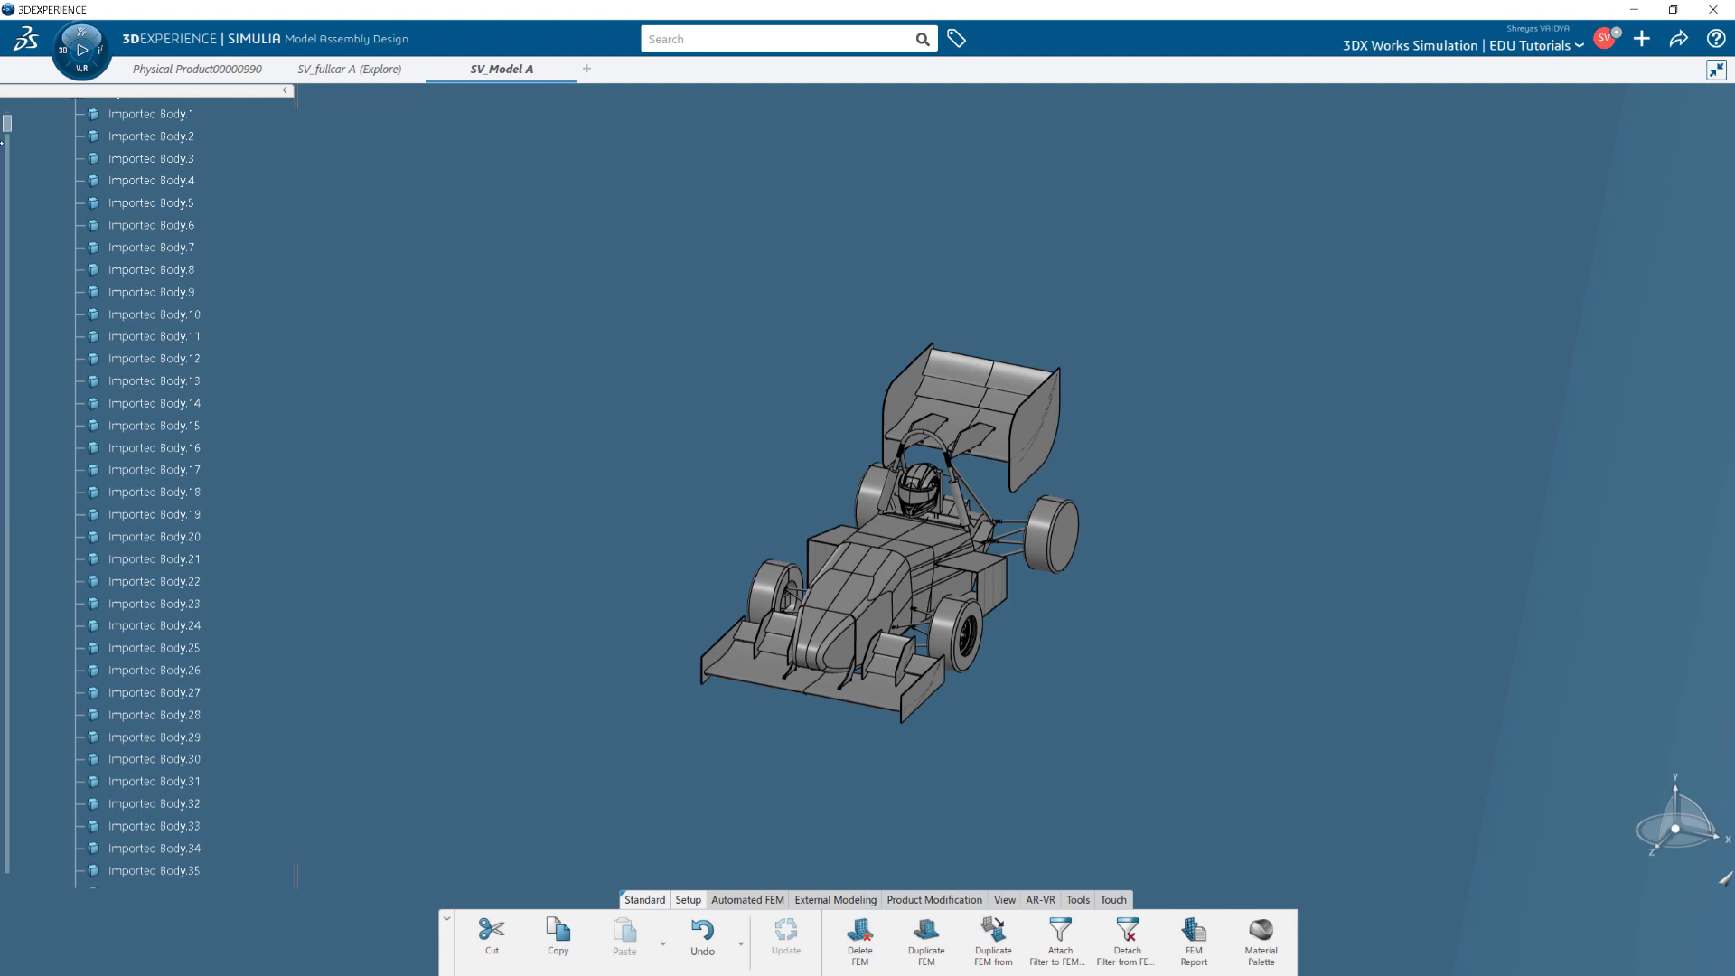
{"action": "scroll", "coordinate": [47, 257], "scroll_direction": "up", "scroll_amount": 3}
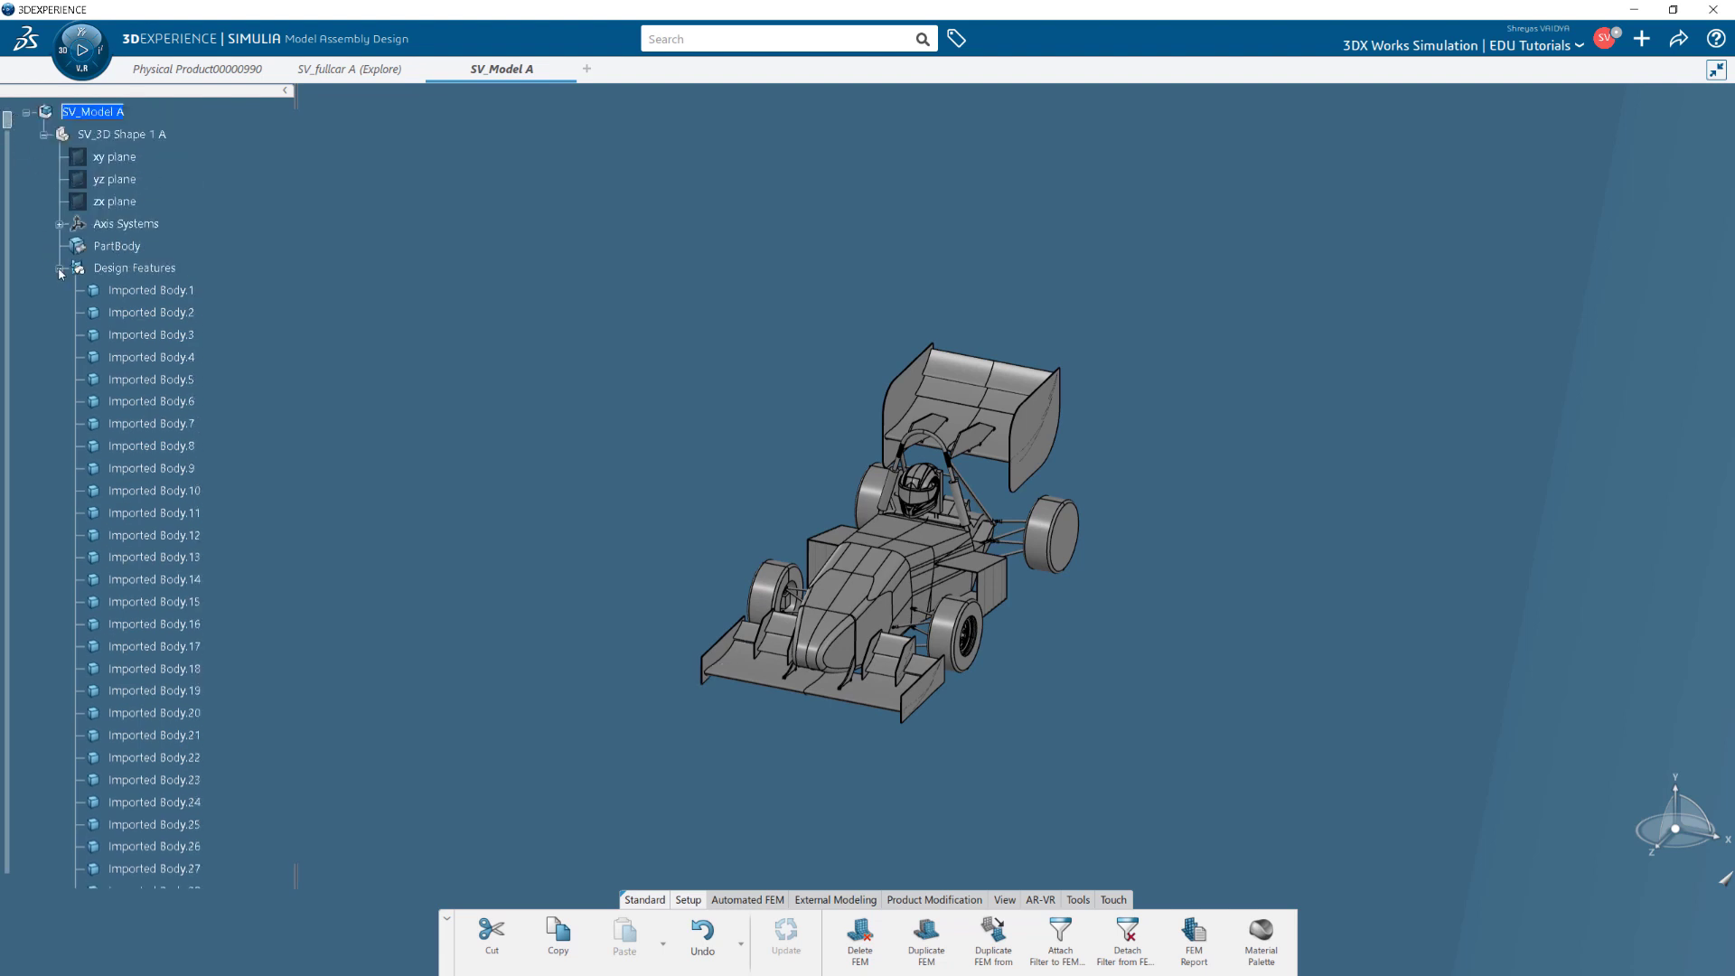
{"action": "left_click", "coordinate": [60, 269]}
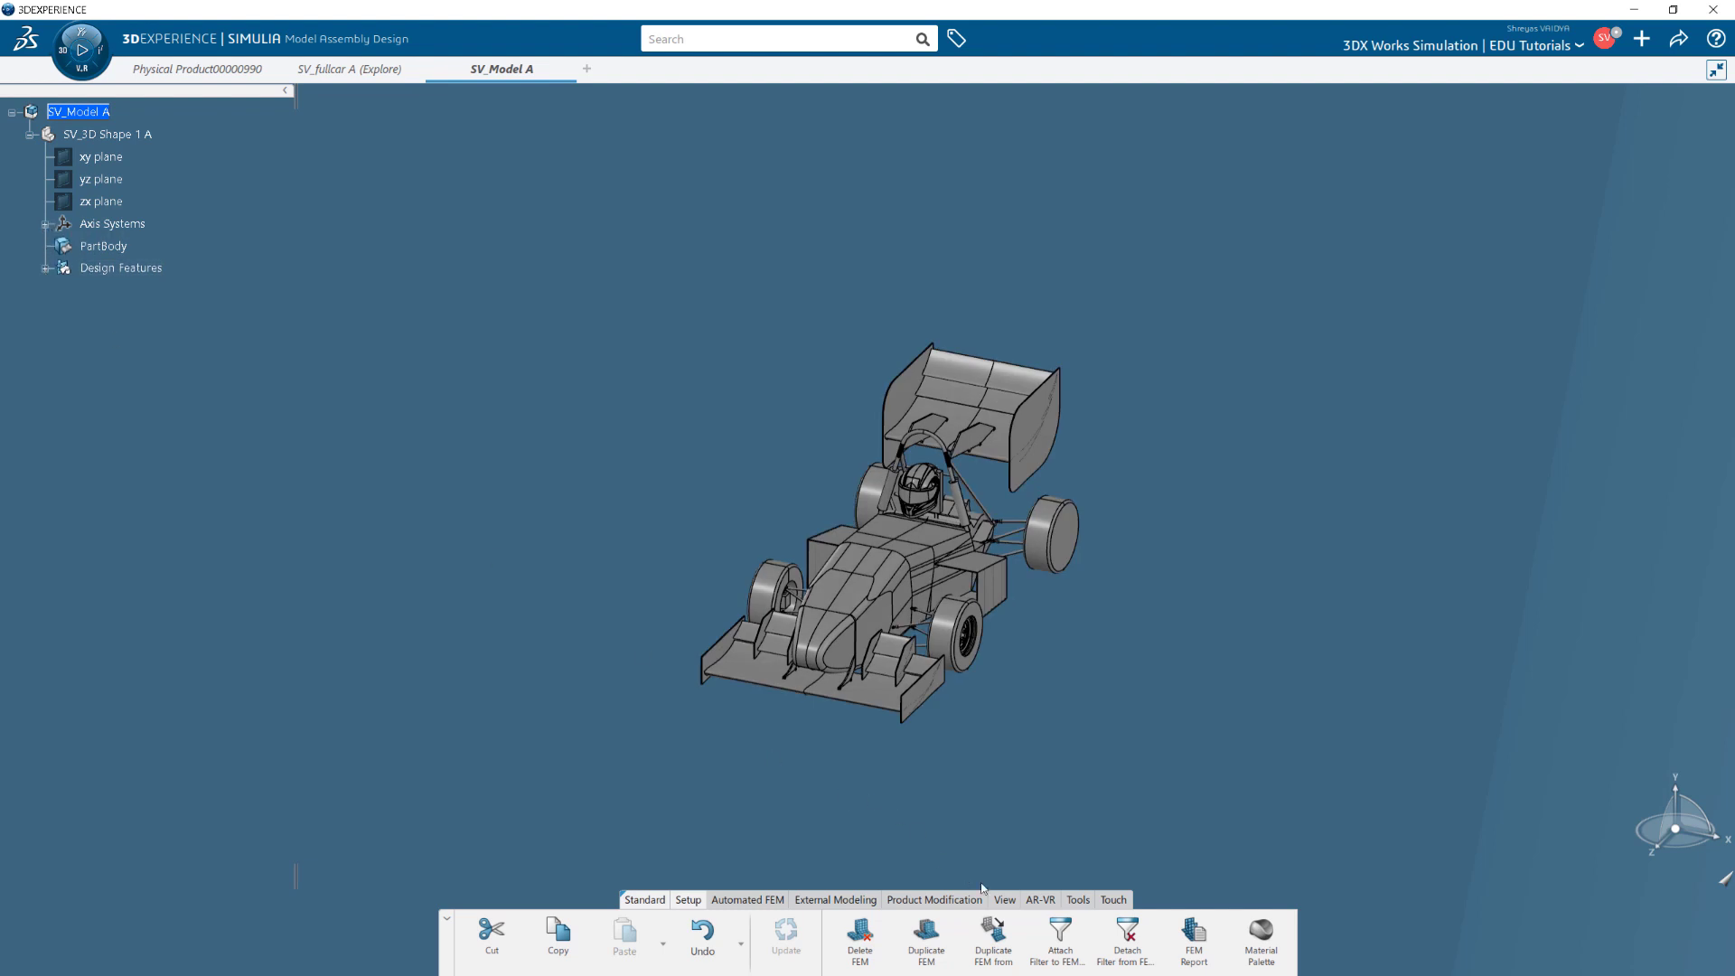
Turn the car to an isometric view and activate SV_3D Shape 1 A for editing.
{"action": "left_click", "coordinate": [1004, 899]}
{"action": "left_click", "coordinate": [917, 940]}
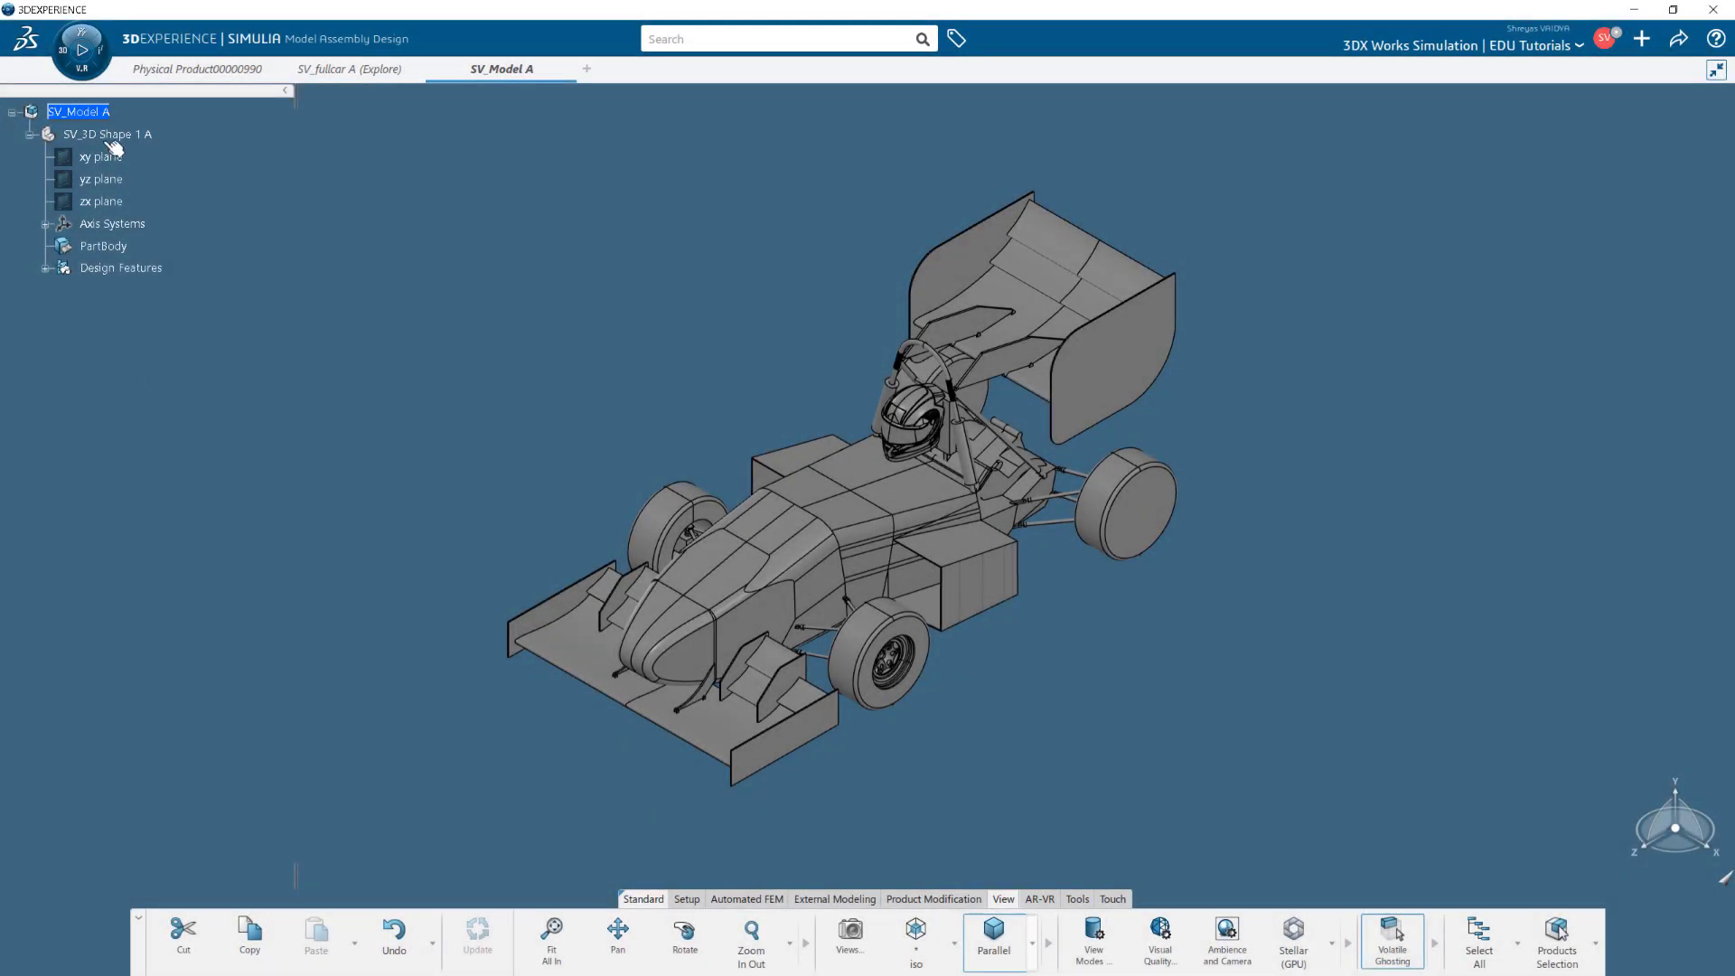
{"action": "left_click", "coordinate": [112, 136]}
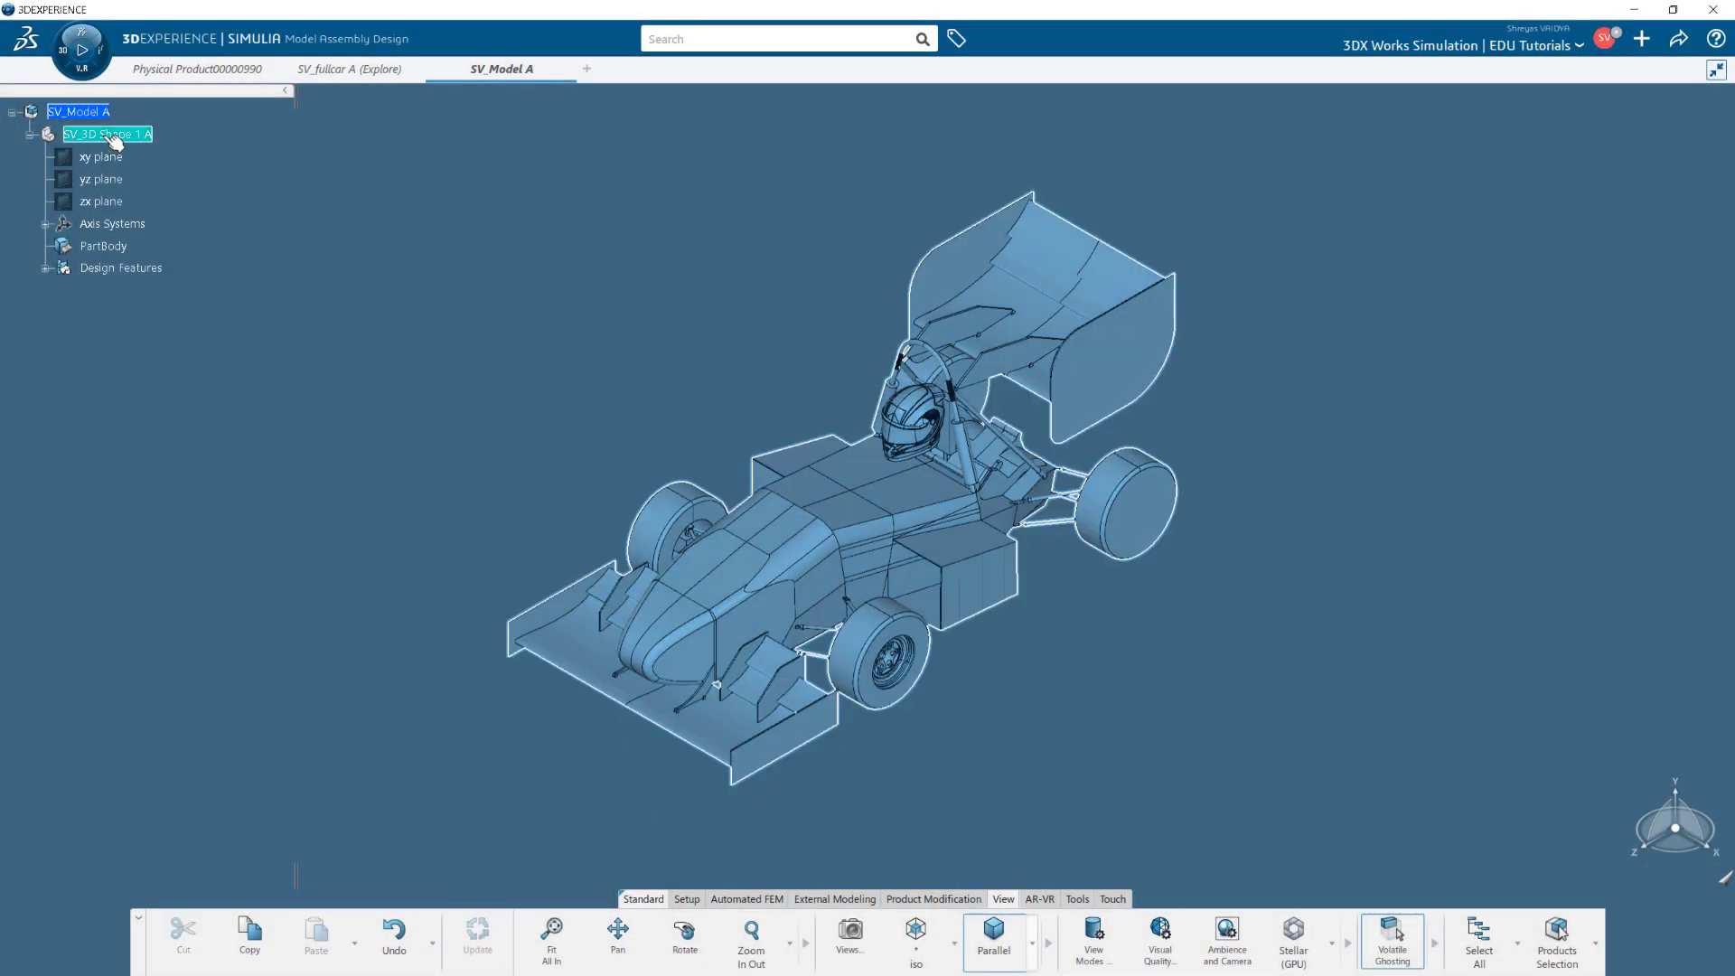
{"action": "double_click", "coordinate": [107, 137]}
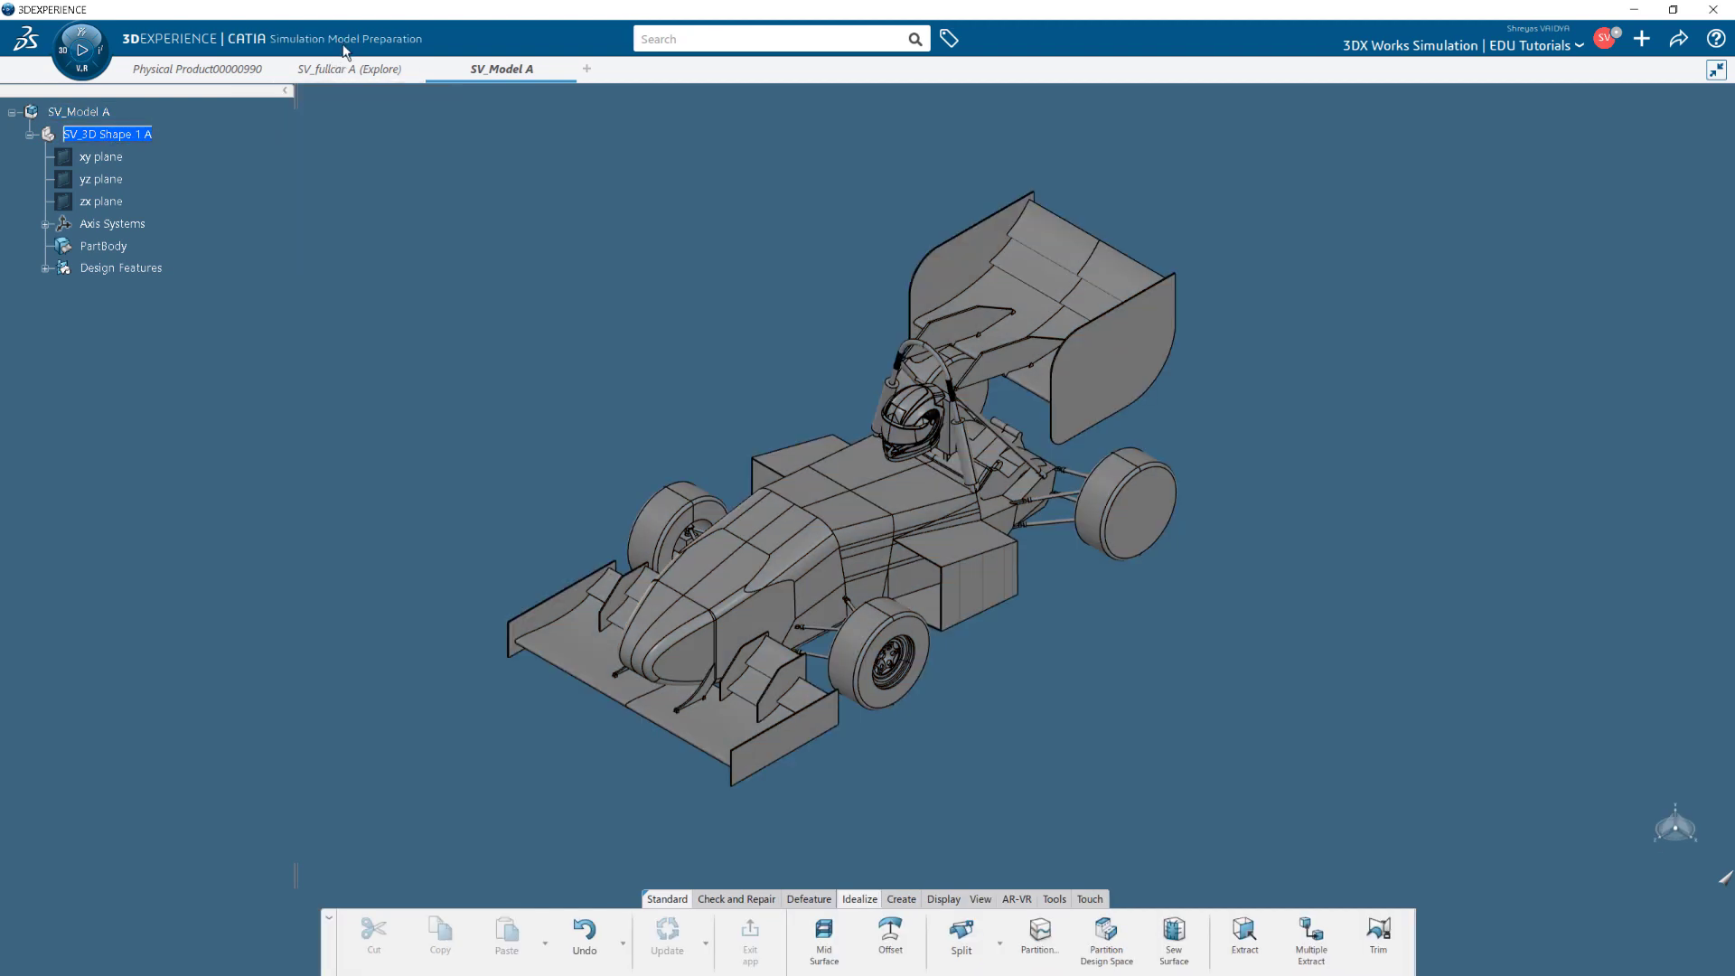
Insert an ordered geometrical set named OGS_ForSimulation and define it as the work object.
{"action": "left_click", "coordinate": [122, 136]}
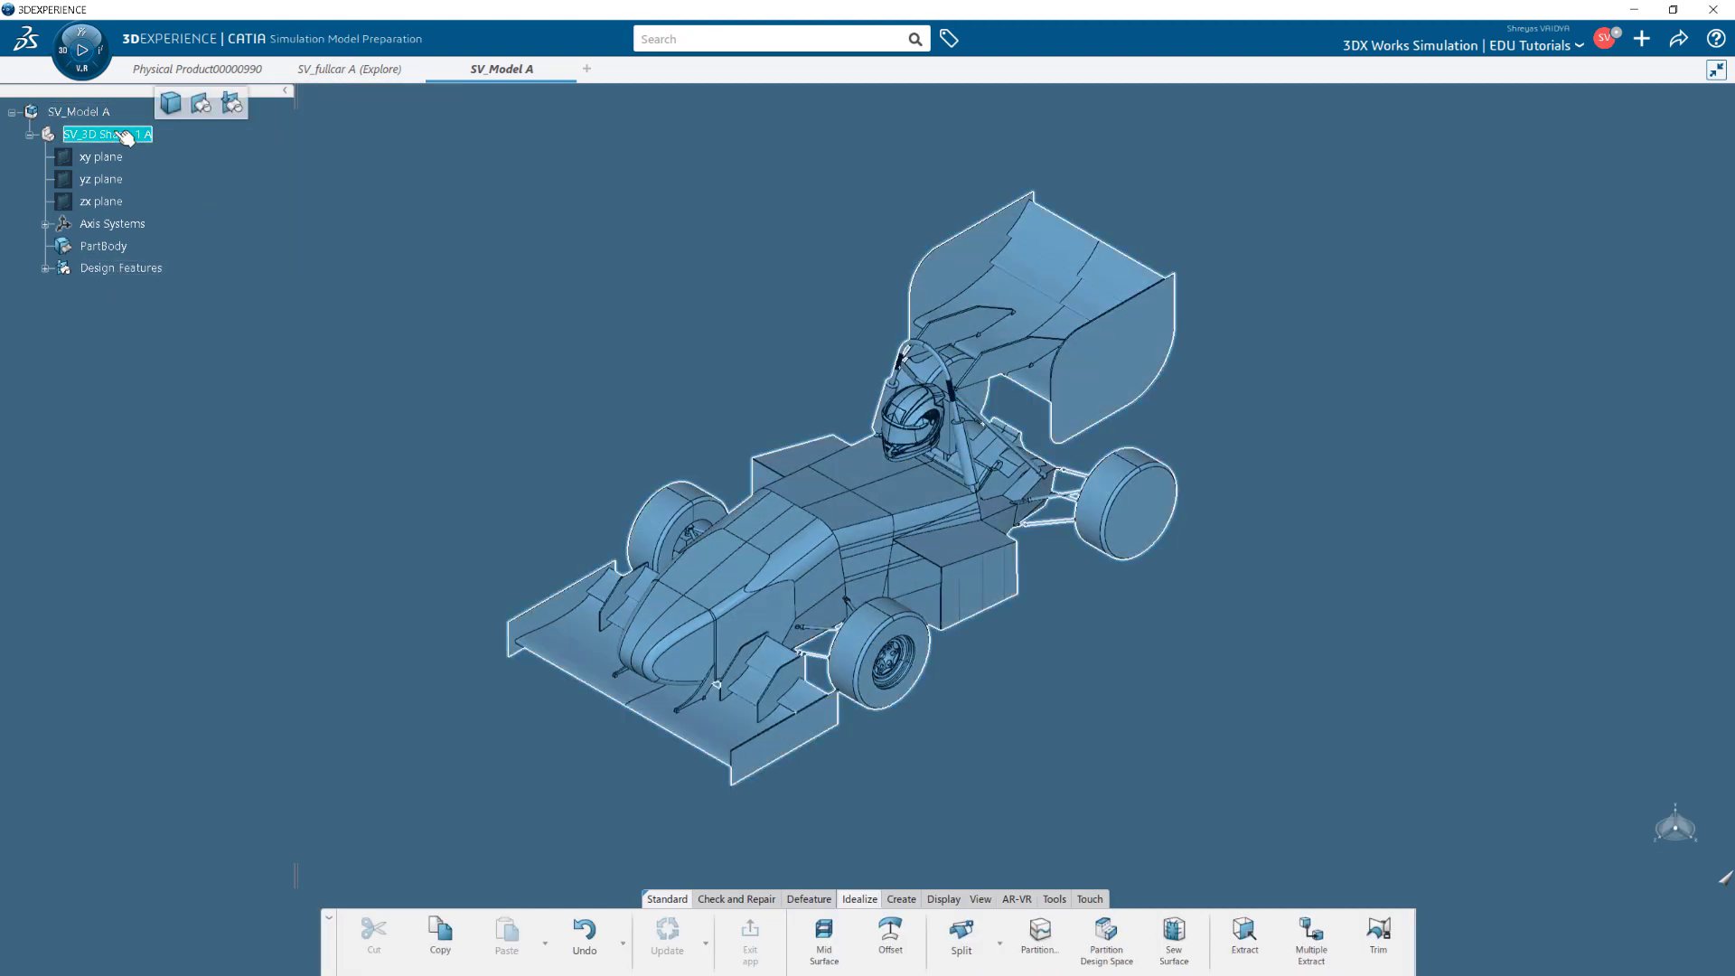
{"action": "left_click", "coordinate": [231, 105]}
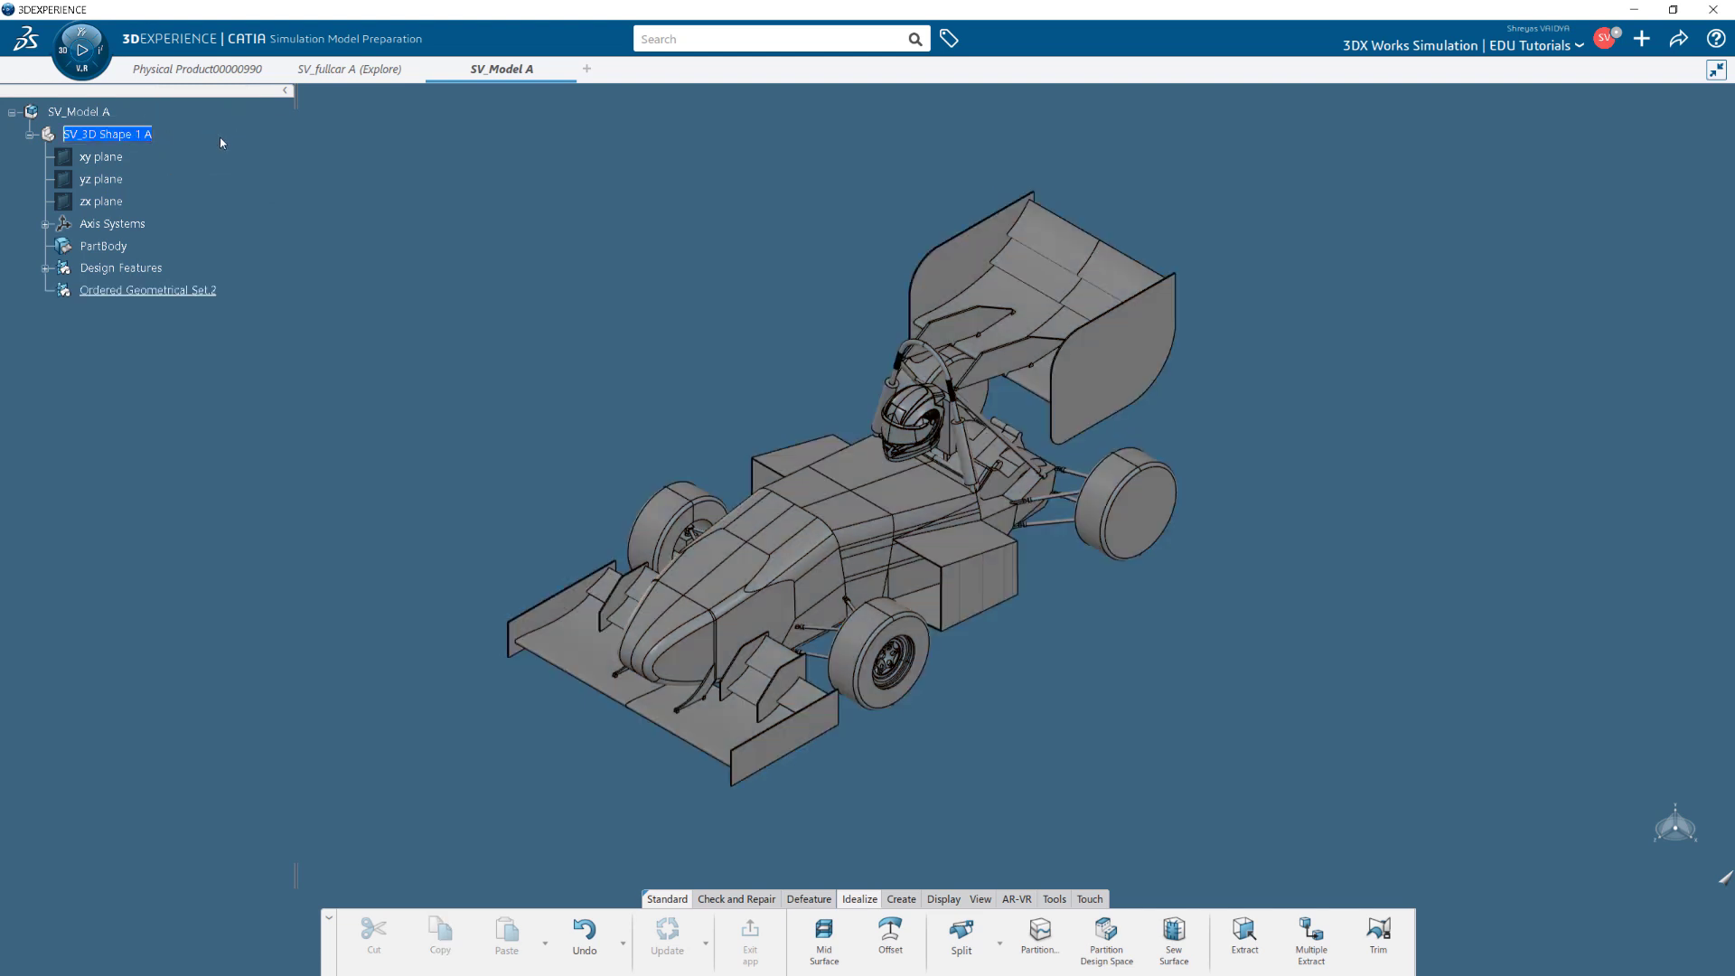
{"action": "right_click", "coordinate": [104, 297]}
{"action": "left_click", "coordinate": [135, 374]}
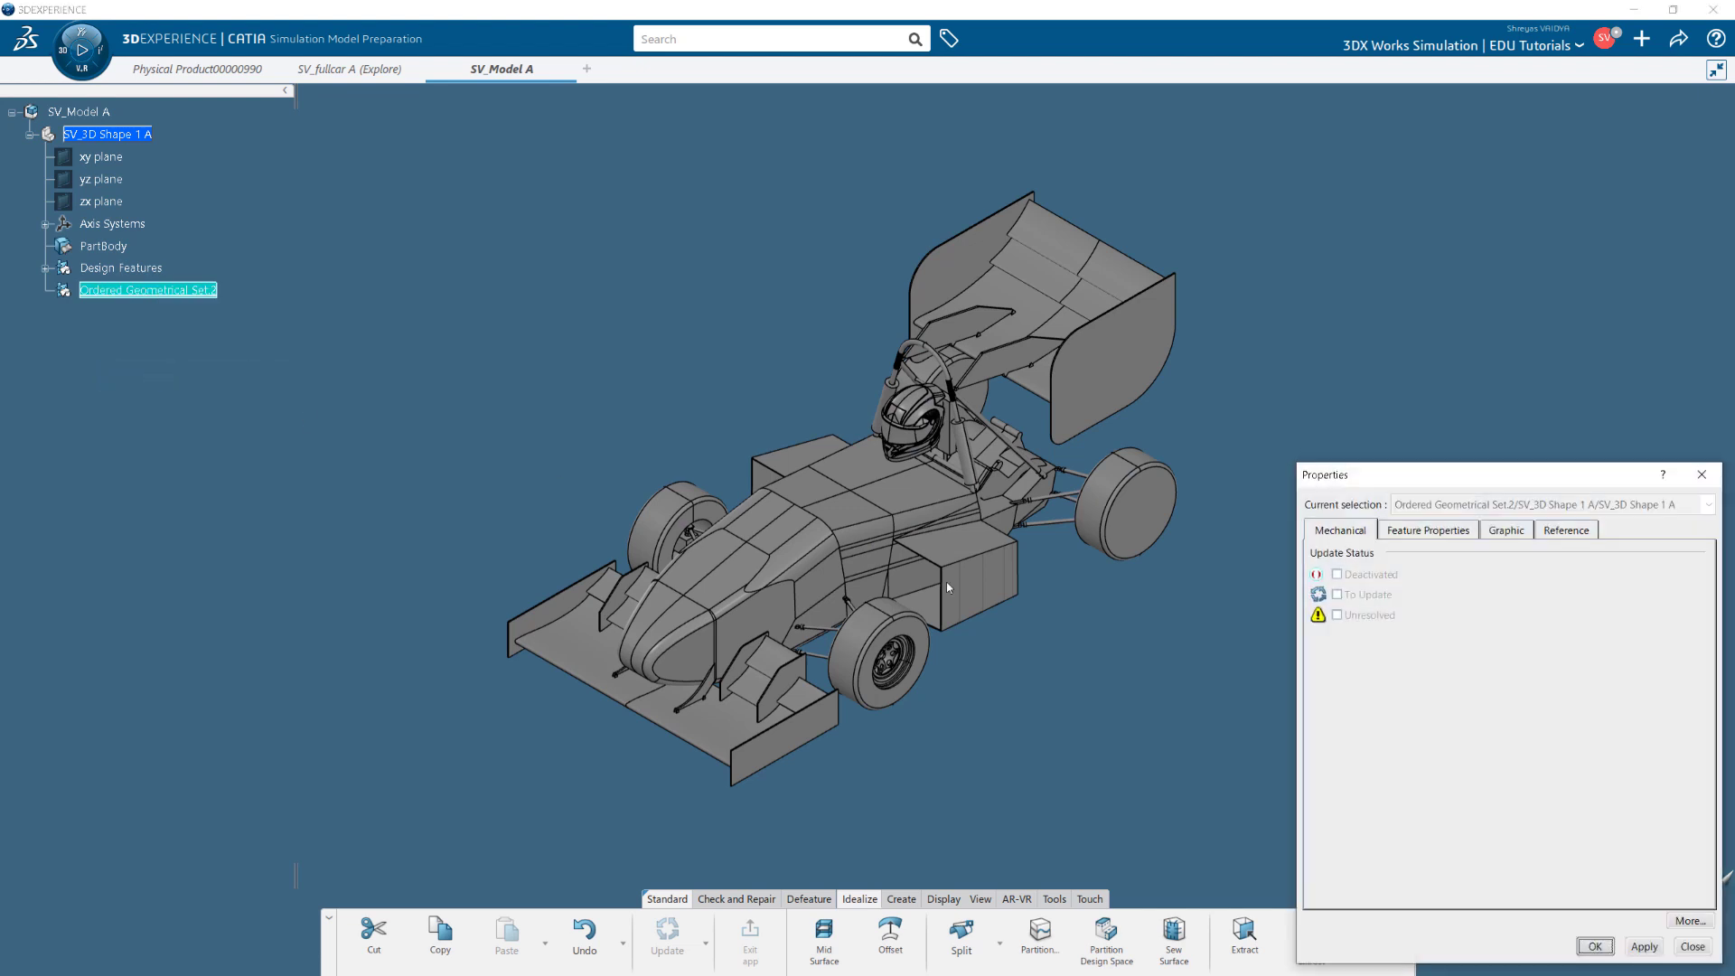
{"action": "left_click", "coordinate": [1473, 533]}
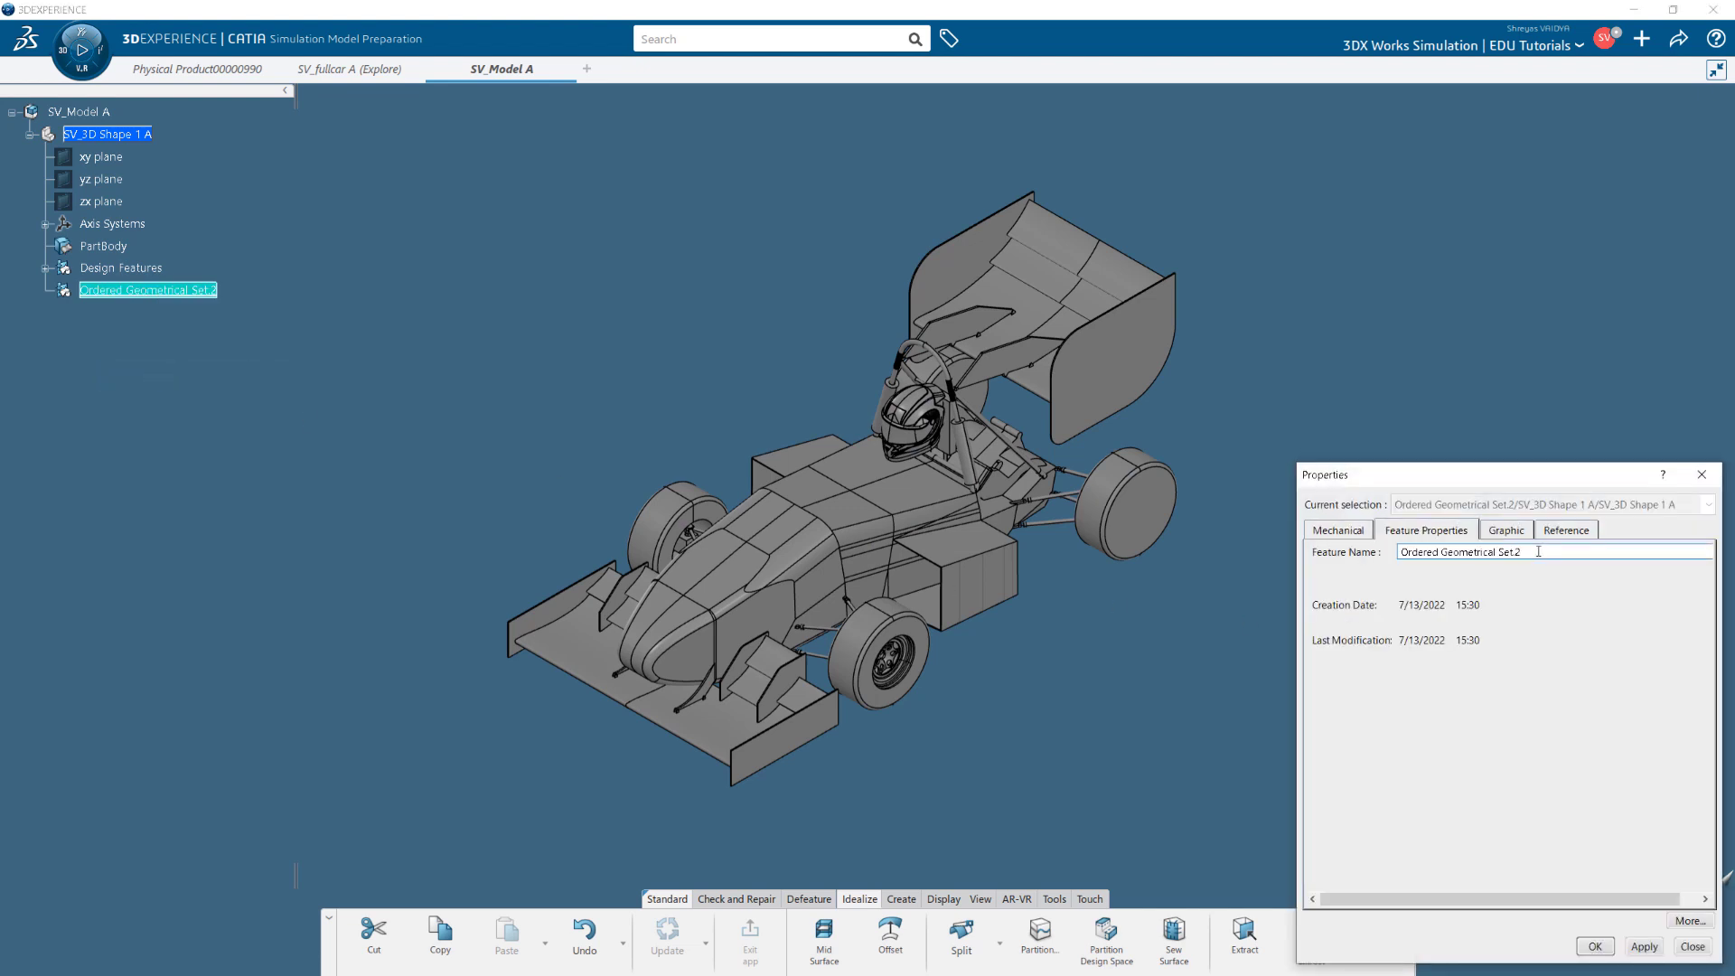
{"action": "type", "text": "OGS_ForSimulation"}
{"action": "left_click", "coordinate": [1644, 947]}
{"action": "left_click", "coordinate": [1595, 946]}
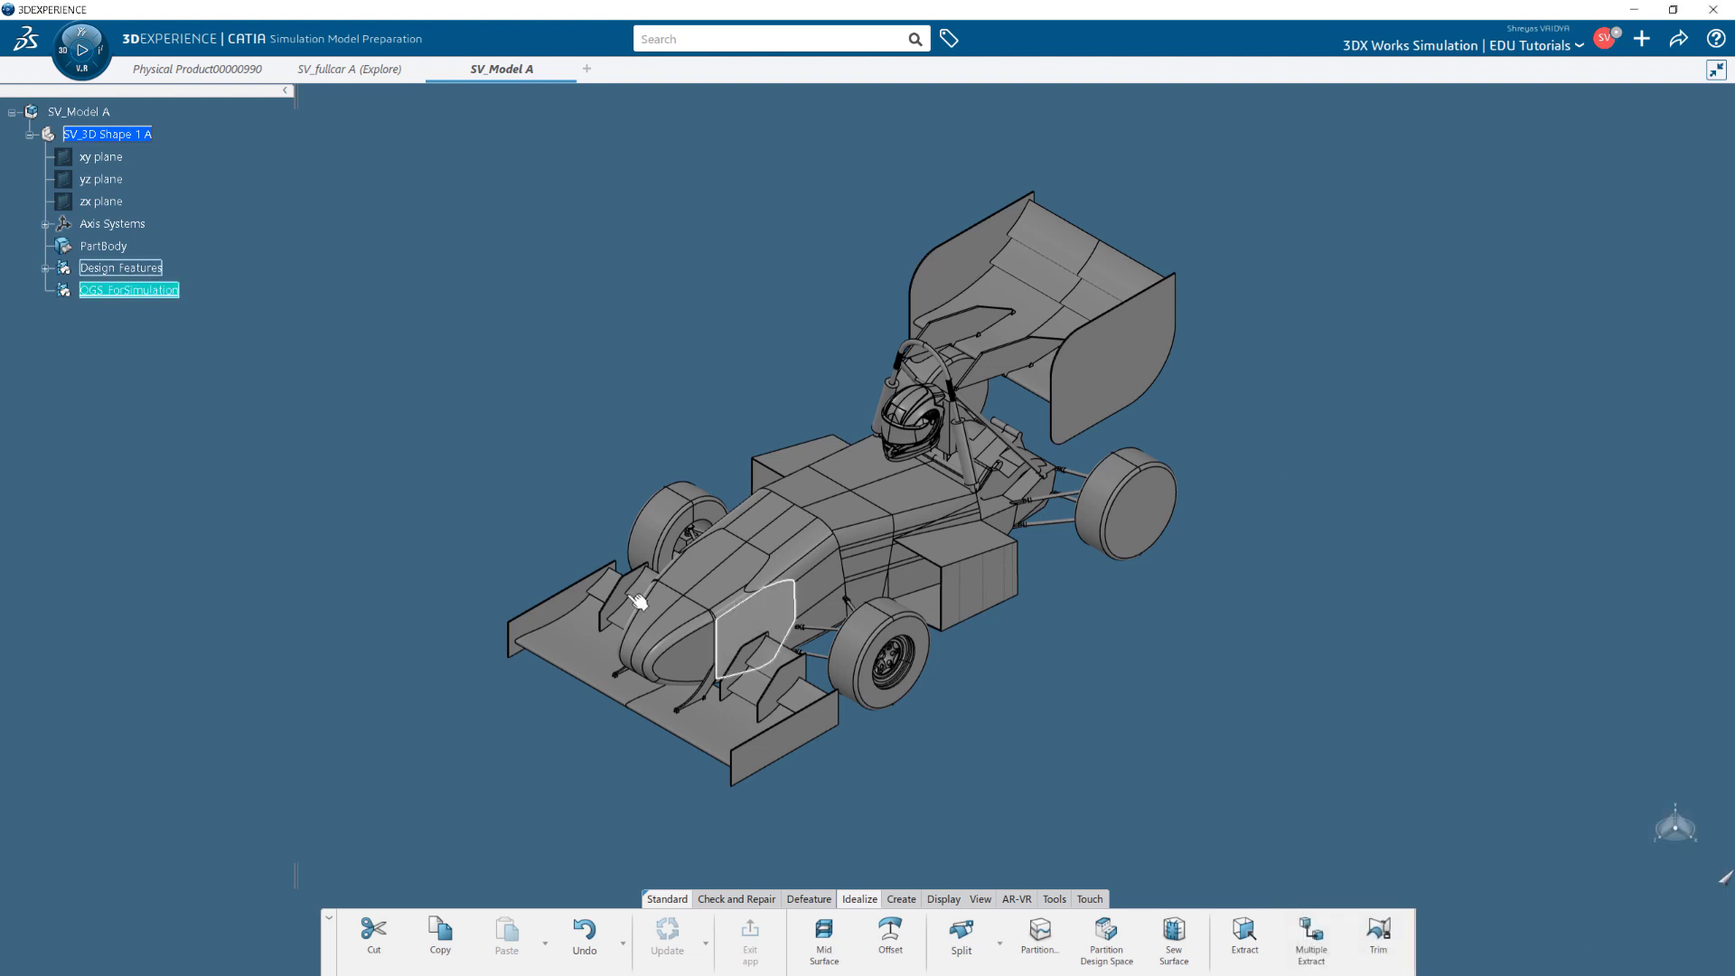
{"action": "right_click", "coordinate": [141, 293]}
{"action": "left_click", "coordinate": [225, 471]}
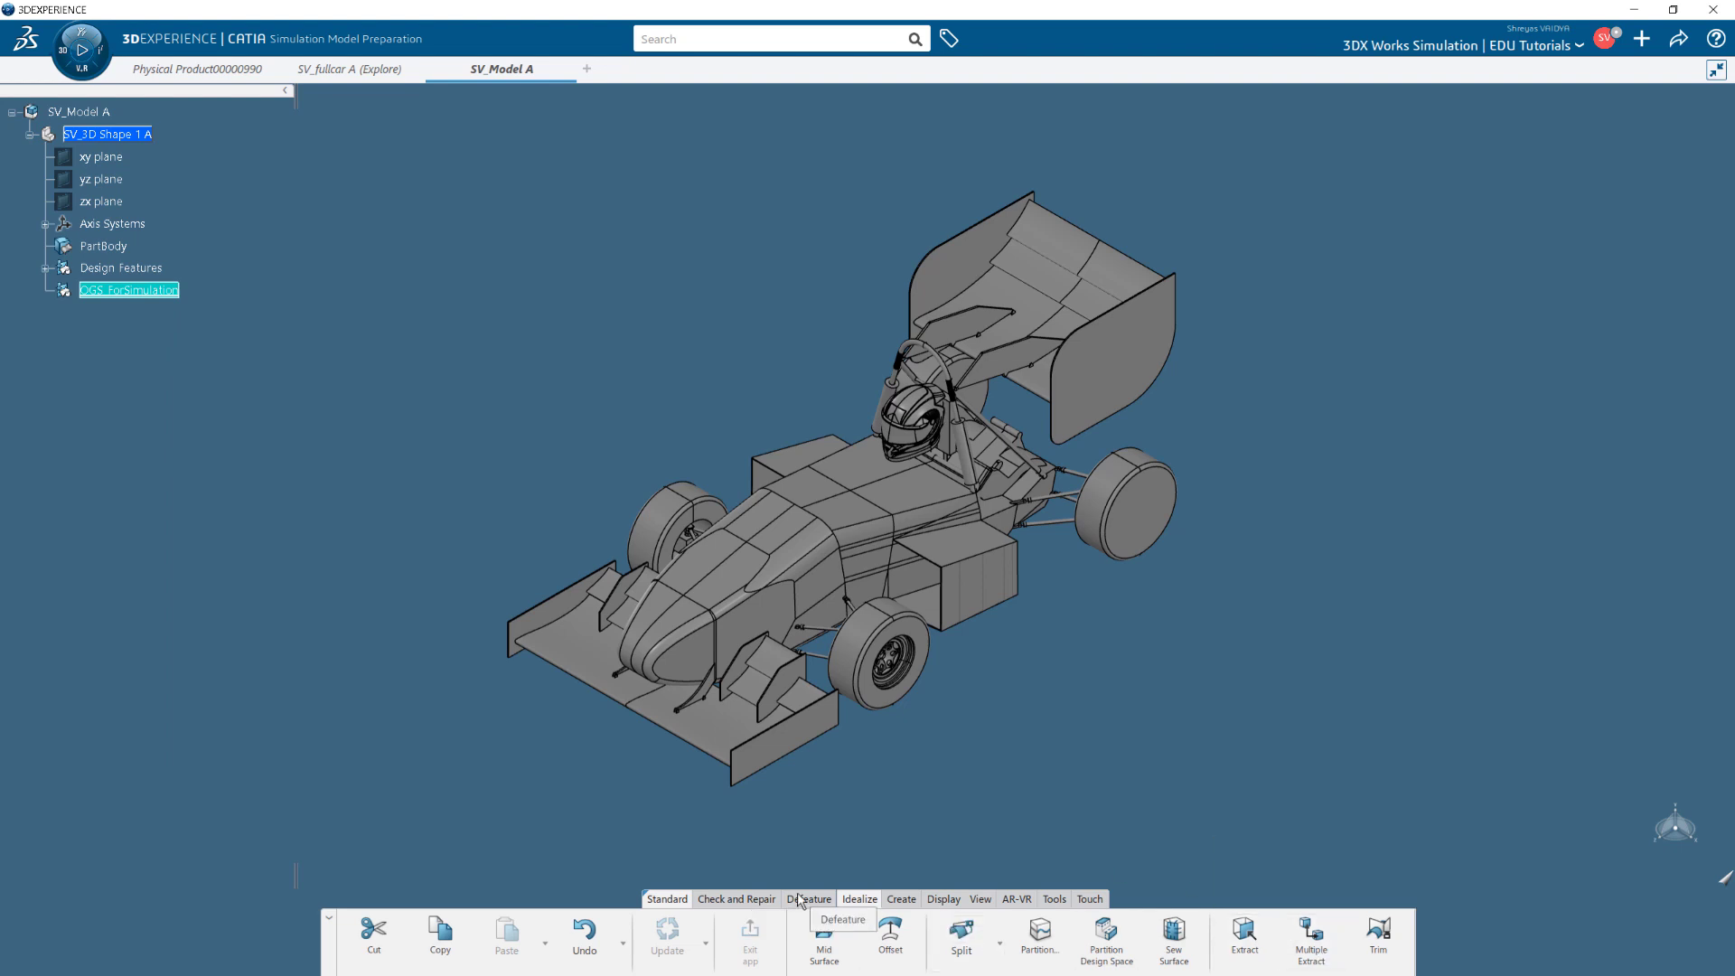
Join all car bodies into Join.1 with connectivity and manifold checks turned off.
{"action": "left_click", "coordinate": [757, 899]}
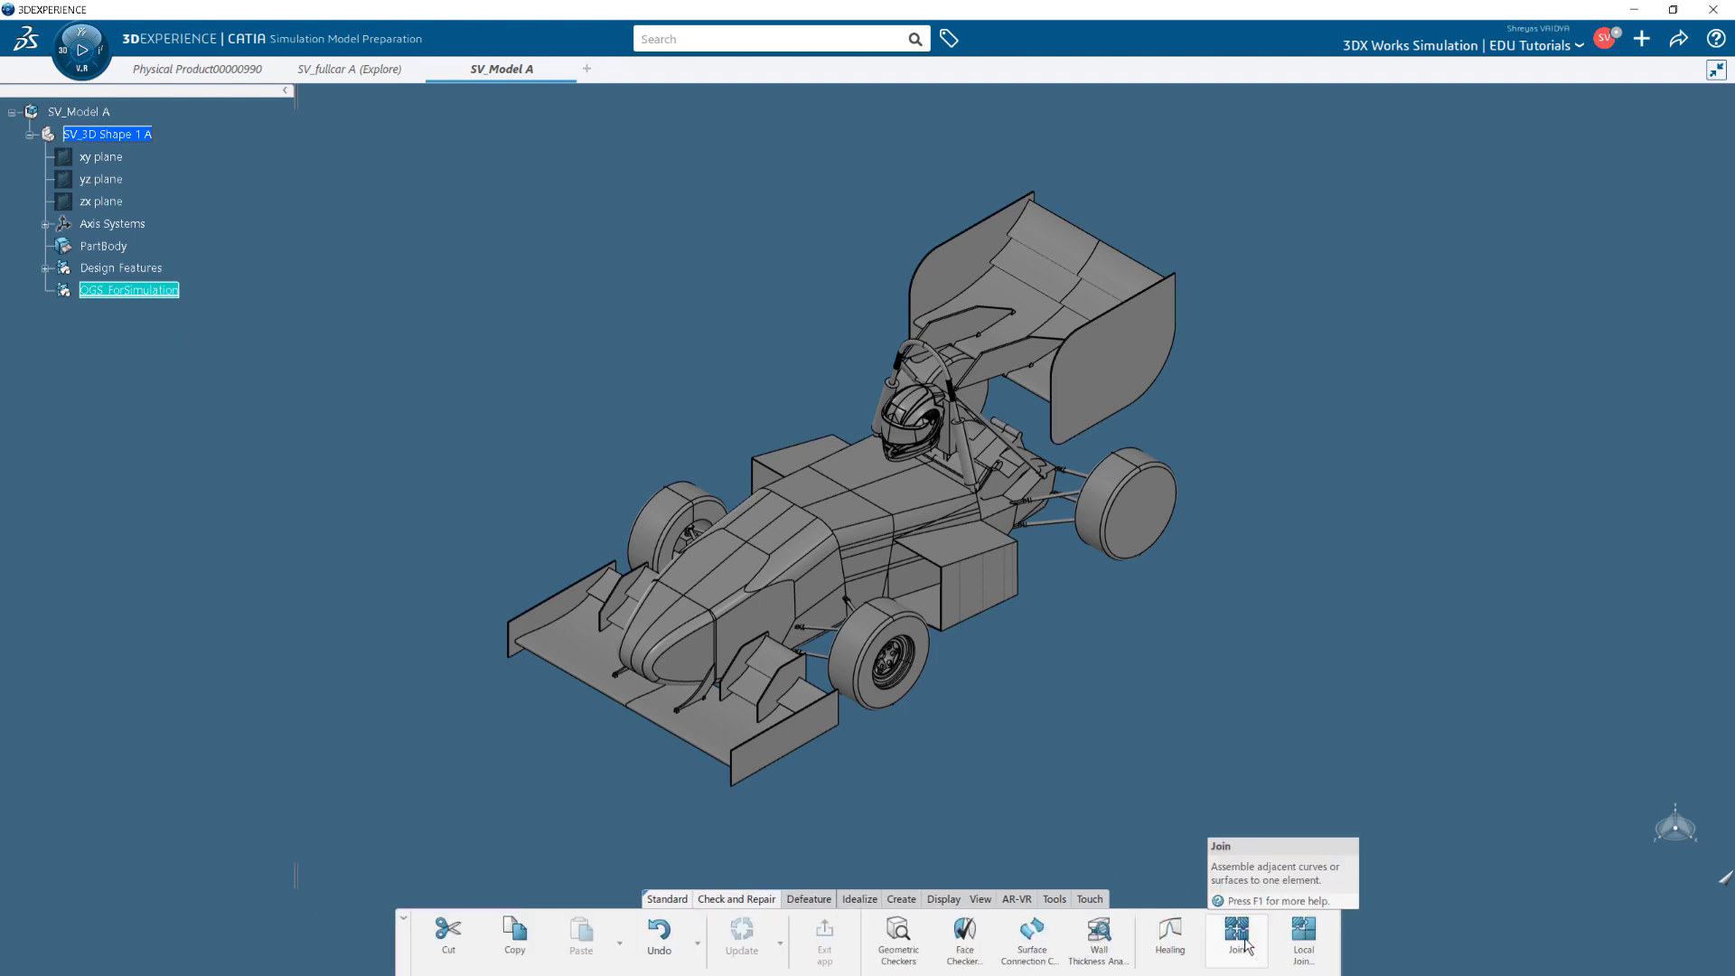
{"action": "left_click", "coordinate": [1237, 935]}
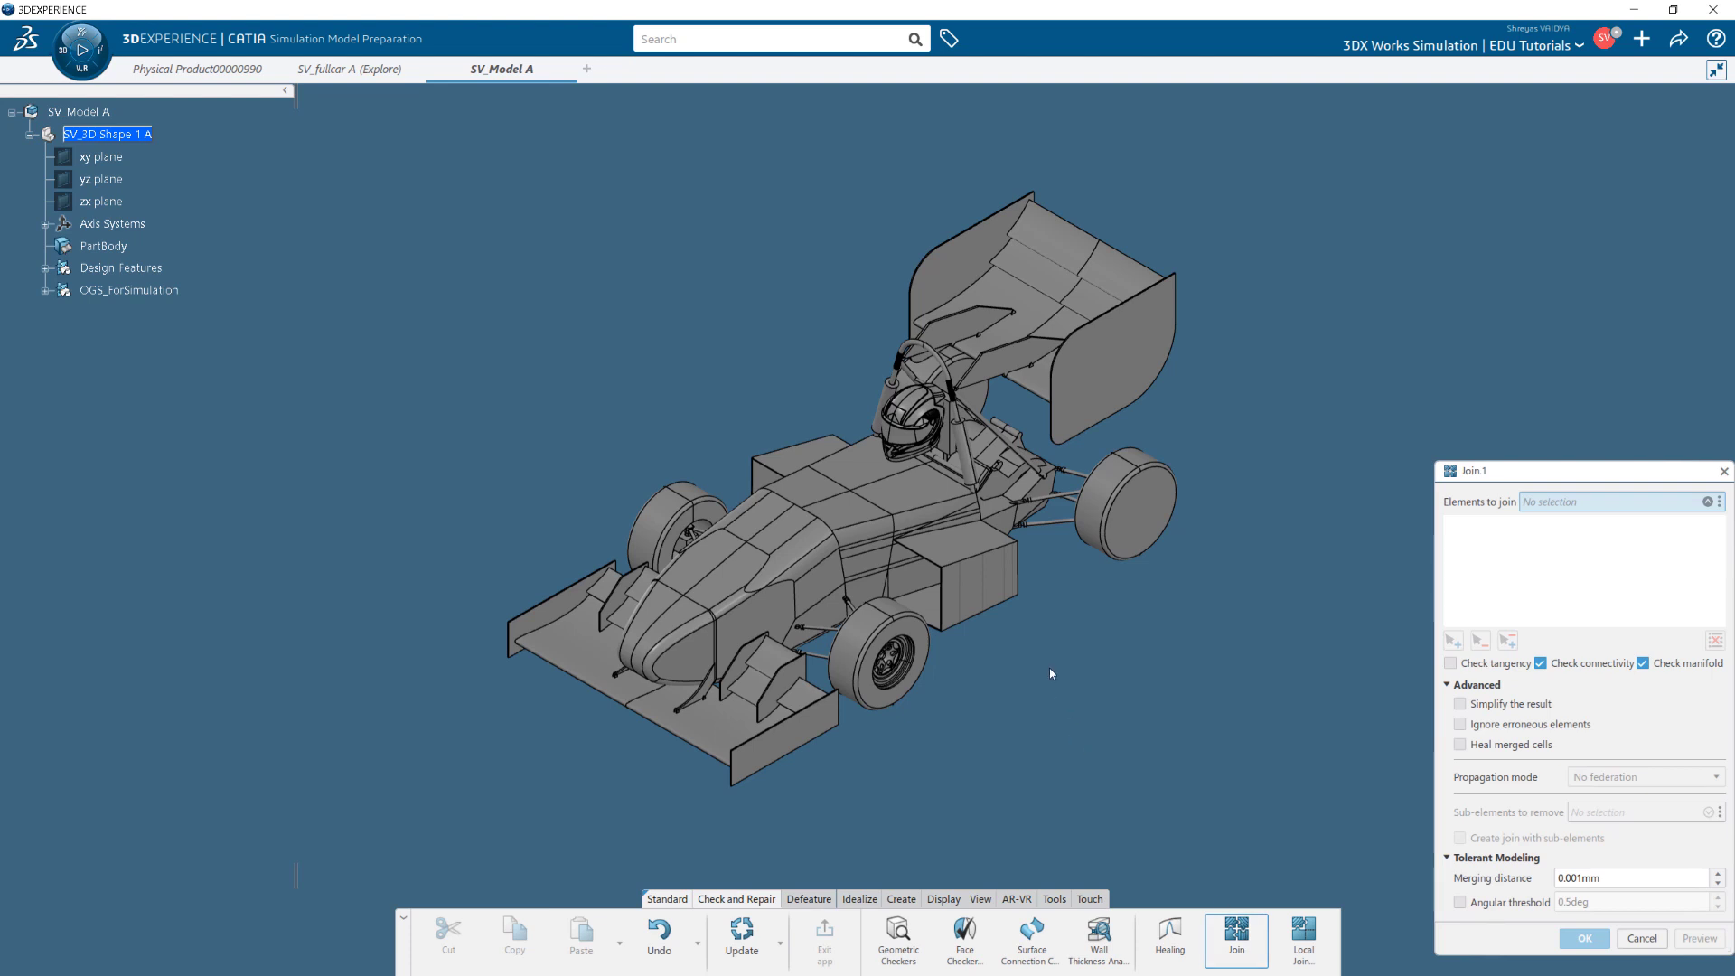
{"action": "left_click_drag", "start_coordinate": [379, 110], "coordinate": [1253, 829]}
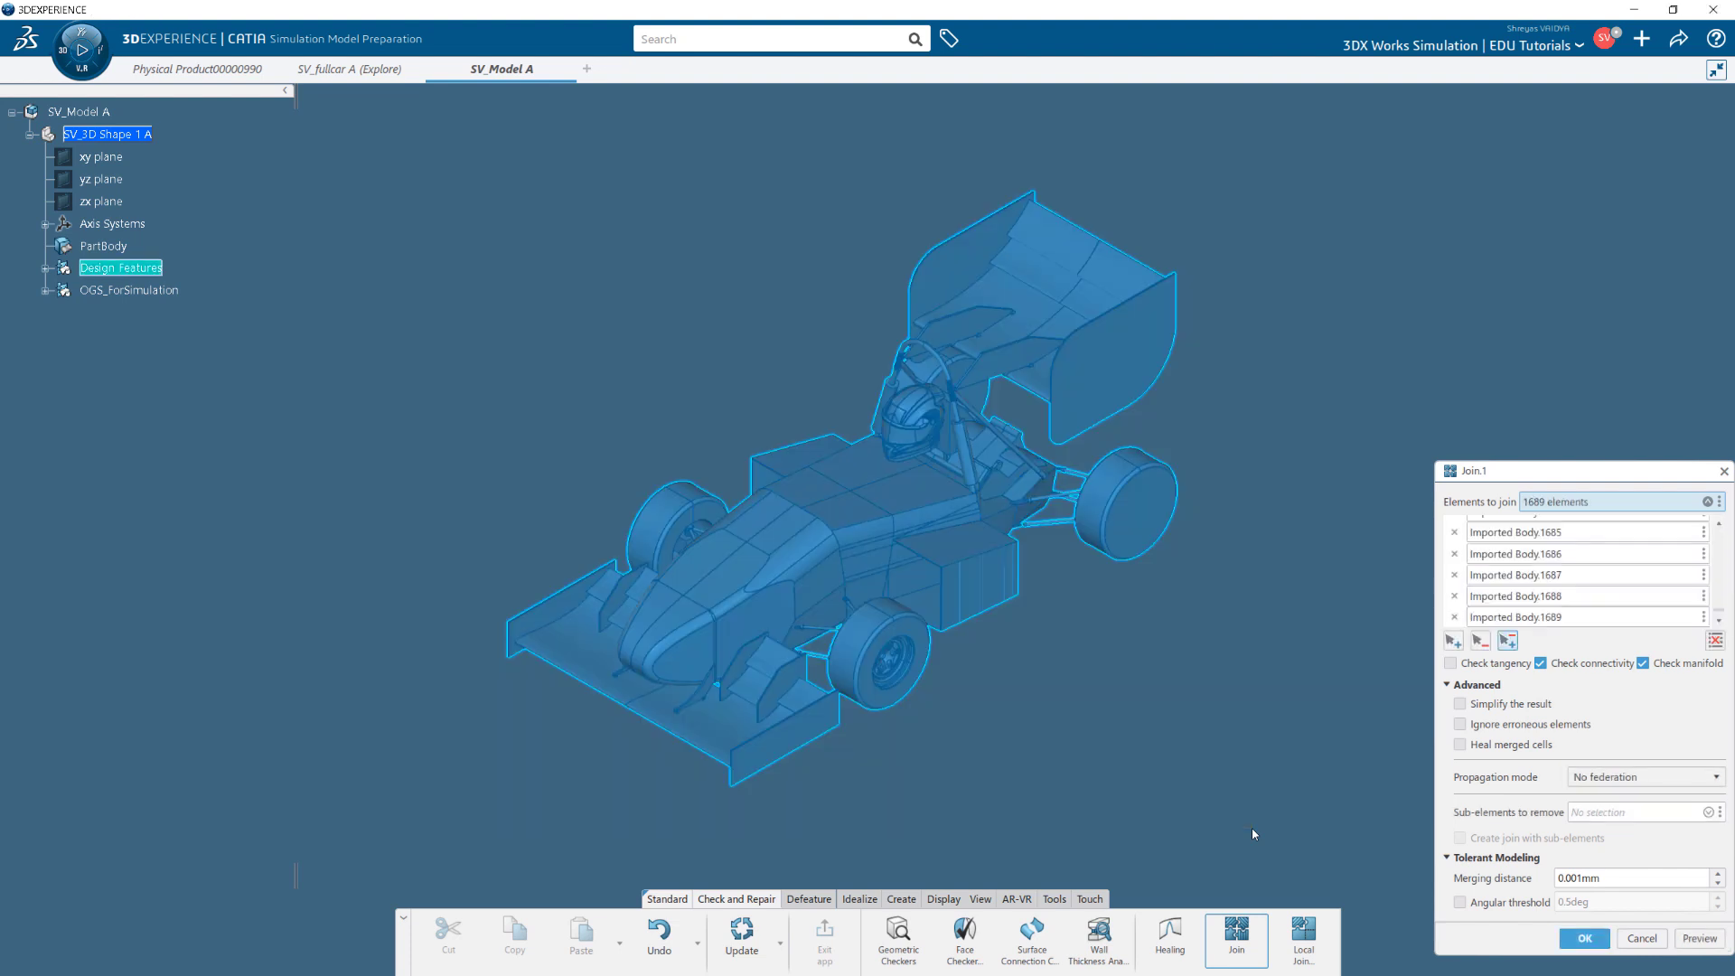
{"action": "left_click", "coordinate": [1541, 664]}
{"action": "left_click", "coordinate": [1643, 663]}
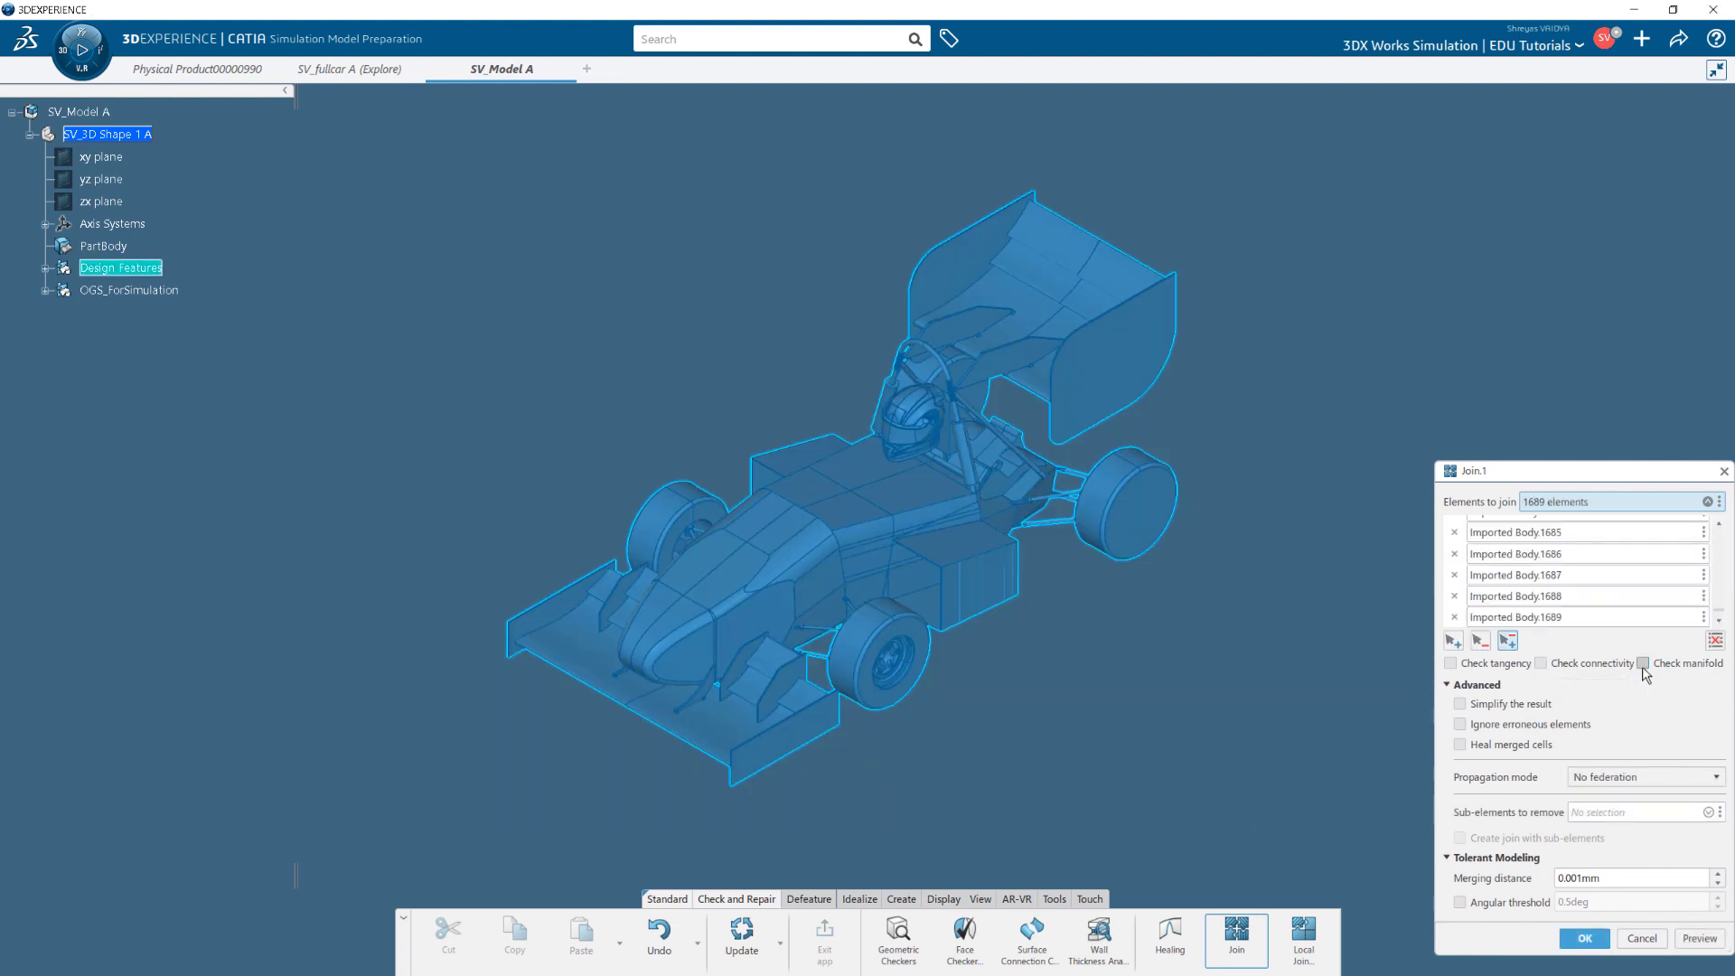
{"action": "left_click", "coordinate": [1583, 940]}
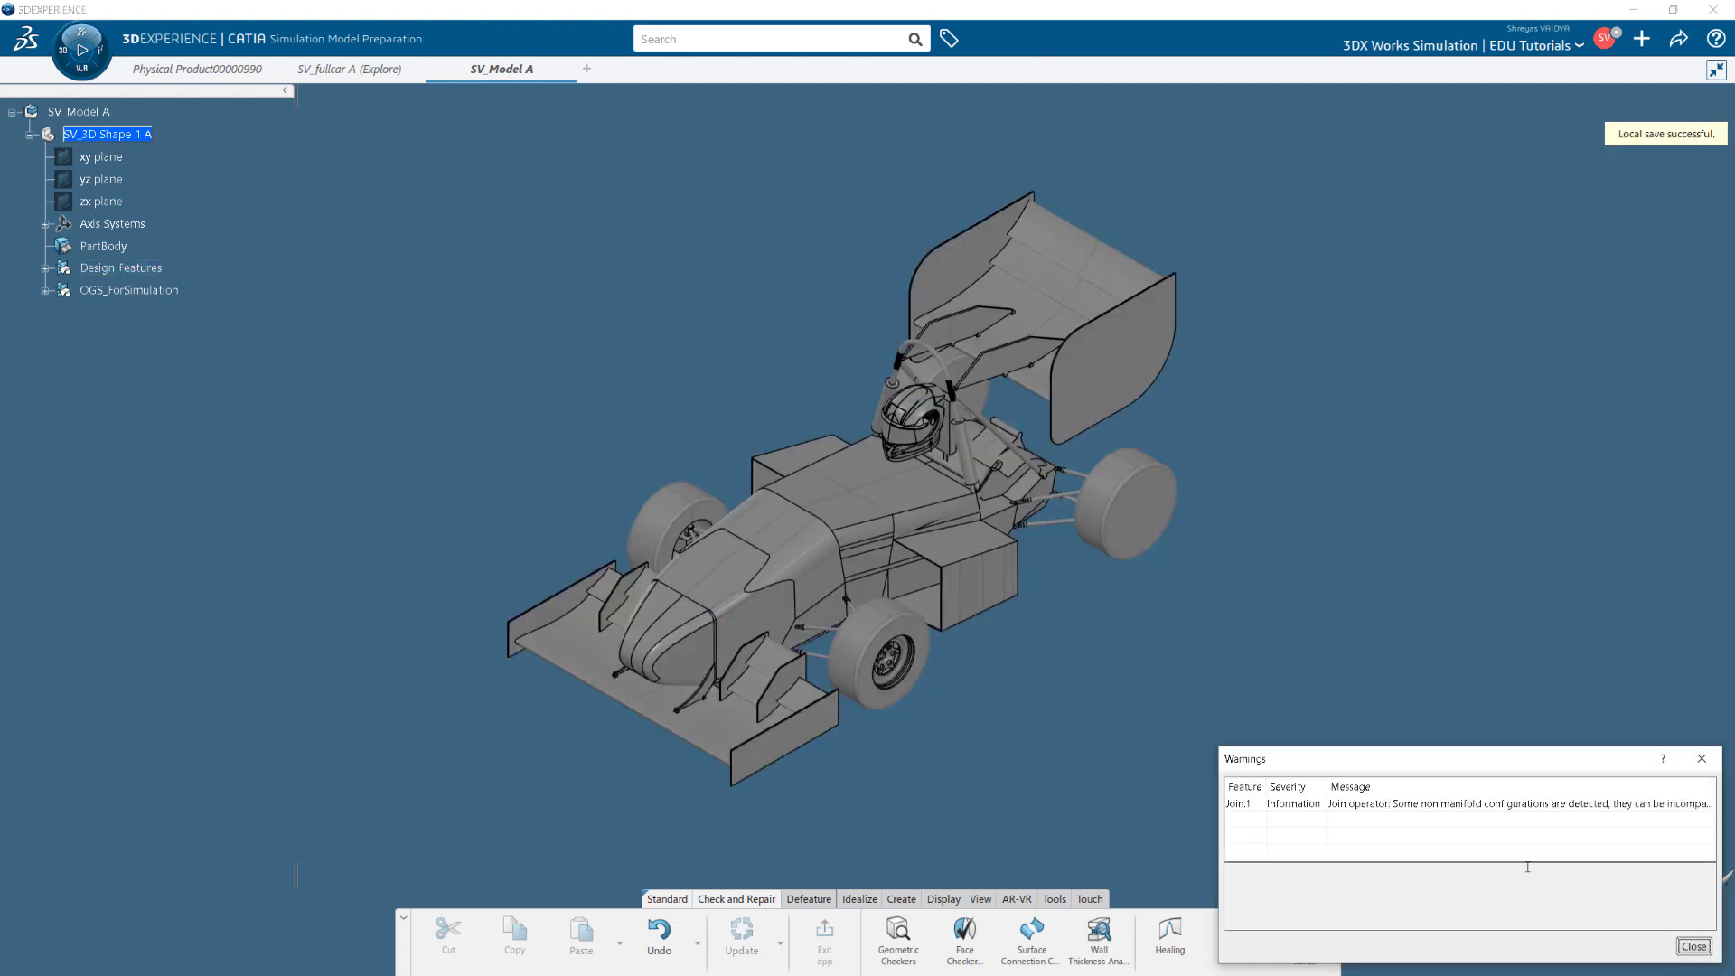
{"action": "left_click", "coordinate": [1528, 807]}
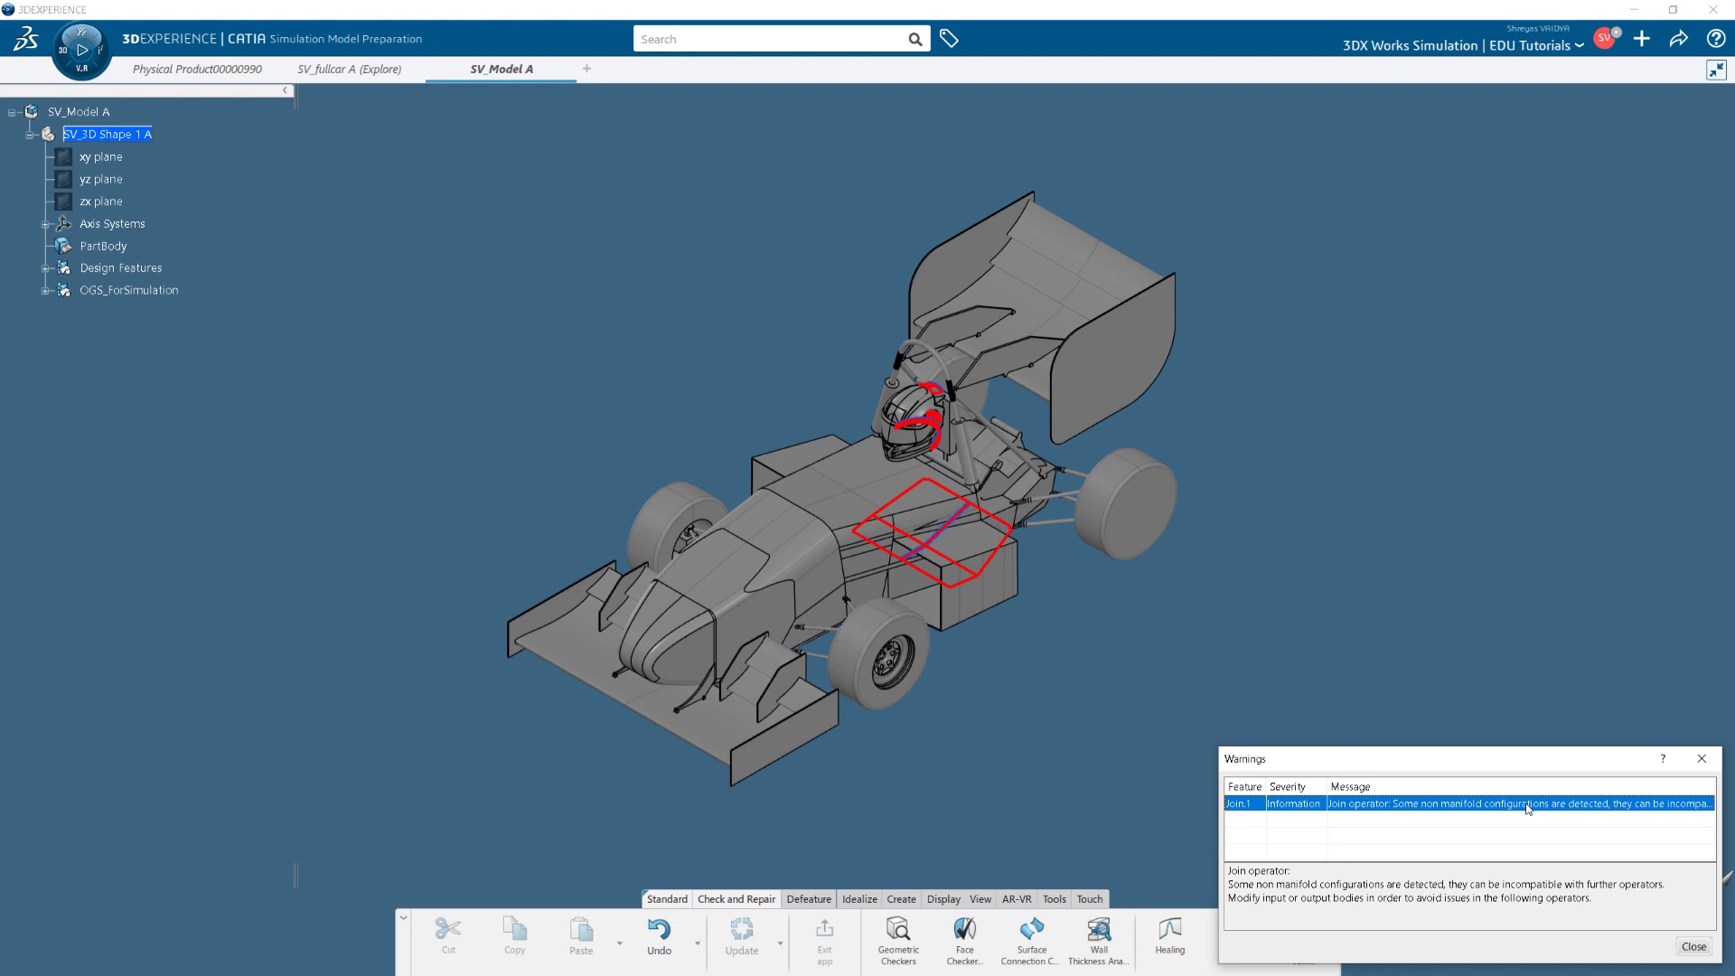
{"action": "left_click", "coordinate": [1693, 946]}
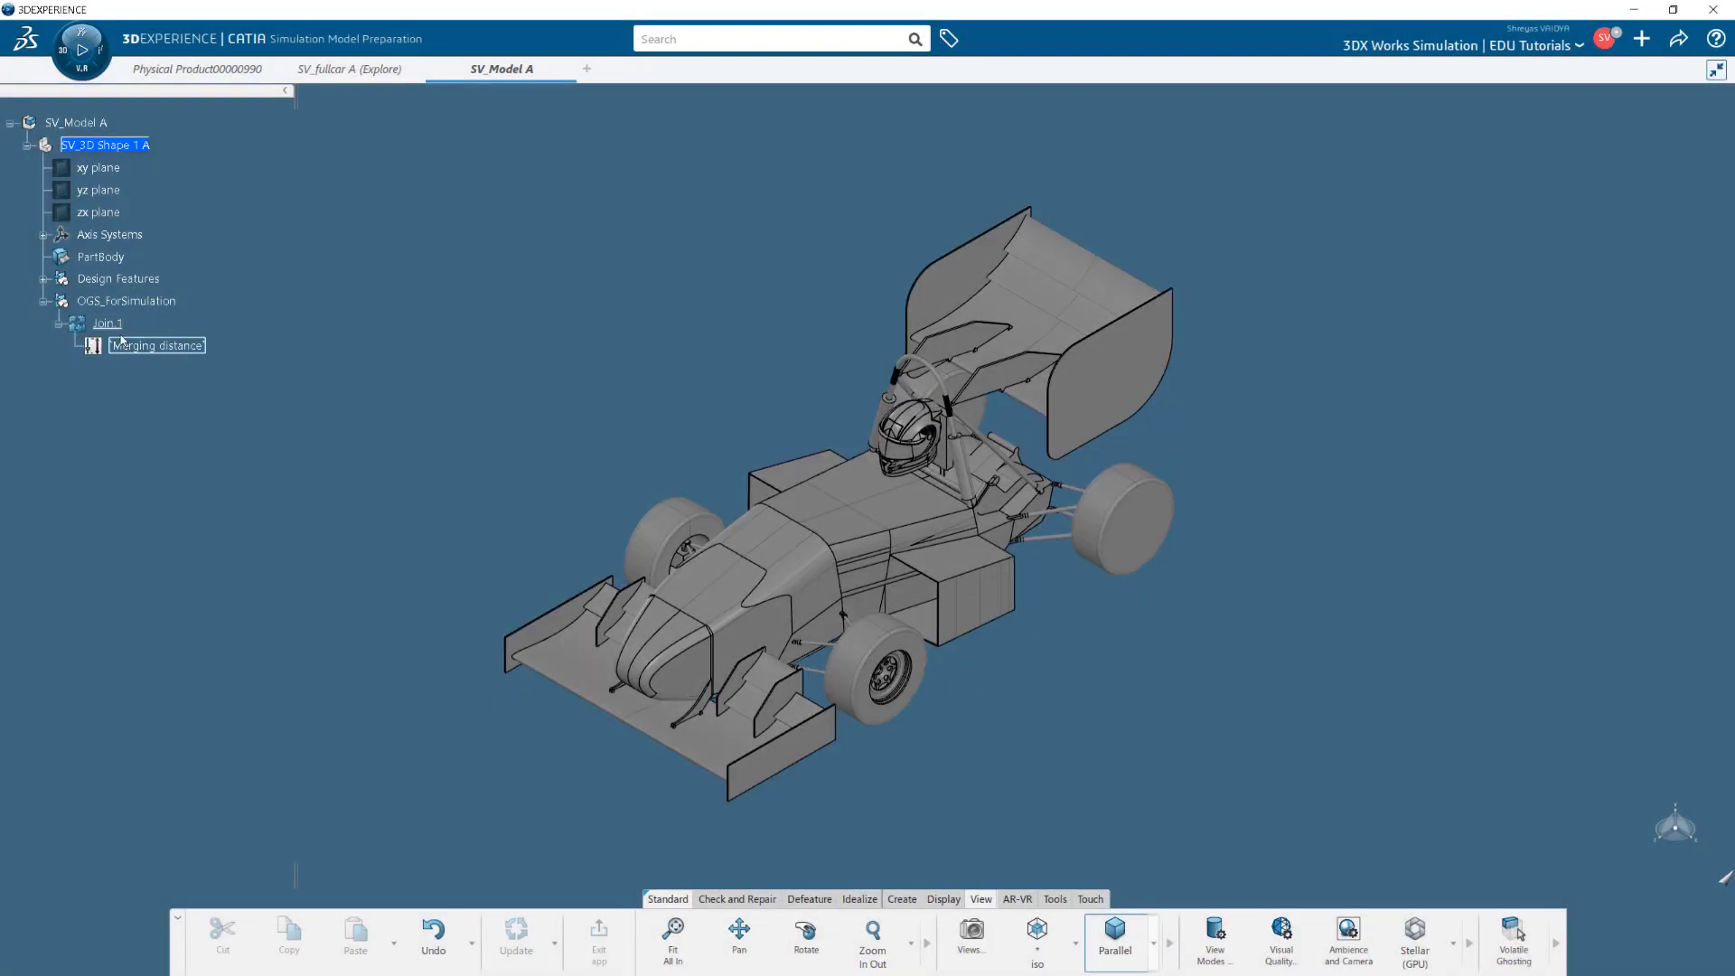
Hide the Design Features geometry and collapse the Join.1 branch.
{"action": "left_click", "coordinate": [112, 280]}
{"action": "right_click", "coordinate": [113, 282]}
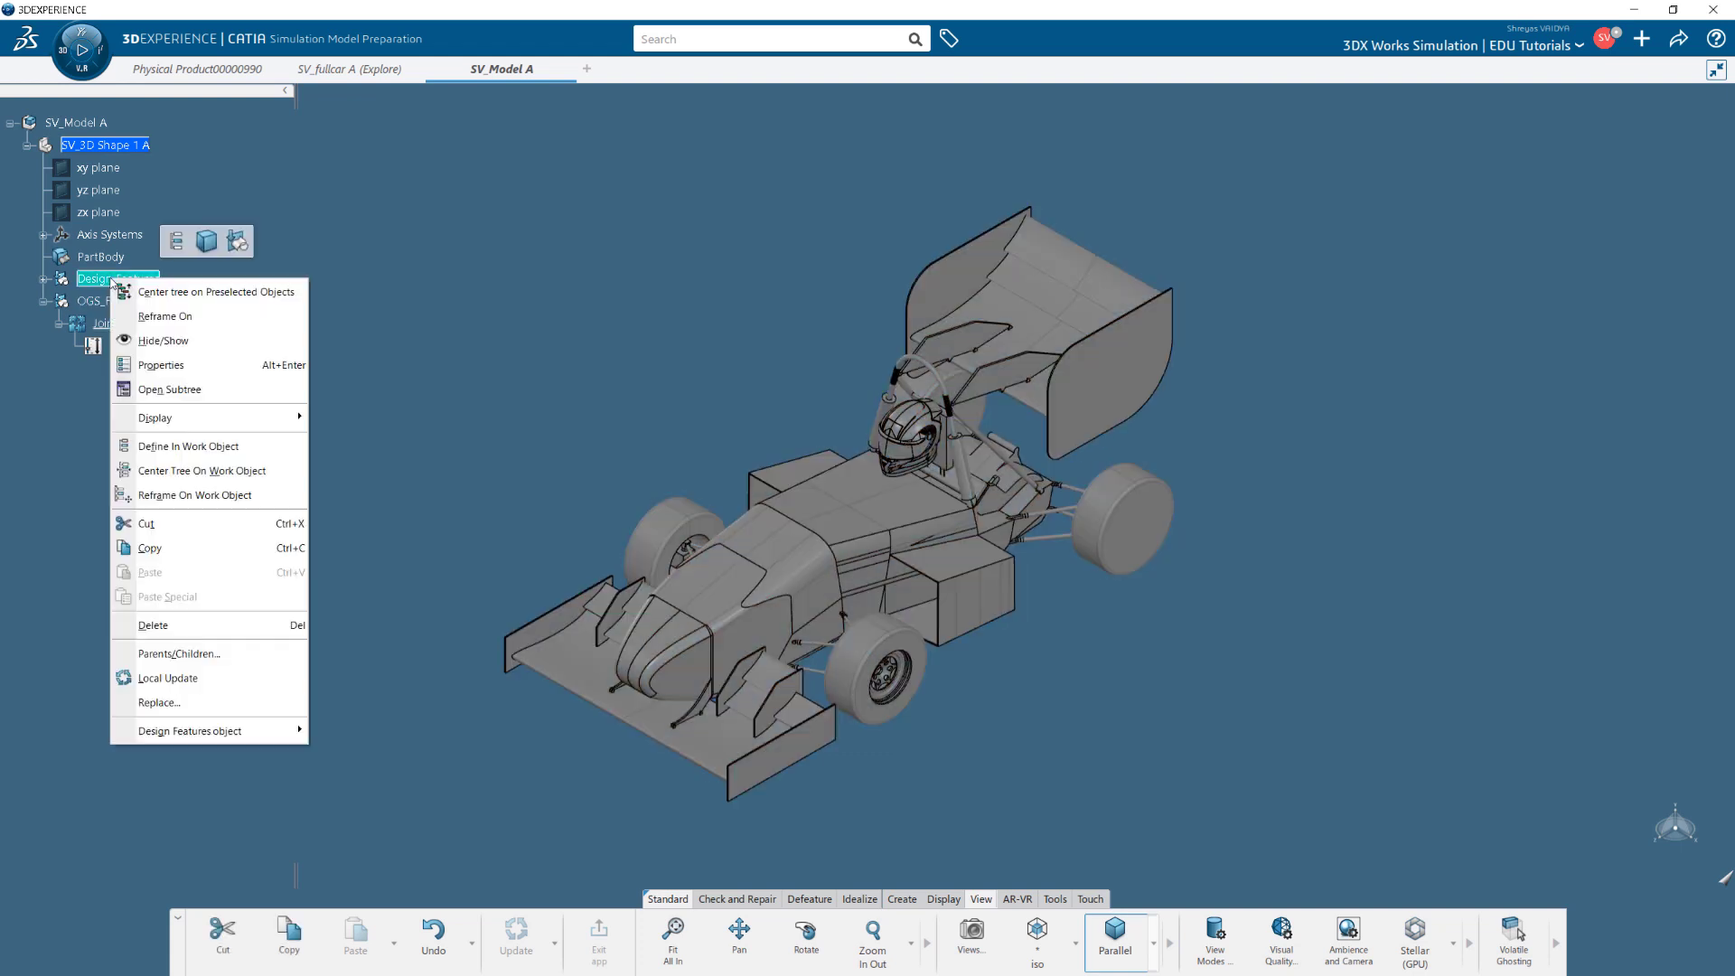
{"action": "left_click", "coordinate": [162, 340]}
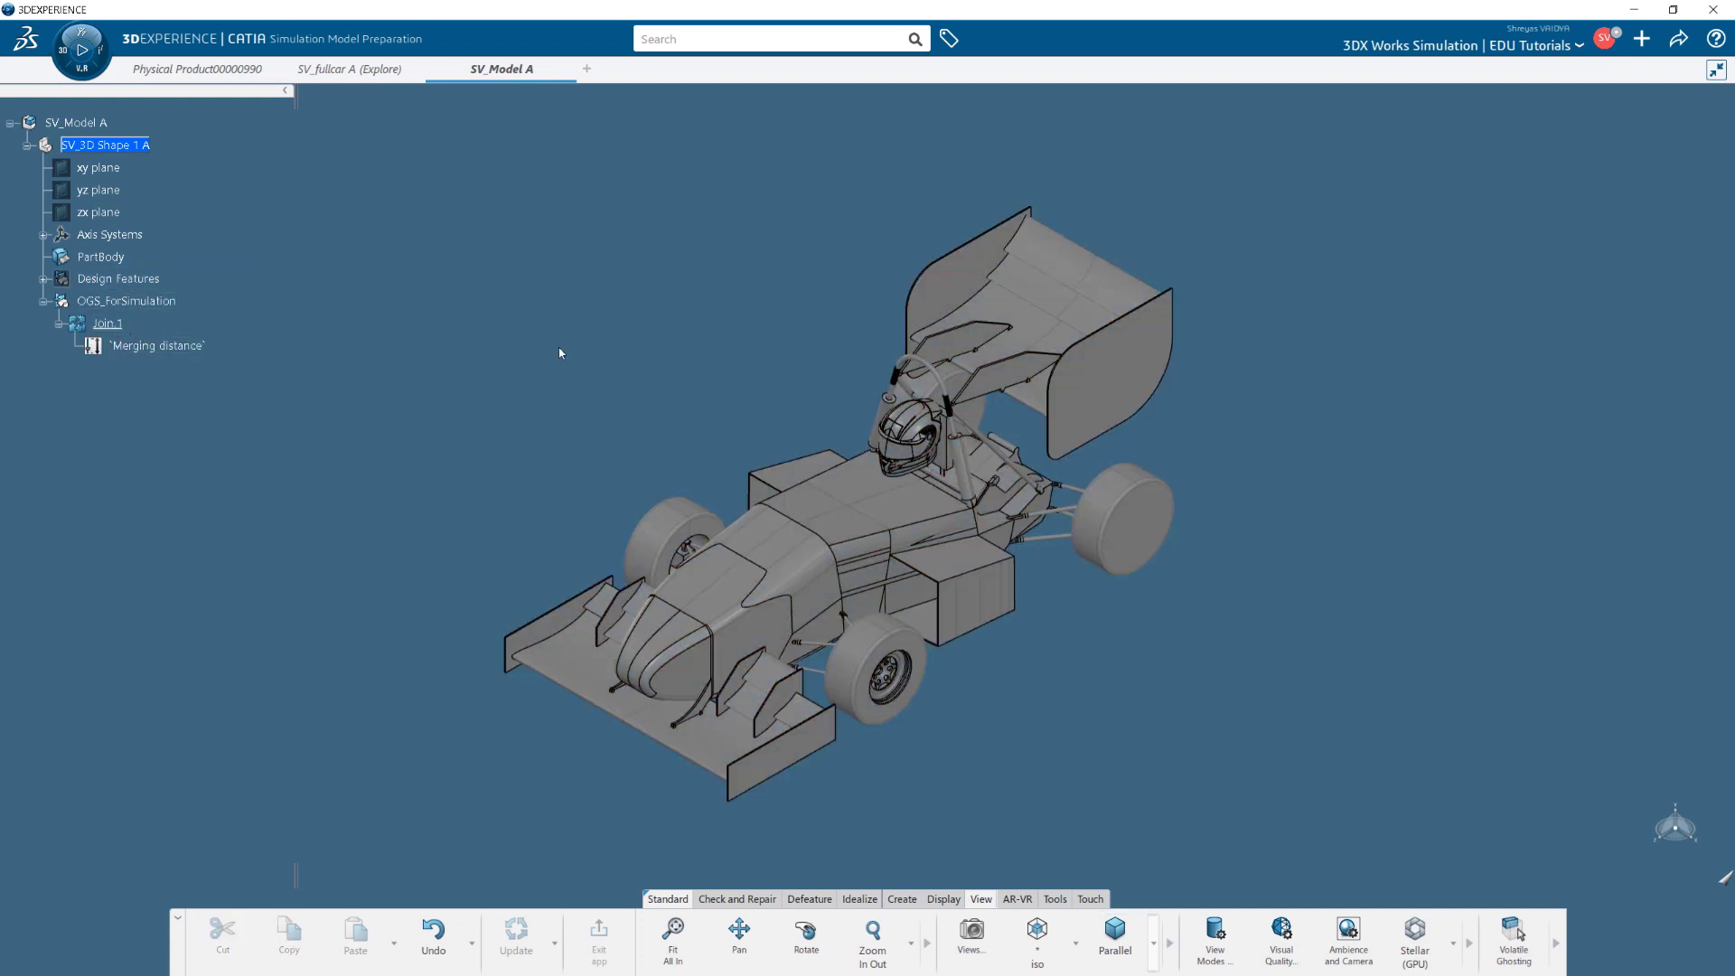
{"action": "left_click", "coordinate": [59, 323]}
Start a Multiple Extract with Tangent continuity propagation.
{"action": "left_click", "coordinate": [859, 899]}
{"action": "left_click", "coordinate": [1326, 947]}
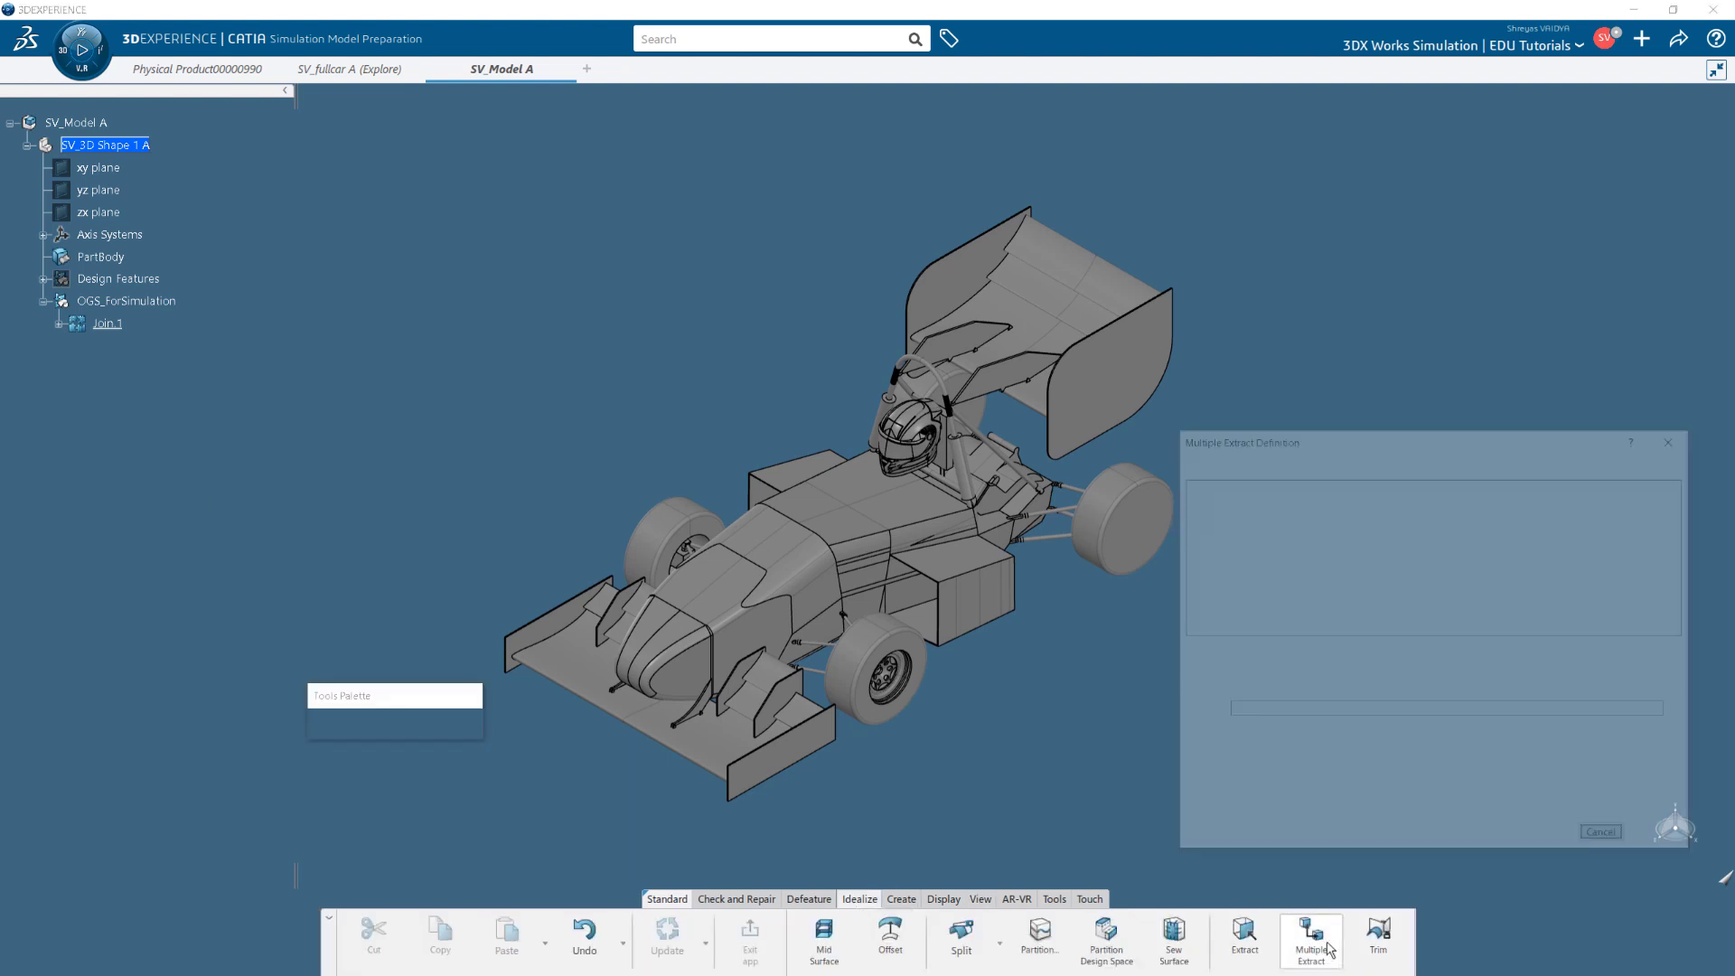
{"action": "left_click_drag", "start_coordinate": [370, 693], "coordinate": [1301, 143]}
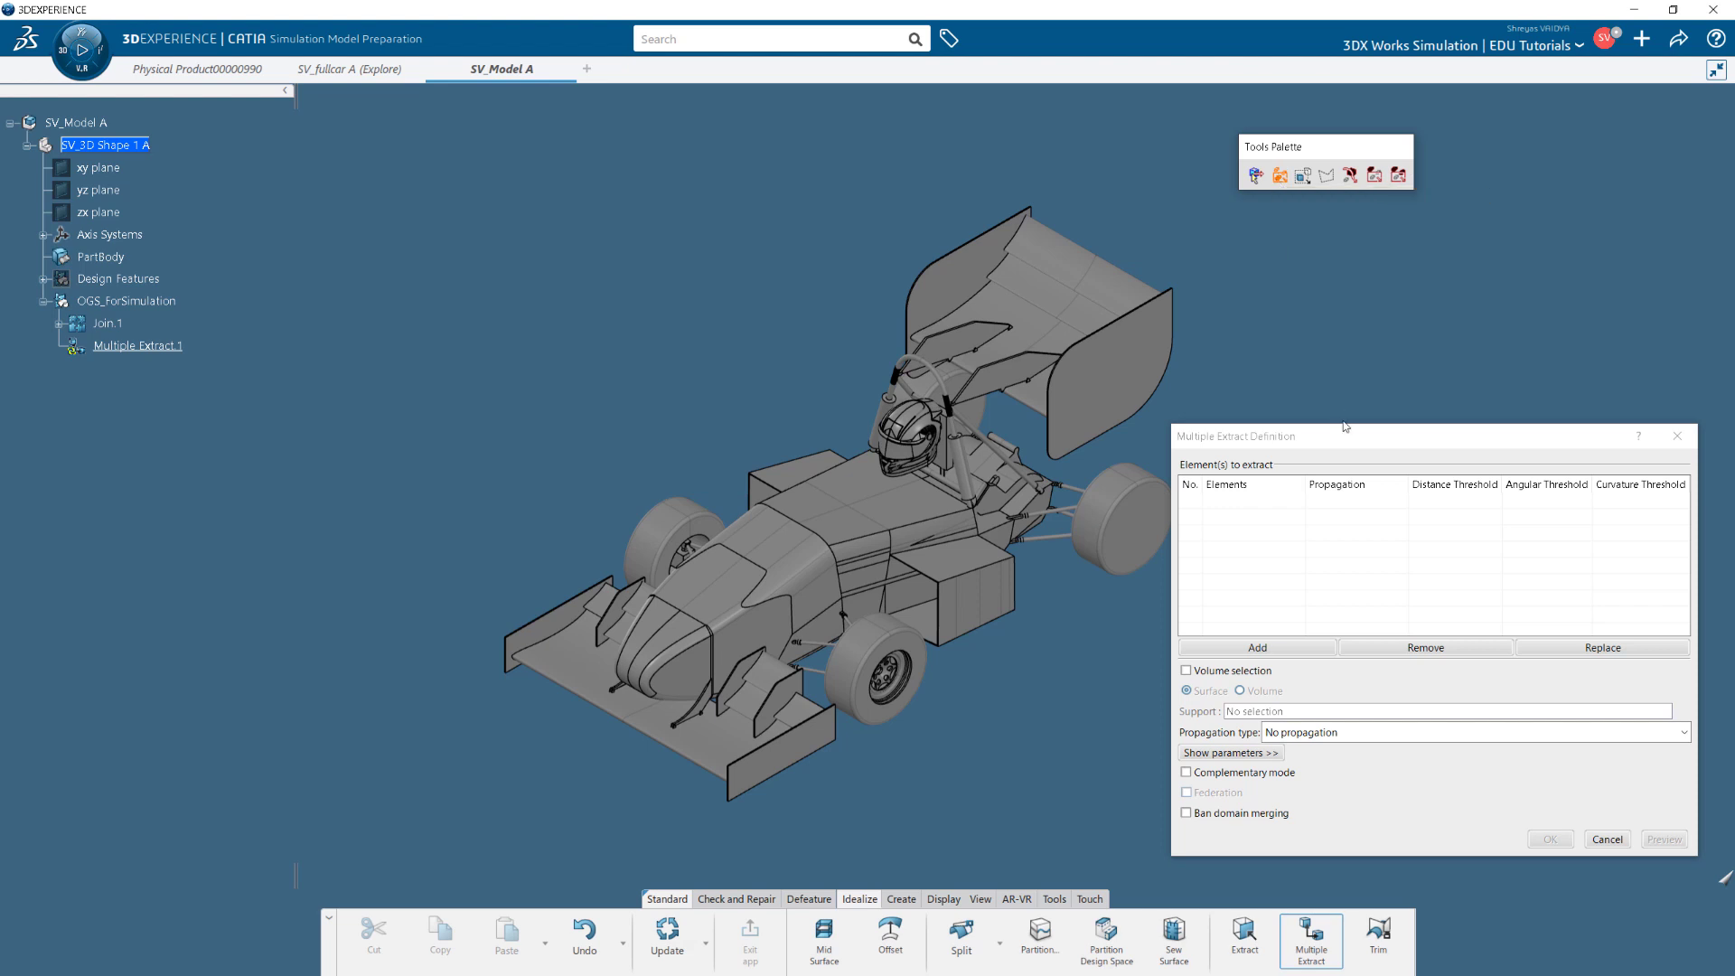
{"action": "left_click", "coordinate": [1338, 732]}
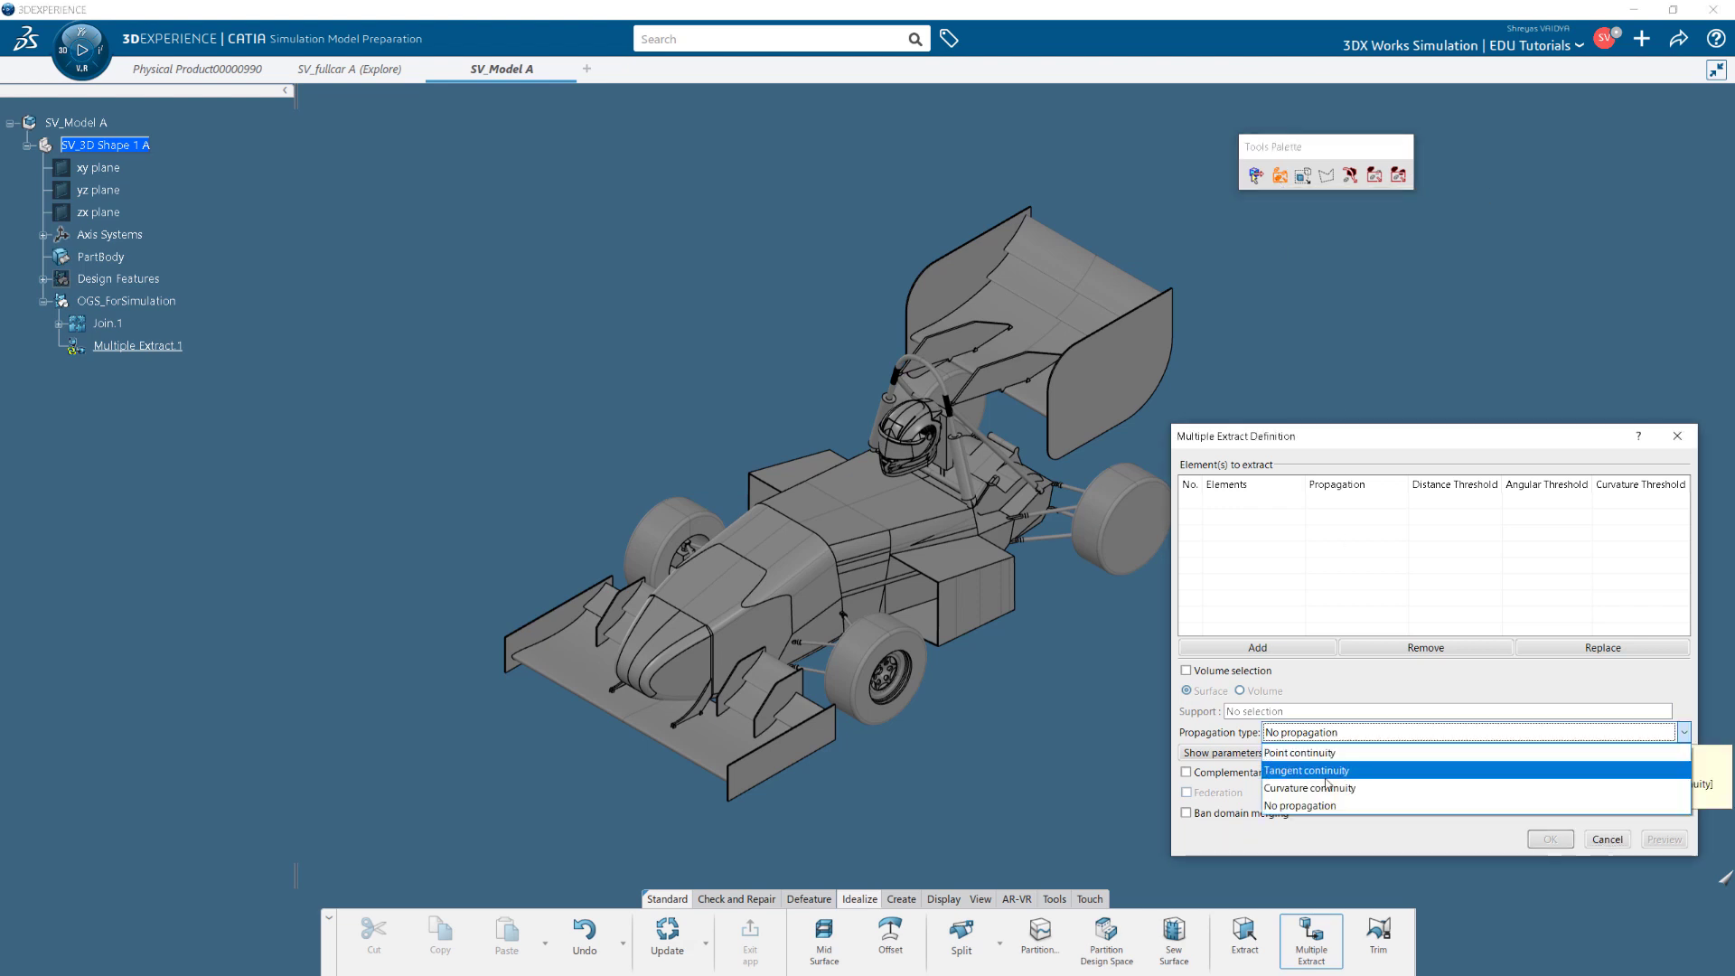
{"action": "left_click", "coordinate": [1328, 763]}
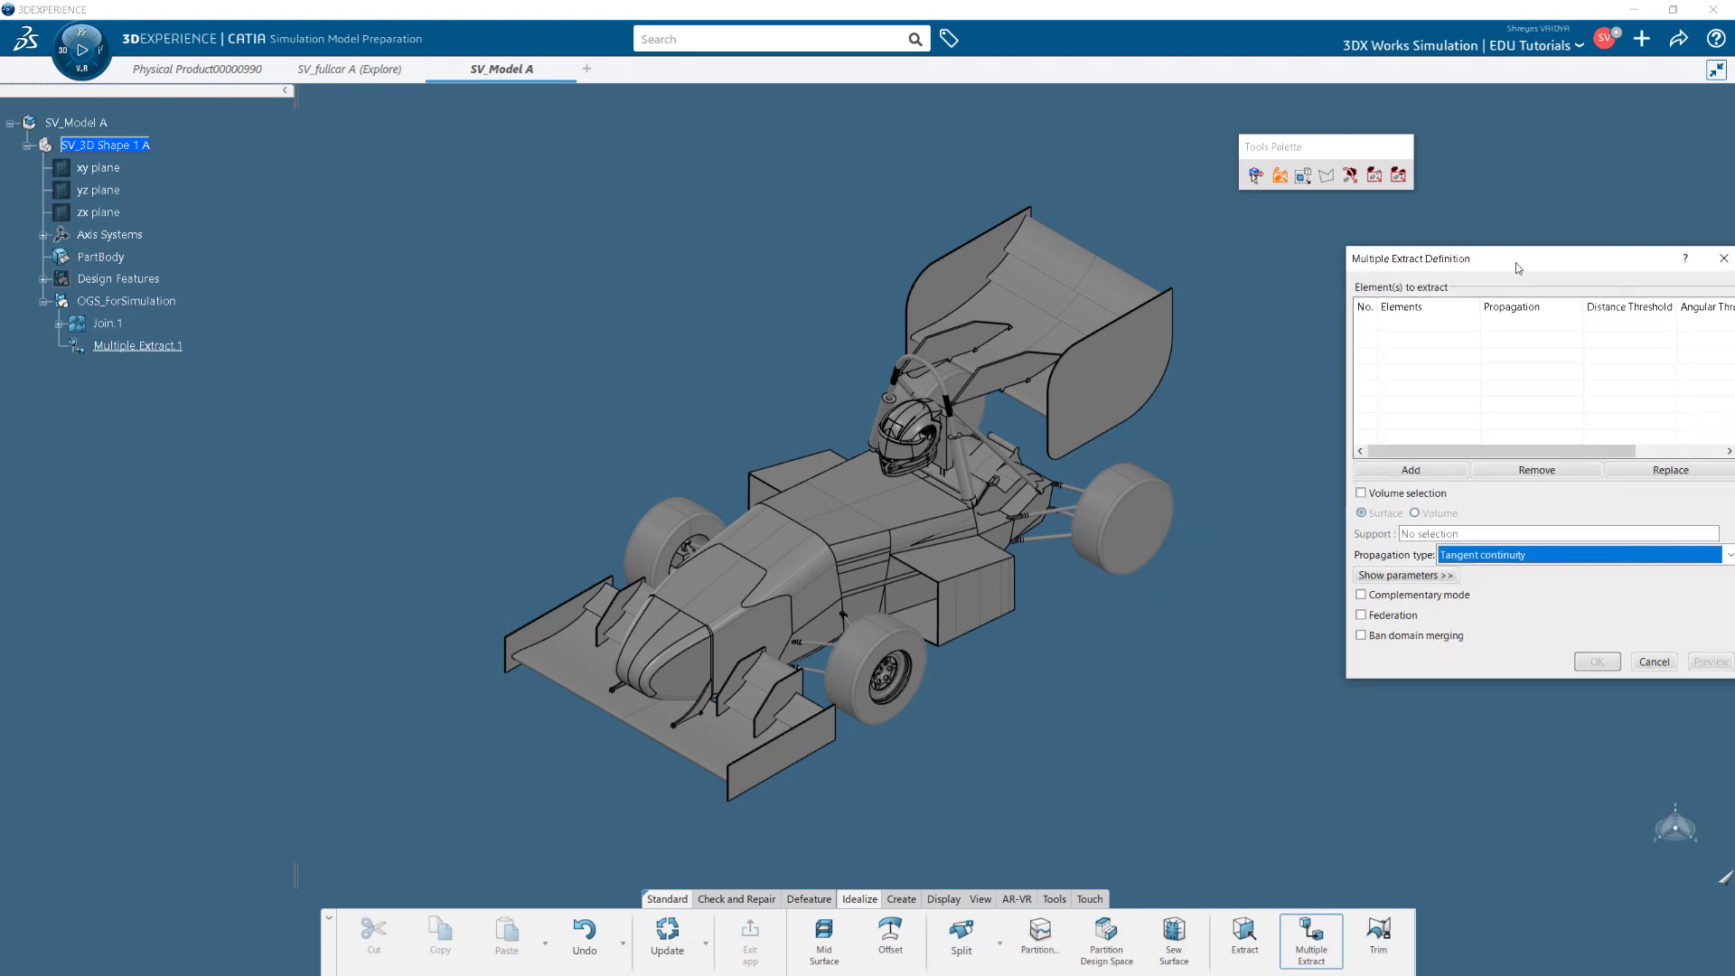
Pick the front wing's element faces and its end plate faces.
{"action": "left_click", "coordinate": [735, 754]}
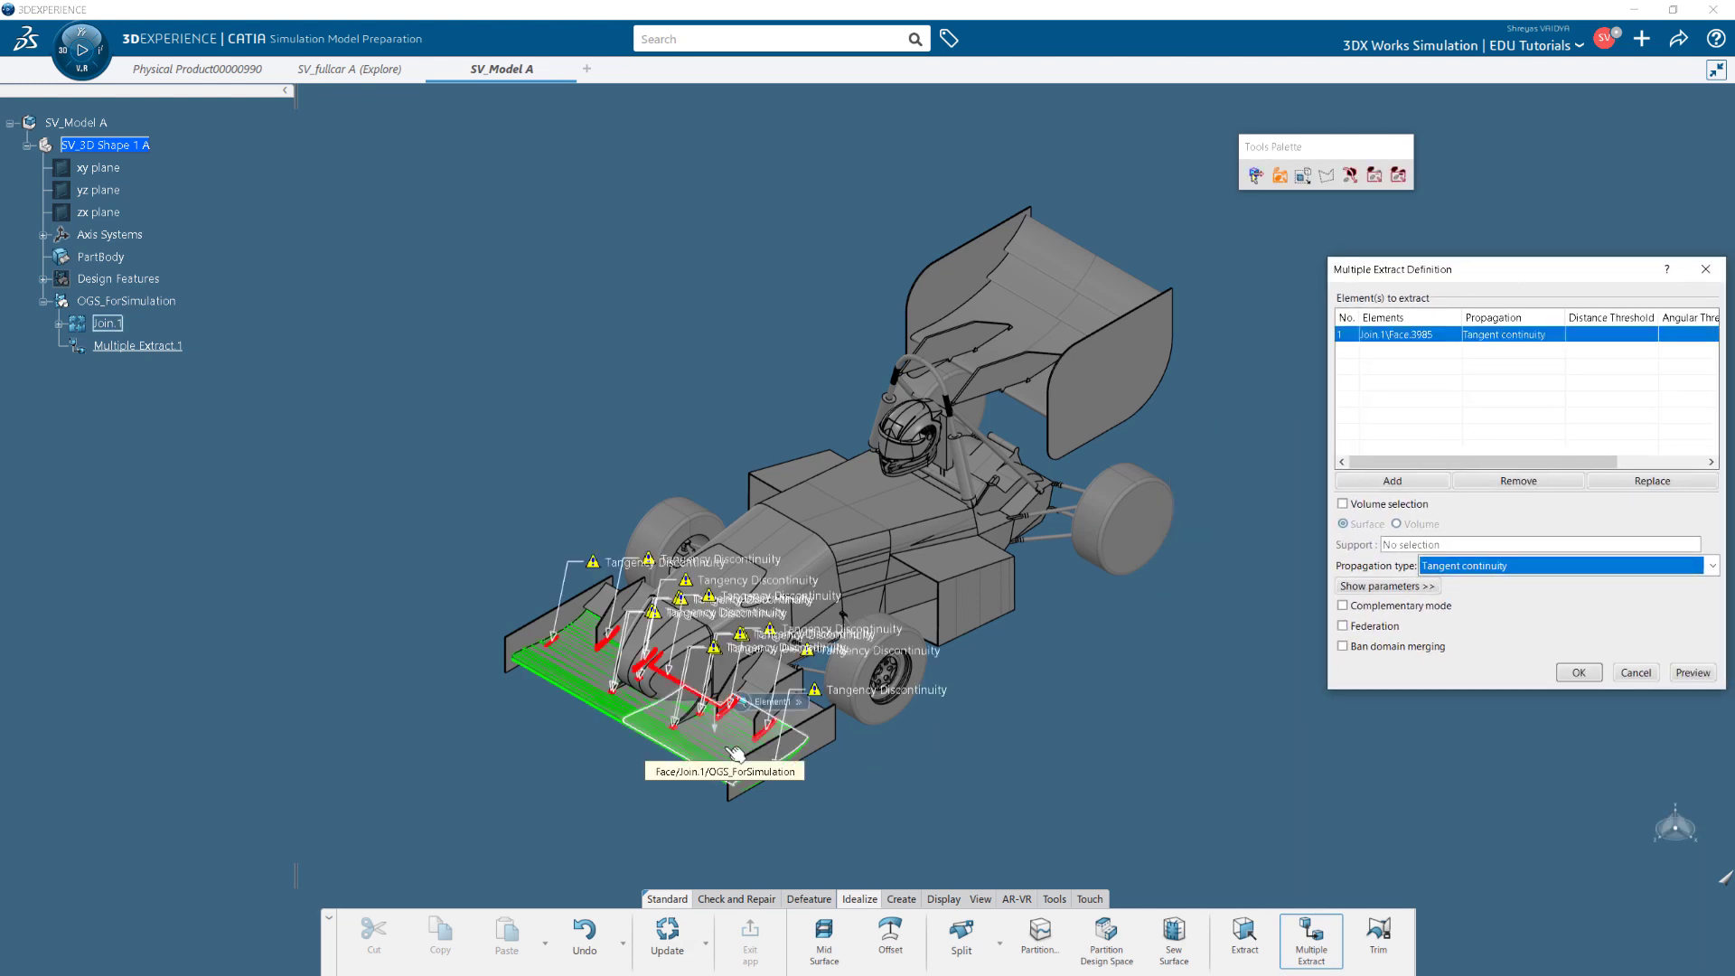
{"action": "scroll", "coordinate": [736, 753], "scroll_direction": "up", "scroll_amount": 5}
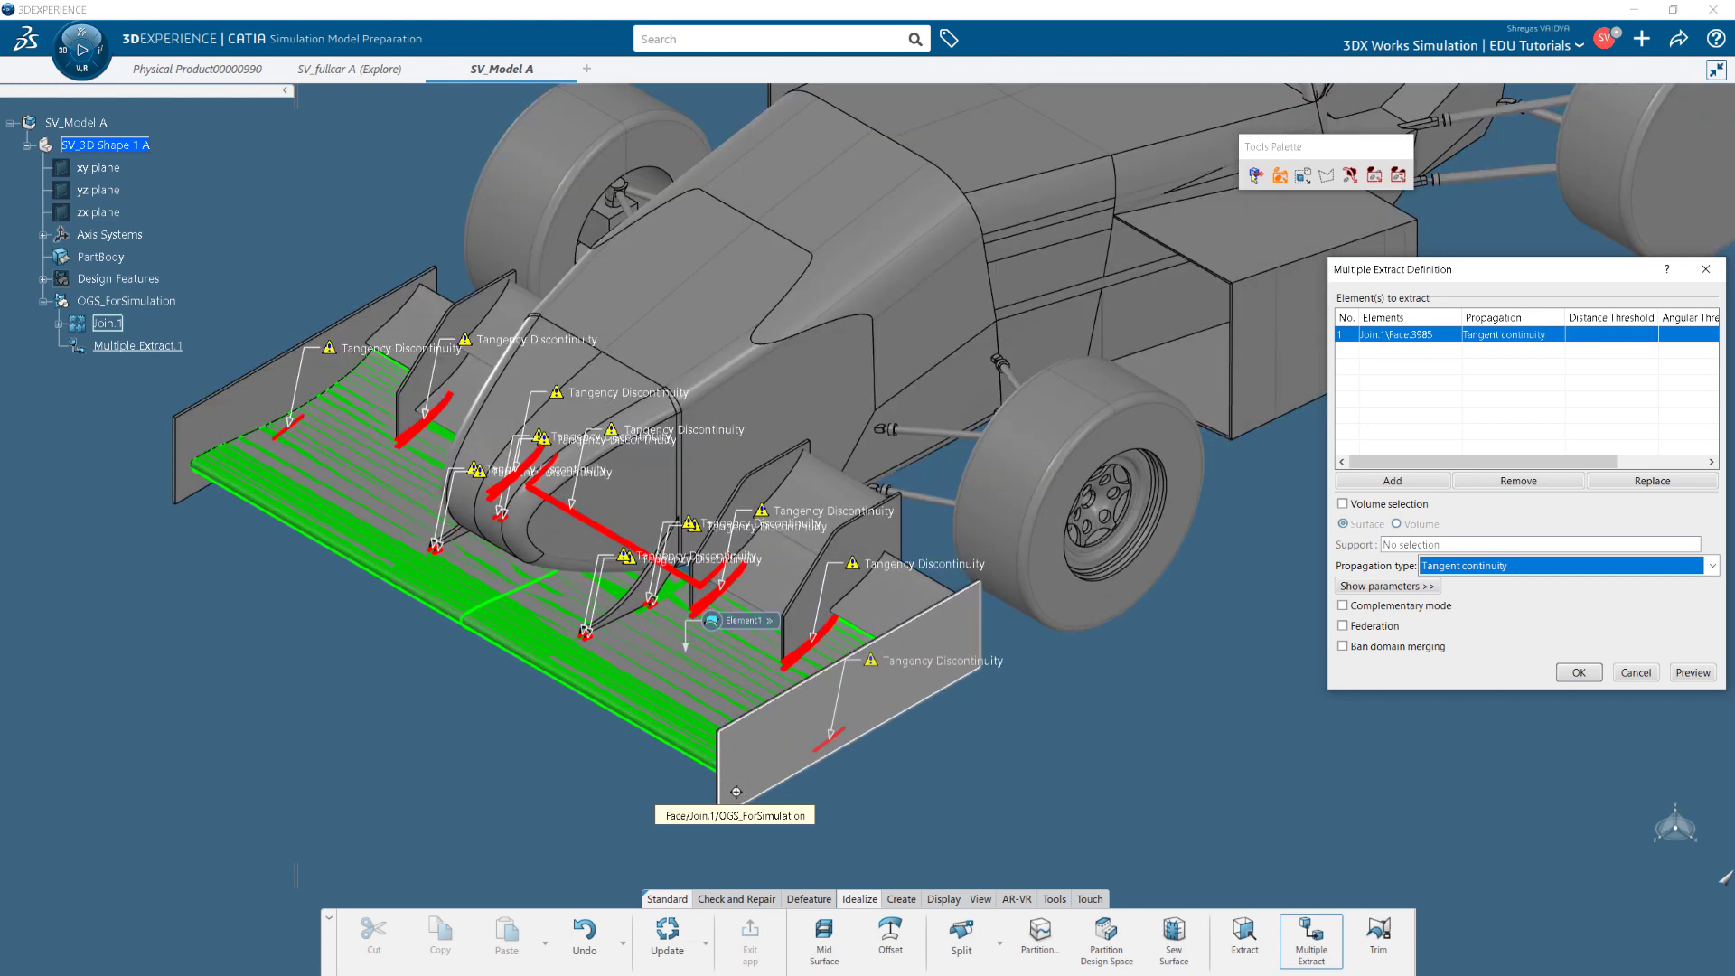
{"action": "middle_click_drag", "start_coordinate": [686, 691], "coordinate": [865, 803]}
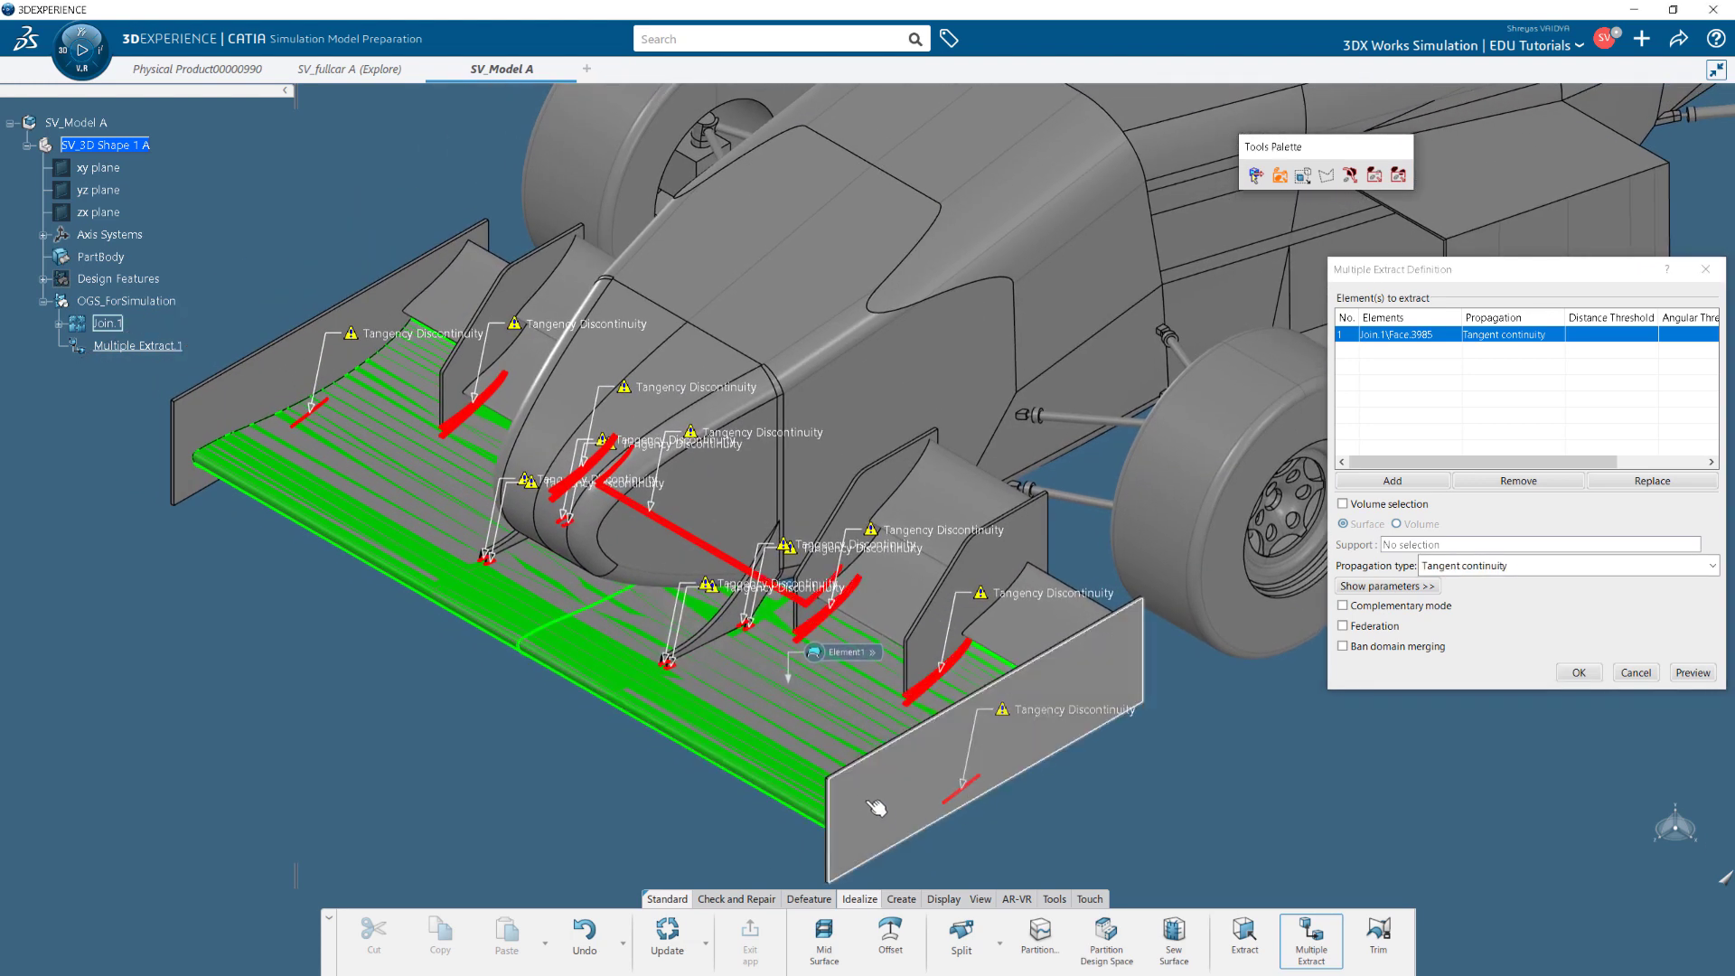
{"action": "left_click", "coordinate": [915, 623]}
{"action": "left_click", "coordinate": [935, 511]}
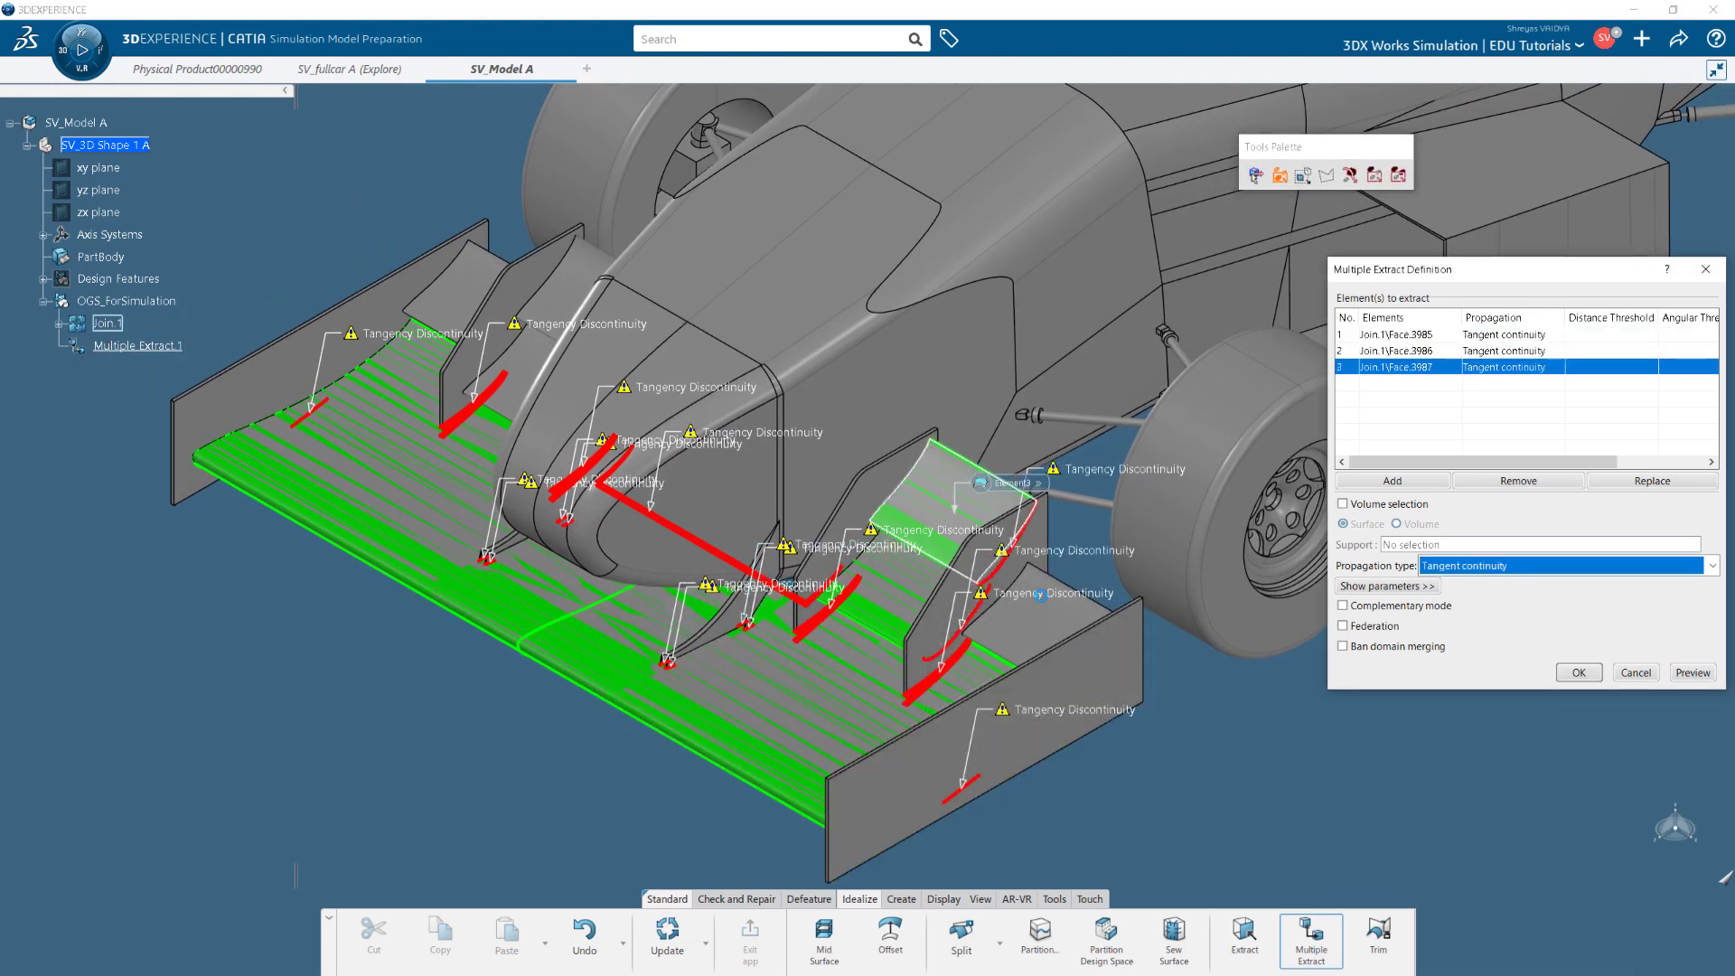
{"action": "left_click", "coordinate": [1069, 630]}
{"action": "left_click", "coordinate": [533, 380]}
{"action": "left_click", "coordinate": [583, 262]}
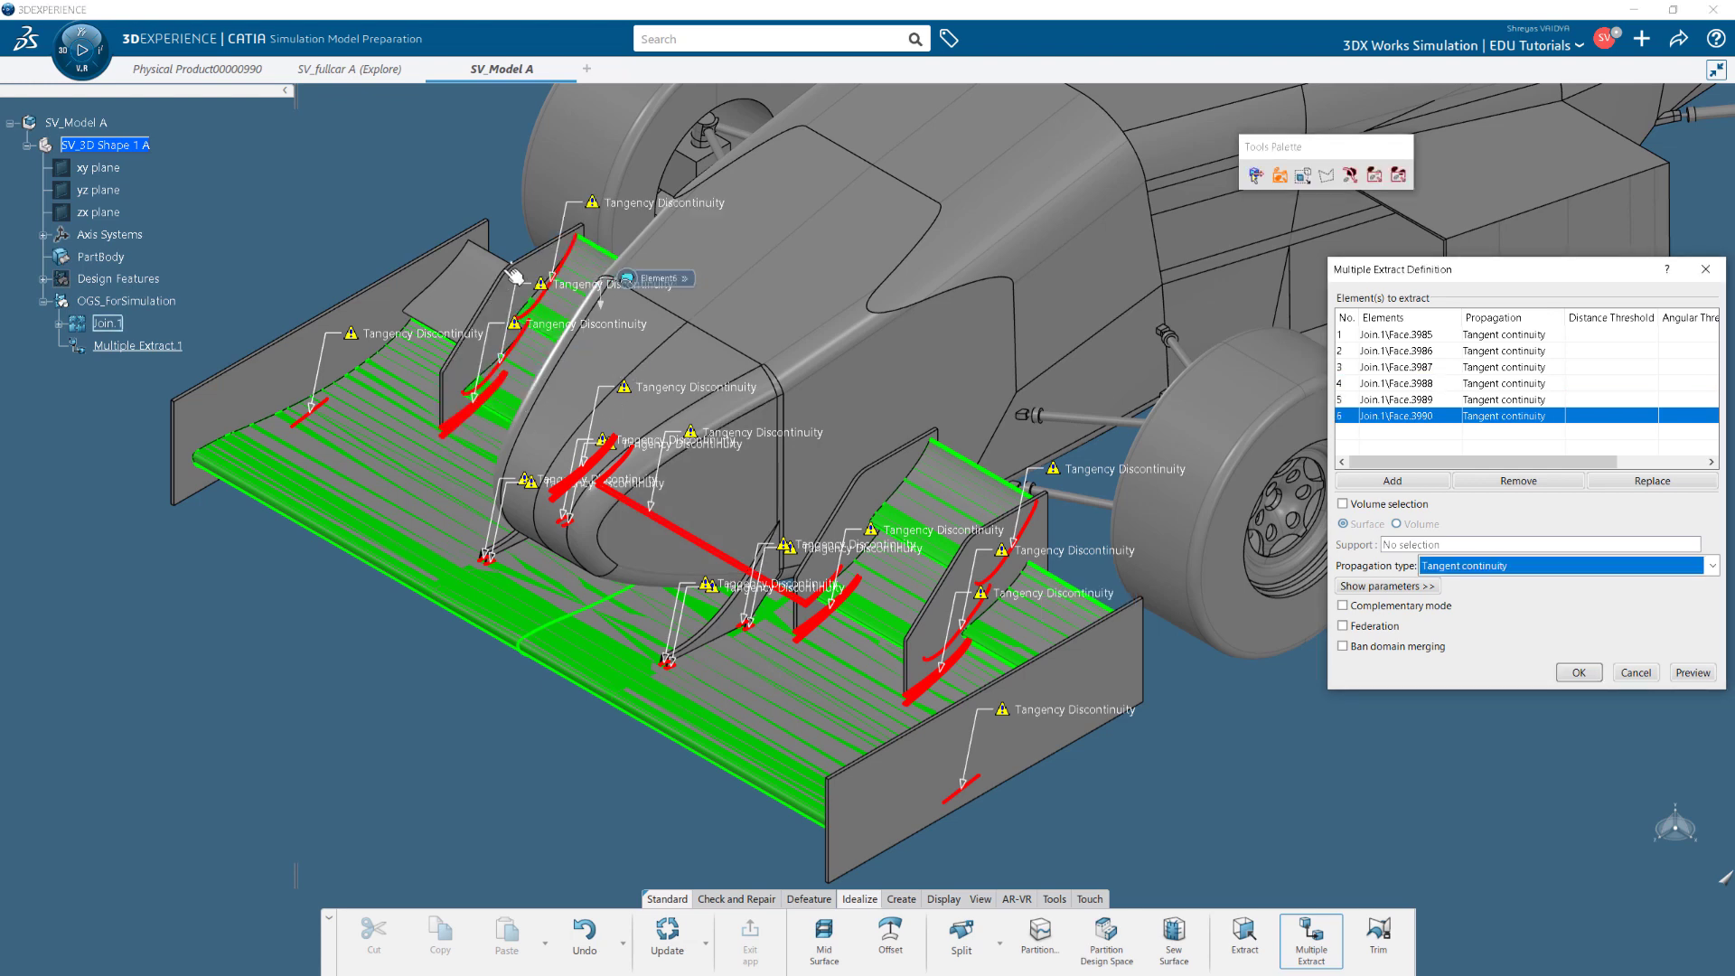
{"action": "left_click", "coordinate": [488, 295]}
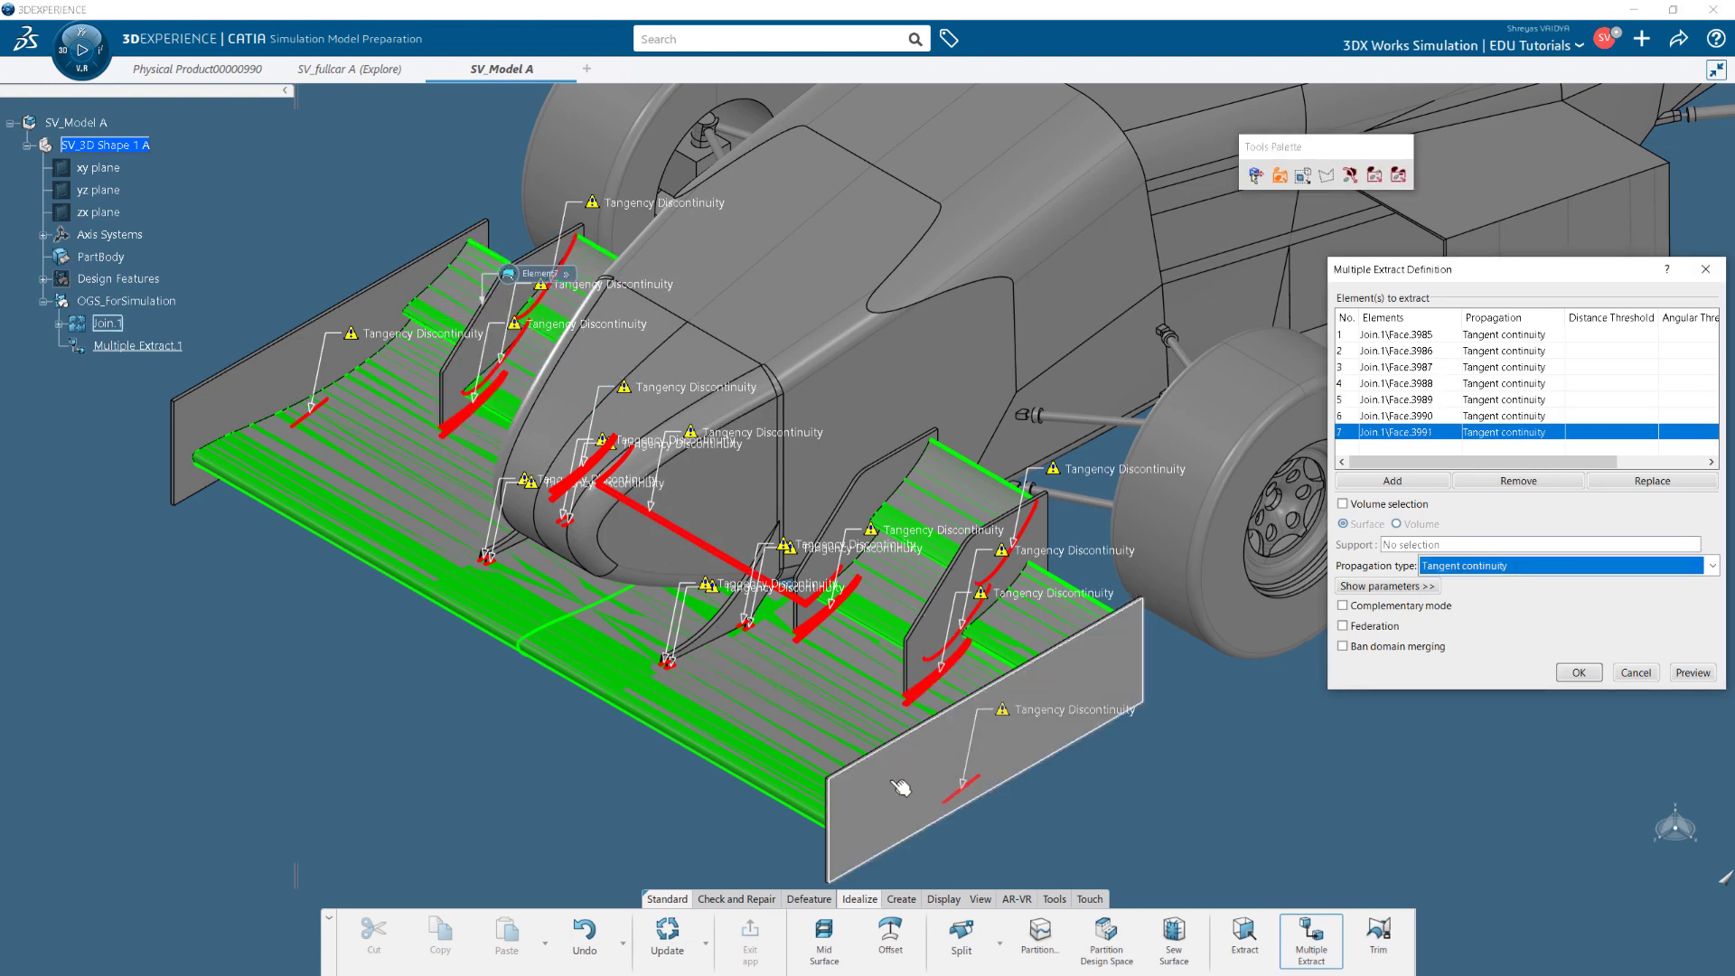
{"action": "left_click", "coordinate": [870, 798]}
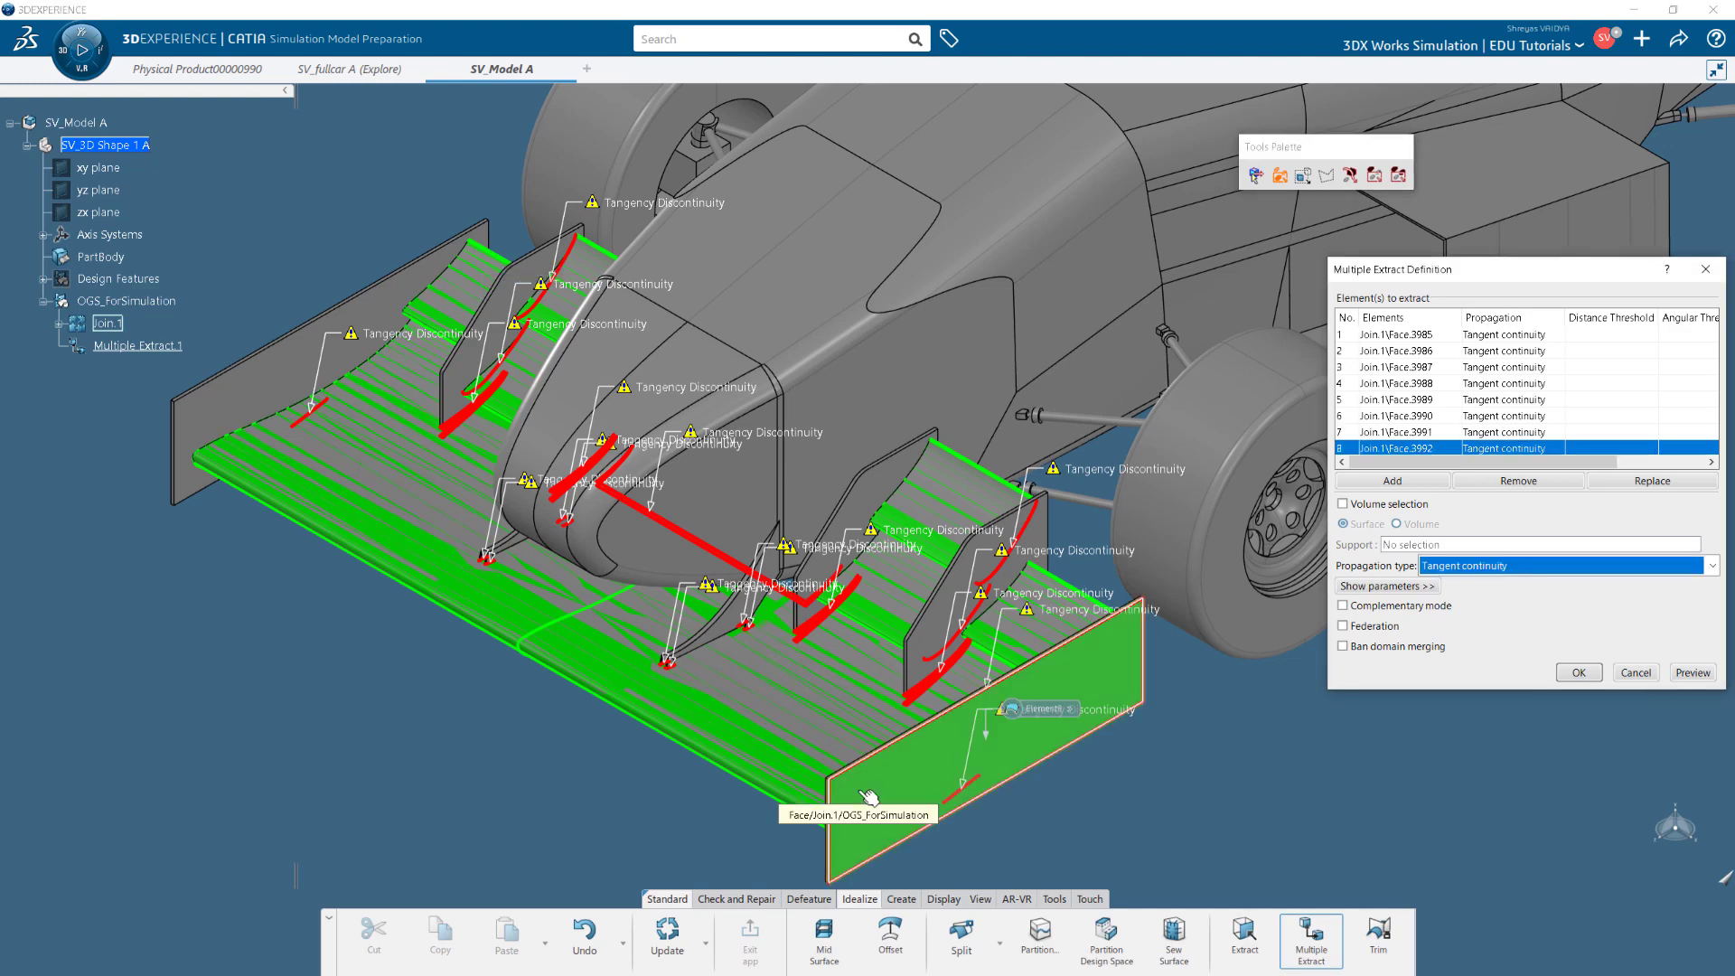
{"action": "scroll", "coordinate": [840, 791], "scroll_direction": "up", "scroll_amount": 5}
{"action": "left_click", "coordinate": [904, 637]}
{"action": "left_click", "coordinate": [1445, 778]}
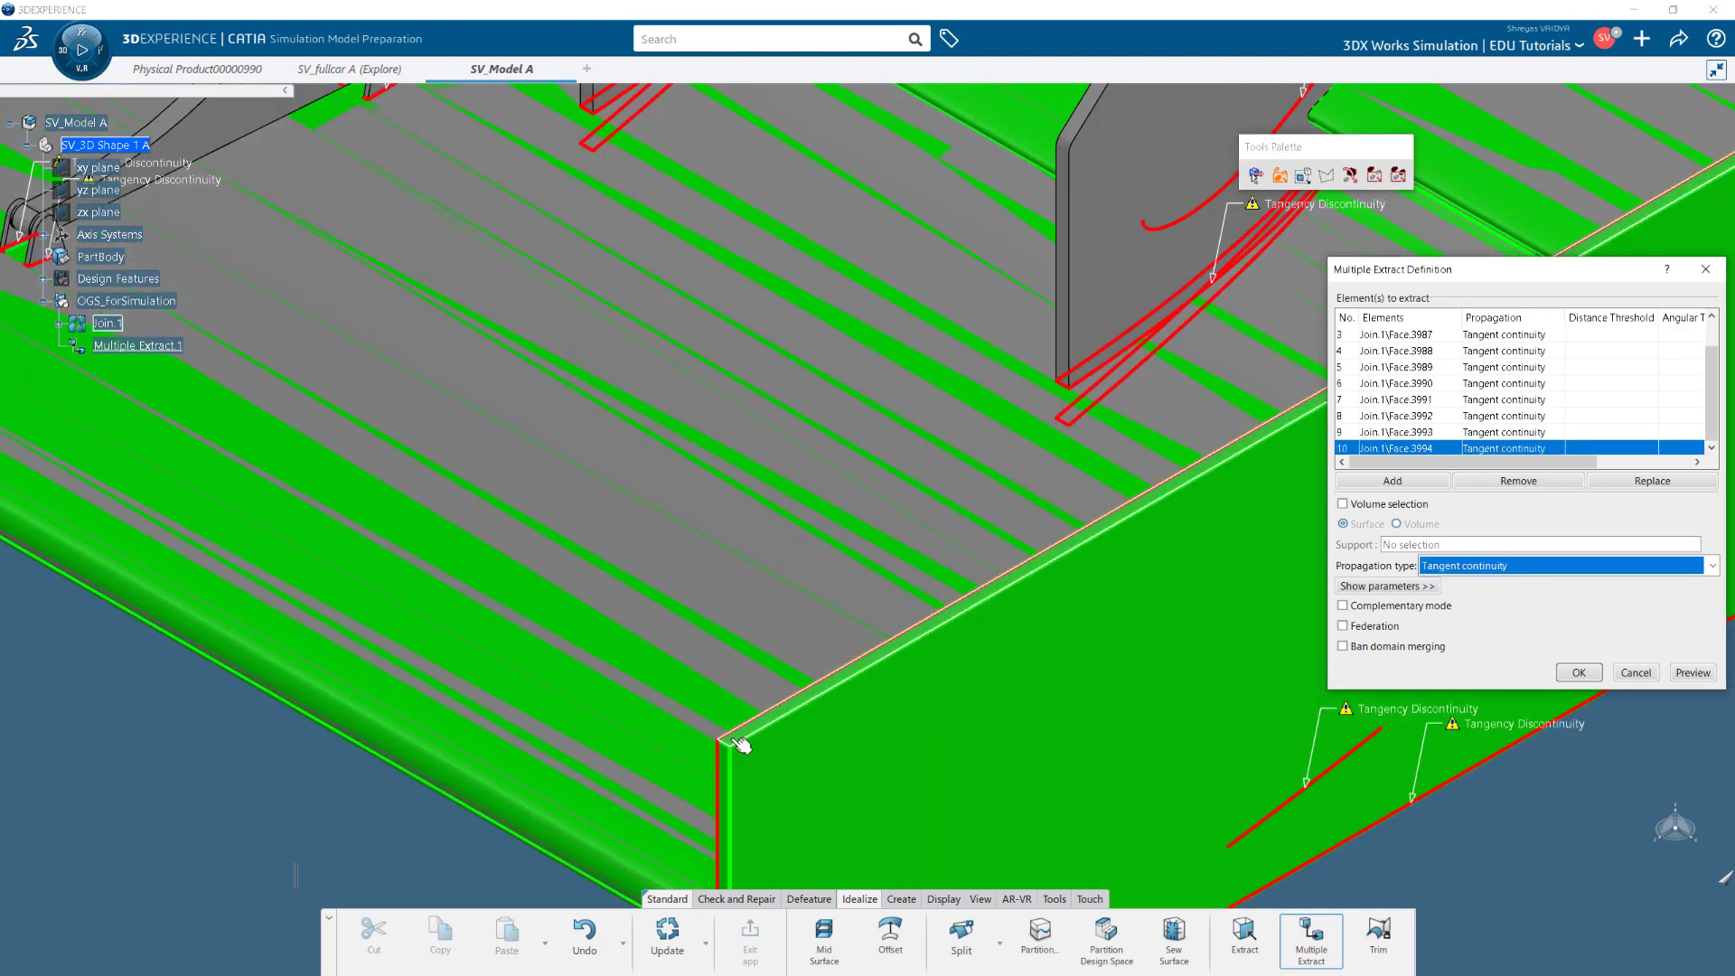
{"action": "left_click_drag", "start_coordinate": [1671, 854], "coordinate": [777, 718]}
{"action": "left_click", "coordinate": [777, 720]}
Add the wing fin and remaining edge faces, creating Multiple Extract.1 with 46 faces.
{"action": "scroll", "coordinate": [930, 720], "scroll_direction": "up", "scroll_amount": 8}
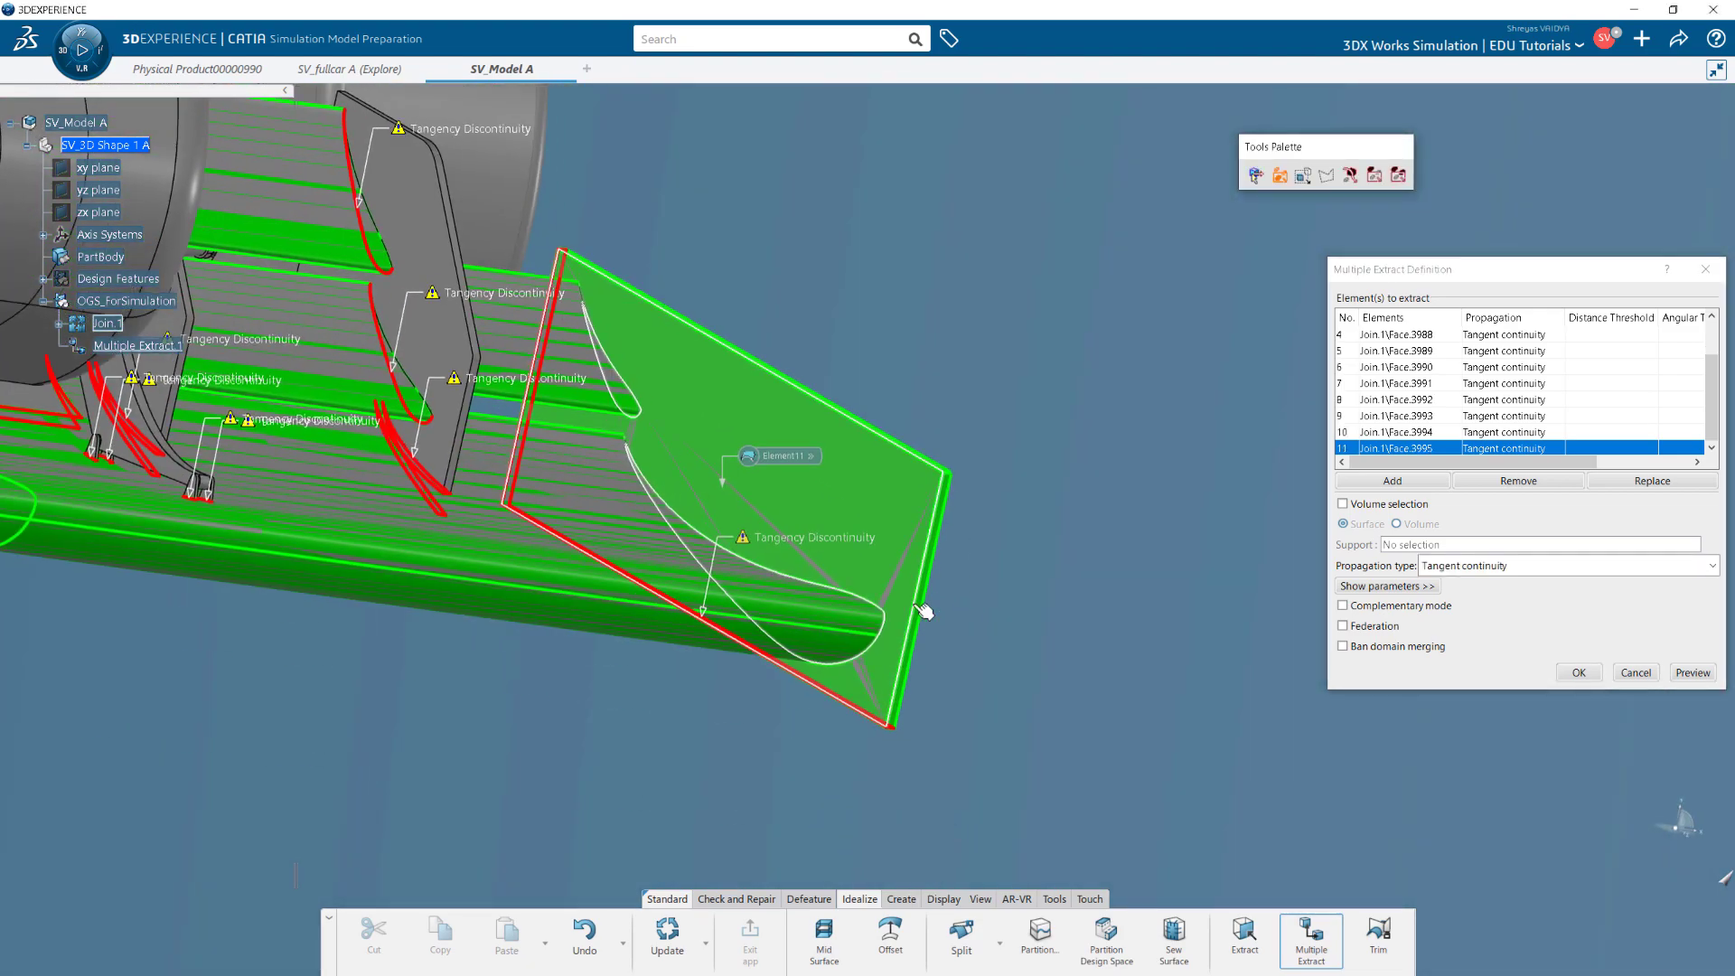
{"action": "scroll", "coordinate": [921, 727], "scroll_direction": "down", "scroll_amount": 5}
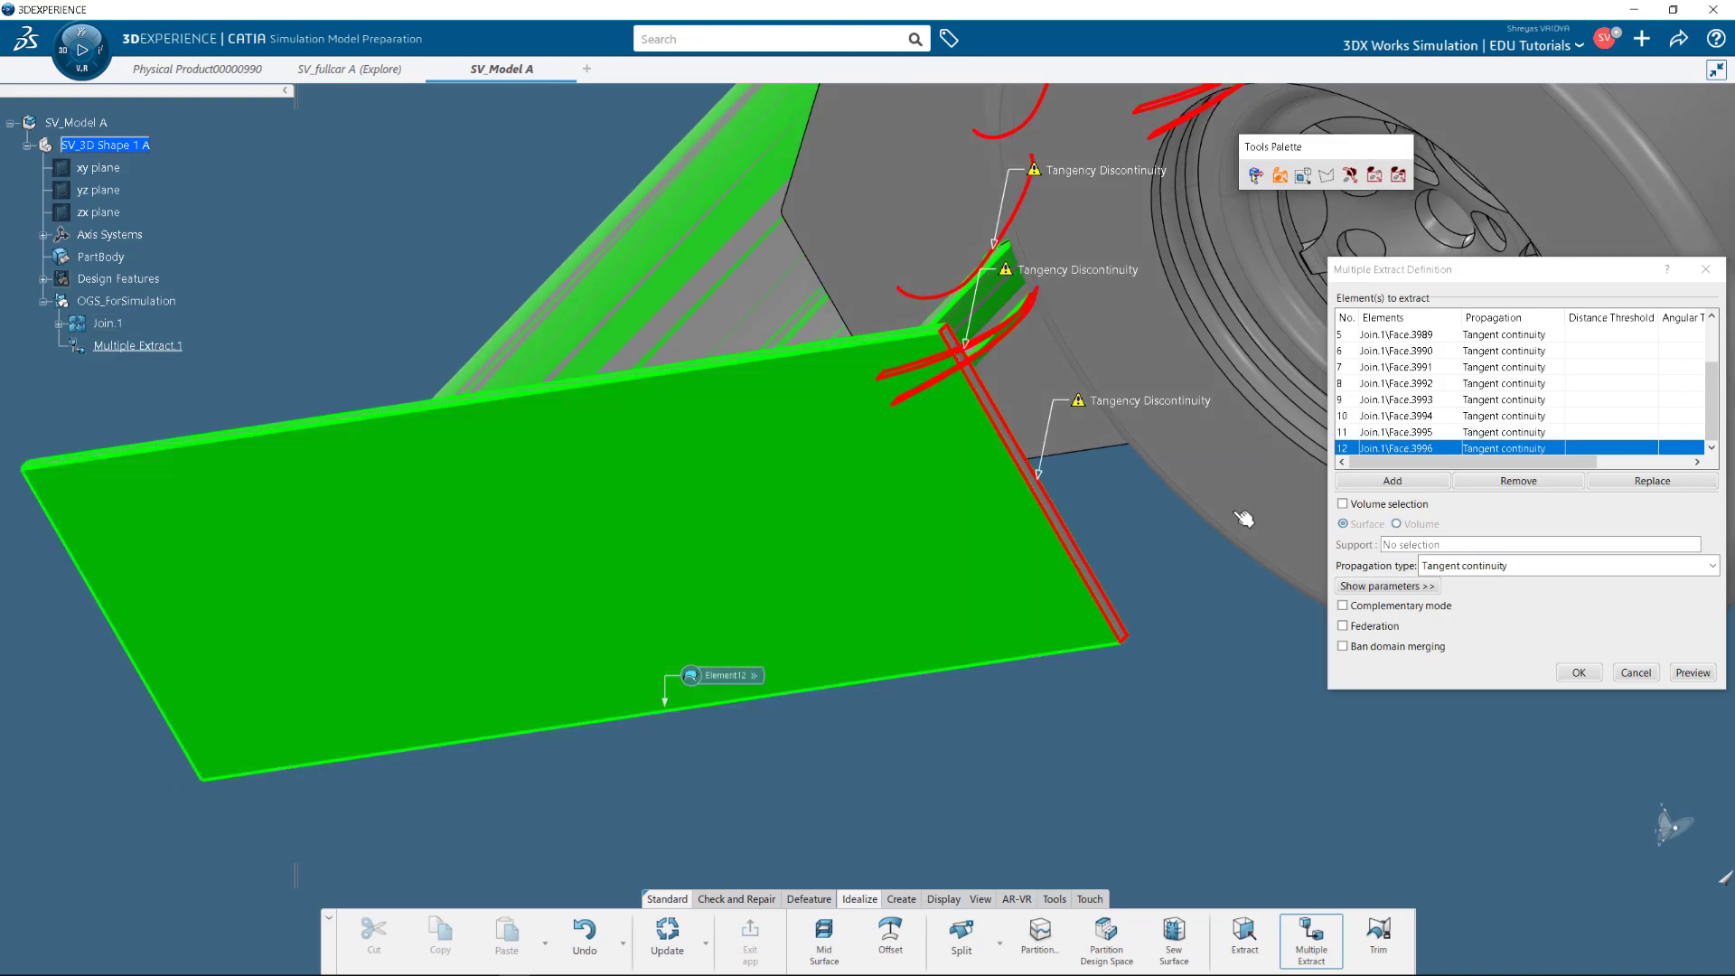
{"action": "scroll", "coordinate": [1243, 518], "scroll_direction": "down", "scroll_amount": 5}
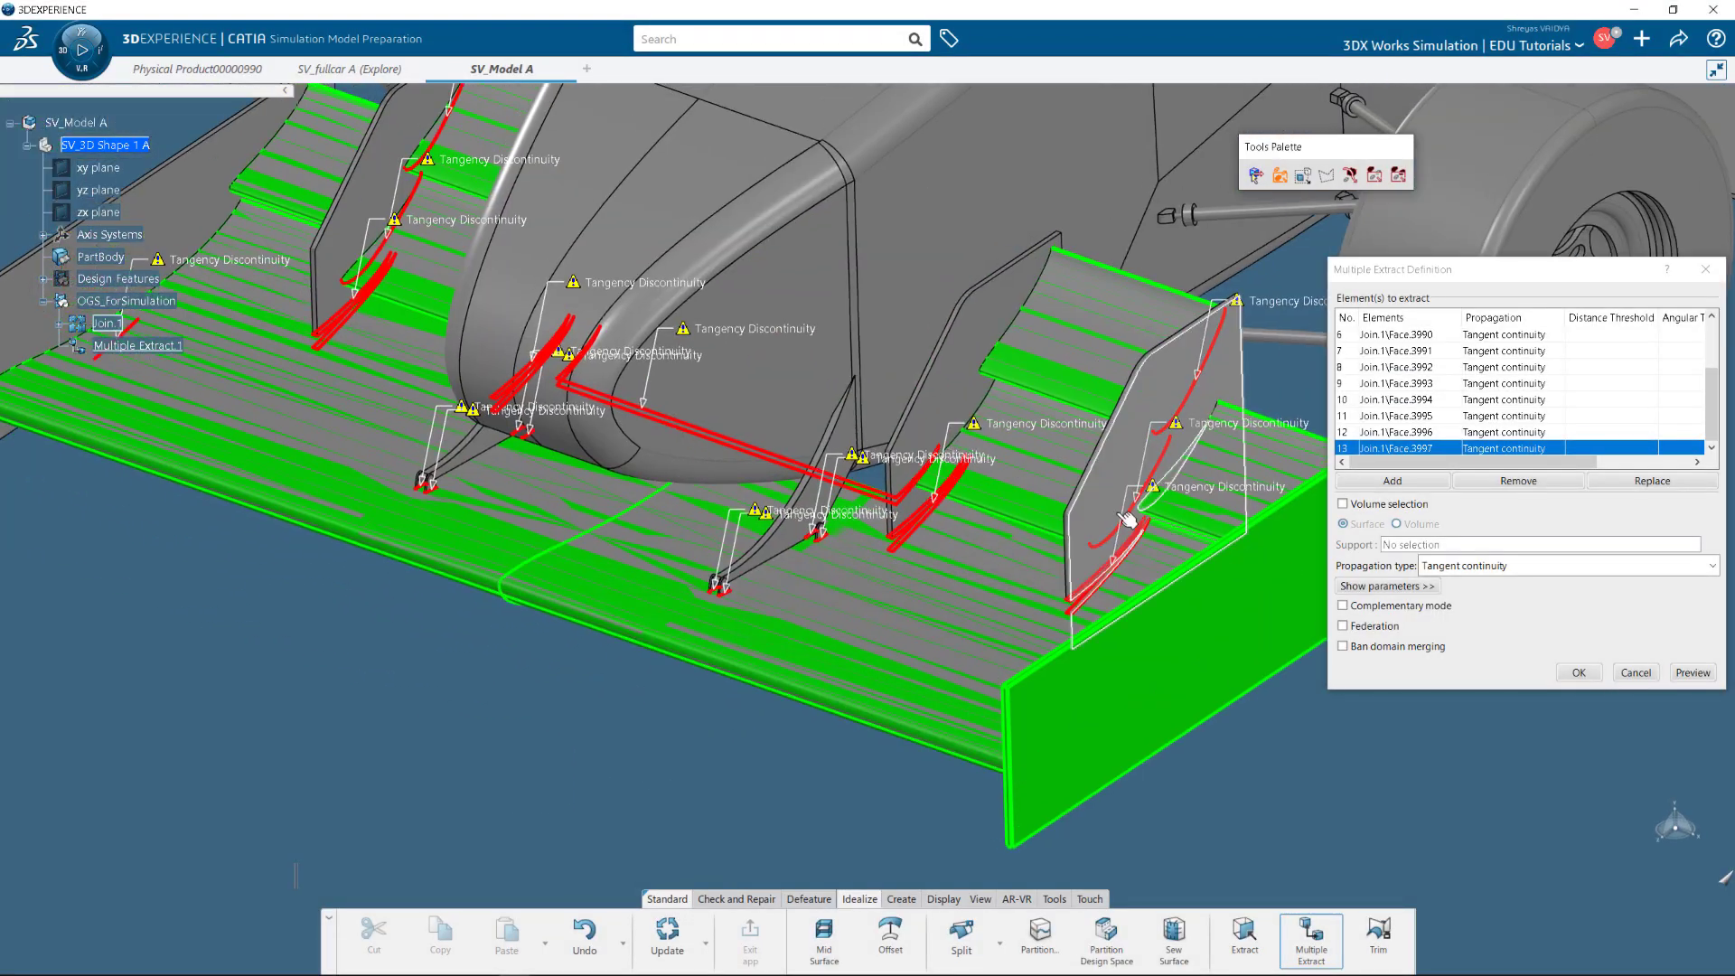
{"action": "scroll", "coordinate": [895, 705], "scroll_direction": "up", "scroll_amount": 6}
{"action": "left_click", "coordinate": [871, 647]}
{"action": "scroll", "coordinate": [871, 647], "scroll_direction": "up", "scroll_amount": 5}
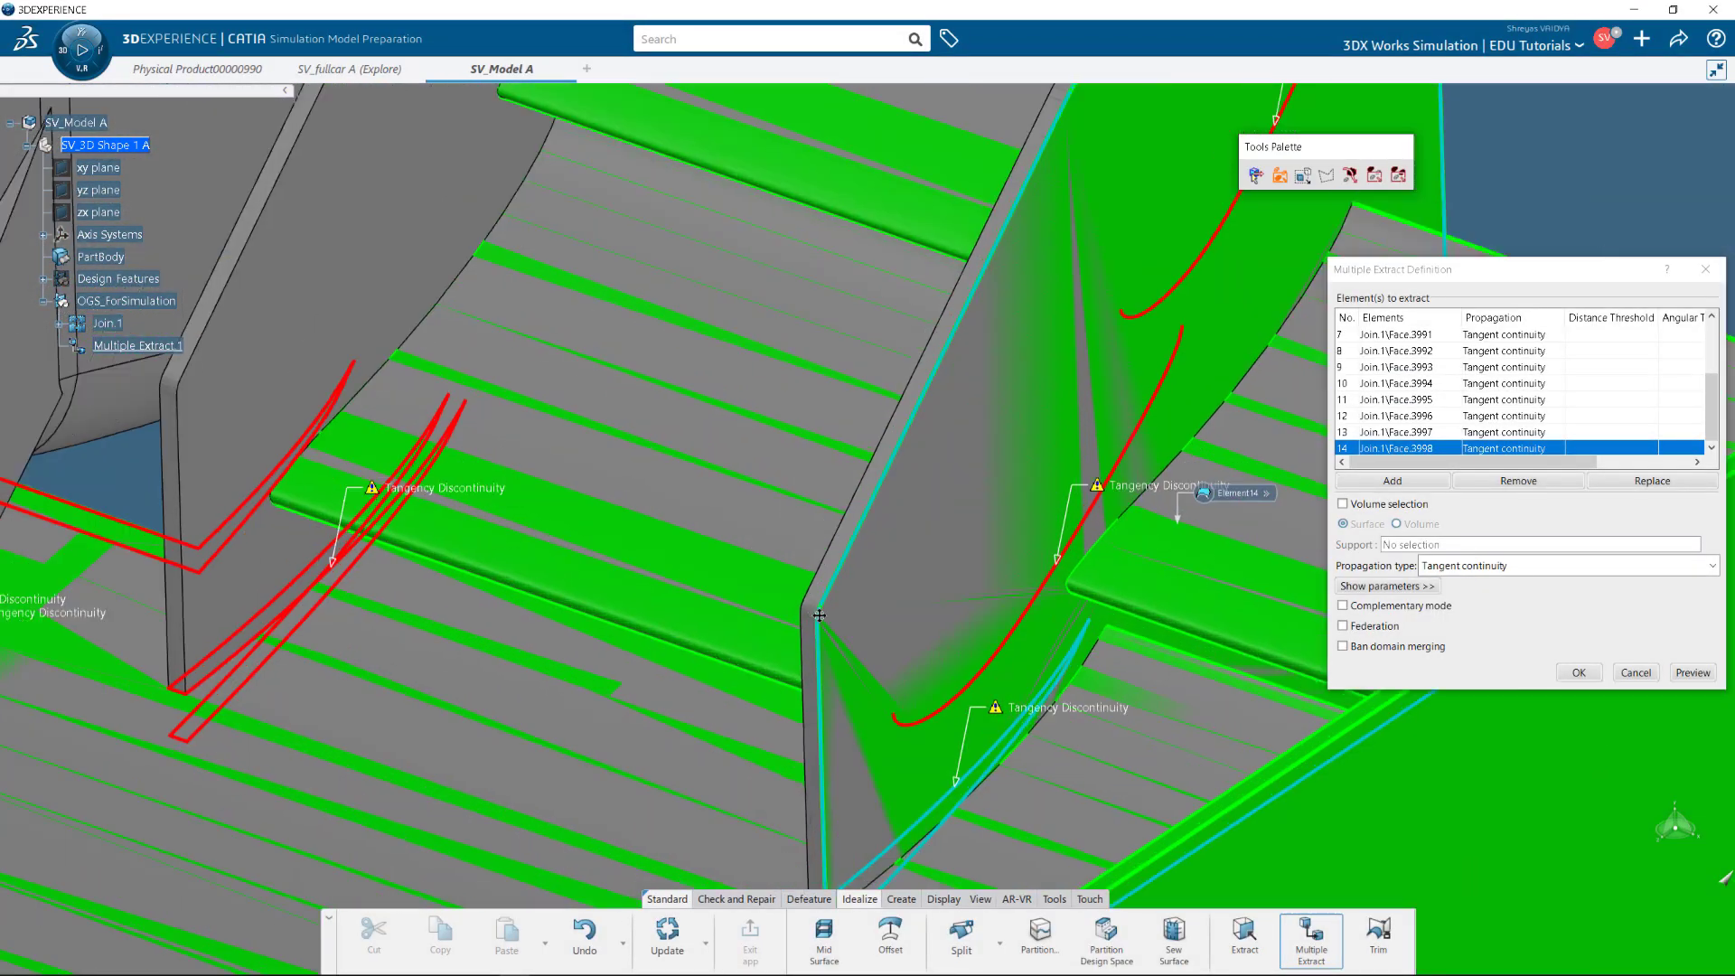
{"action": "left_click", "coordinate": [926, 658]}
{"action": "scroll", "coordinate": [926, 658], "scroll_direction": "down", "scroll_amount": 3}
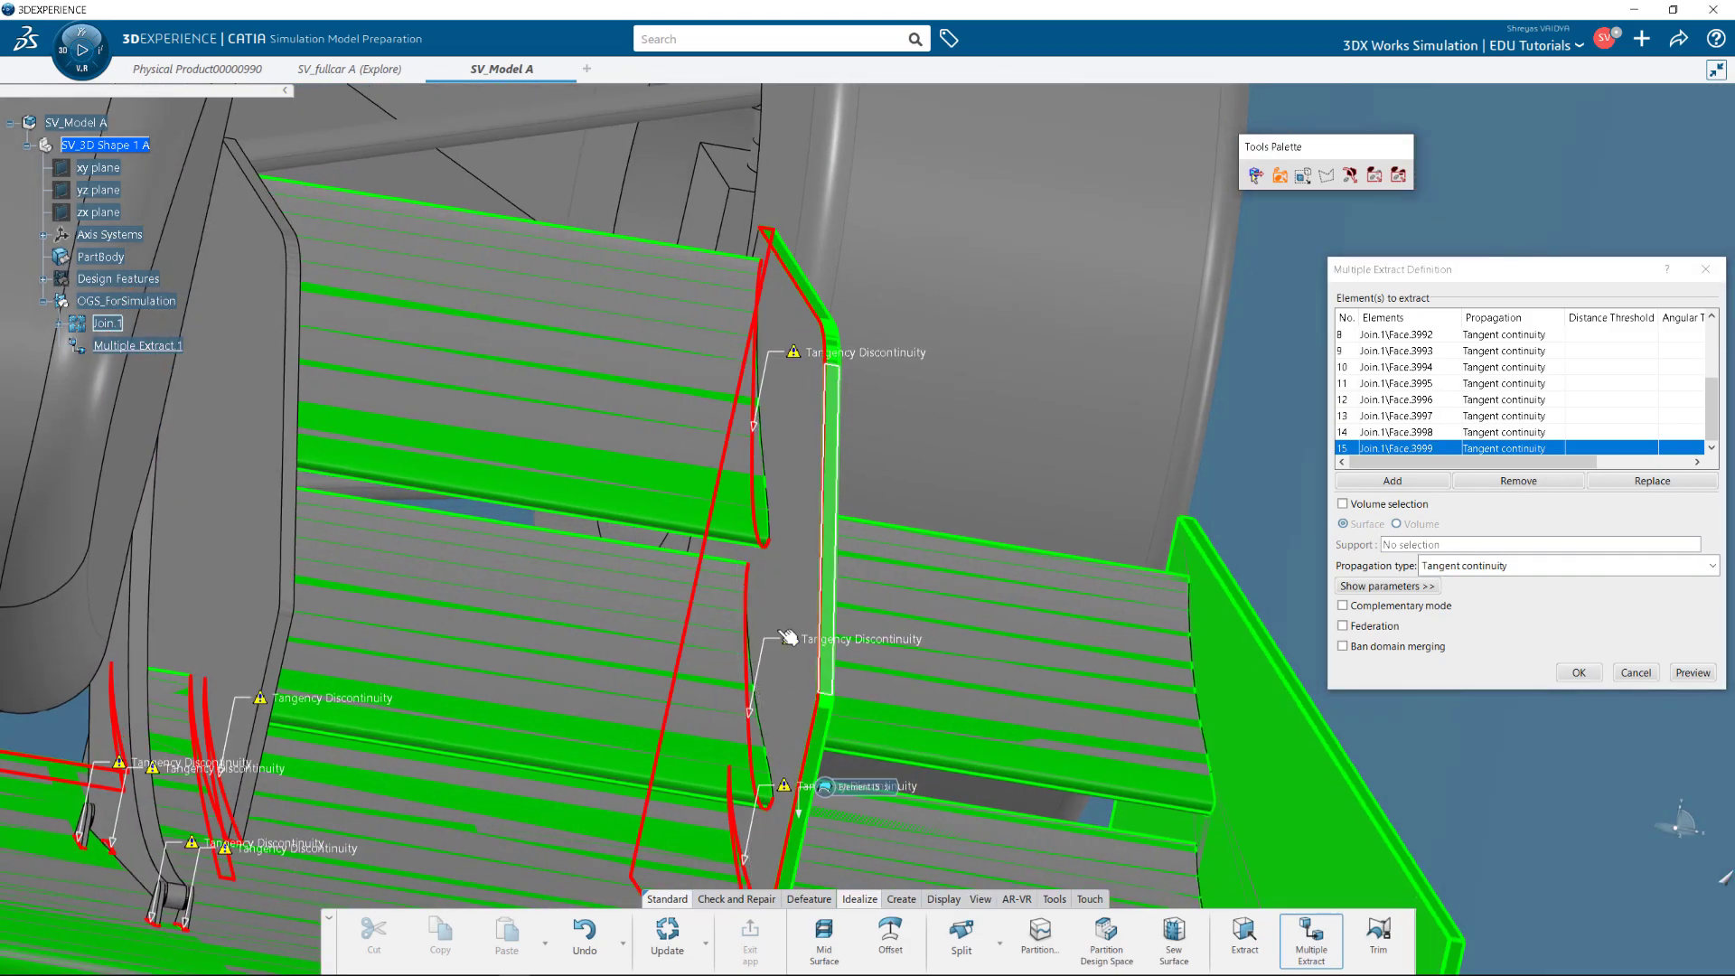
{"action": "left_click", "coordinate": [824, 671]}
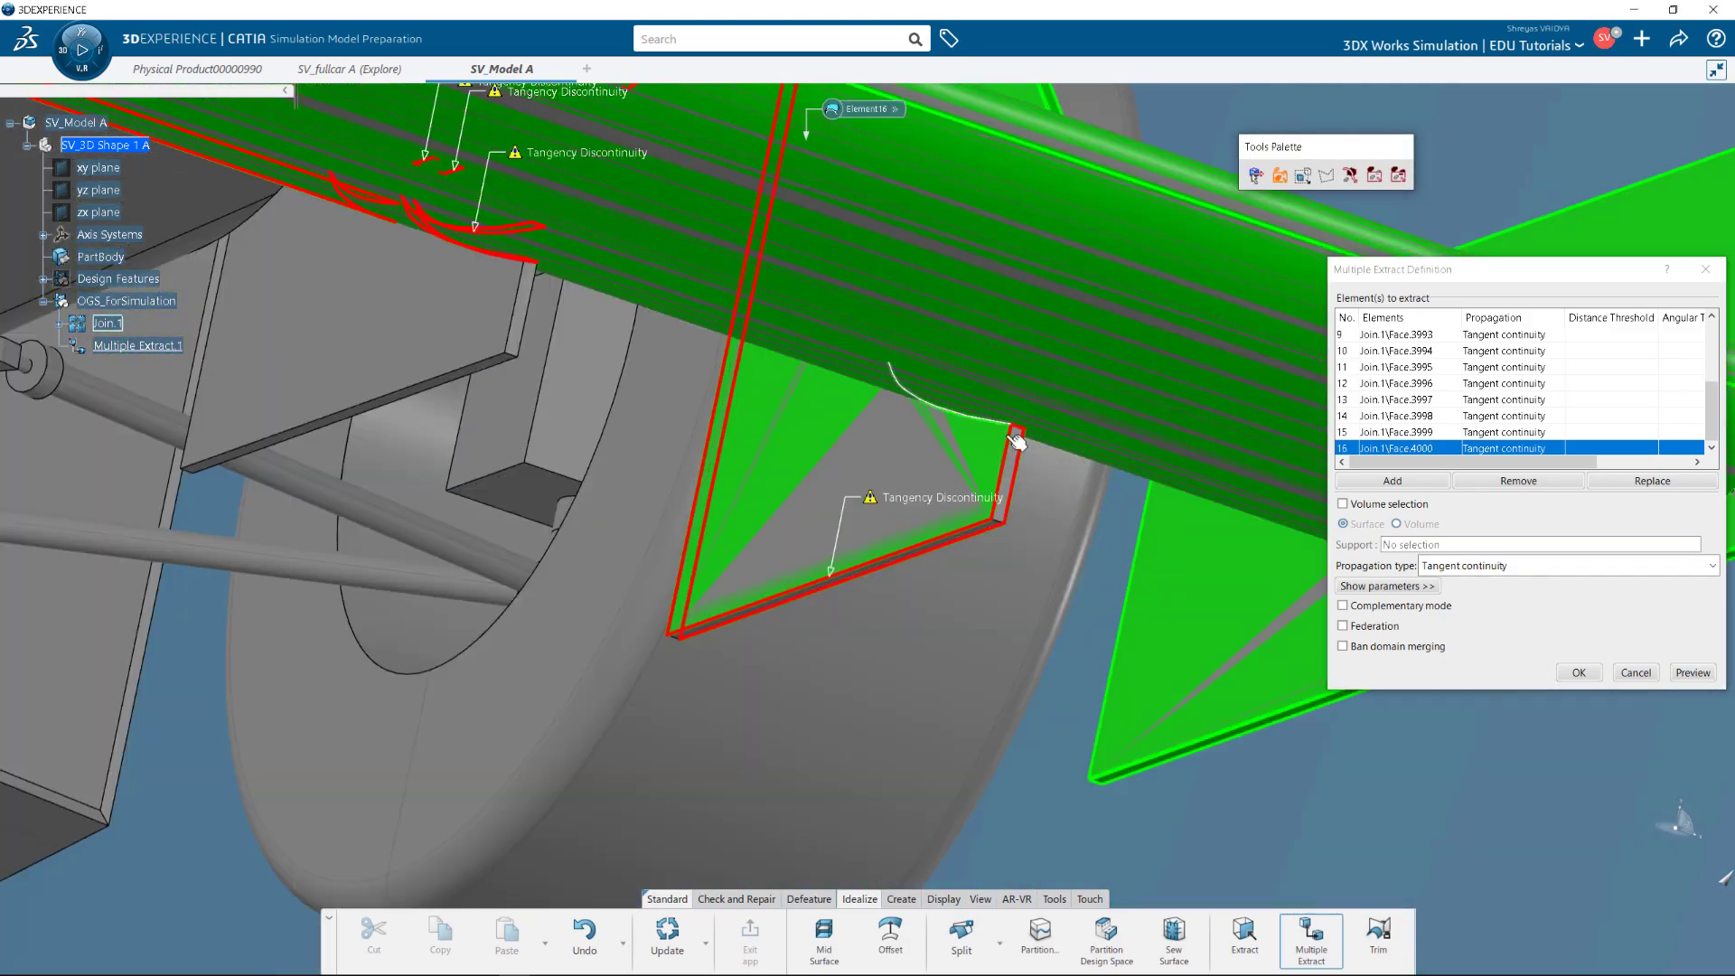
{"action": "scroll", "coordinate": [991, 612], "scroll_direction": "up", "scroll_amount": 5}
{"action": "left_click", "coordinate": [985, 614]}
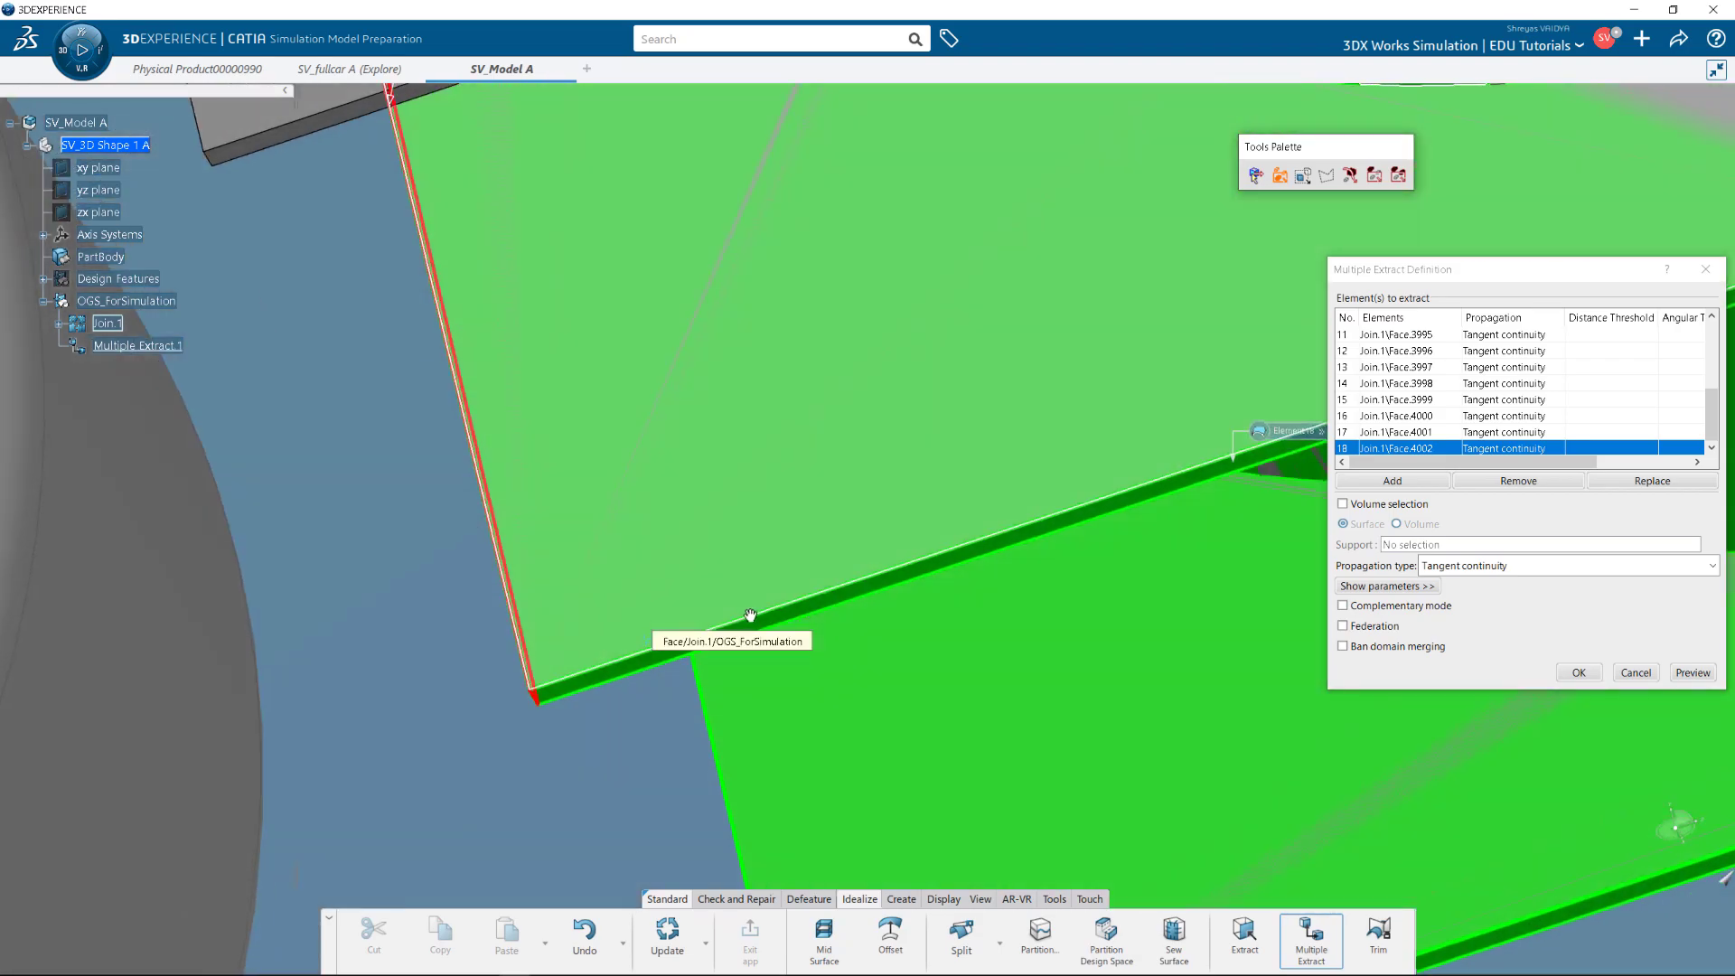
{"action": "left_click", "coordinate": [578, 683]}
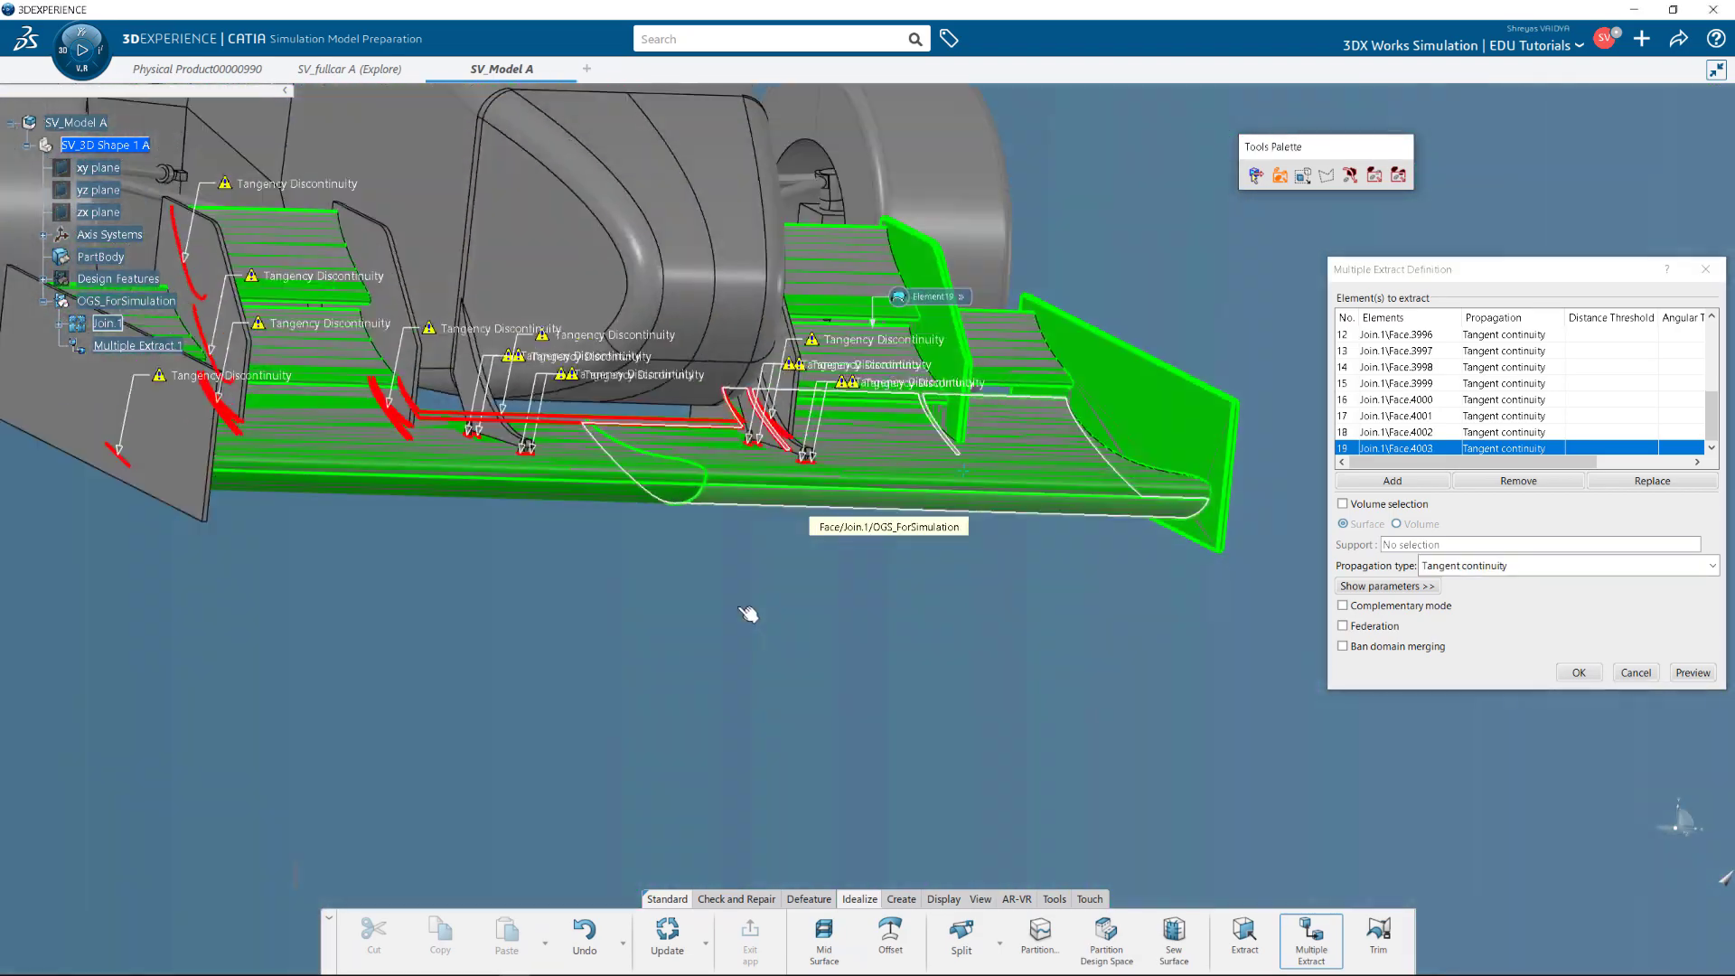
{"action": "left_click", "coordinate": [668, 655]}
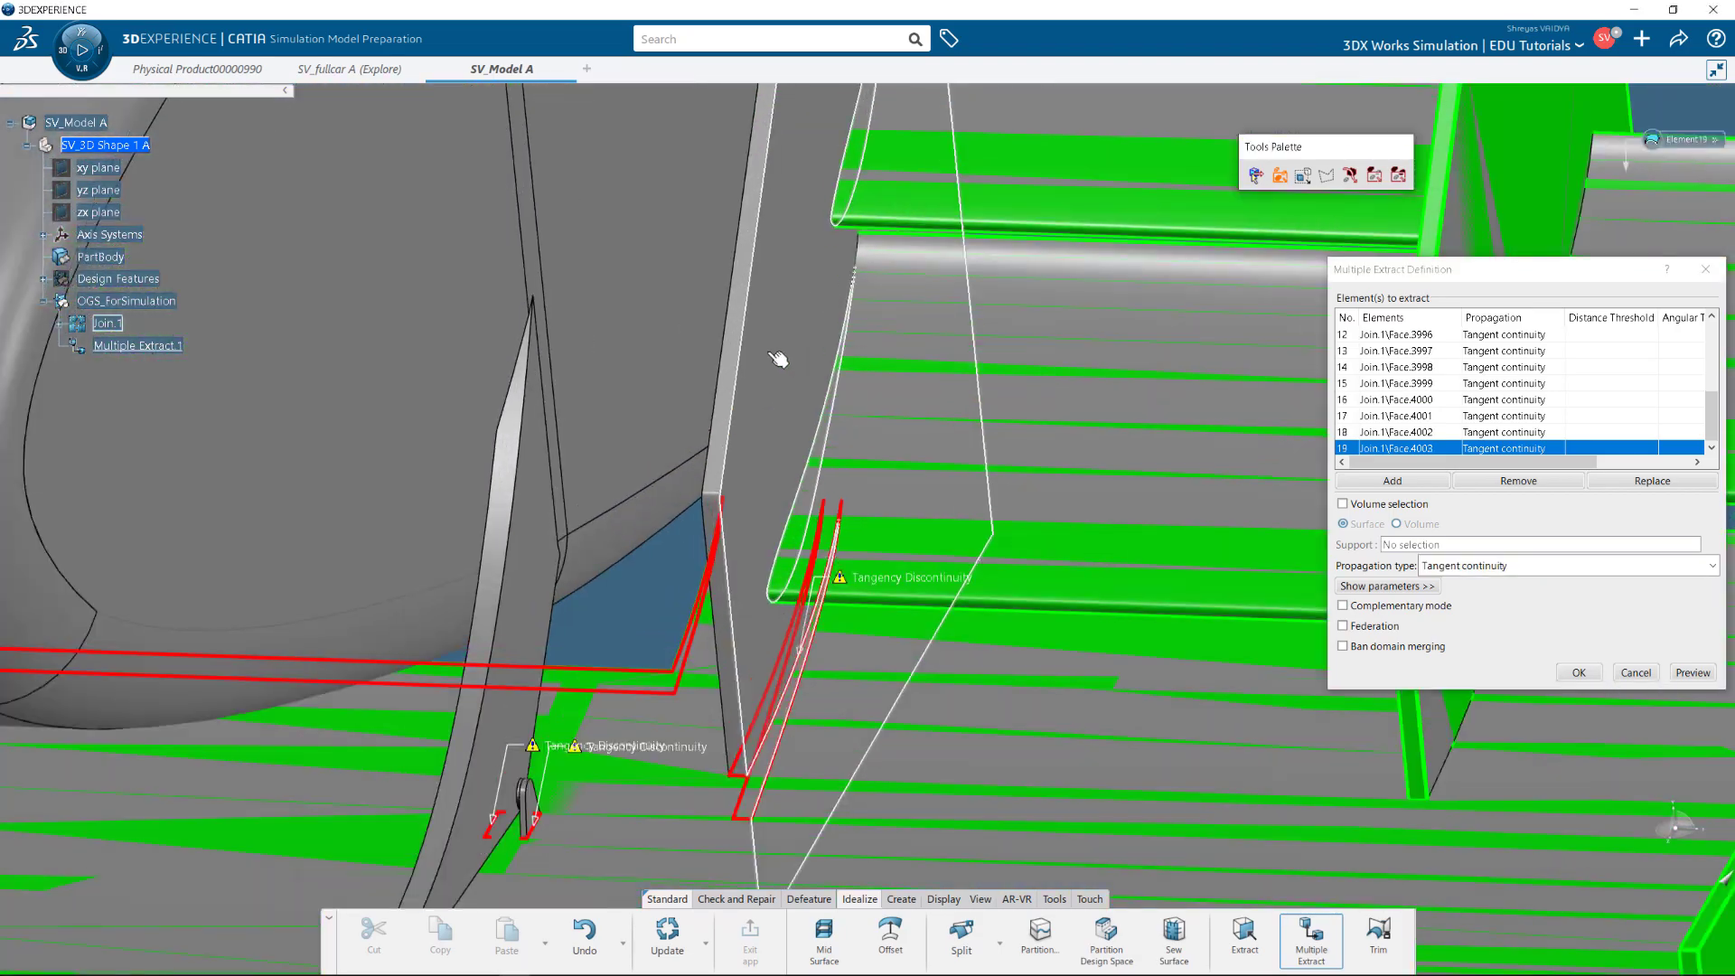
{"action": "left_click", "coordinate": [723, 515]}
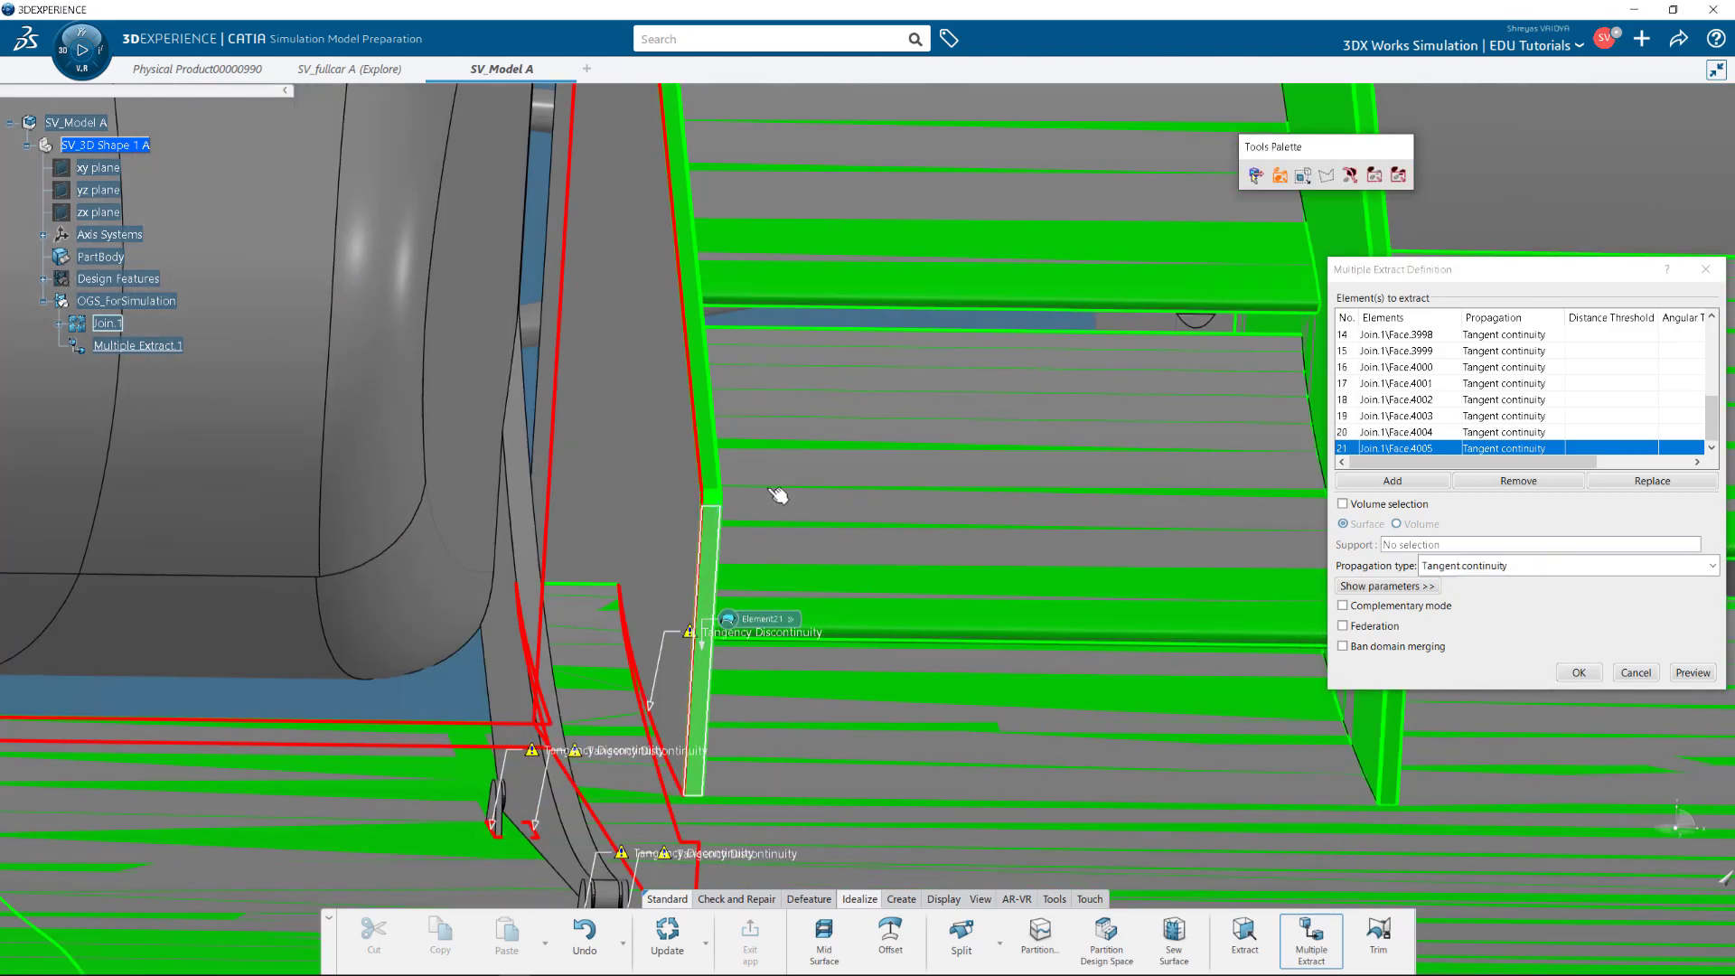
{"action": "left_click", "coordinate": [782, 605]}
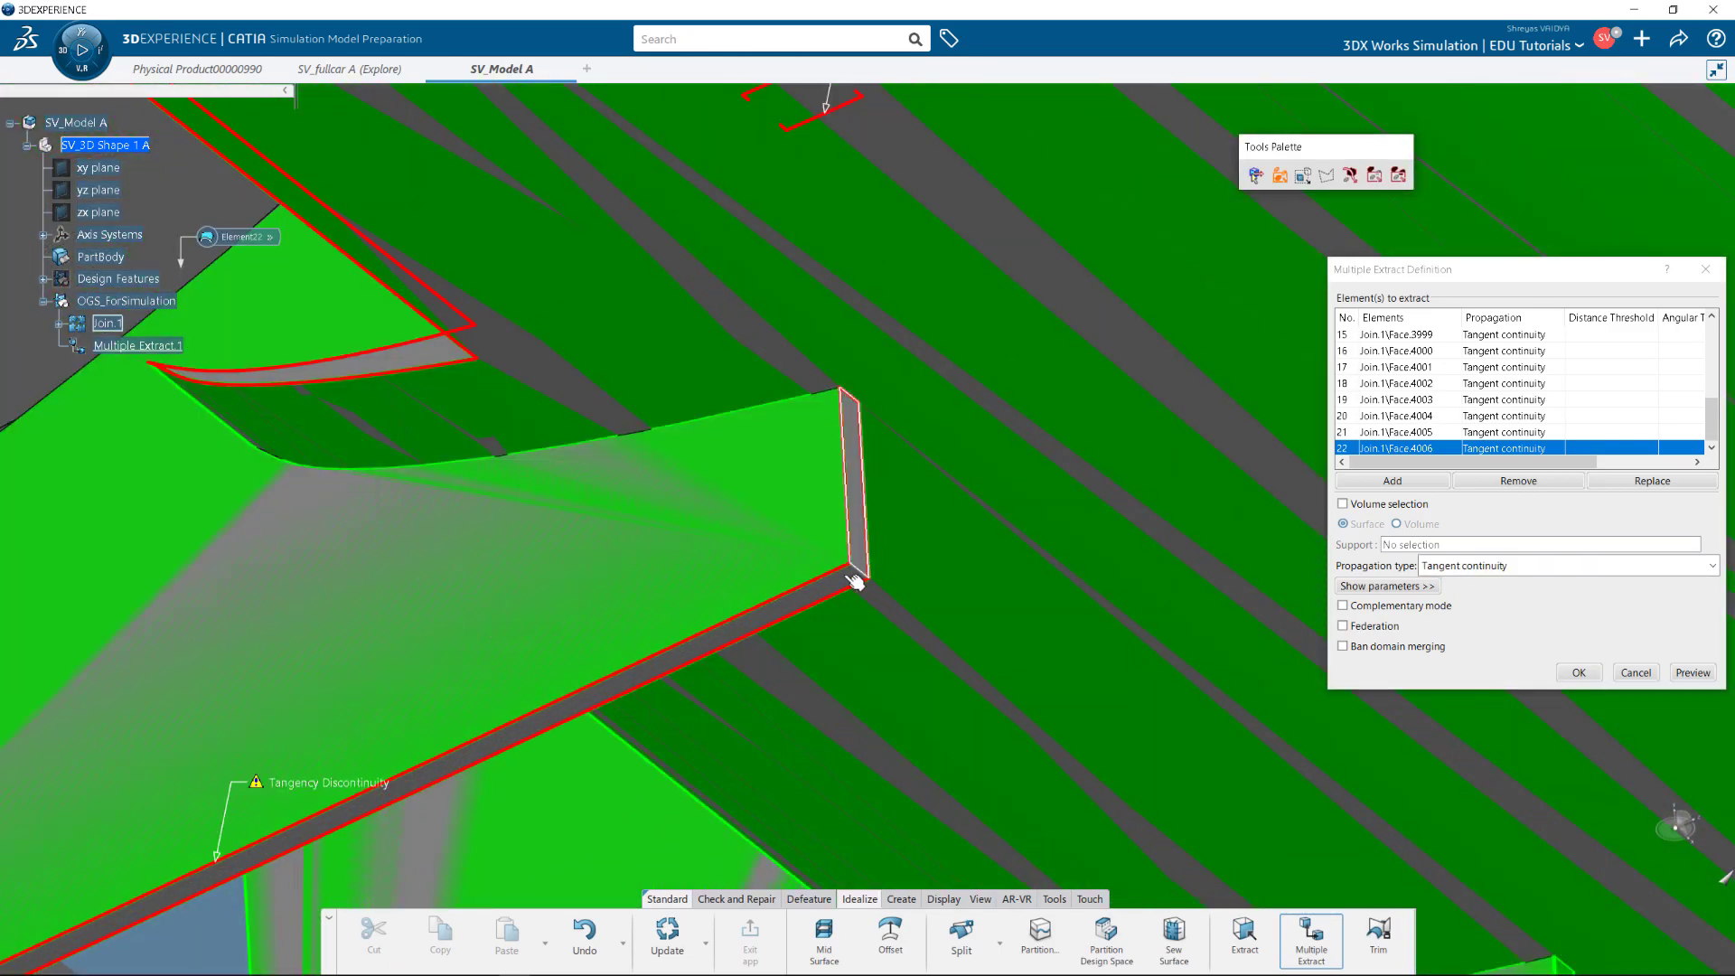
{"action": "left_click", "coordinate": [872, 456]}
{"action": "left_click", "coordinate": [1048, 531]}
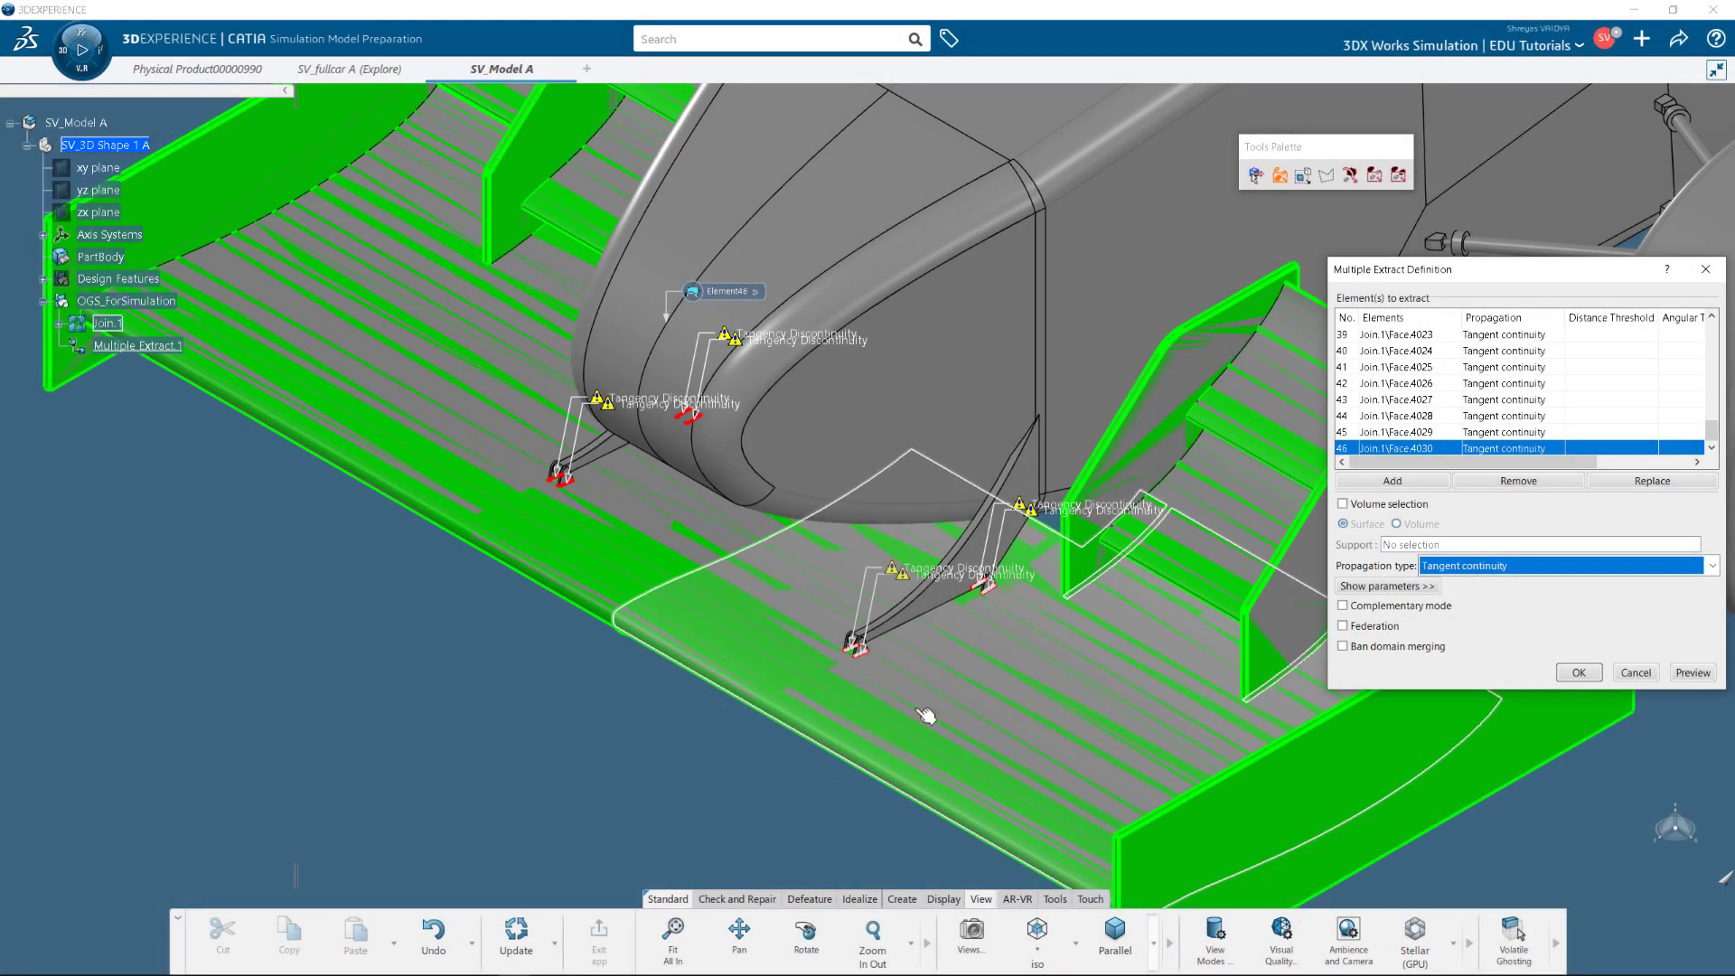
{"action": "scroll", "coordinate": [926, 715], "scroll_direction": "down", "scroll_amount": 5}
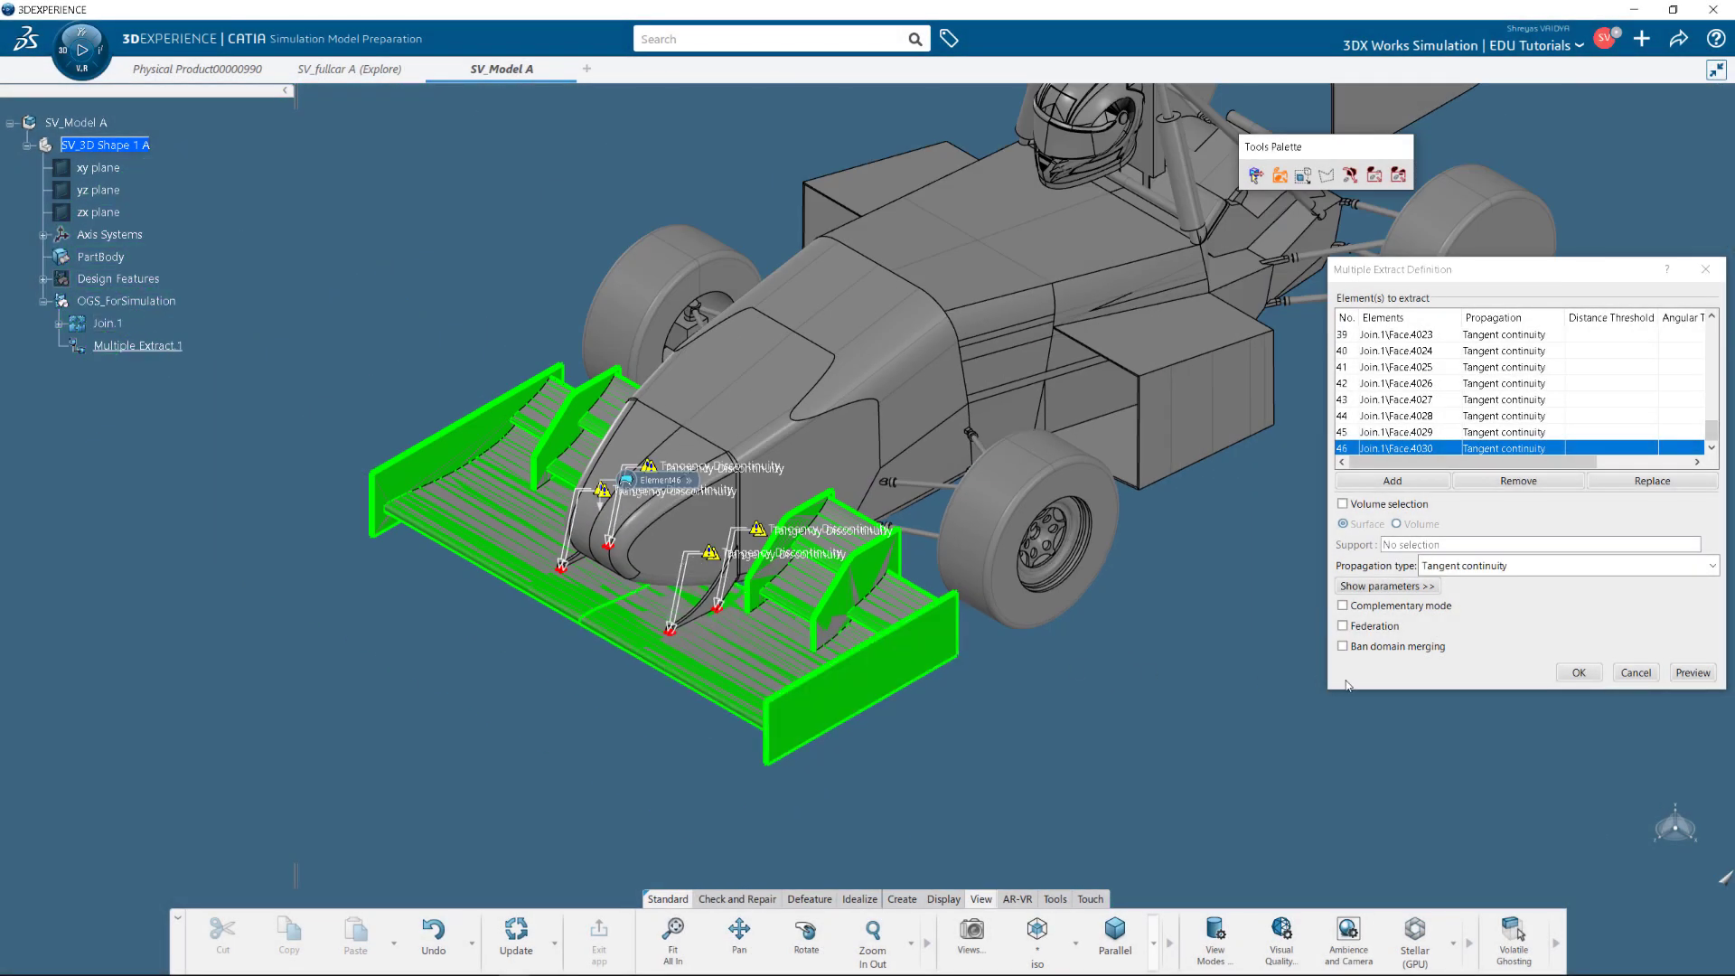
{"action": "left_click", "coordinate": [1577, 673]}
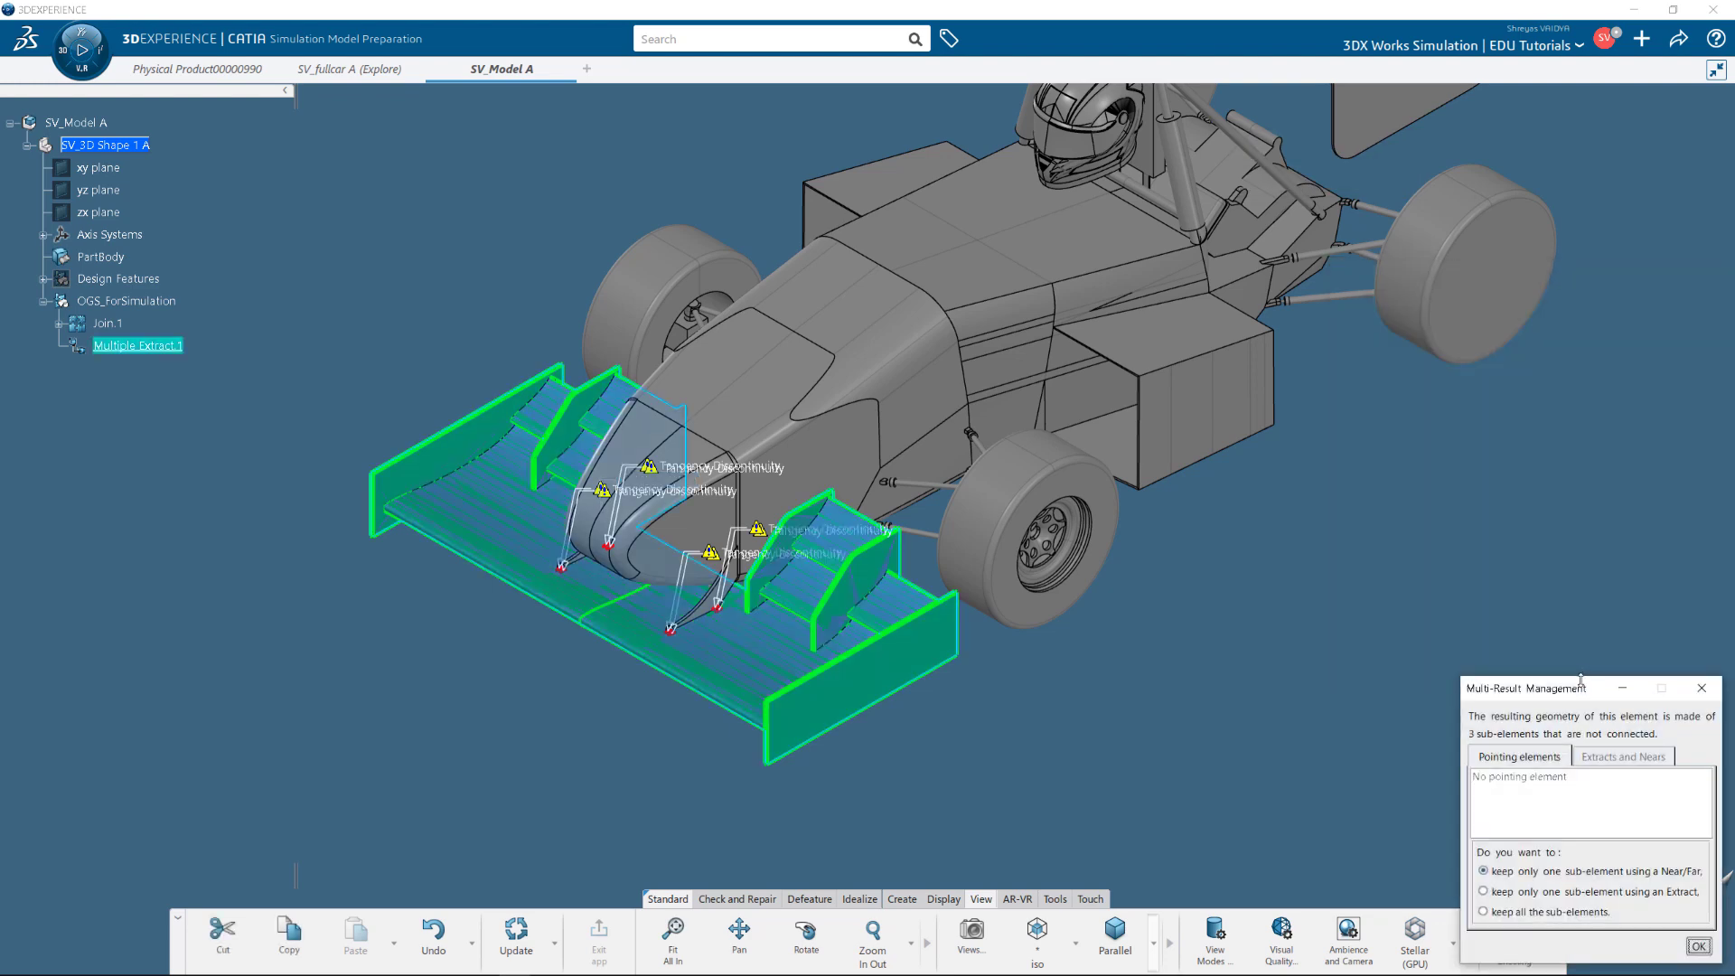
Keep one sub-element via Extract in Multi-Result Management and close the extract definition.
{"action": "left_click", "coordinate": [1483, 892]}
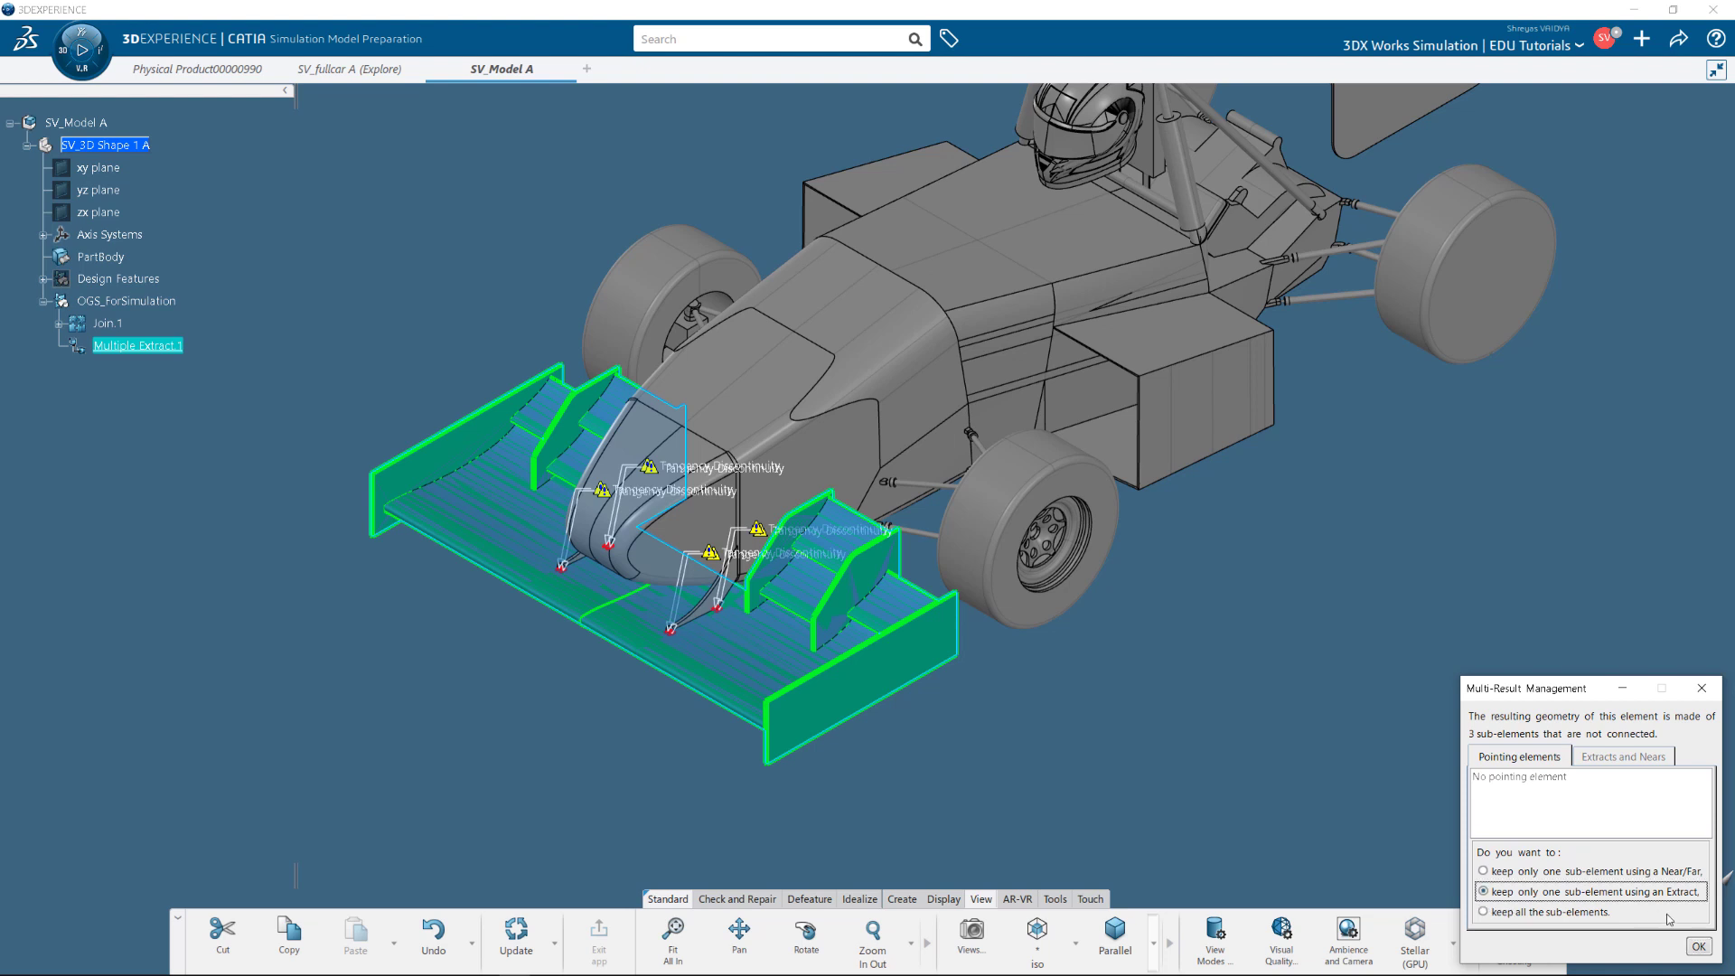
{"action": "left_click", "coordinate": [1698, 946]}
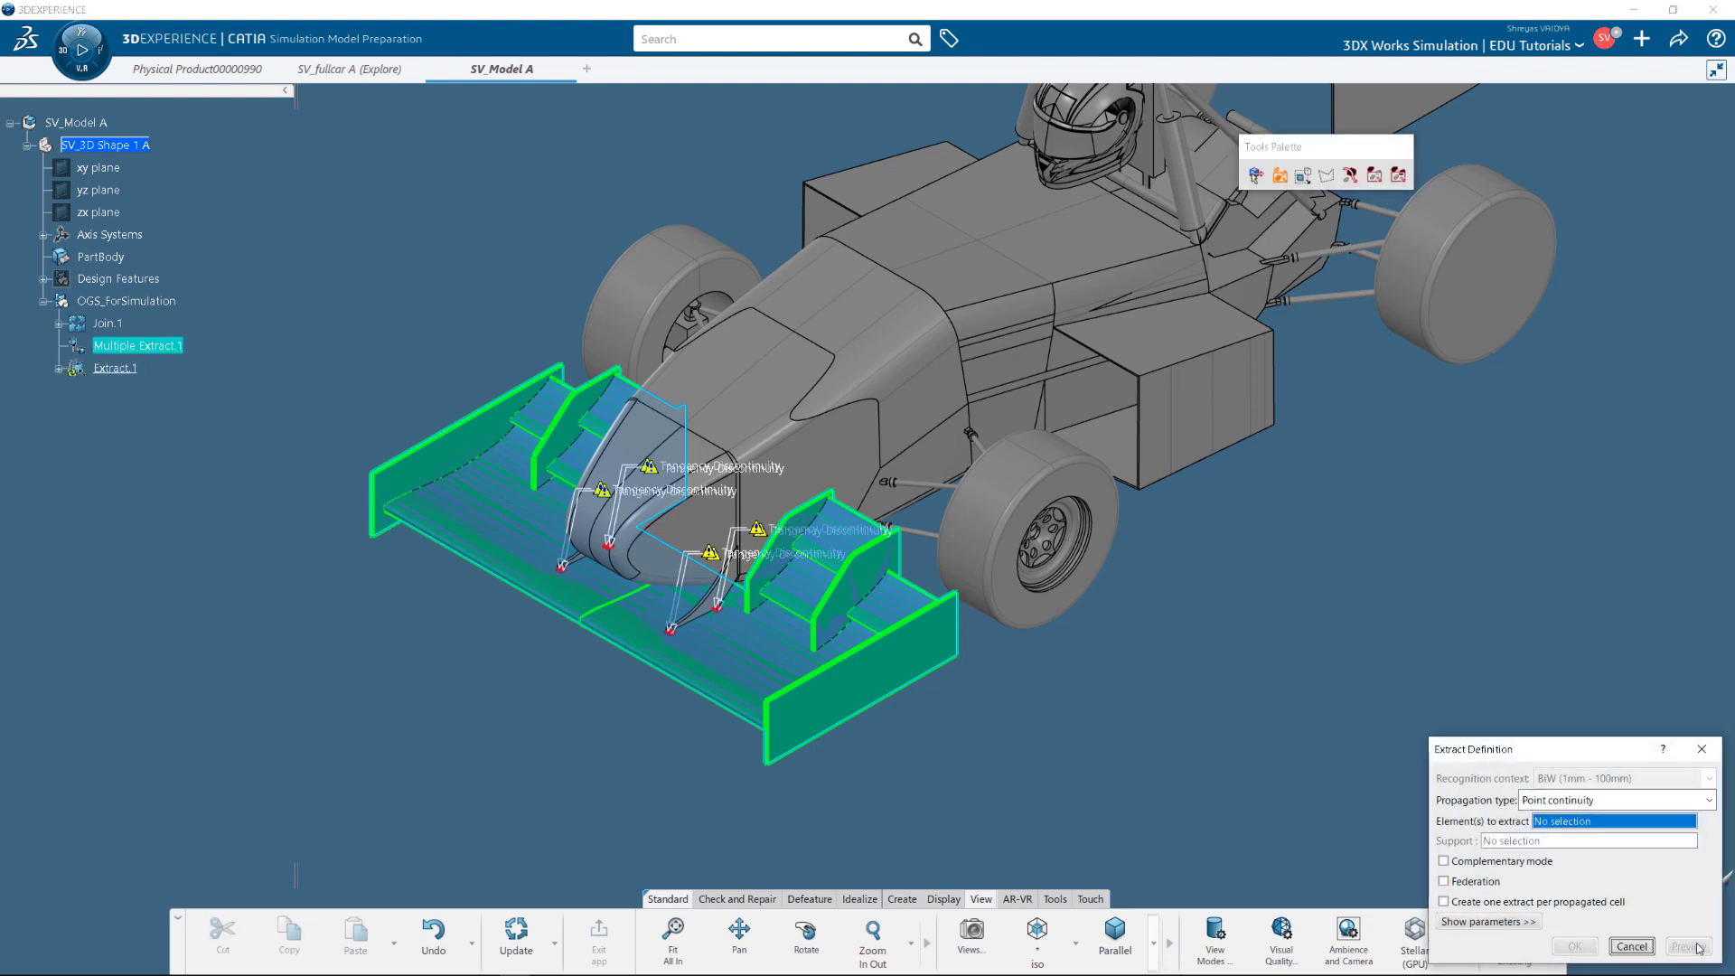
{"action": "left_click", "coordinate": [1632, 946]}
Rename Multiple Extract.1 to 'Multiple Extract - Front Wing'.
{"action": "right_click", "coordinate": [140, 348]}
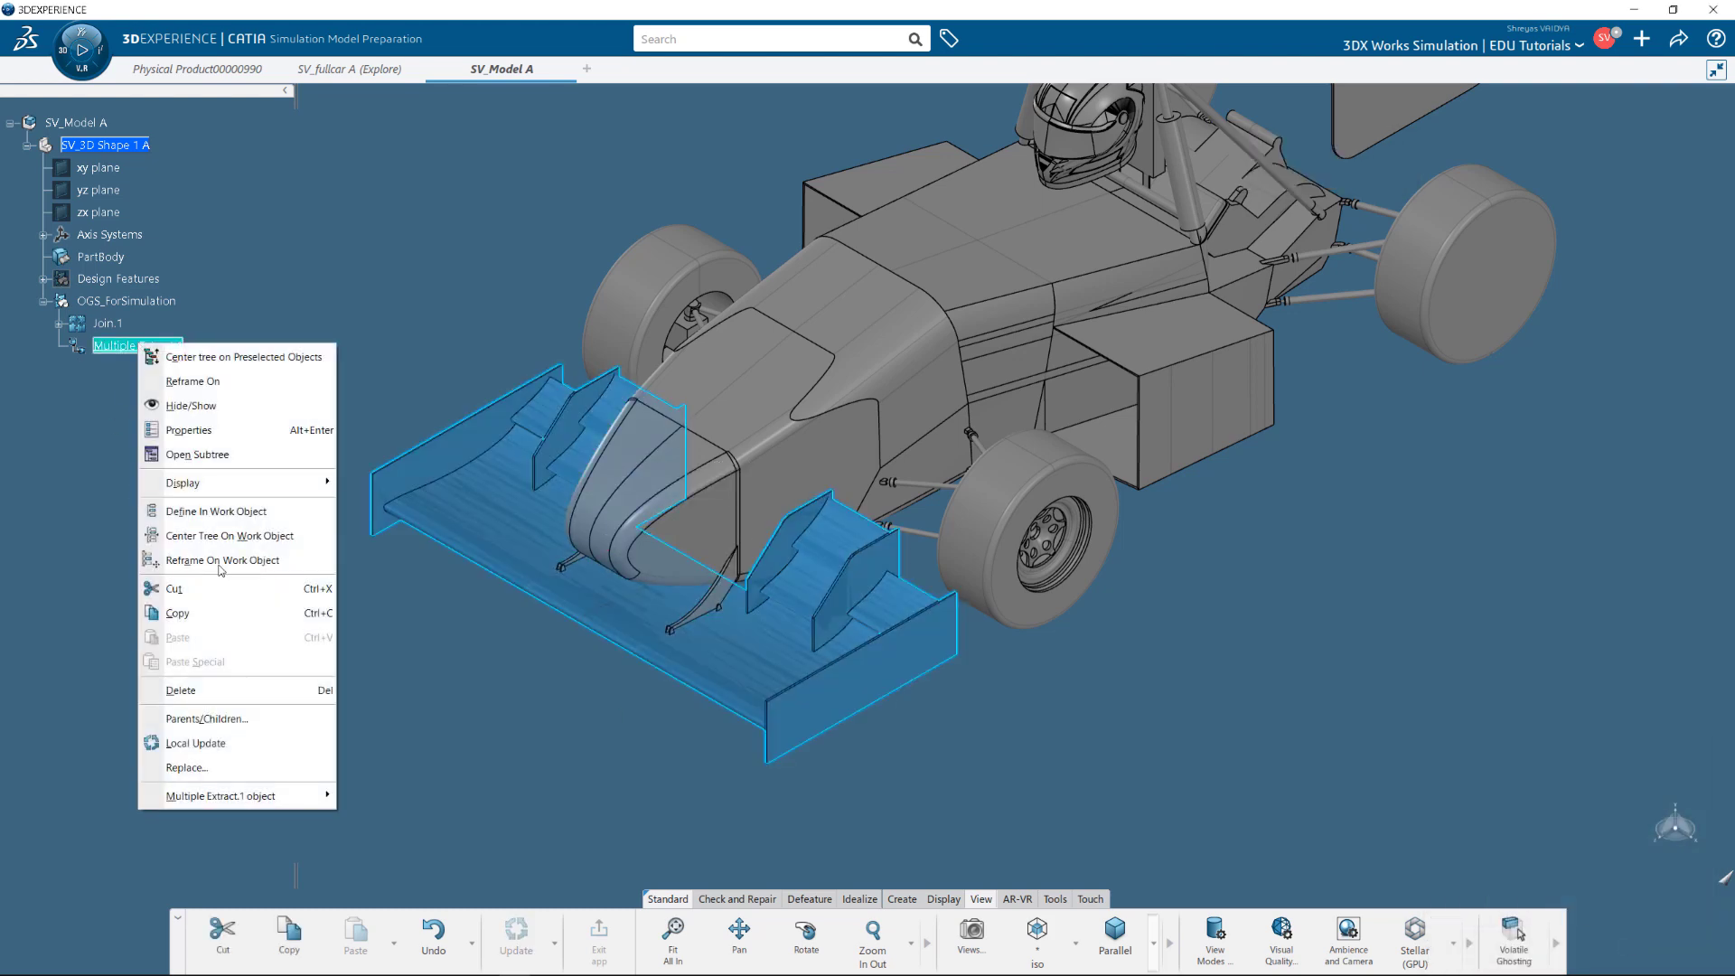
{"action": "left_click", "coordinate": [190, 431]}
{"action": "left_click", "coordinate": [1475, 553]}
{"action": "key", "text": "BackSpace"}
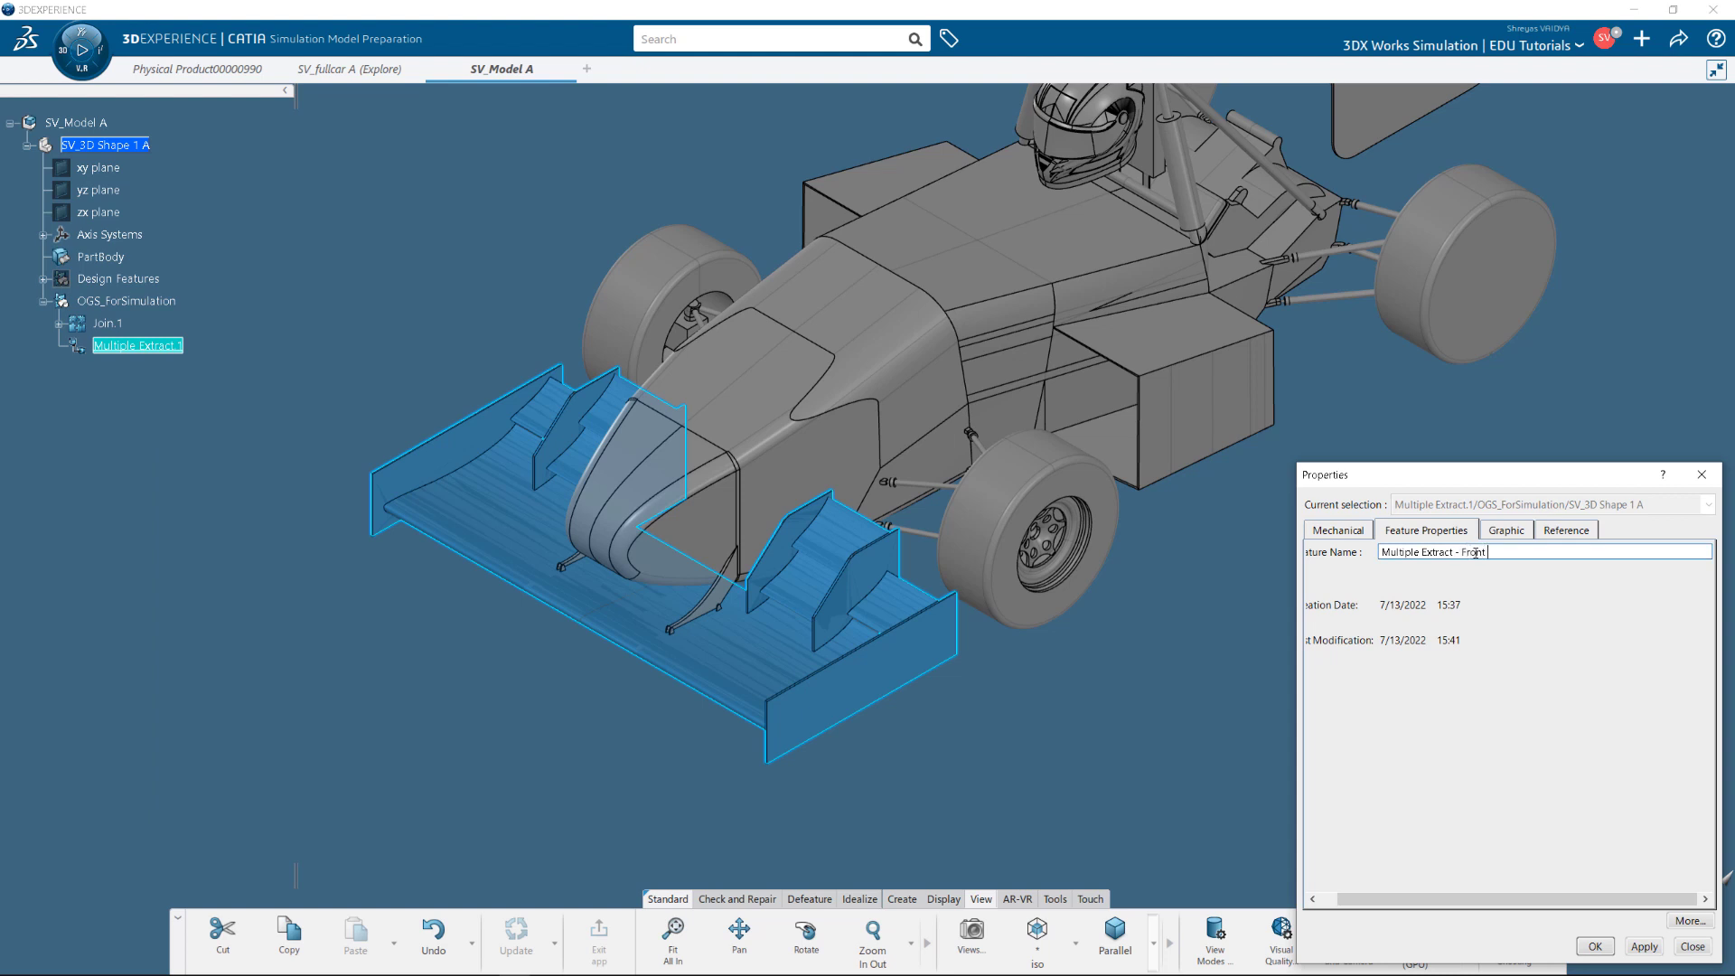
{"action": "left_click", "coordinate": [1644, 946]}
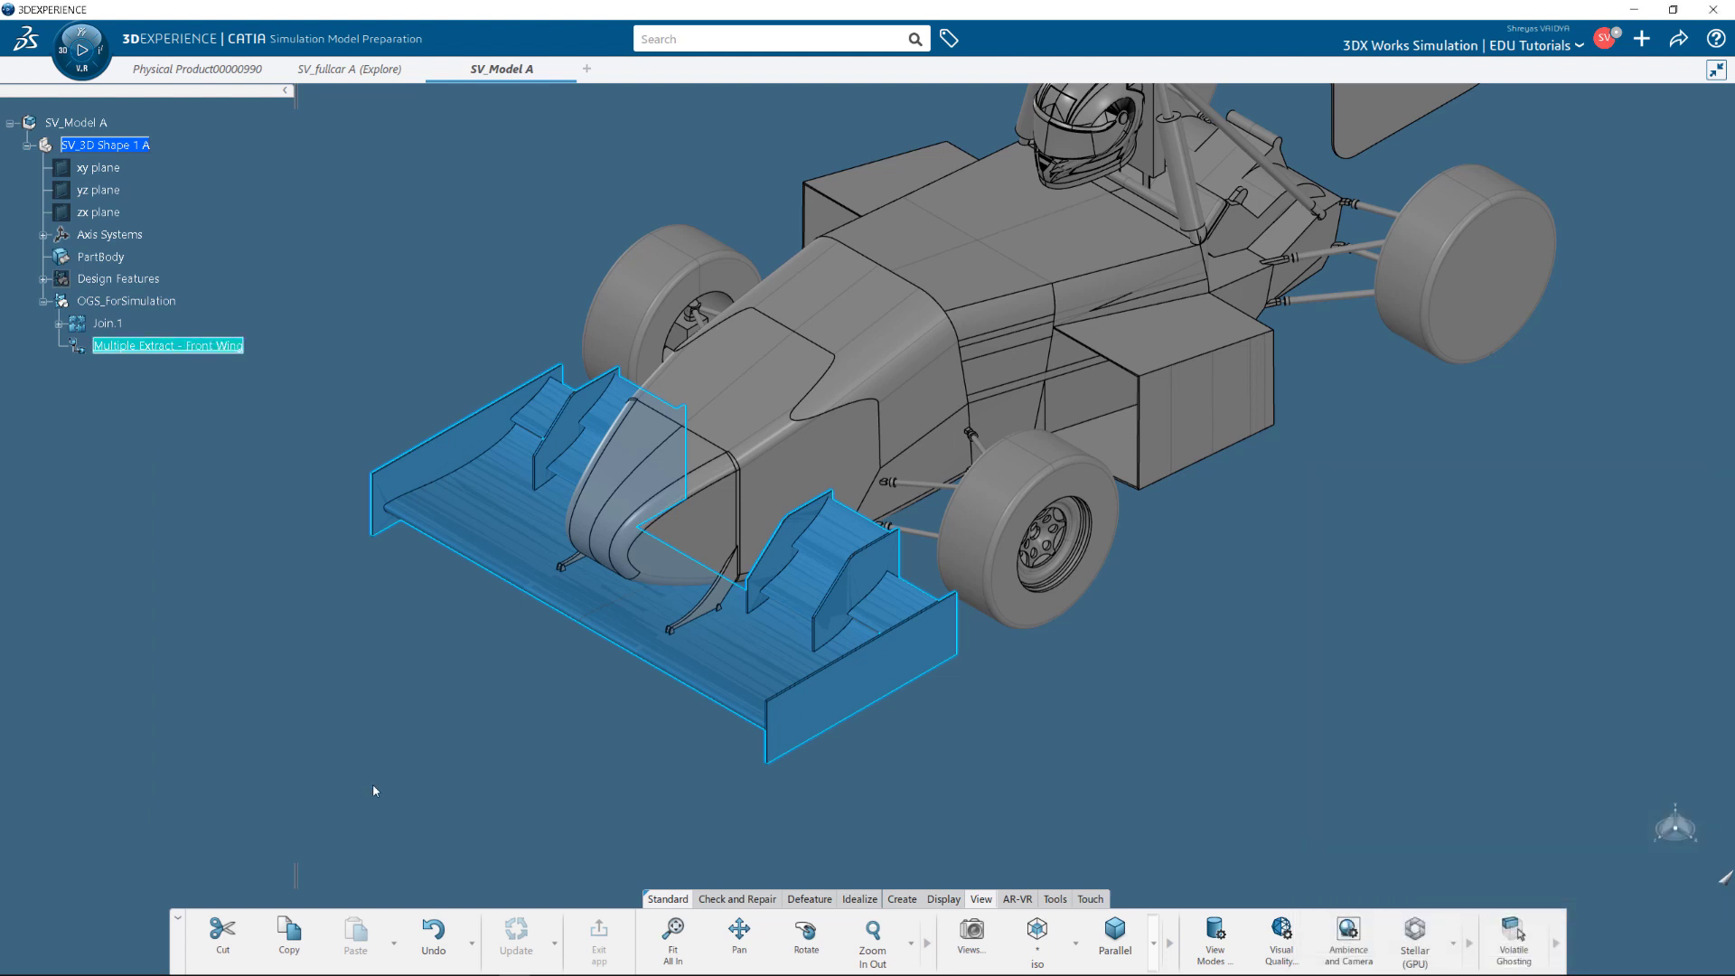
{"action": "left_click", "coordinate": [1595, 946]}
Toggle visibility of Join.1 and the front wing extract, then reposition the car.
{"action": "right_click", "coordinate": [116, 327]}
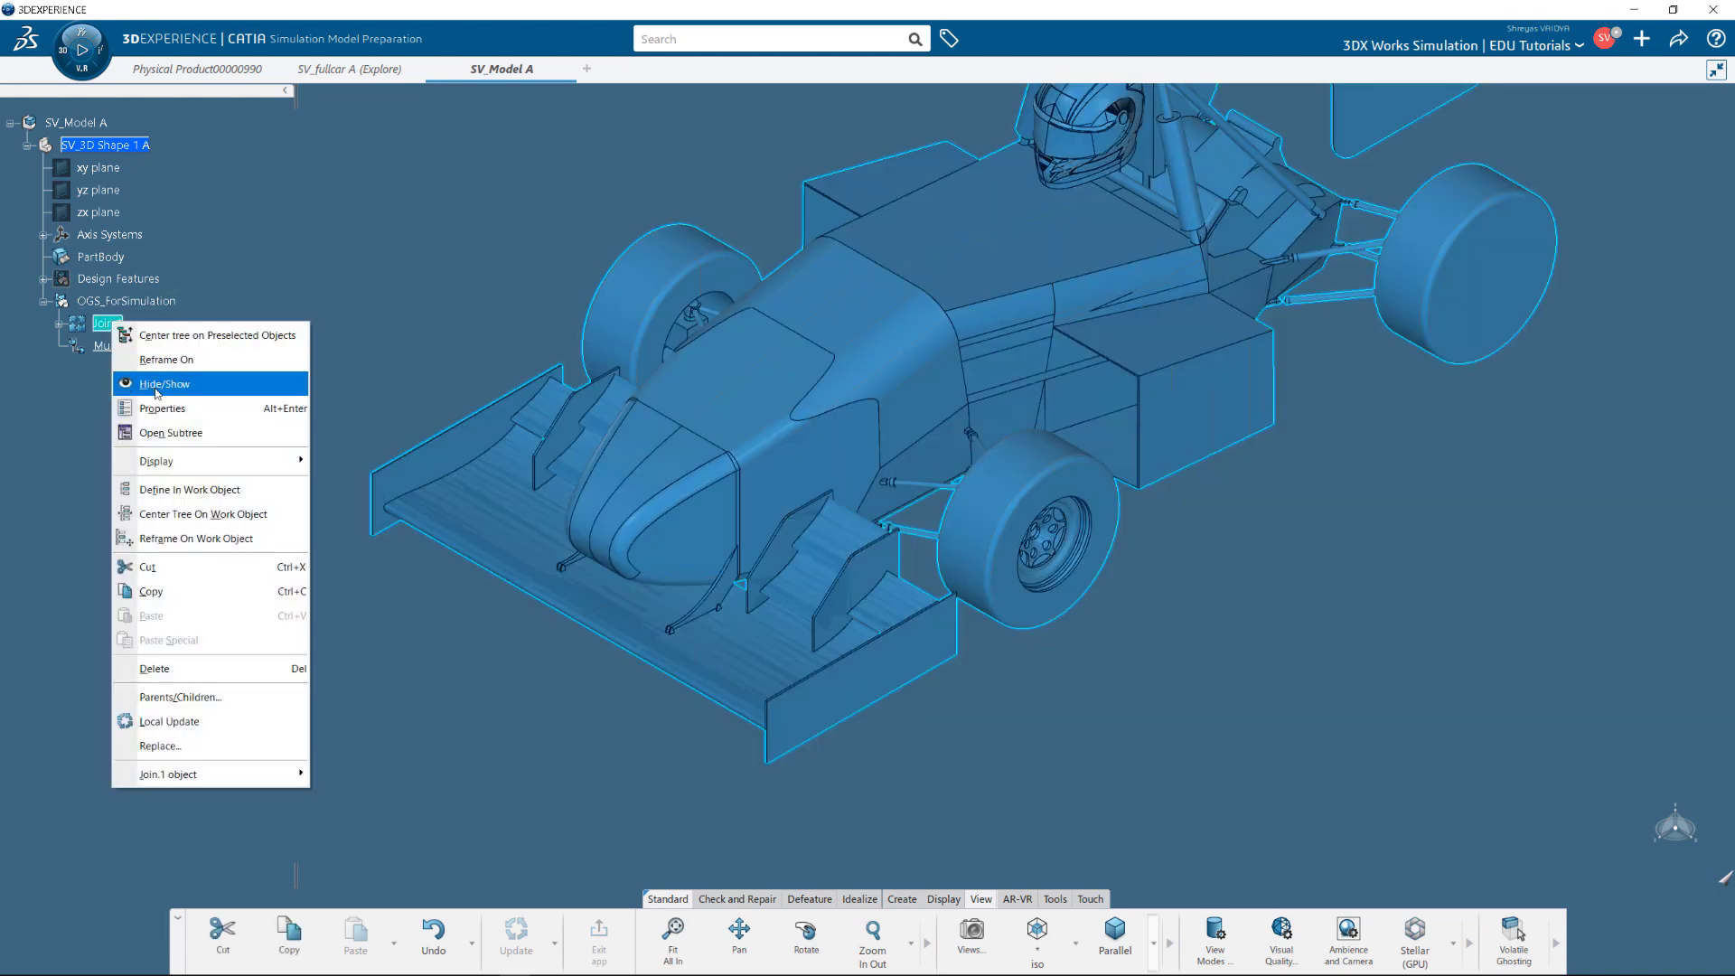
{"action": "left_click", "coordinate": [149, 384]}
{"action": "right_click", "coordinate": [108, 325]}
{"action": "left_click", "coordinate": [149, 383]}
{"action": "right_click", "coordinate": [139, 349]}
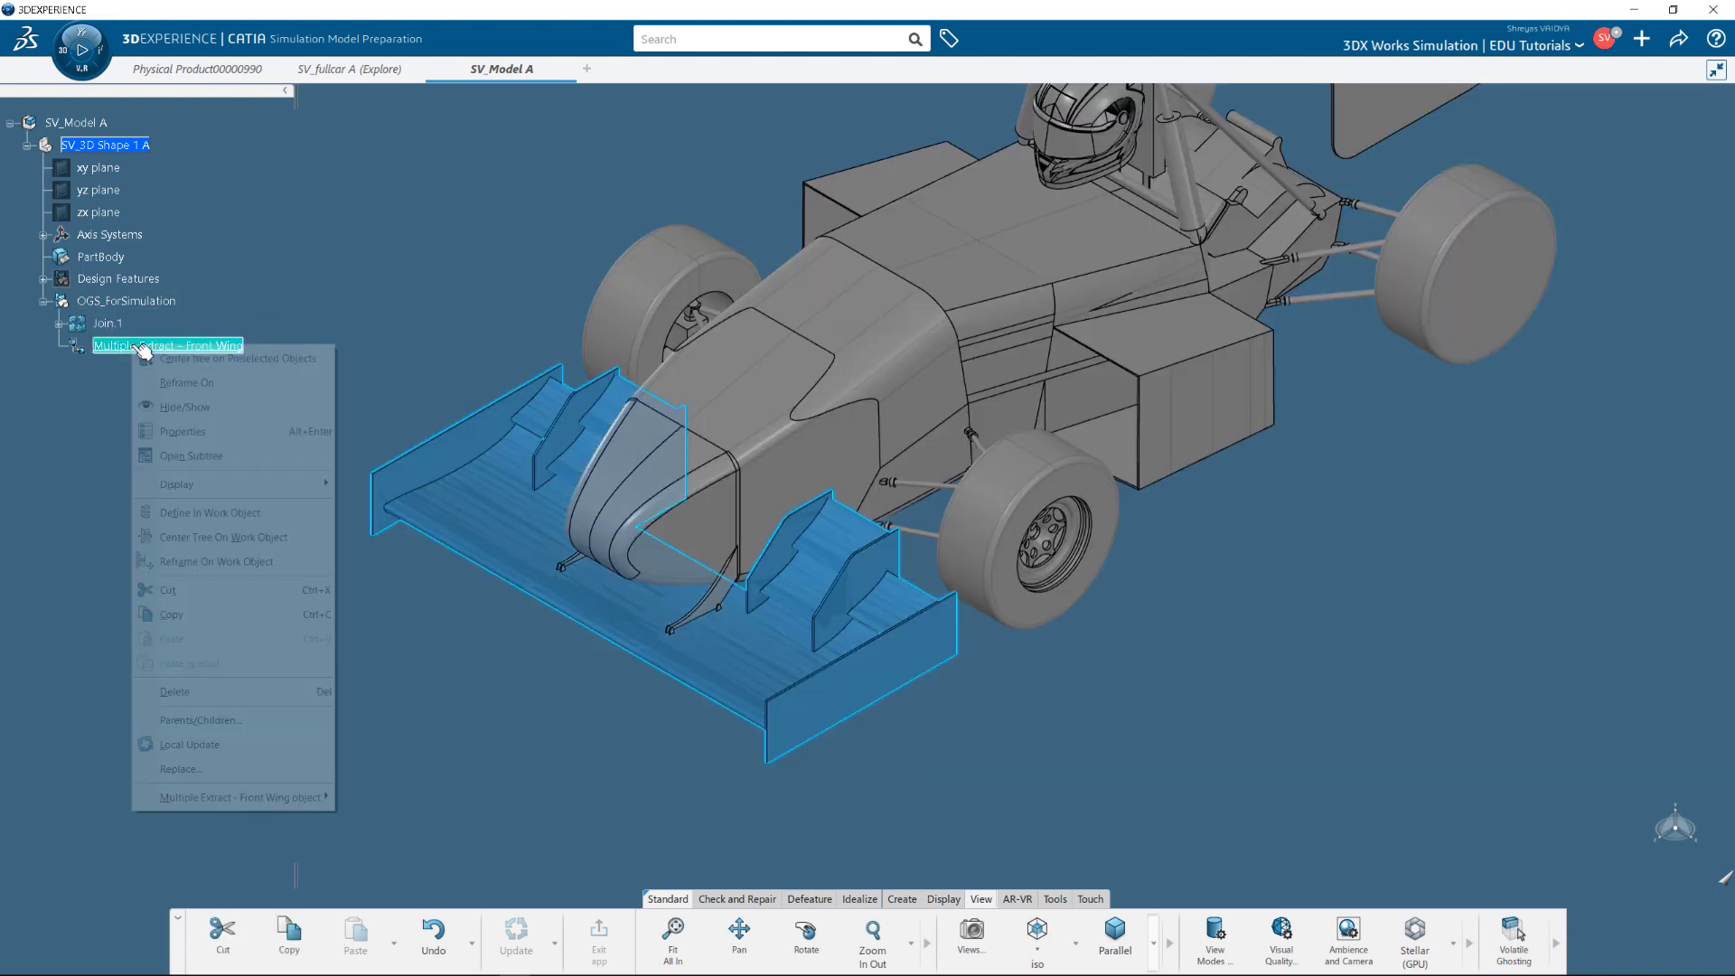
{"action": "left_click", "coordinate": [171, 407]}
{"action": "scroll", "coordinate": [691, 519], "scroll_direction": "down", "scroll_amount": 3}
{"action": "middle_click_drag", "start_coordinate": [937, 418], "coordinate": [840, 545]}
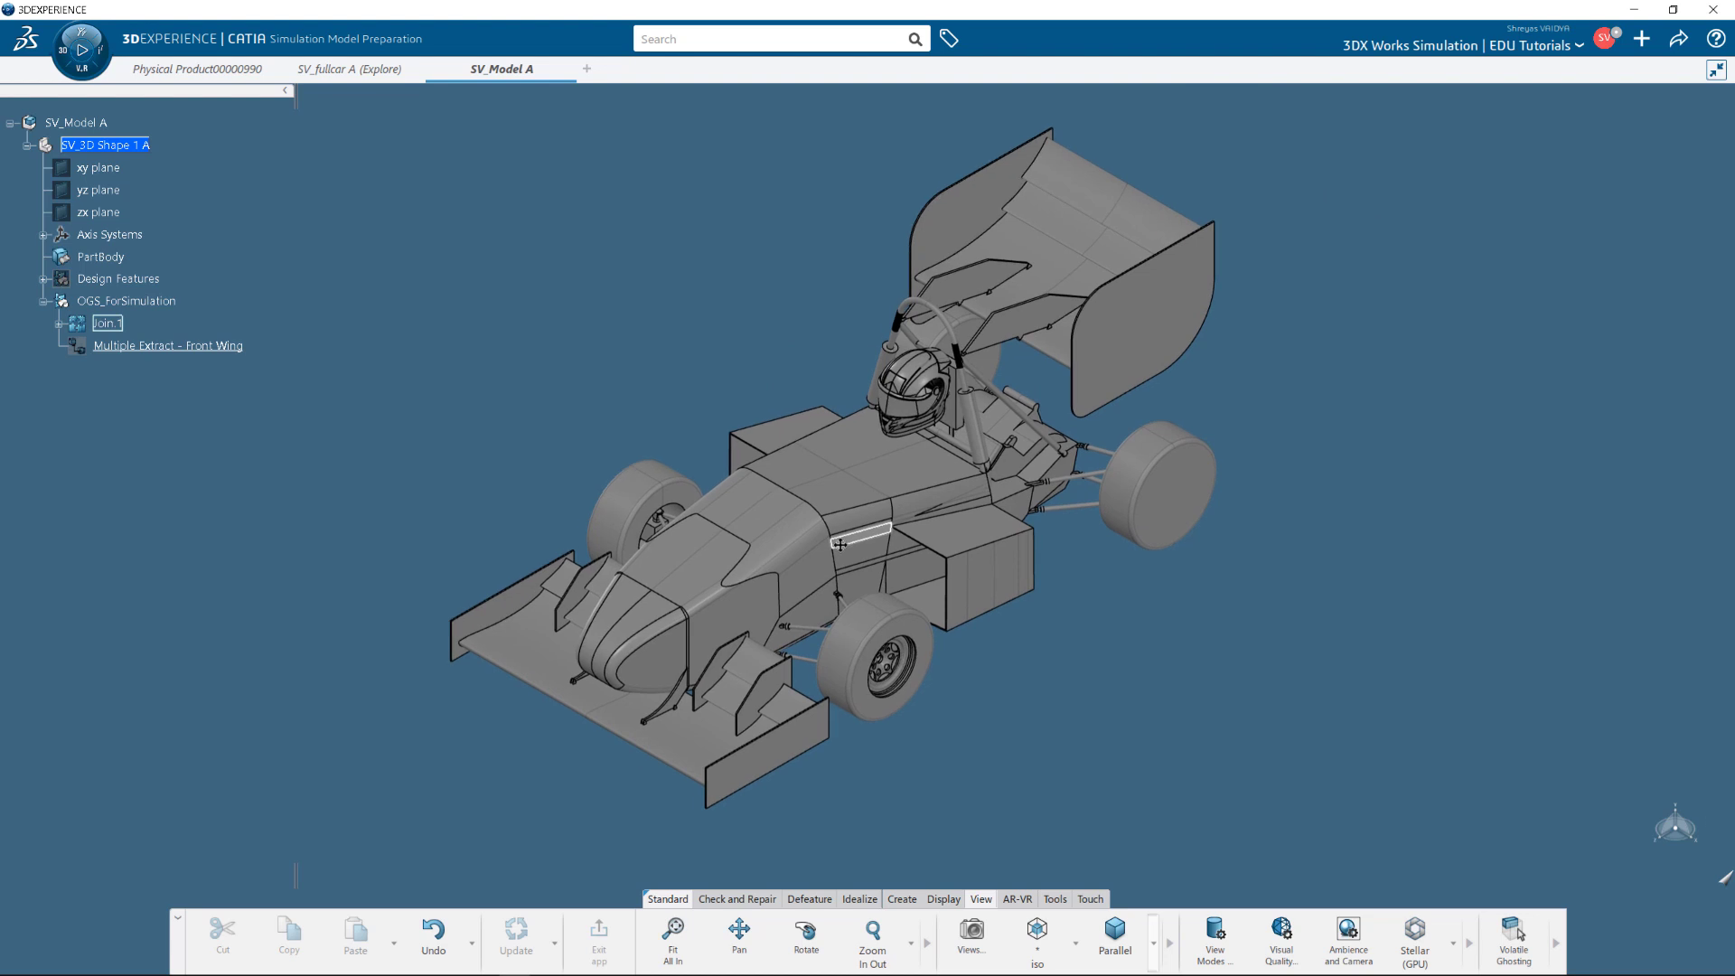
Start a second Multiple Extract and pick the rear wing element and endplate faces.
{"action": "left_click", "coordinate": [788, 900]}
{"action": "left_click", "coordinate": [859, 899]}
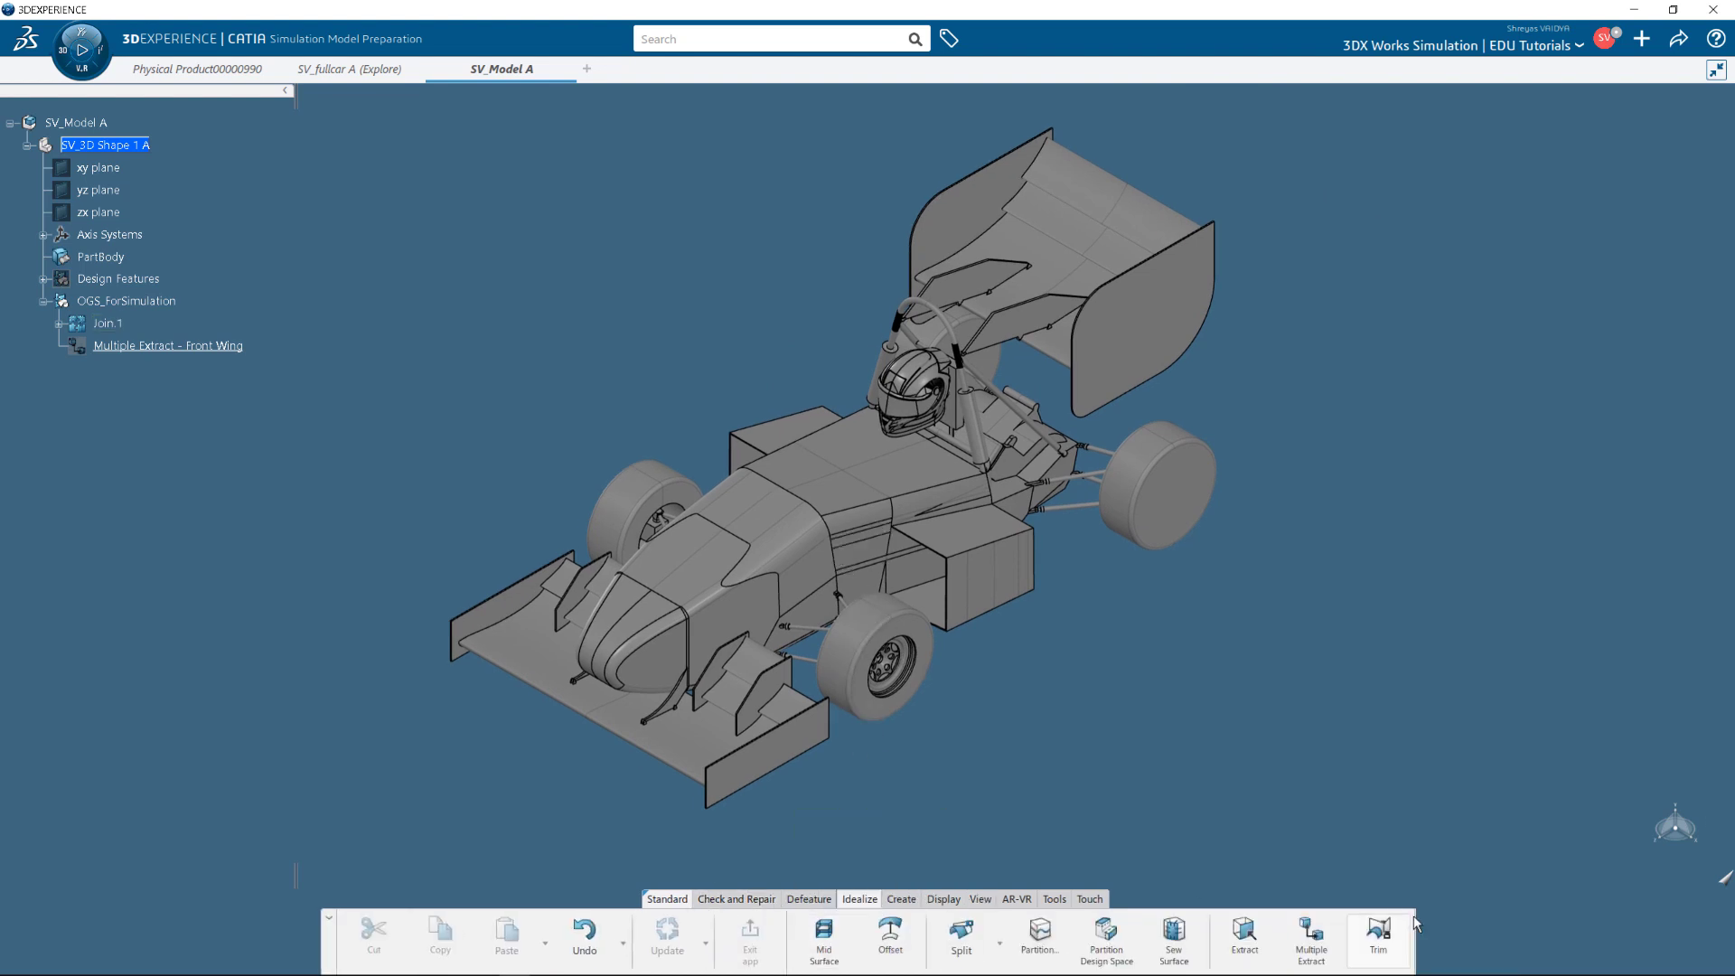
{"action": "left_click", "coordinate": [1310, 936]}
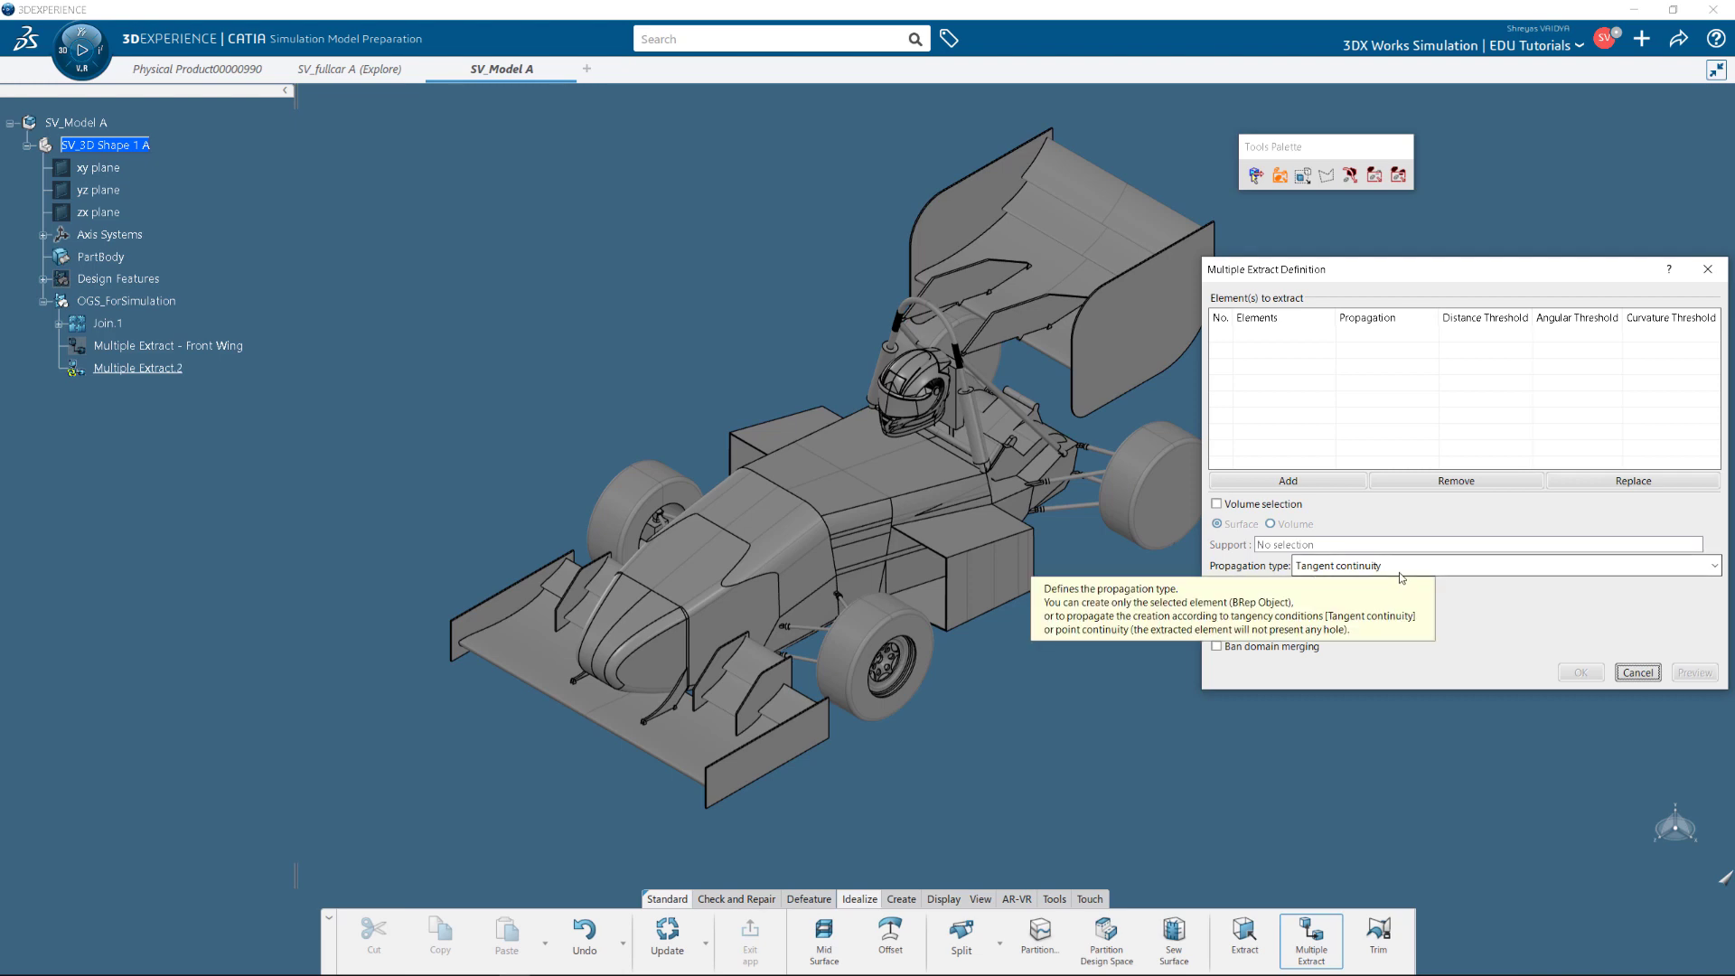
{"action": "scroll", "coordinate": [1153, 351], "scroll_direction": "up", "scroll_amount": 5}
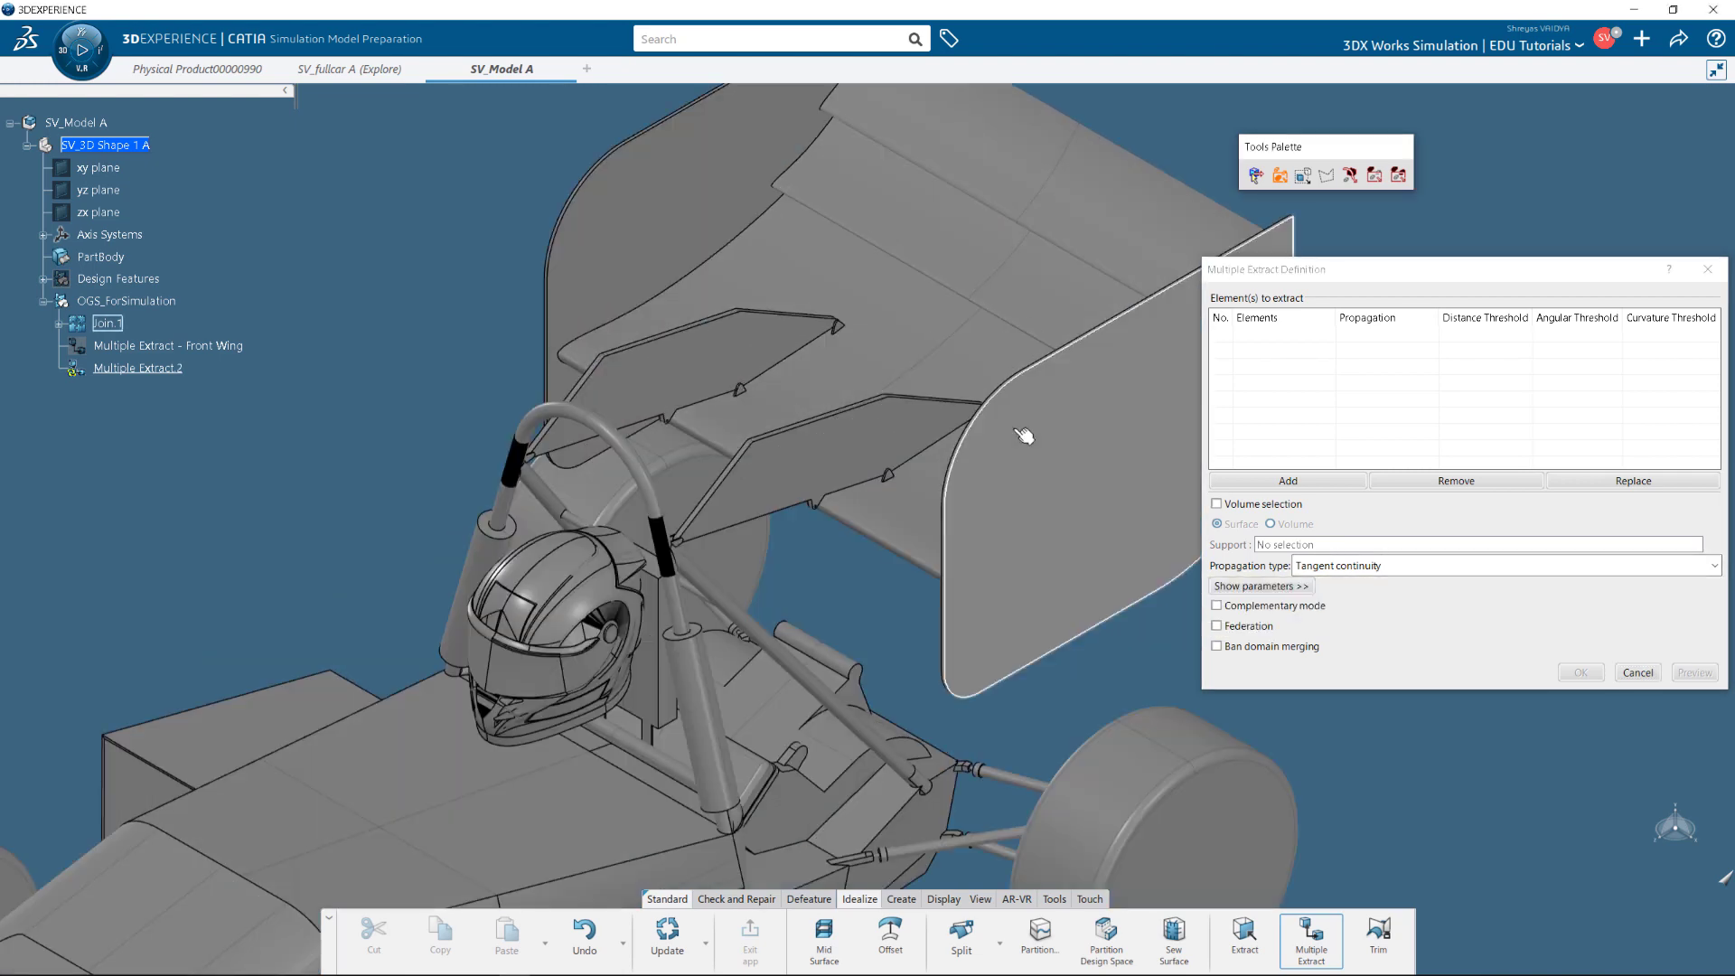
{"action": "left_click", "coordinate": [752, 657]}
{"action": "left_click", "coordinate": [886, 457]}
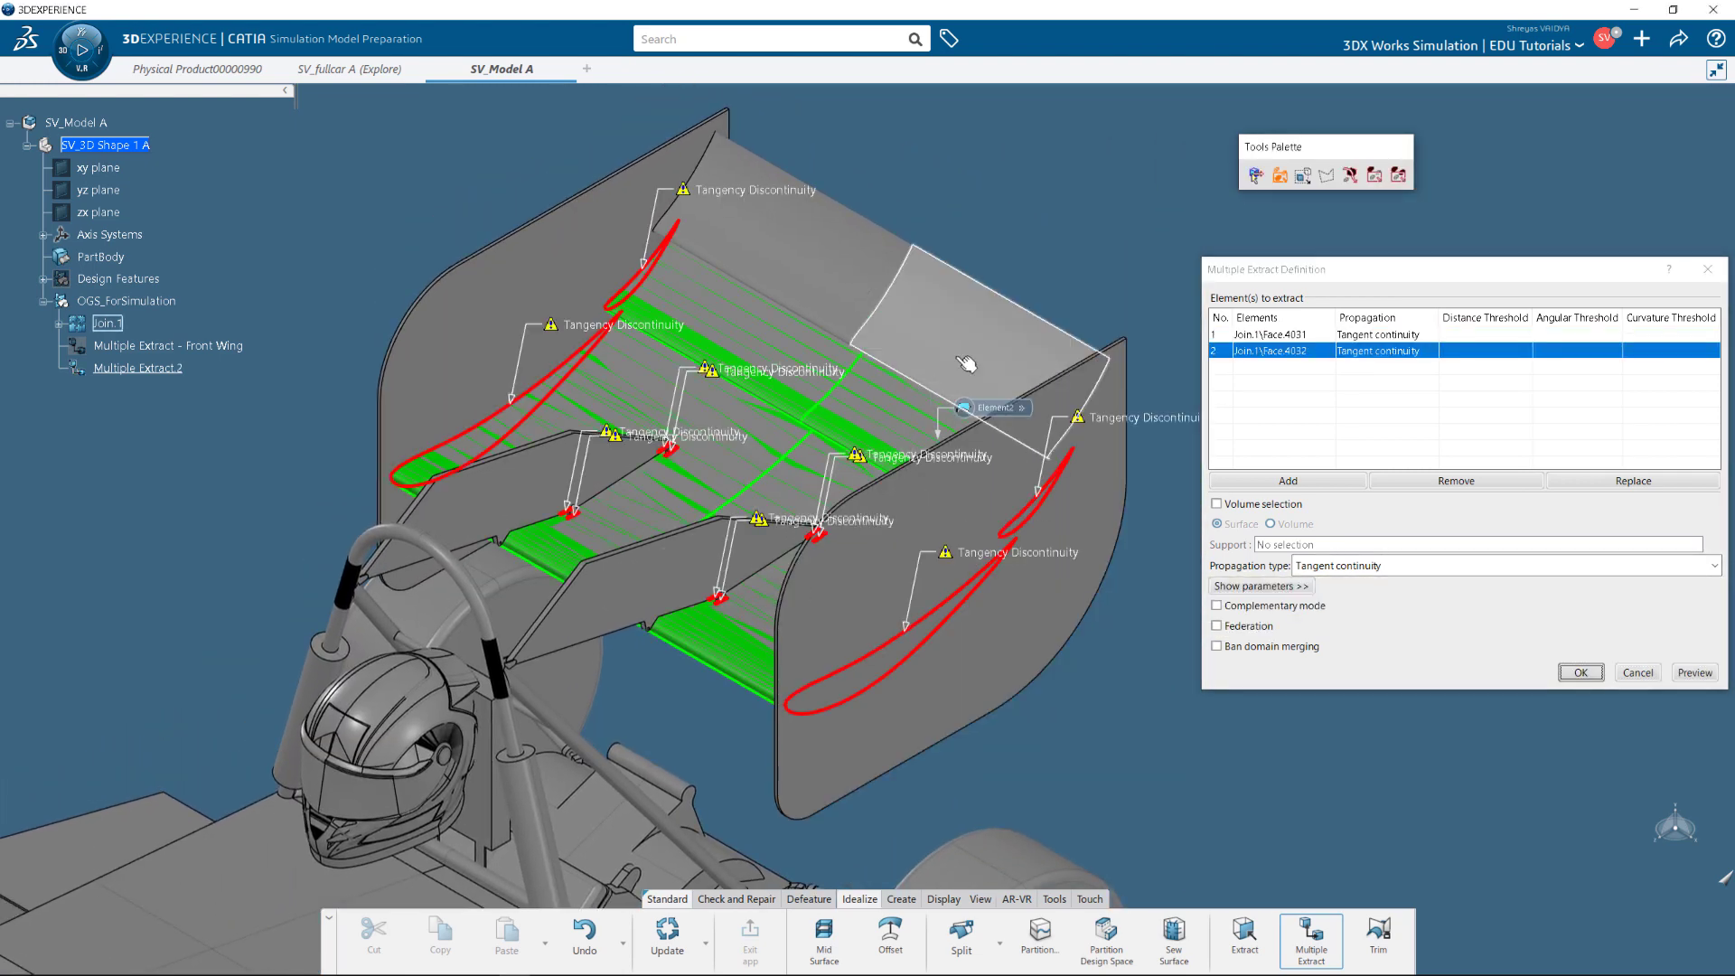
{"action": "left_click", "coordinate": [968, 365]}
{"action": "scroll", "coordinate": [814, 646], "scroll_direction": "up", "scroll_amount": 3}
{"action": "scroll", "coordinate": [814, 635], "scroll_direction": "up", "scroll_amount": 3}
{"action": "left_click", "coordinate": [809, 588]}
{"action": "scroll", "coordinate": [809, 588], "scroll_direction": "down", "scroll_amount": 3}
{"action": "middle_click_drag", "start_coordinate": [809, 588], "coordinate": [1007, 890]}
Add the remaining rear wing faces including Face.4036, fit all in, and create the nine-face extract.
{"action": "left_click", "coordinate": [868, 397]}
{"action": "scroll", "coordinate": [890, 346], "scroll_direction": "up", "scroll_amount": 3}
{"action": "left_click", "coordinate": [887, 371]}
{"action": "scroll", "coordinate": [887, 372], "scroll_direction": "down", "scroll_amount": 5}
{"action": "scroll", "coordinate": [790, 480], "scroll_direction": "down", "scroll_amount": 3}
{"action": "scroll", "coordinate": [794, 461], "scroll_direction": "up", "scroll_amount": 3}
{"action": "left_click", "coordinate": [794, 461]}
{"action": "left_click", "coordinate": [774, 438]}
{"action": "left_click", "coordinate": [804, 422]}
{"action": "left_click", "coordinate": [980, 899]}
{"action": "left_click", "coordinate": [674, 933]}
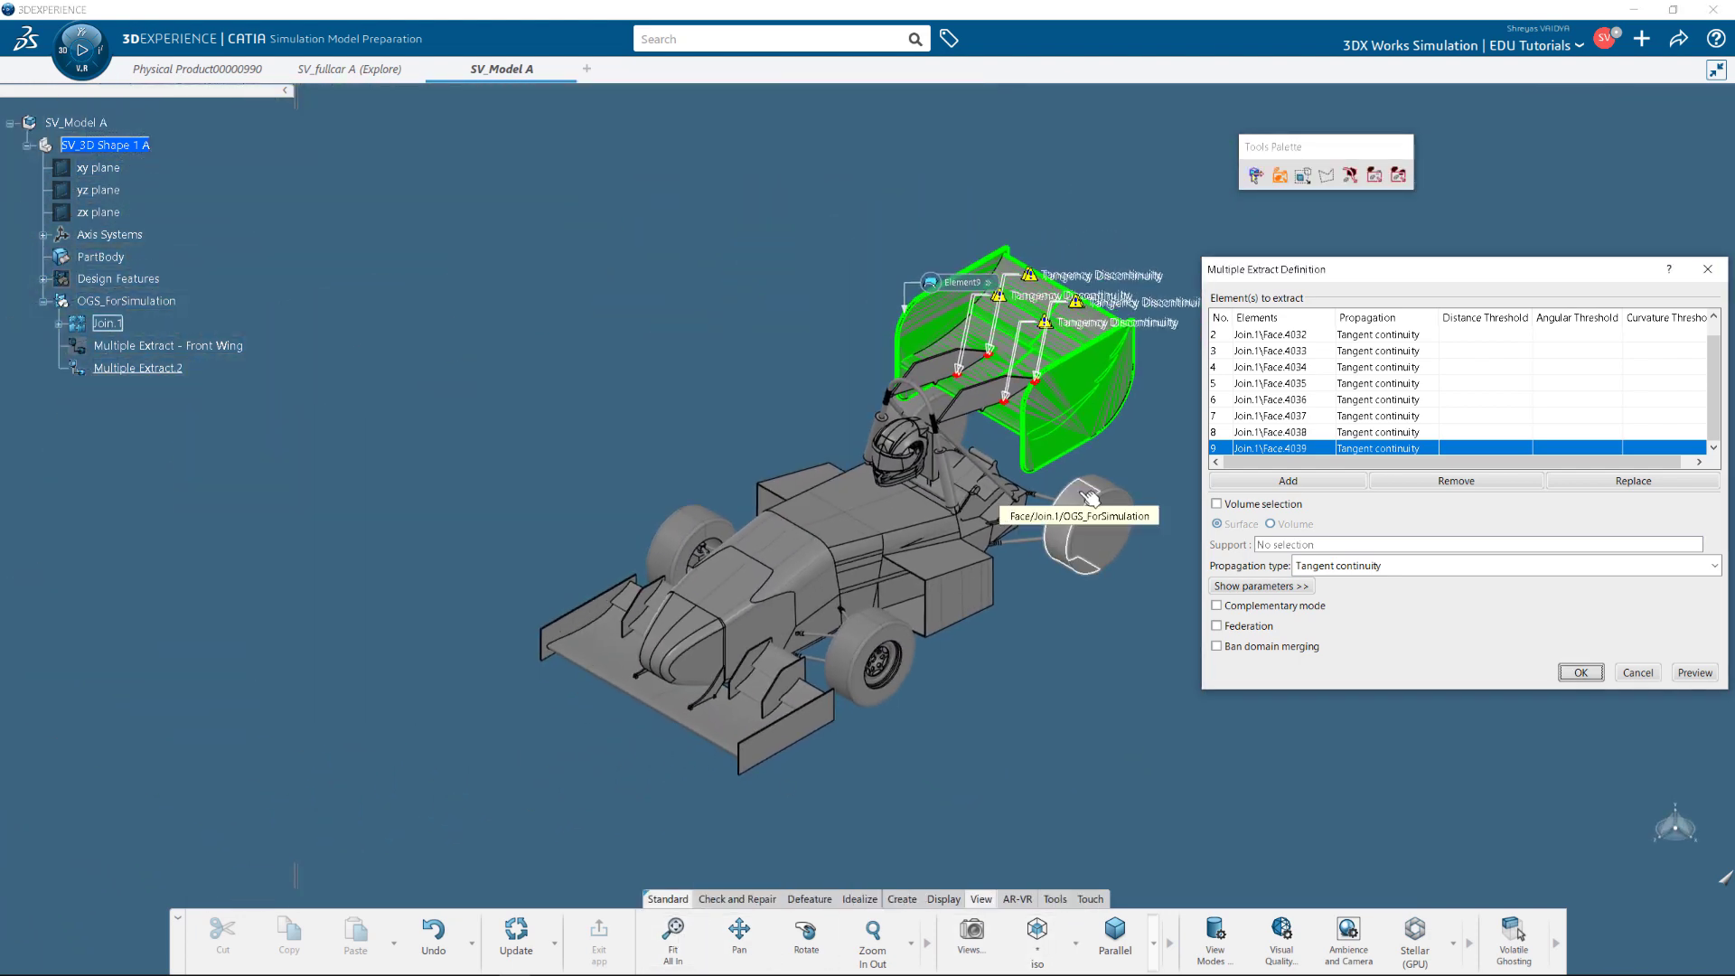
{"action": "left_click", "coordinate": [1580, 674]}
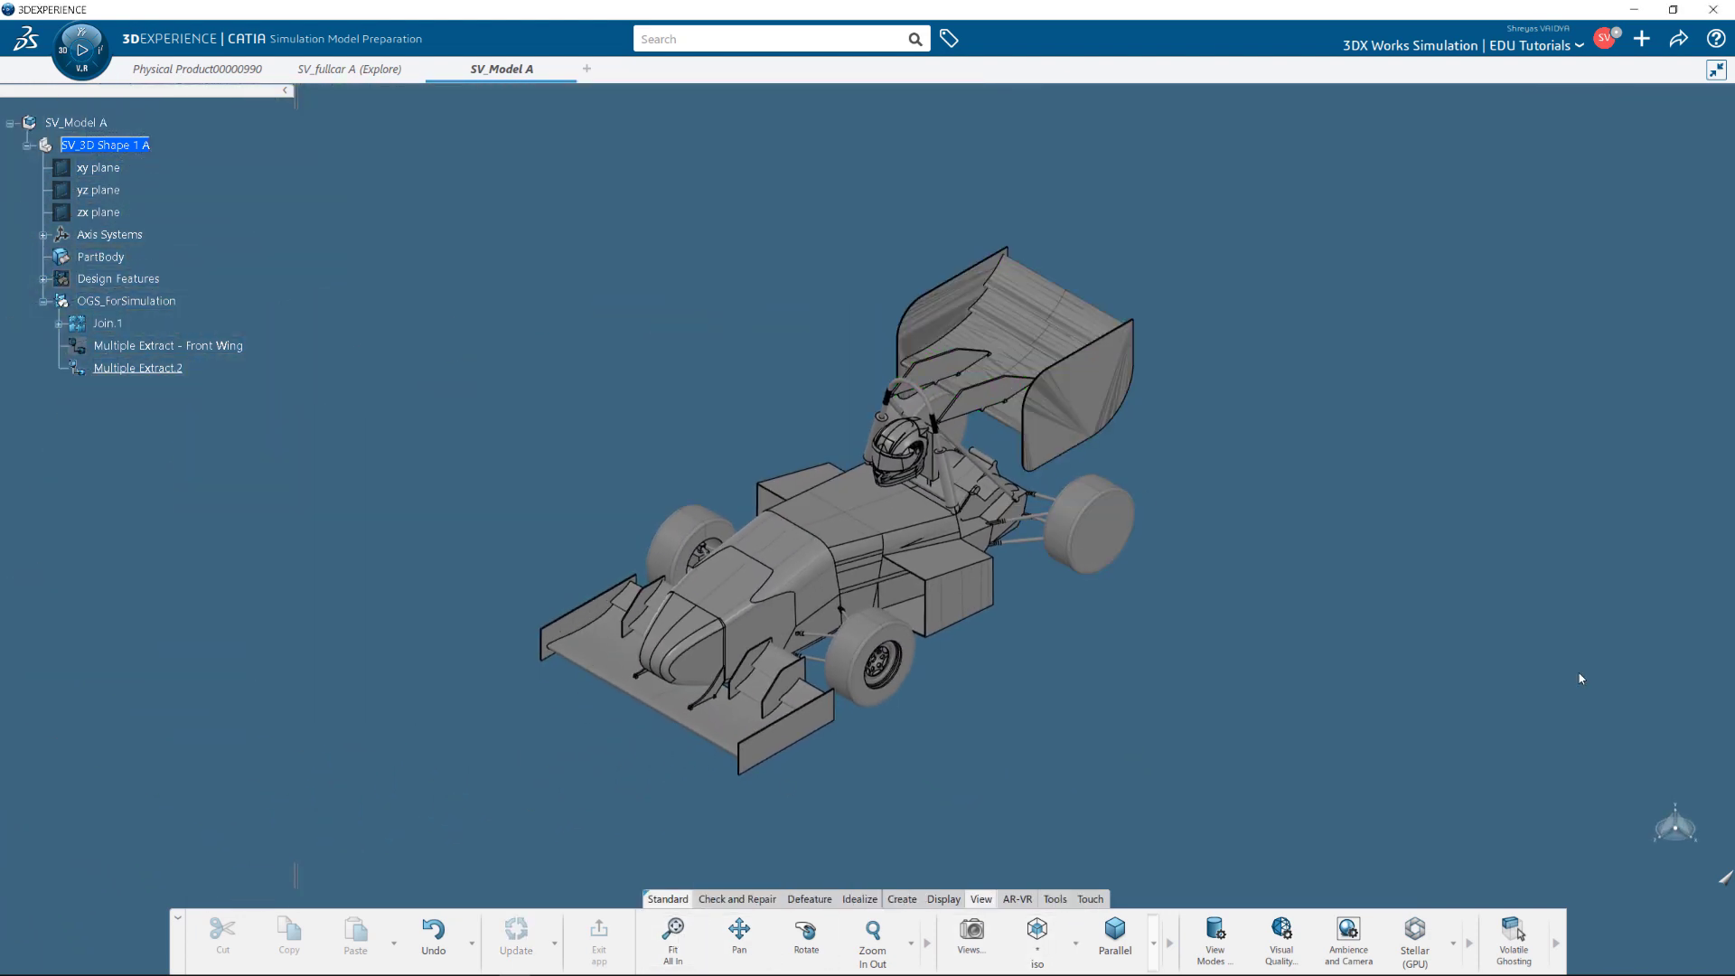
Rename Multiple Extract.2 to 'Multiple Extract - Rear Wing'.
{"action": "left_click", "coordinate": [135, 368]}
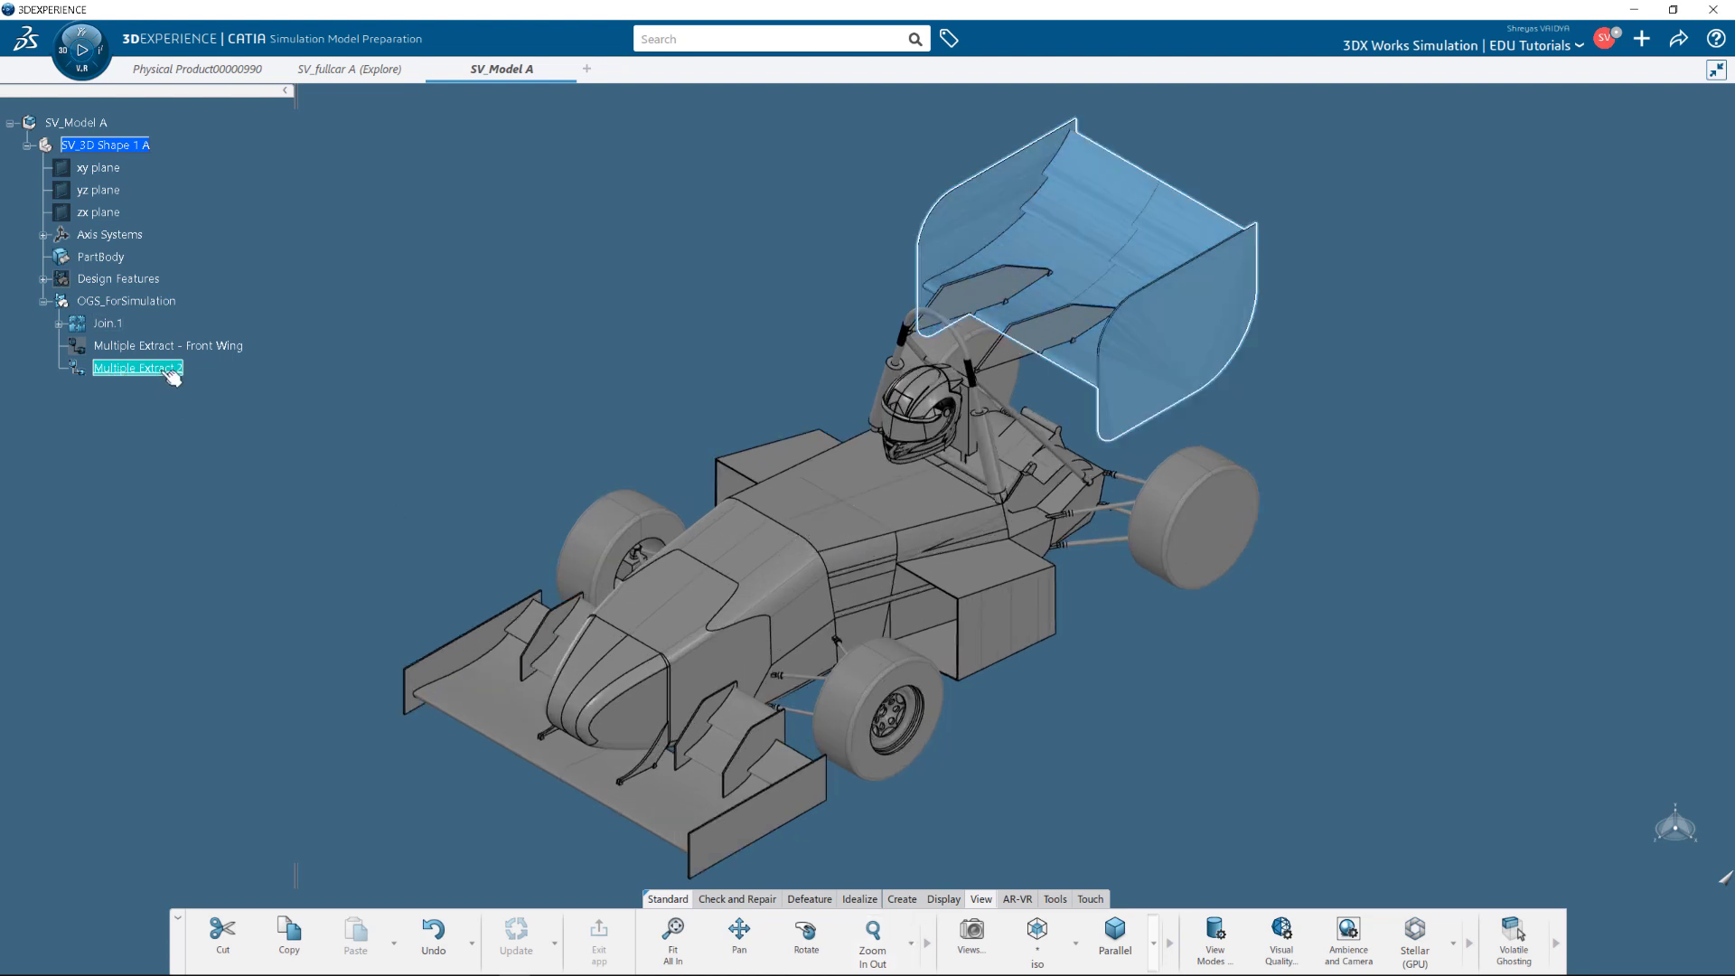
{"action": "right_click", "coordinate": [172, 377]}
{"action": "left_click", "coordinate": [217, 446]}
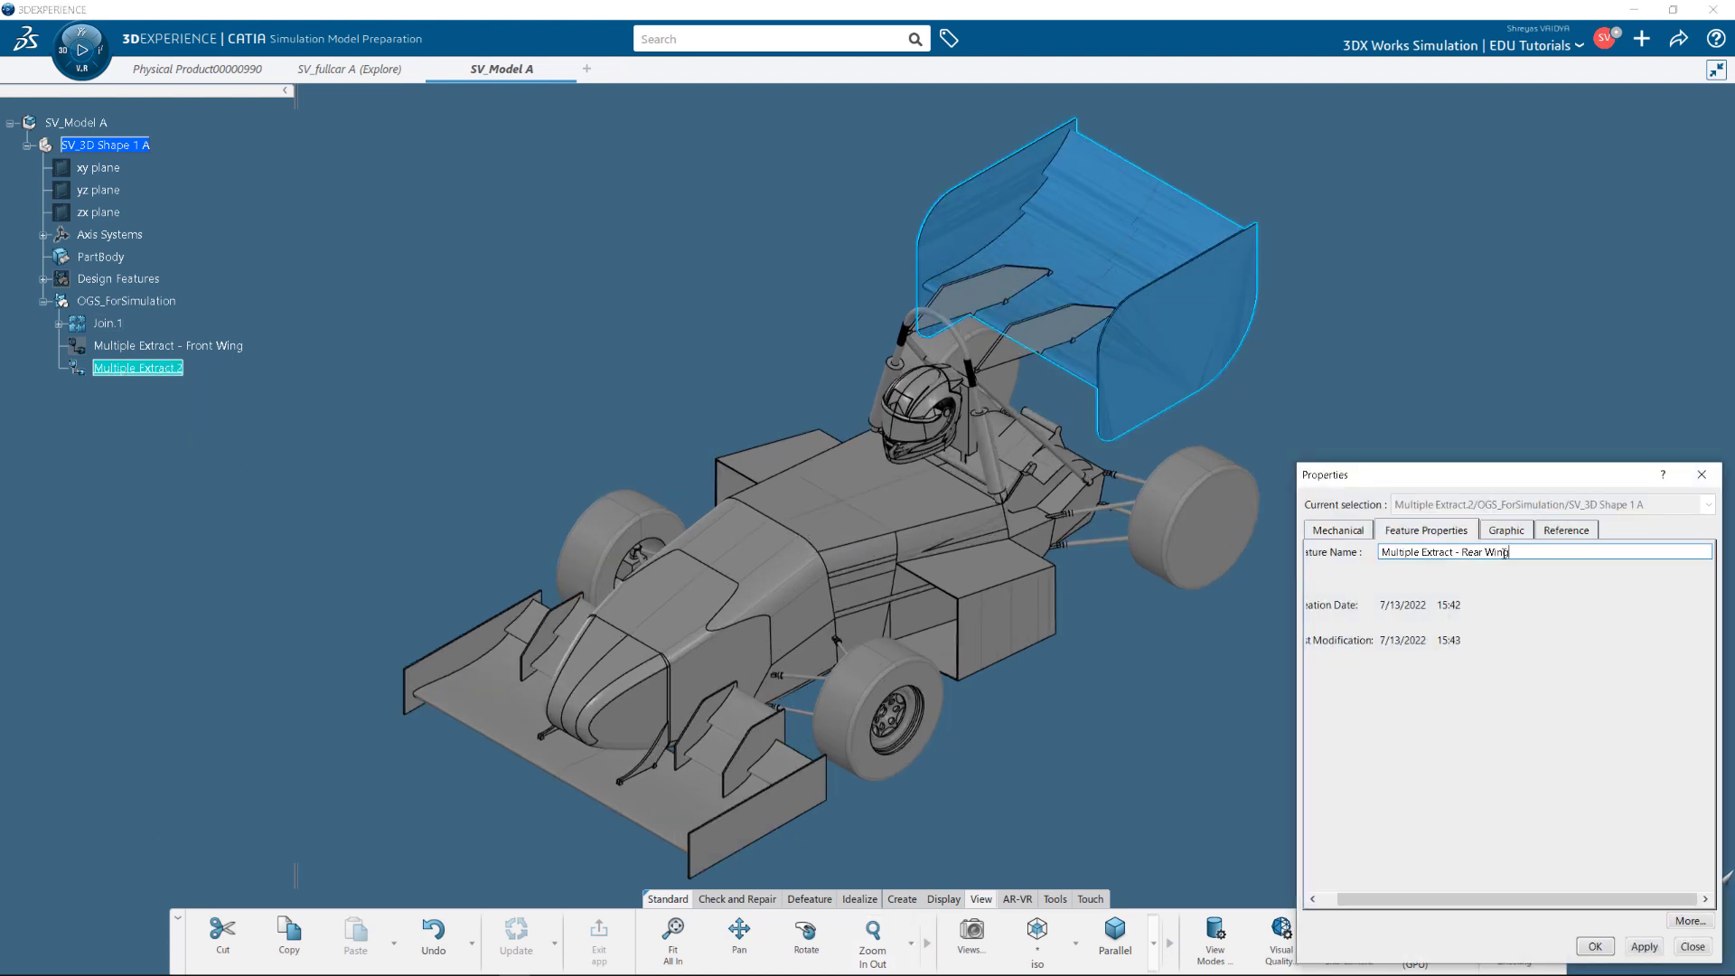
{"action": "left_click", "coordinate": [1645, 949]}
{"action": "left_click", "coordinate": [1594, 946]}
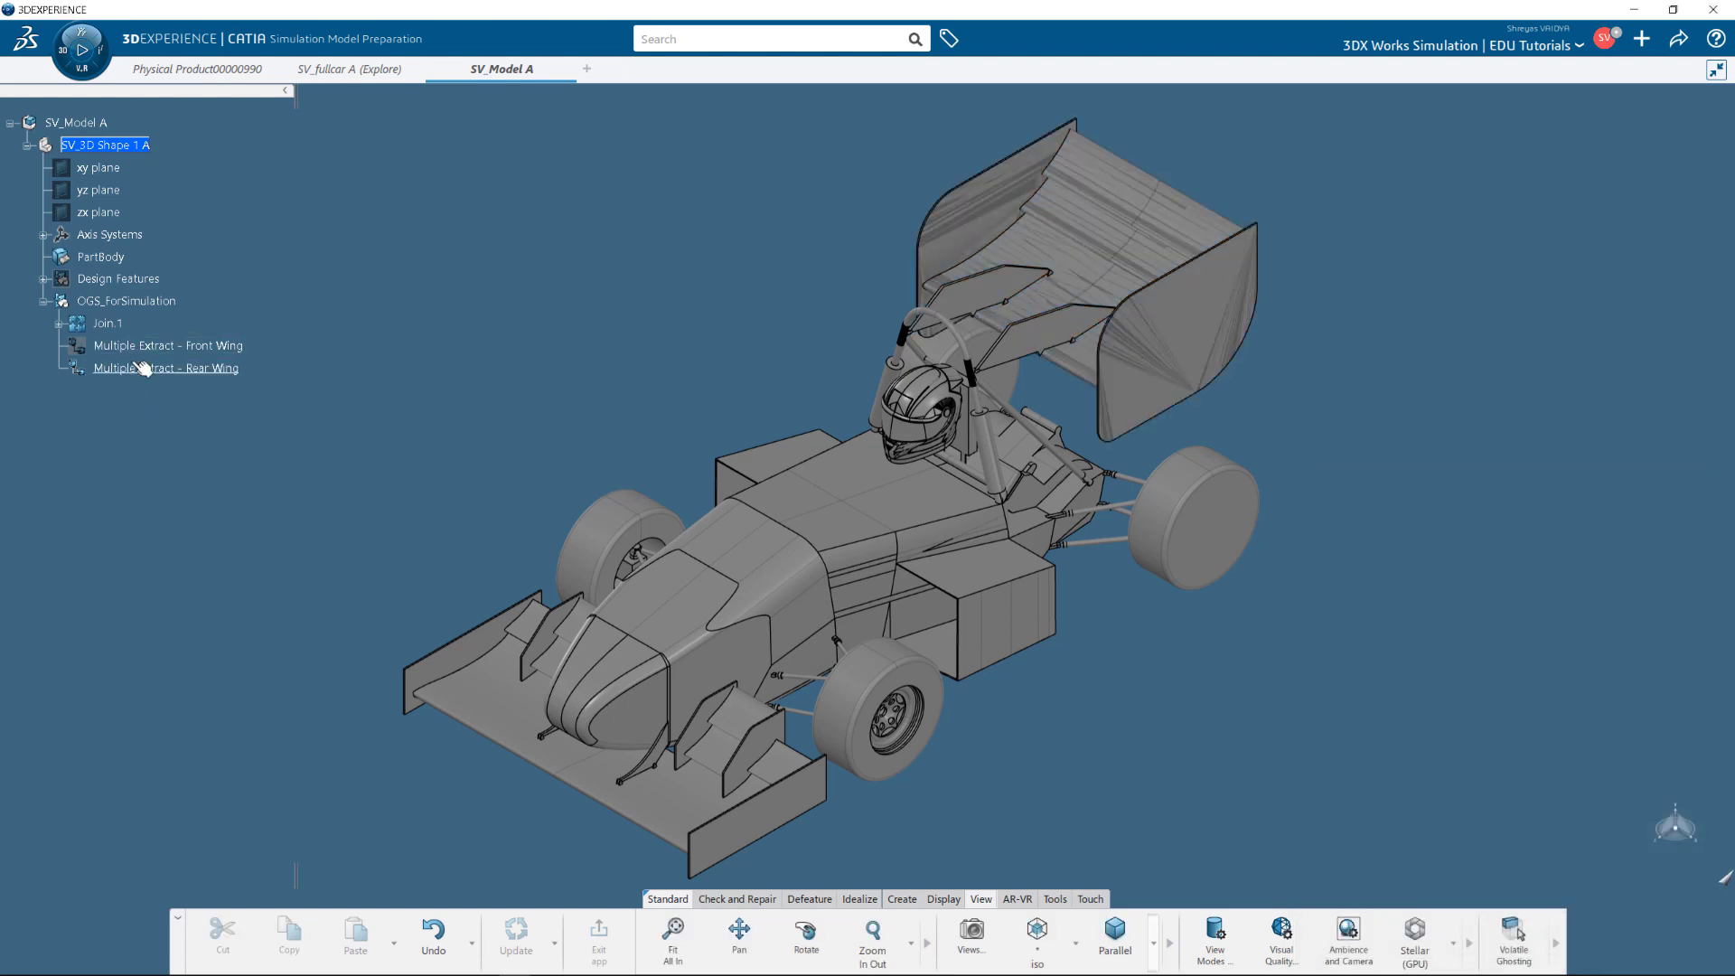
Hide the rear wing extract and select the SV_Model A root.
{"action": "right_click", "coordinate": [141, 367]}
{"action": "left_click", "coordinate": [197, 431]}
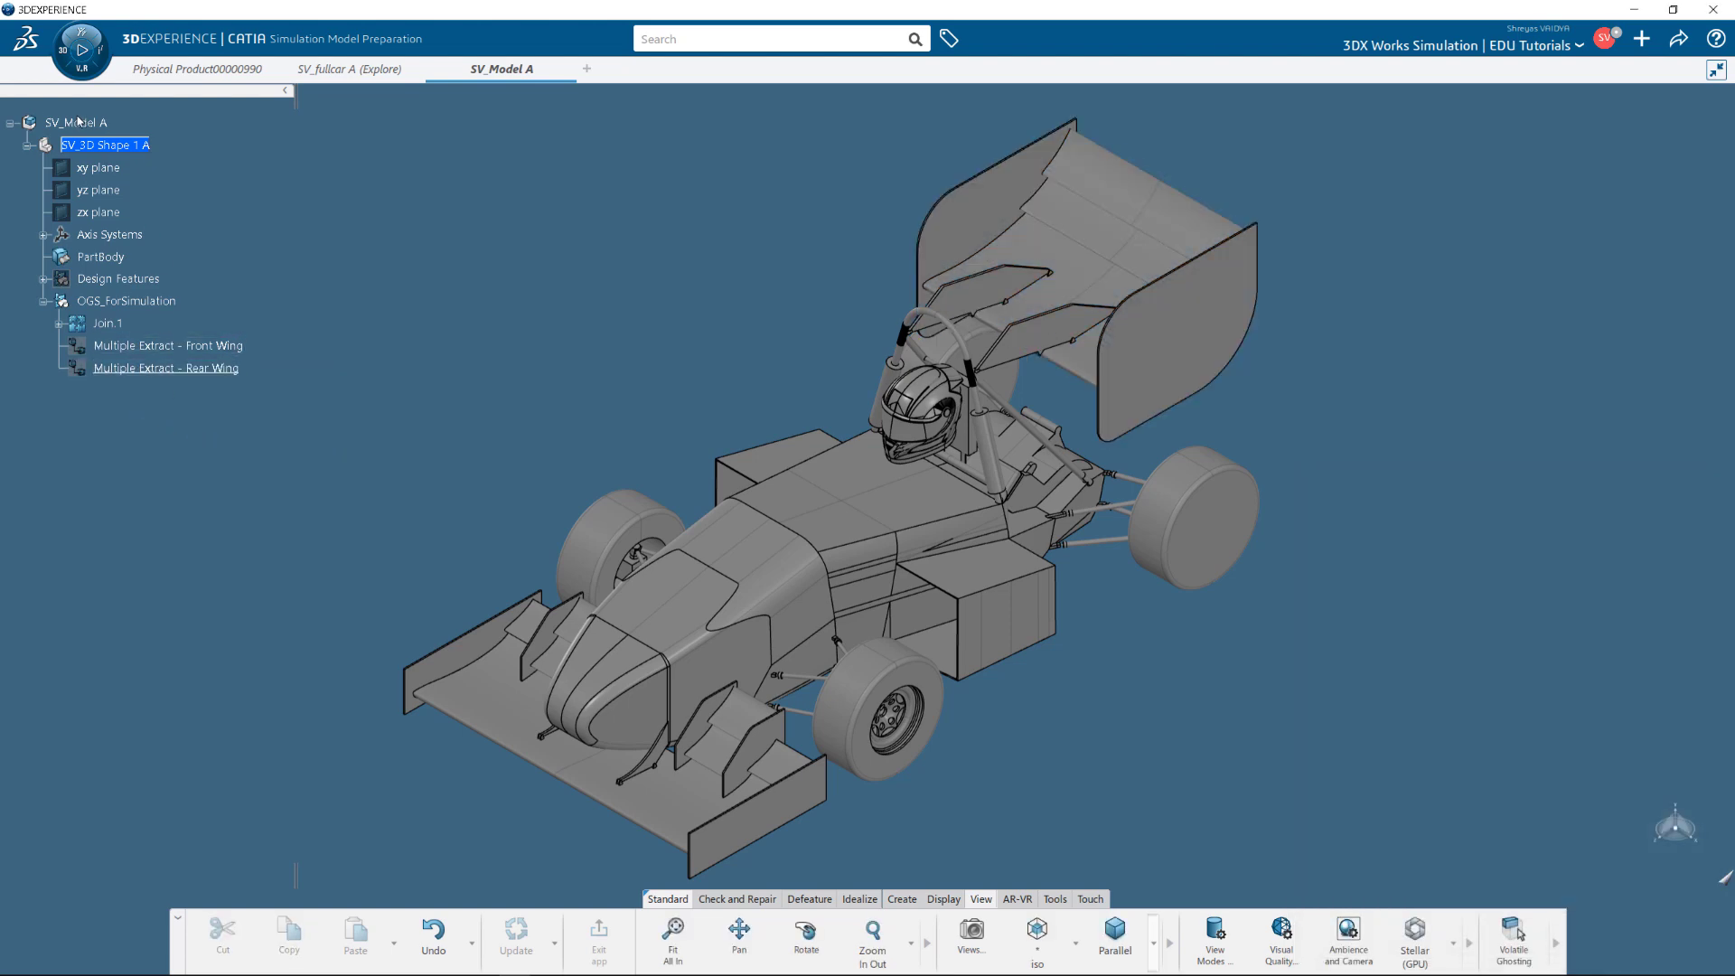
{"action": "left_click", "coordinate": [81, 123]}
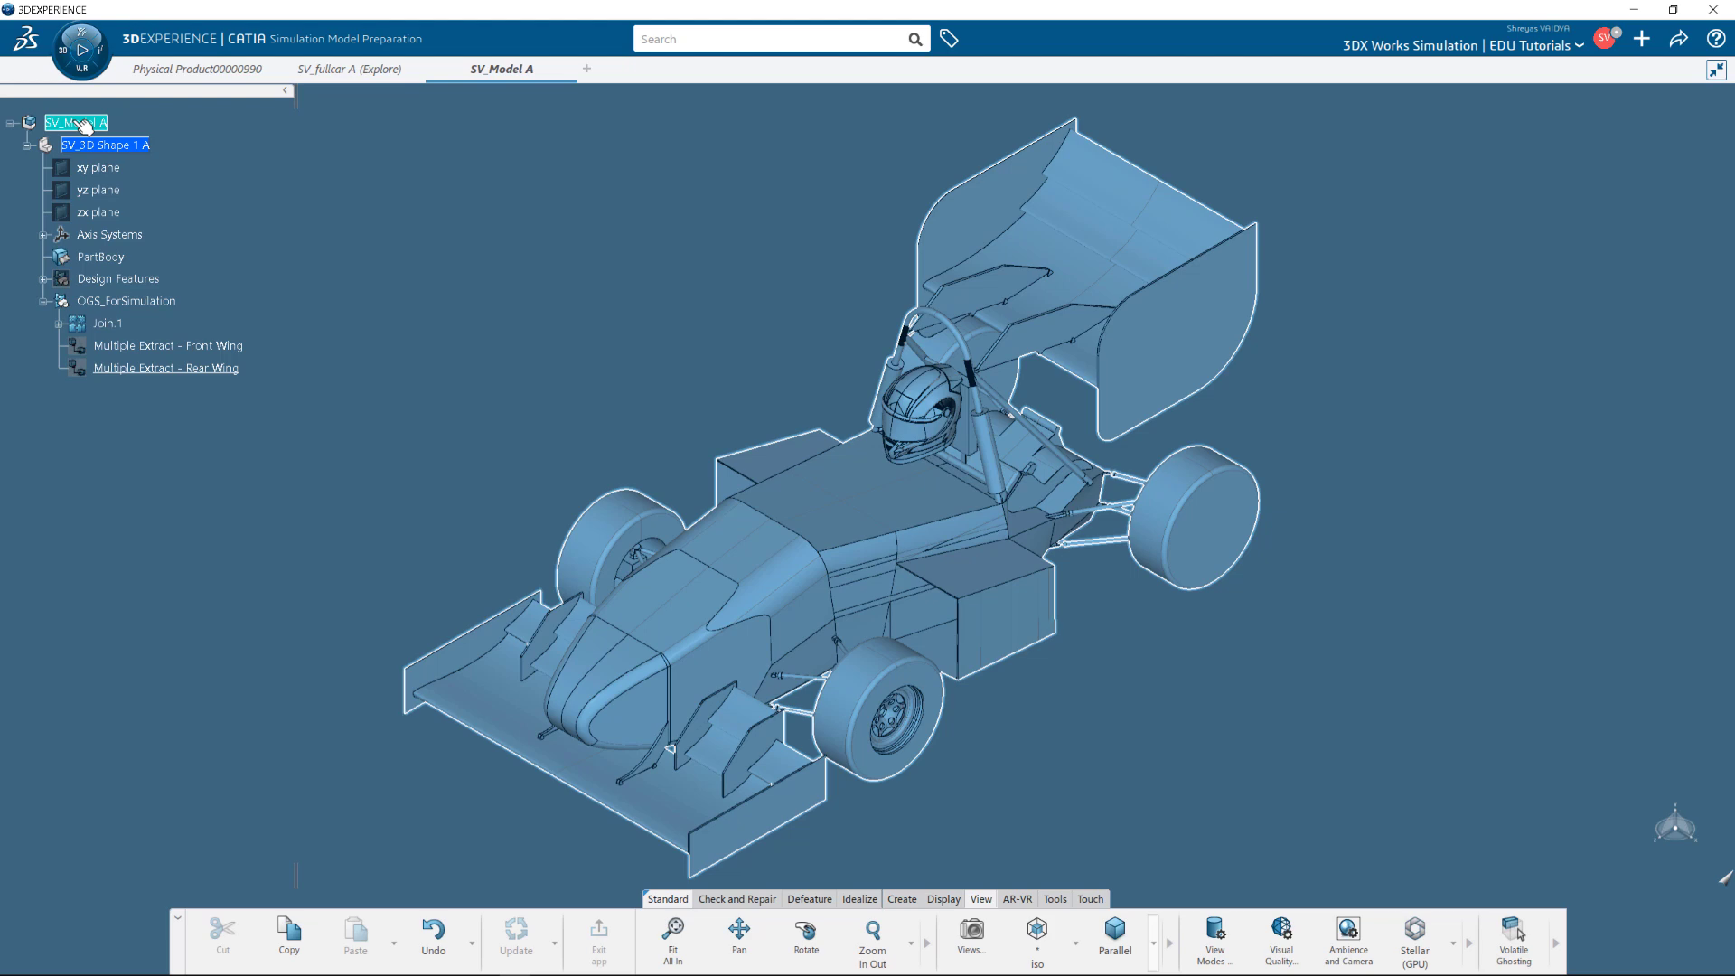
Insert a Finite Element Model representation under SV_Model A and expand it.
{"action": "double_click", "coordinate": [87, 124]}
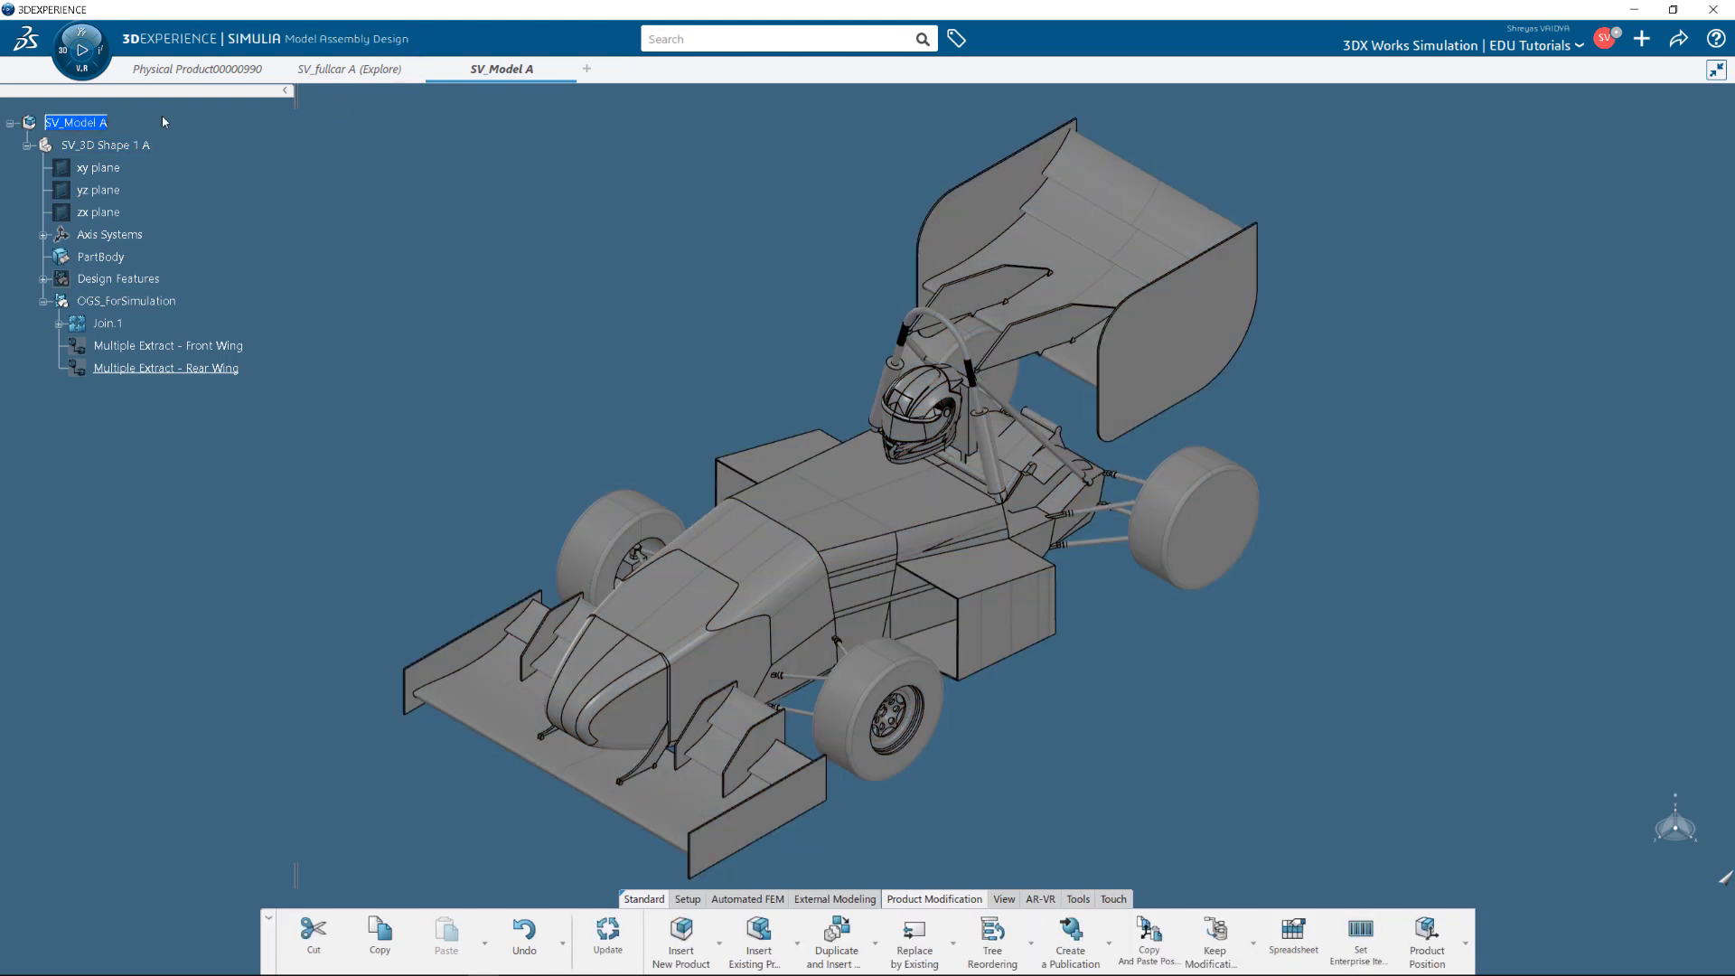
{"action": "right_click", "coordinate": [70, 124]}
{"action": "mouse_move", "coordinate": [192, 575]}
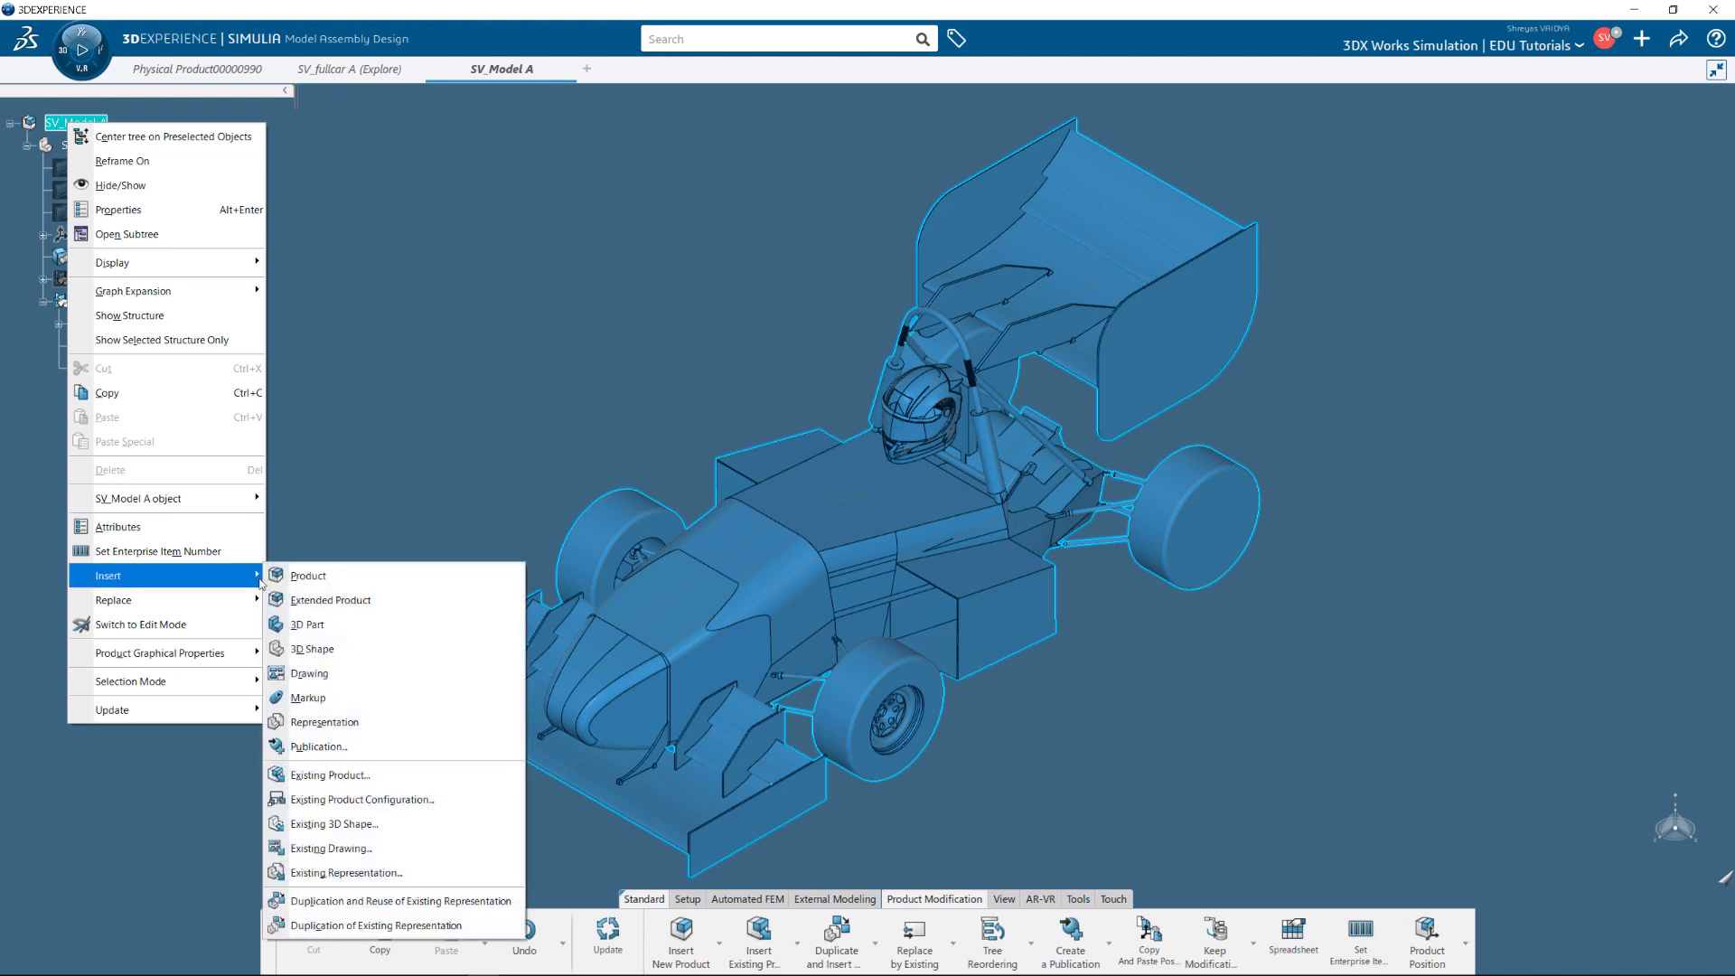
{"action": "left_click", "coordinate": [361, 723]}
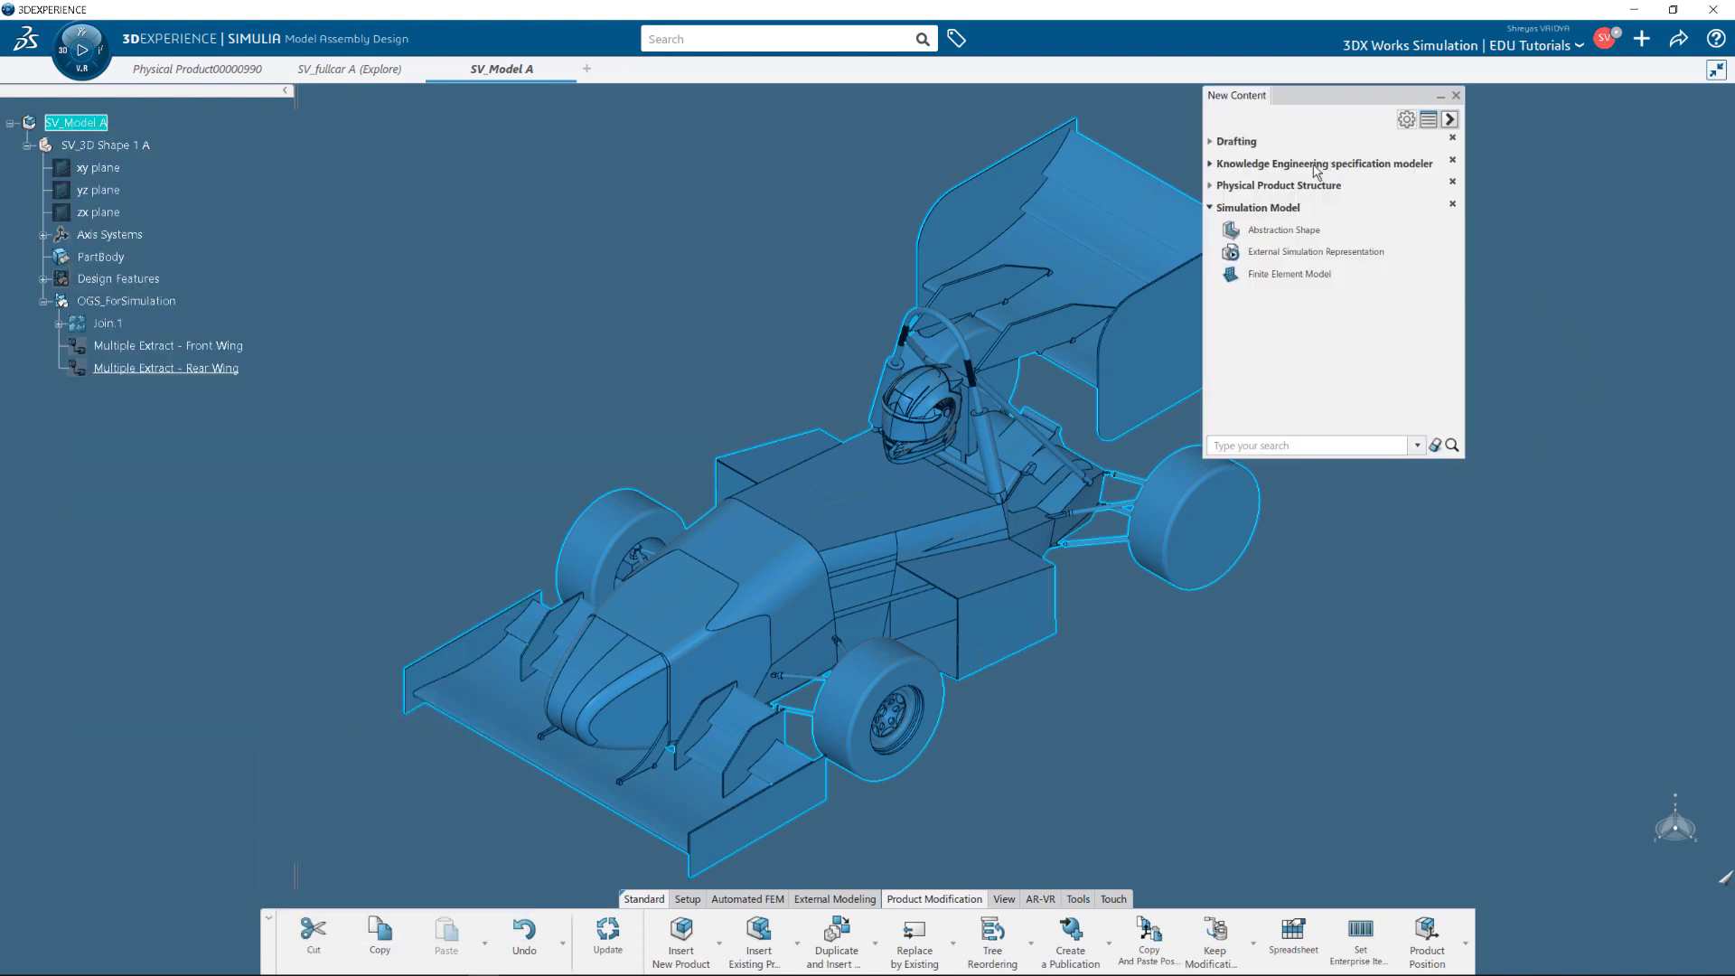
{"action": "left_click", "coordinate": [1304, 275]}
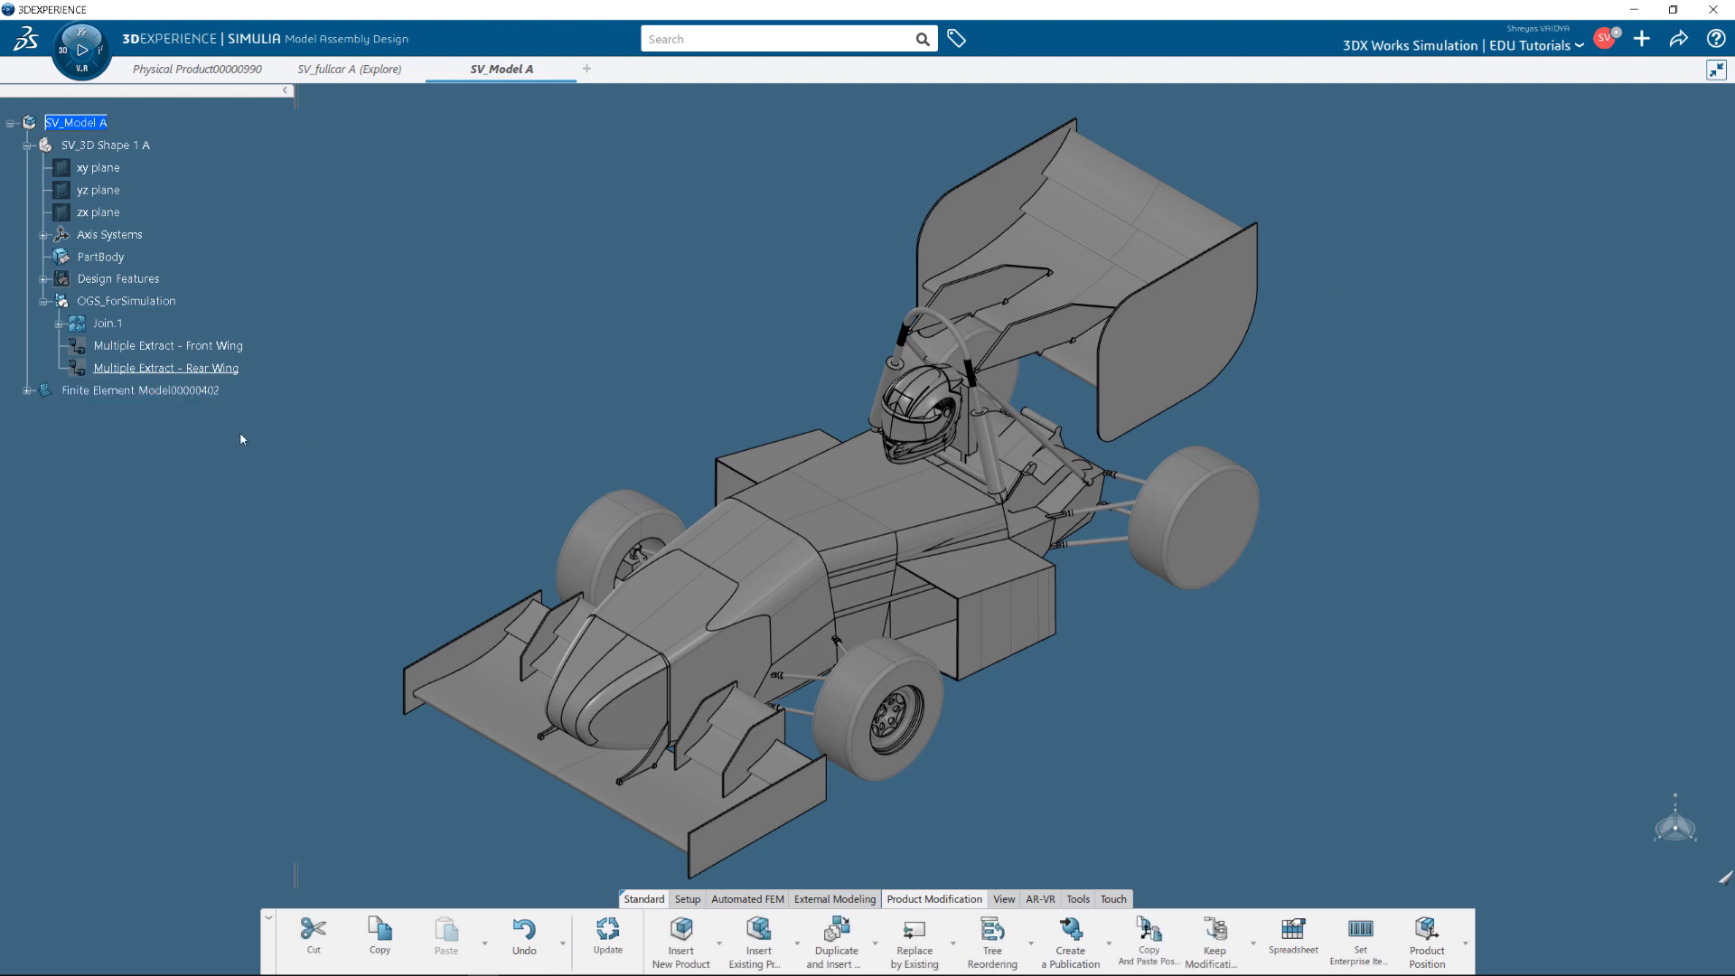
{"action": "left_click", "coordinate": [27, 393]}
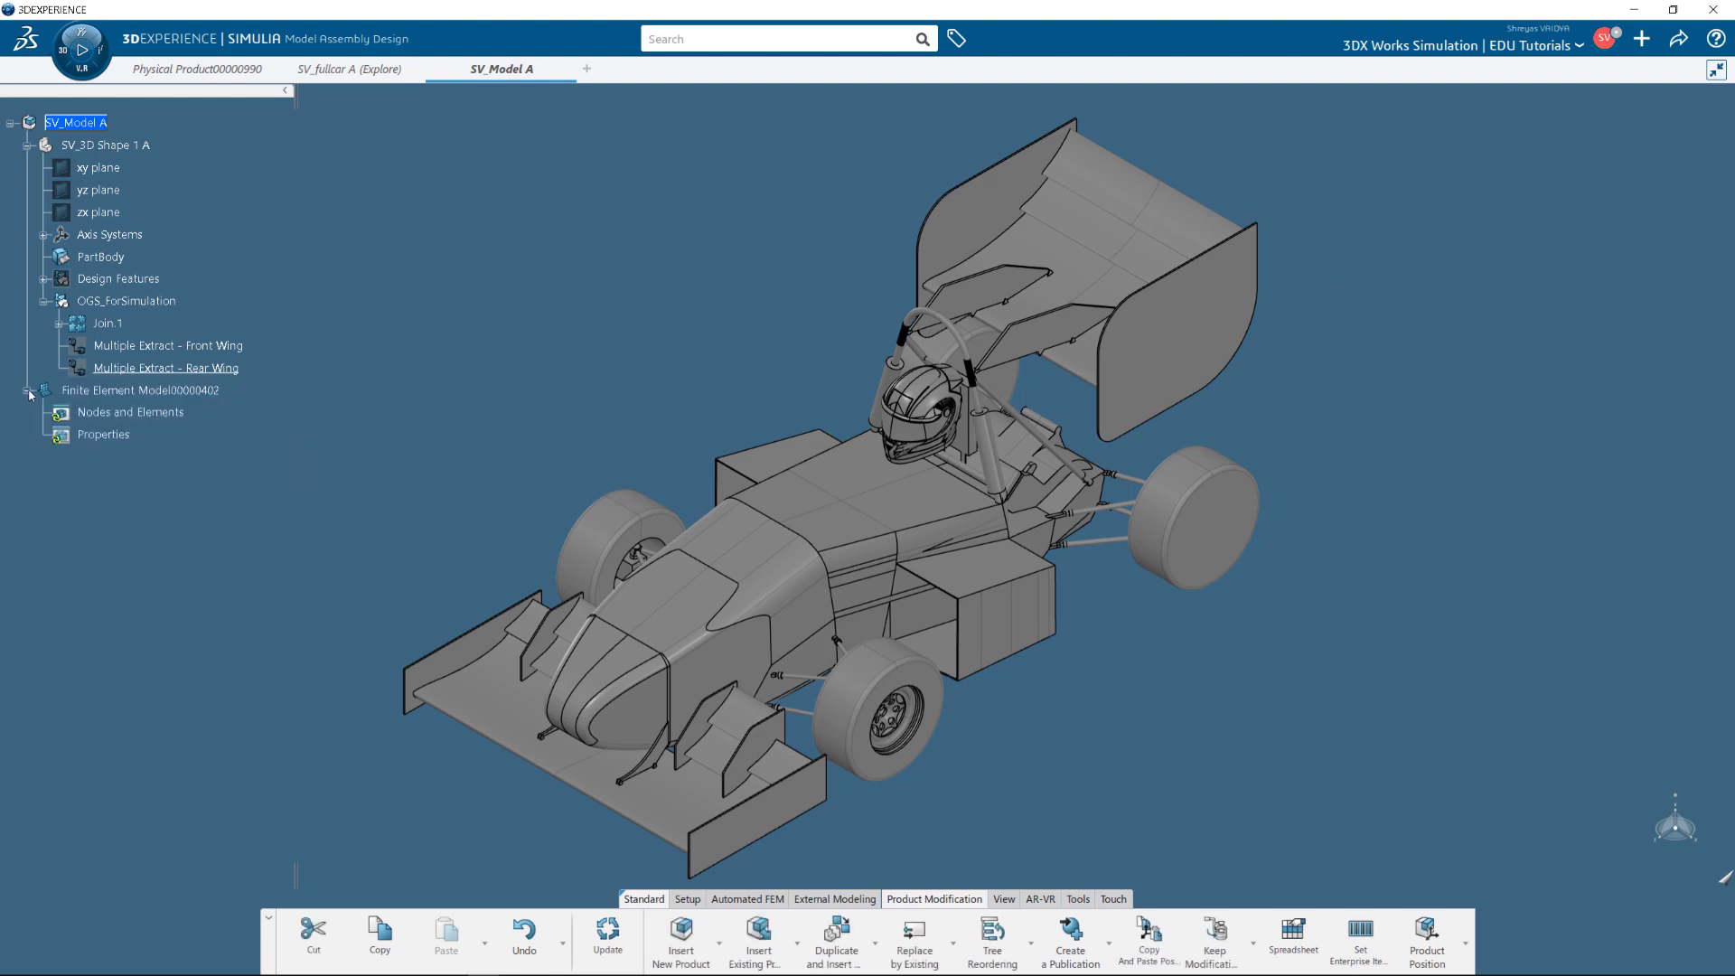
{"action": "left_click", "coordinate": [178, 393]}
Launch the Fluid Model Creation app by searching 'fluid' in the Compass.
{"action": "left_click", "coordinate": [97, 77]}
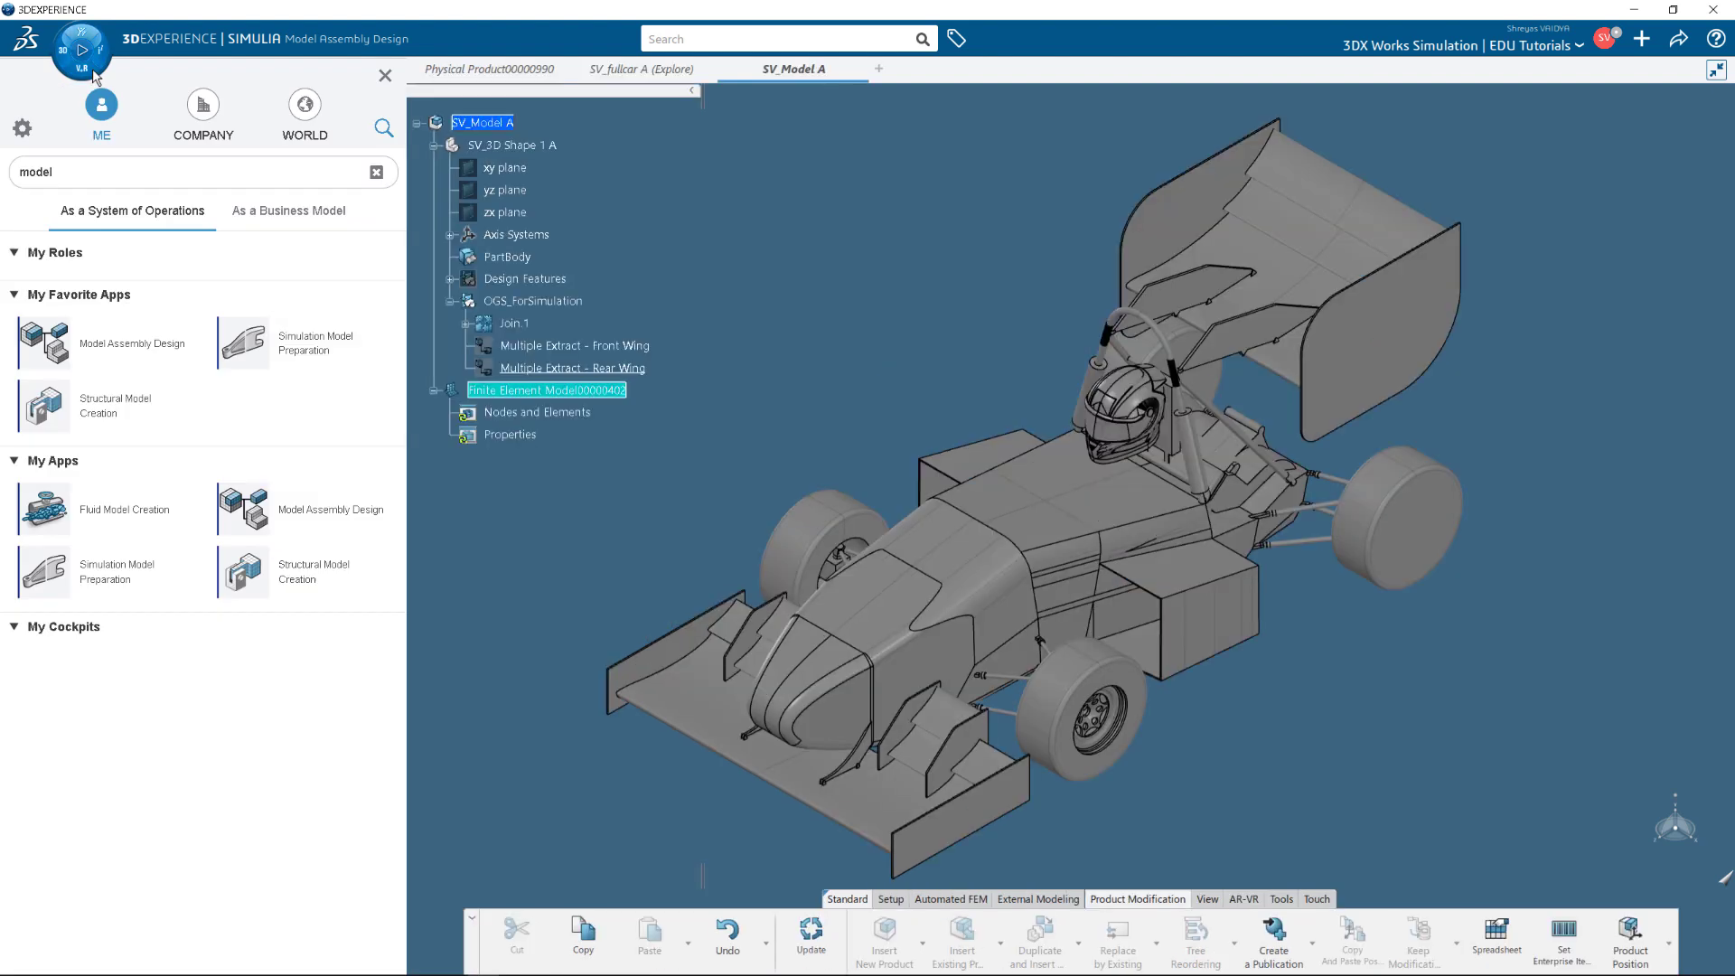
{"action": "left_click", "coordinate": [16, 178]}
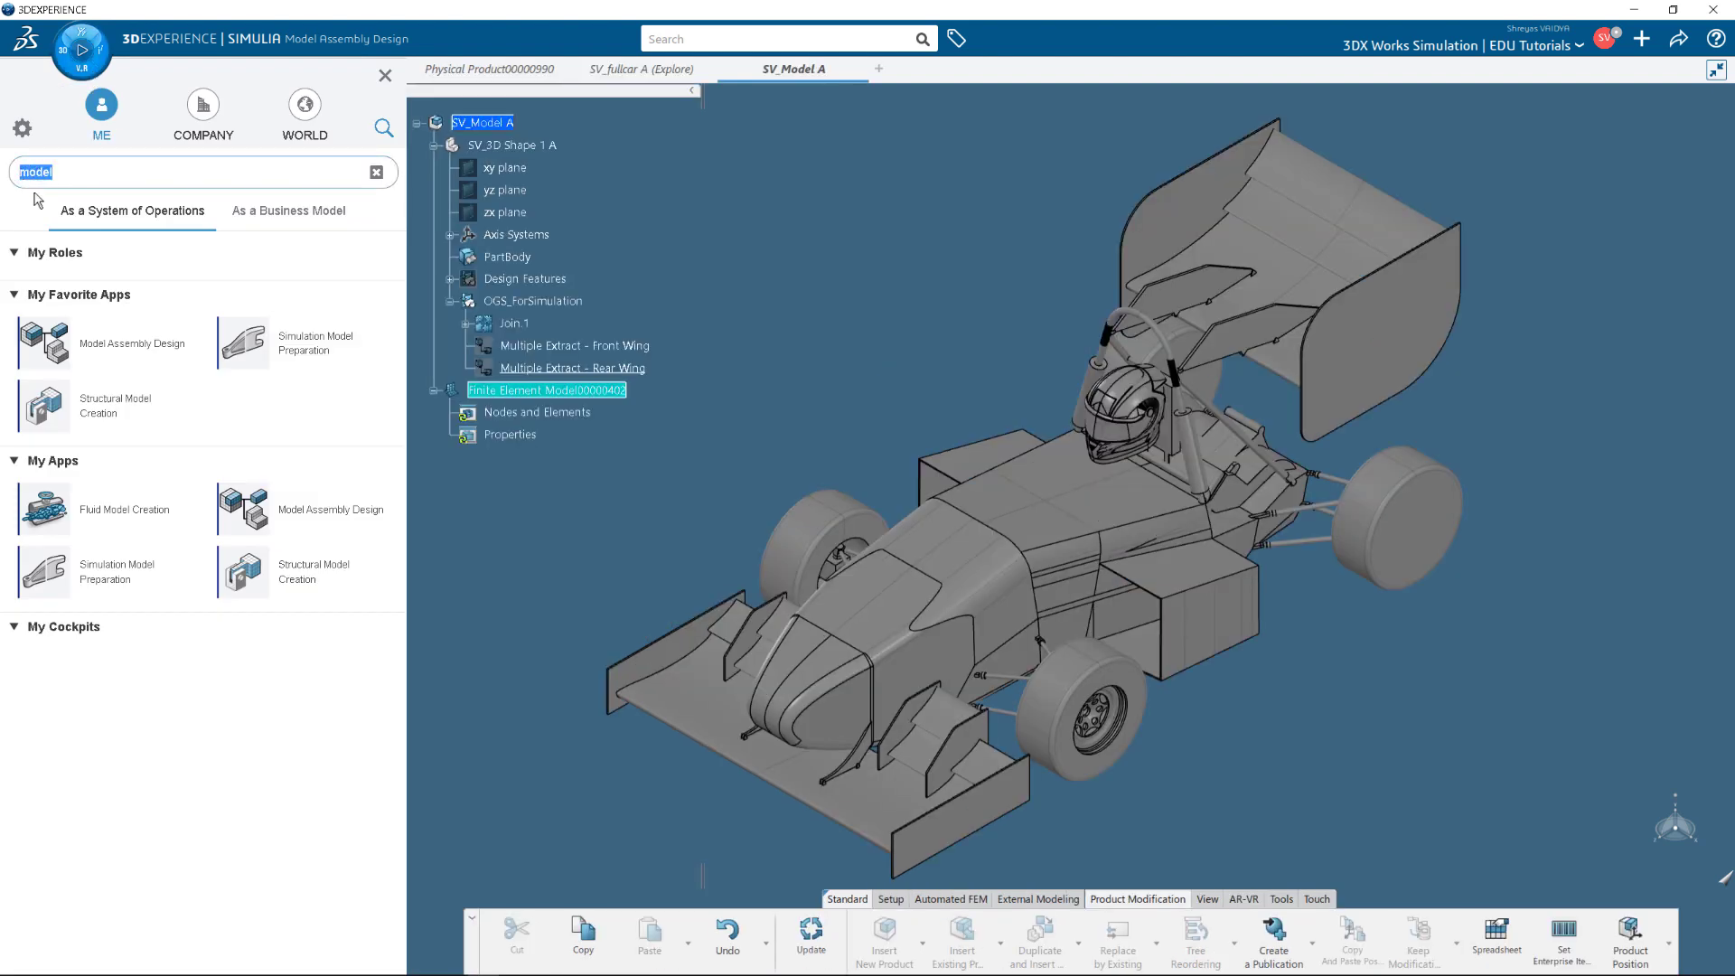
{"action": "type", "text": "fluid"}
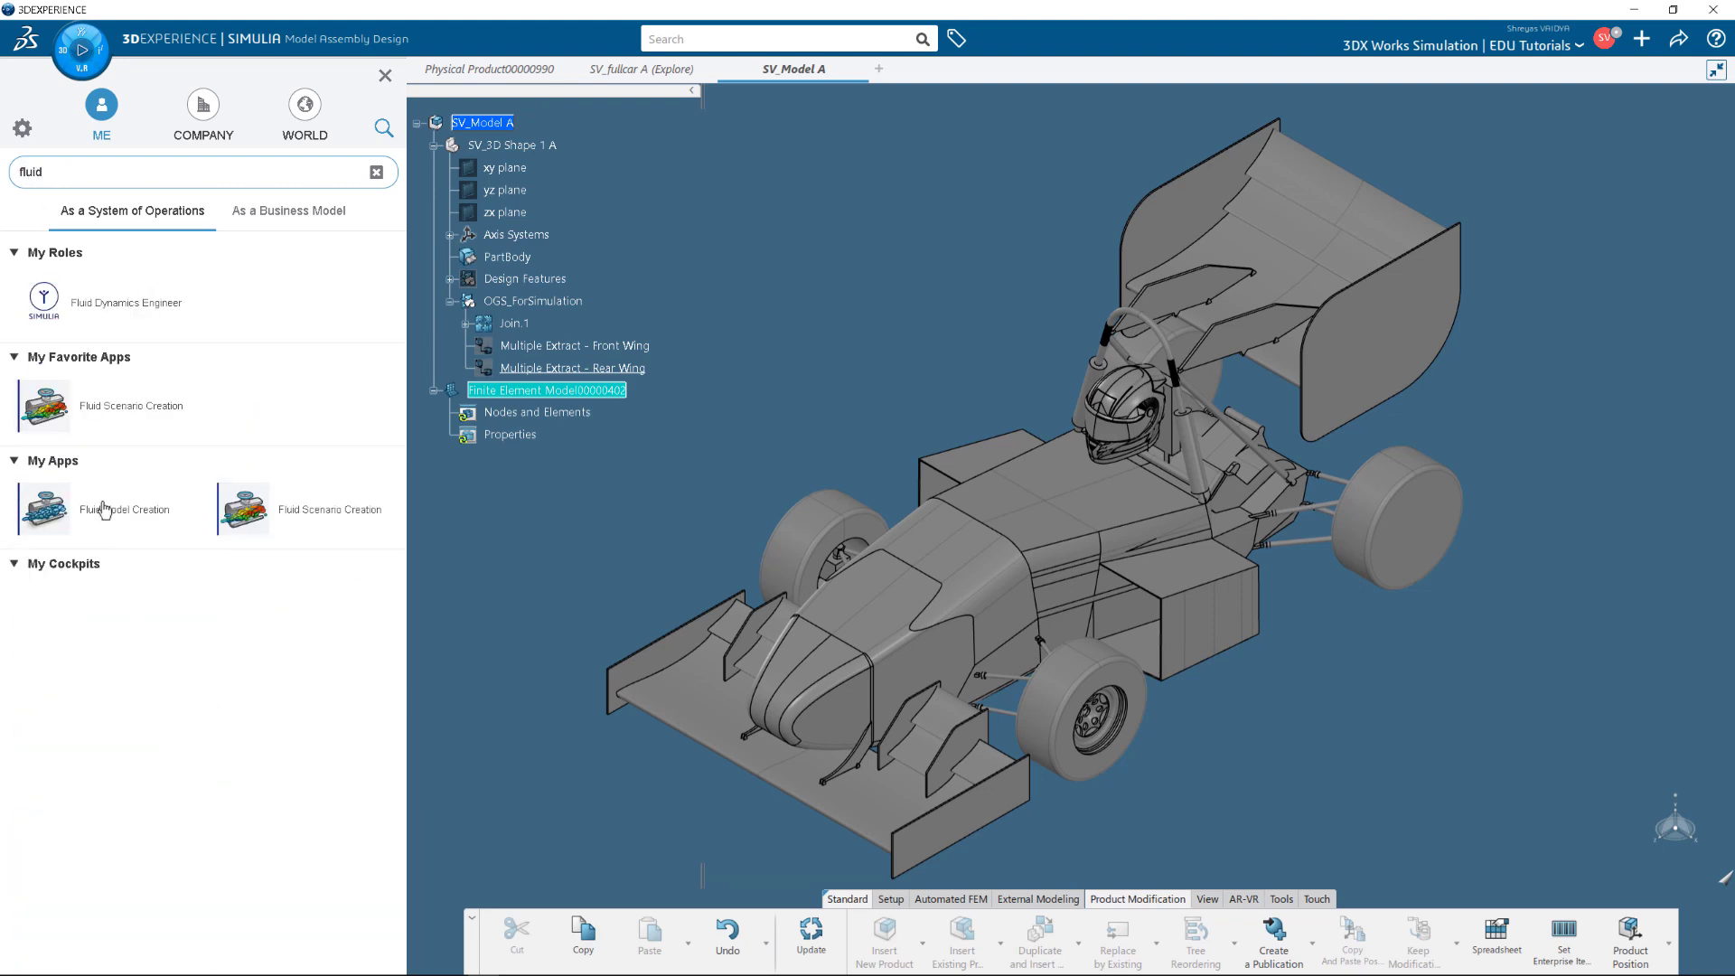
{"action": "left_click", "coordinate": [51, 531]}
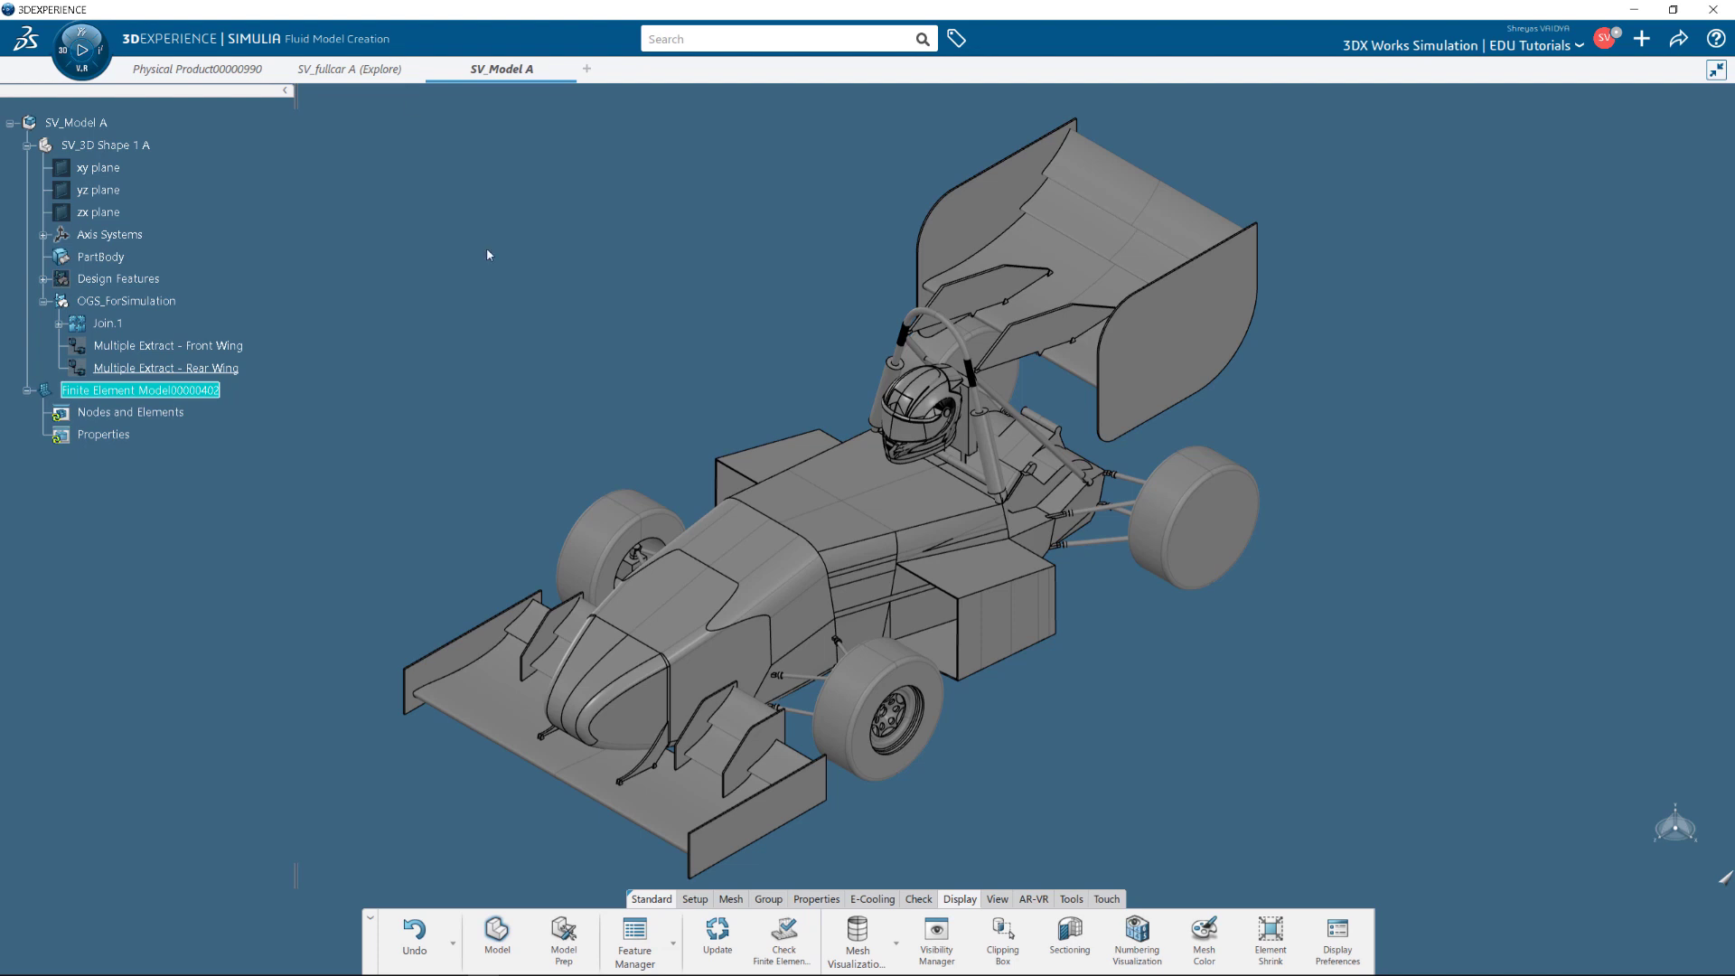
Accept SV_3D Shape 1 A as the contributing shape and review the contributing FEMs.
{"action": "left_click", "coordinate": [695, 899]}
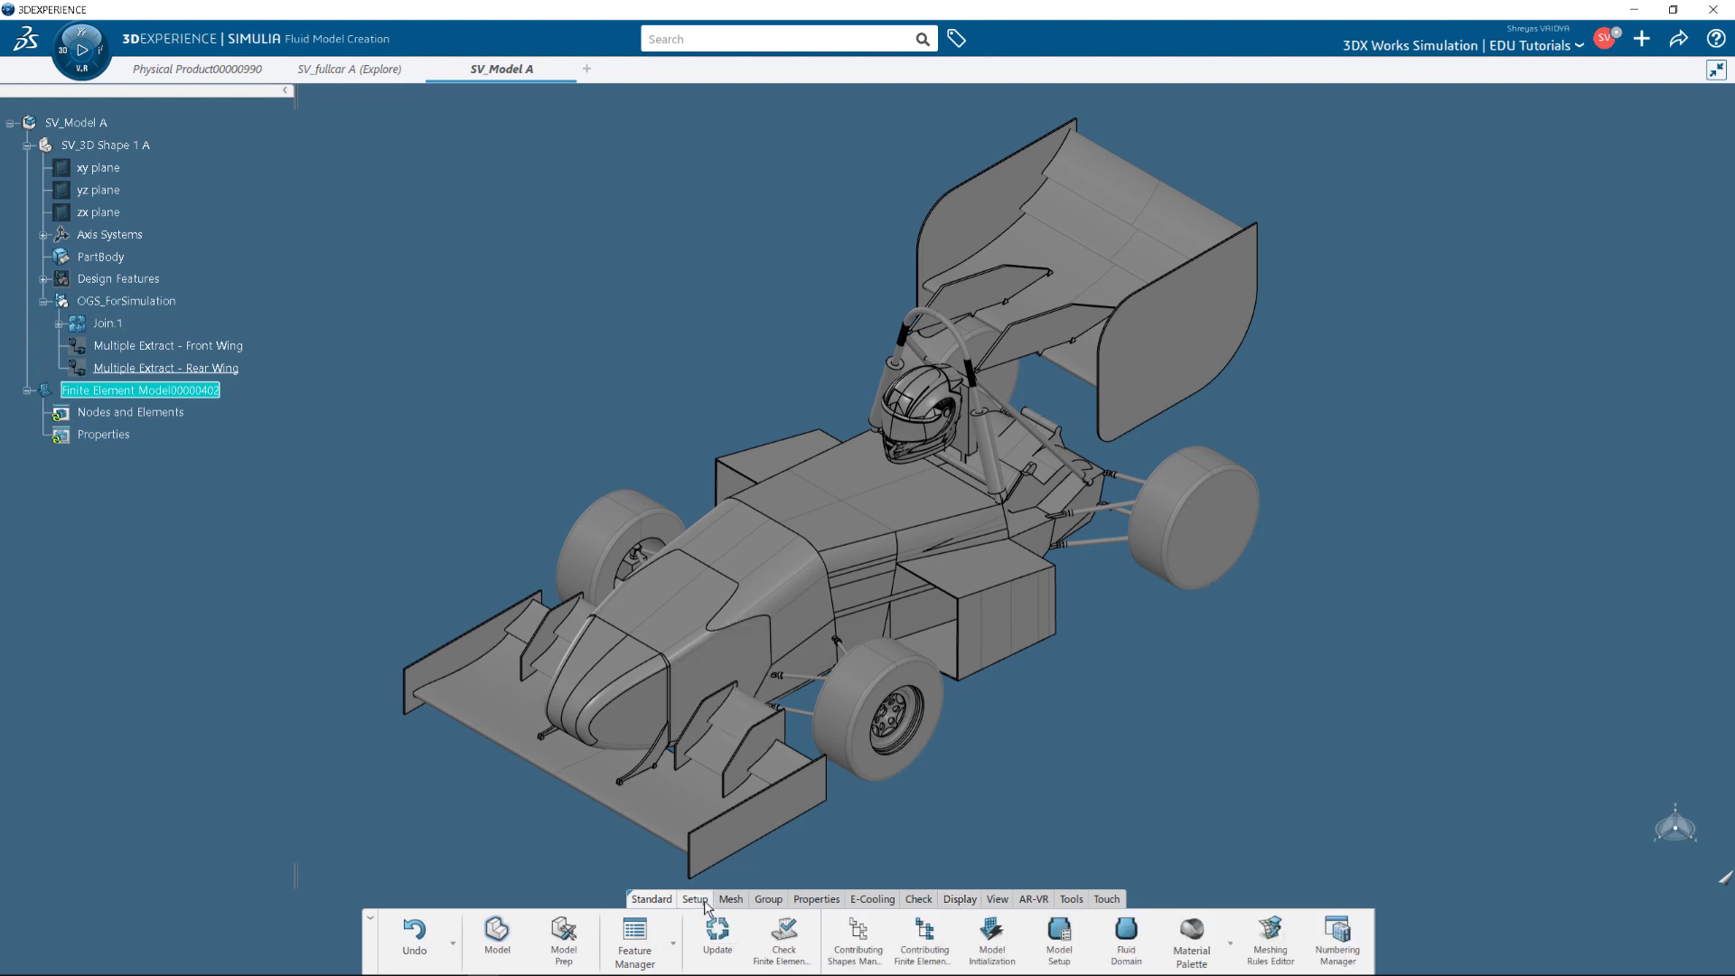
{"action": "left_click", "coordinate": [849, 939]}
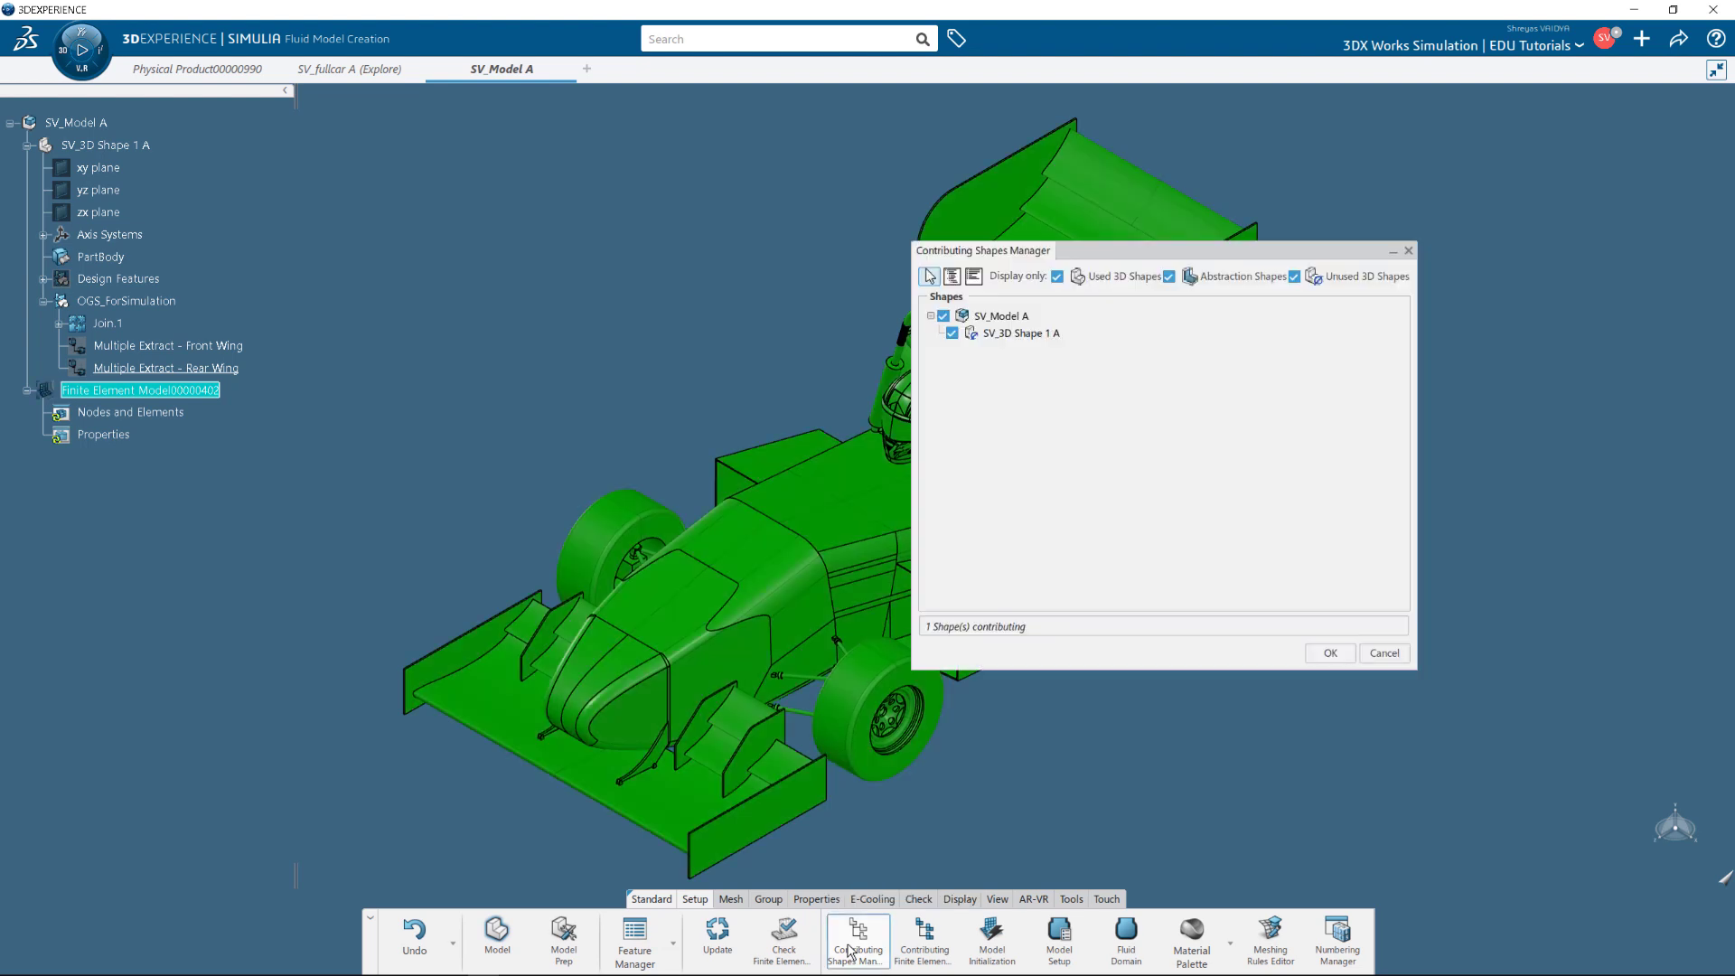
{"action": "left_click", "coordinate": [1330, 653]}
{"action": "left_click", "coordinate": [924, 940]}
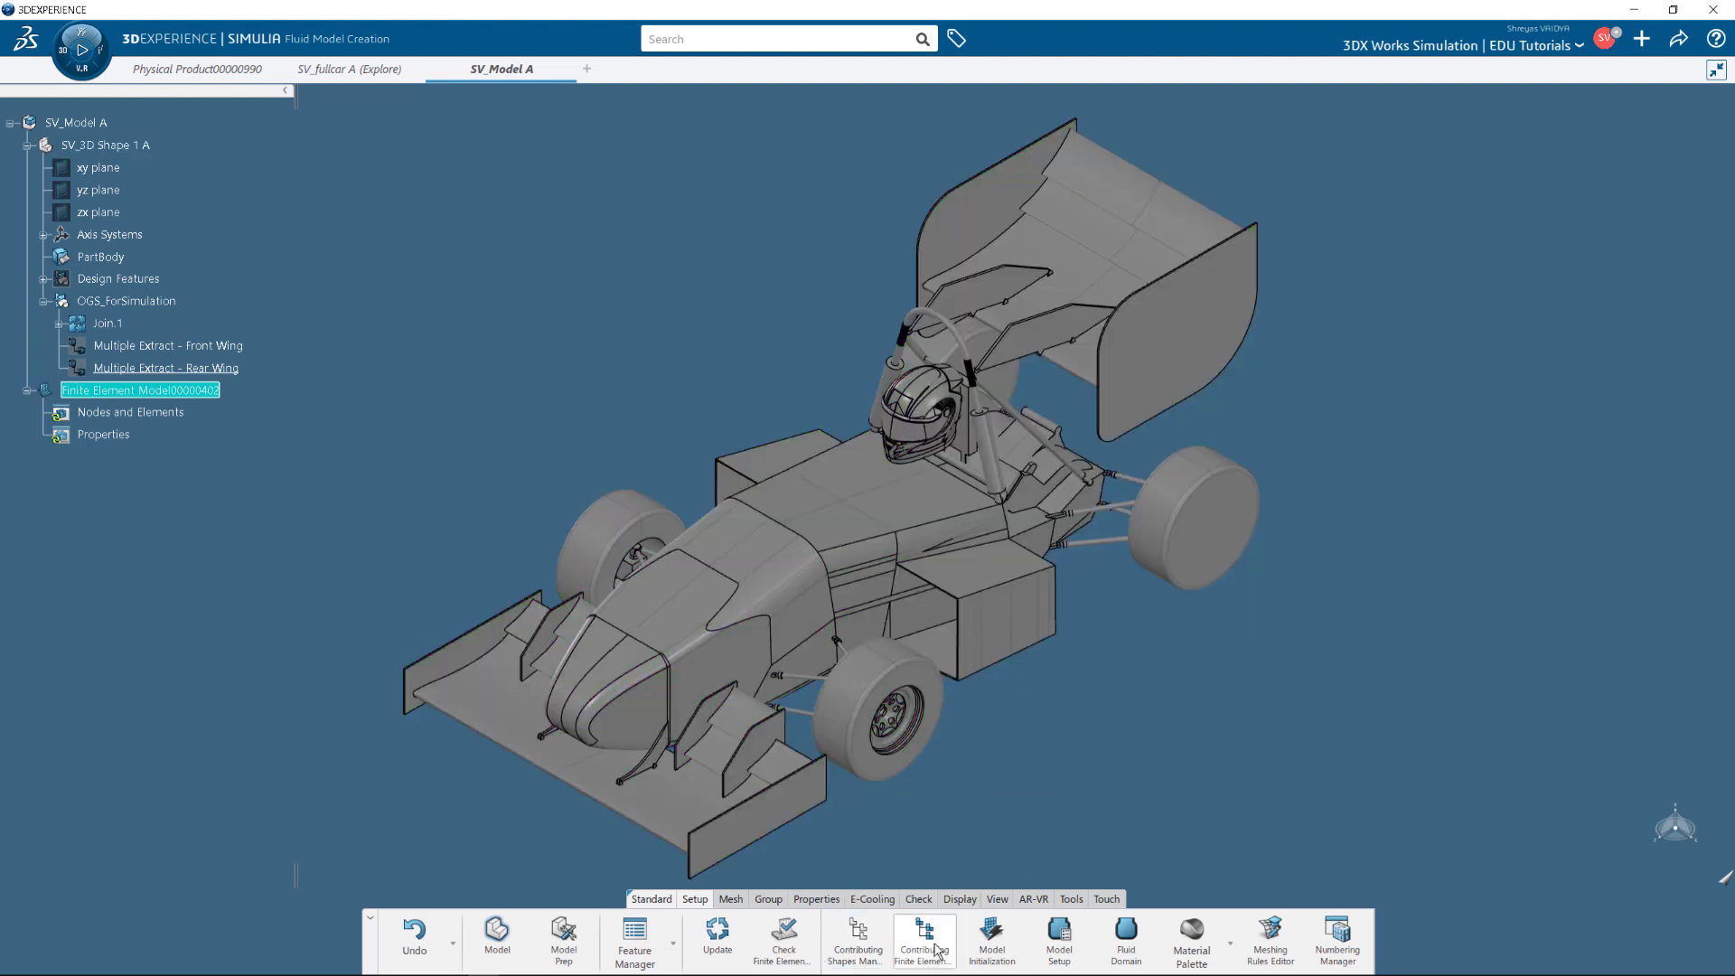
{"action": "left_click", "coordinate": [1345, 575]}
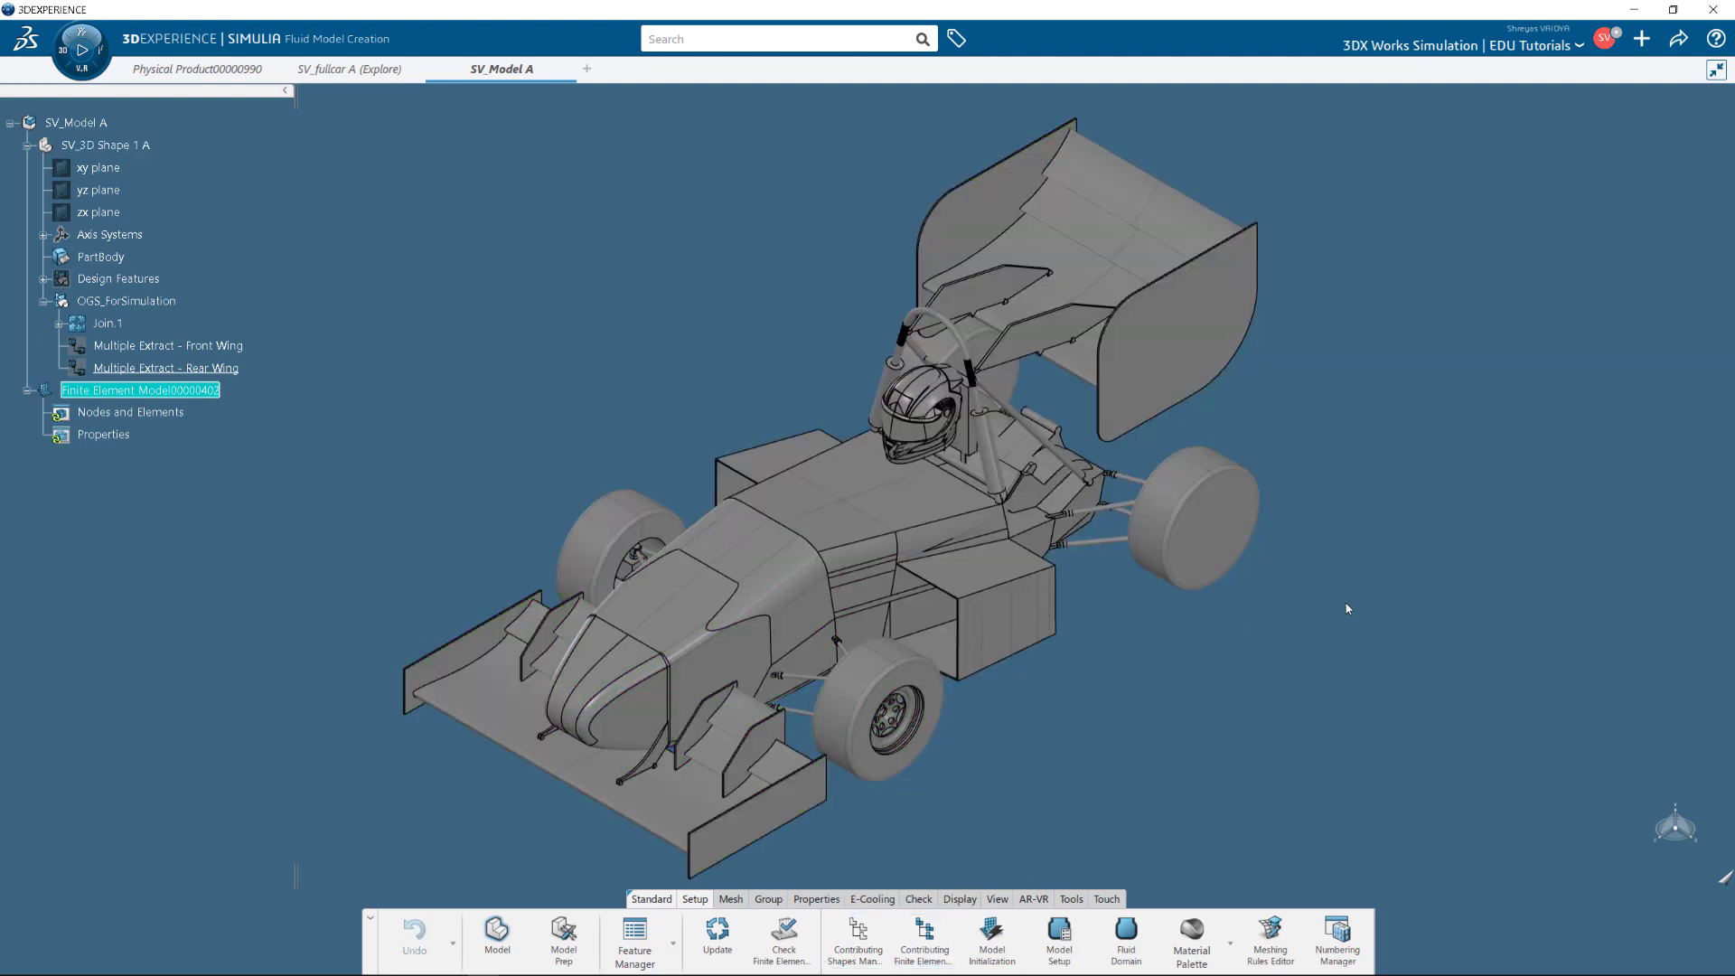
{"action": "left_click", "coordinate": [1125, 936]}
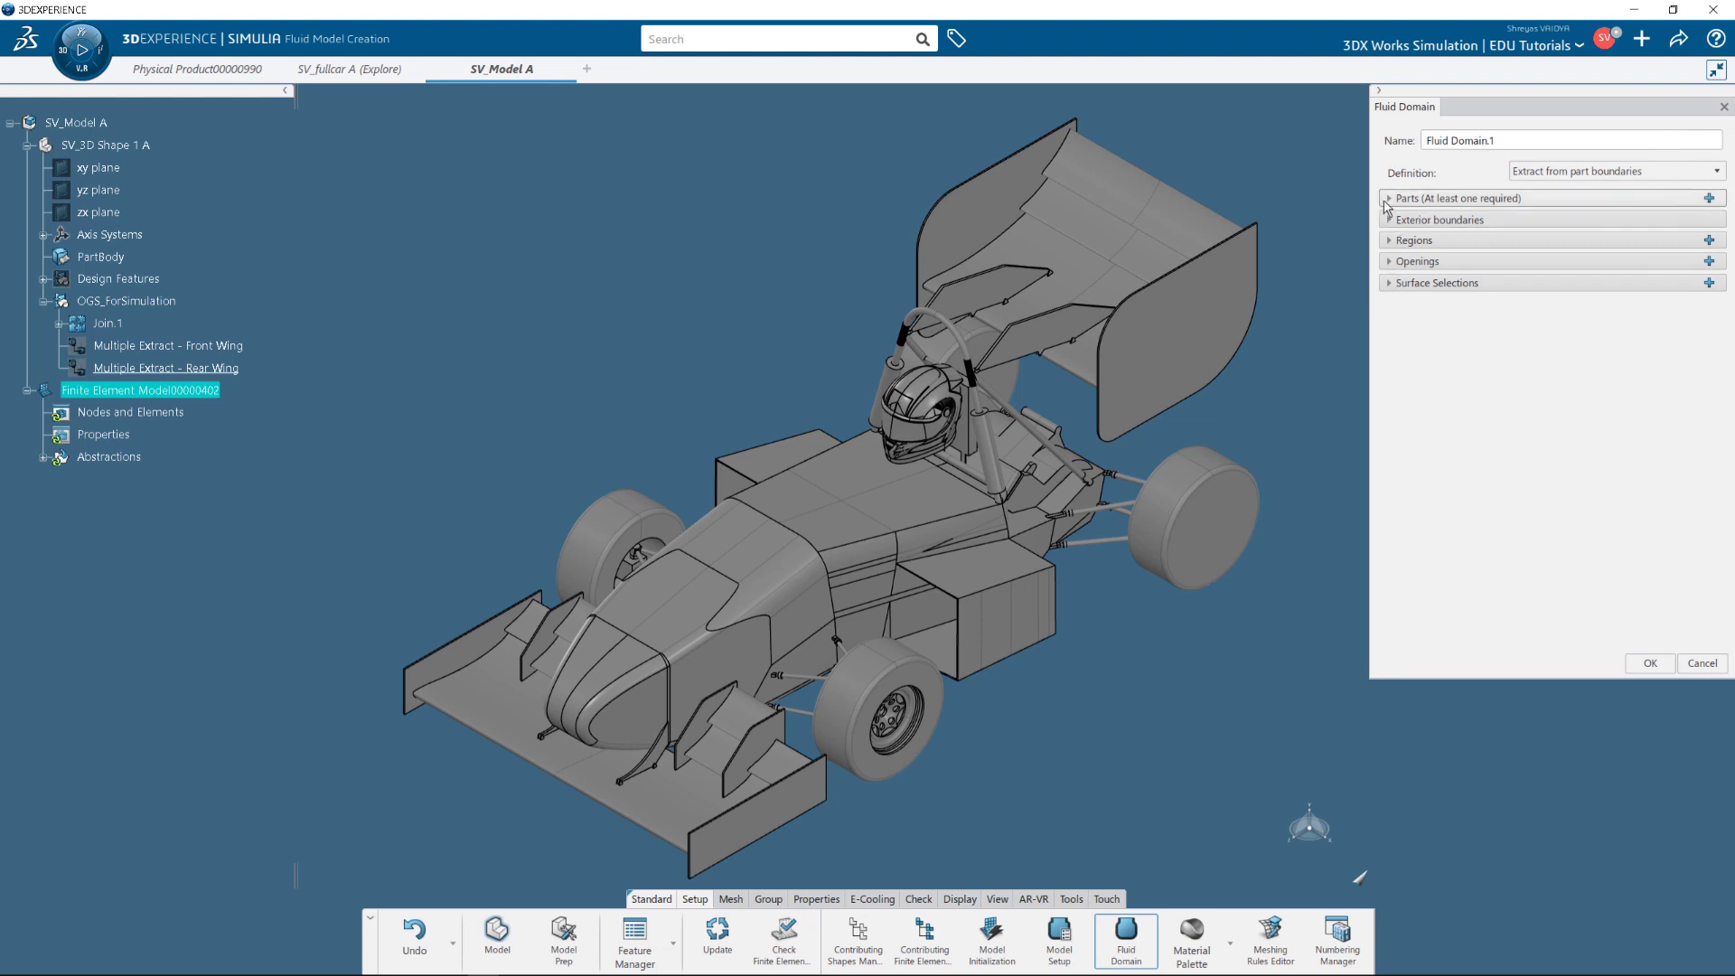
Keep 'Extract from part boundaries' and add Part.1 with Join.1 as its support.
{"action": "left_click", "coordinate": [1389, 199]}
{"action": "left_click", "coordinate": [1545, 172]}
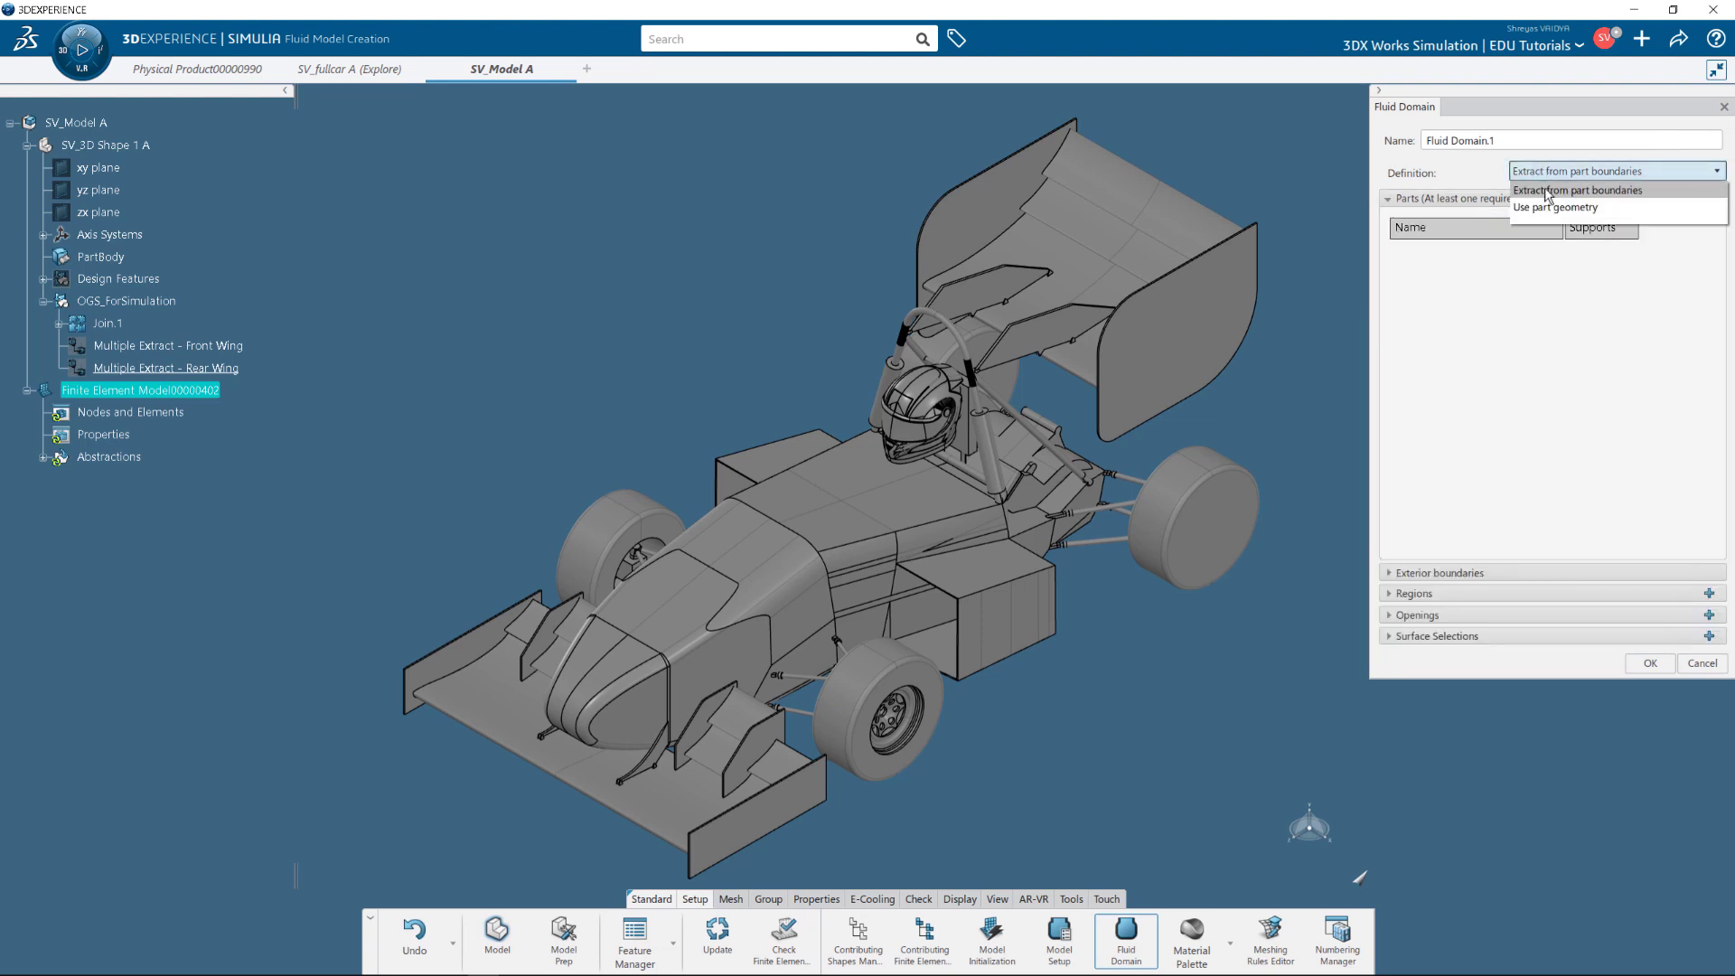
{"action": "left_click", "coordinate": [1547, 191]}
{"action": "left_click", "coordinate": [1709, 198]}
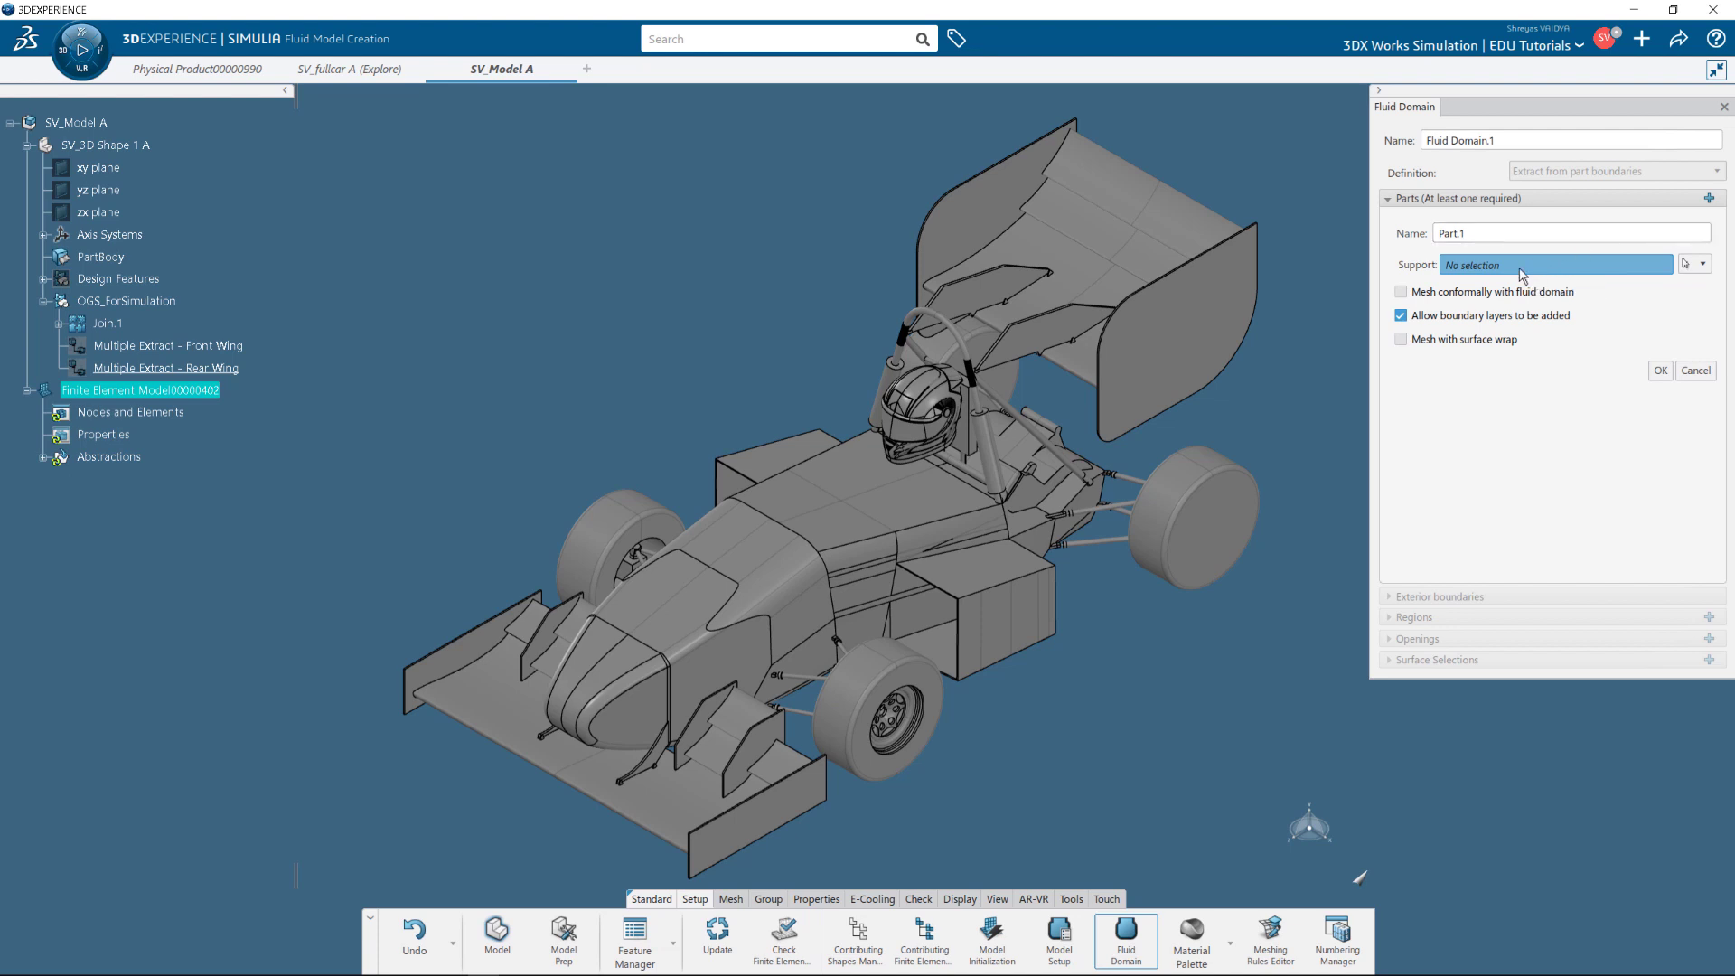
{"action": "left_click", "coordinate": [110, 324]}
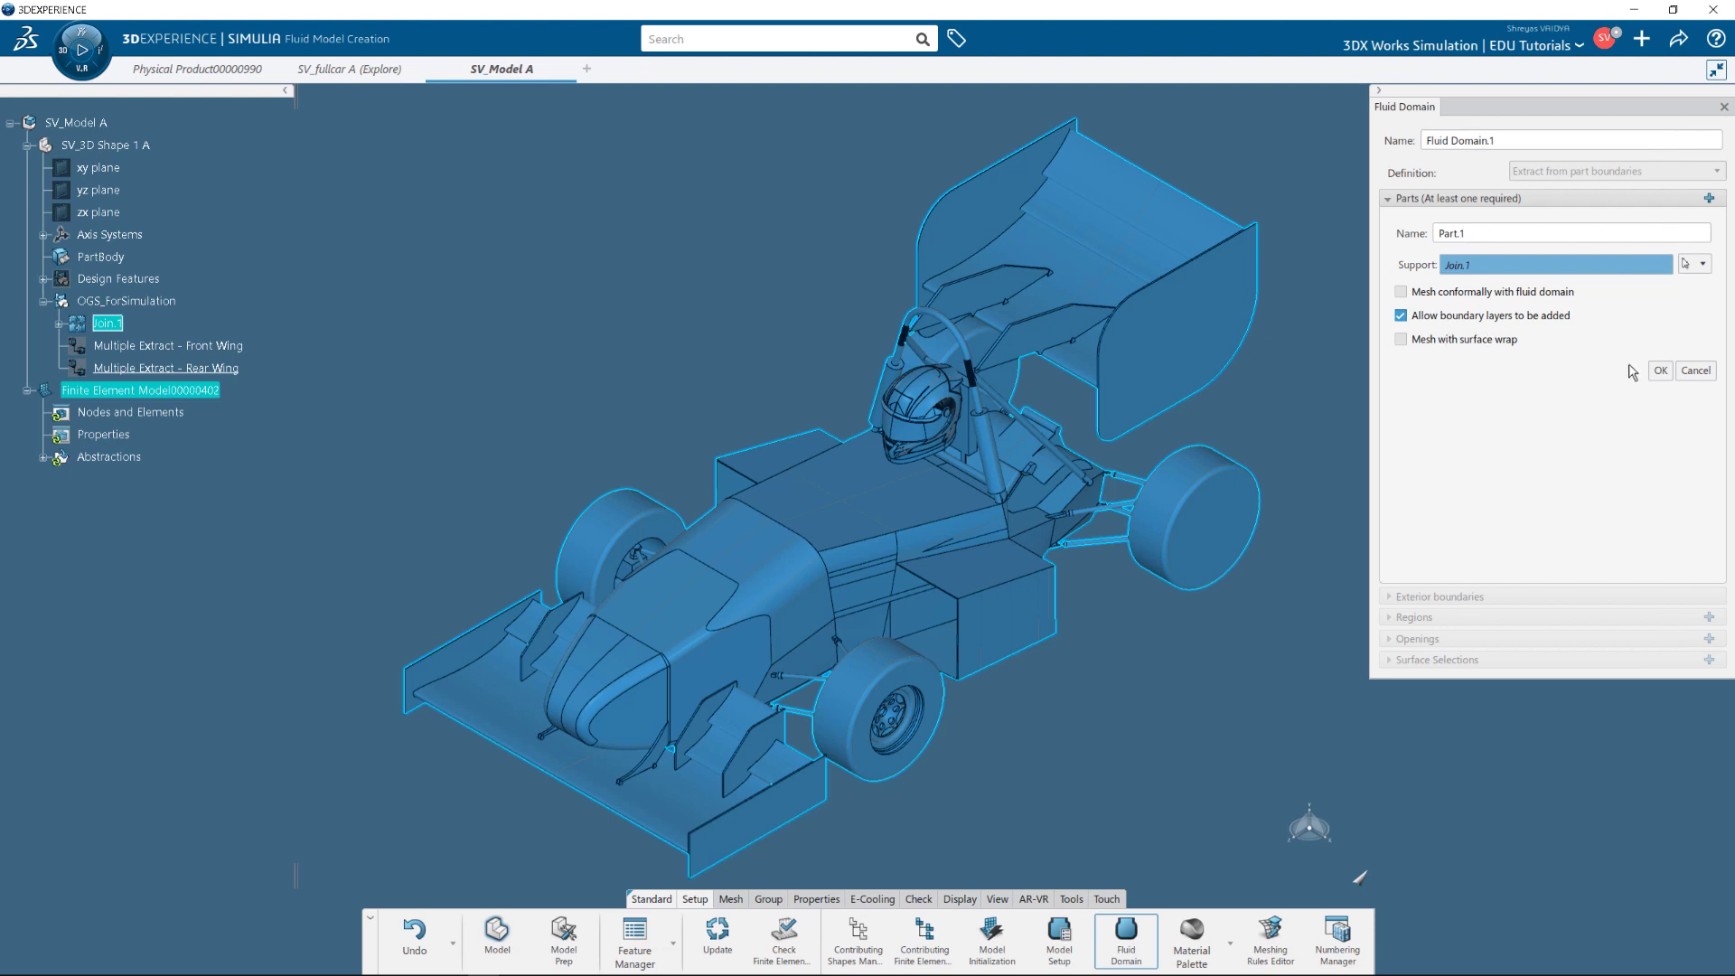
{"action": "left_click", "coordinate": [1658, 372]}
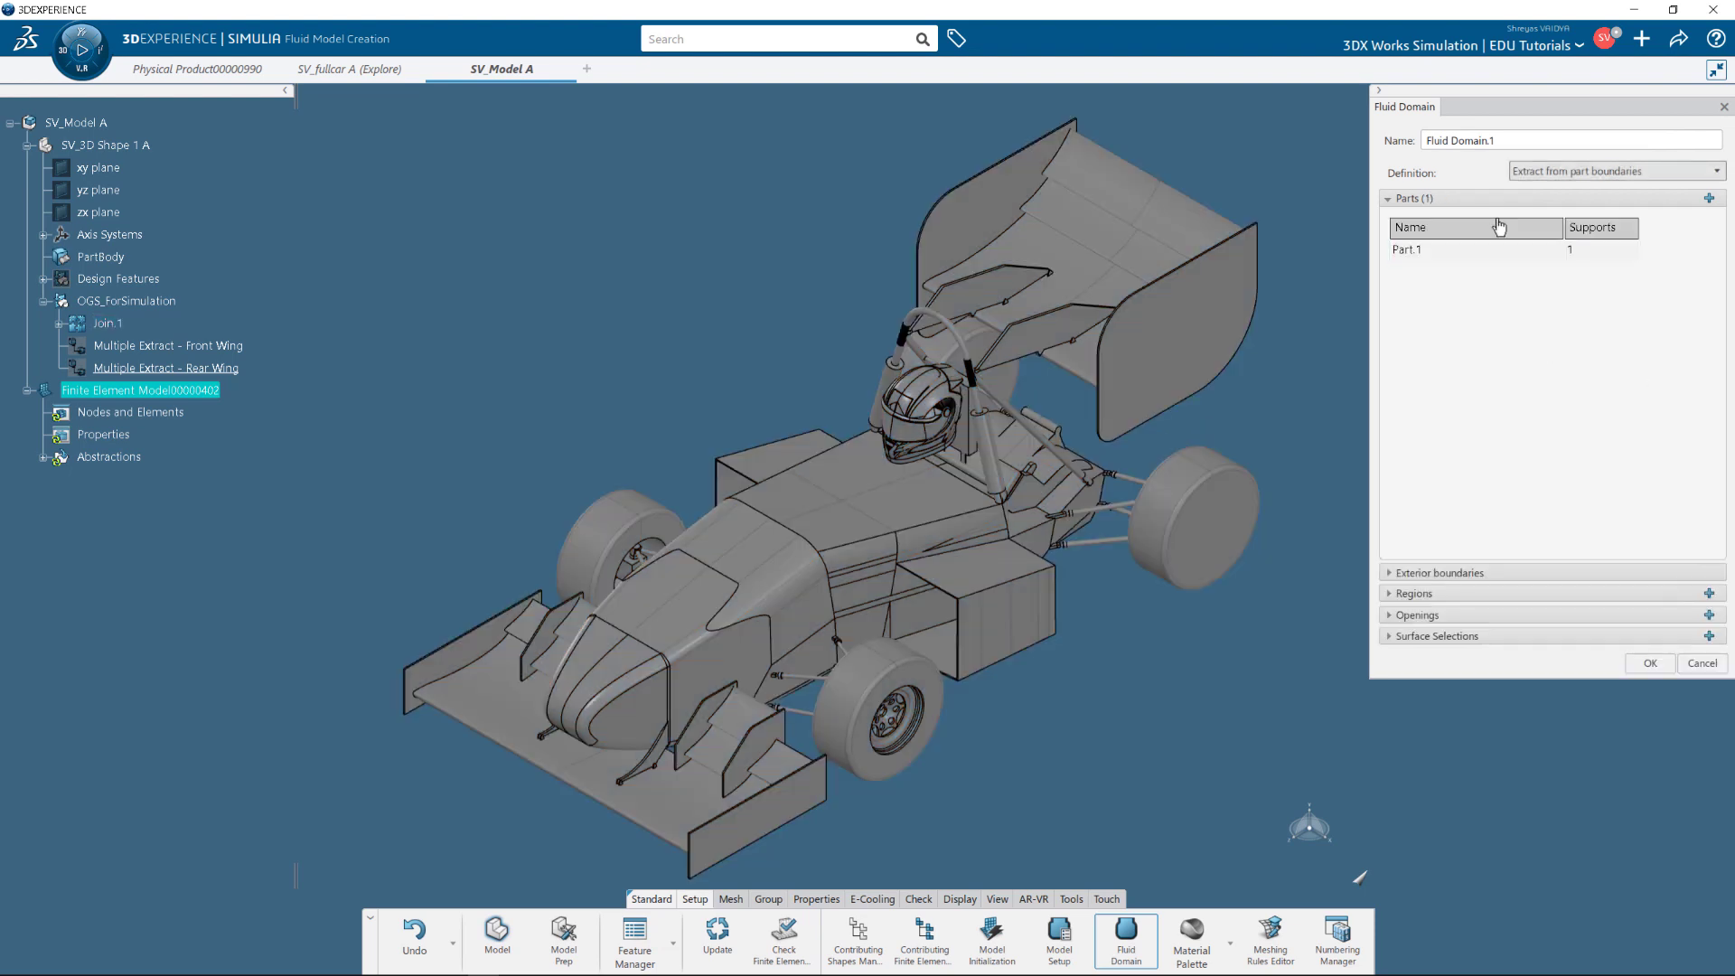
{"action": "left_click", "coordinate": [1445, 198]}
{"action": "left_click", "coordinate": [1482, 219]}
Set a bounding box spanning X −45.26–3000, Y 225–4000, Z −10000–4000 mm.
{"action": "left_click", "coordinate": [1518, 247]}
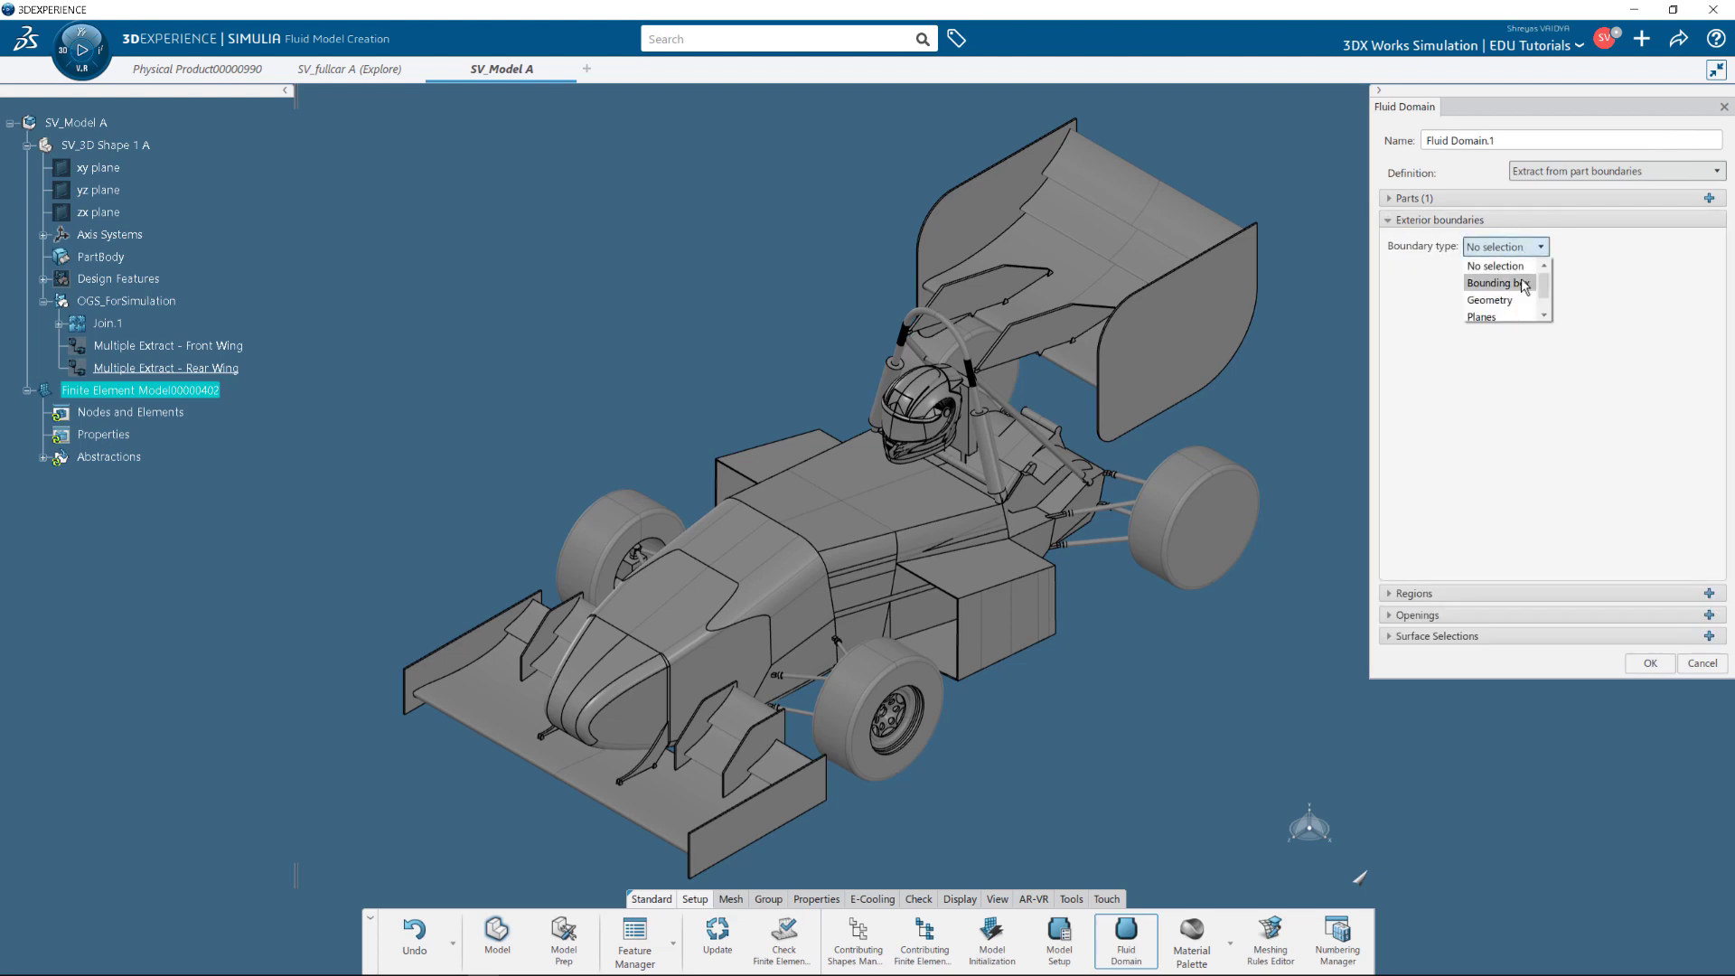
{"action": "left_click", "coordinate": [1525, 284]}
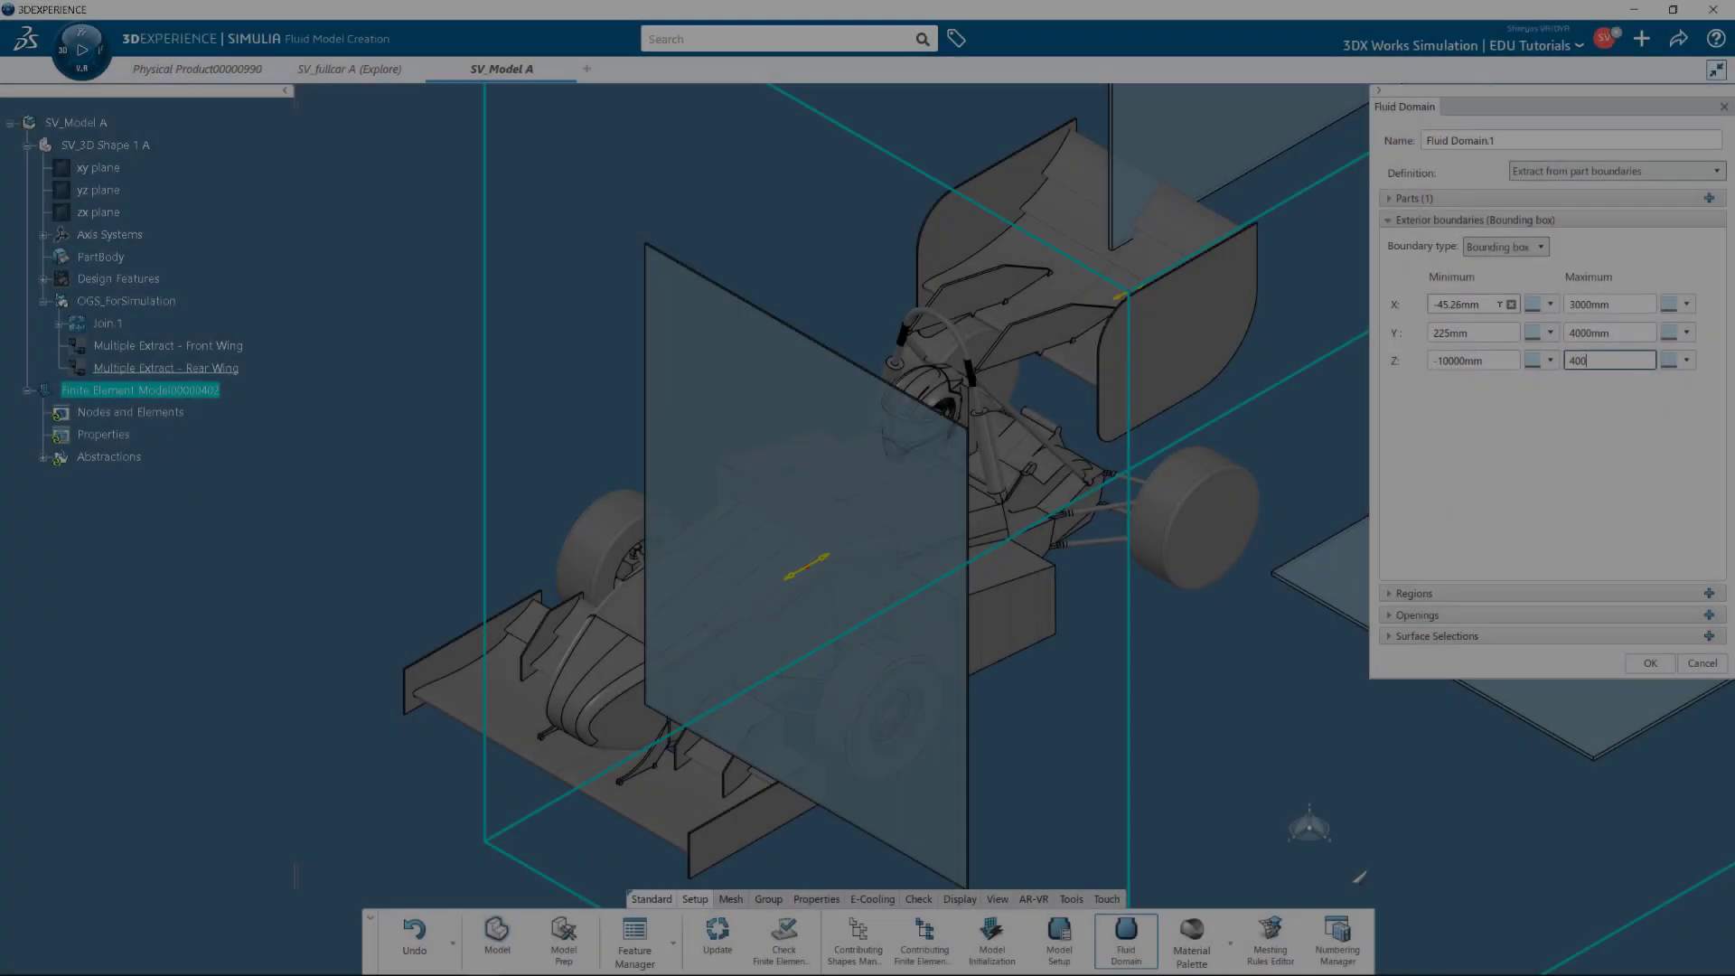
{"action": "type", "text": "000"}
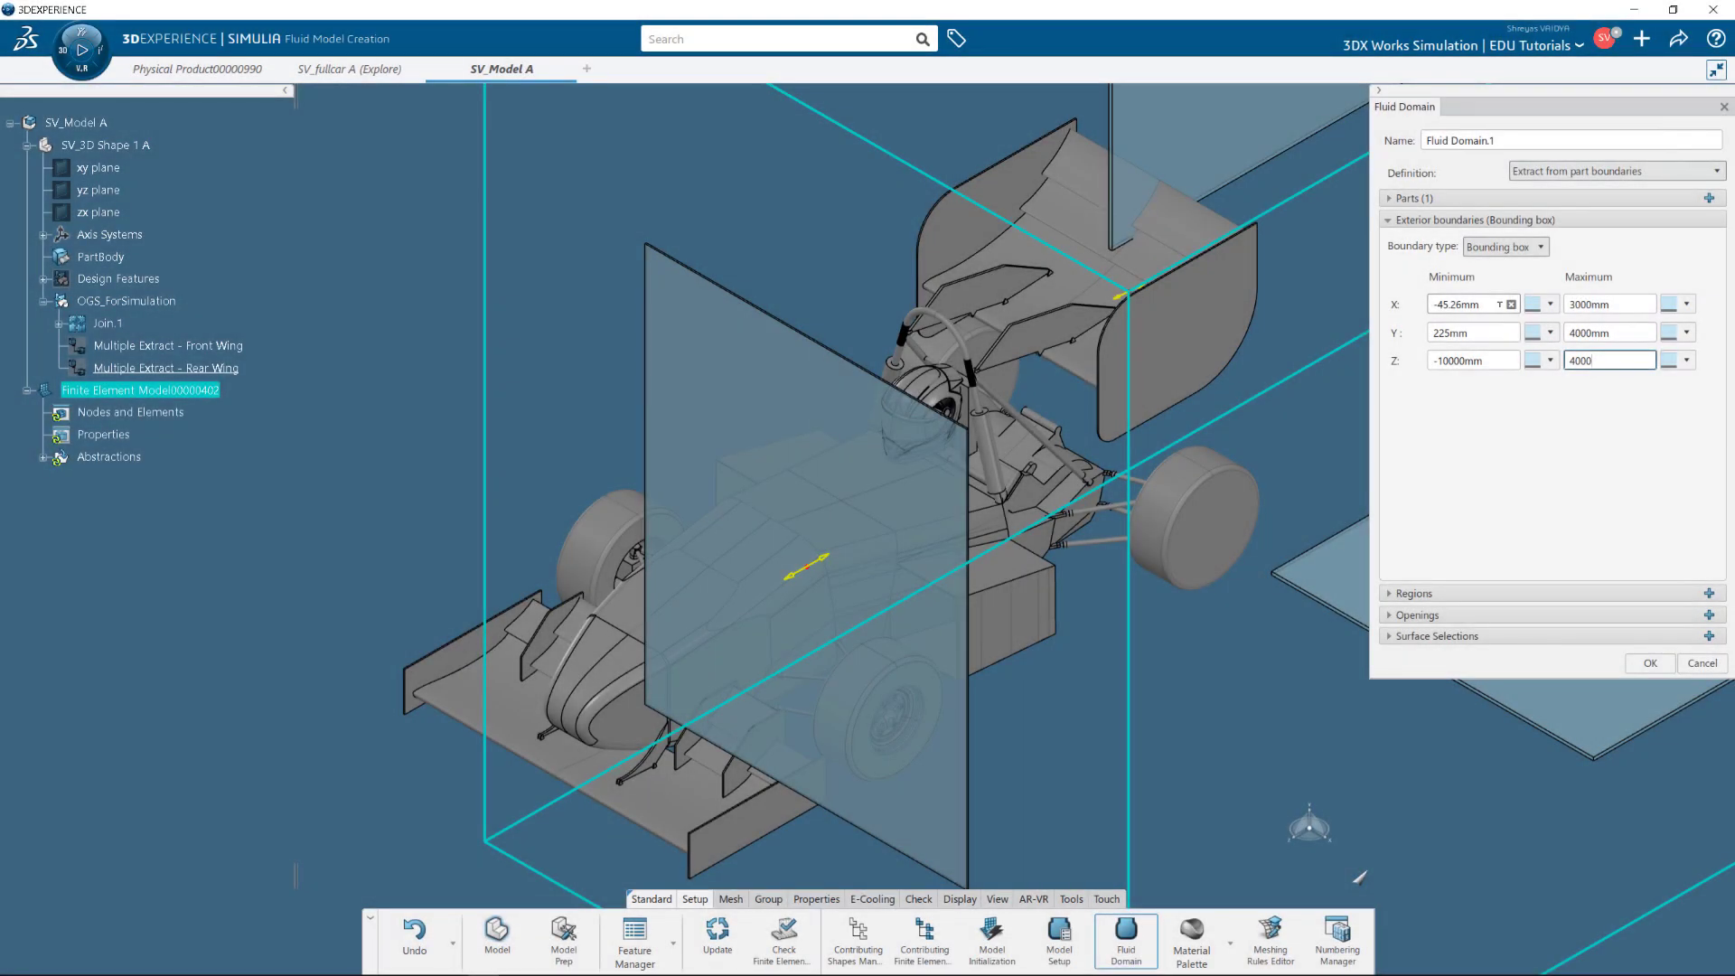
{"action": "key", "text": "Return"}
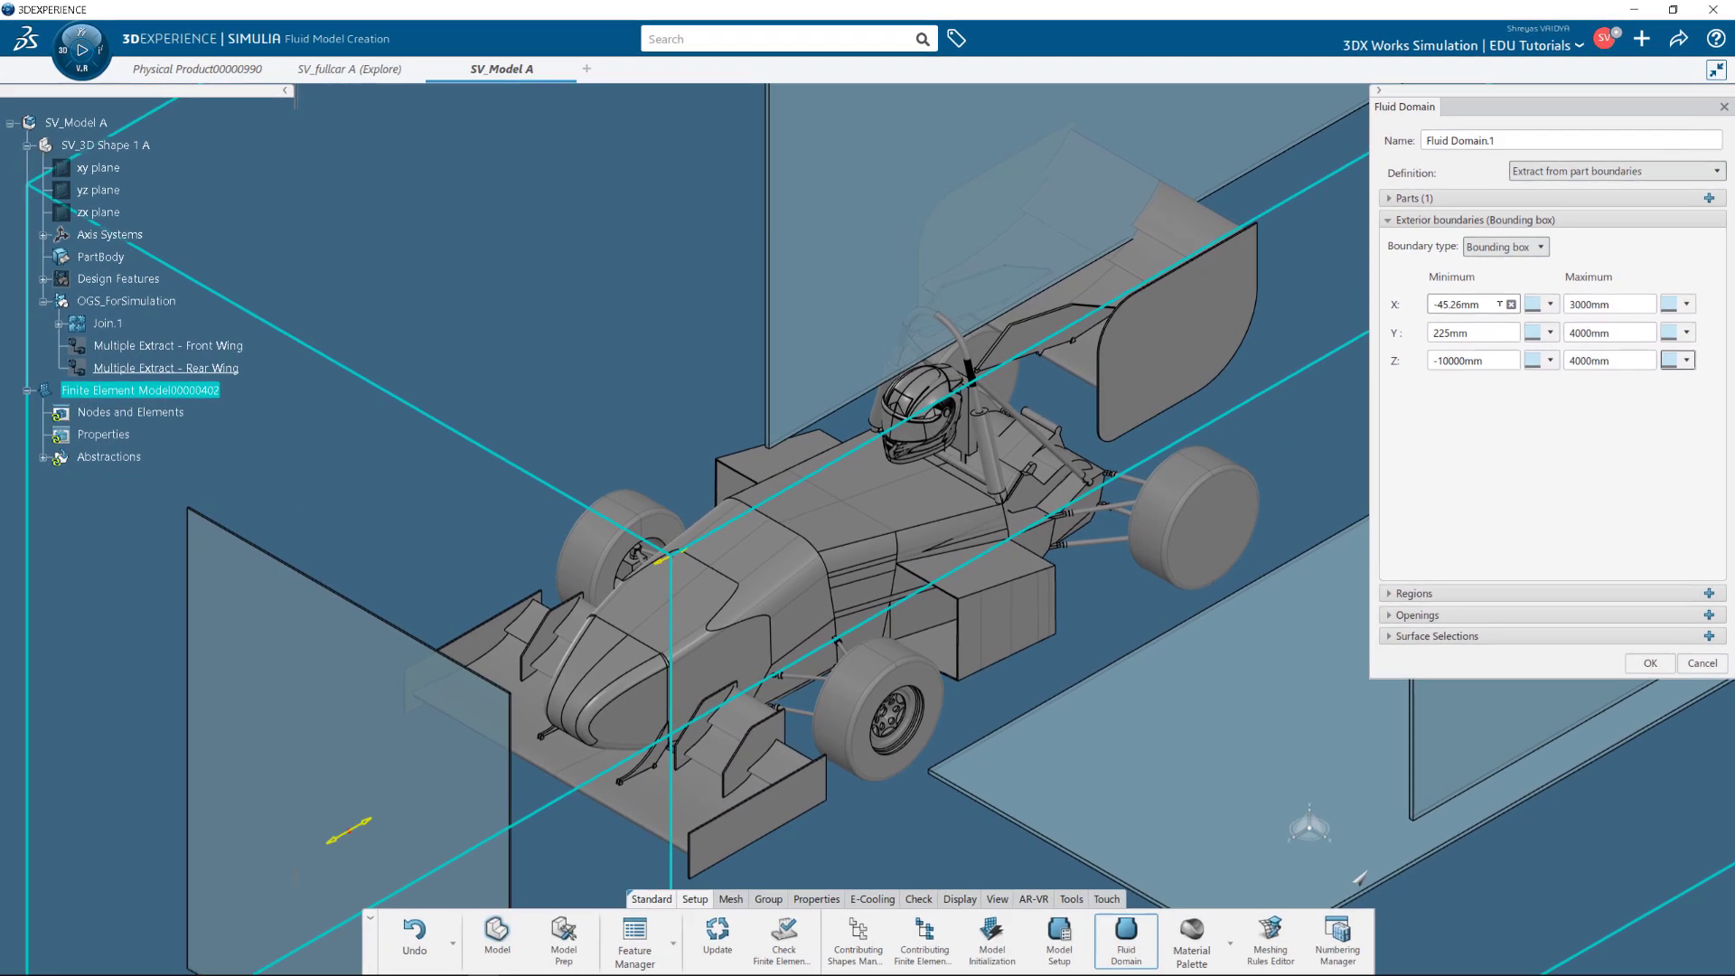
Fit the fluid domain in view and check it from front, right and isometric views.
{"action": "left_click", "coordinate": [996, 899]}
{"action": "left_click", "coordinate": [670, 936]}
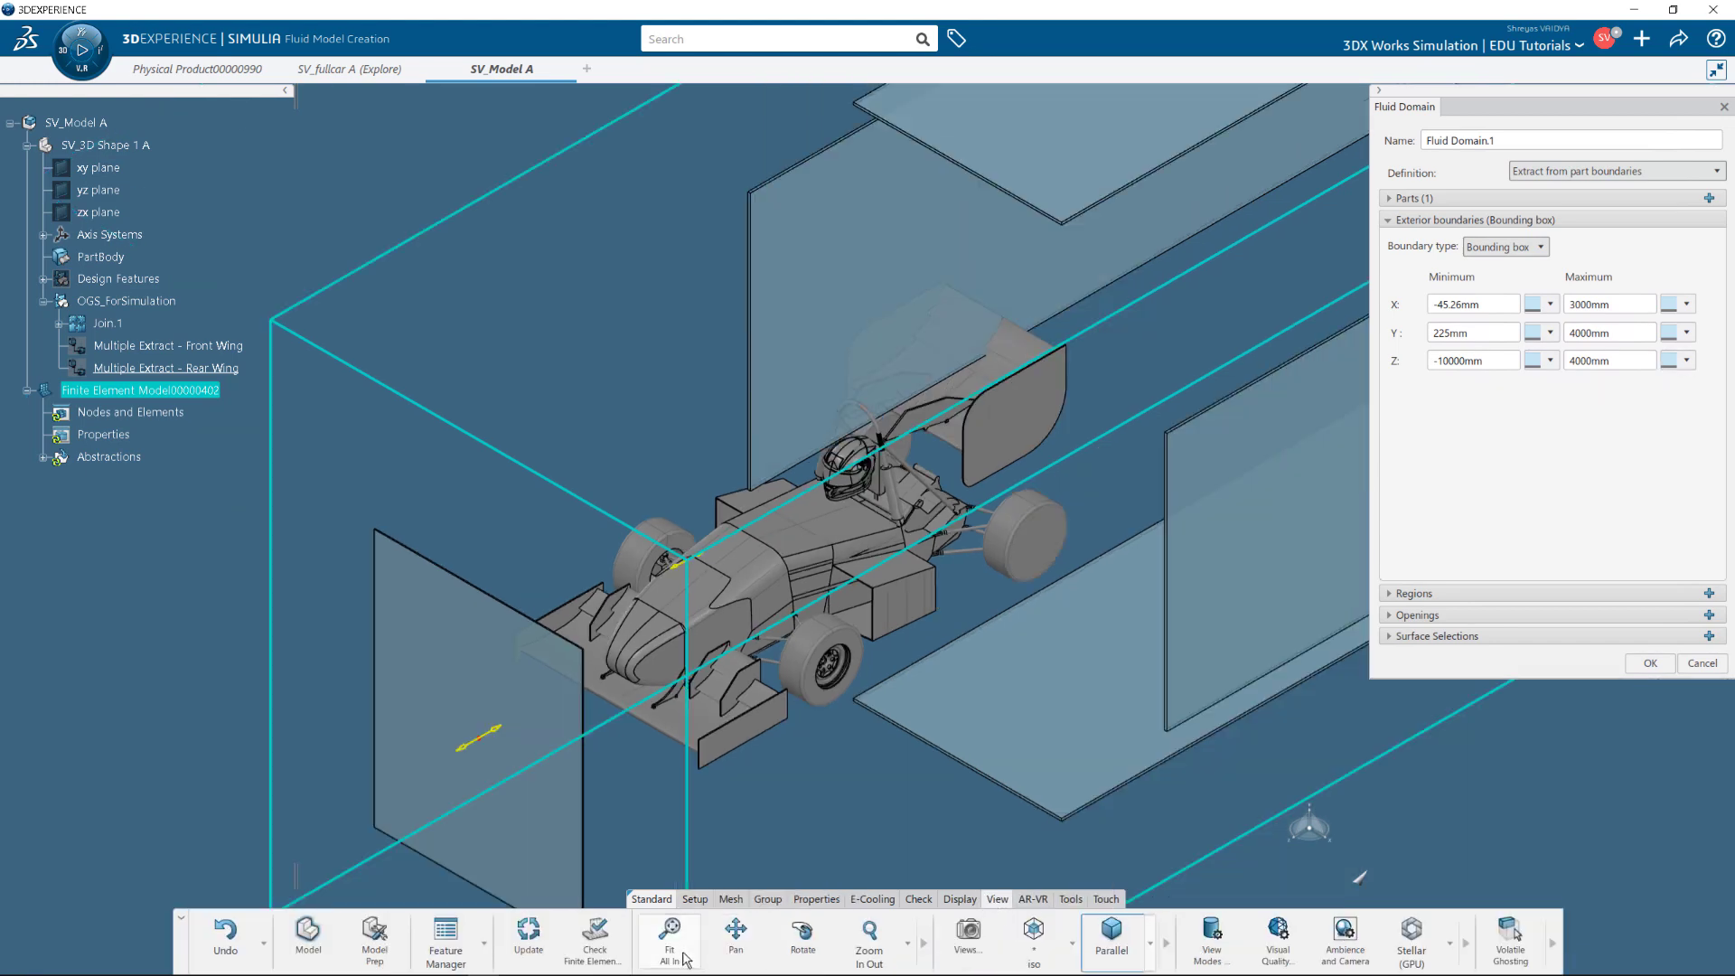
{"action": "scroll", "coordinate": [887, 486], "scroll_direction": "up", "scroll_amount": 4}
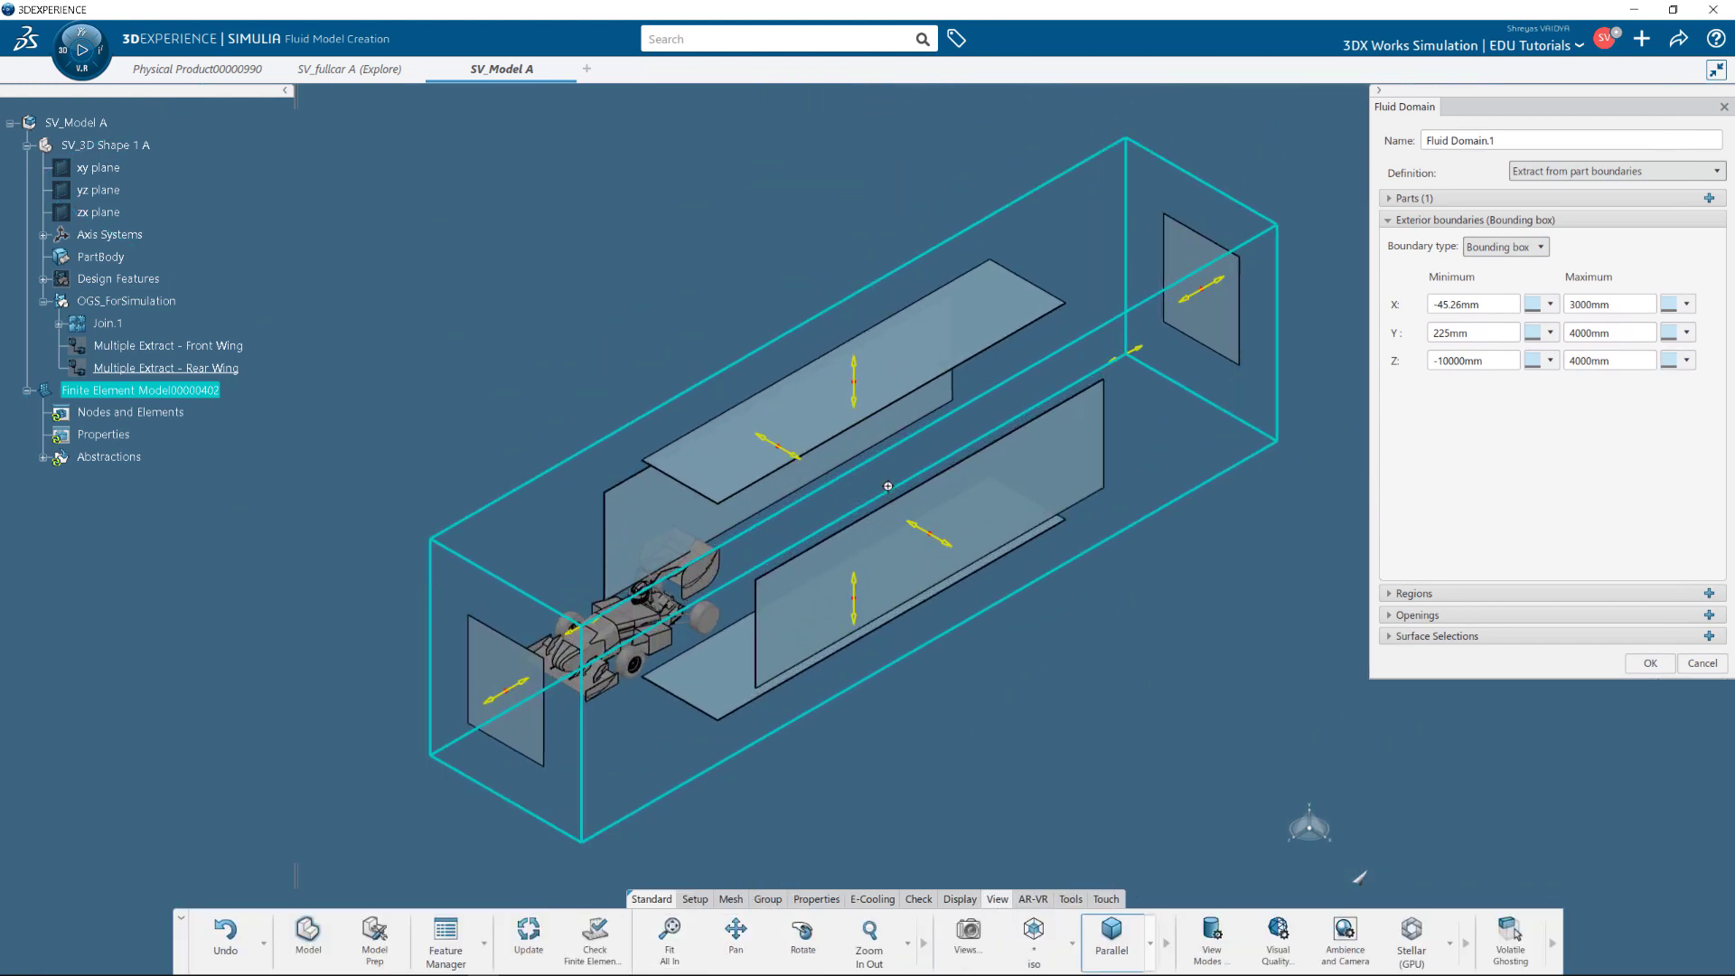
{"action": "left_click", "coordinate": [1072, 945]}
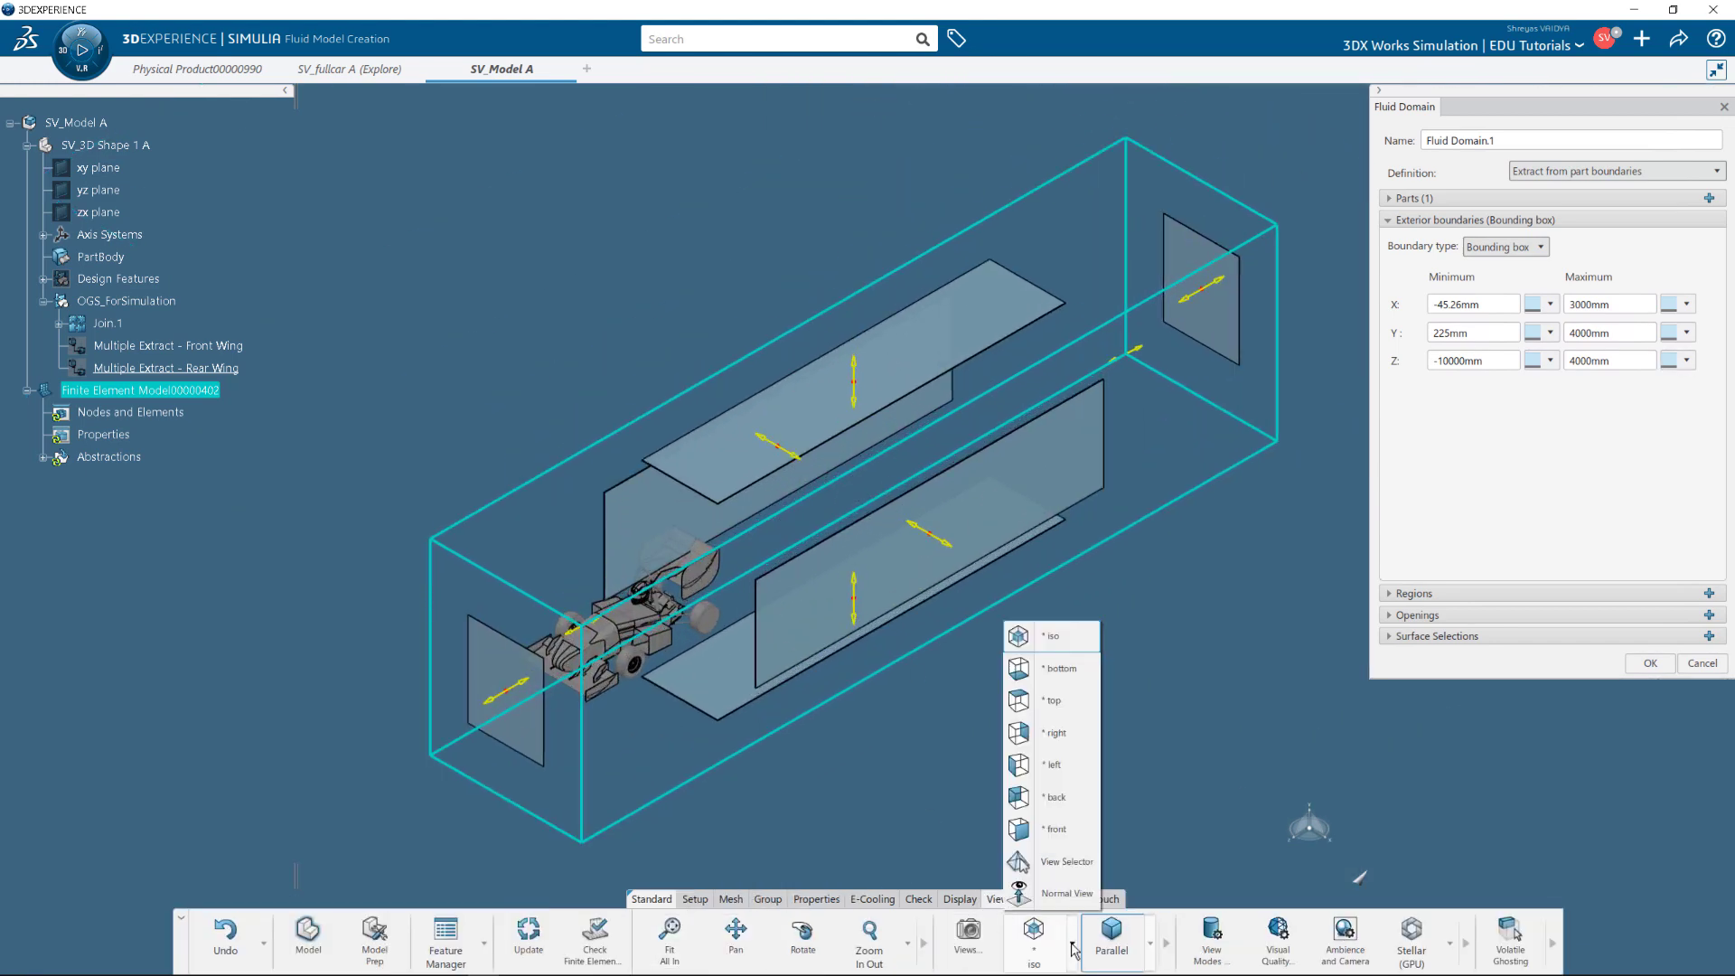
{"action": "left_click", "coordinate": [1071, 829]}
{"action": "scroll", "coordinate": [757, 585], "scroll_direction": "up", "scroll_amount": 3}
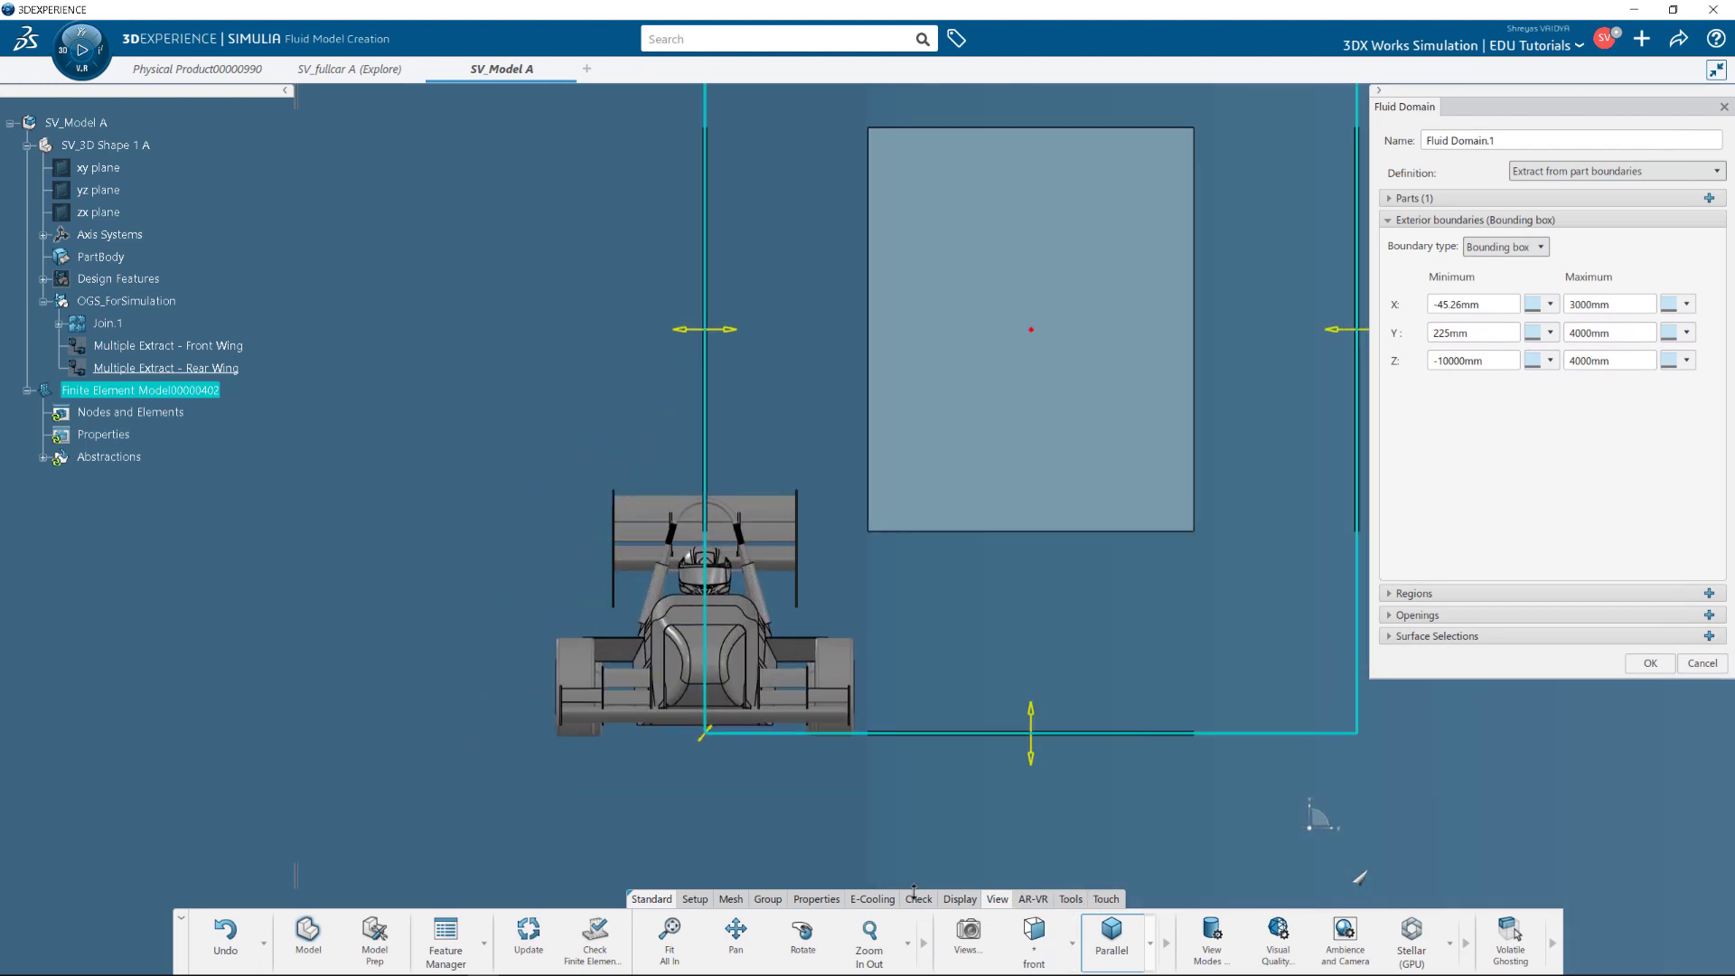
{"action": "left_click", "coordinate": [1033, 930]}
{"action": "left_click", "coordinate": [1061, 735]}
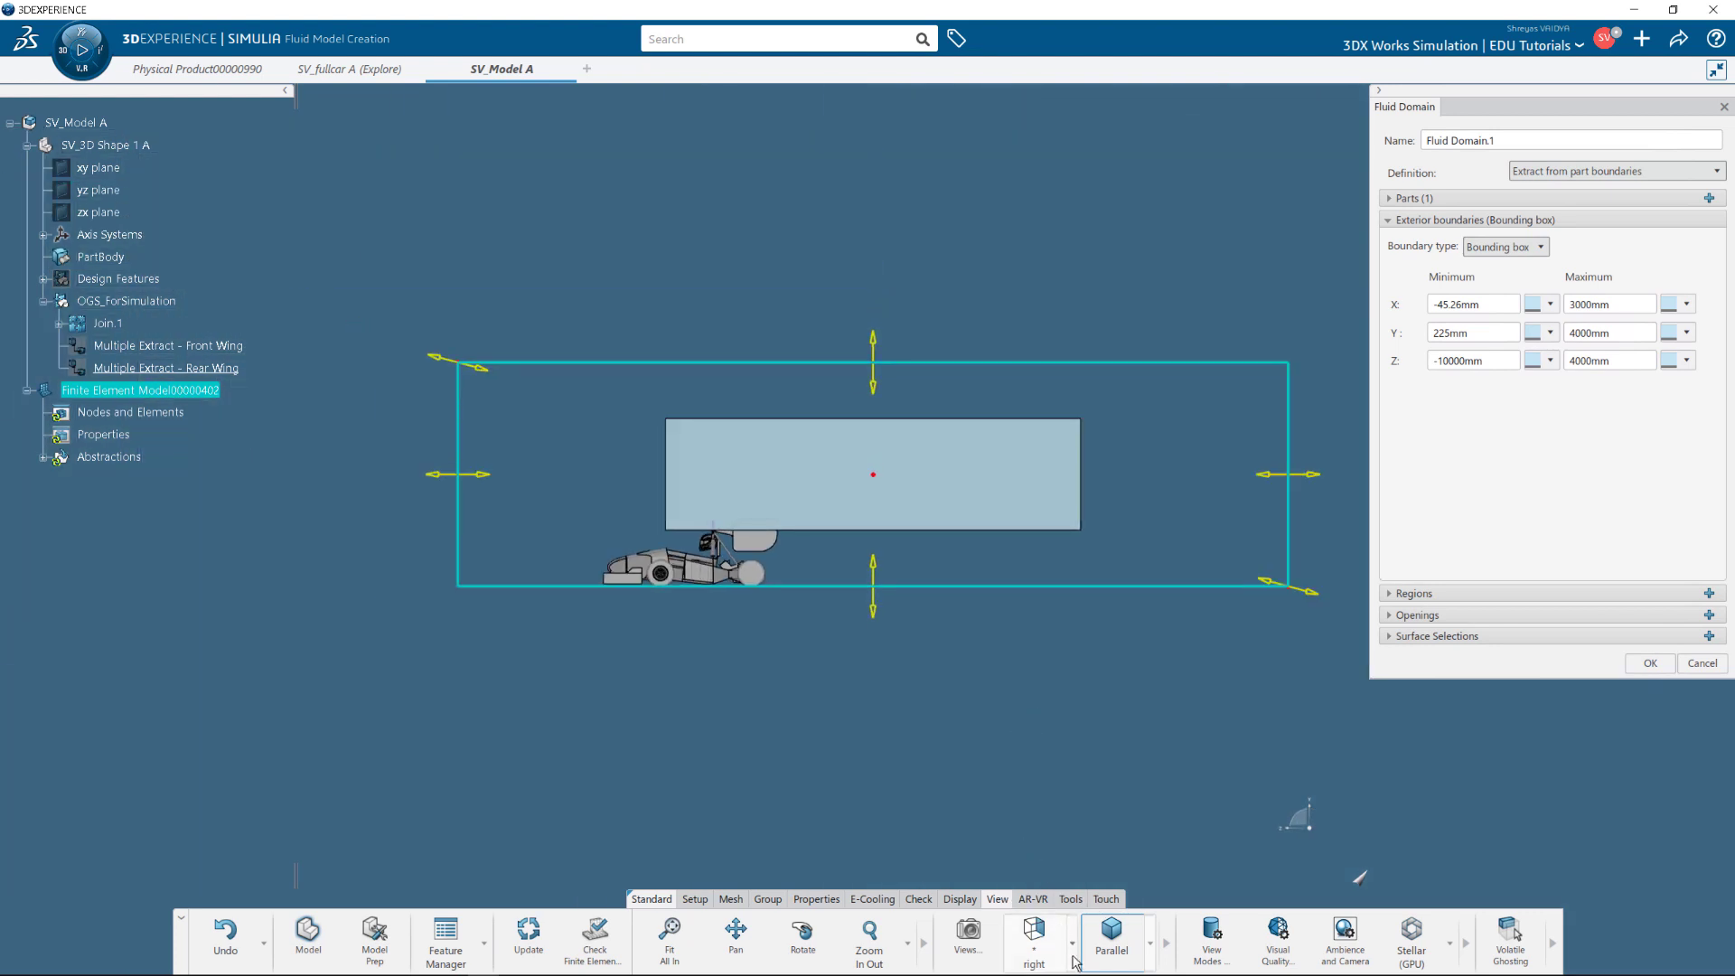
{"action": "left_click", "coordinate": [1034, 935]}
{"action": "left_click", "coordinate": [1039, 668]}
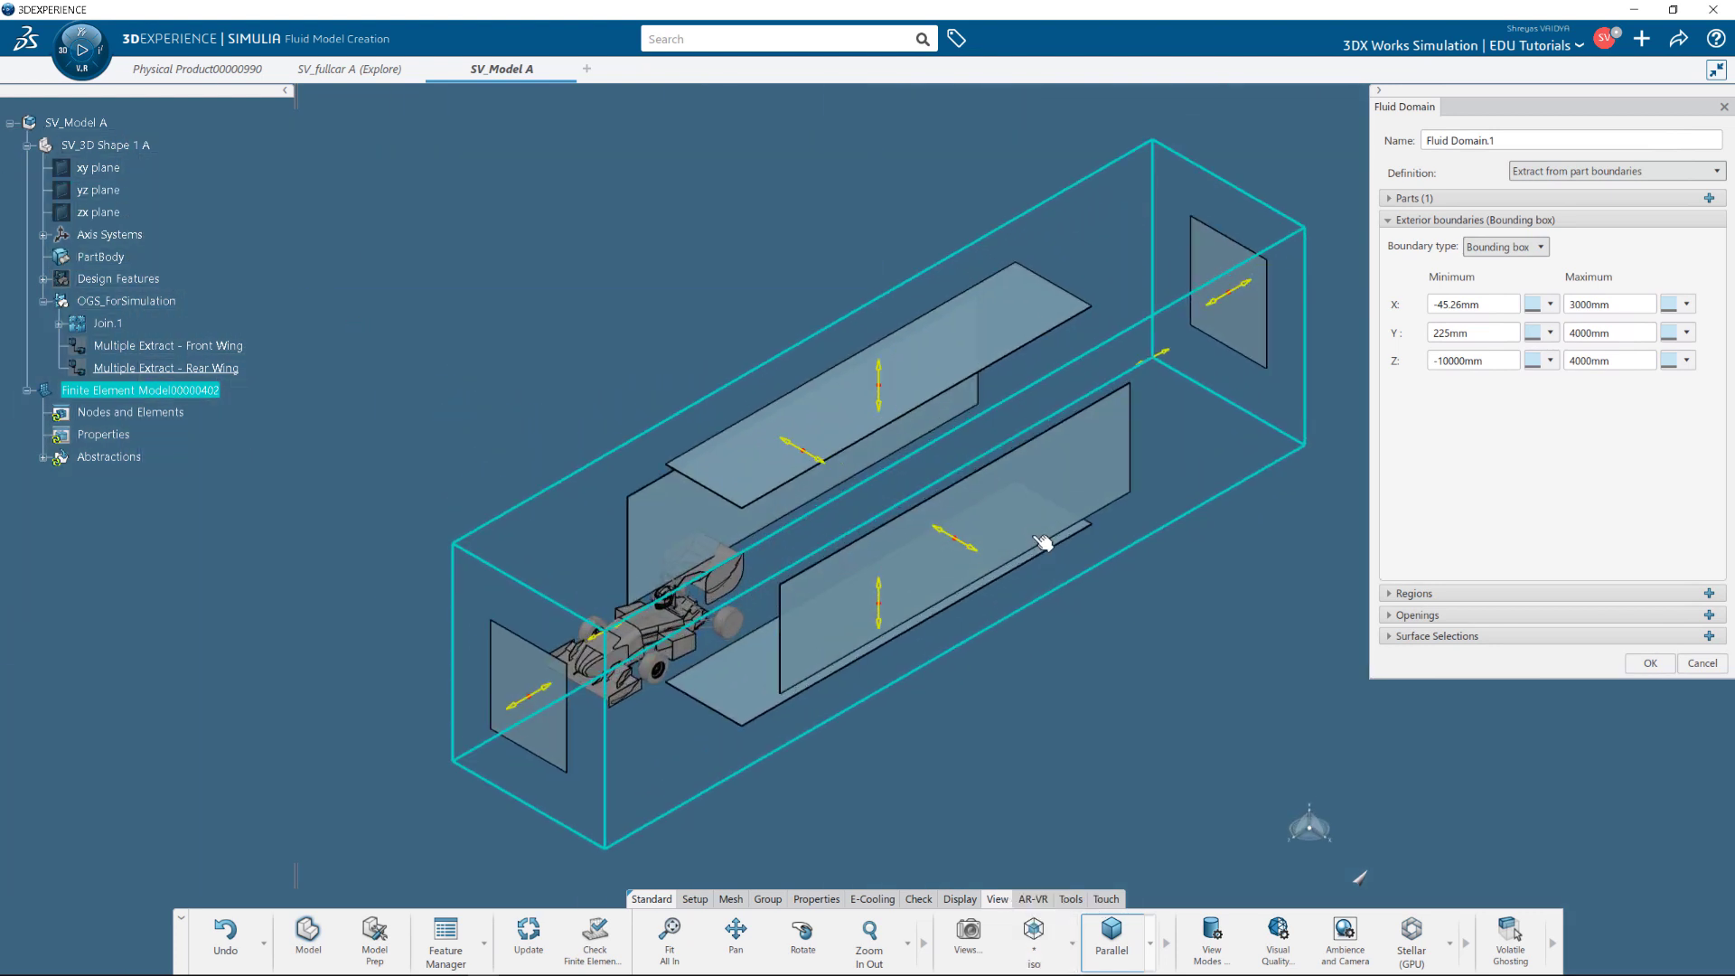
{"action": "scroll", "coordinate": [1039, 538], "scroll_direction": "up", "scroll_amount": 2}
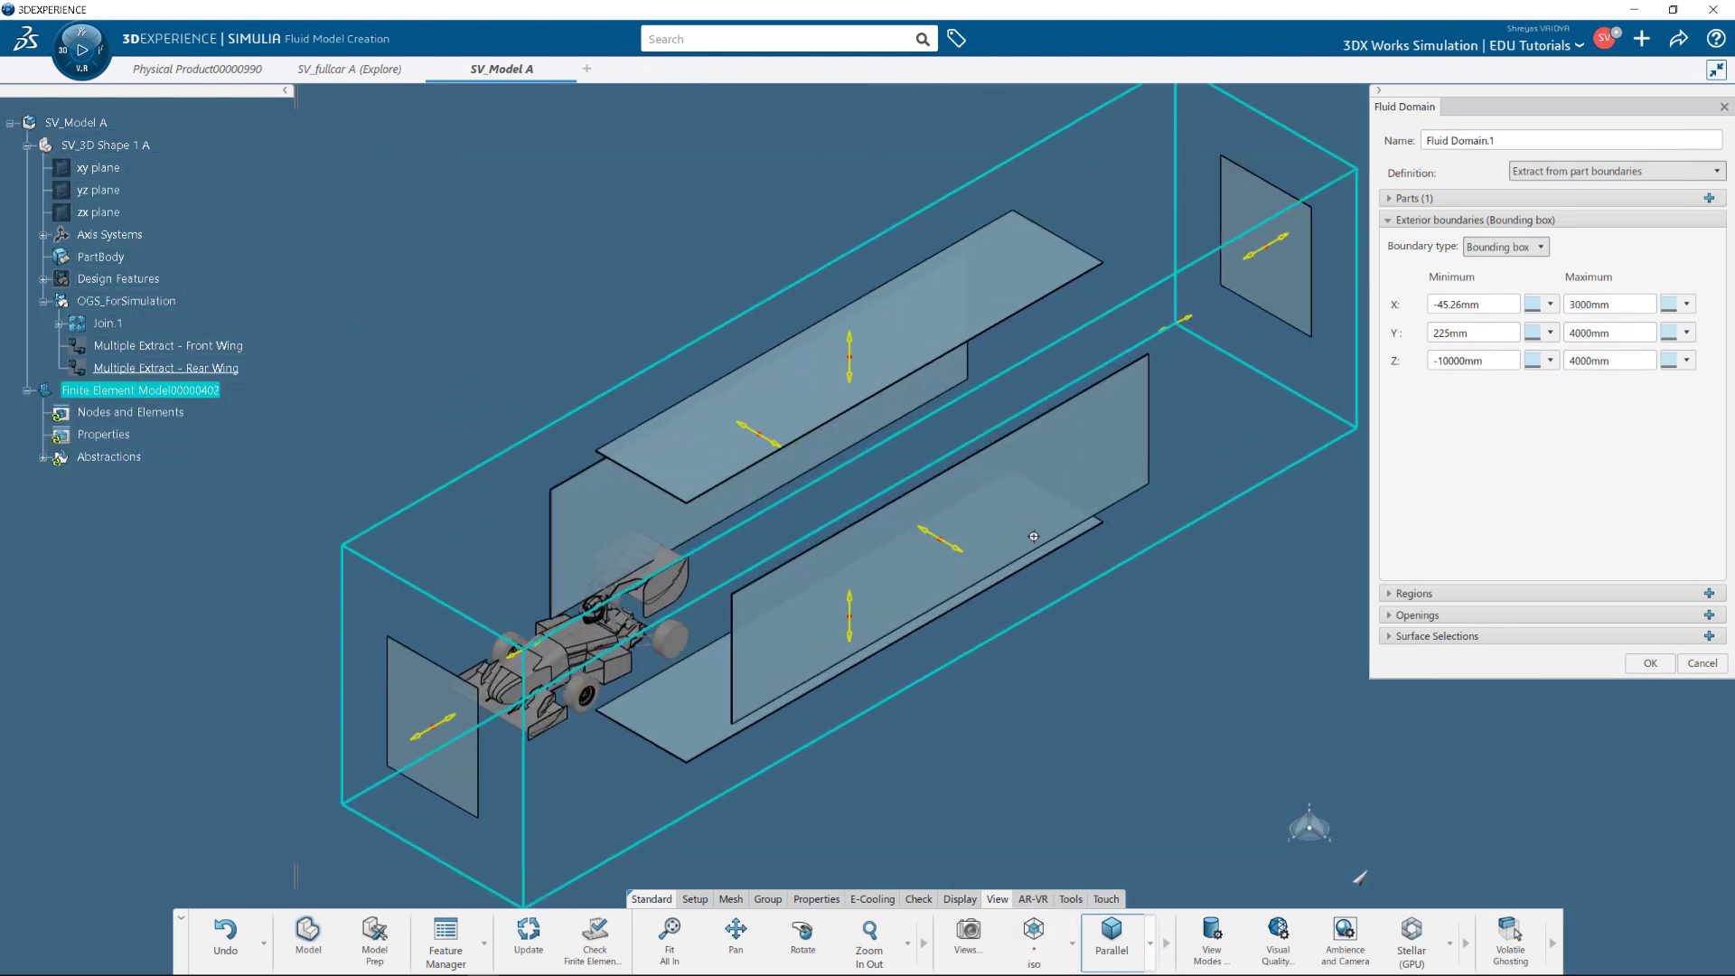
{"action": "left_click", "coordinate": [1389, 219]}
{"action": "left_click", "coordinate": [1389, 240]}
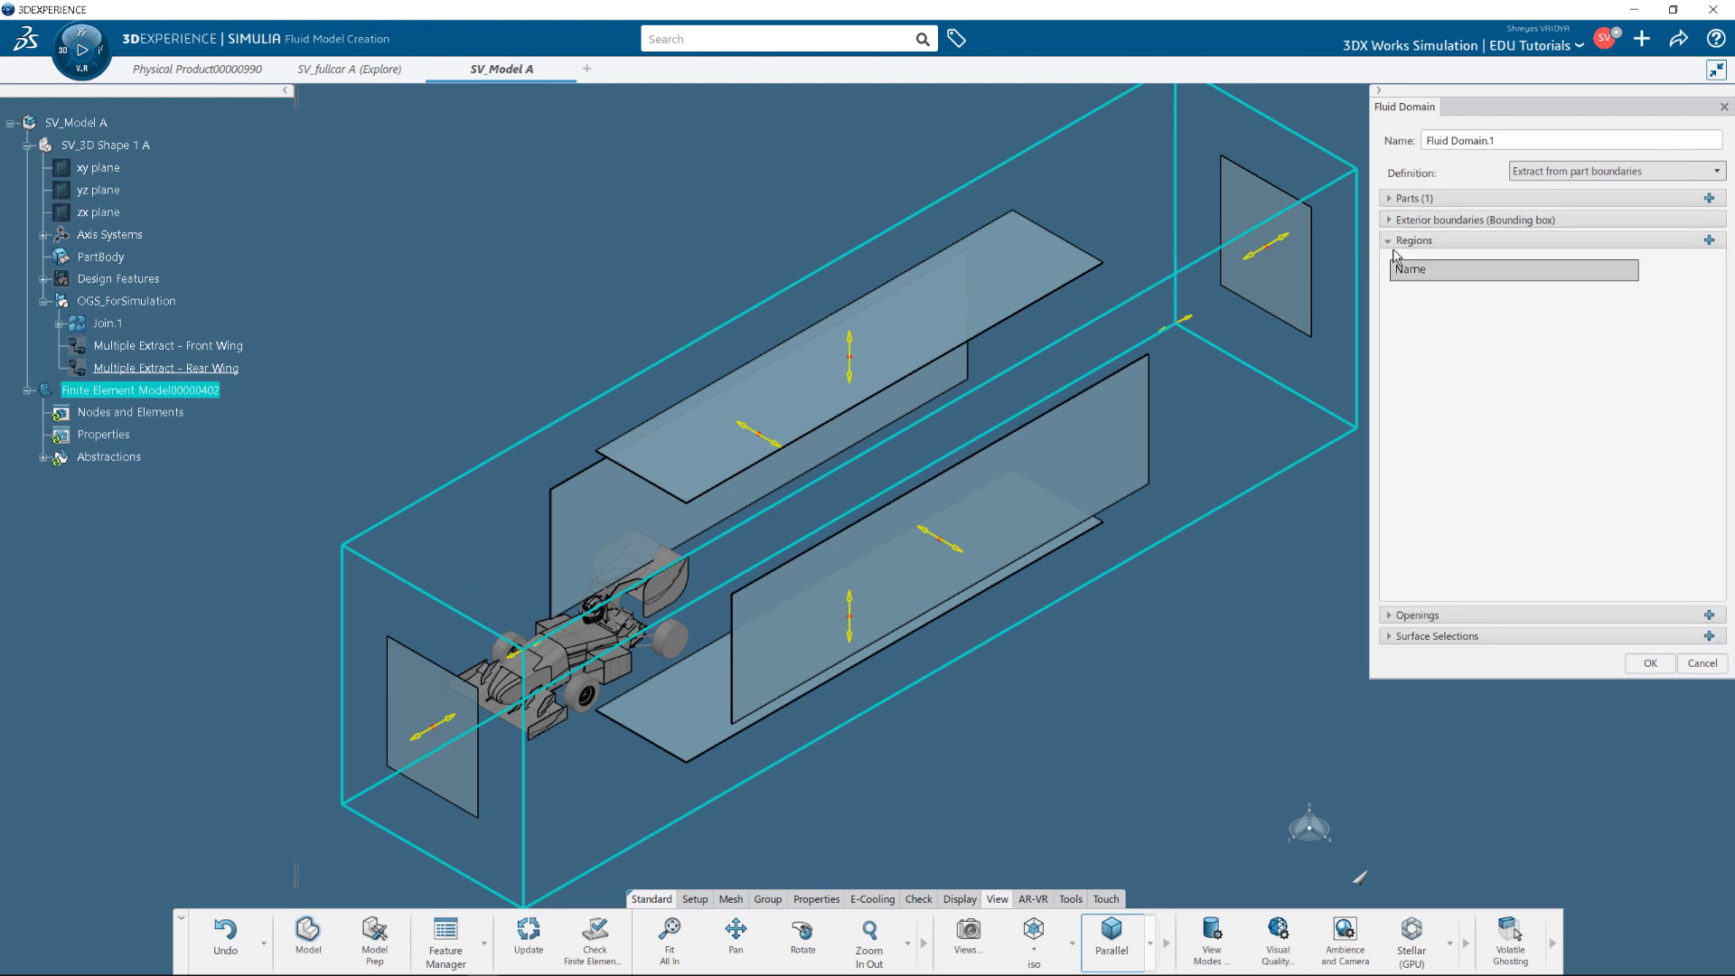
Create Region.1 in the fluid domain using a single front-wing face as support.
{"action": "left_click", "coordinate": [1709, 240]}
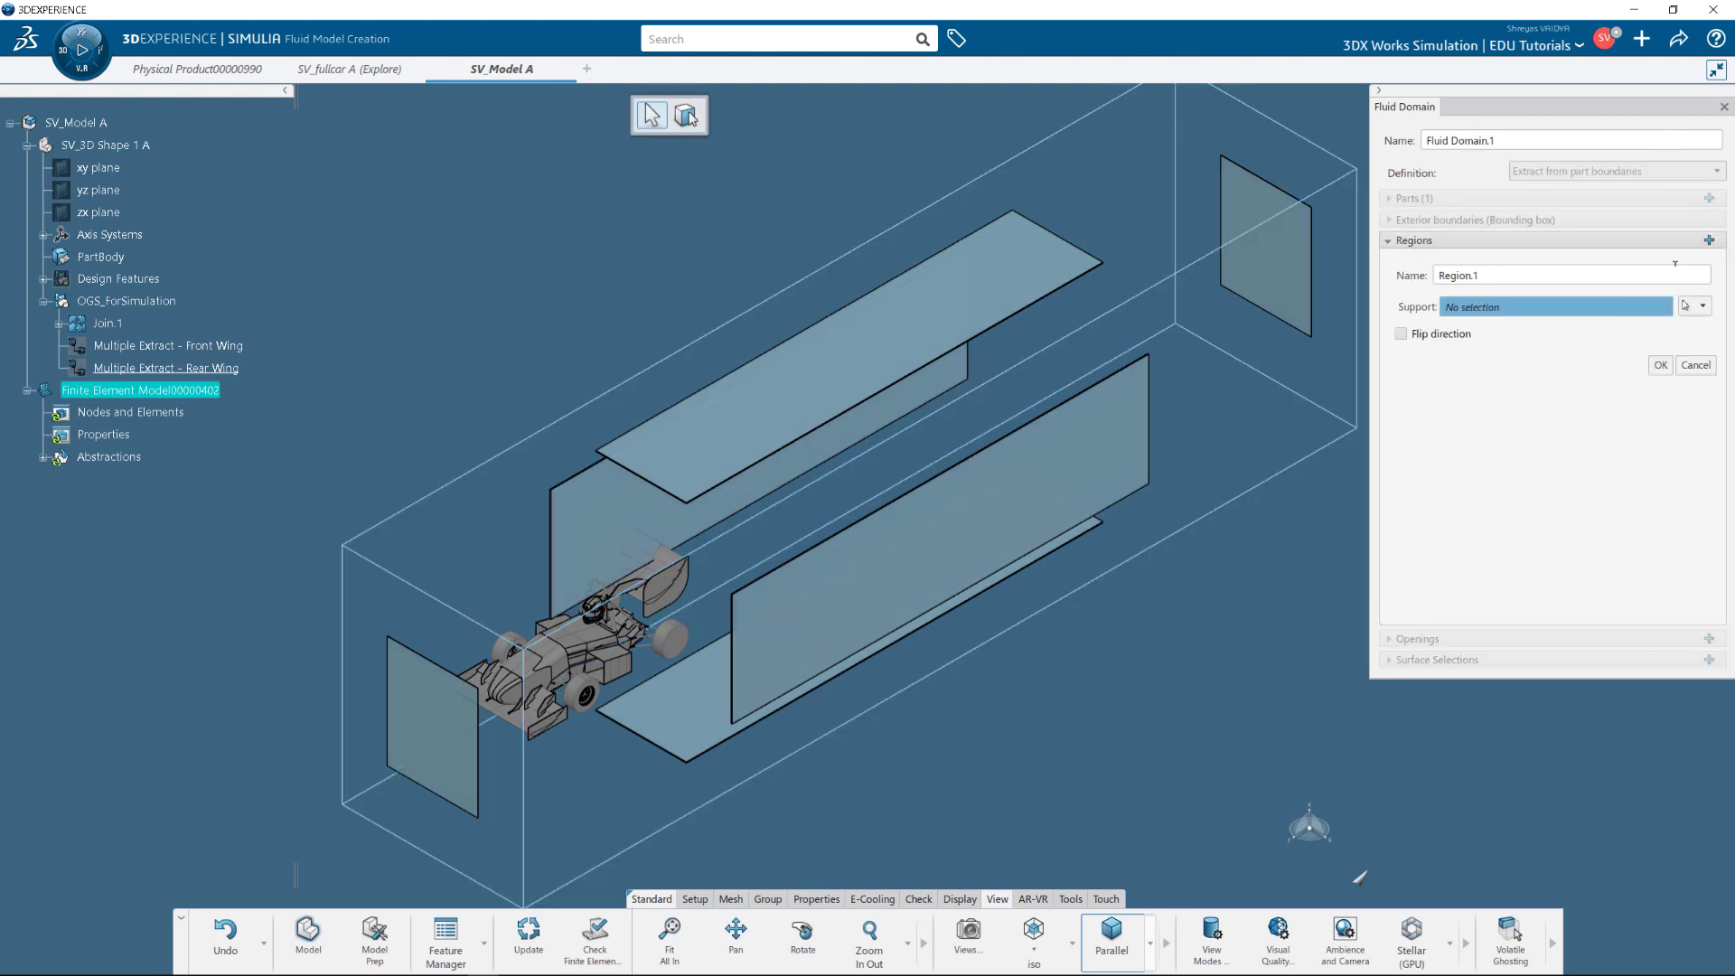
{"action": "left_click", "coordinate": [539, 726]}
{"action": "scroll", "coordinate": [539, 726], "scroll_direction": "up", "scroll_amount": 5}
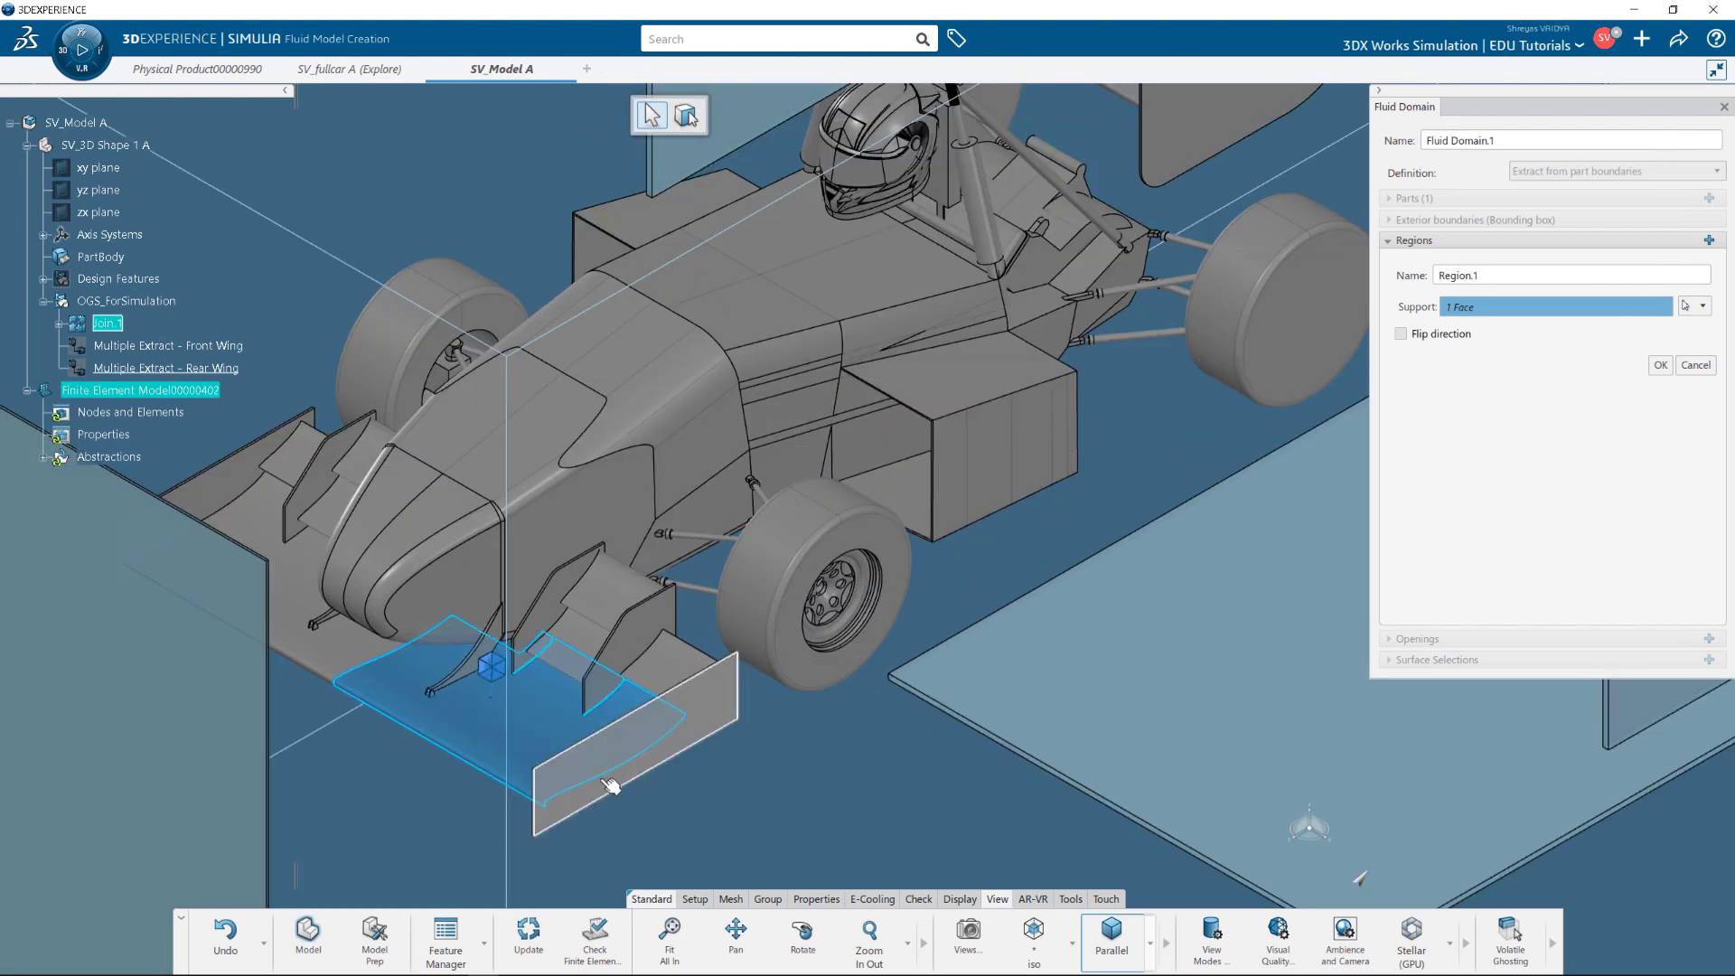
{"action": "left_click", "coordinate": [1660, 366]}
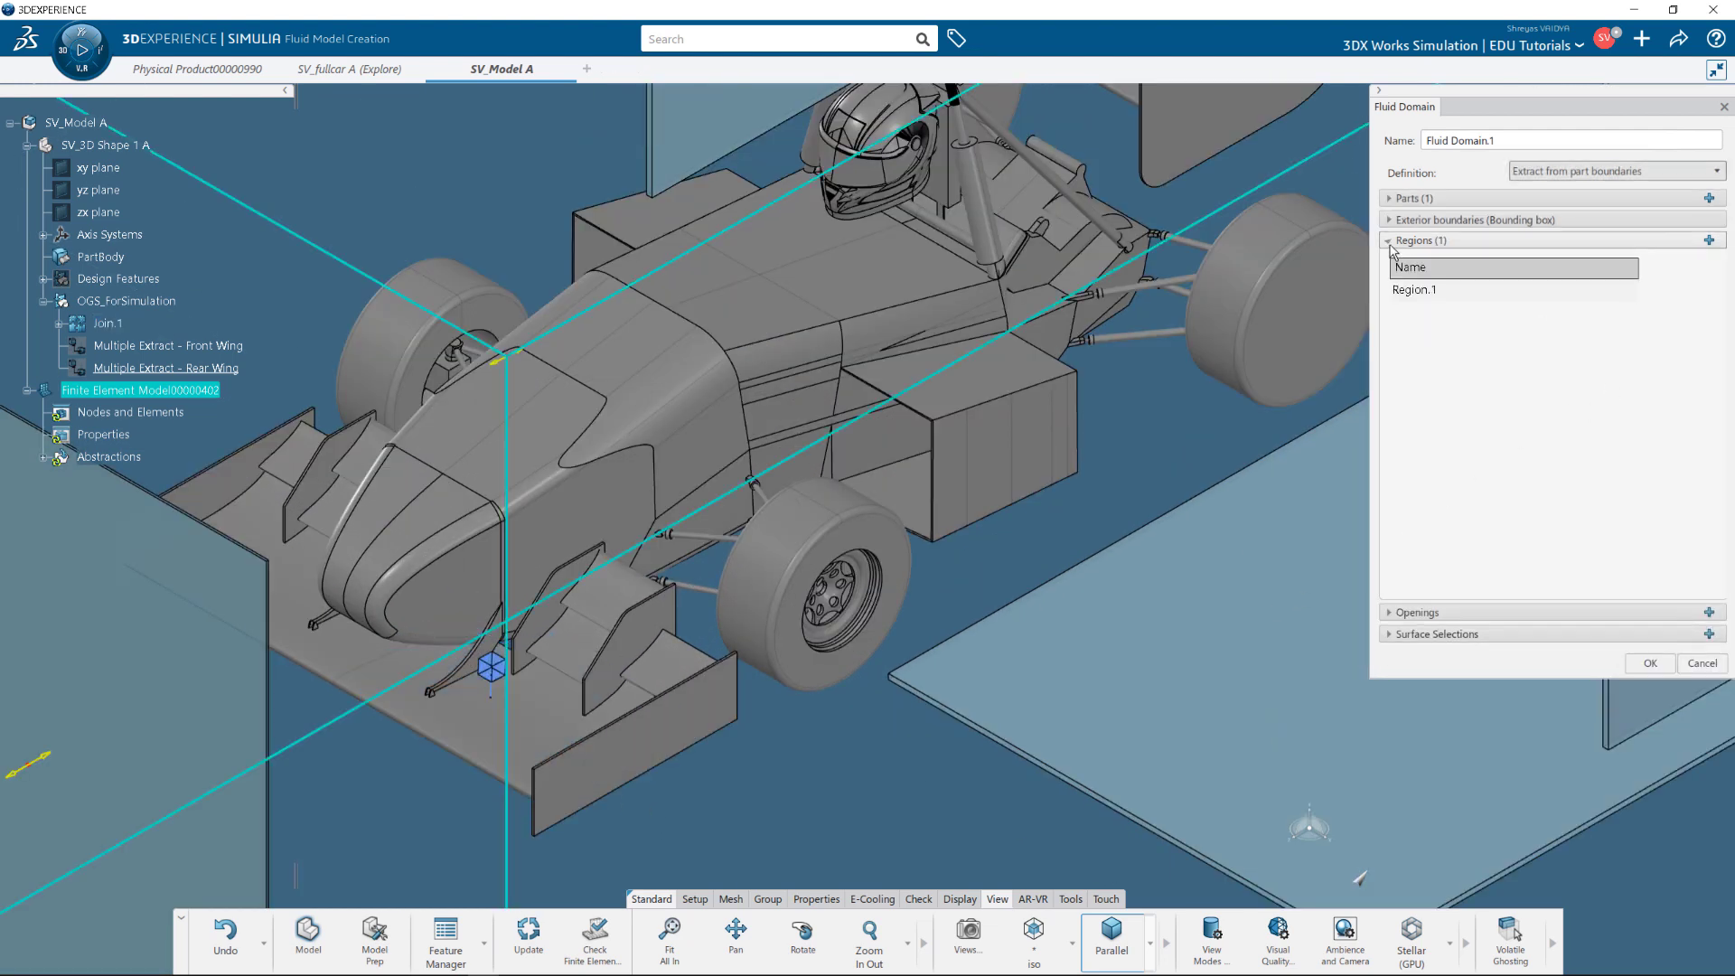
{"action": "left_click", "coordinate": [1396, 242]}
{"action": "left_click", "coordinate": [1399, 265]}
{"action": "left_click", "coordinate": [1398, 265]}
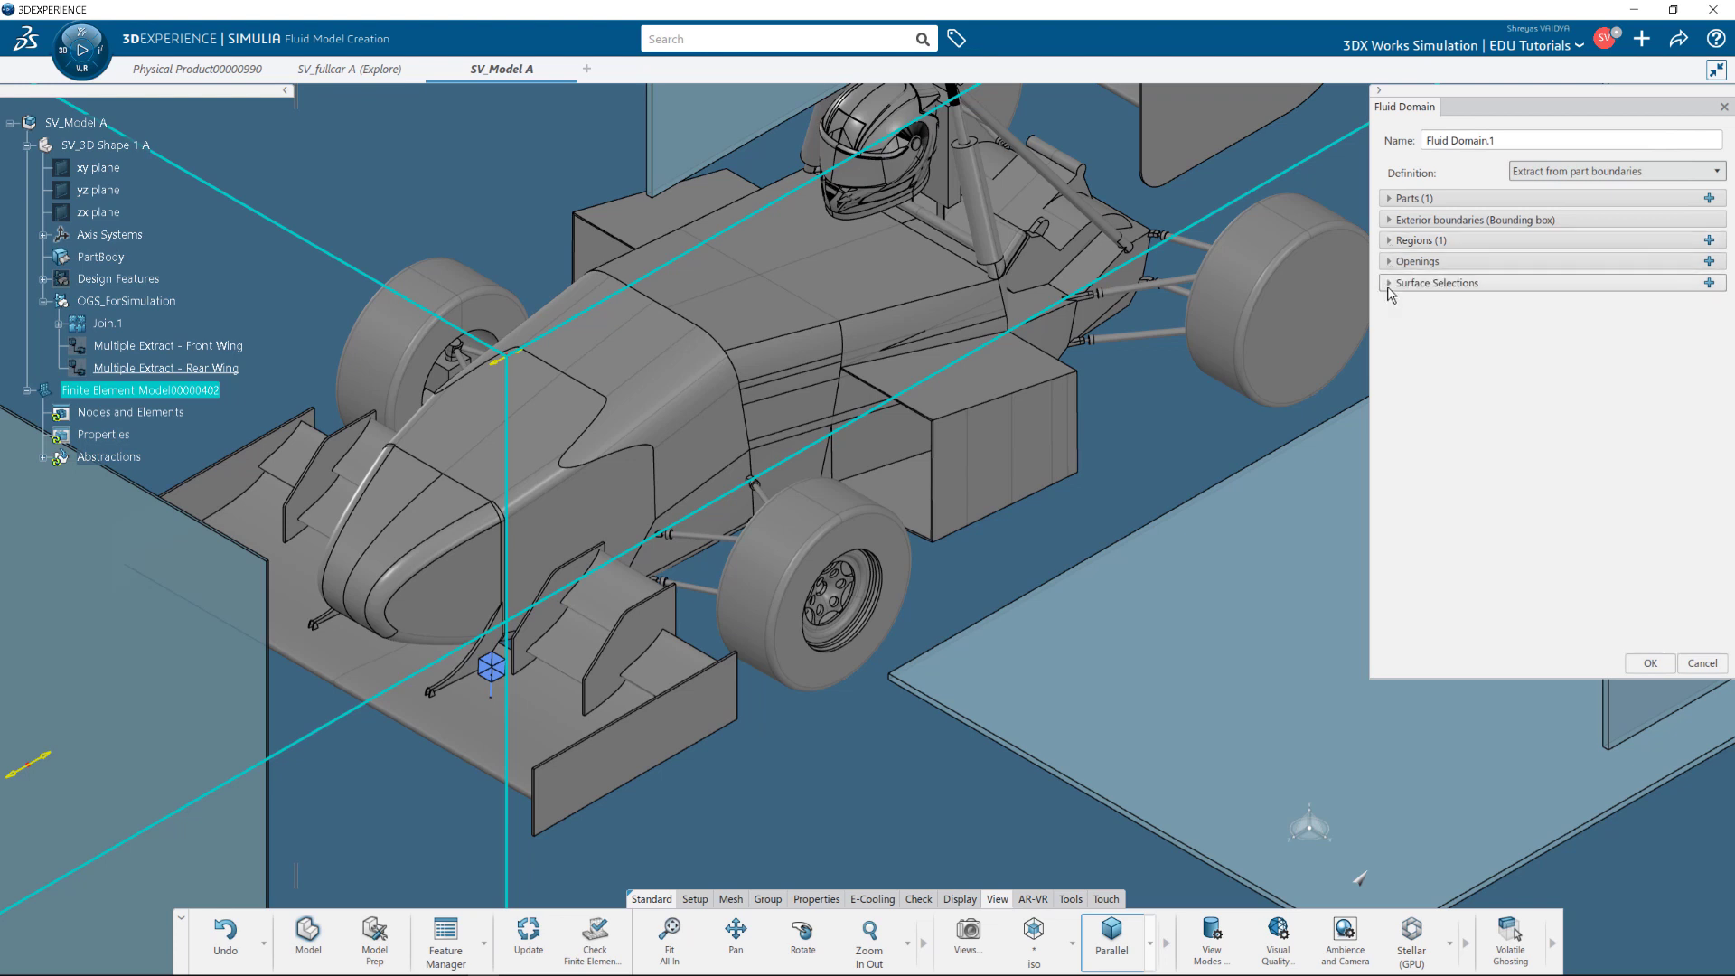
{"action": "left_click", "coordinate": [1391, 284]}
Add a Front Wing surface selection on the Multiple Extract - Front Wing, tied to Region.1.
{"action": "left_click", "coordinate": [1708, 282]}
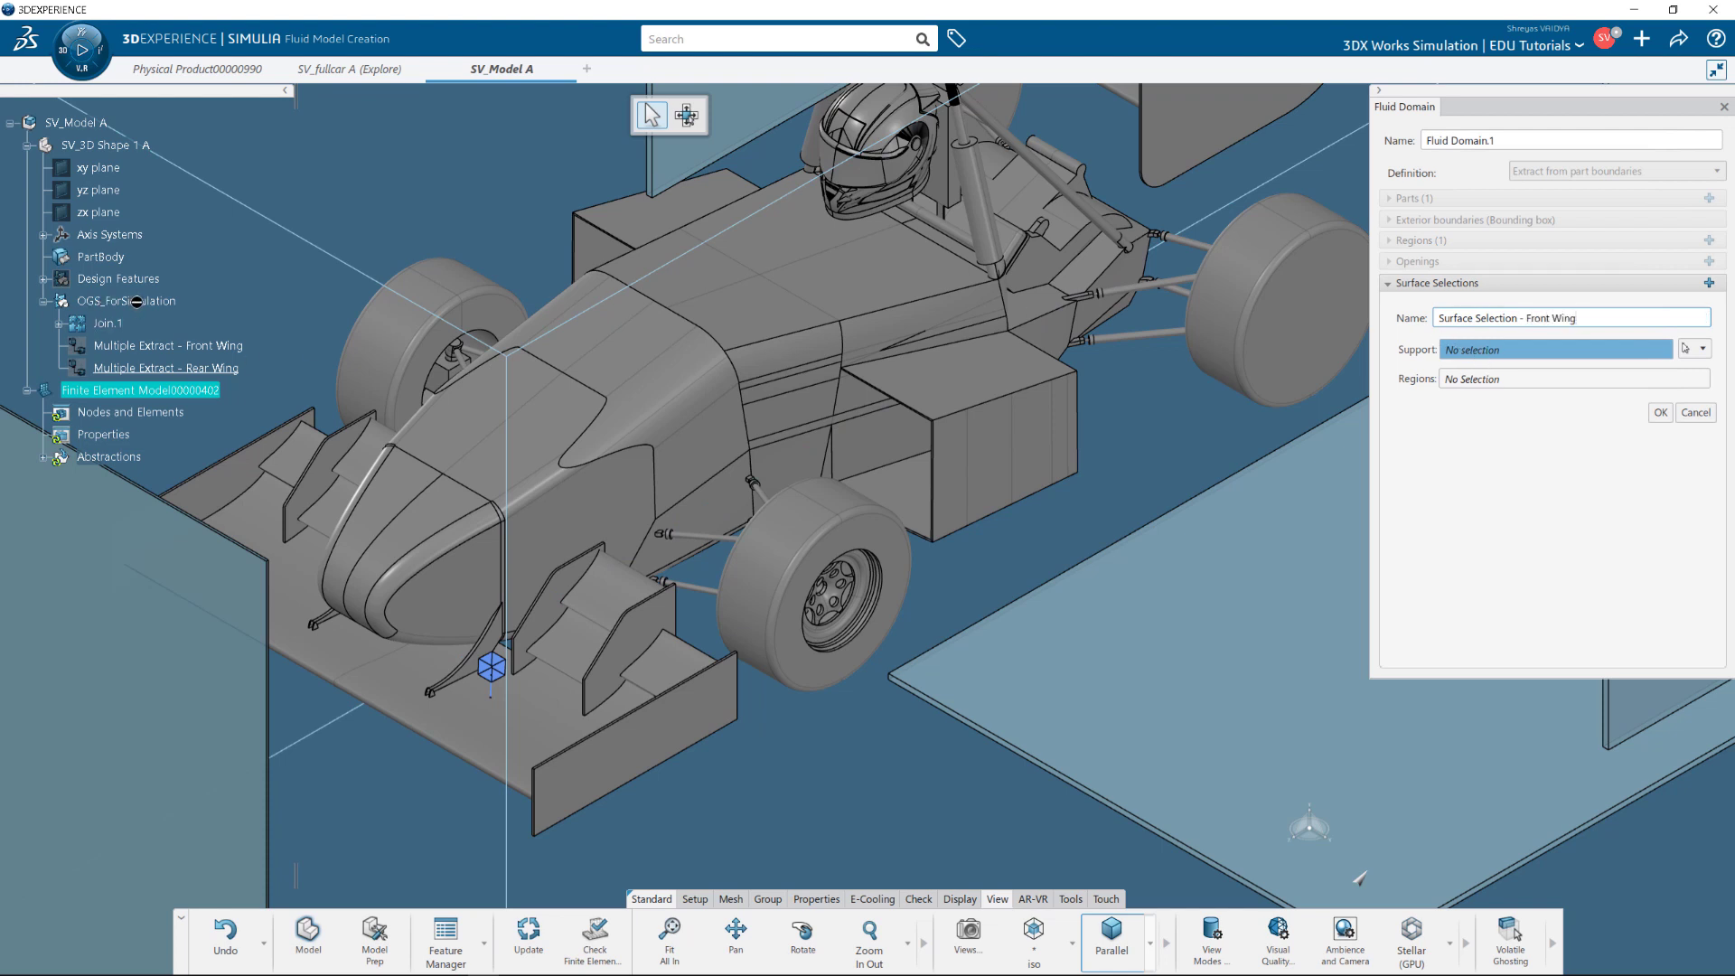
{"action": "left_click", "coordinate": [156, 348]}
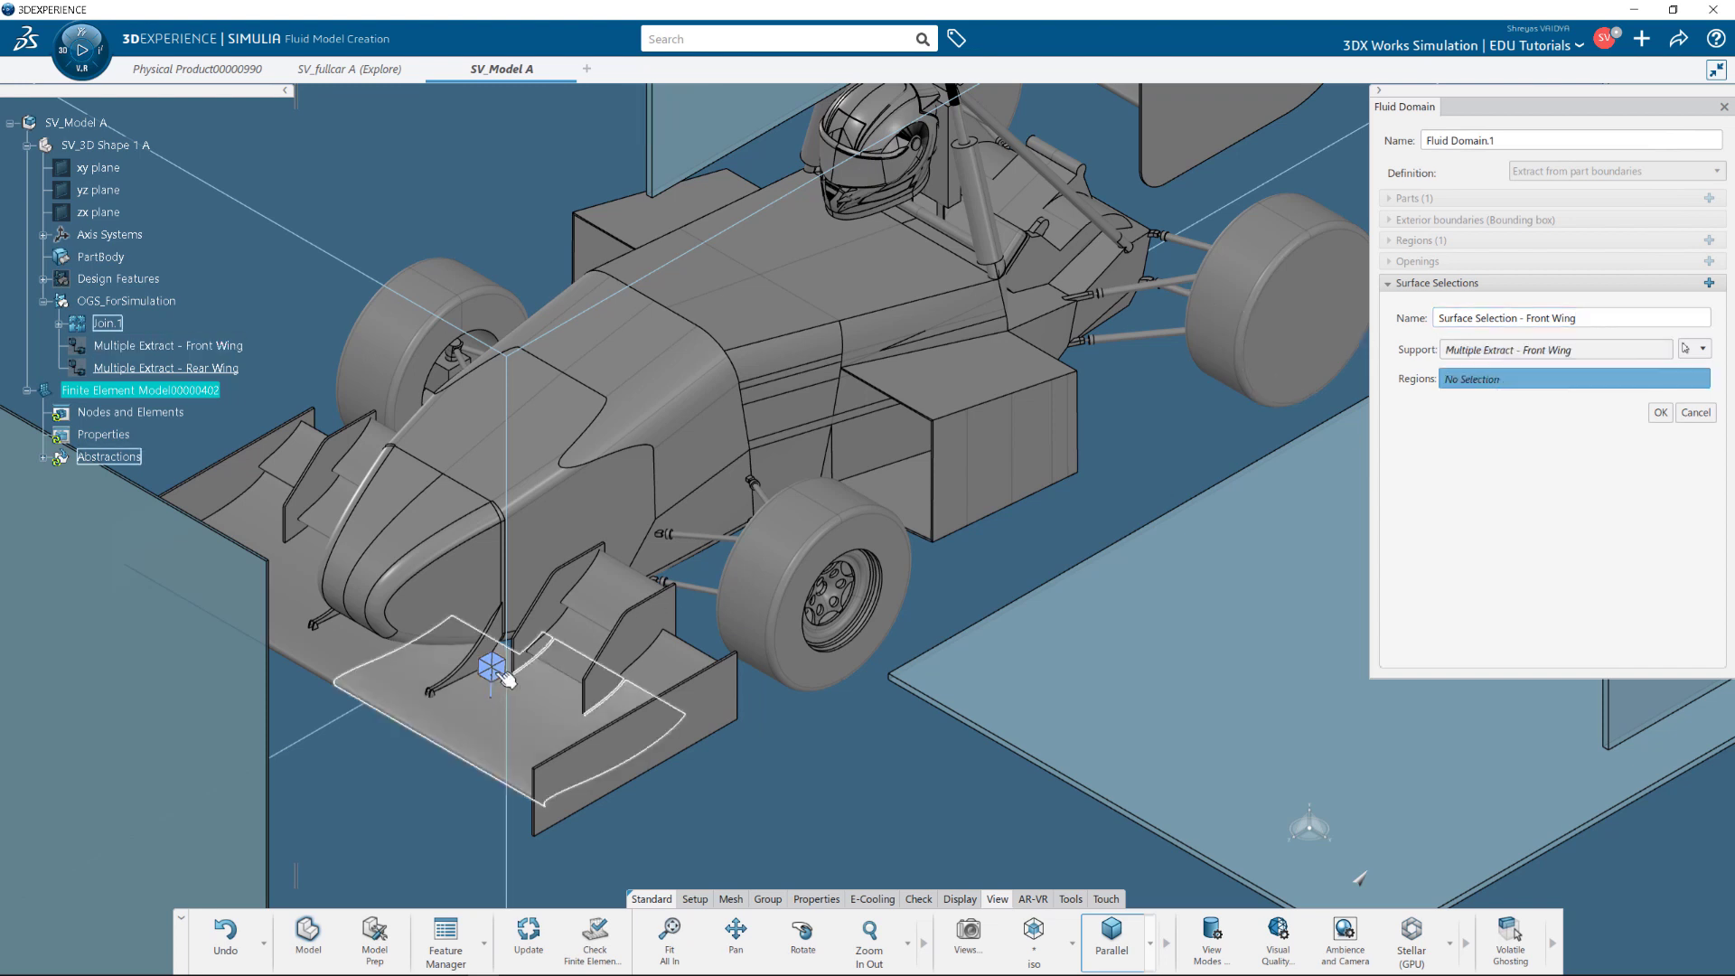
{"action": "left_click", "coordinate": [43, 458]}
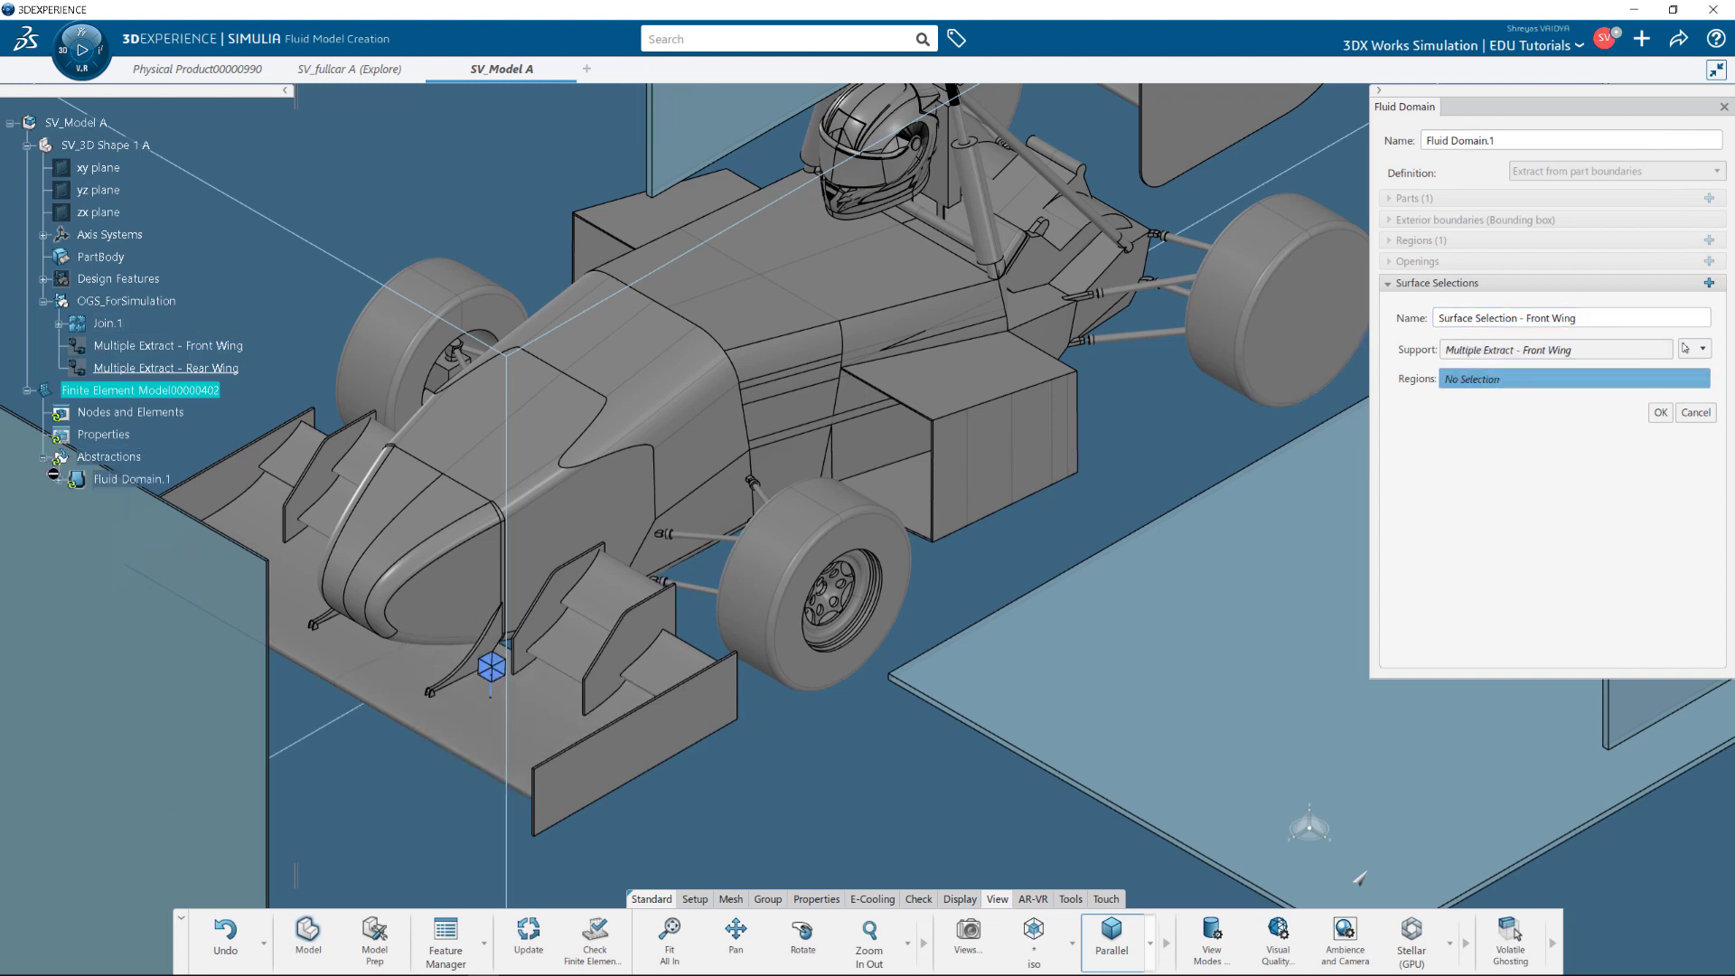
{"action": "left_click", "coordinate": [59, 480]}
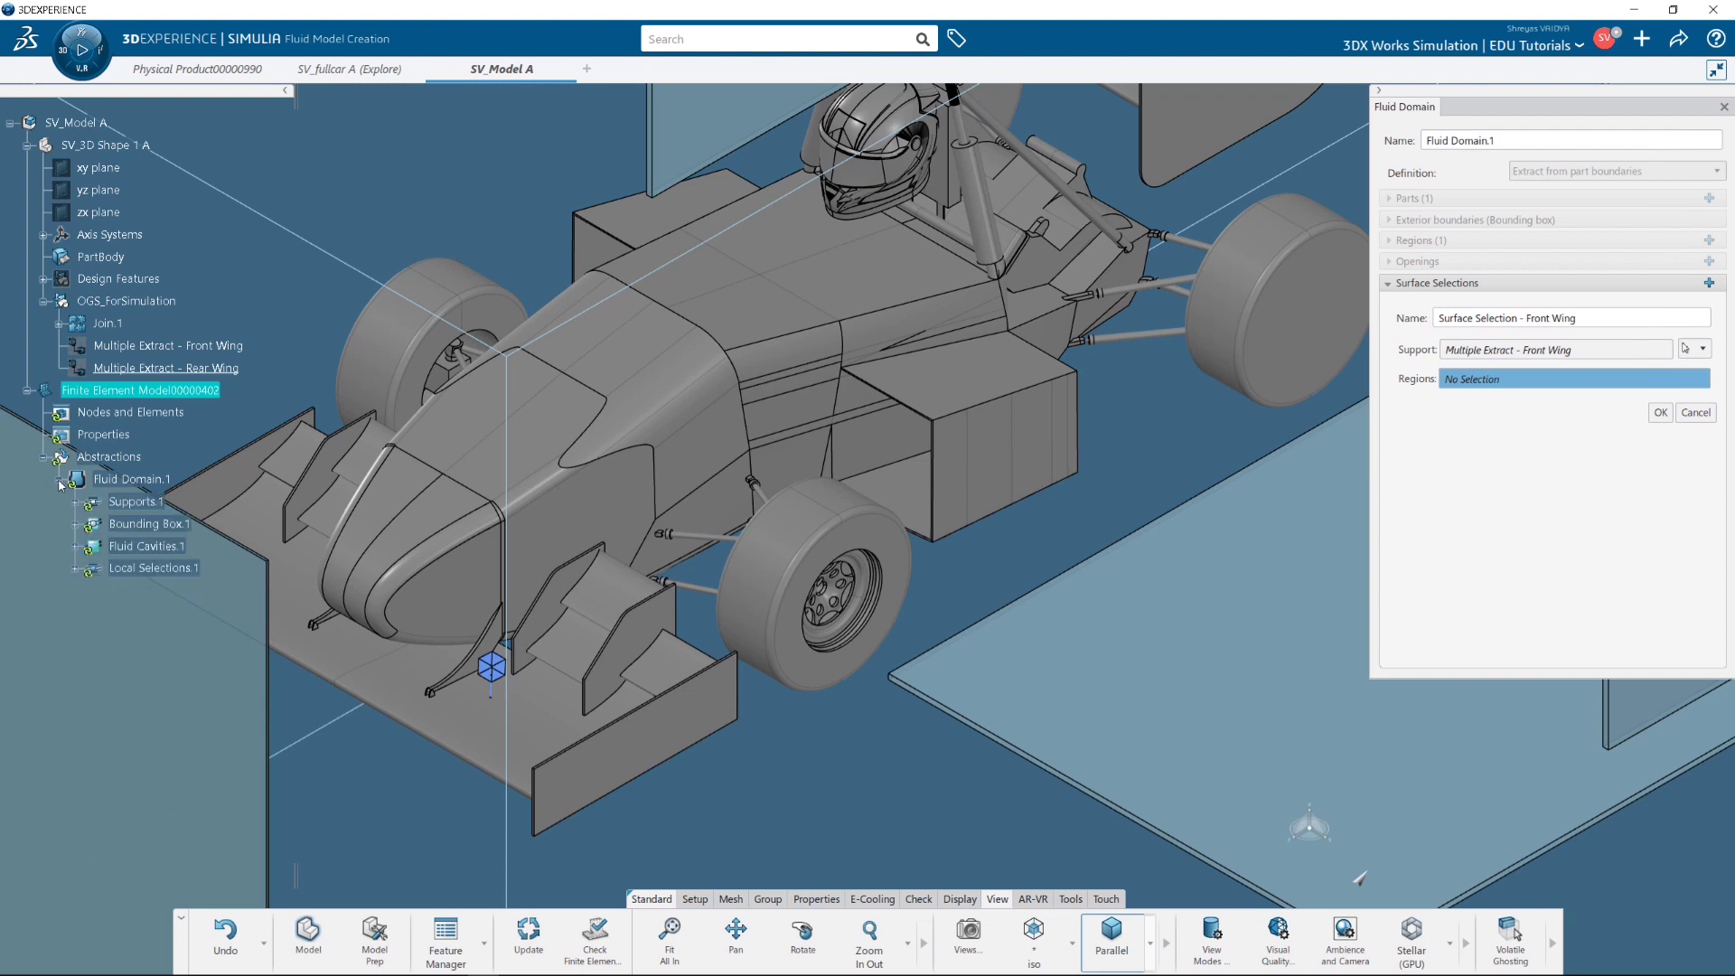
{"action": "left_click", "coordinate": [74, 547]}
{"action": "left_click", "coordinate": [170, 568]}
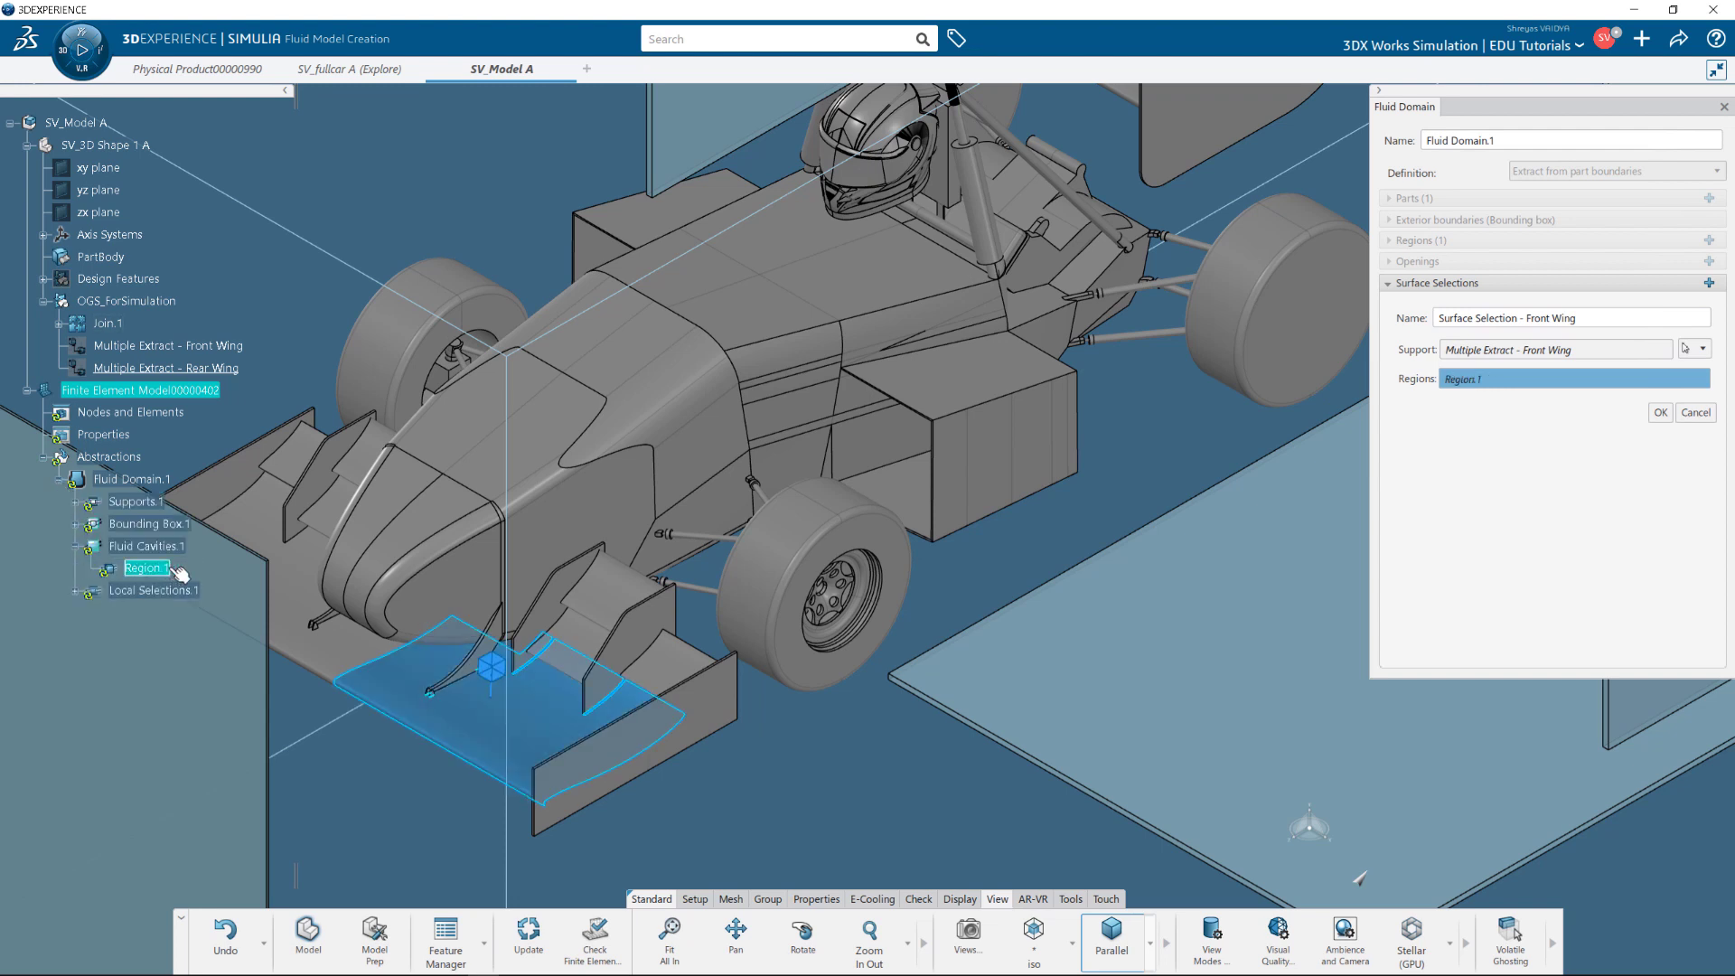
{"action": "left_click", "coordinate": [1661, 412]}
Add a Rear Wing surface selection tied to Region.1 and finish Fluid Domain.1.
{"action": "left_click", "coordinate": [1538, 313]}
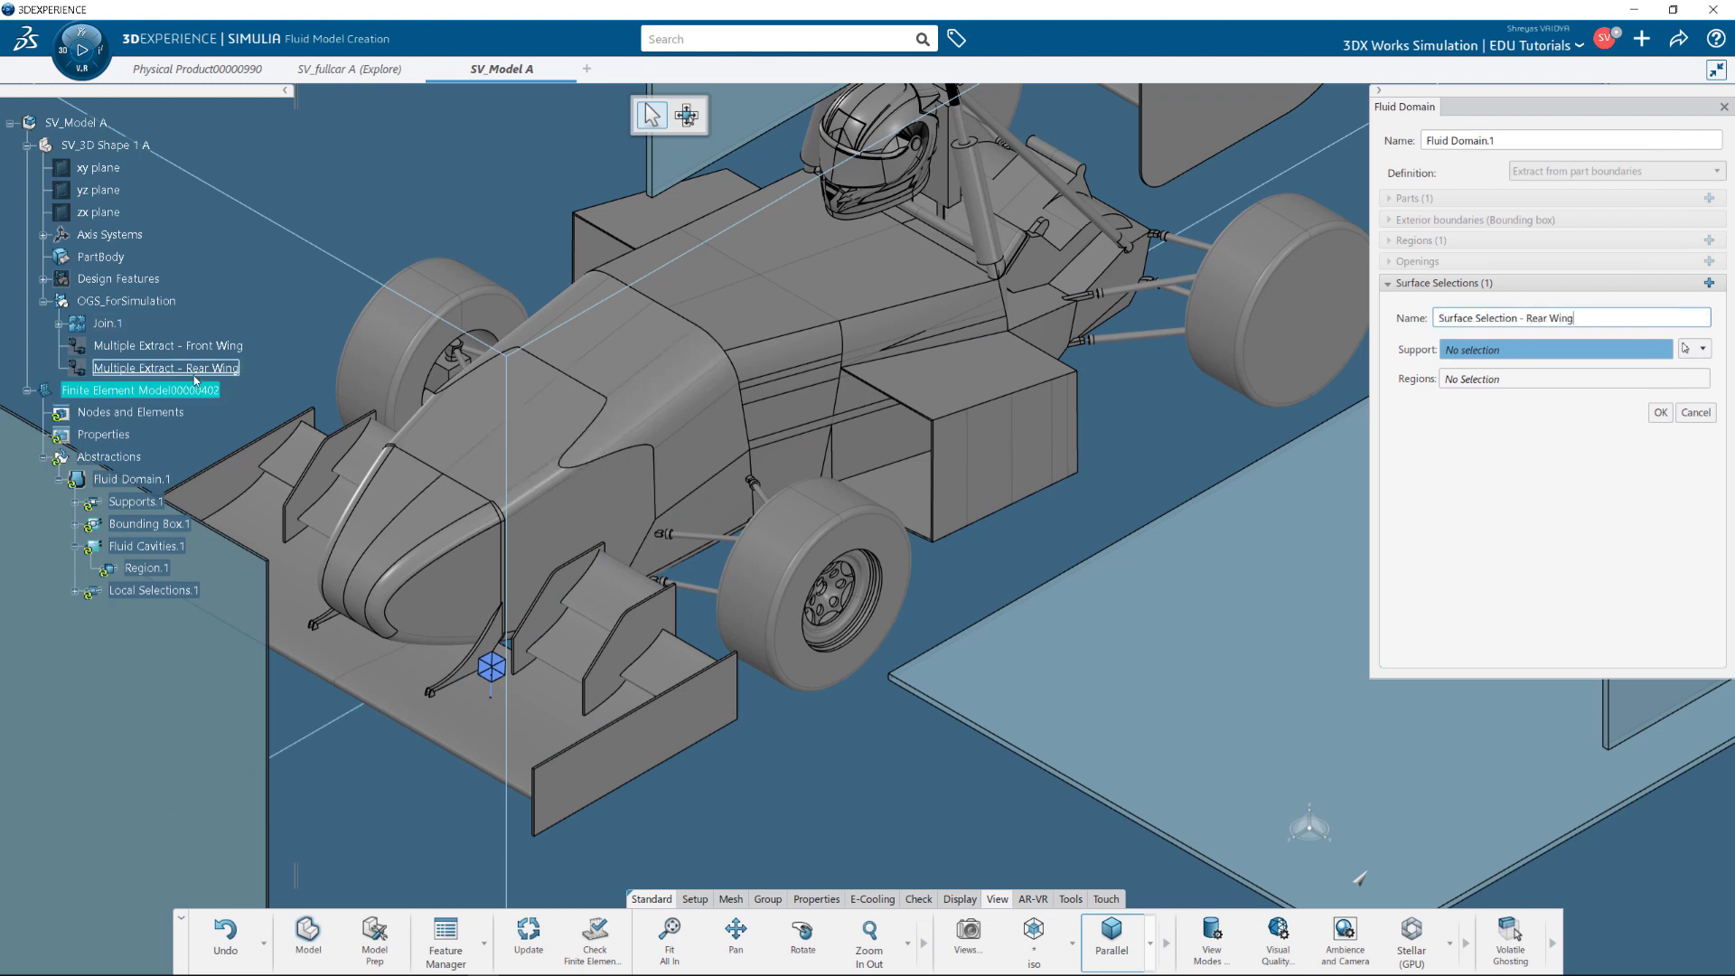
{"action": "left_click", "coordinate": [230, 369]}
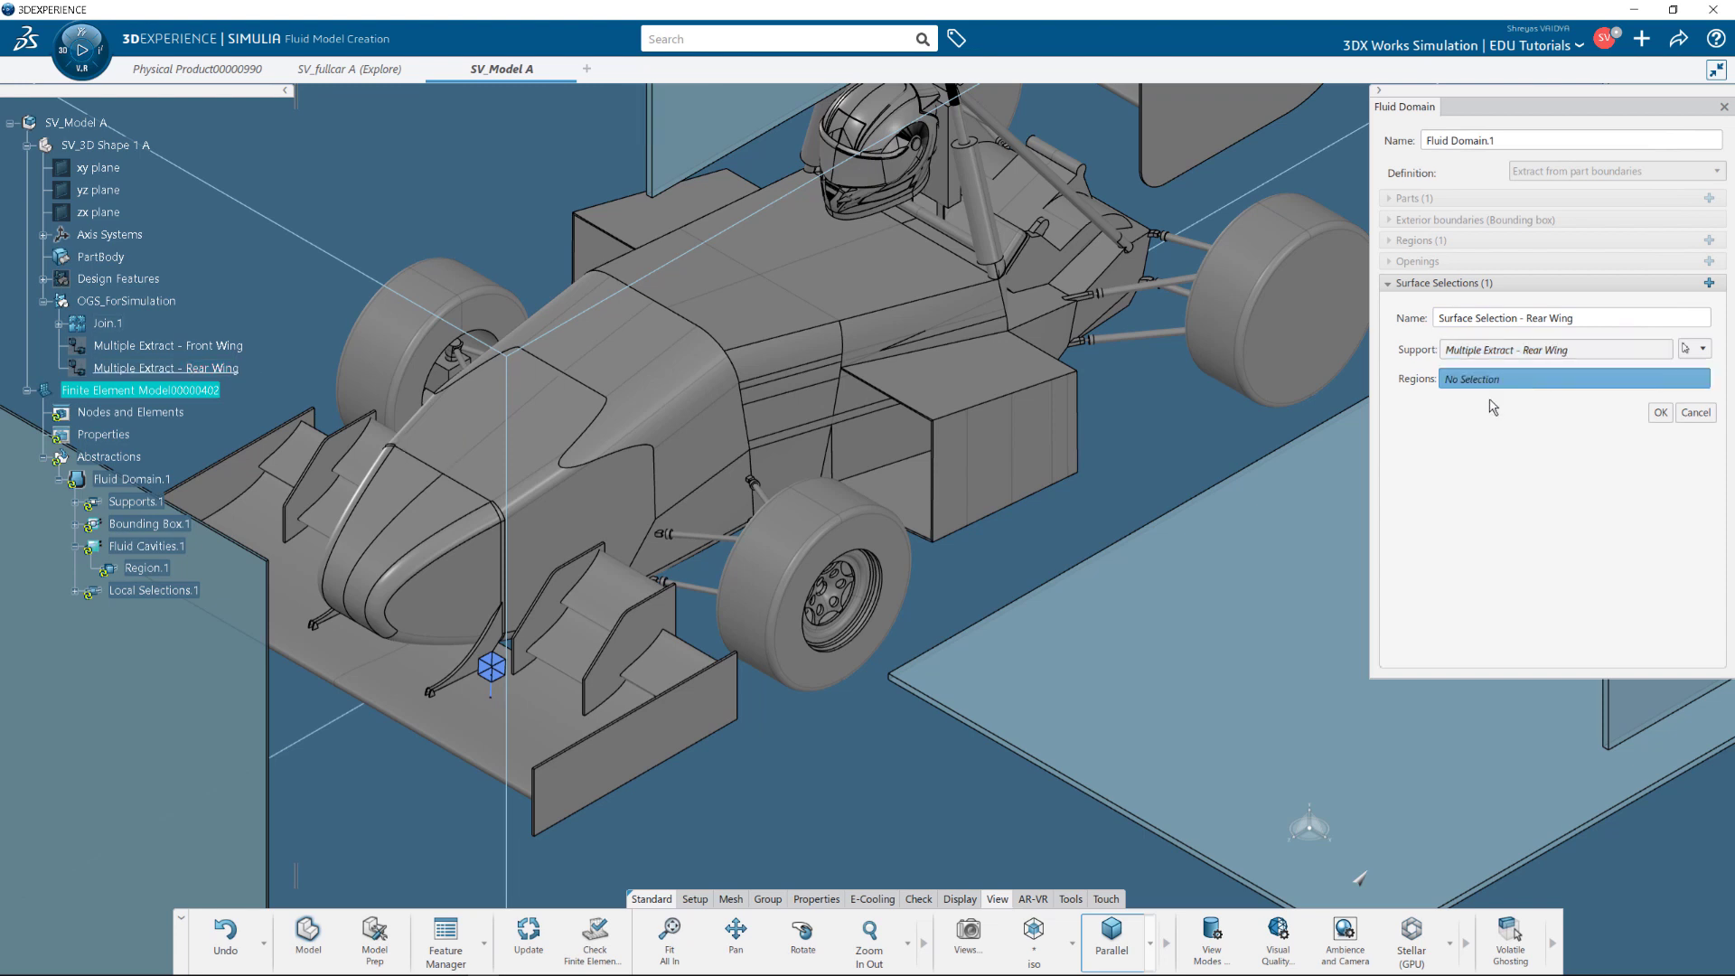
{"action": "left_click", "coordinate": [492, 669]}
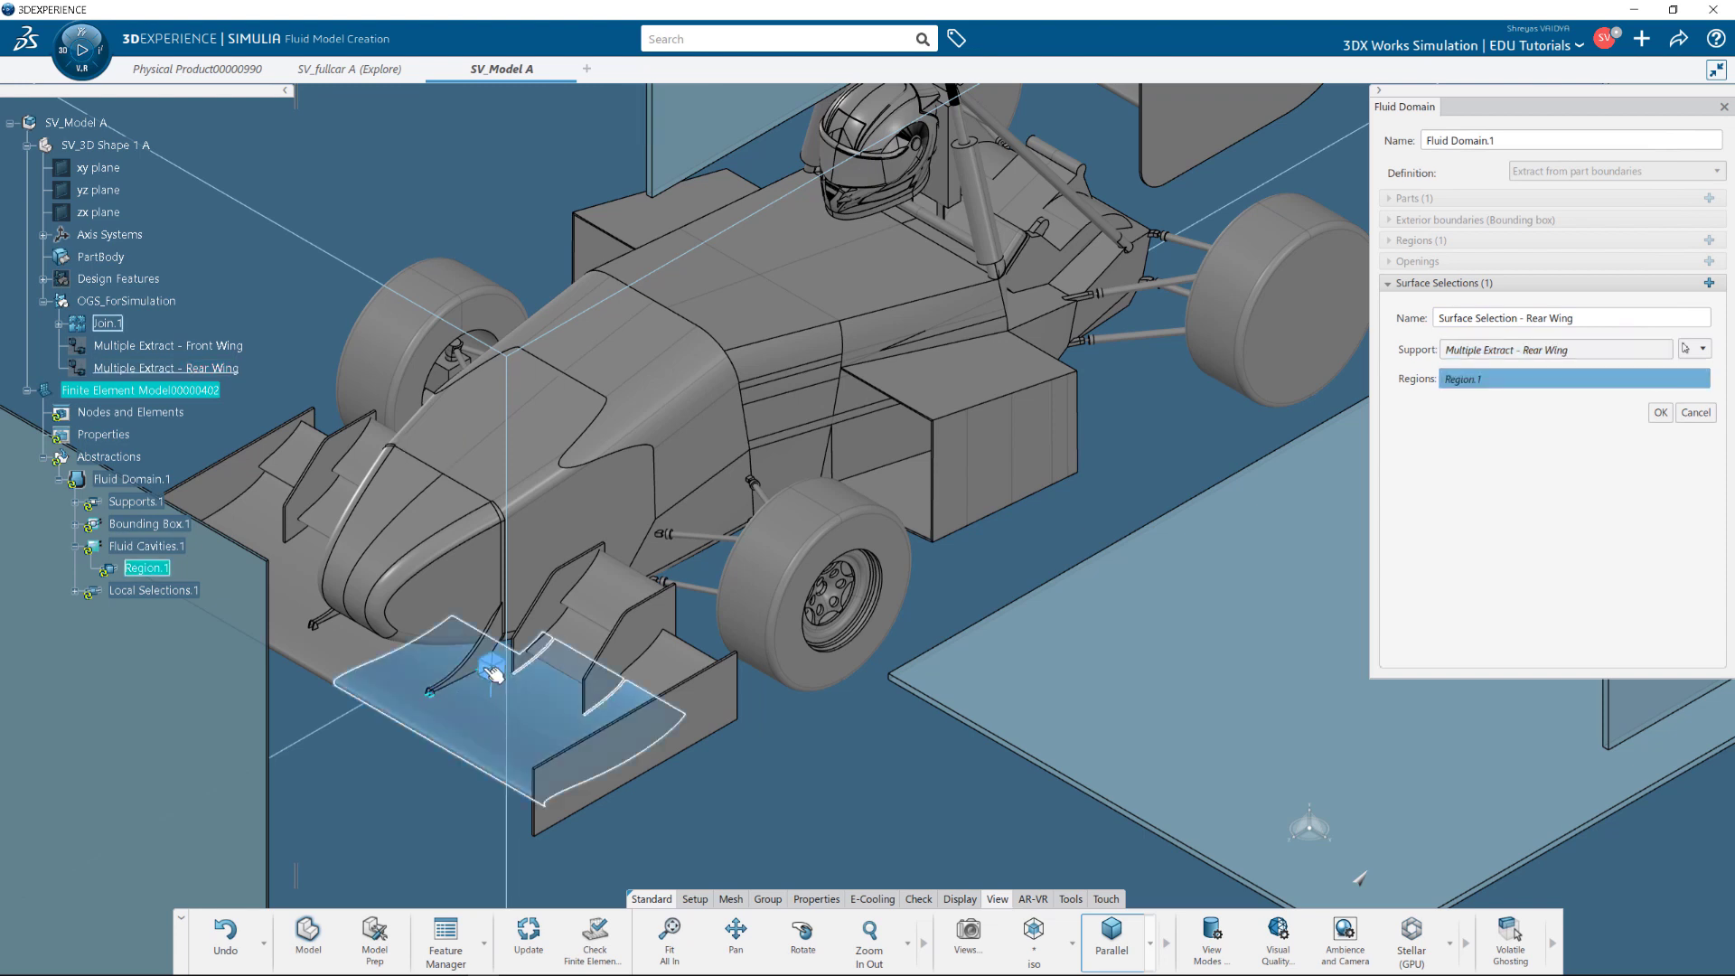
{"action": "left_click", "coordinate": [1660, 412]}
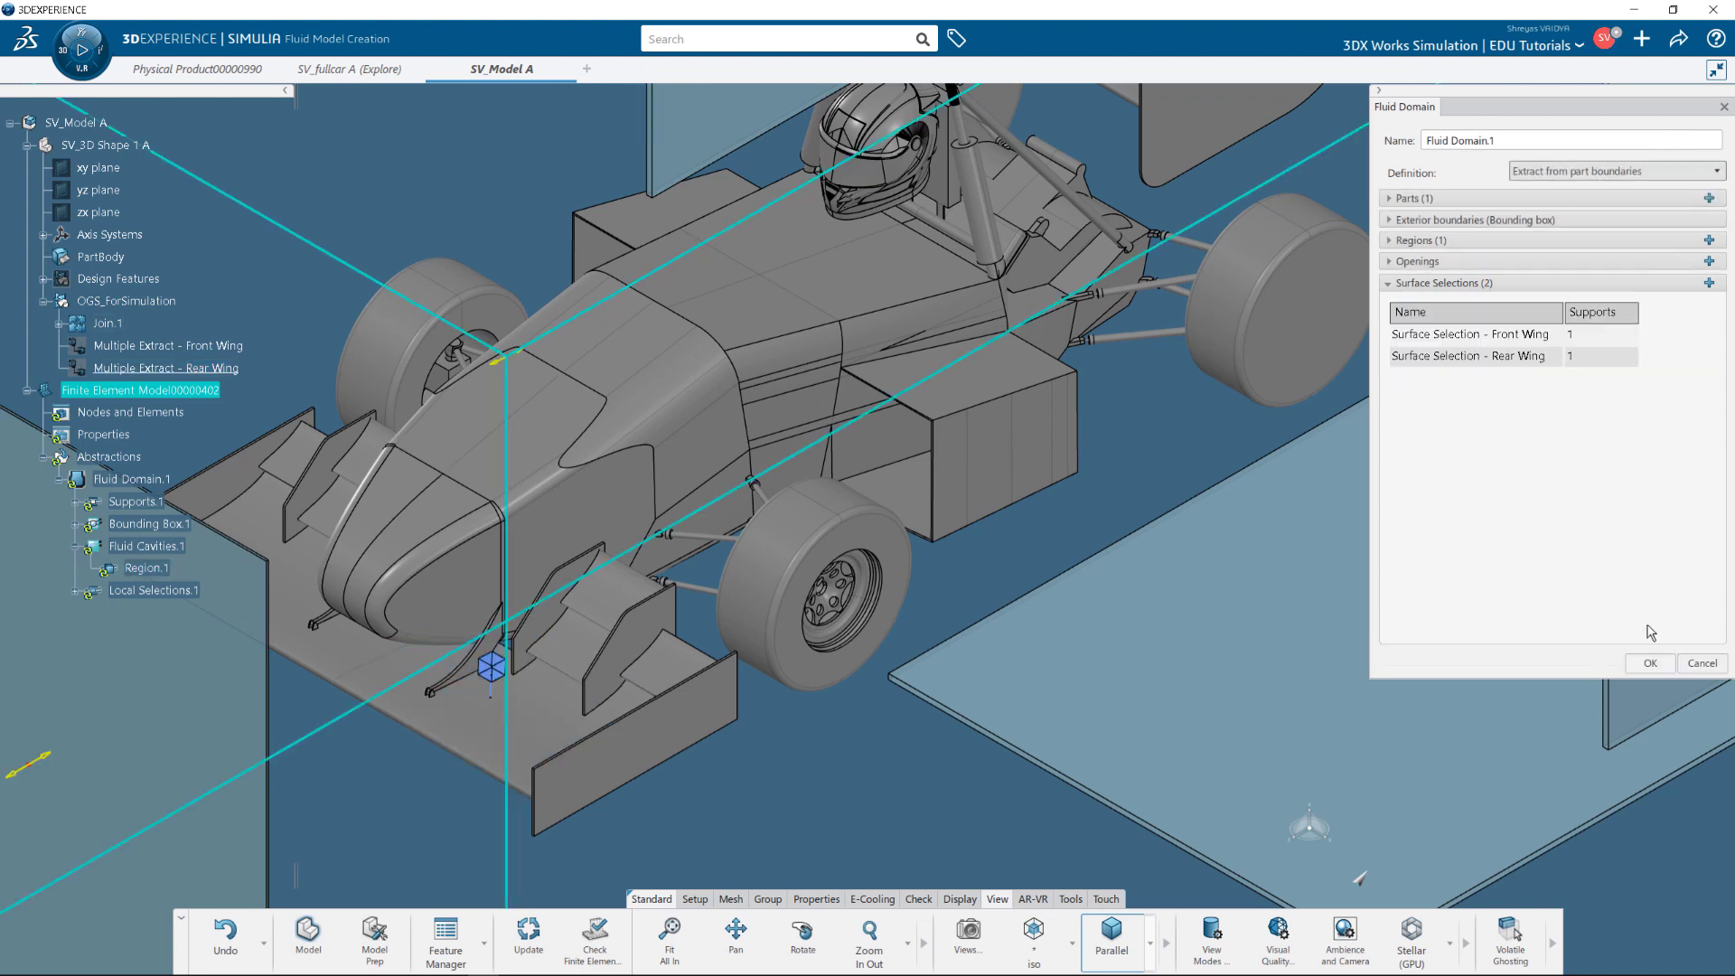
{"action": "left_click", "coordinate": [1651, 663]}
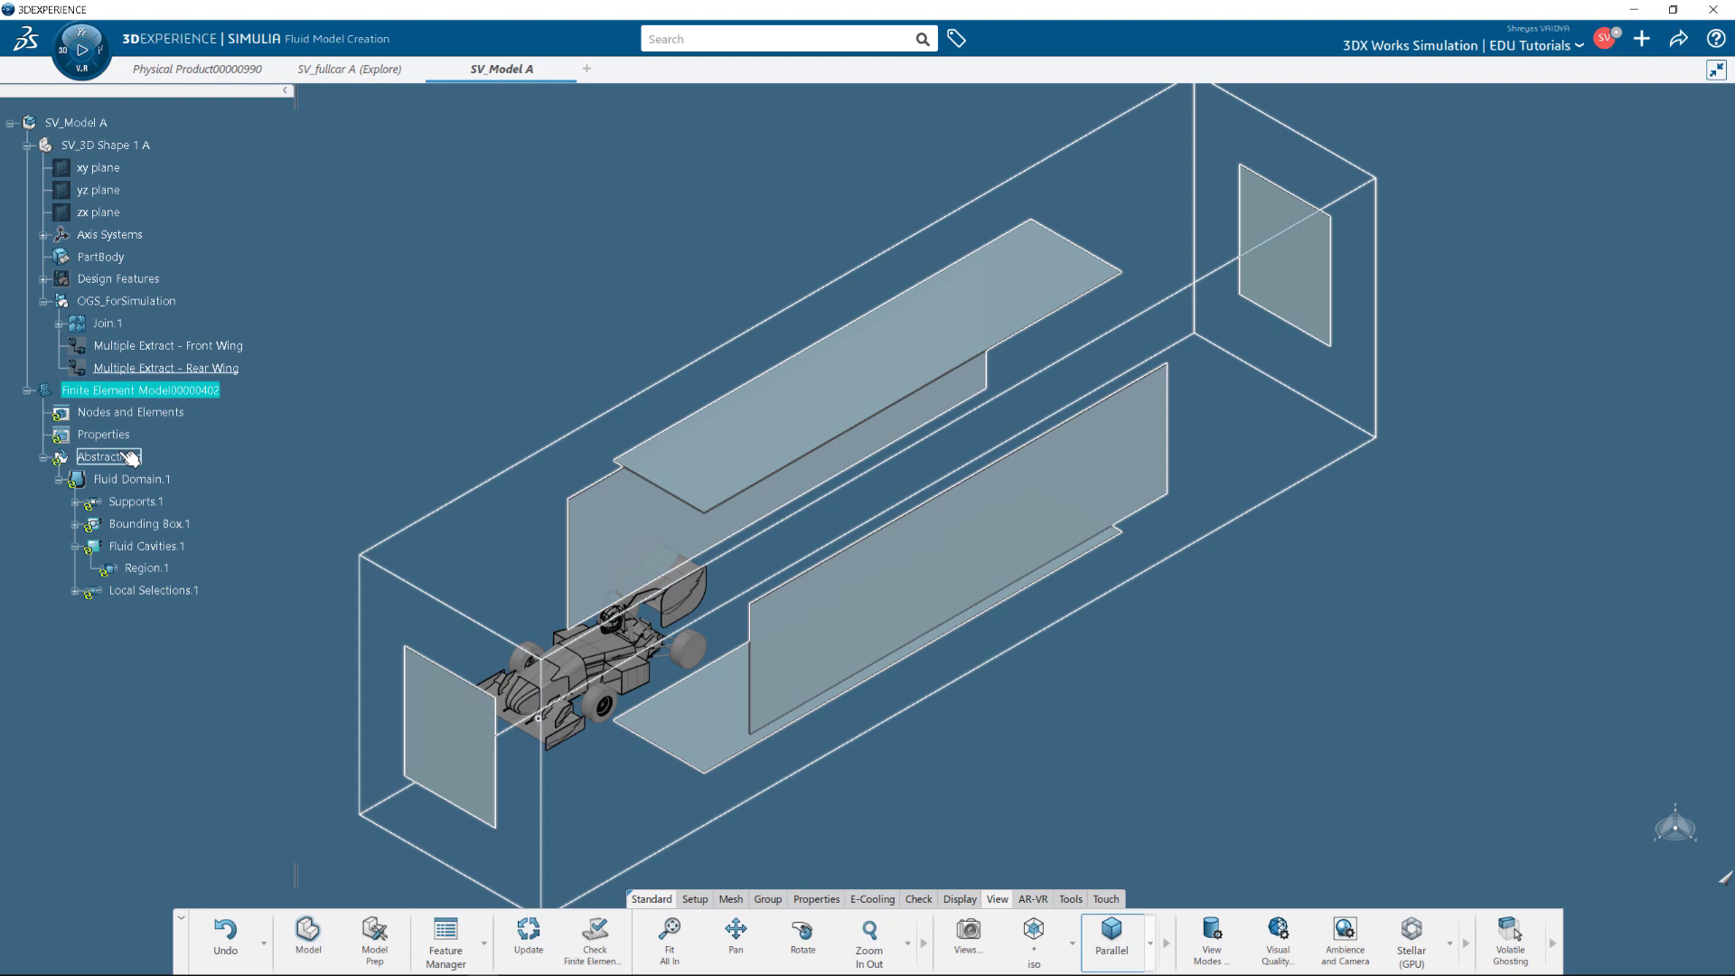
Create Fluid Section.1 on Region.1 using SV_Air from Core Material > Fluid.
{"action": "left_click", "coordinate": [75, 591]}
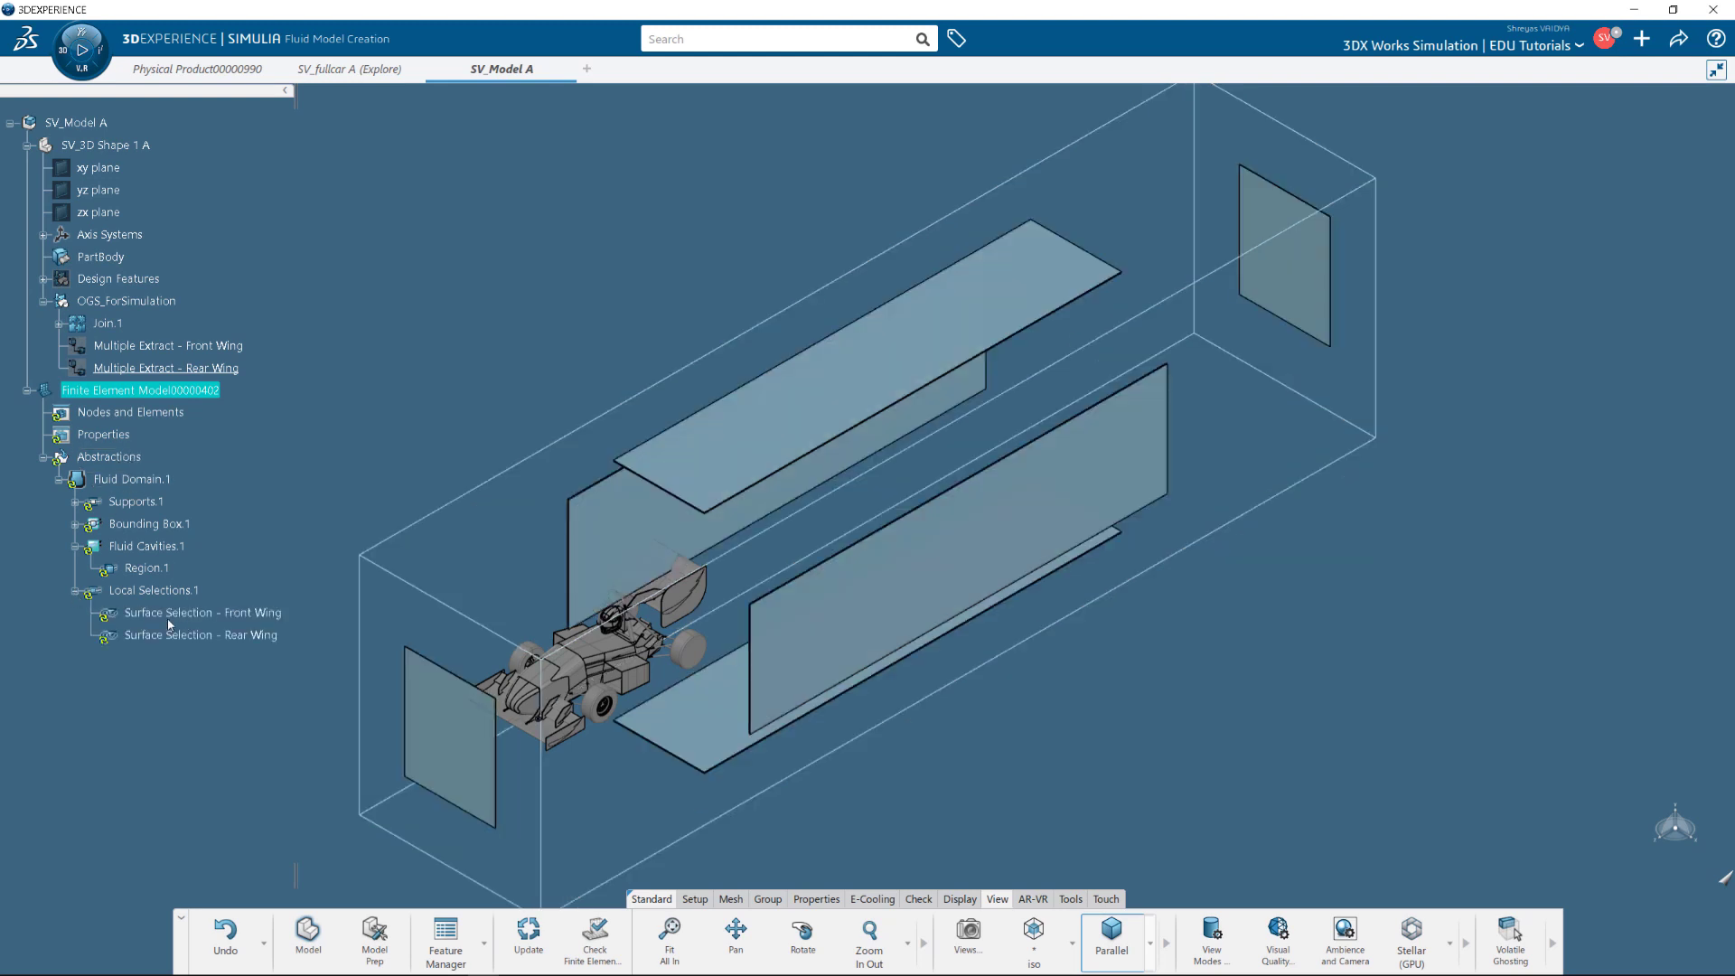
{"action": "left_click", "coordinate": [75, 546]}
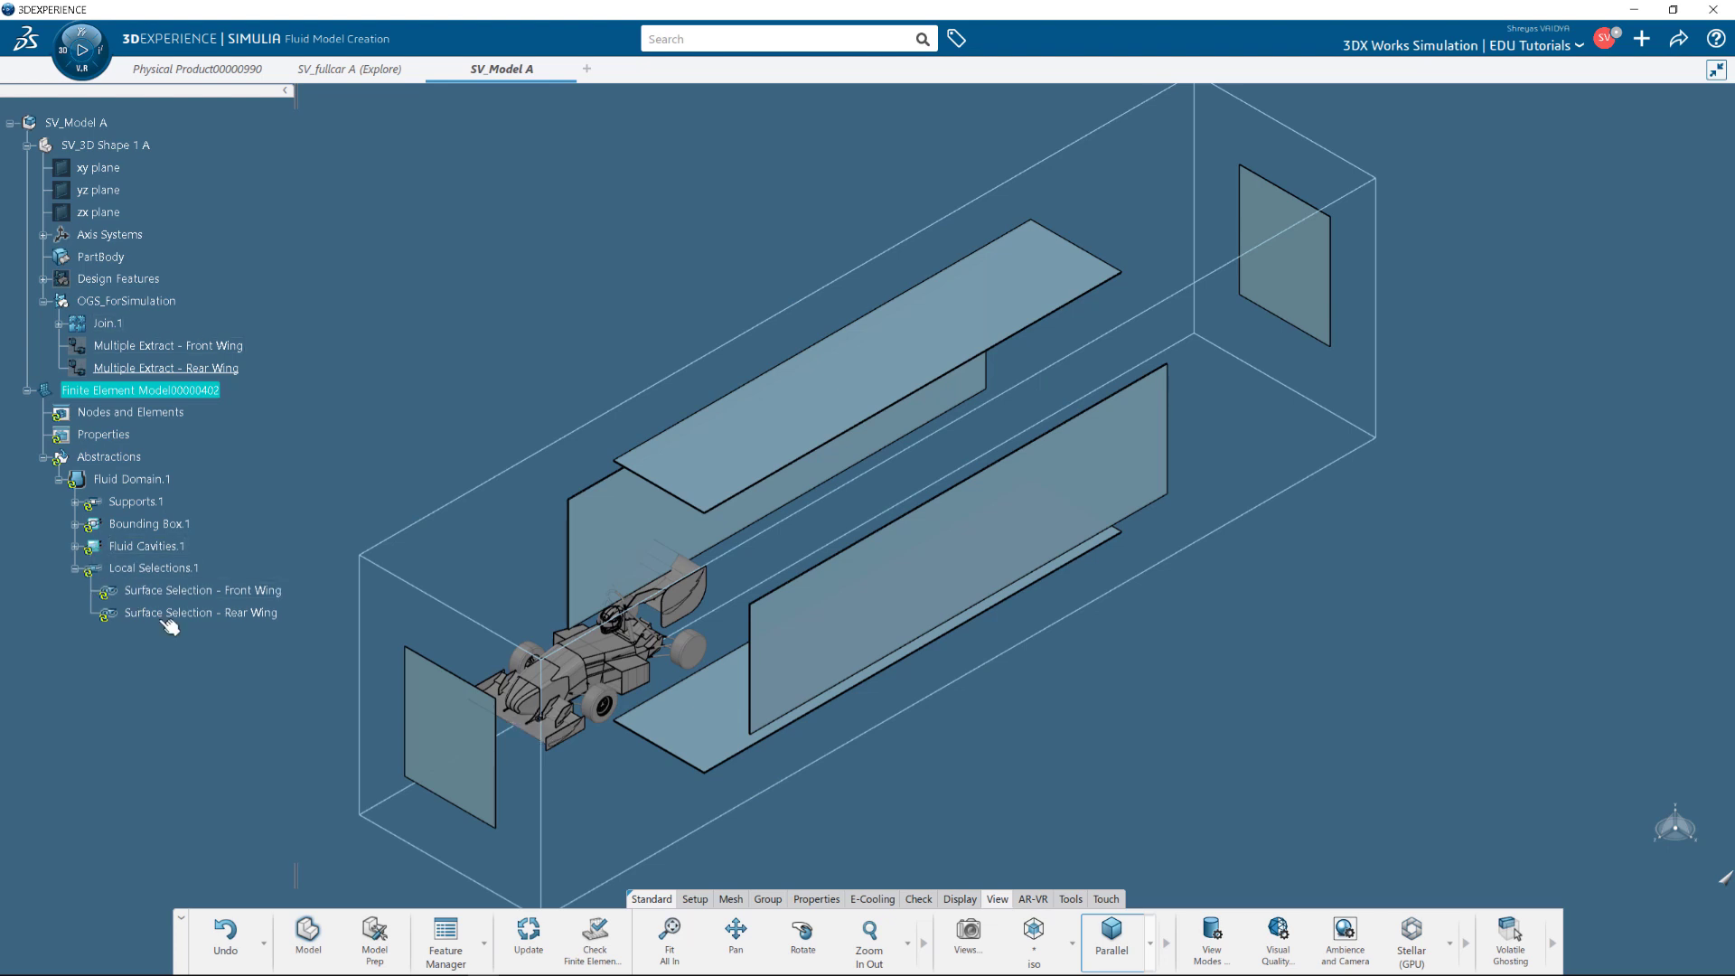
{"action": "left_click", "coordinate": [814, 899]}
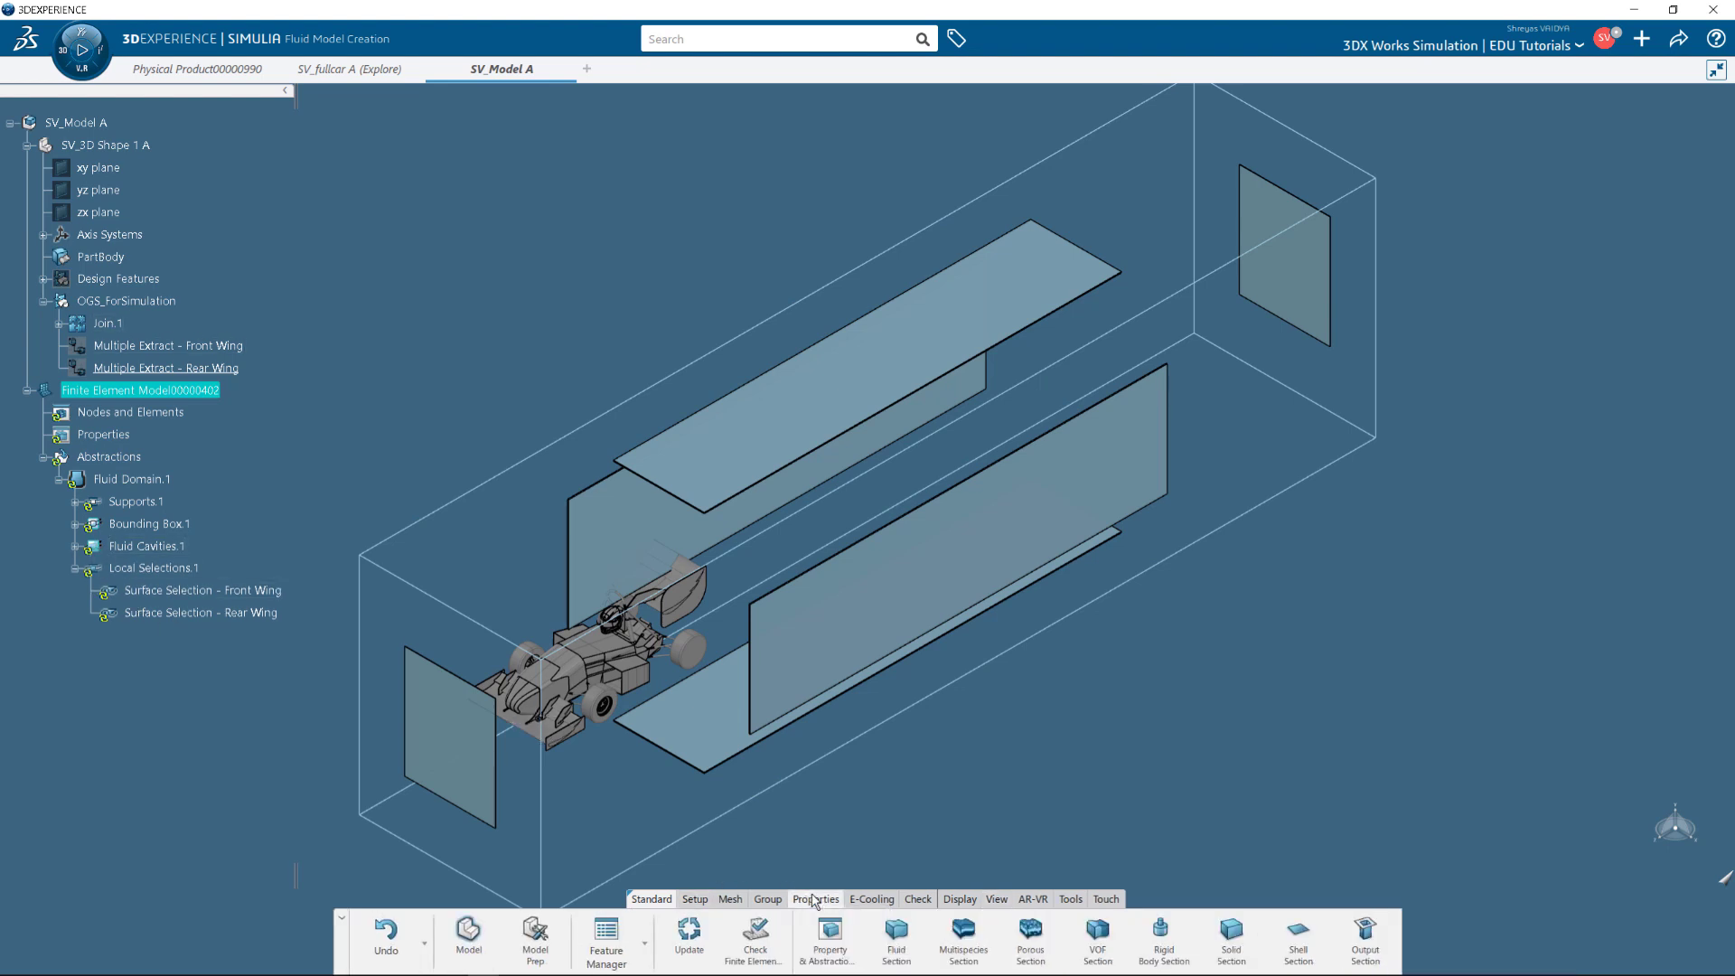
{"action": "left_click", "coordinate": [894, 951]}
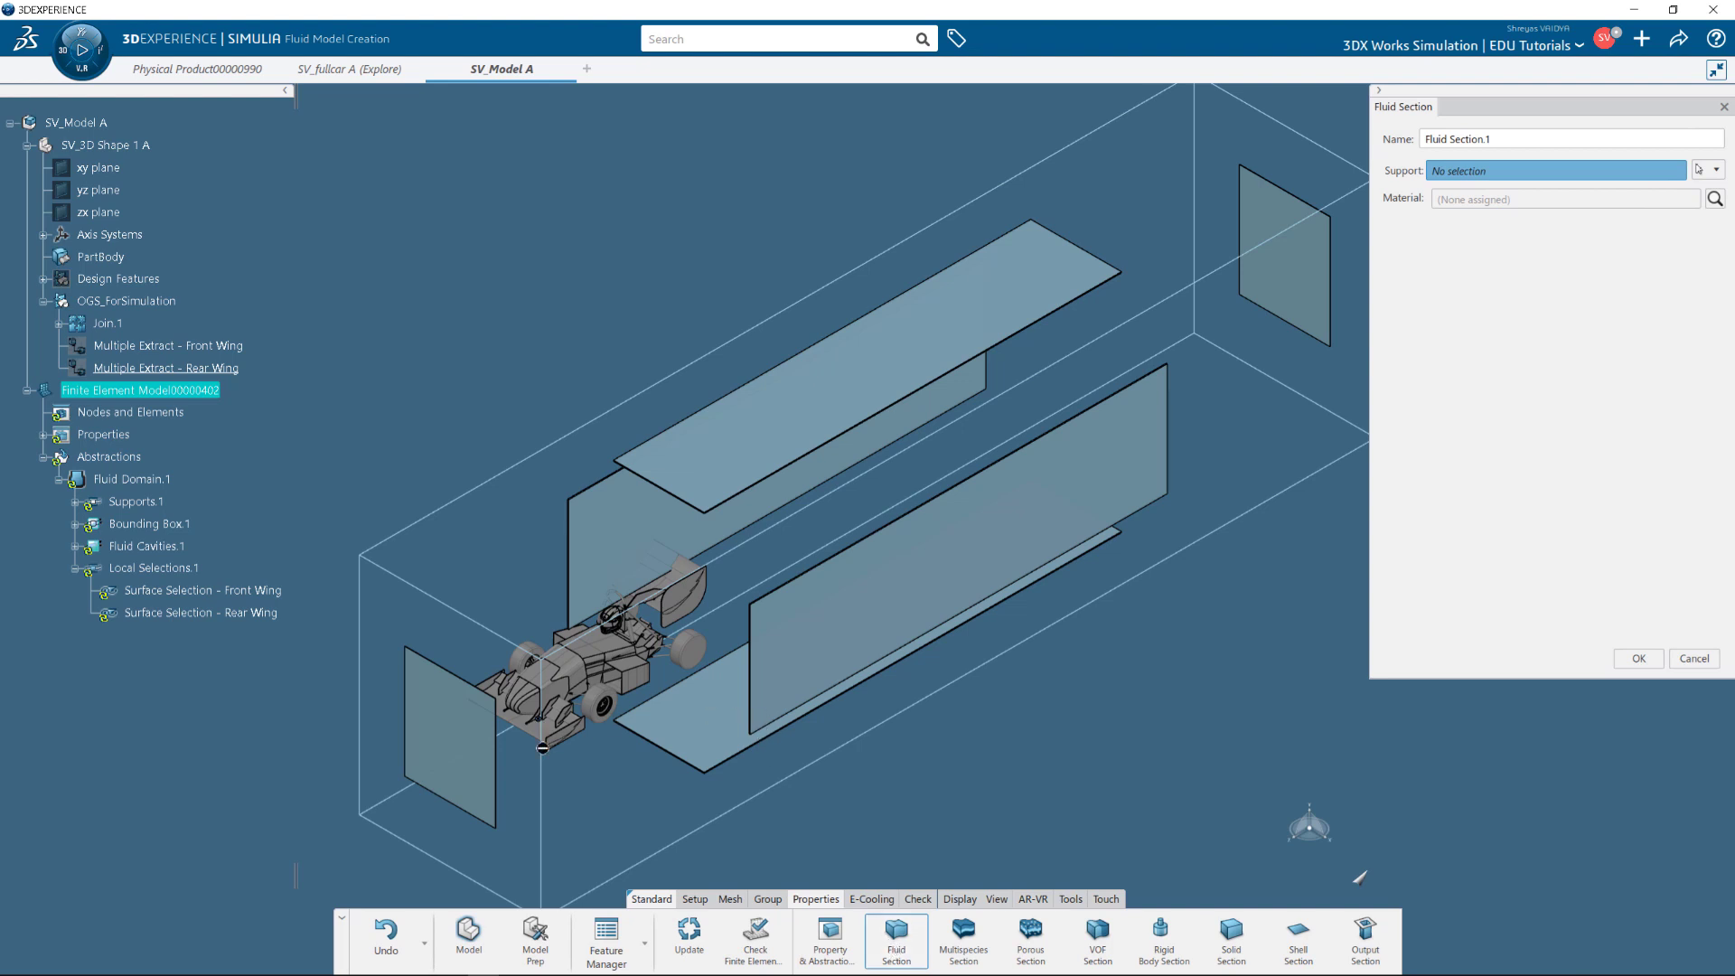
{"action": "left_click", "coordinate": [75, 546]}
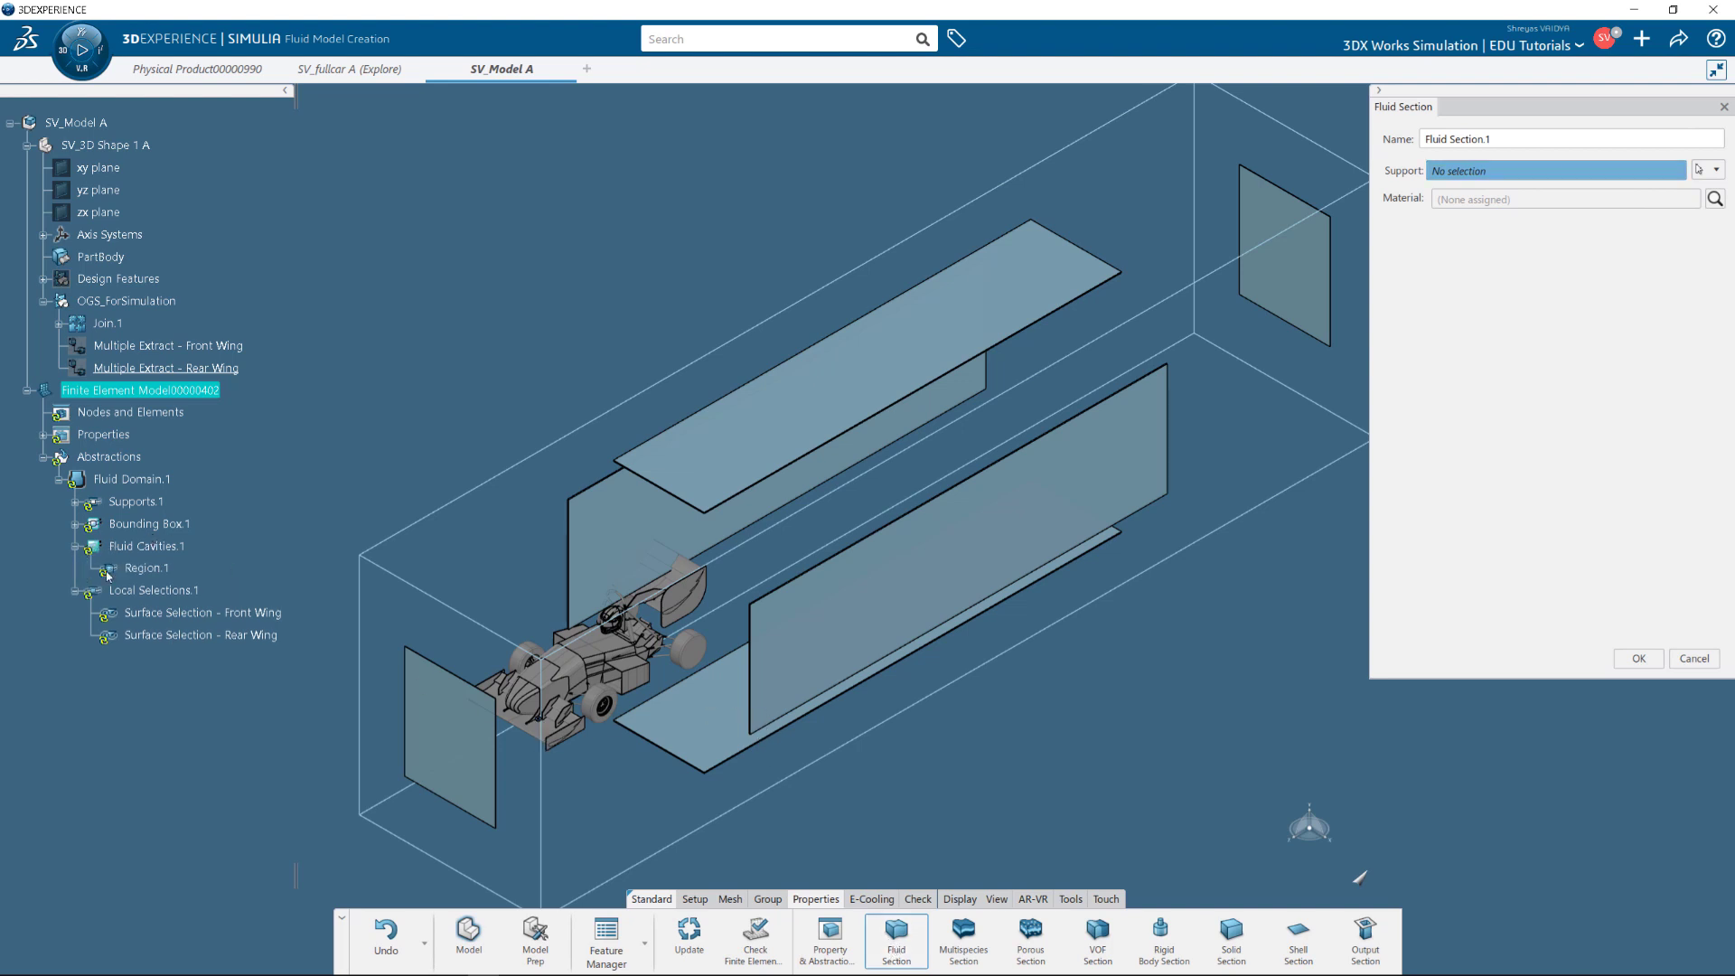
{"action": "left_click", "coordinate": [164, 569]}
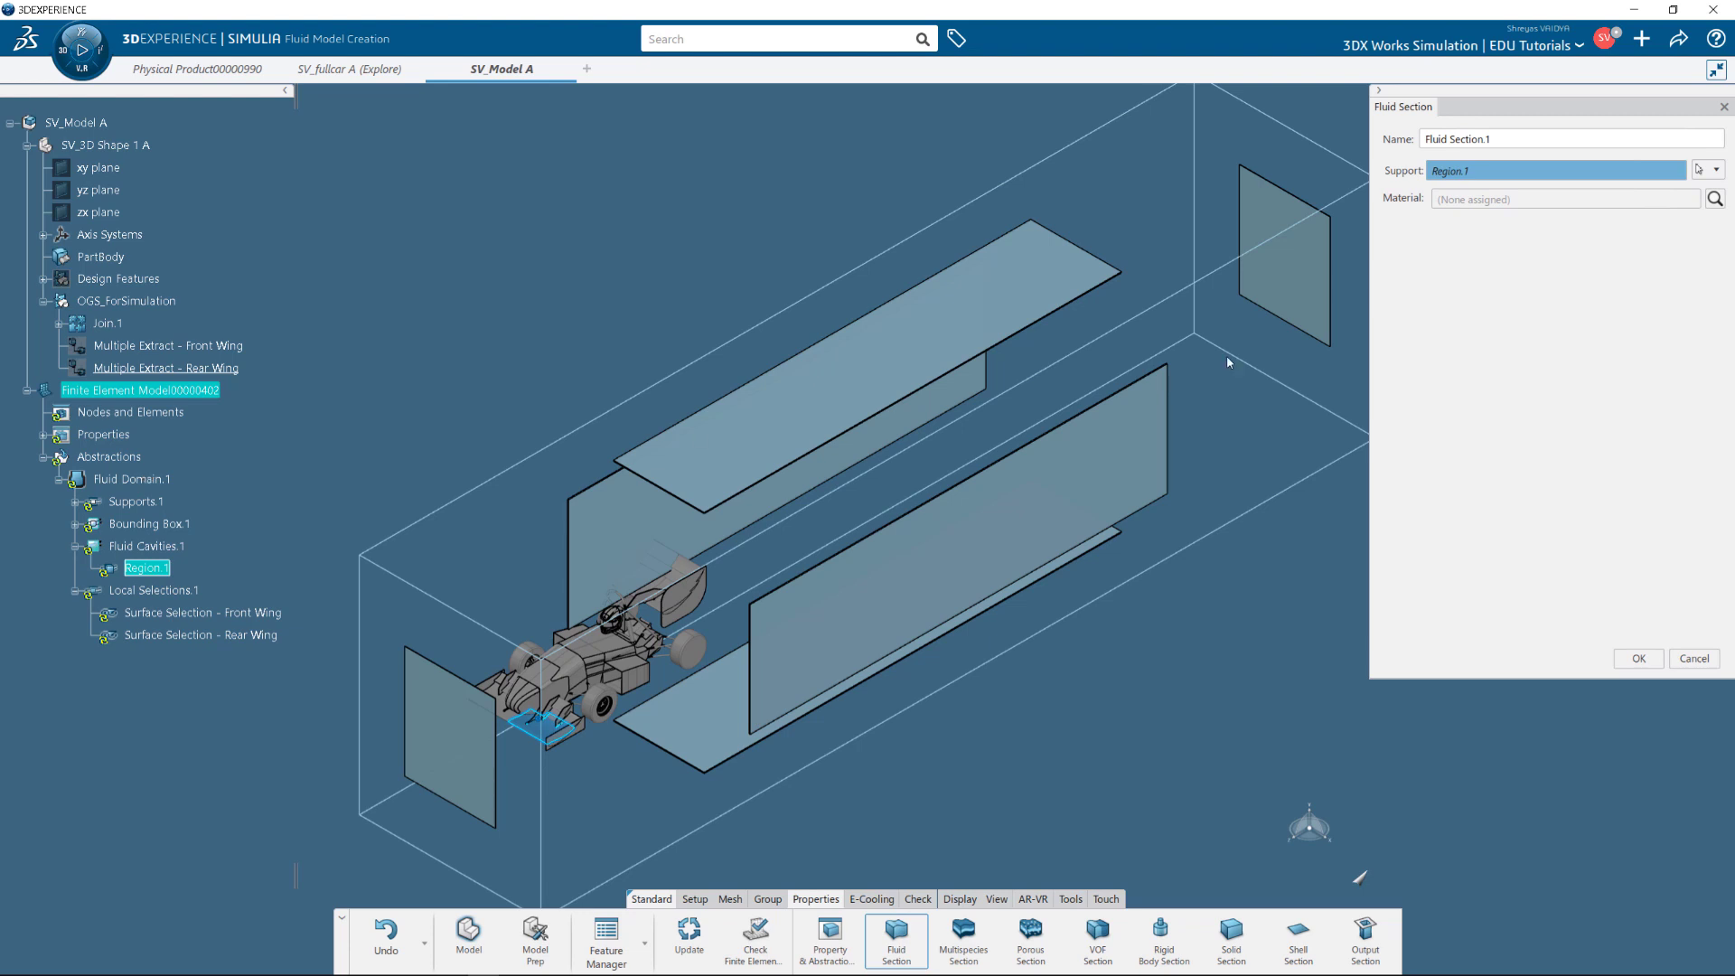
{"action": "left_click", "coordinate": [1714, 200]}
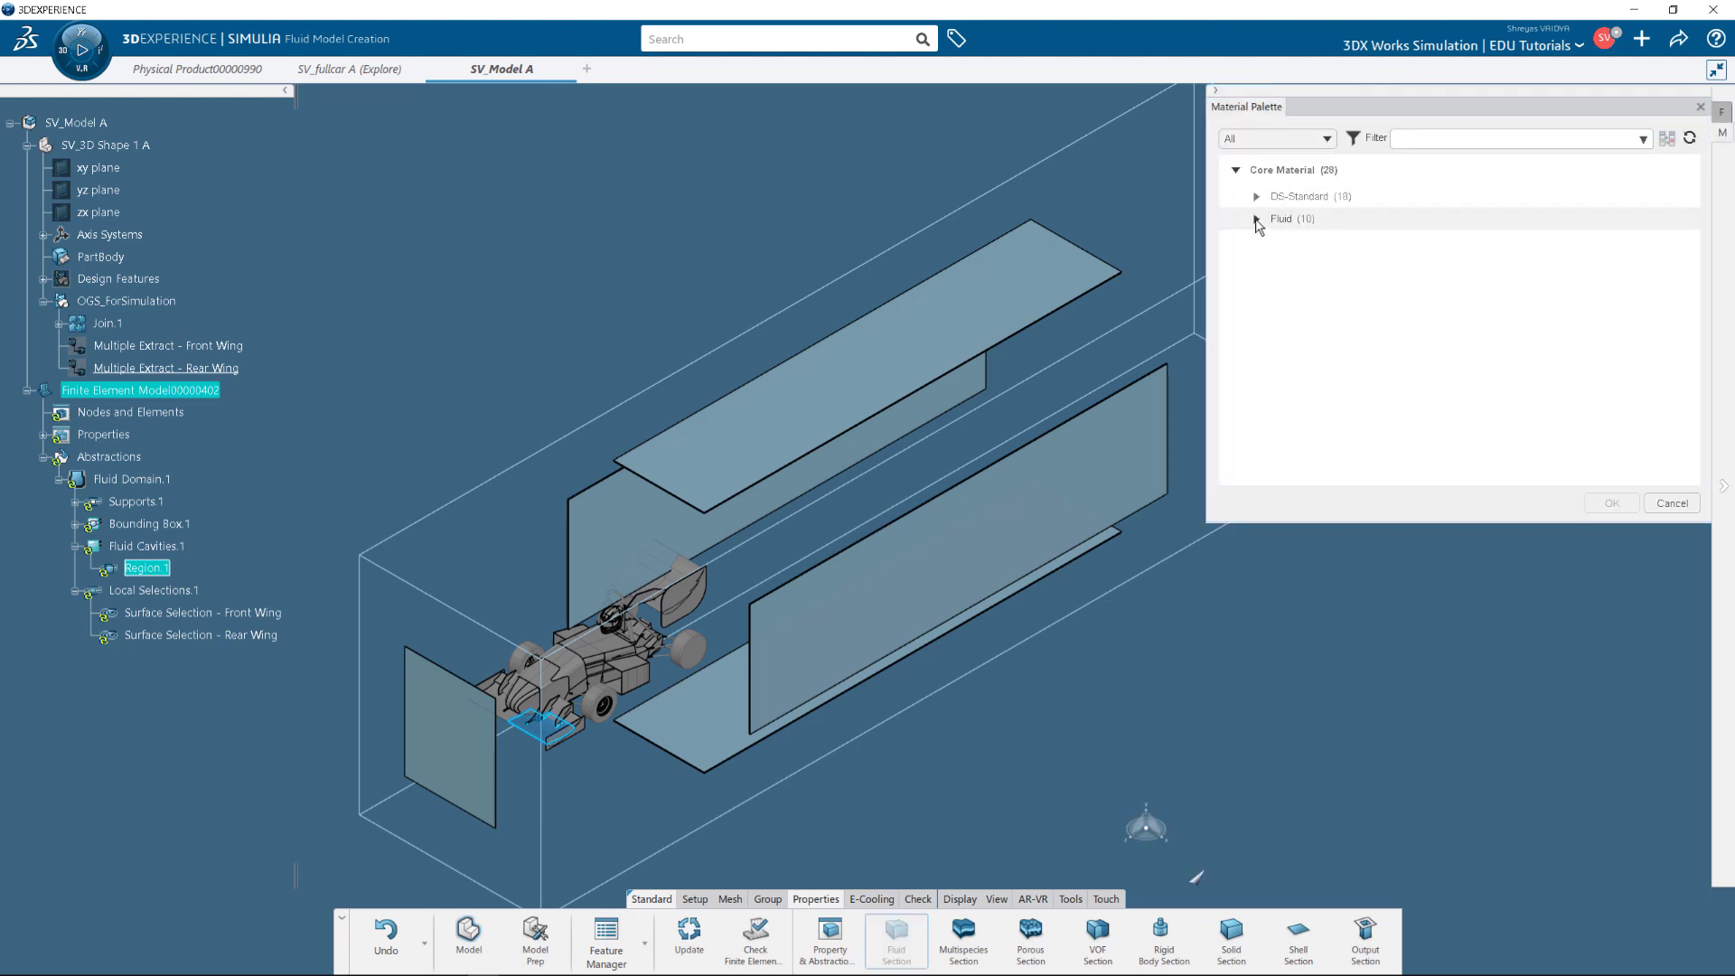
{"action": "left_click", "coordinate": [1256, 219]}
{"action": "left_click", "coordinate": [1328, 280]}
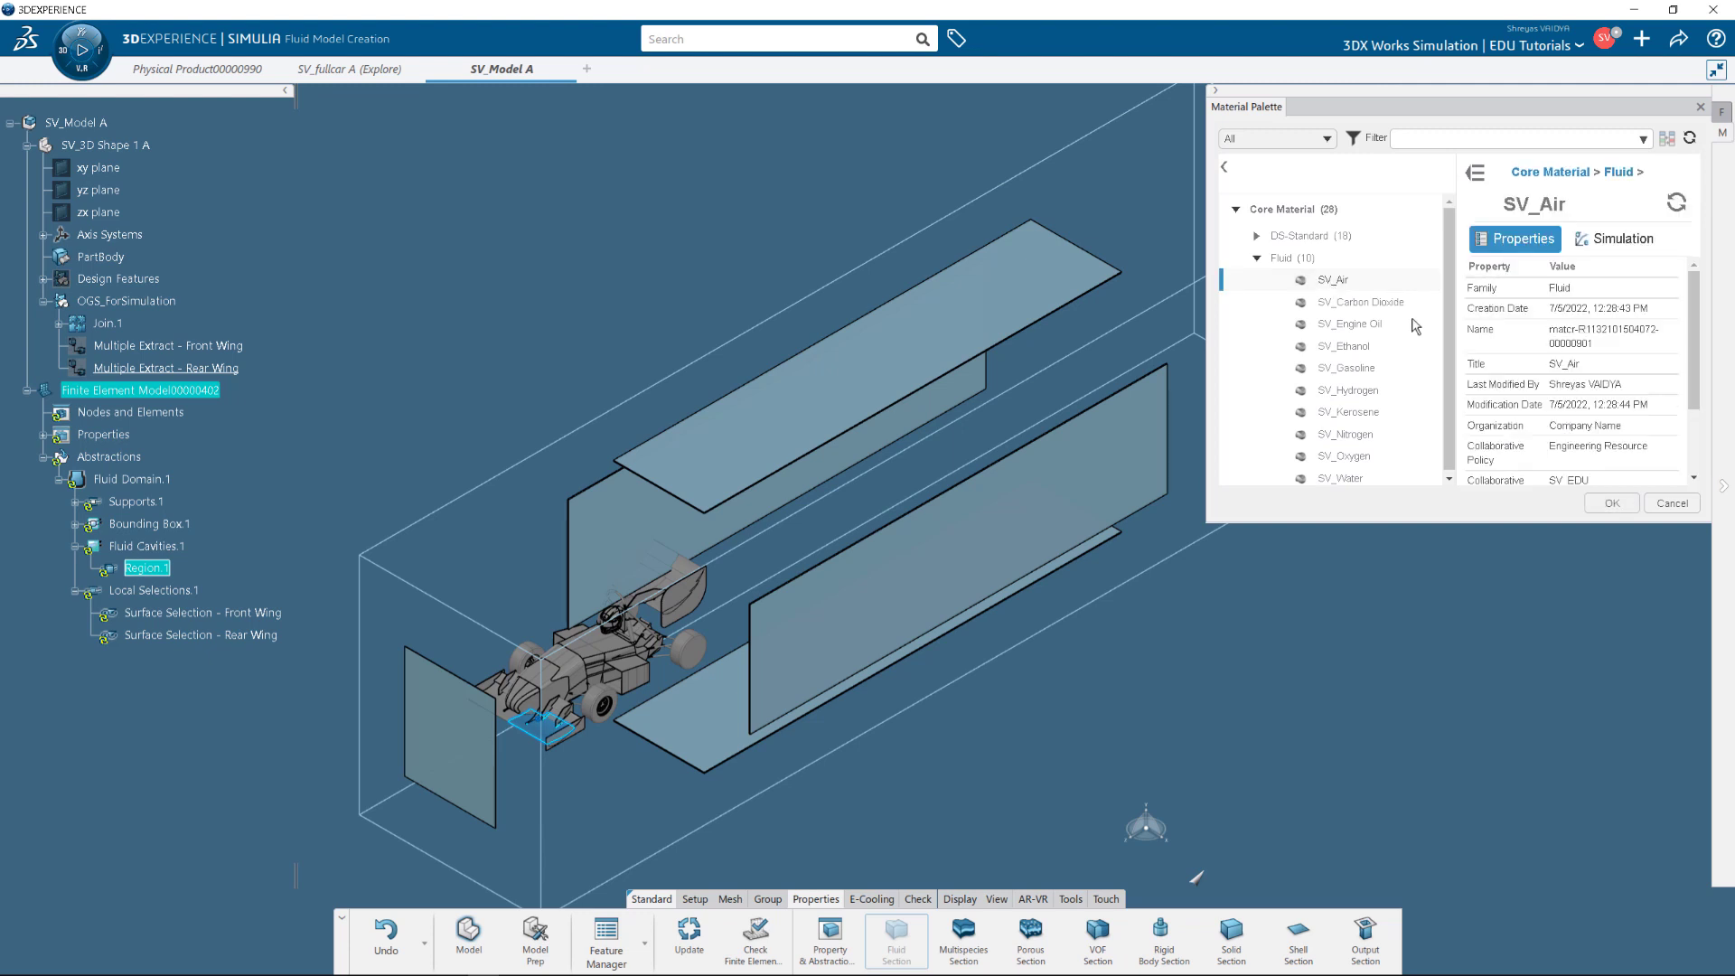
{"action": "left_click", "coordinate": [1597, 508]}
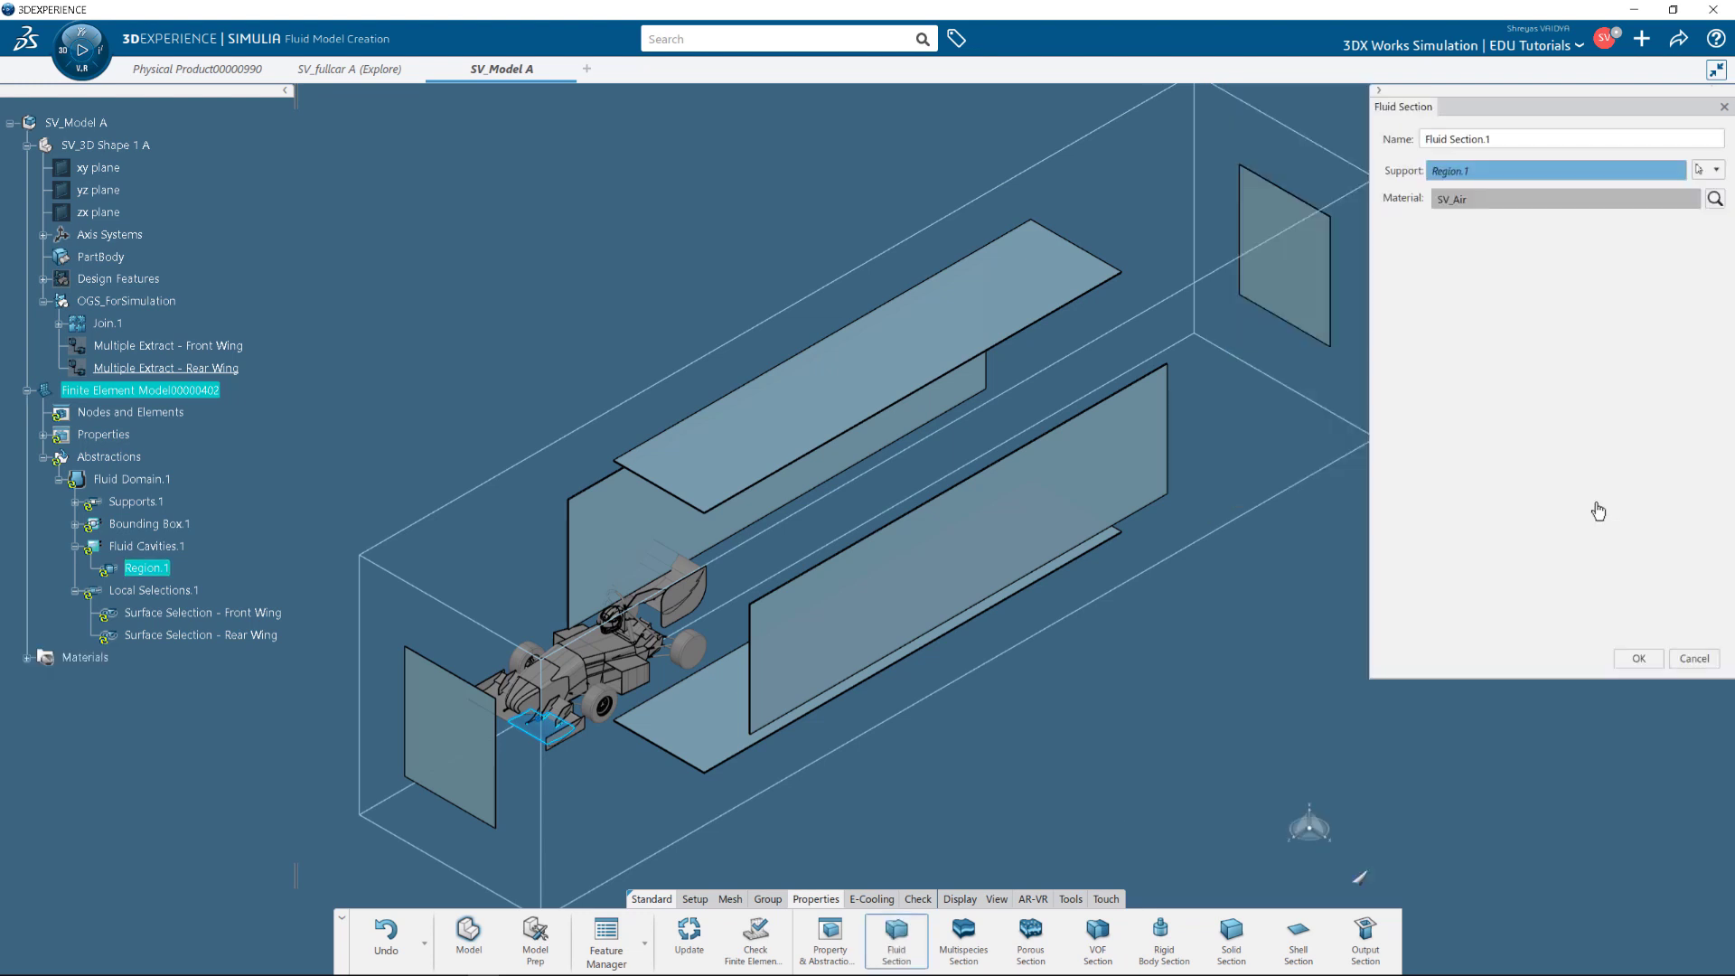
{"action": "left_click", "coordinate": [1603, 597]}
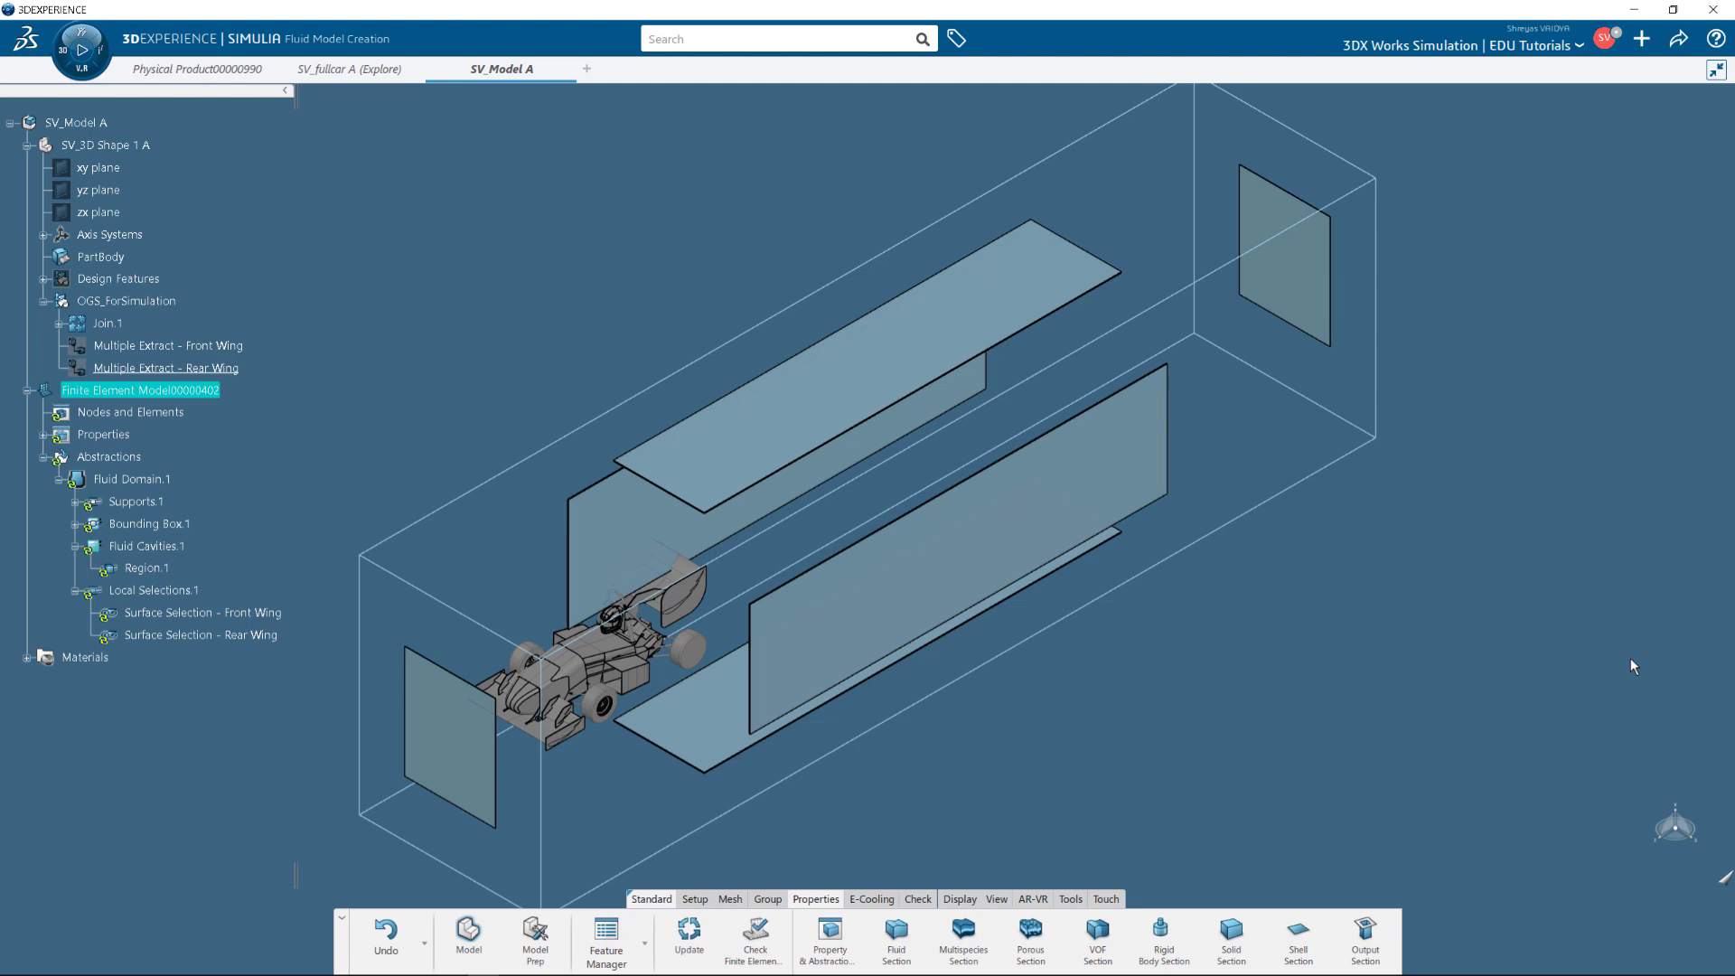
Create Hex Mesh.1 with a 5mm local face-and-edge size on Join.1, then update to generate it.
{"action": "left_click", "coordinate": [730, 900]}
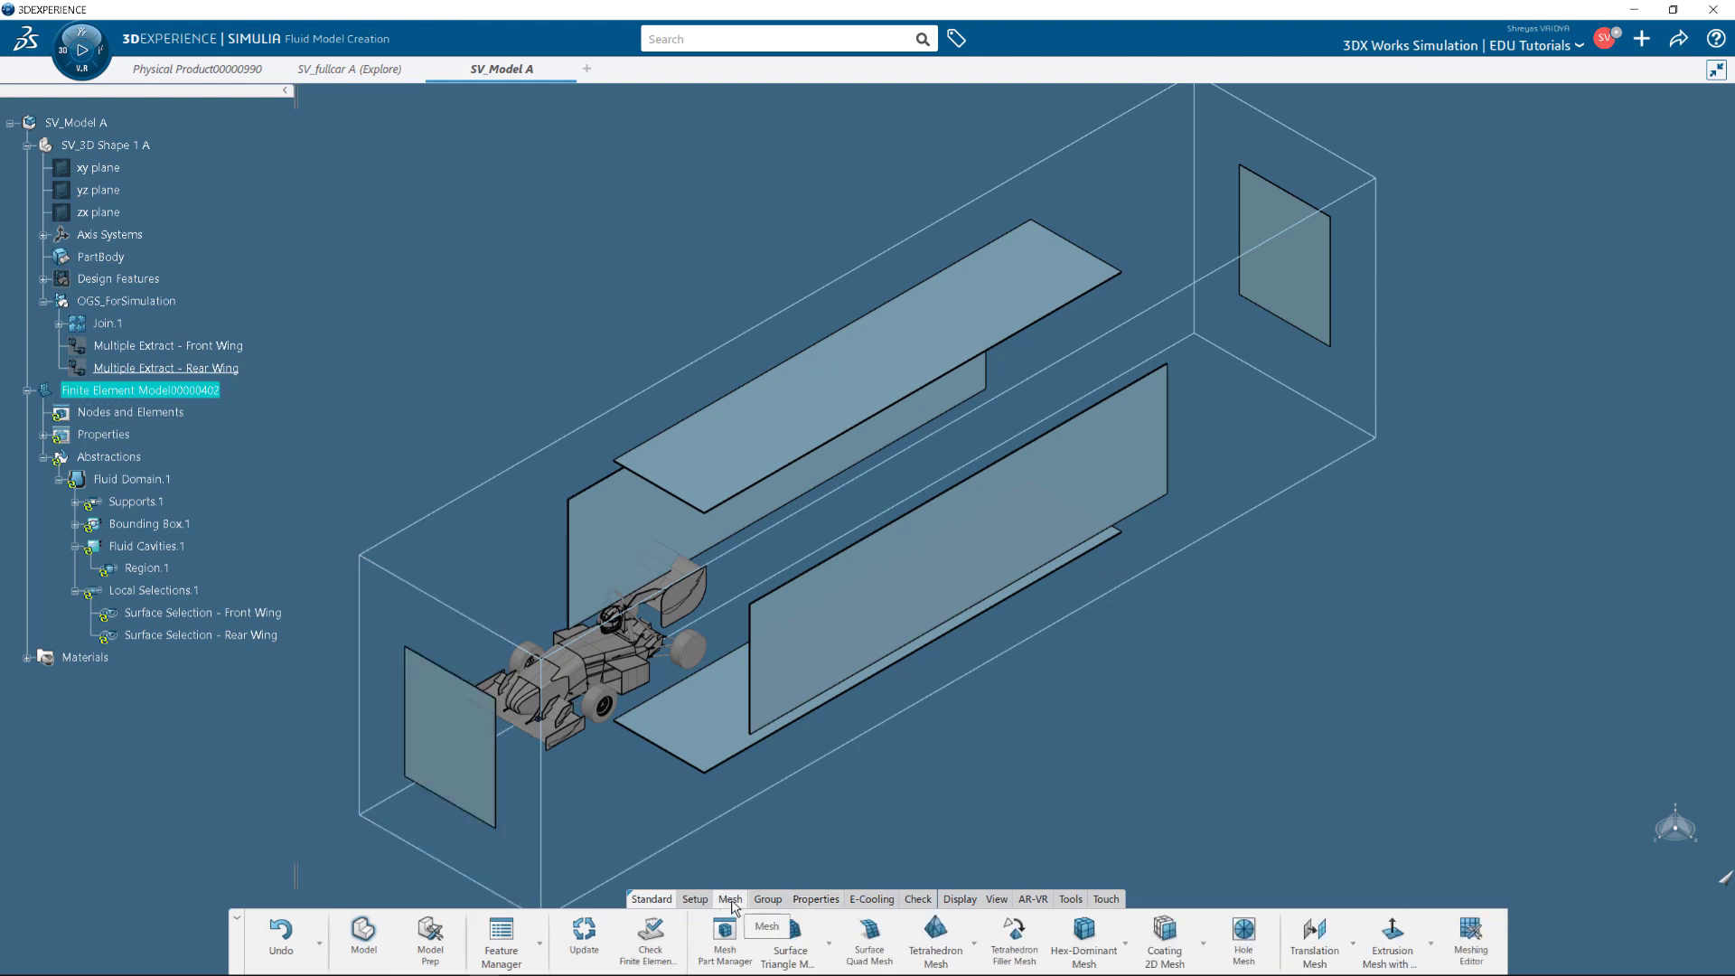
{"action": "left_click", "coordinate": [1125, 942]}
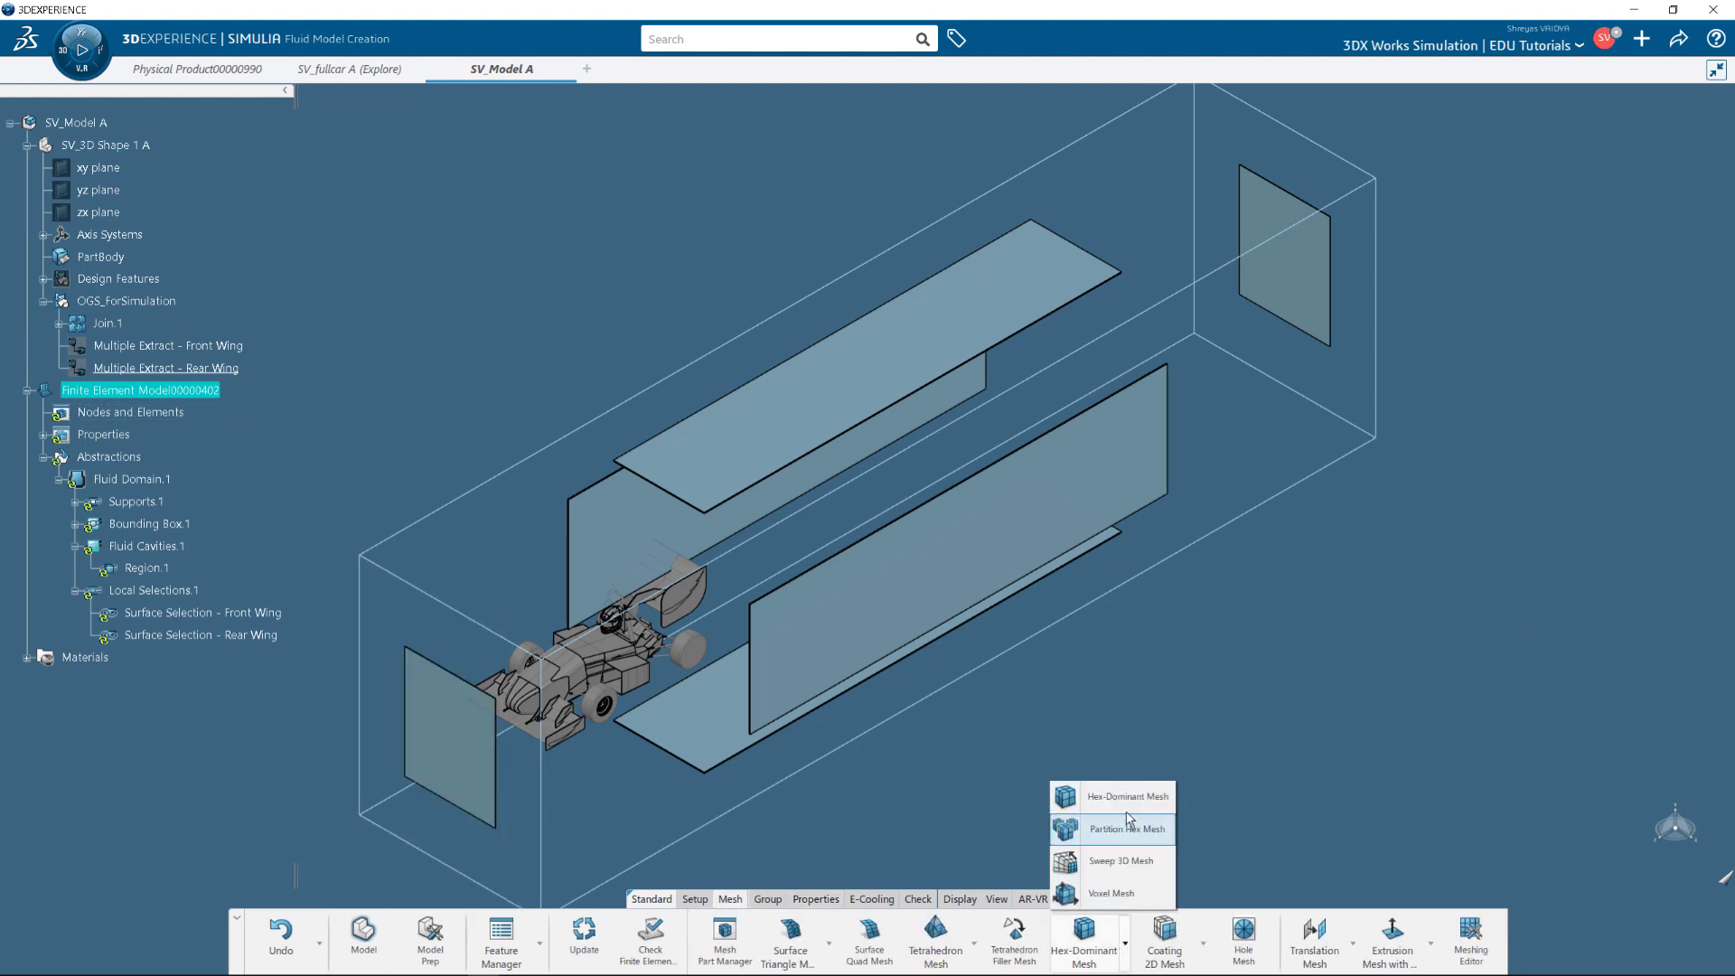
{"action": "left_click", "coordinate": [1111, 796]}
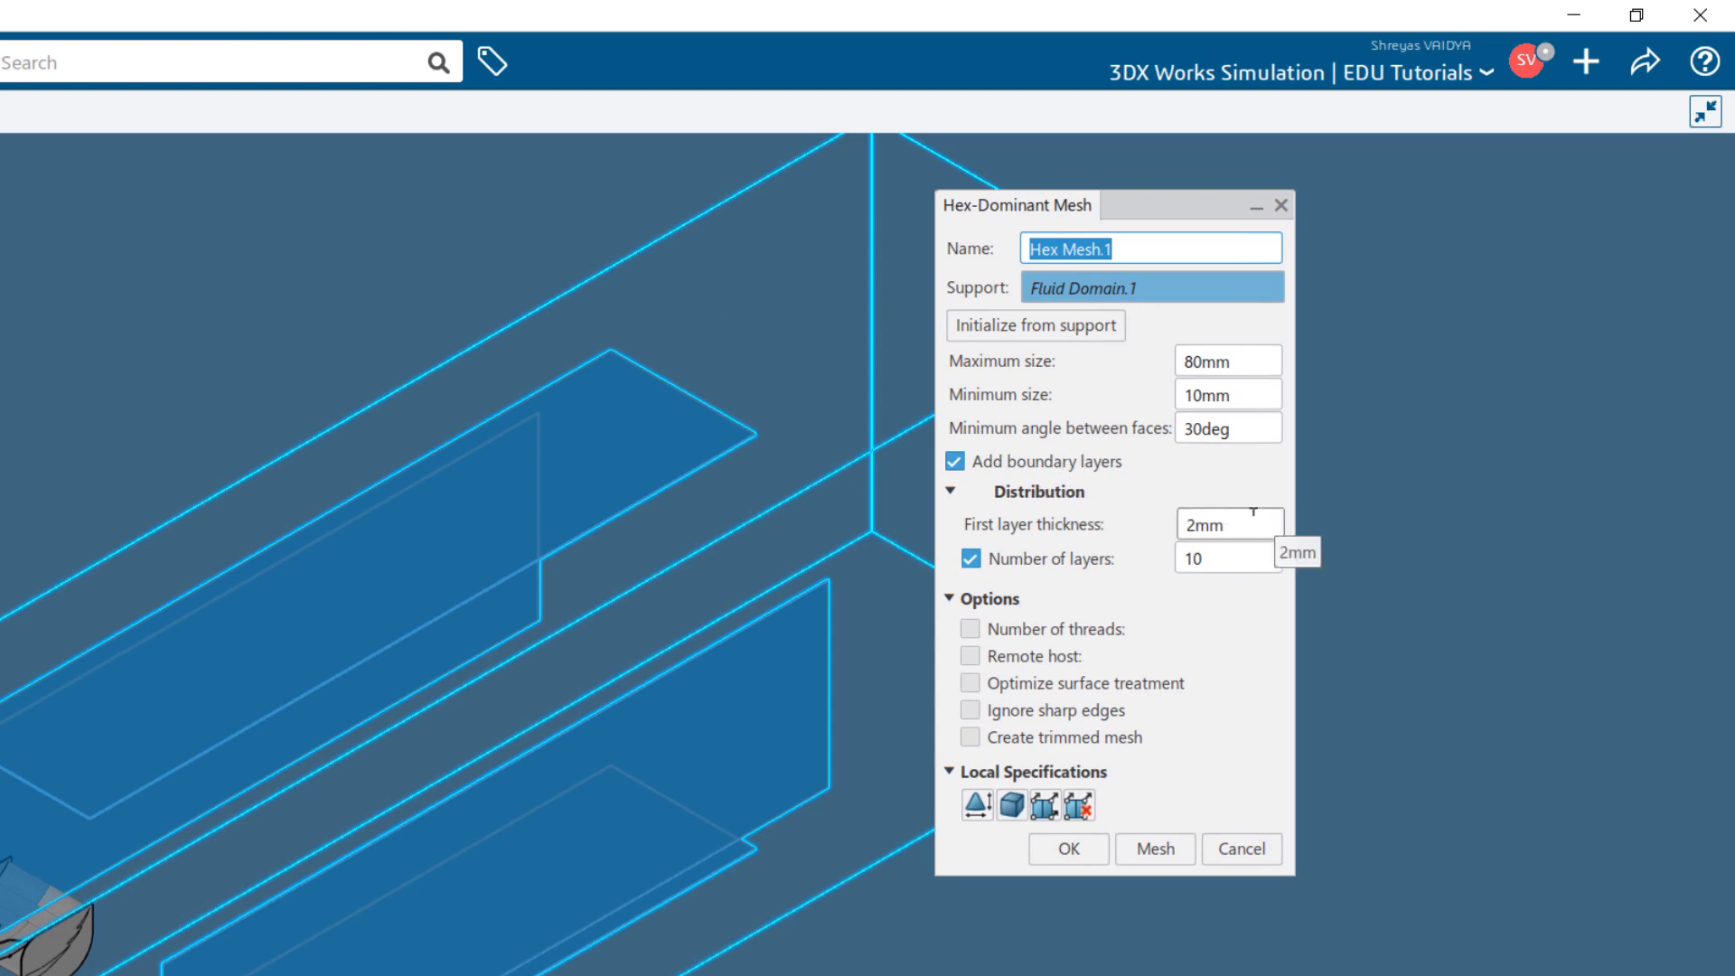
{"action": "left_click", "coordinate": [981, 805]}
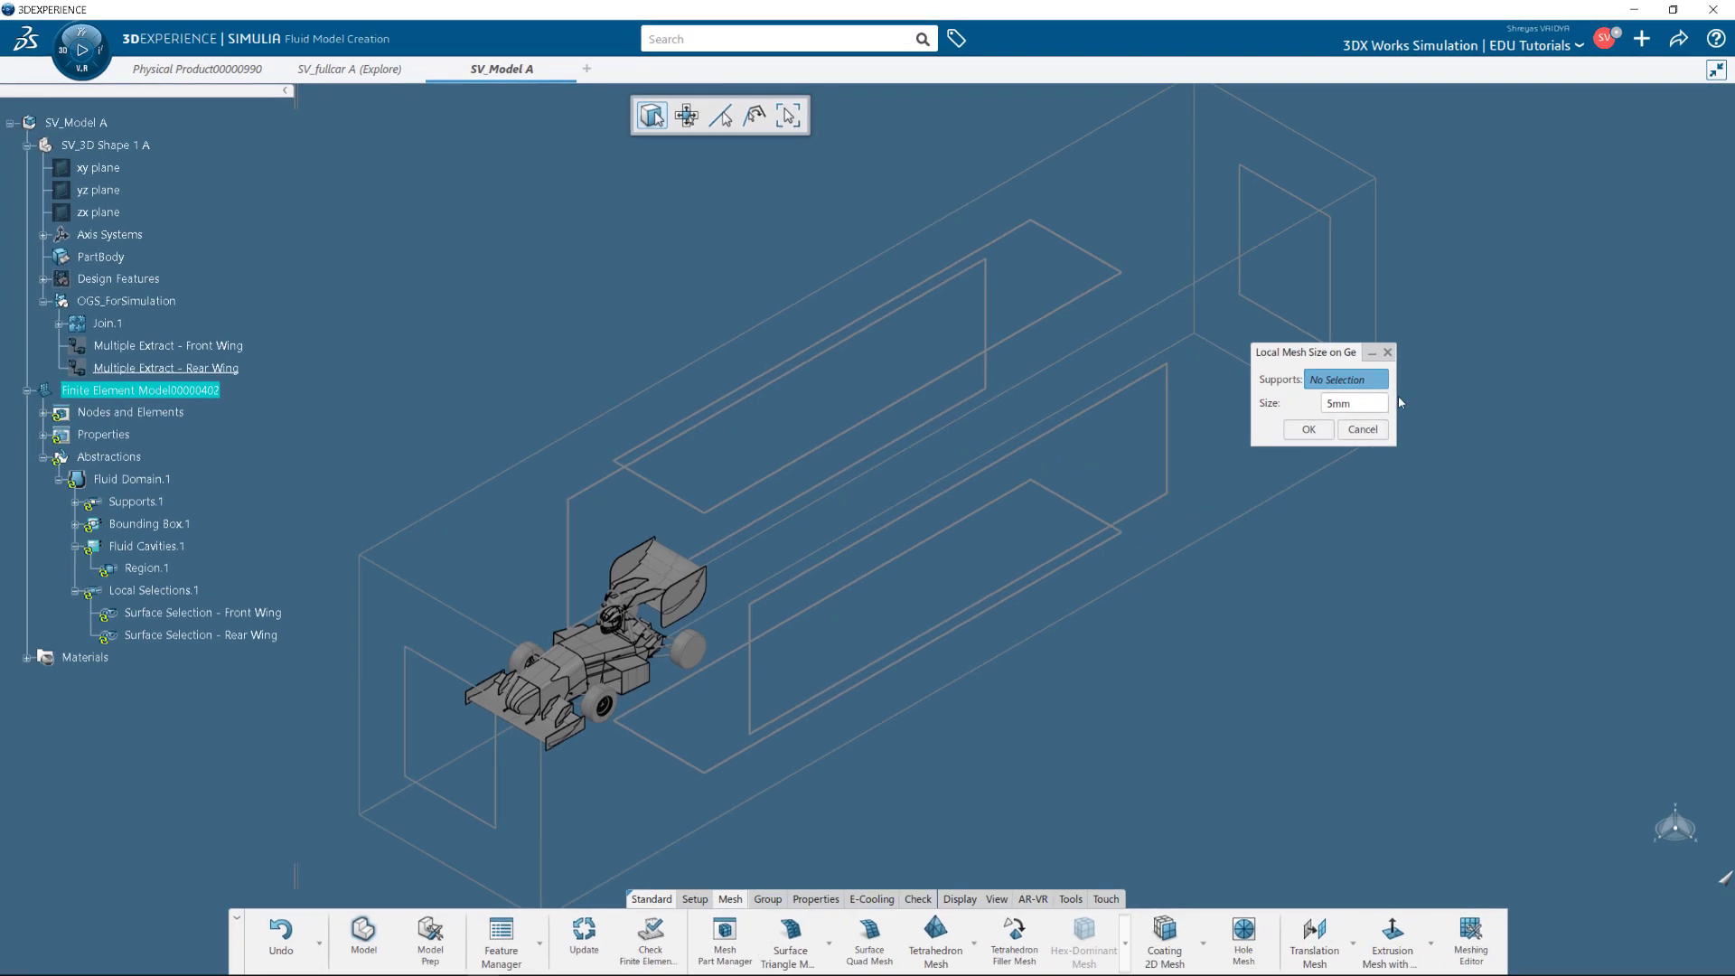
{"action": "left_click", "coordinate": [110, 324]}
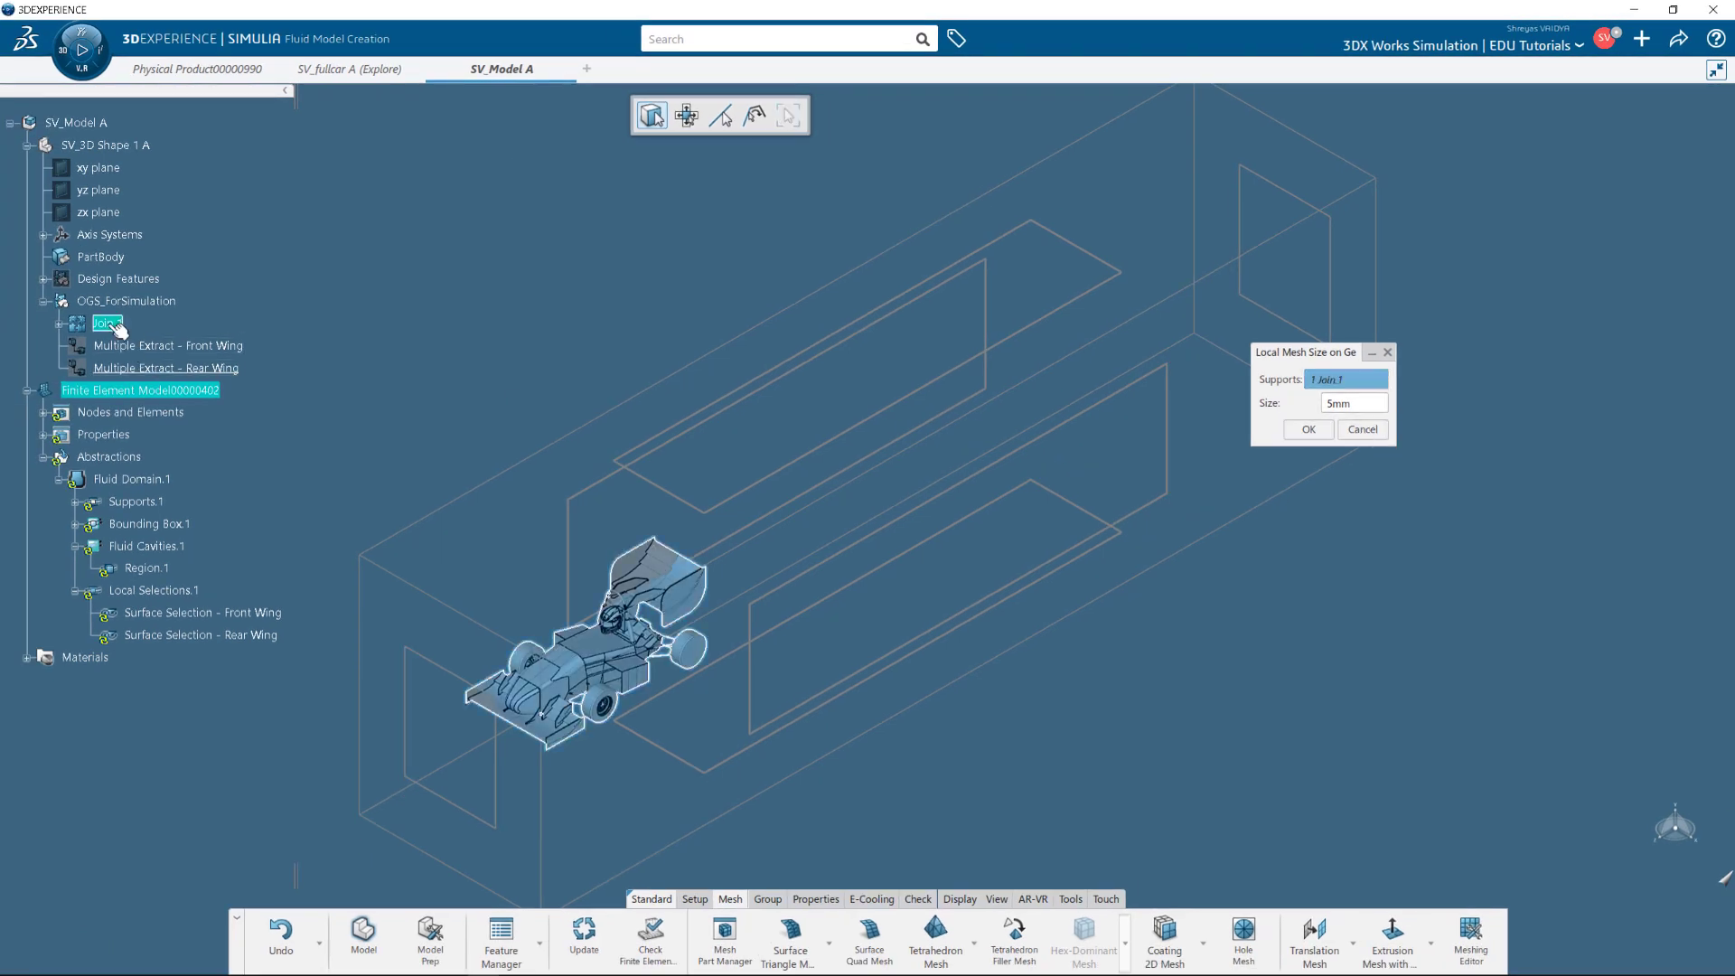
{"action": "left_click", "coordinate": [1321, 431]}
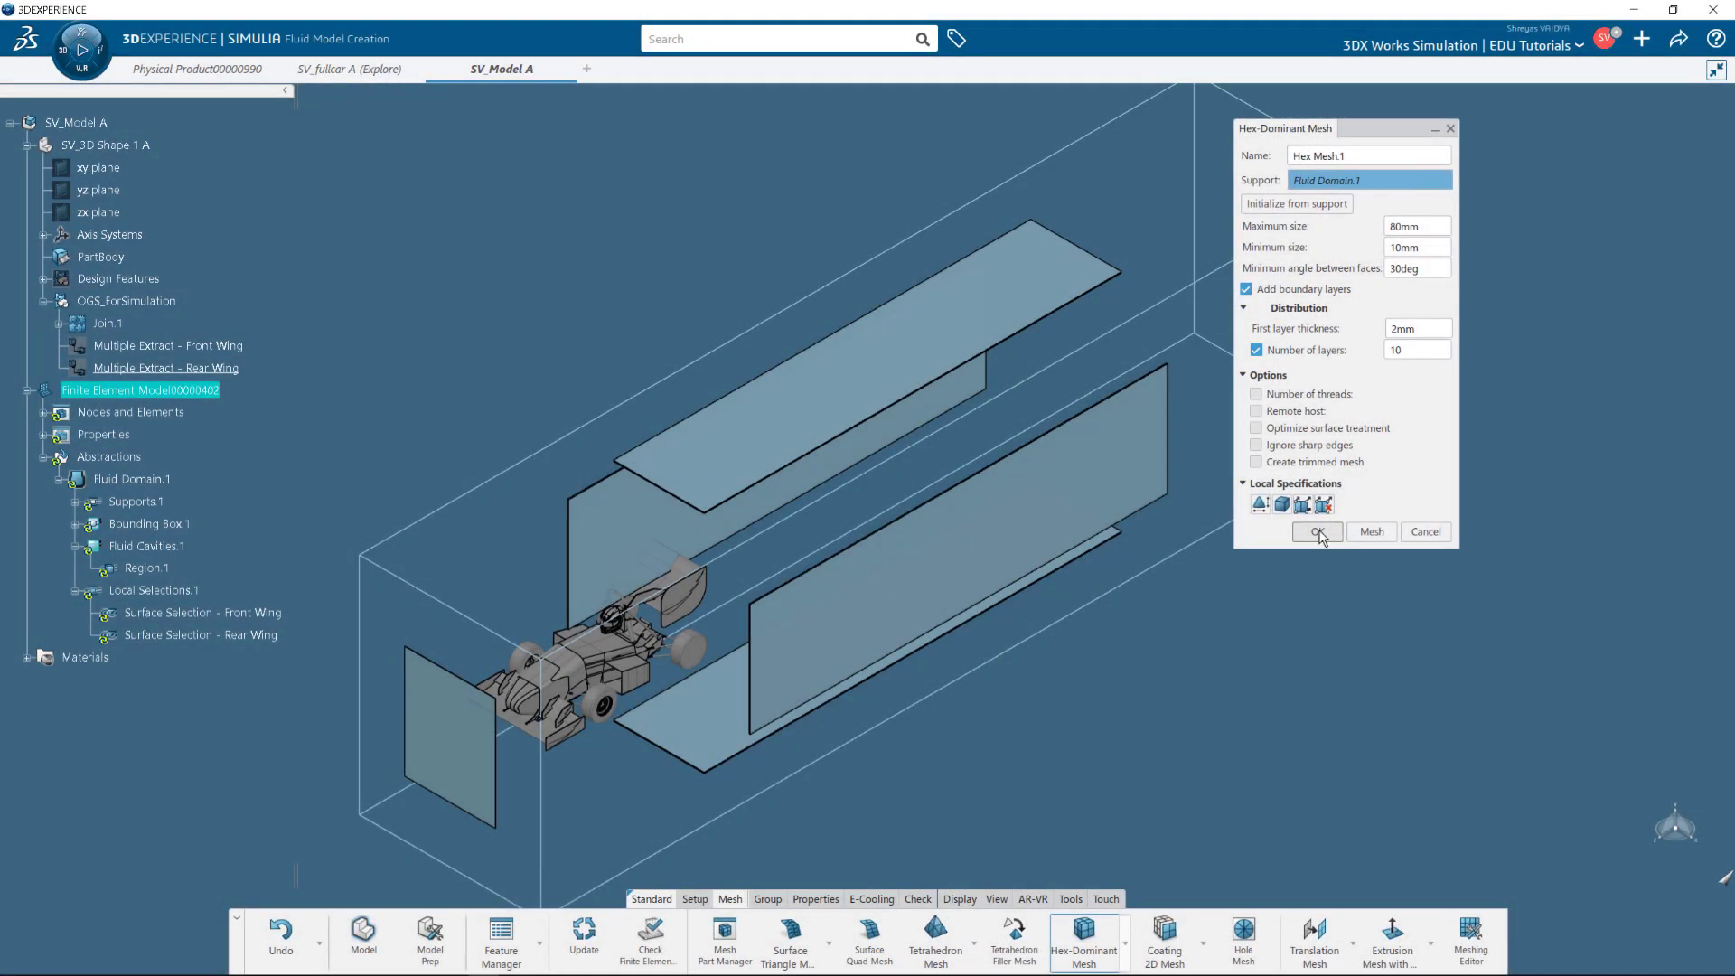
{"action": "left_click", "coordinate": [1317, 533]}
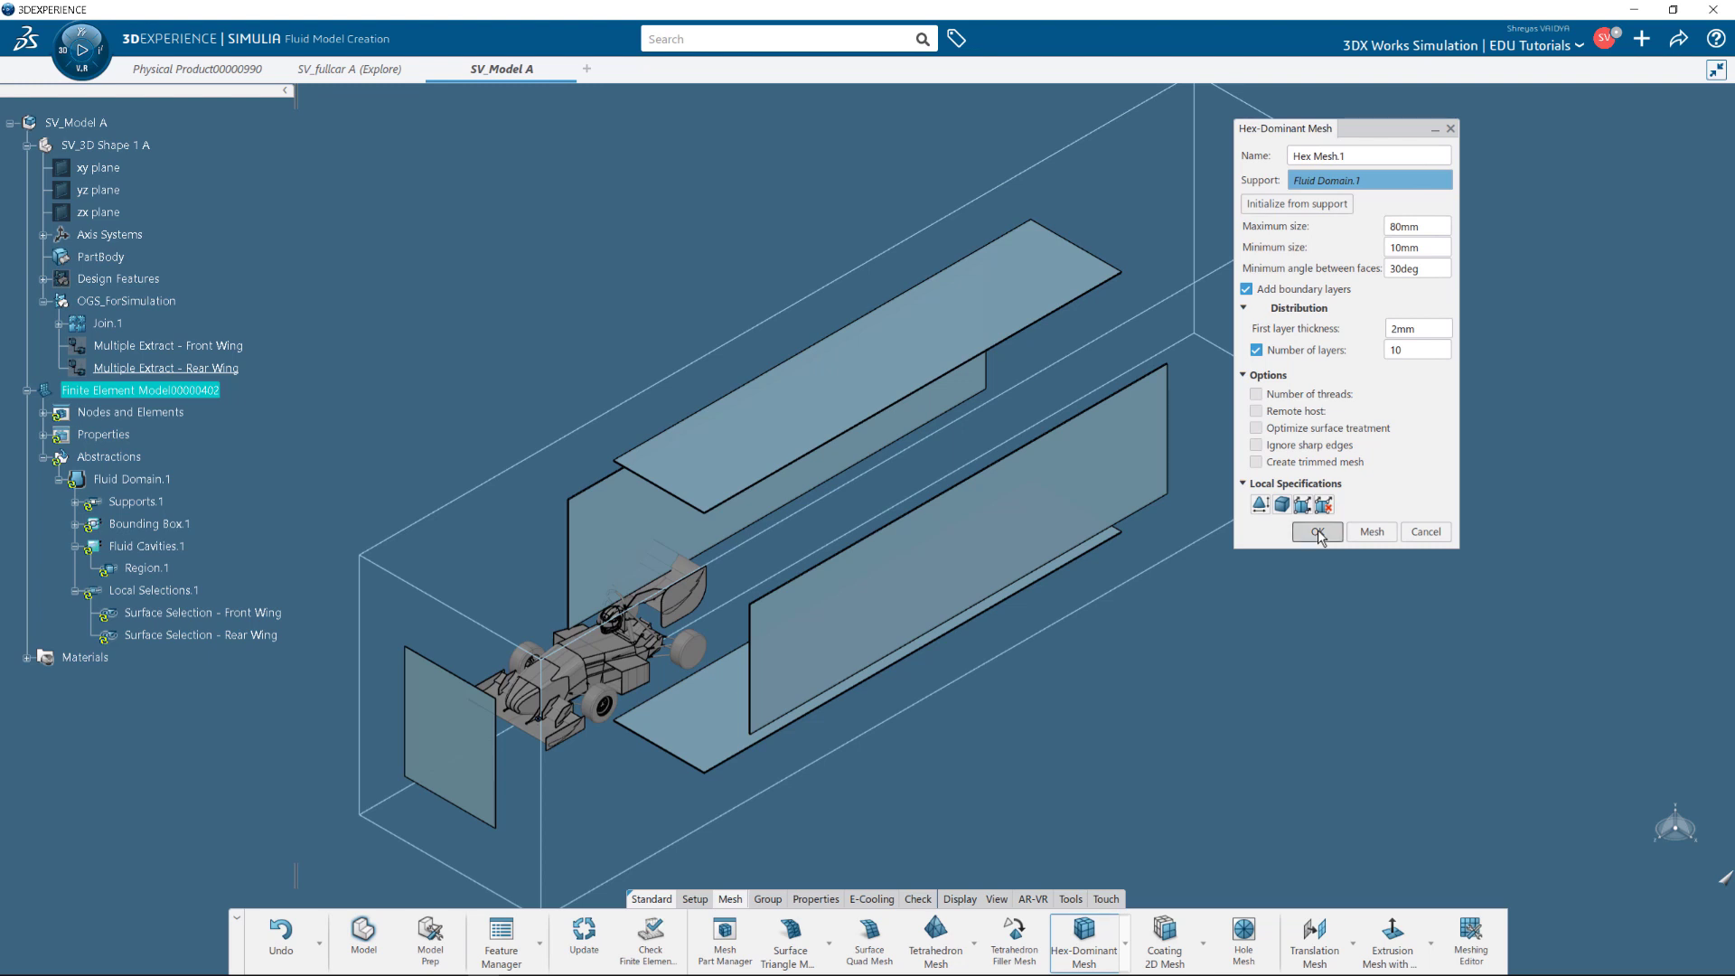
{"action": "left_click", "coordinate": [601, 935]}
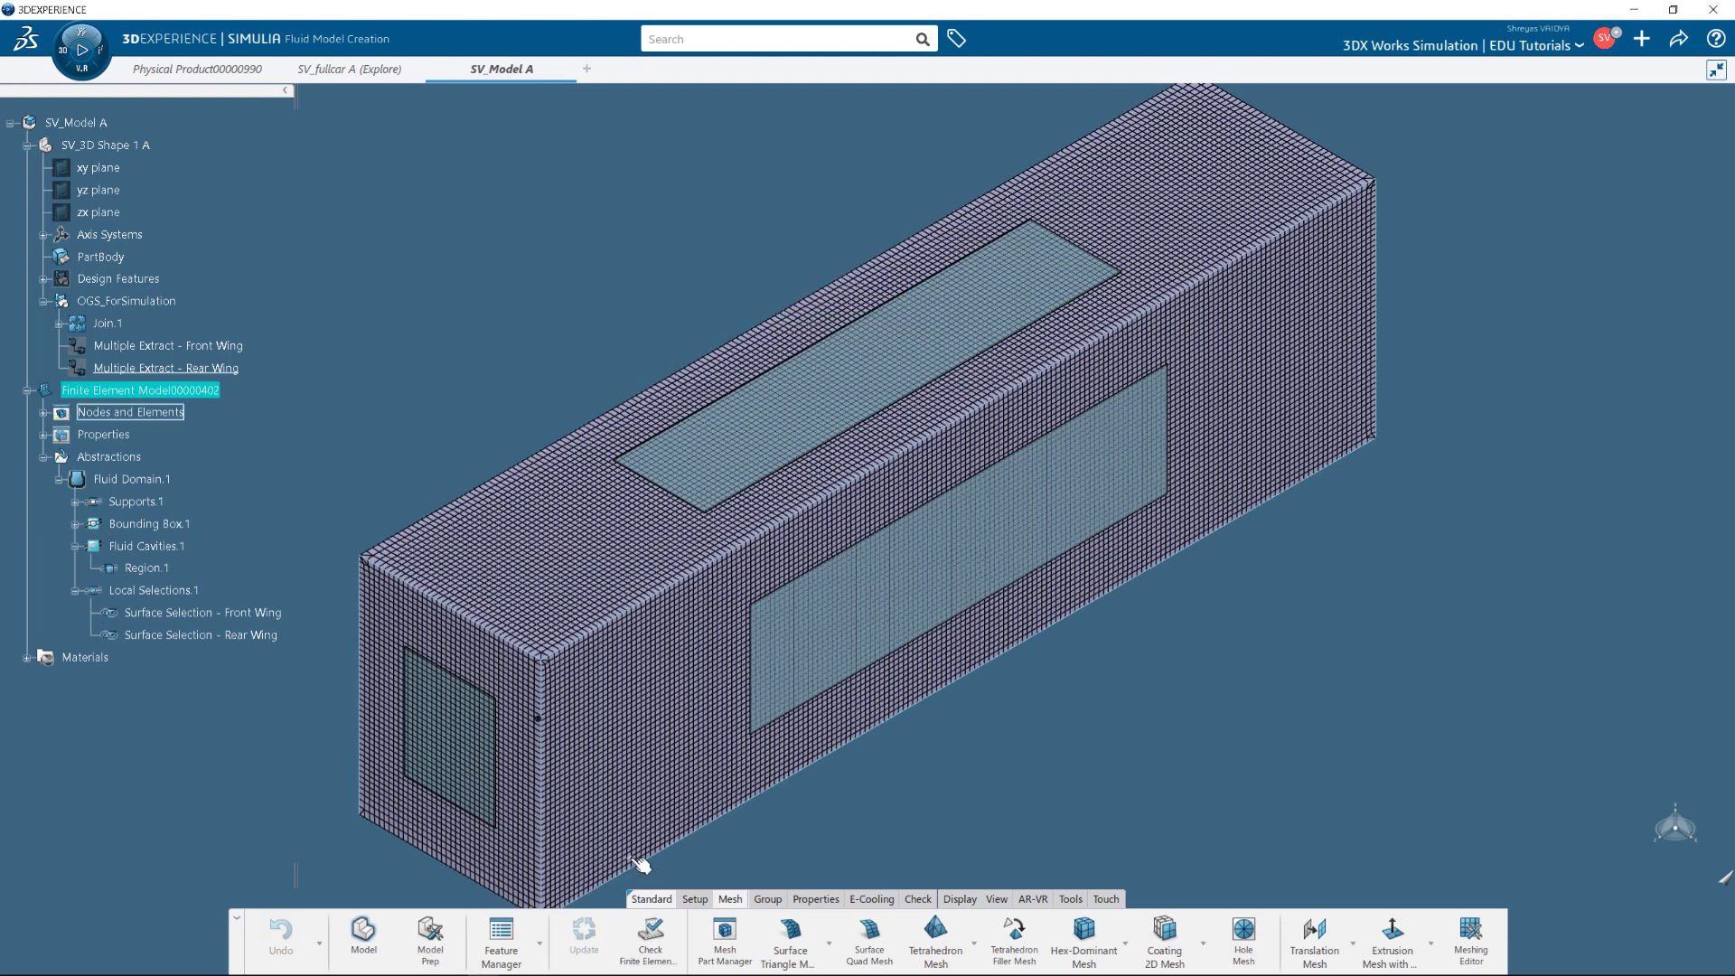
Slide an X-axis section plane through the car and rotate to inspect the wing mesh cut.
{"action": "left_click", "coordinate": [956, 899]}
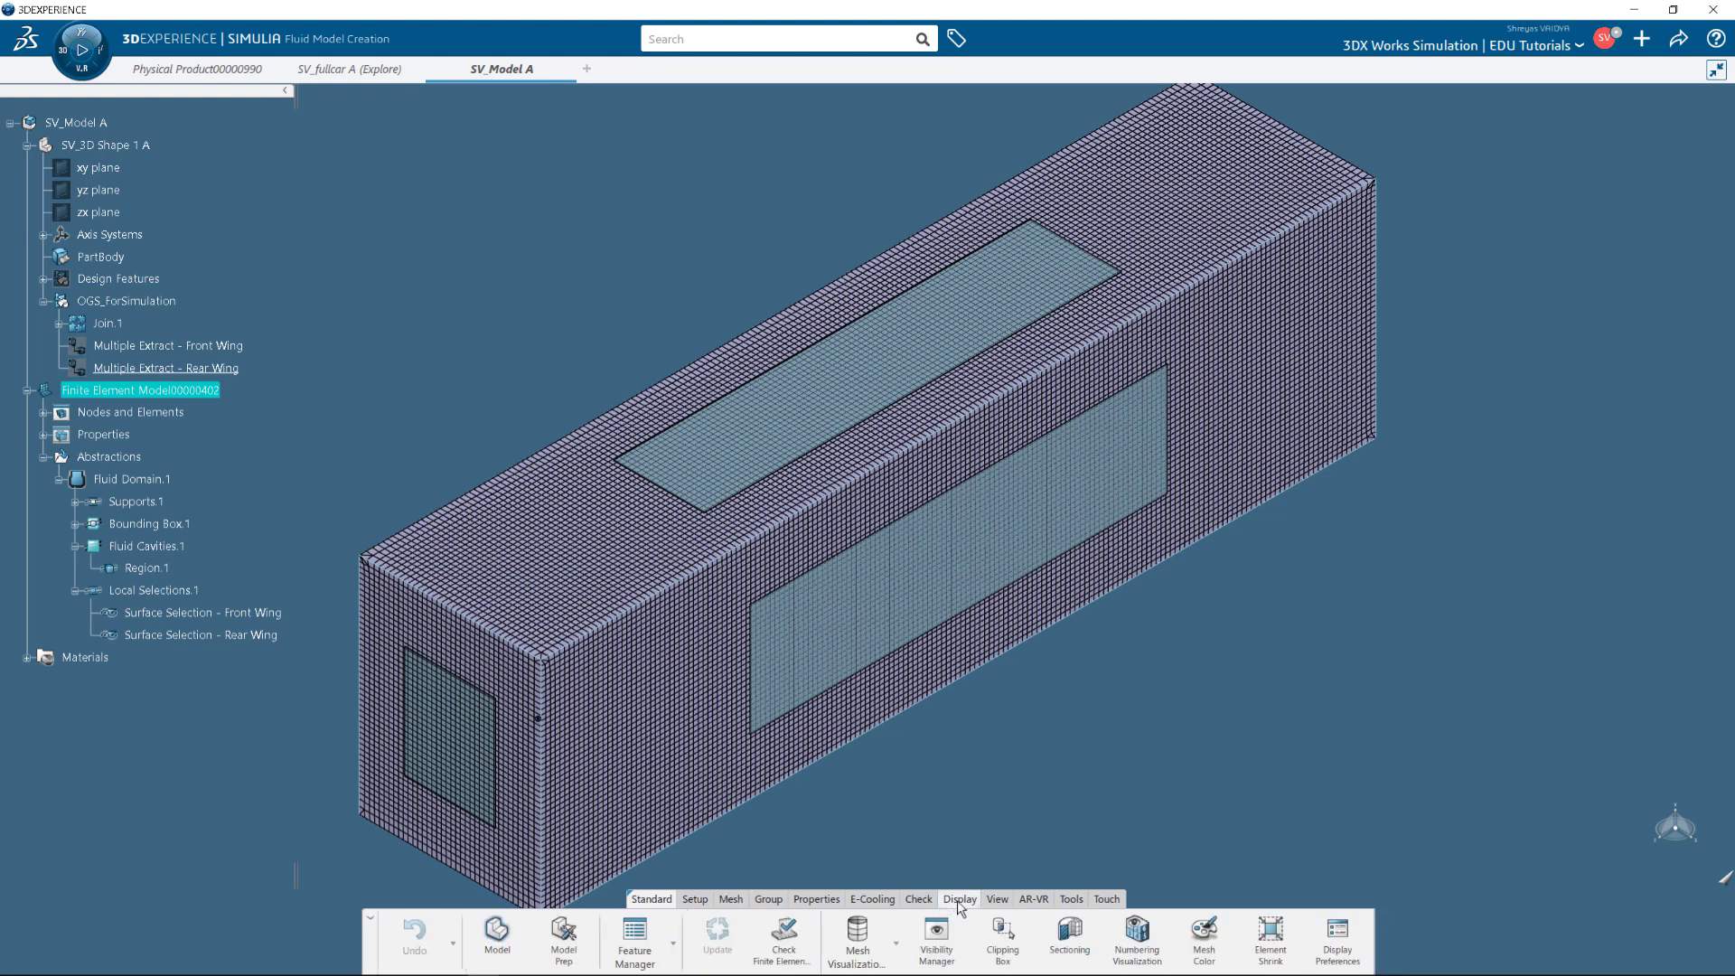
{"action": "left_click", "coordinate": [1066, 940]}
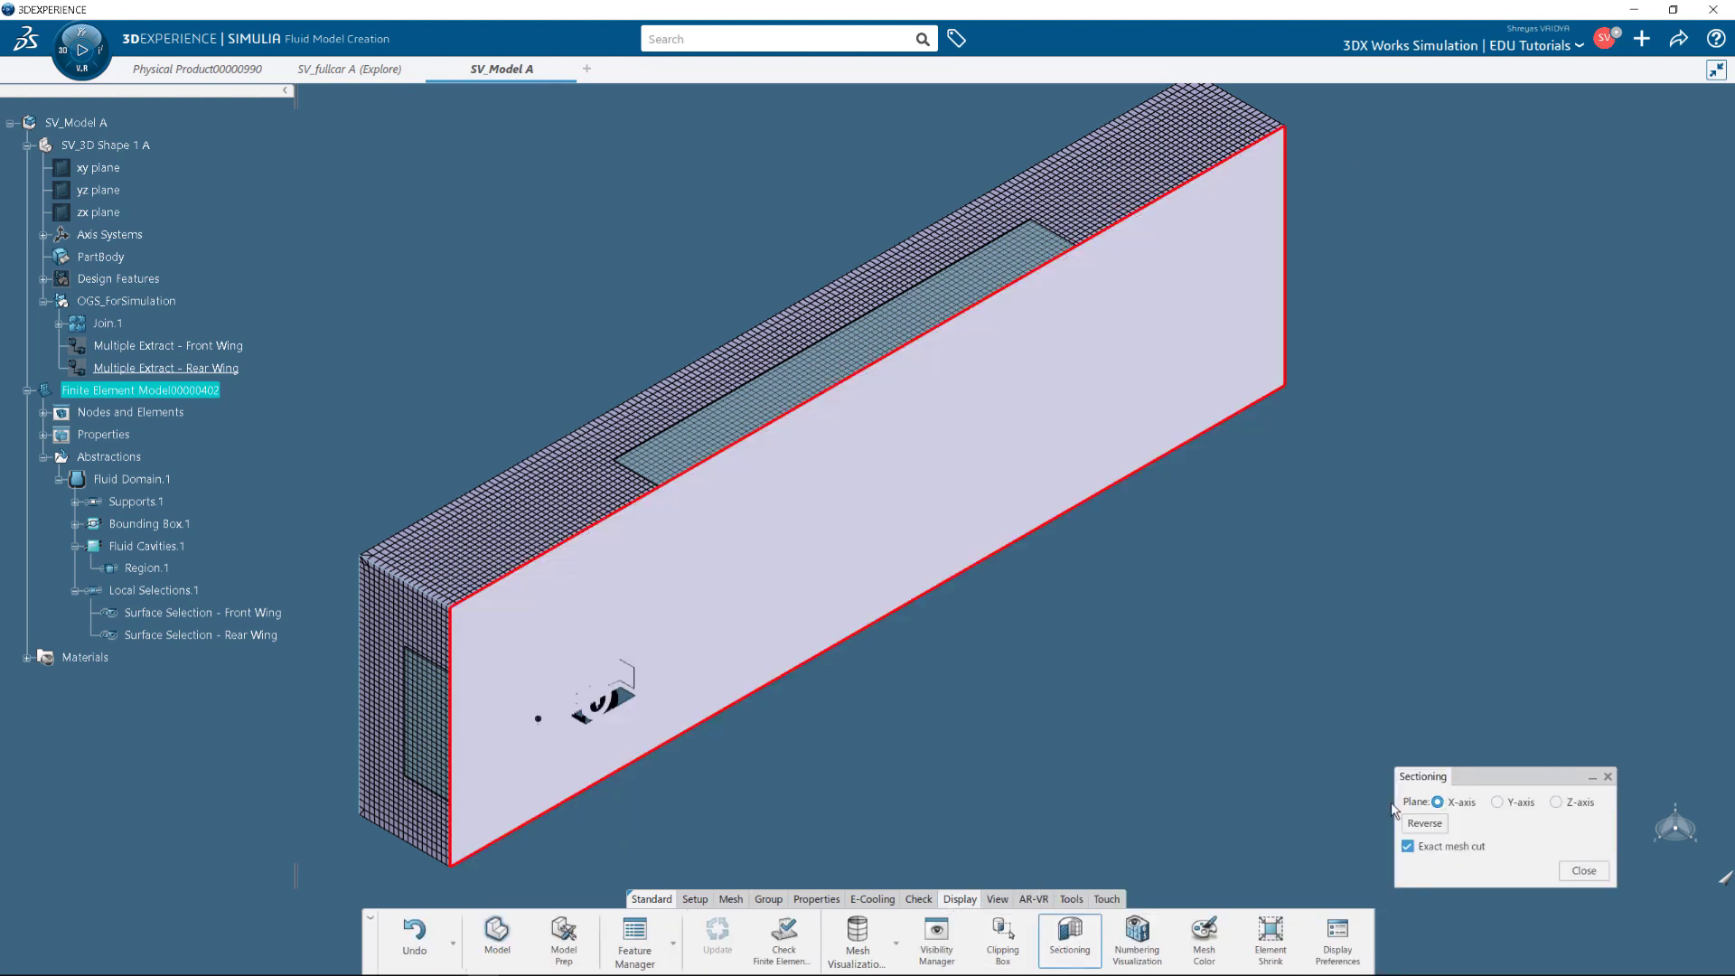
{"action": "left_click_drag", "start_coordinate": [715, 651], "coordinate": [675, 558]}
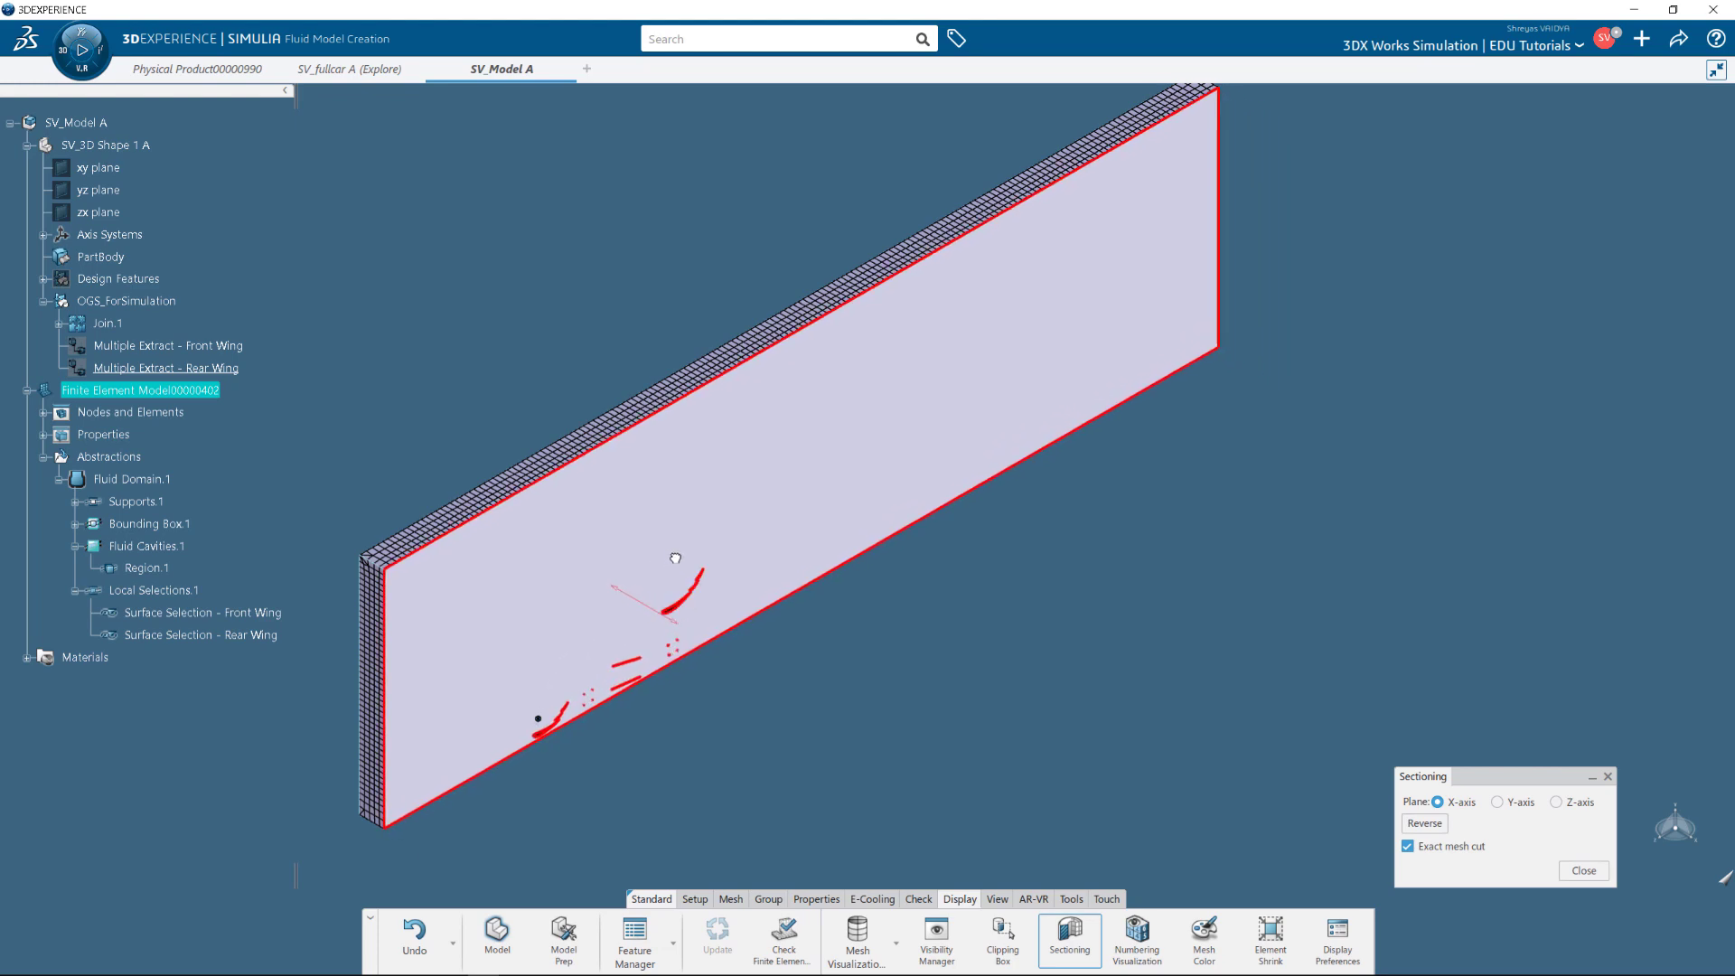
{"action": "scroll", "coordinate": [566, 709], "scroll_direction": "up", "scroll_amount": 5}
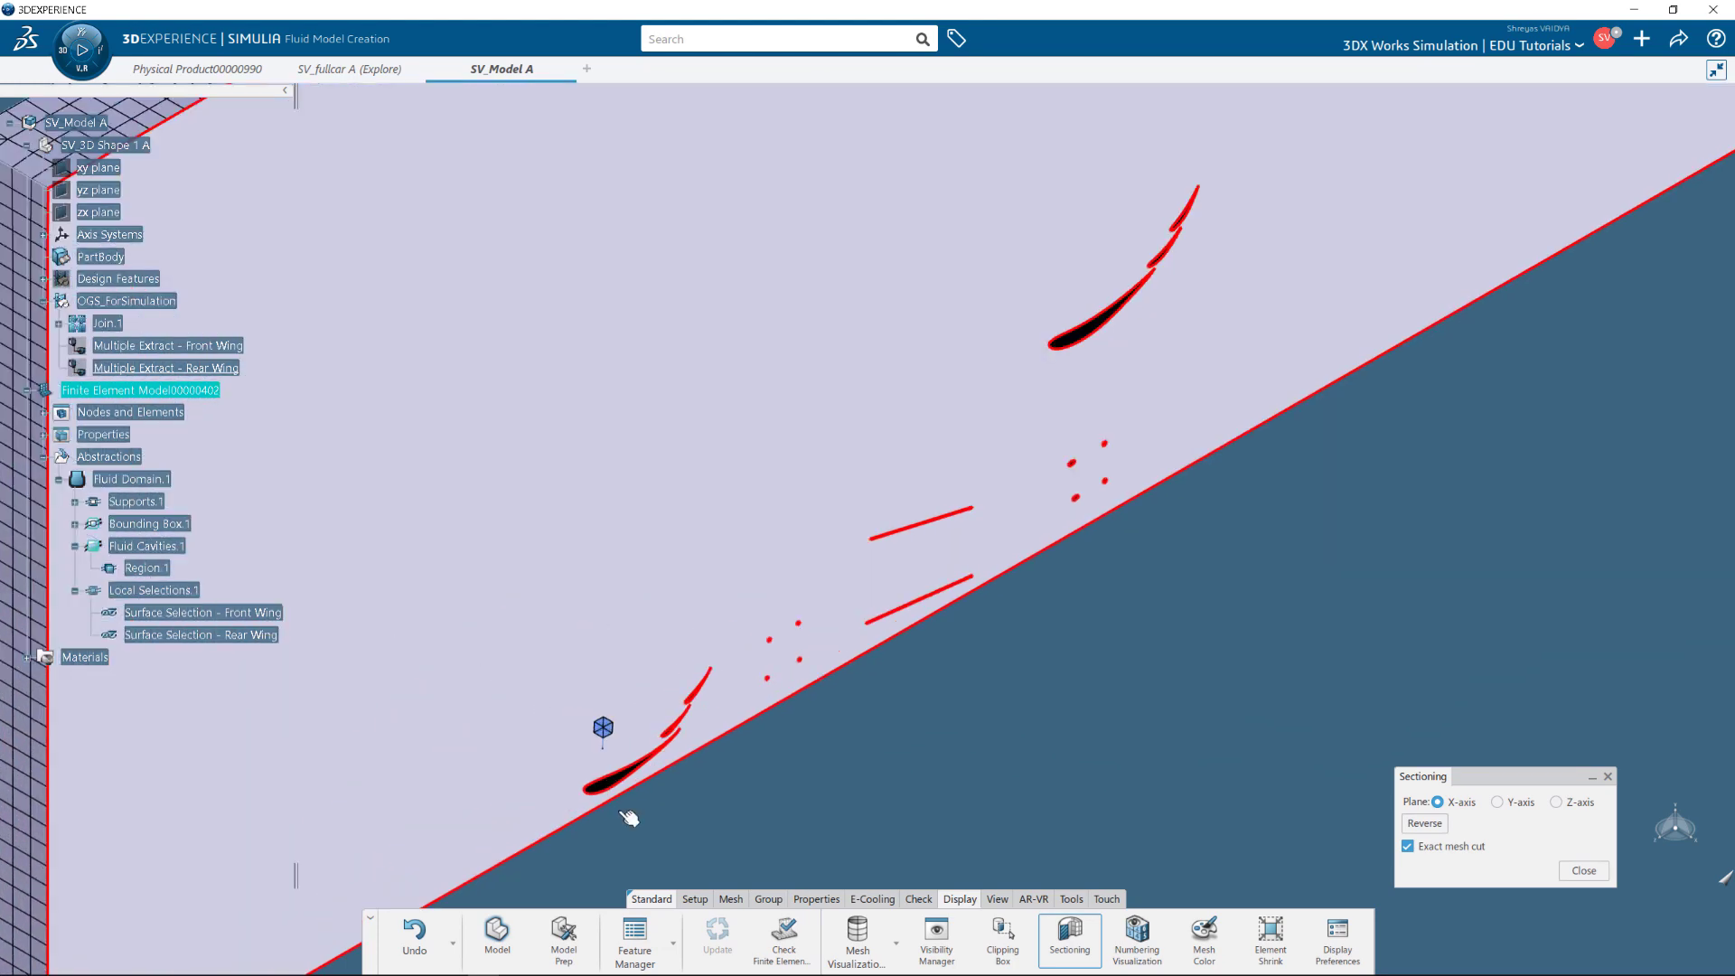
{"action": "scroll", "coordinate": [663, 742], "scroll_direction": "up", "scroll_amount": 3}
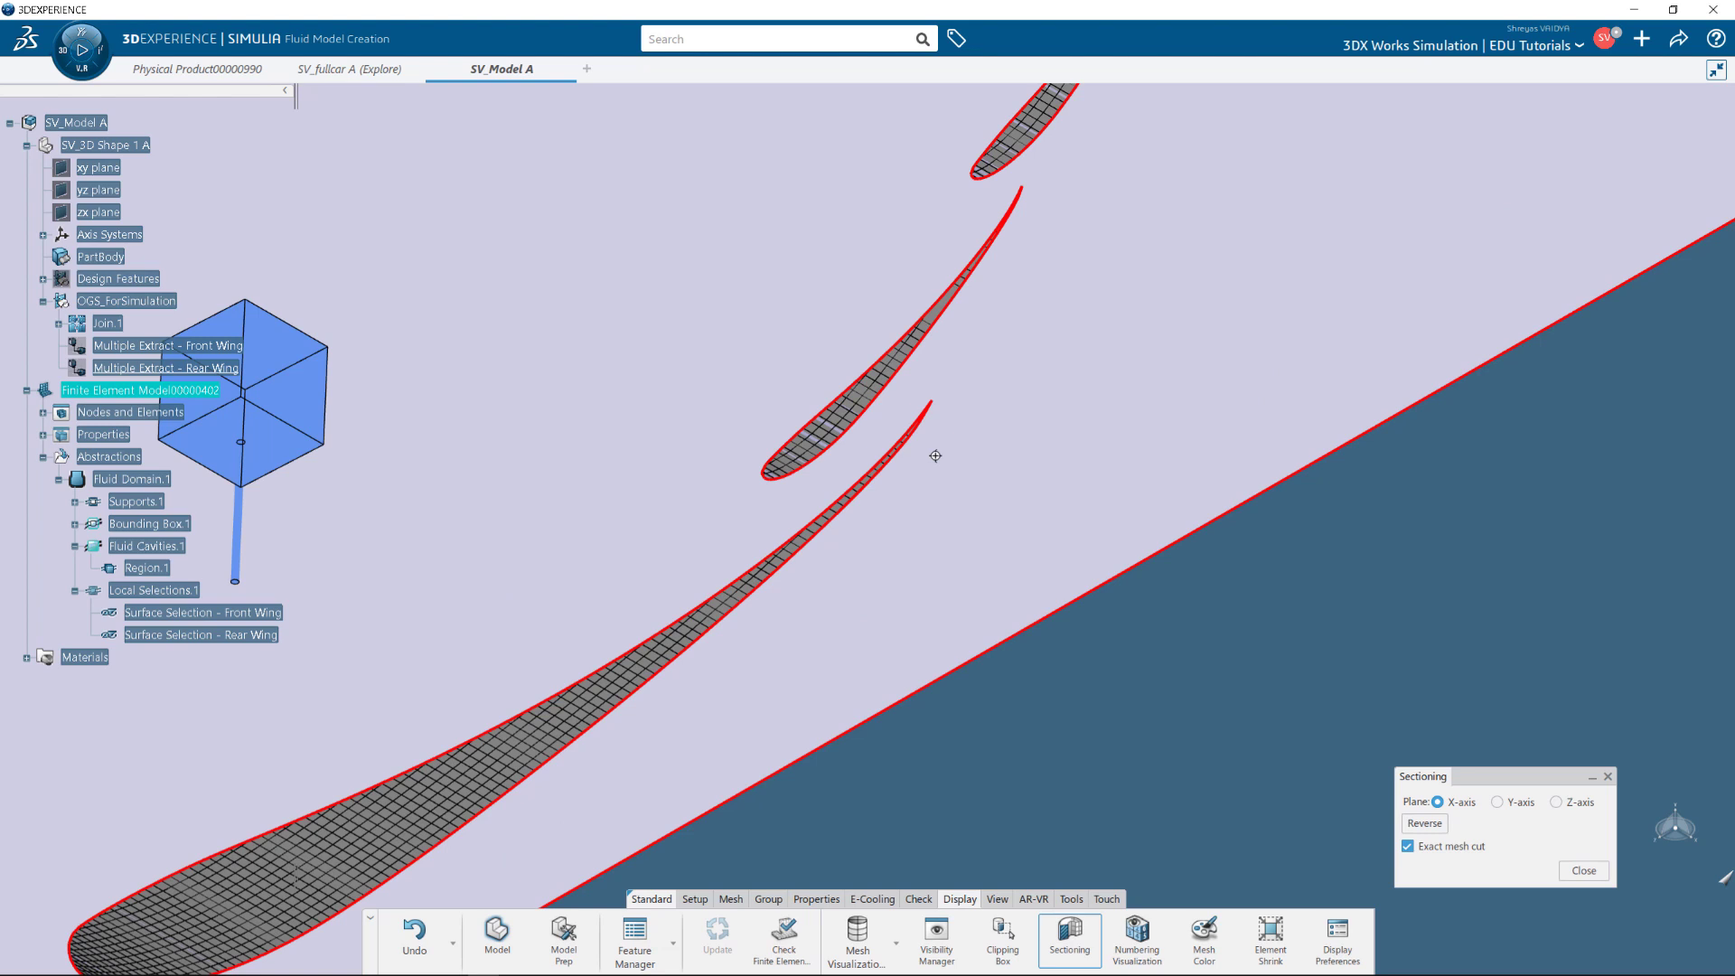
{"action": "scroll", "coordinate": [935, 456], "scroll_direction": "down", "scroll_amount": 3}
{"action": "middle_click_drag", "start_coordinate": [935, 455], "coordinate": [1277, 298]}
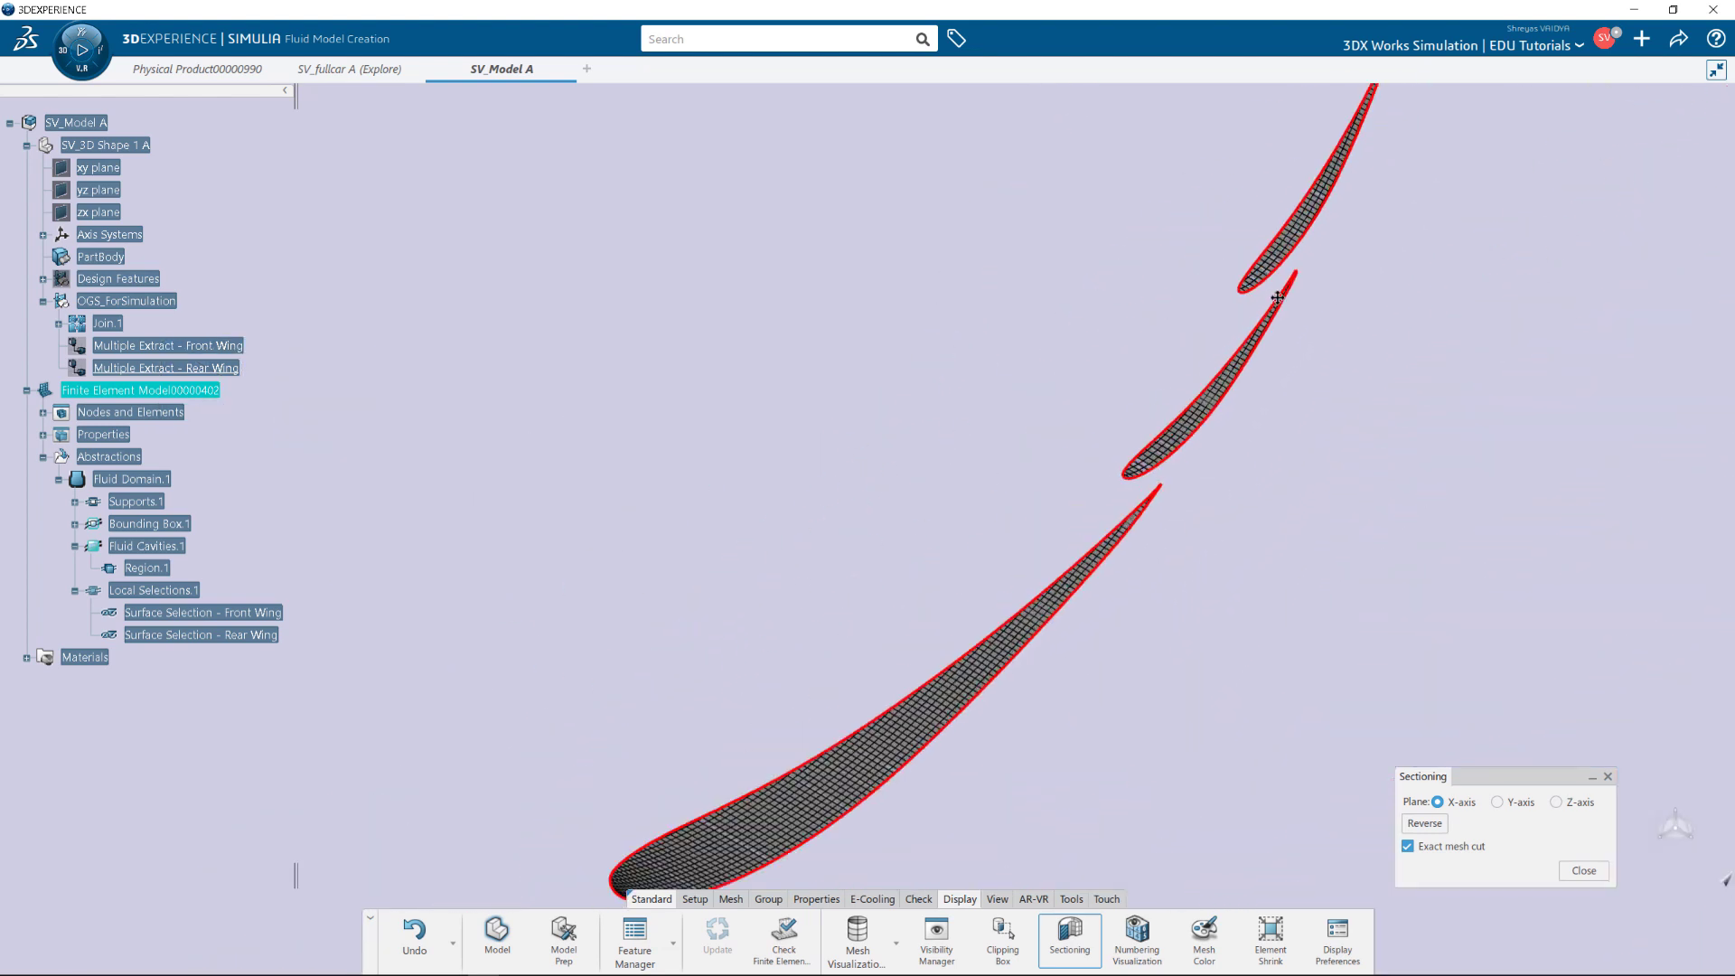
{"action": "scroll", "coordinate": [969, 689], "scroll_direction": "down", "scroll_amount": 3}
{"action": "middle_click_drag", "start_coordinate": [1022, 677], "coordinate": [964, 605]}
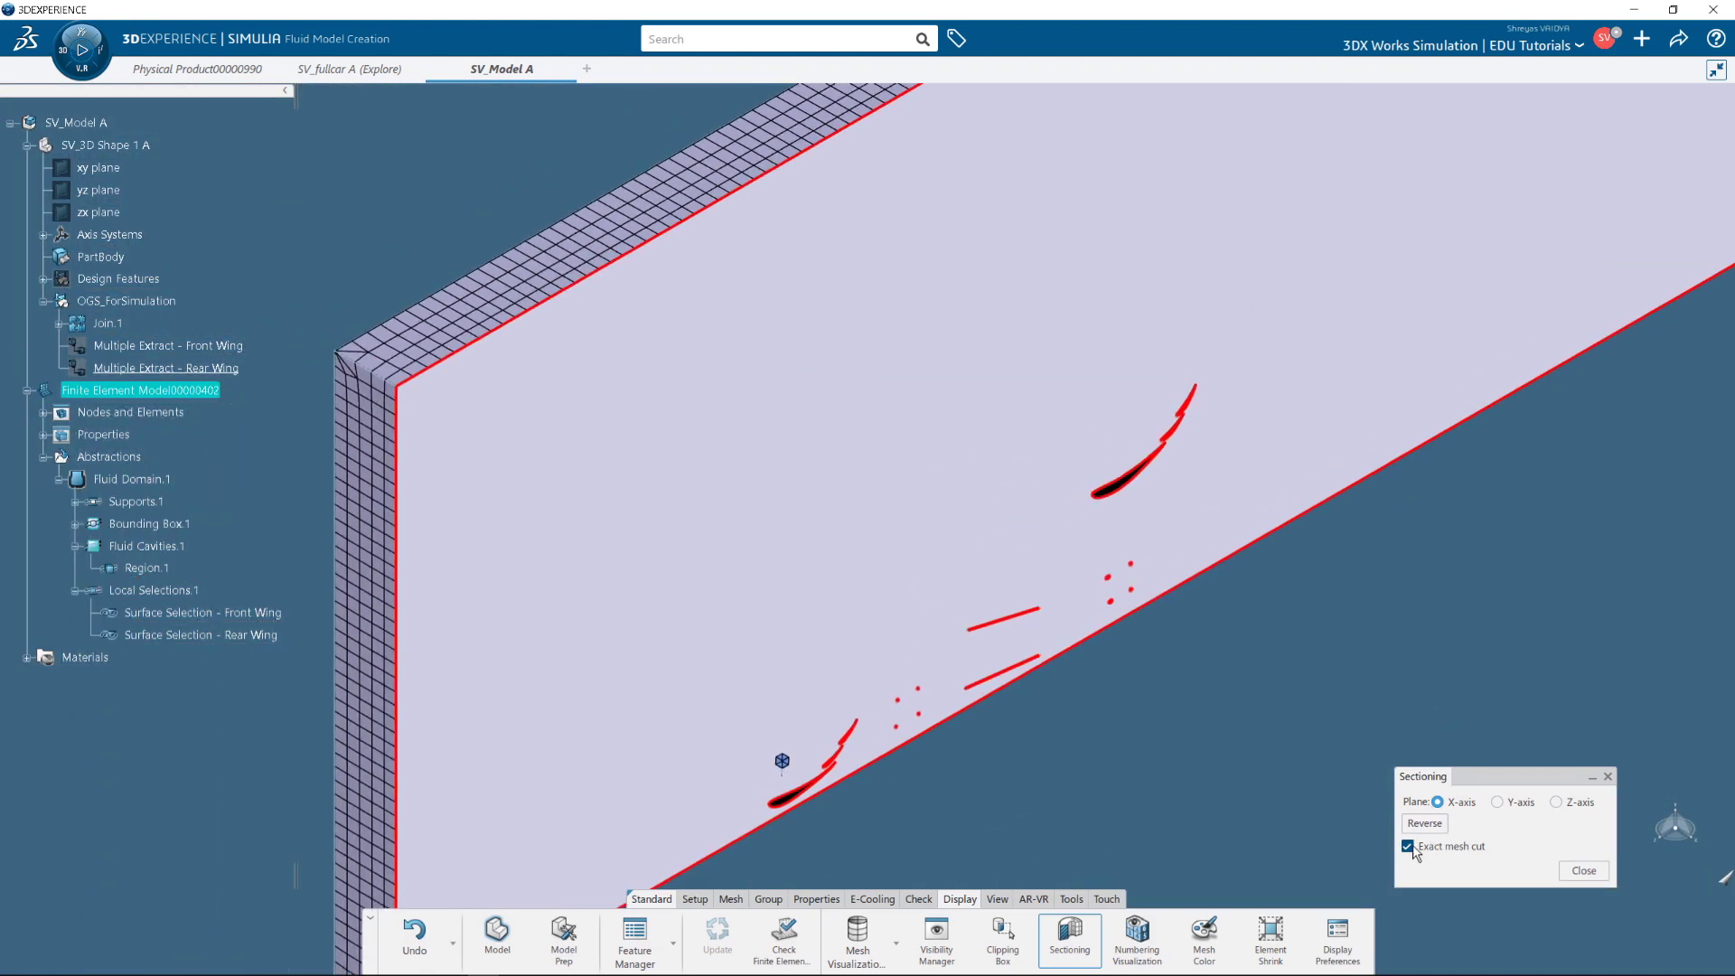
Show whole mesh elements at the cut and inspect the cockpit and front-wing mesh.
{"action": "left_click", "coordinate": [1408, 846]}
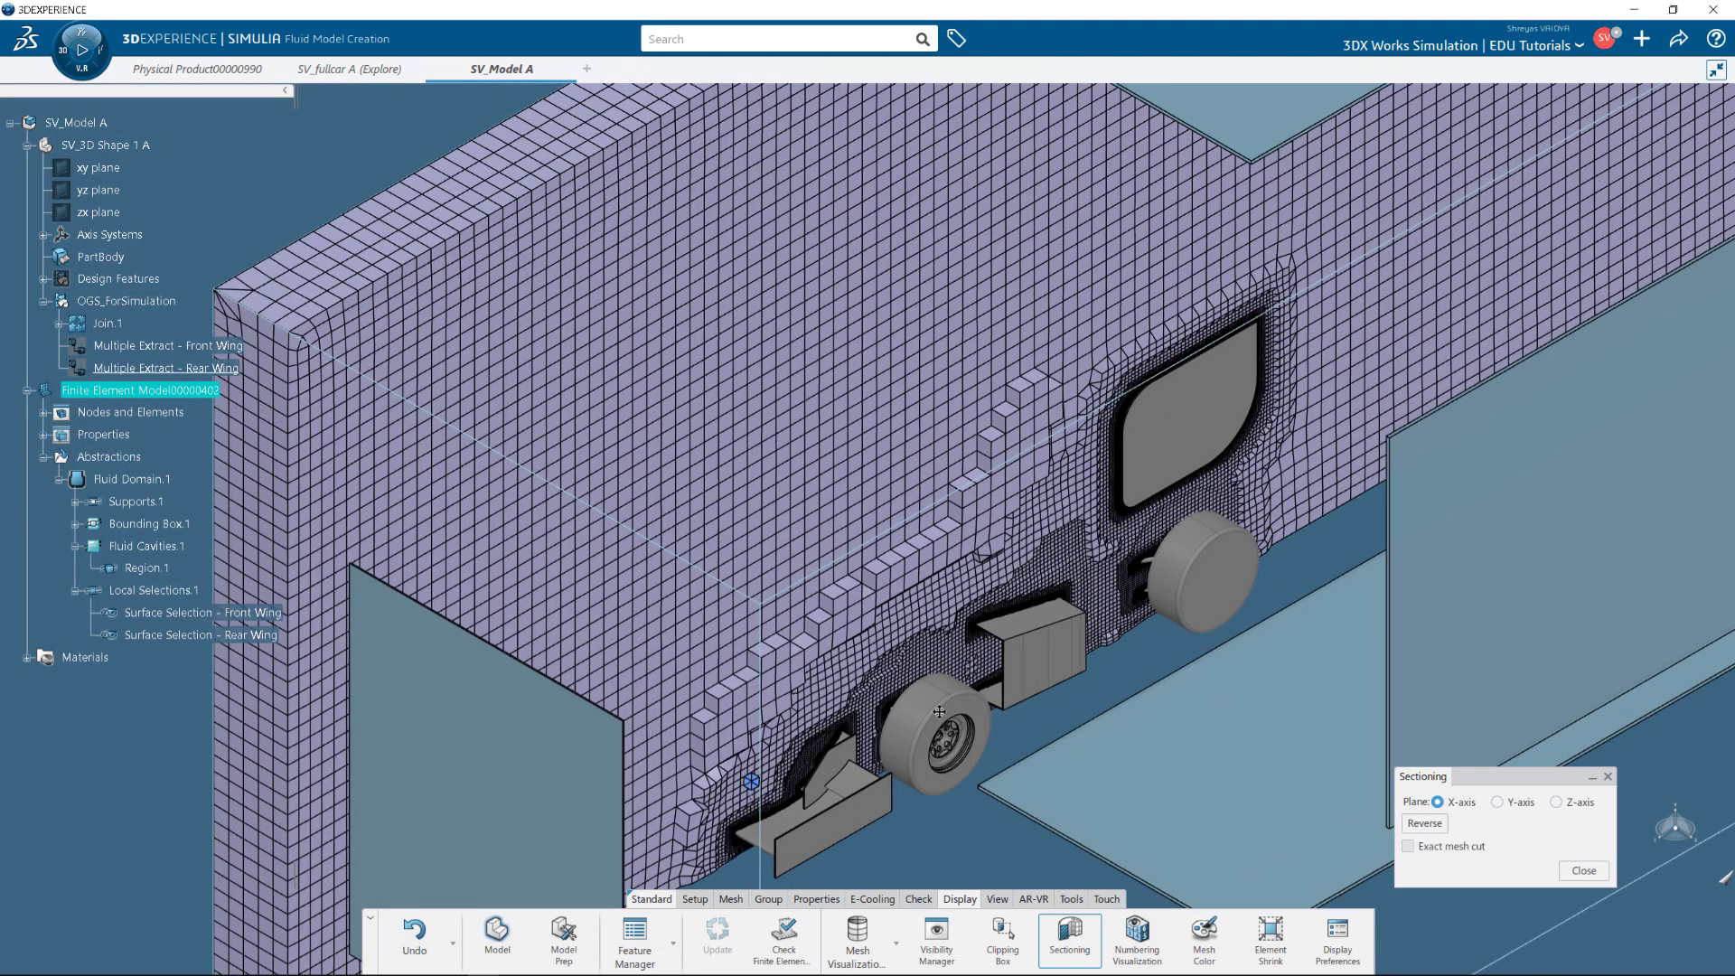
{"action": "scroll", "coordinate": [1003, 616], "scroll_direction": "up", "scroll_amount": 5}
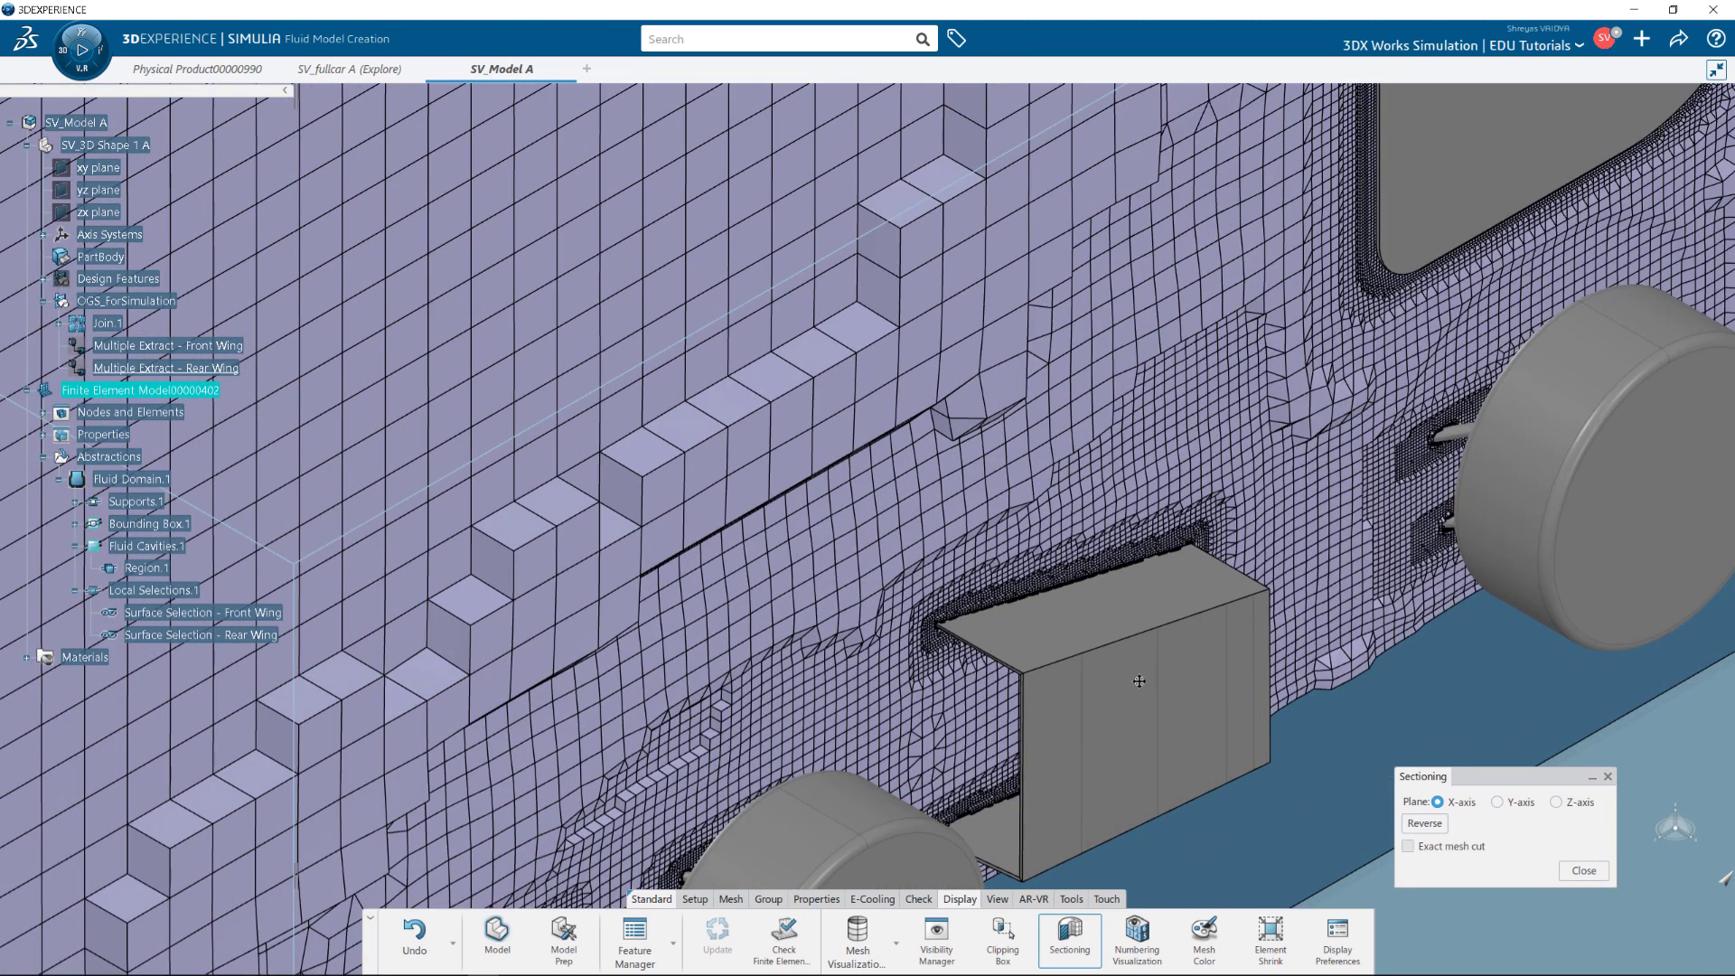
{"action": "scroll", "coordinate": [903, 590], "scroll_direction": "down", "scroll_amount": 1}
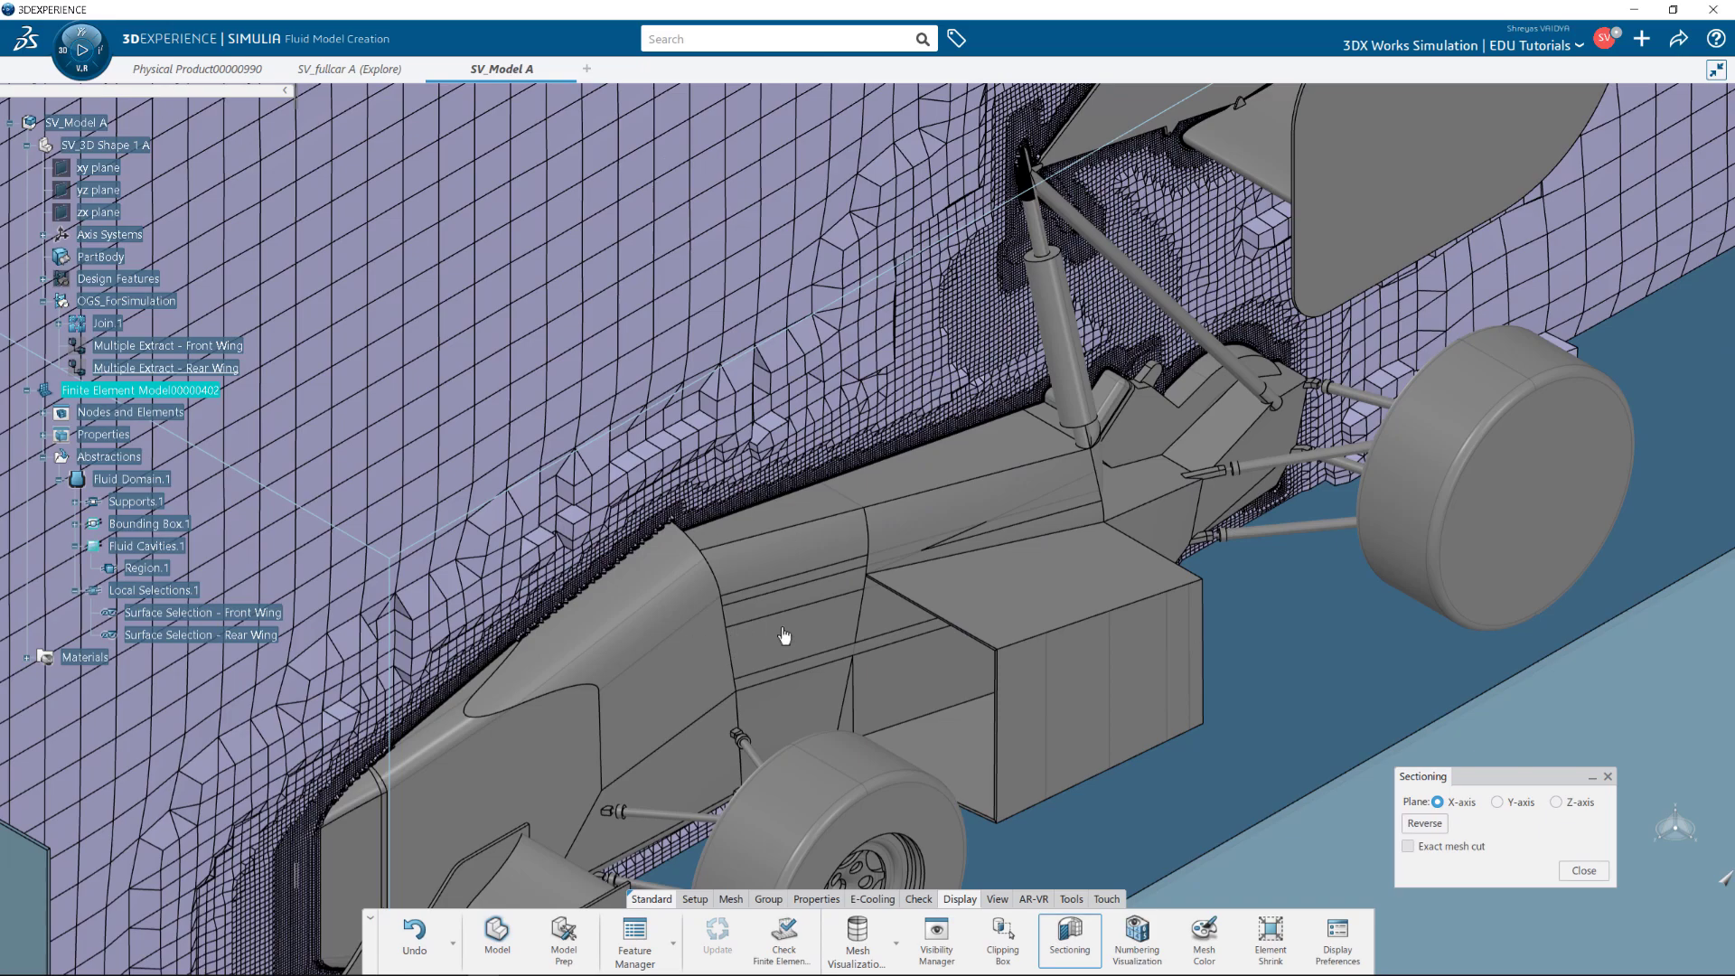
{"action": "scroll", "coordinate": [622, 523], "scroll_direction": "up", "scroll_amount": 6}
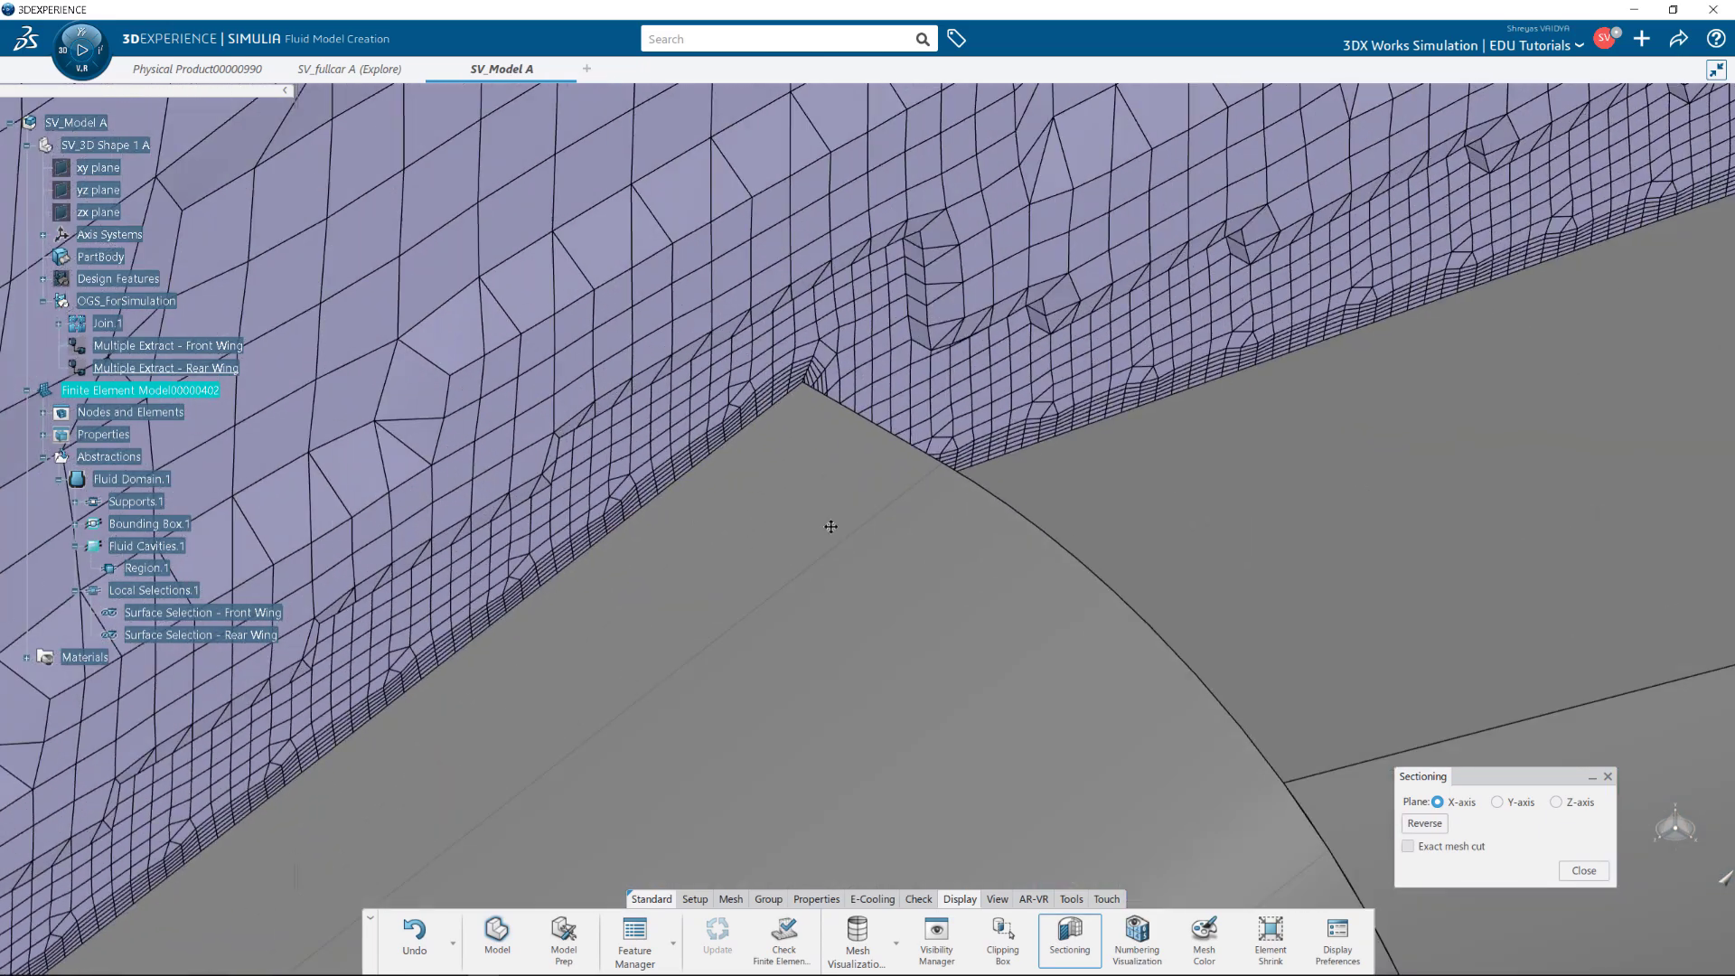
{"action": "middle_click_drag", "start_coordinate": [915, 603], "coordinate": [1088, 336]}
{"action": "scroll", "coordinate": [836, 550], "scroll_direction": "down", "scroll_amount": 5}
{"action": "scroll", "coordinate": [832, 465], "scroll_direction": "down", "scroll_amount": 5}
{"action": "scroll", "coordinate": [677, 506], "scroll_direction": "up", "scroll_amount": 8}
{"action": "scroll", "coordinate": [720, 472], "scroll_direction": "down", "scroll_amount": 6}
{"action": "scroll", "coordinate": [1089, 336], "scroll_direction": "down", "scroll_amount": 6}
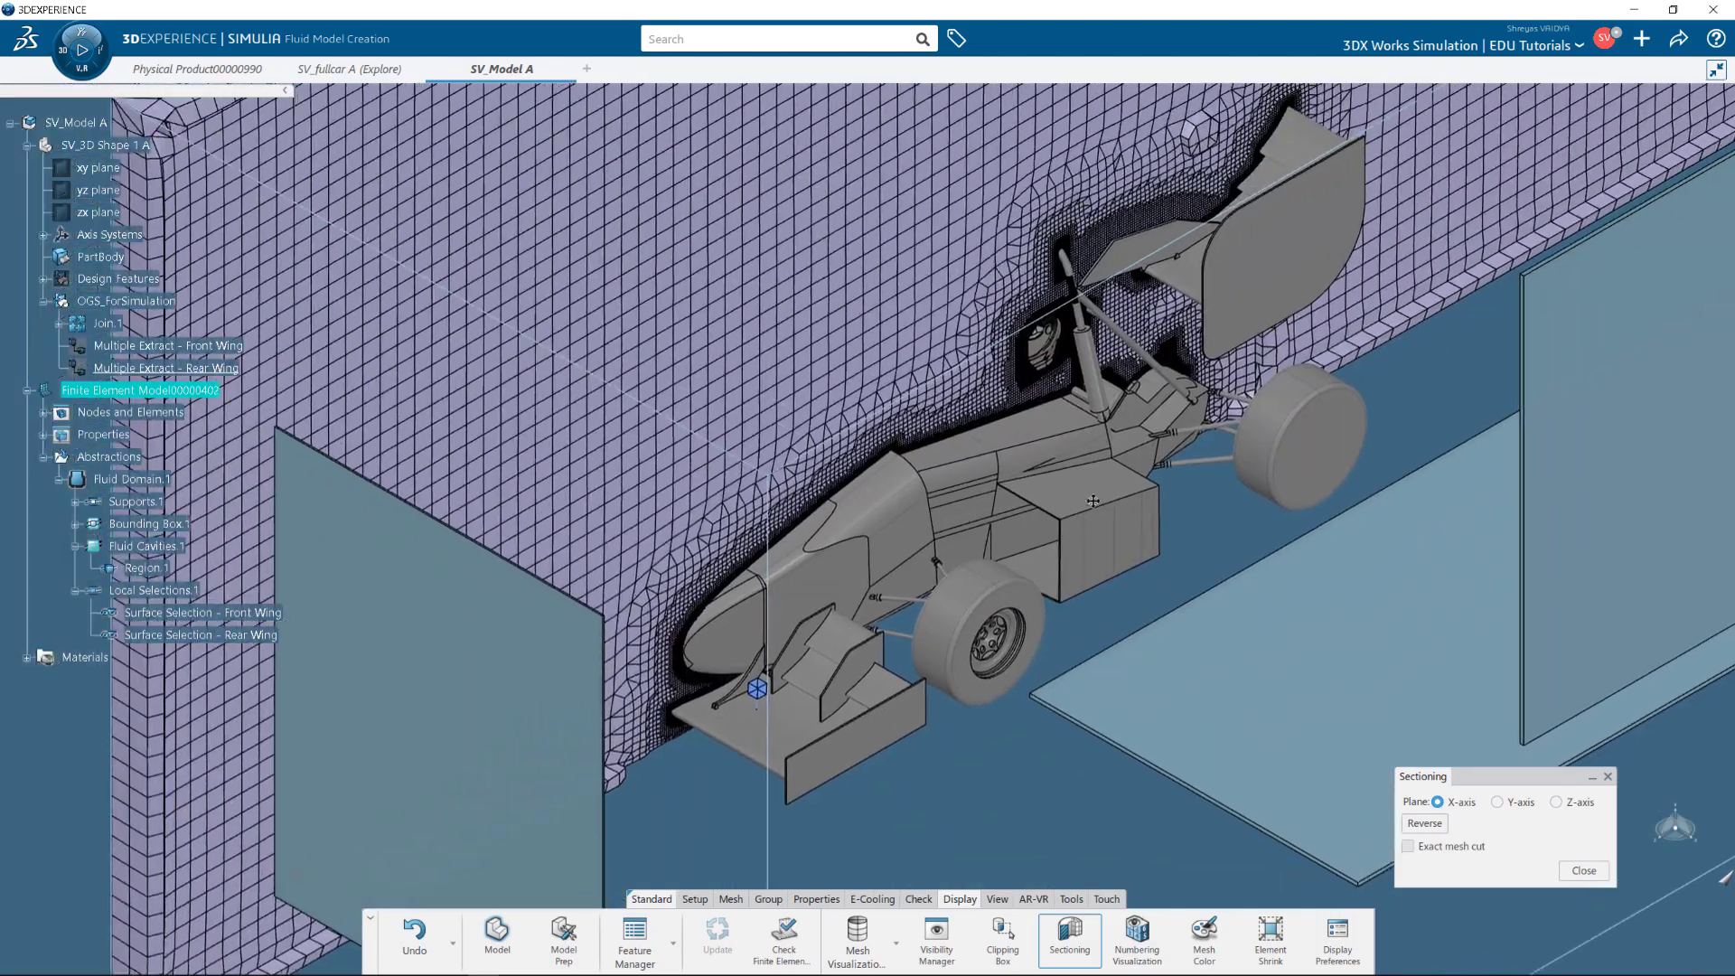
{"action": "scroll", "coordinate": [1080, 336], "scroll_direction": "up", "scroll_amount": 10}
{"action": "scroll", "coordinate": [976, 600], "scroll_direction": "up", "scroll_amount": 8}
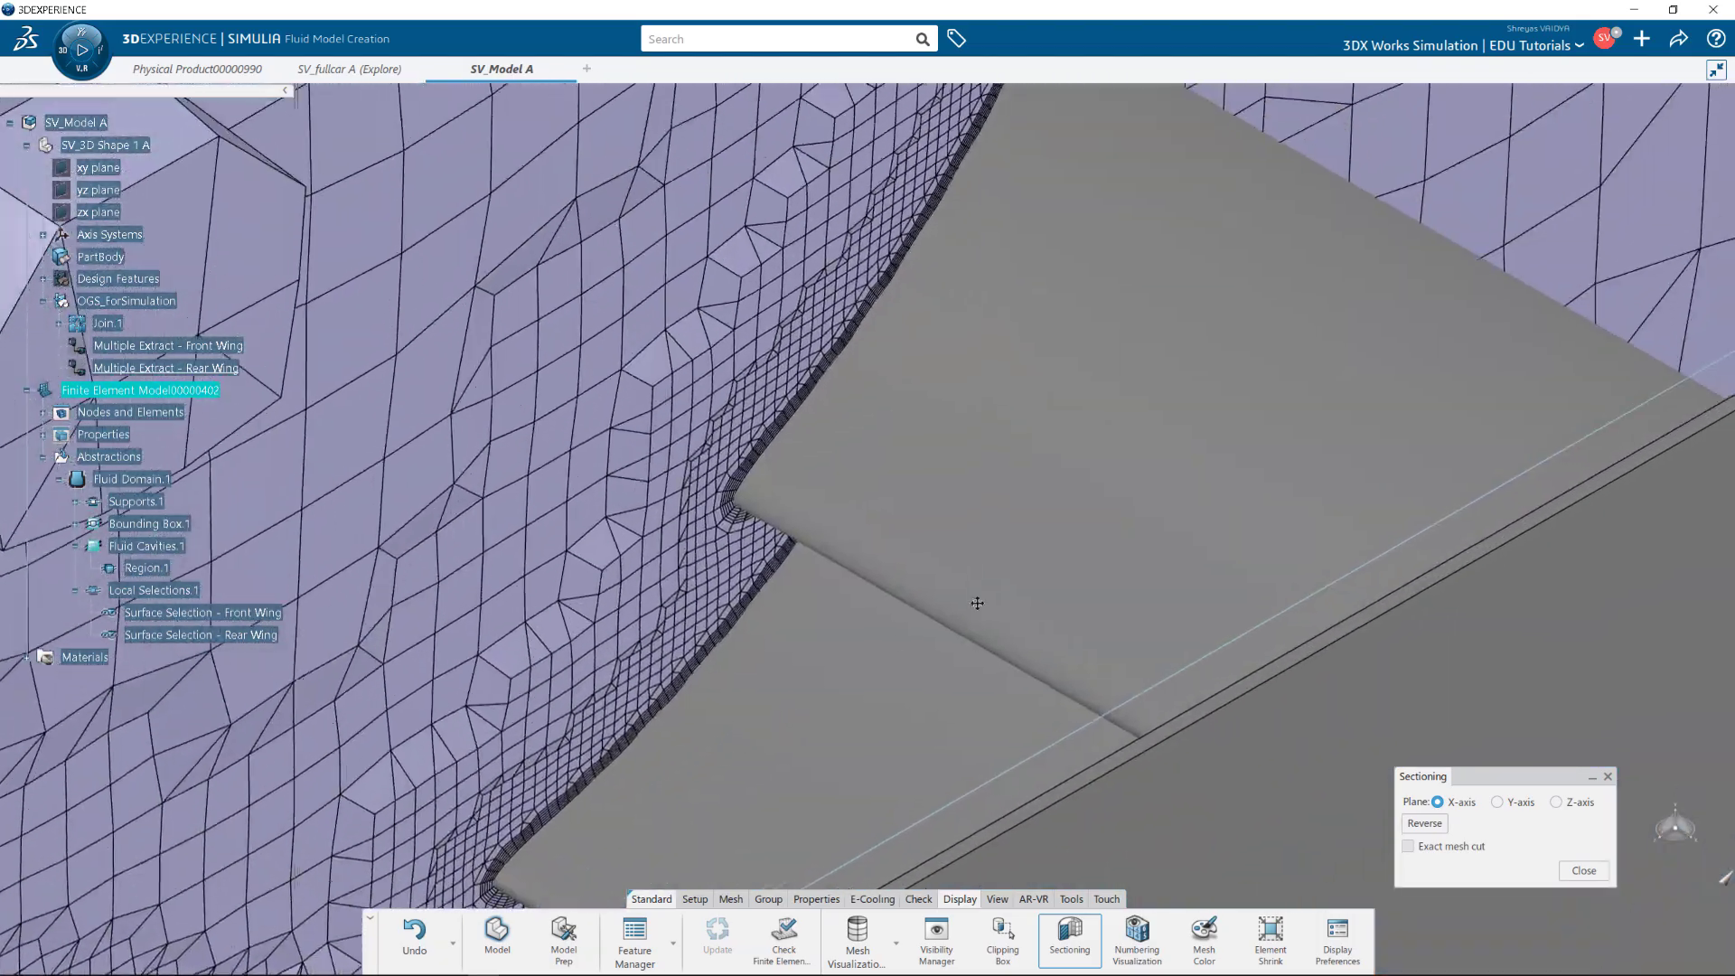
{"action": "middle_click_drag", "start_coordinate": [952, 565], "coordinate": [1084, 768]}
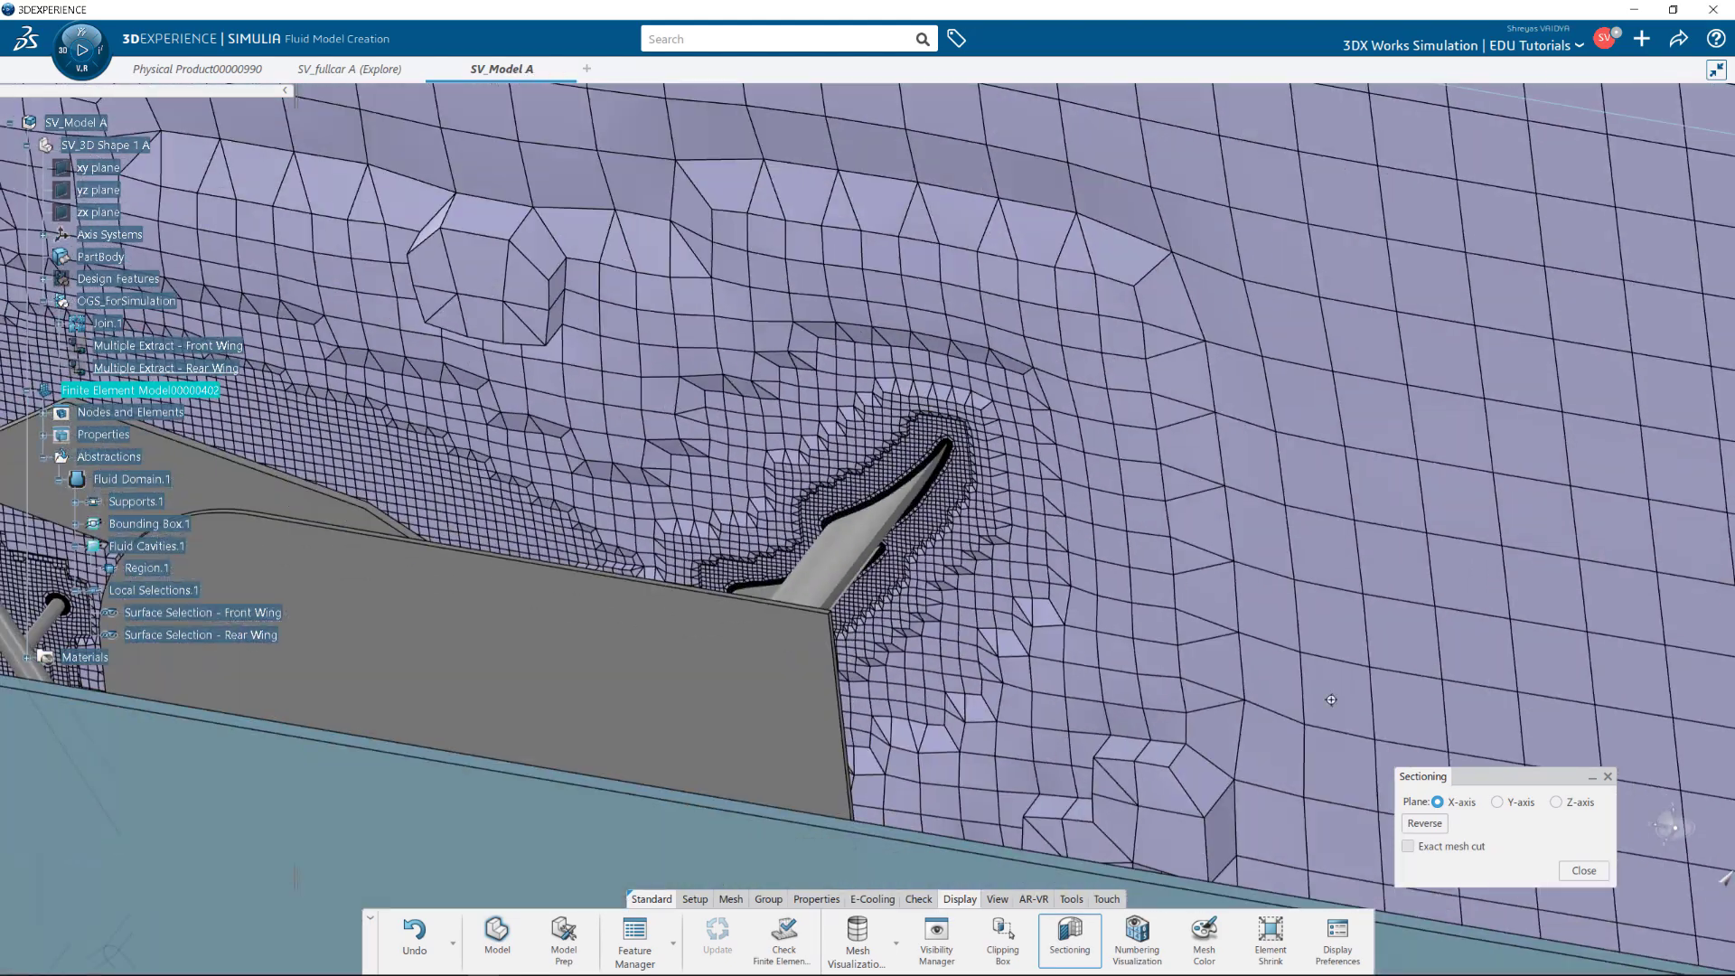
Fit the car and fluid domain in view and close Sectioning to show the full mesh box.
{"action": "left_click", "coordinate": [996, 898]}
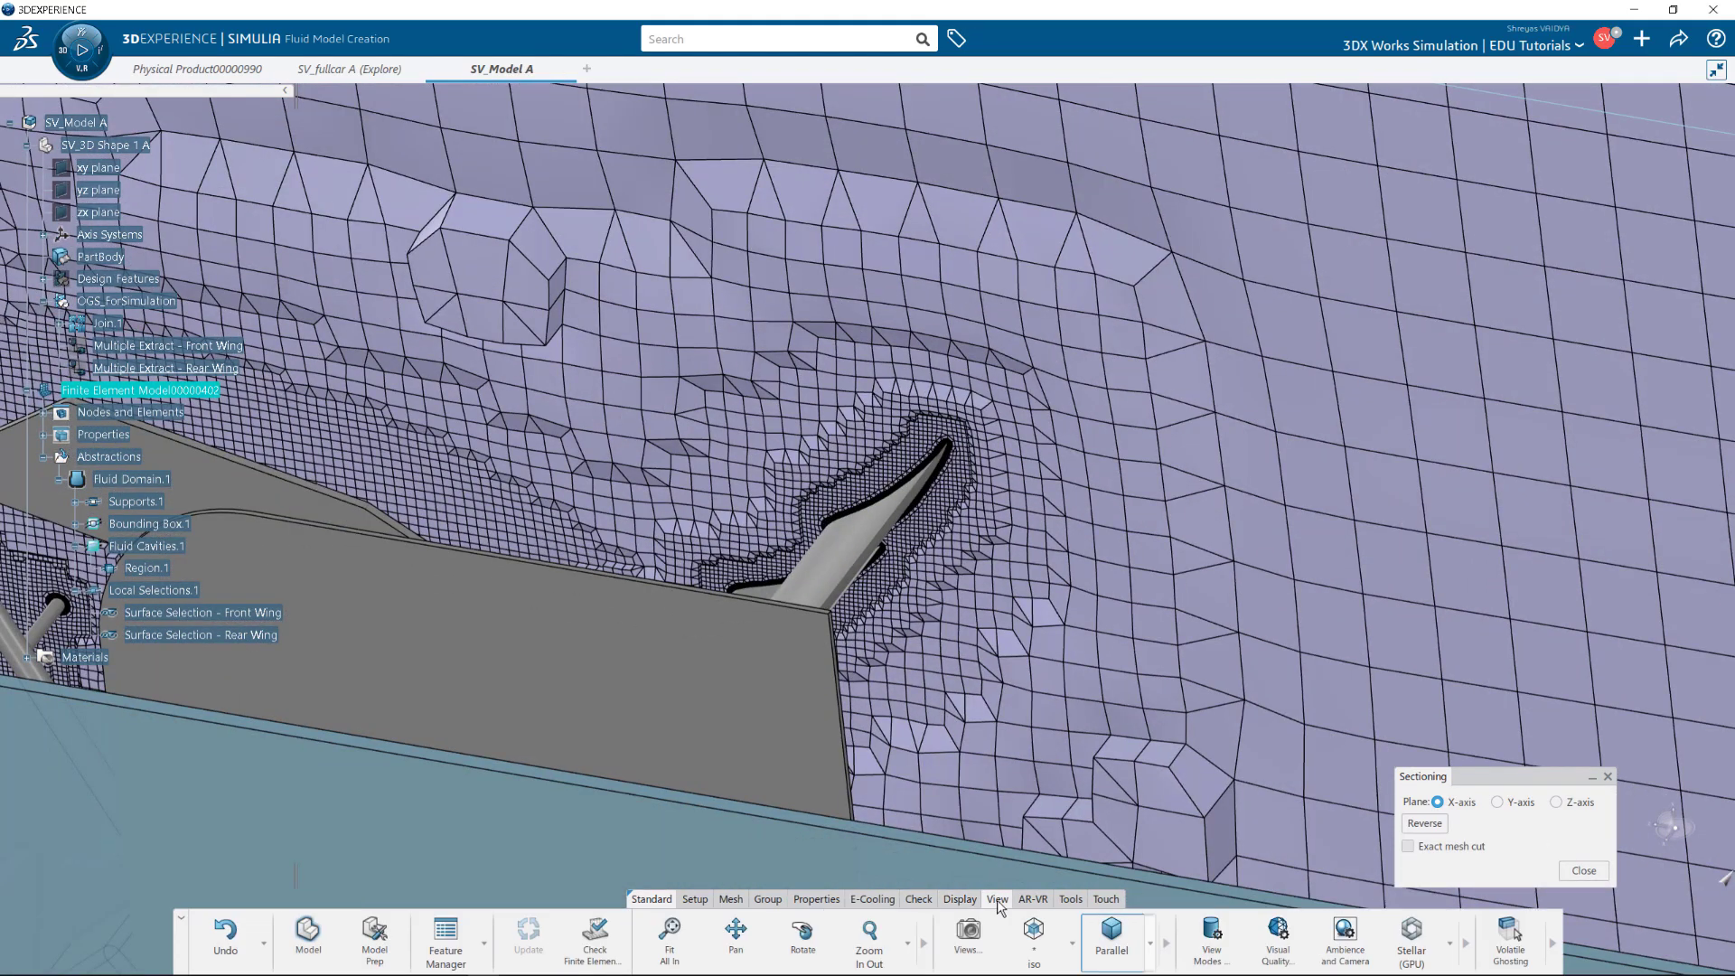
{"action": "left_click", "coordinate": [1048, 944]}
{"action": "left_click", "coordinate": [657, 941]}
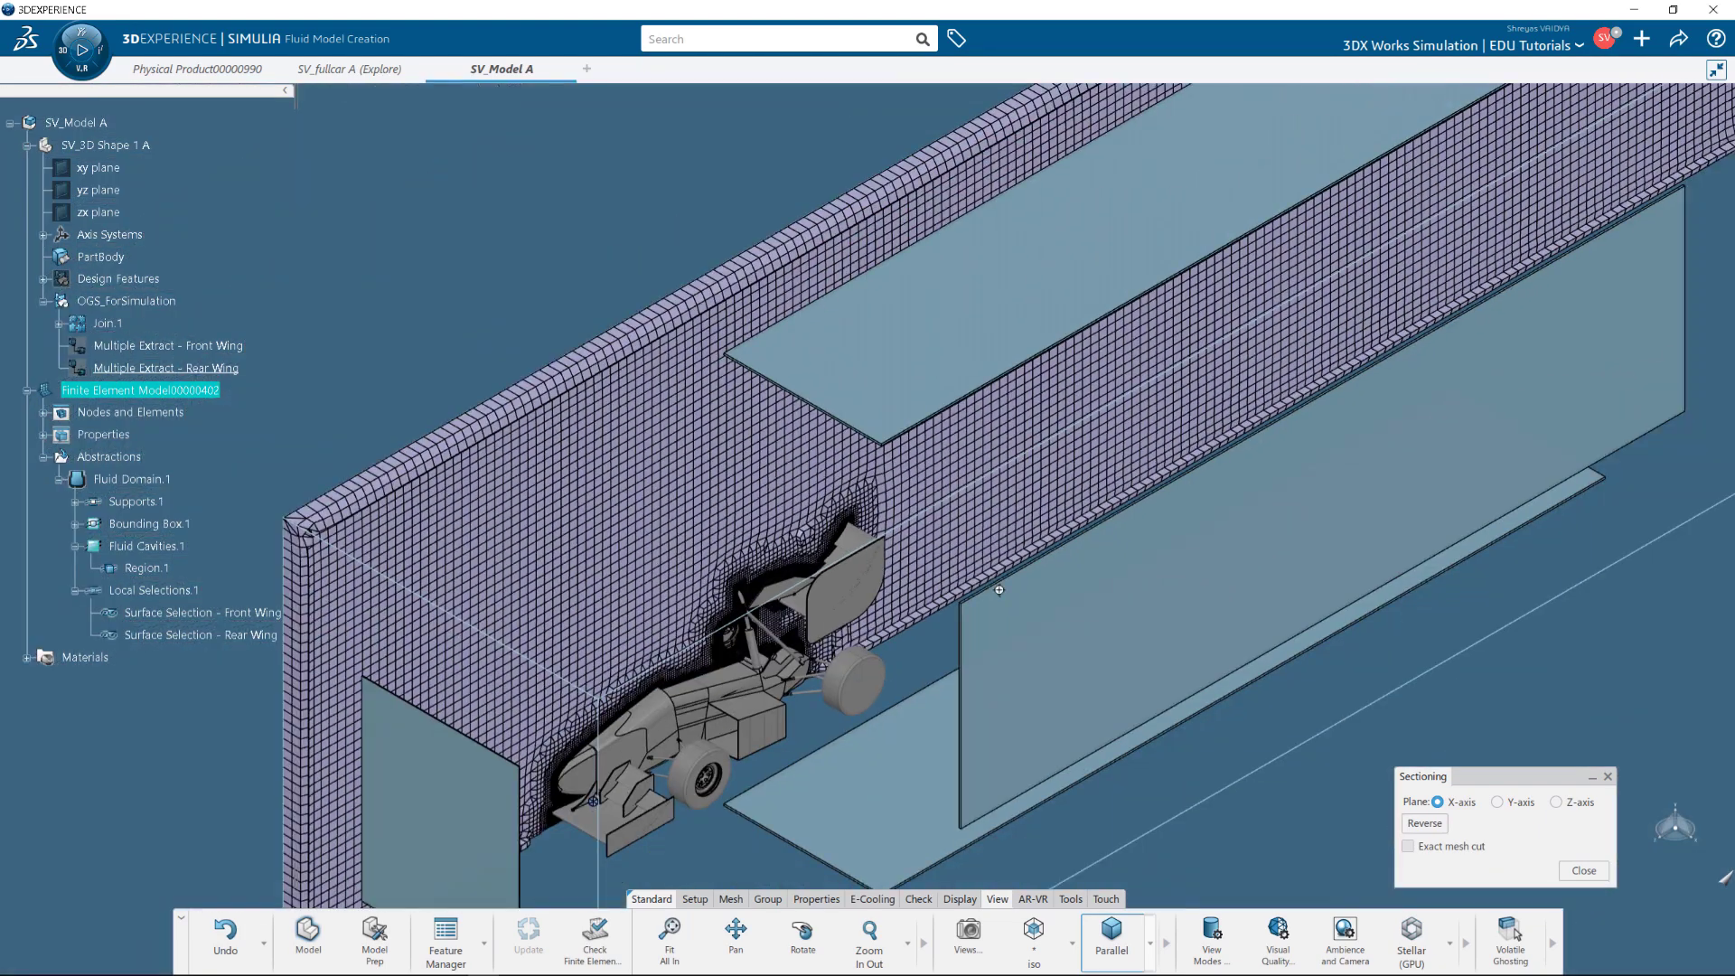
{"action": "middle_click_drag", "start_coordinate": [1003, 634], "coordinate": [1054, 614]}
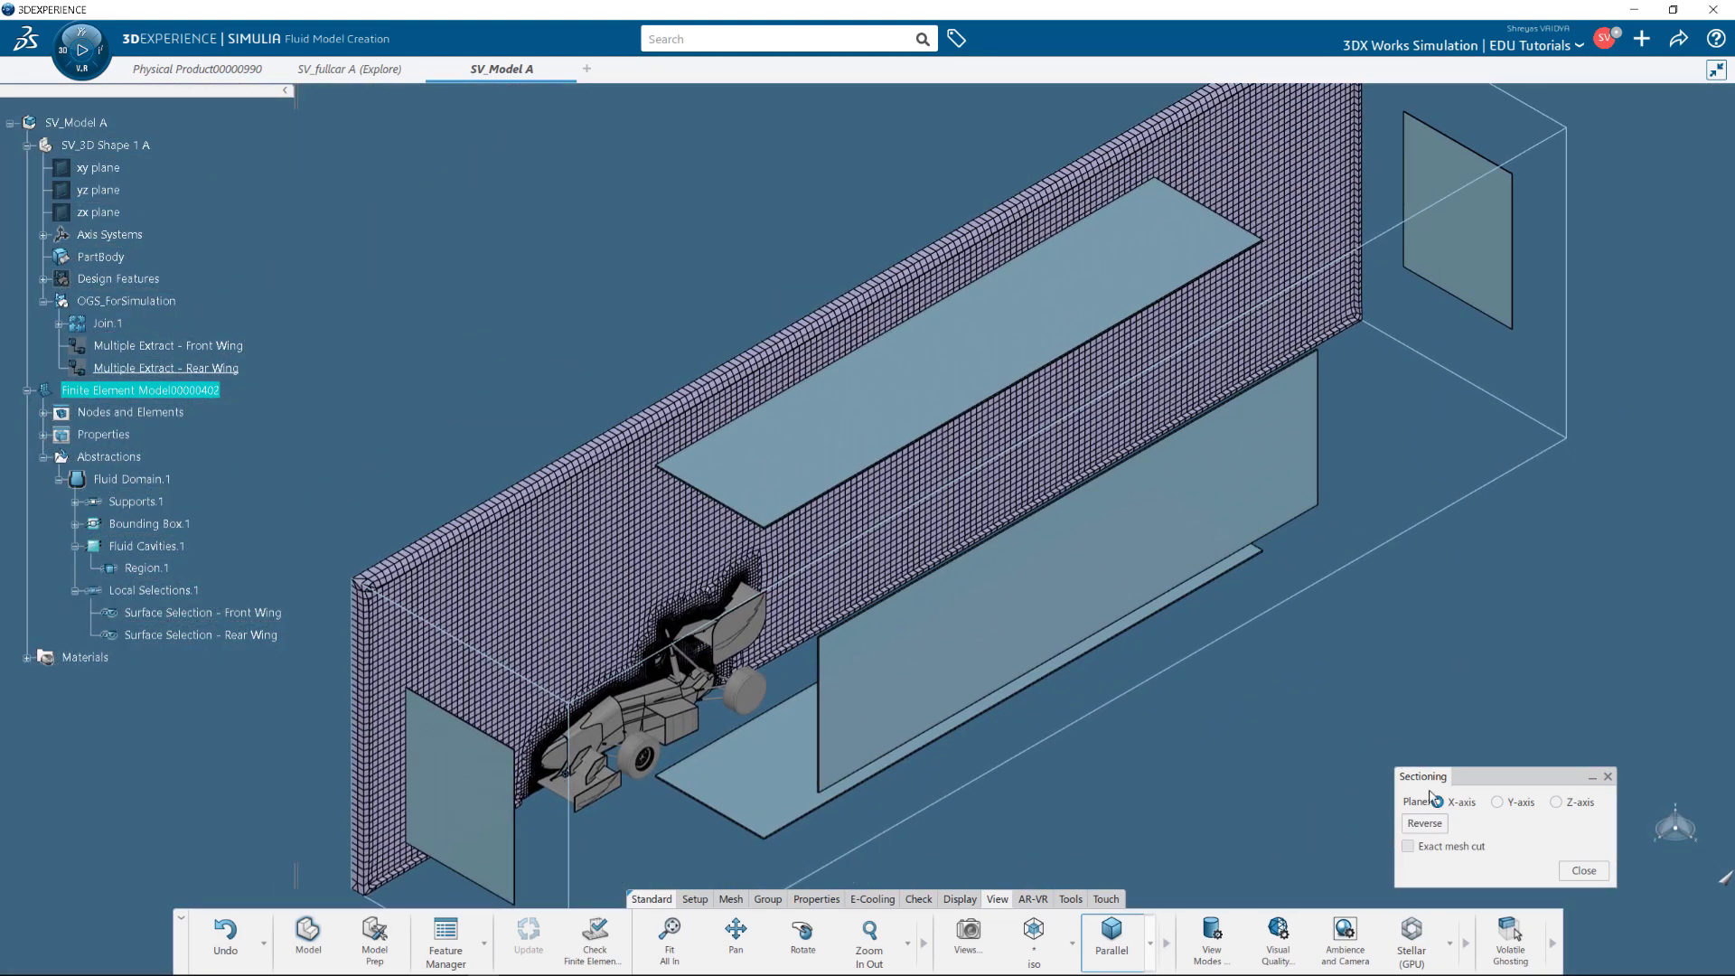
{"action": "left_click", "coordinate": [1583, 870]}
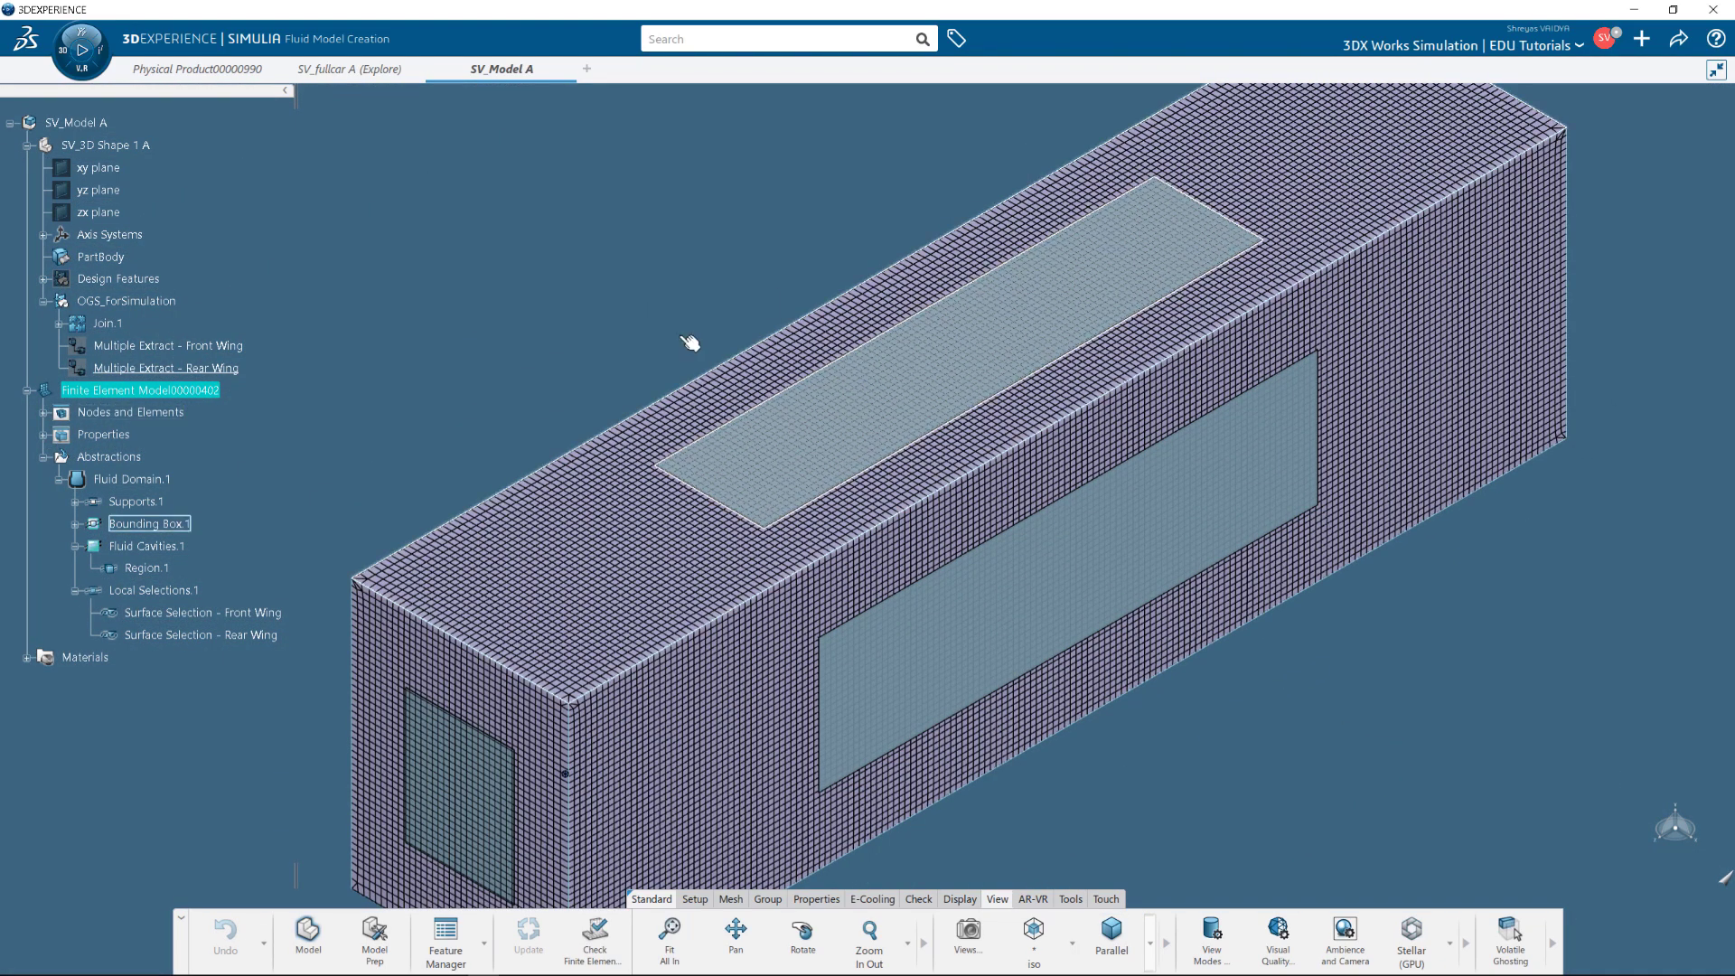
Launch Fluid Scenario Creation on SV_Model A and create FSAE_FlowSimulation using Finite Element Model00000402.
{"action": "left_click", "coordinate": [101, 123]}
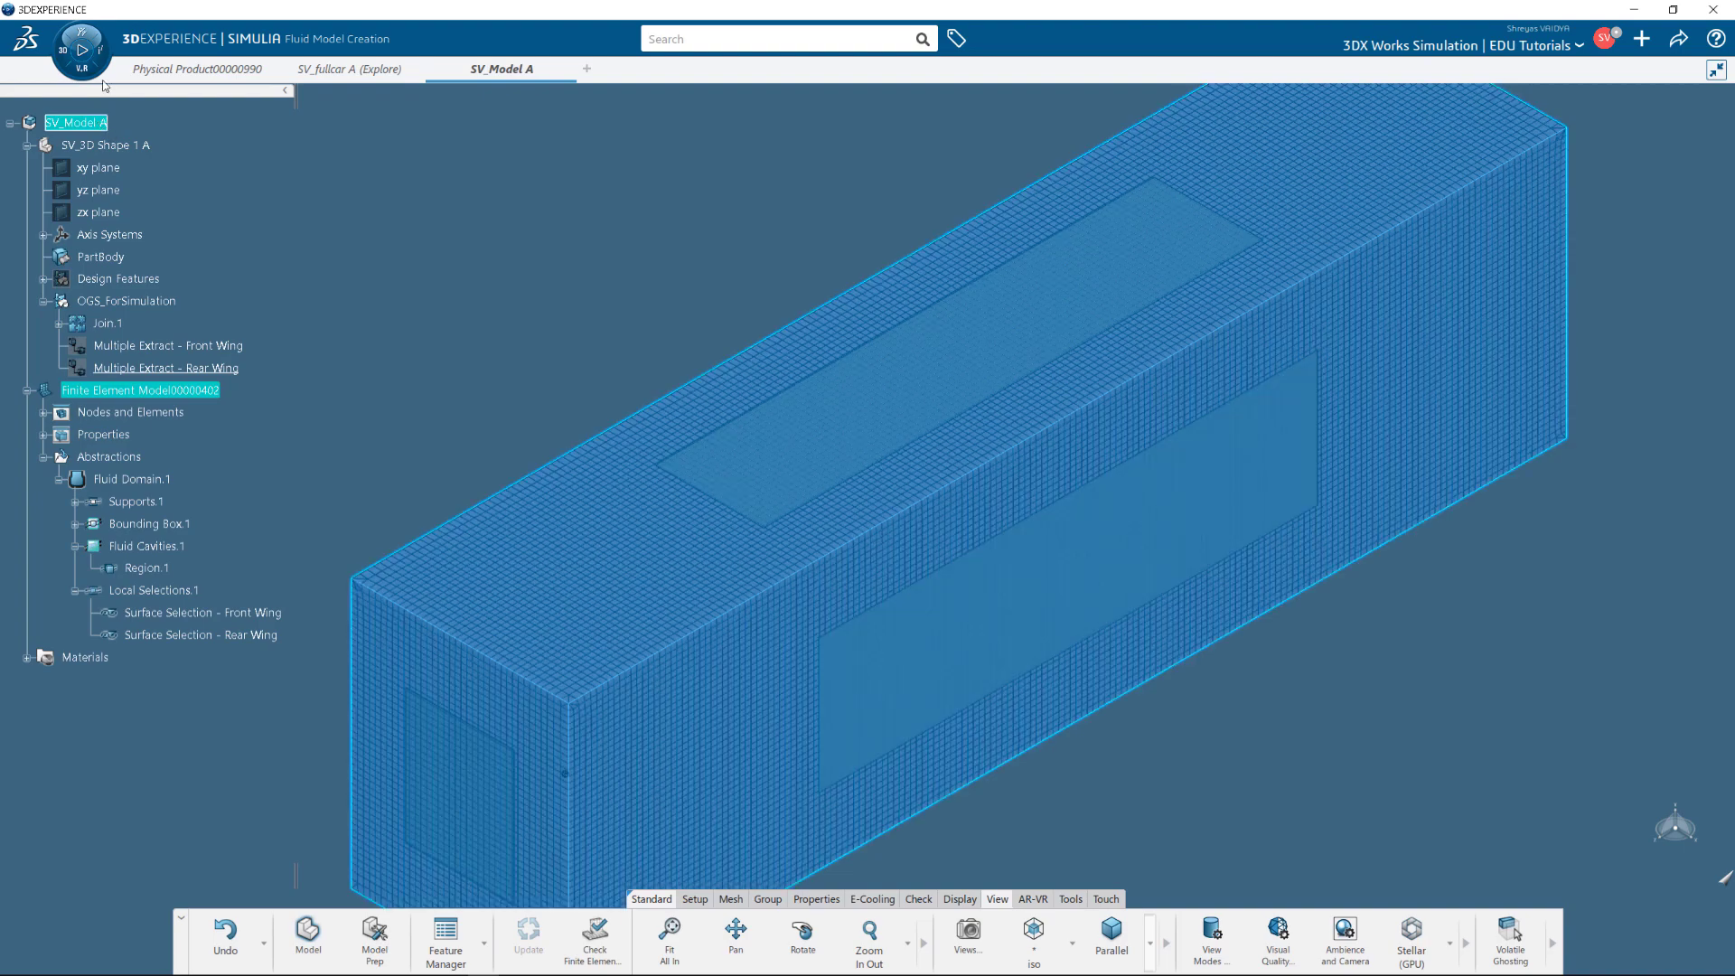
{"action": "left_click", "coordinate": [81, 49]}
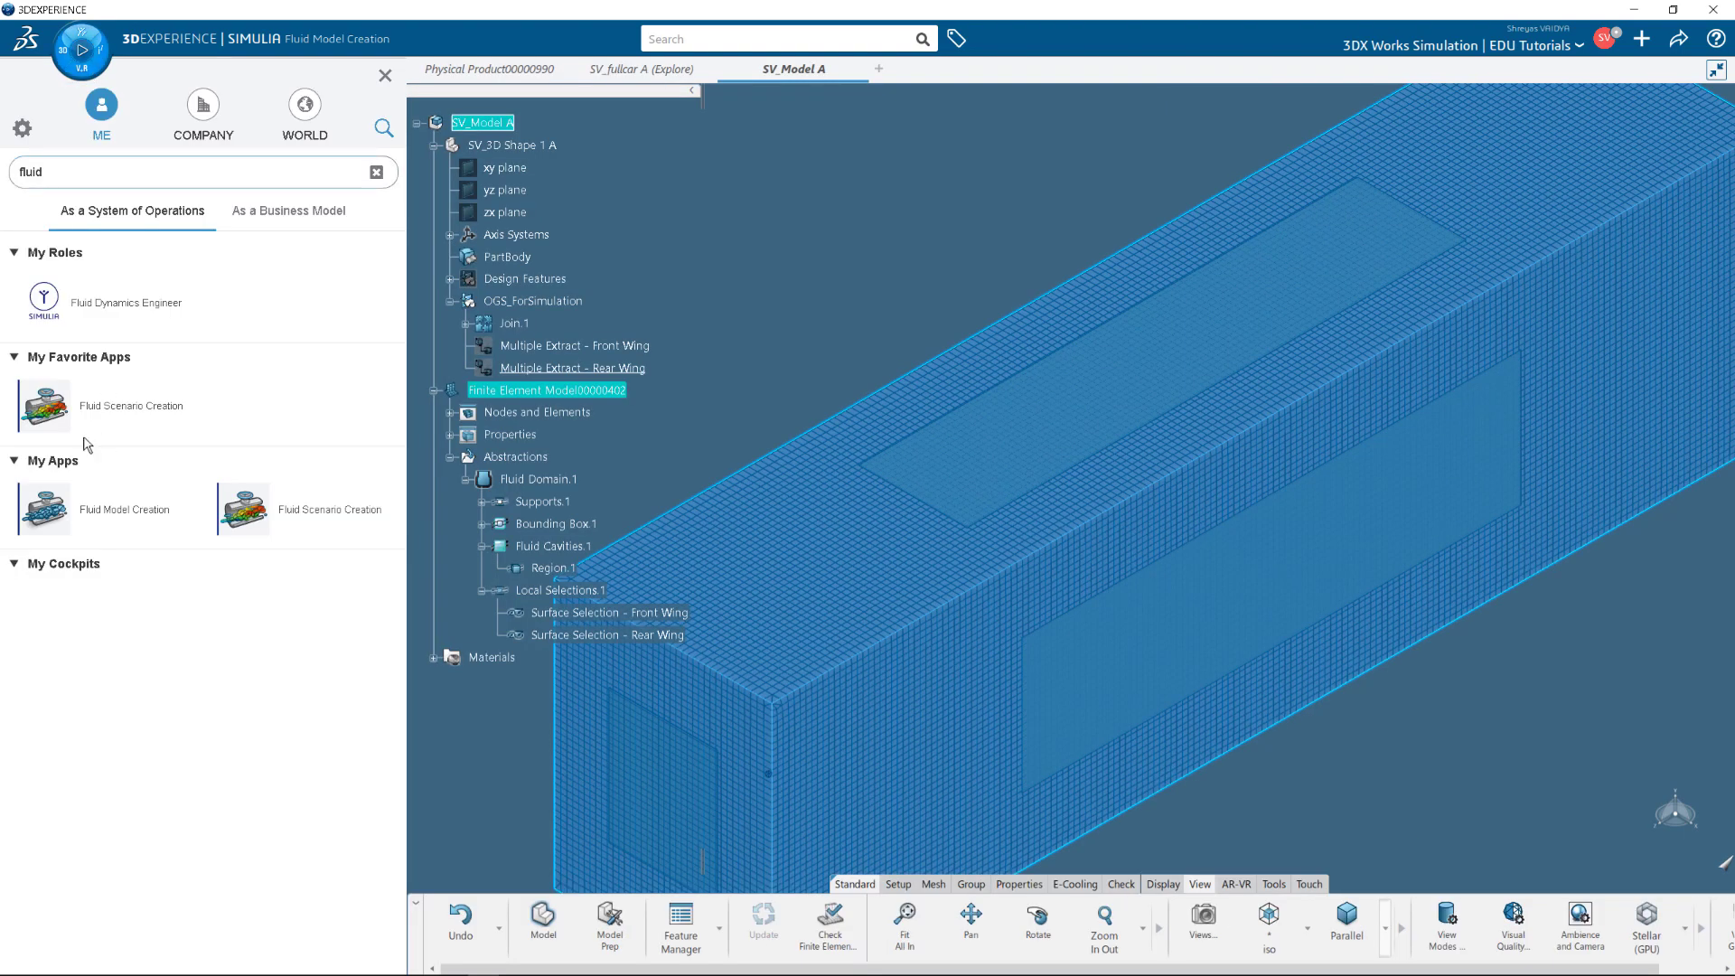
{"action": "left_click", "coordinate": [43, 406]}
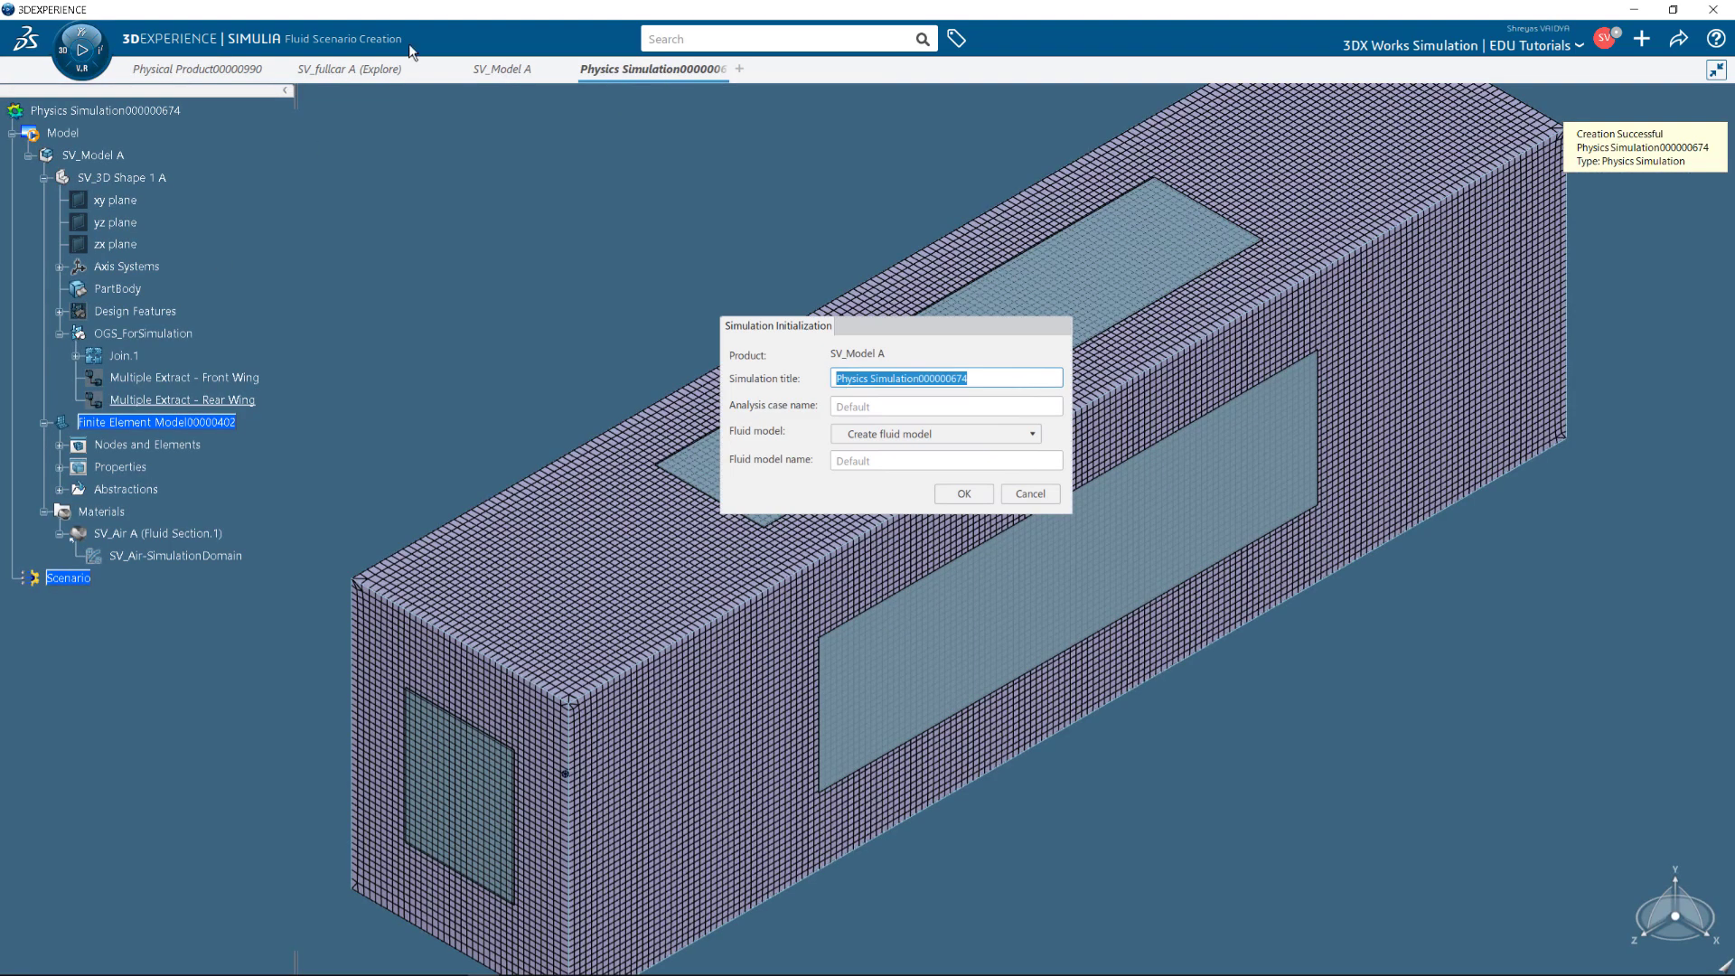
{"action": "type", "text": "FSAE_FlowSimulation"}
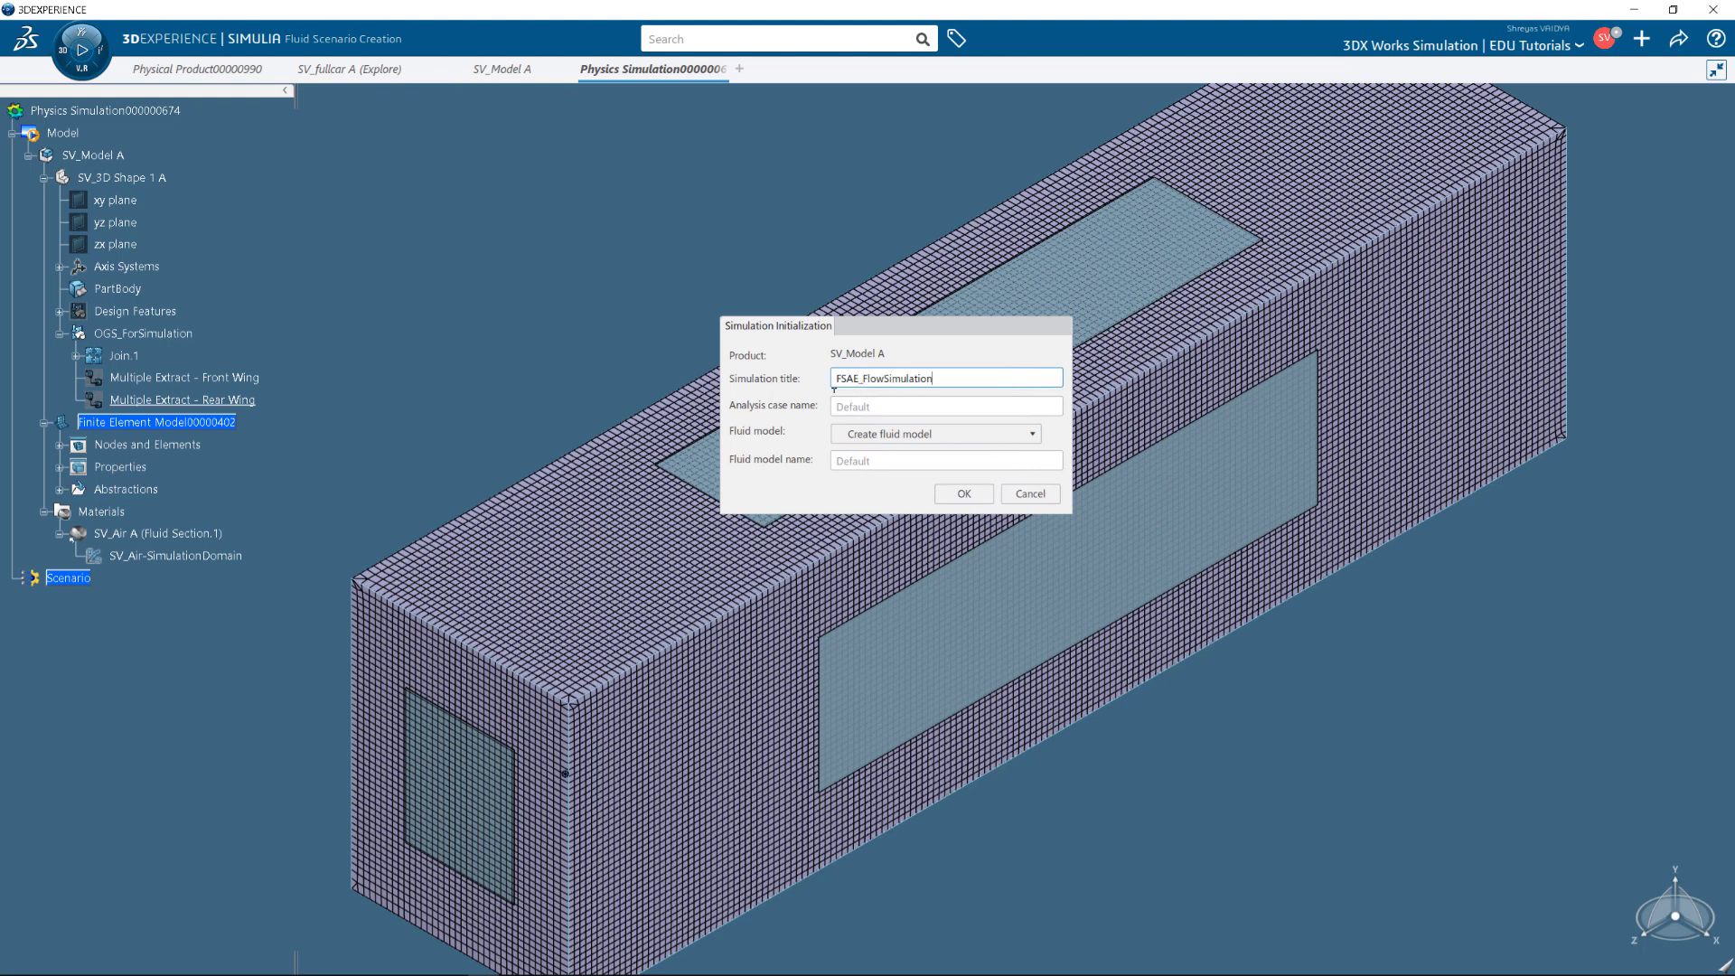
{"action": "left_click", "coordinate": [903, 433]}
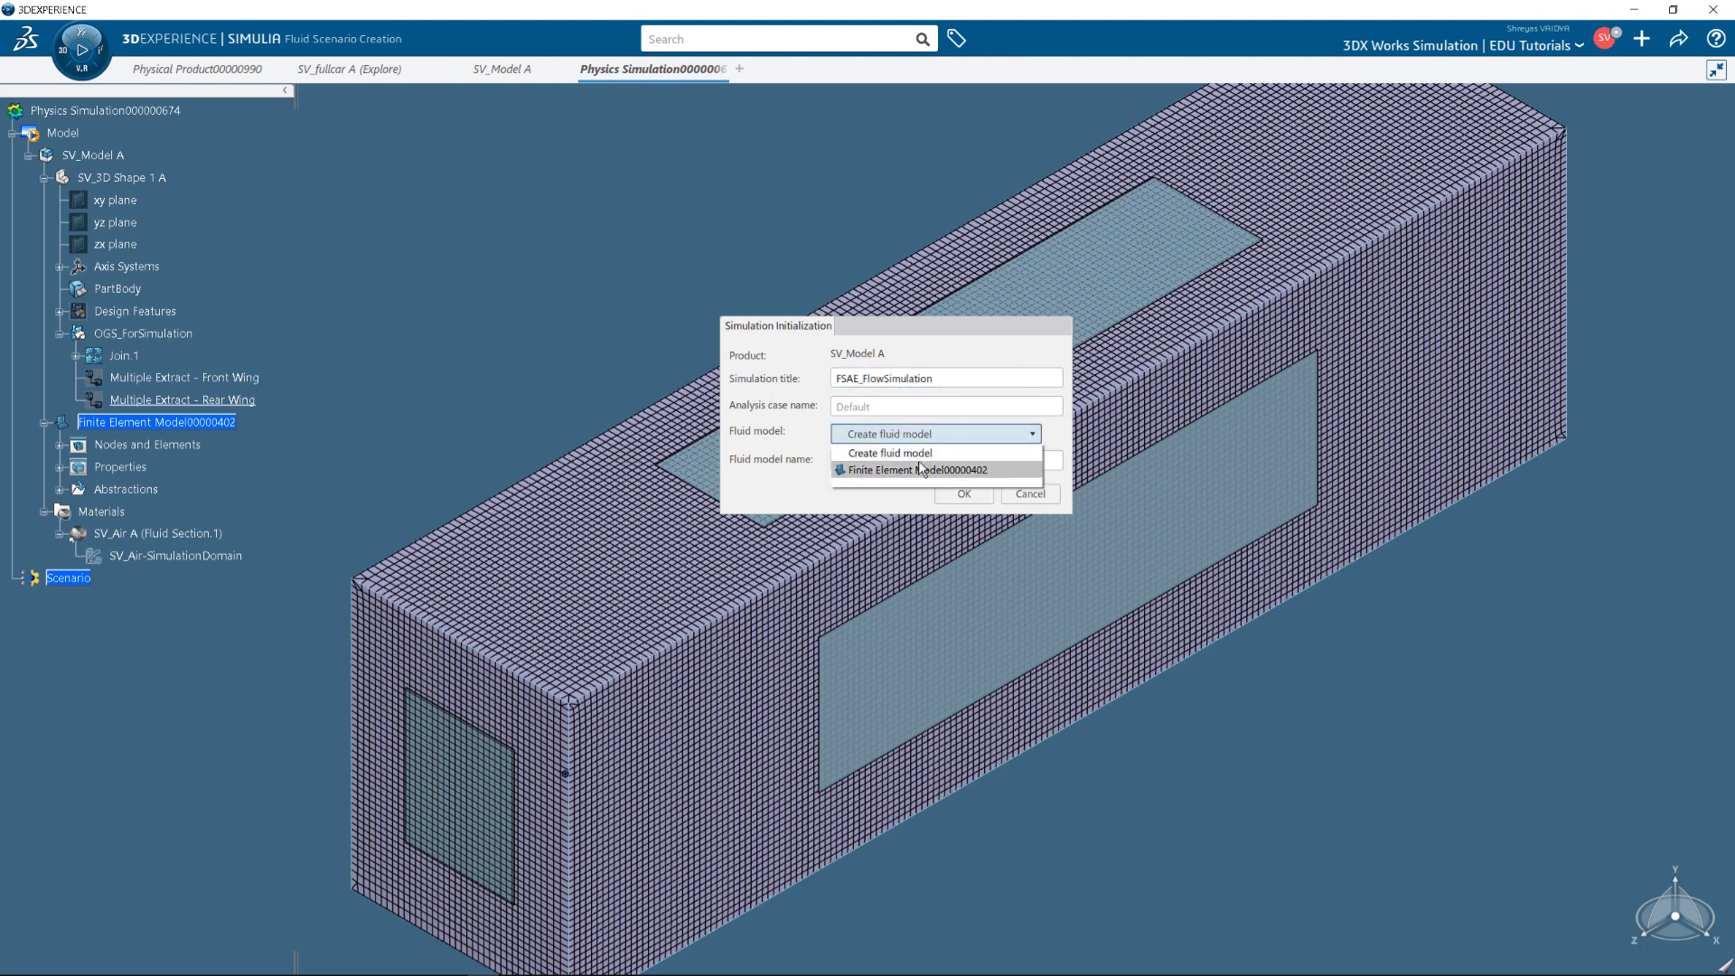
{"action": "left_click", "coordinate": [926, 471]}
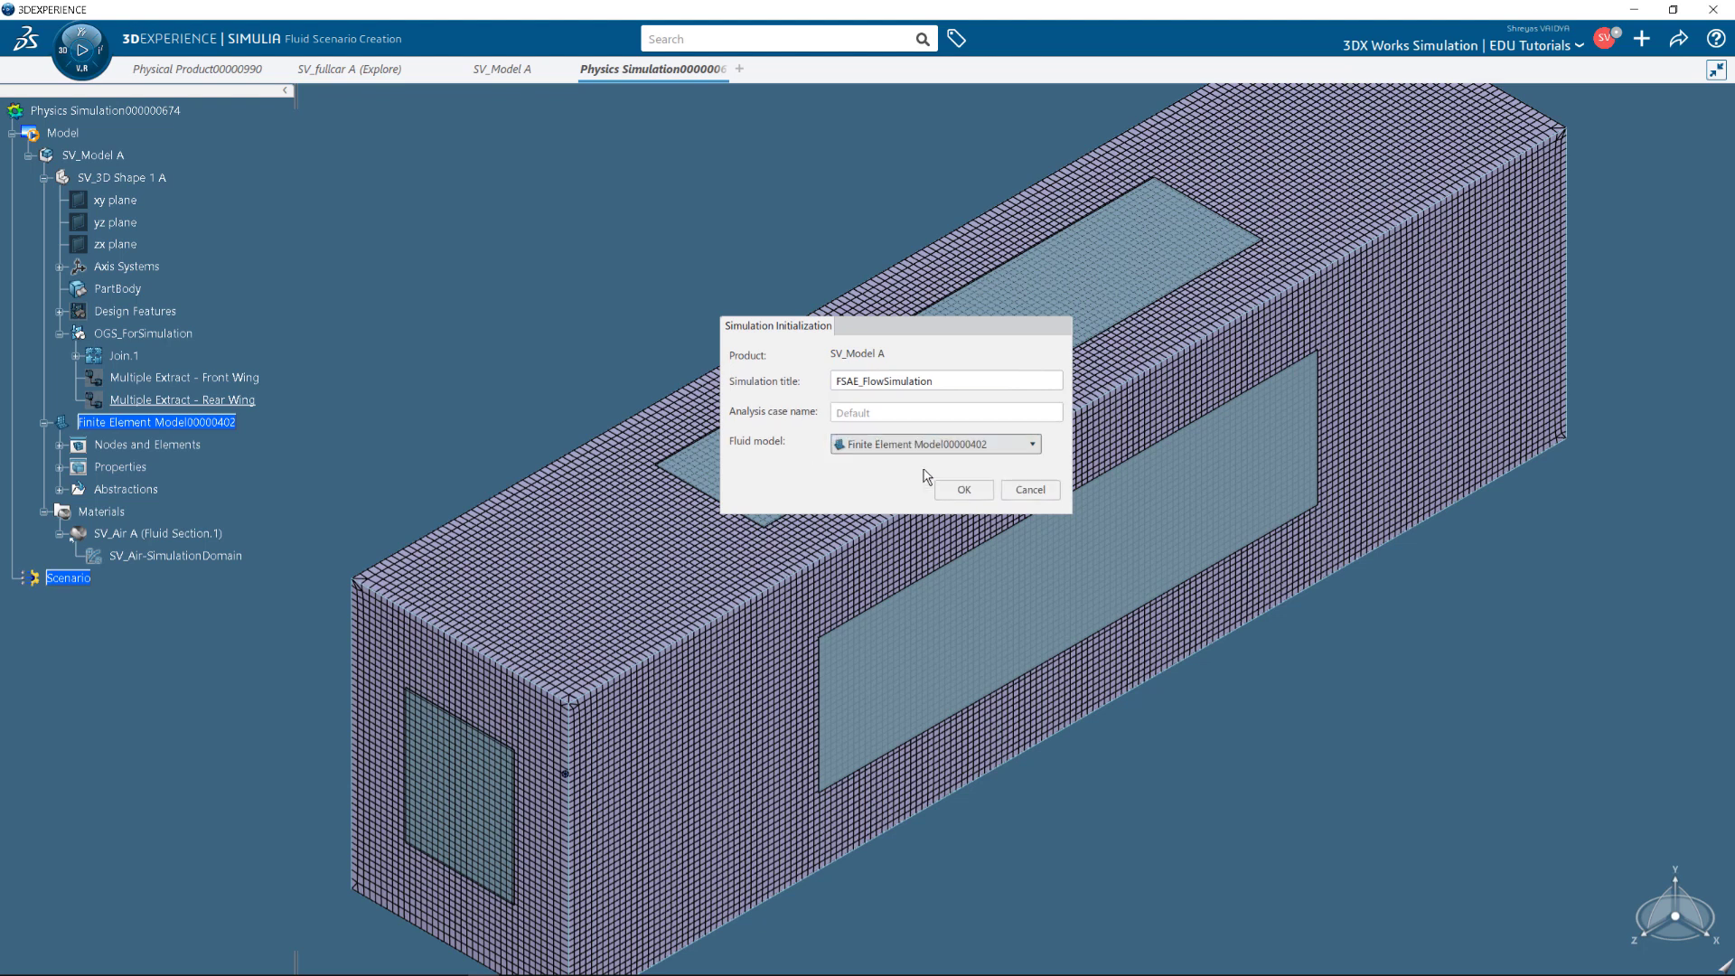
{"action": "left_click", "coordinate": [964, 490]}
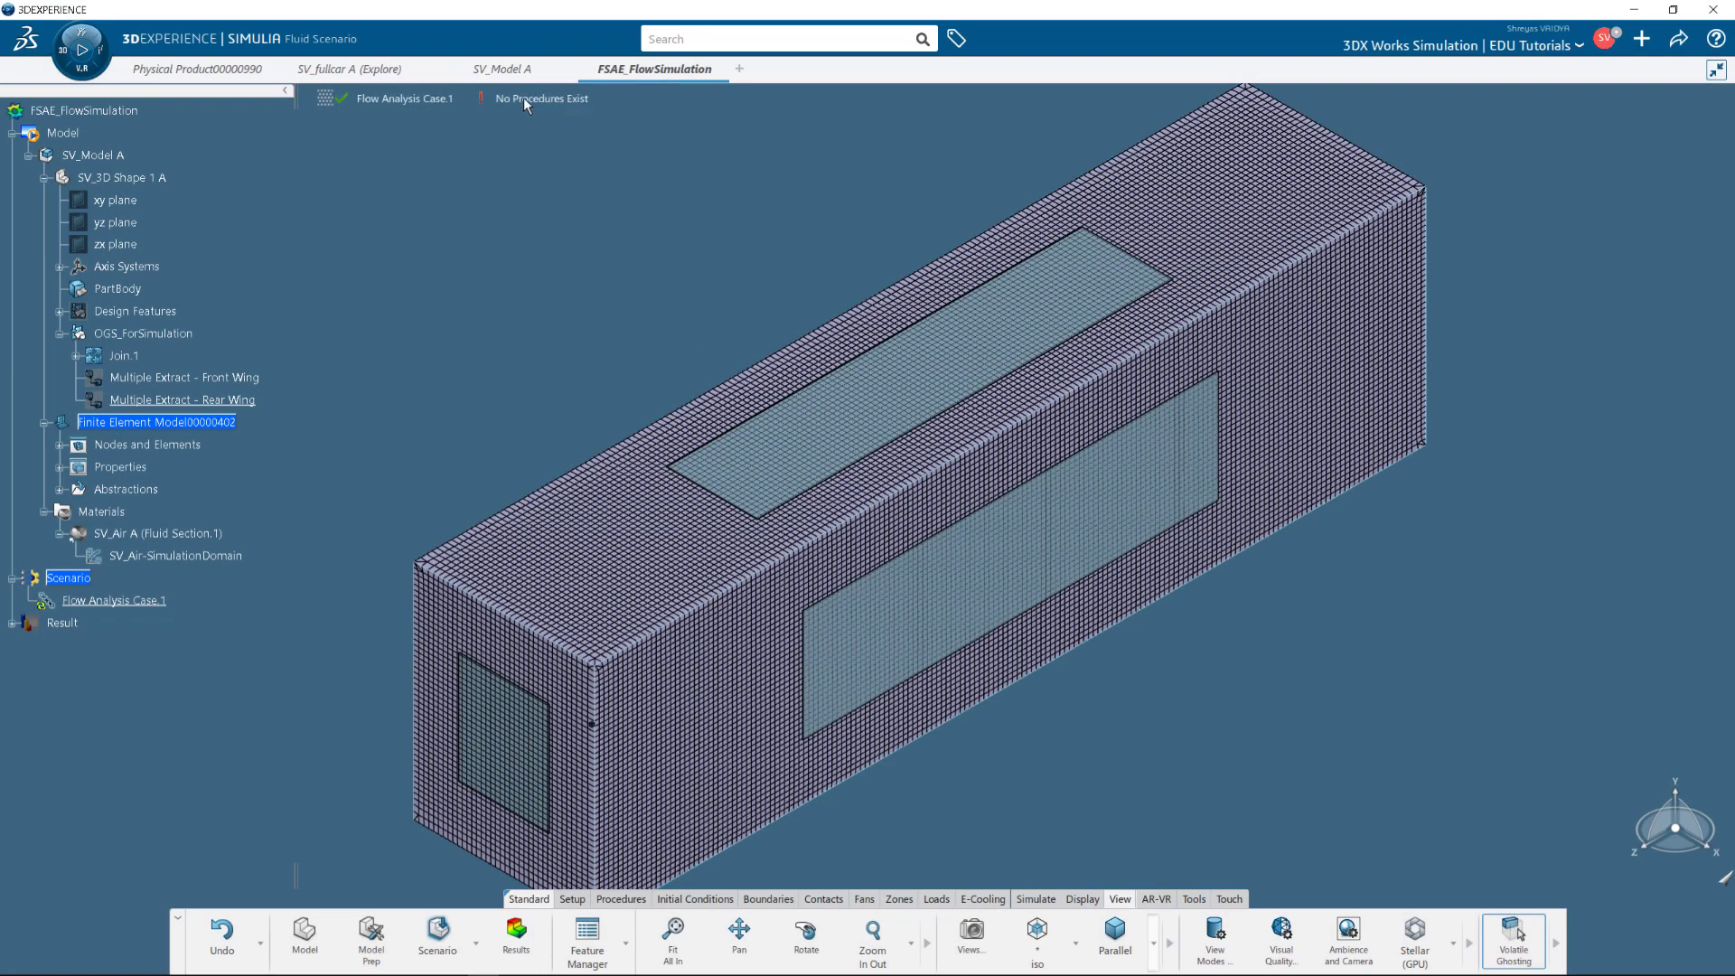
Confirm Finite Element Model00000402 as the simulation's finite element model.
{"action": "left_click", "coordinate": [572, 899]}
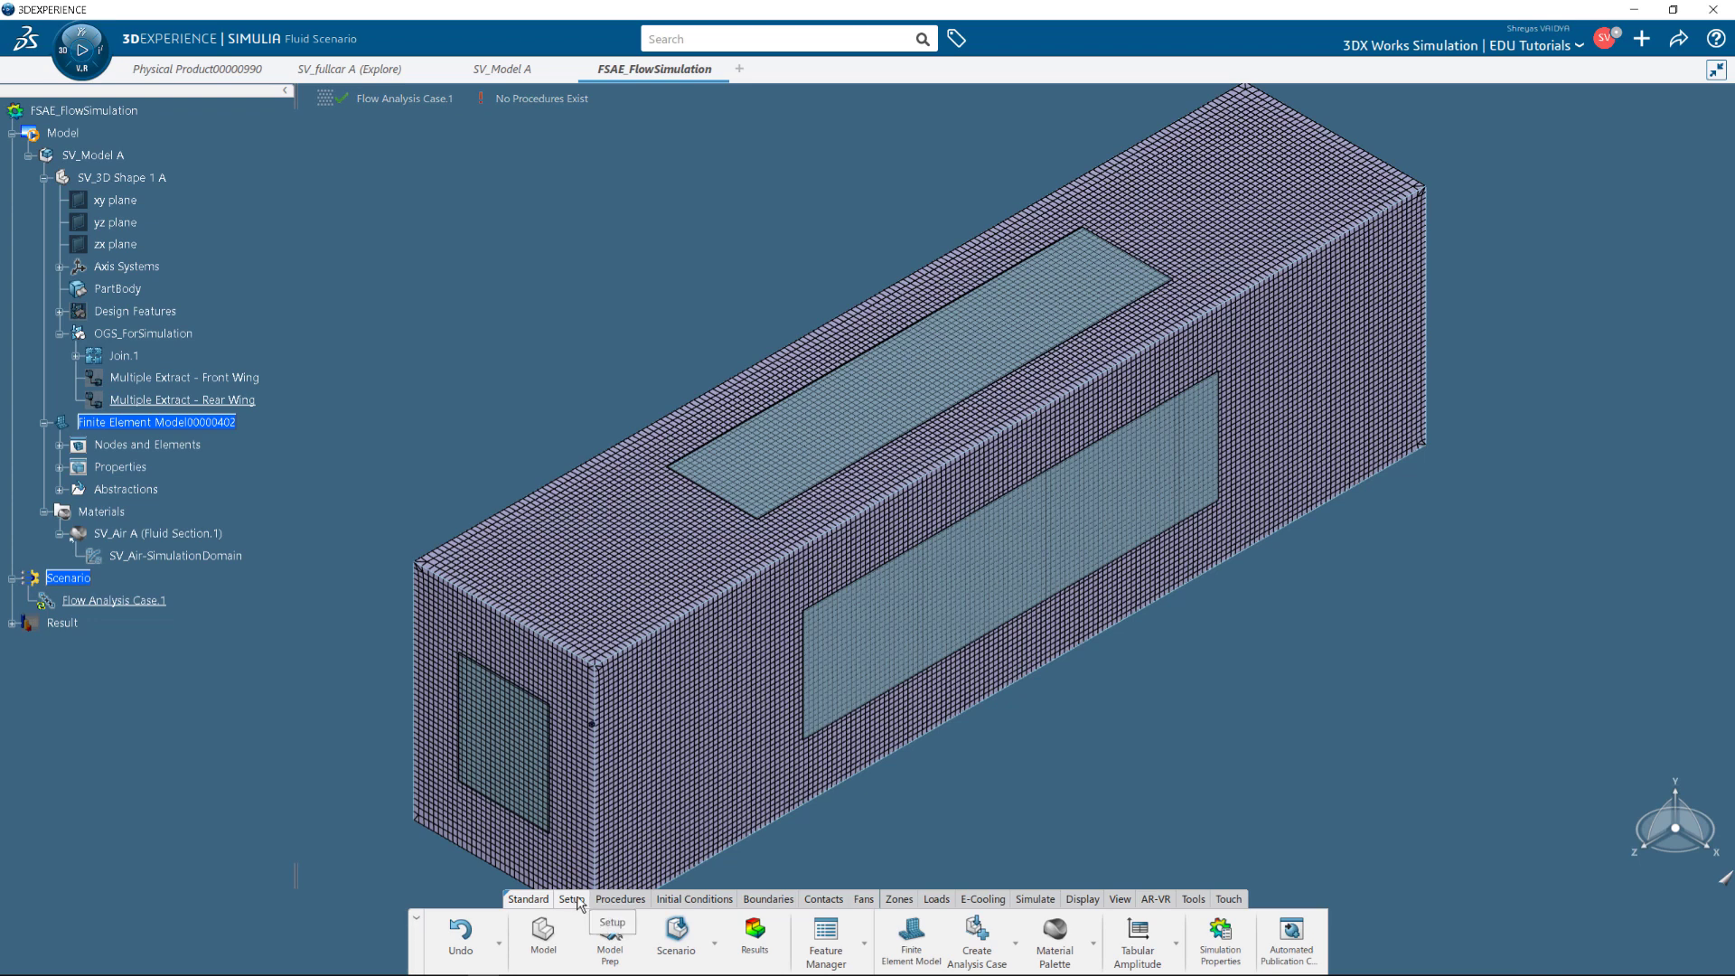
{"action": "left_click", "coordinate": [913, 949]}
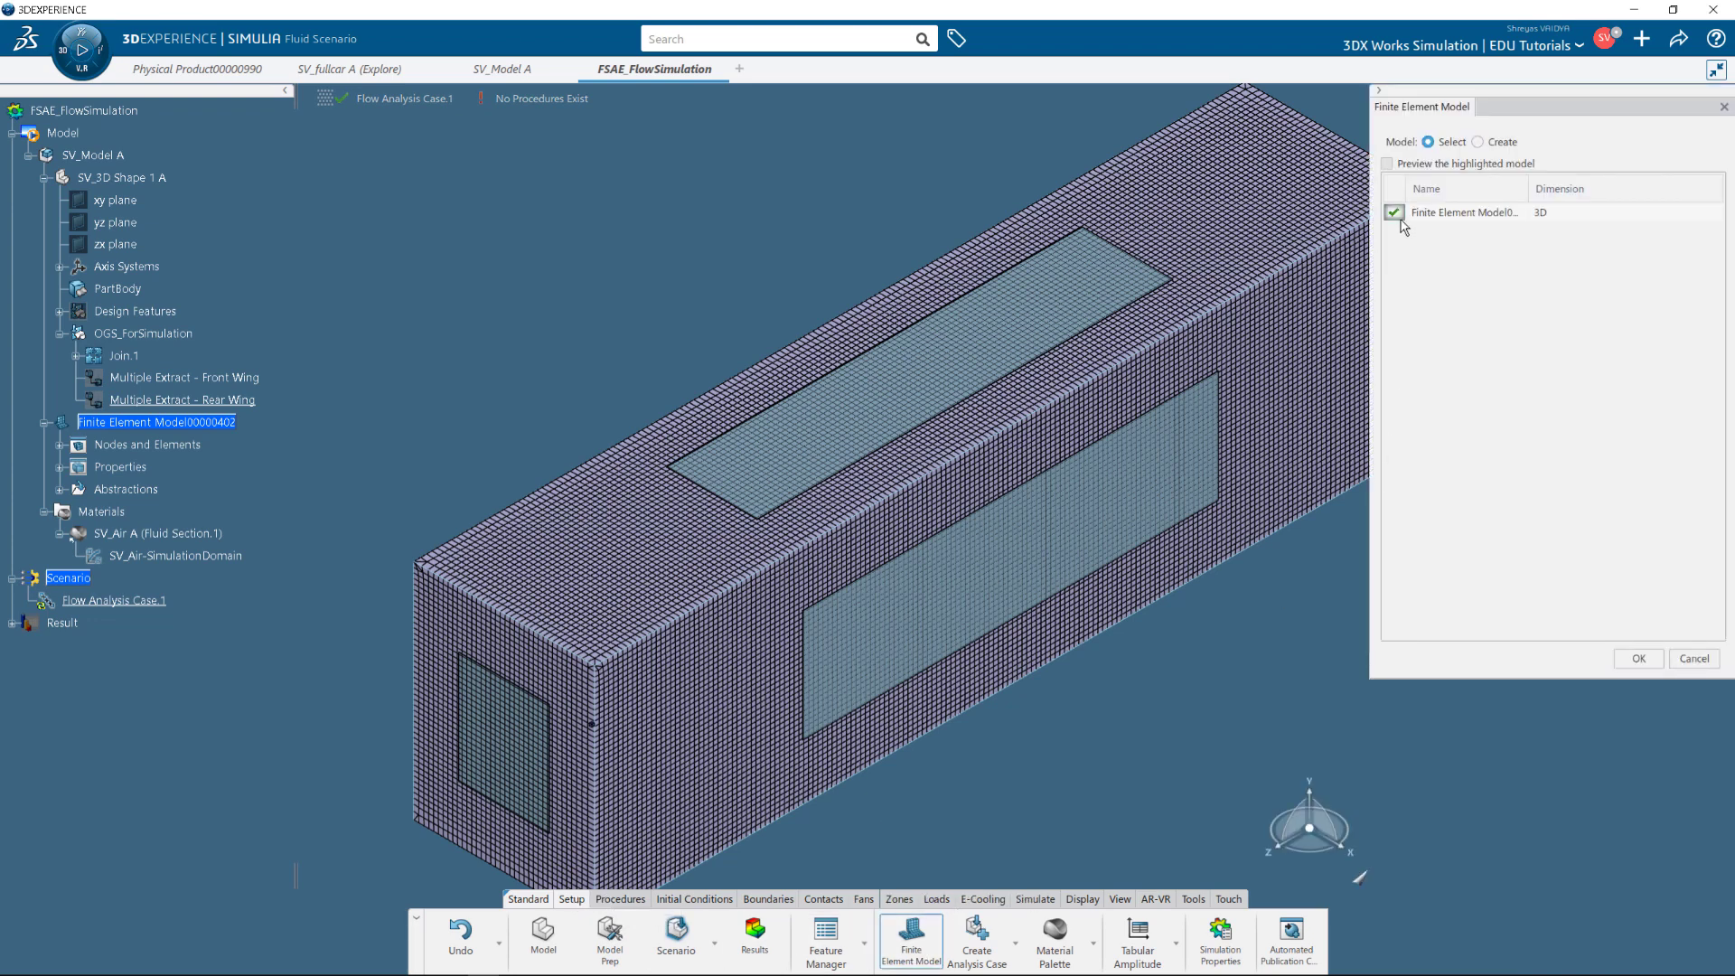
{"action": "left_click", "coordinate": [1638, 658]}
Add Fluid Physics.1 with Fluid state and the SST k-ω turbulence model.
{"action": "left_click", "coordinate": [633, 899]}
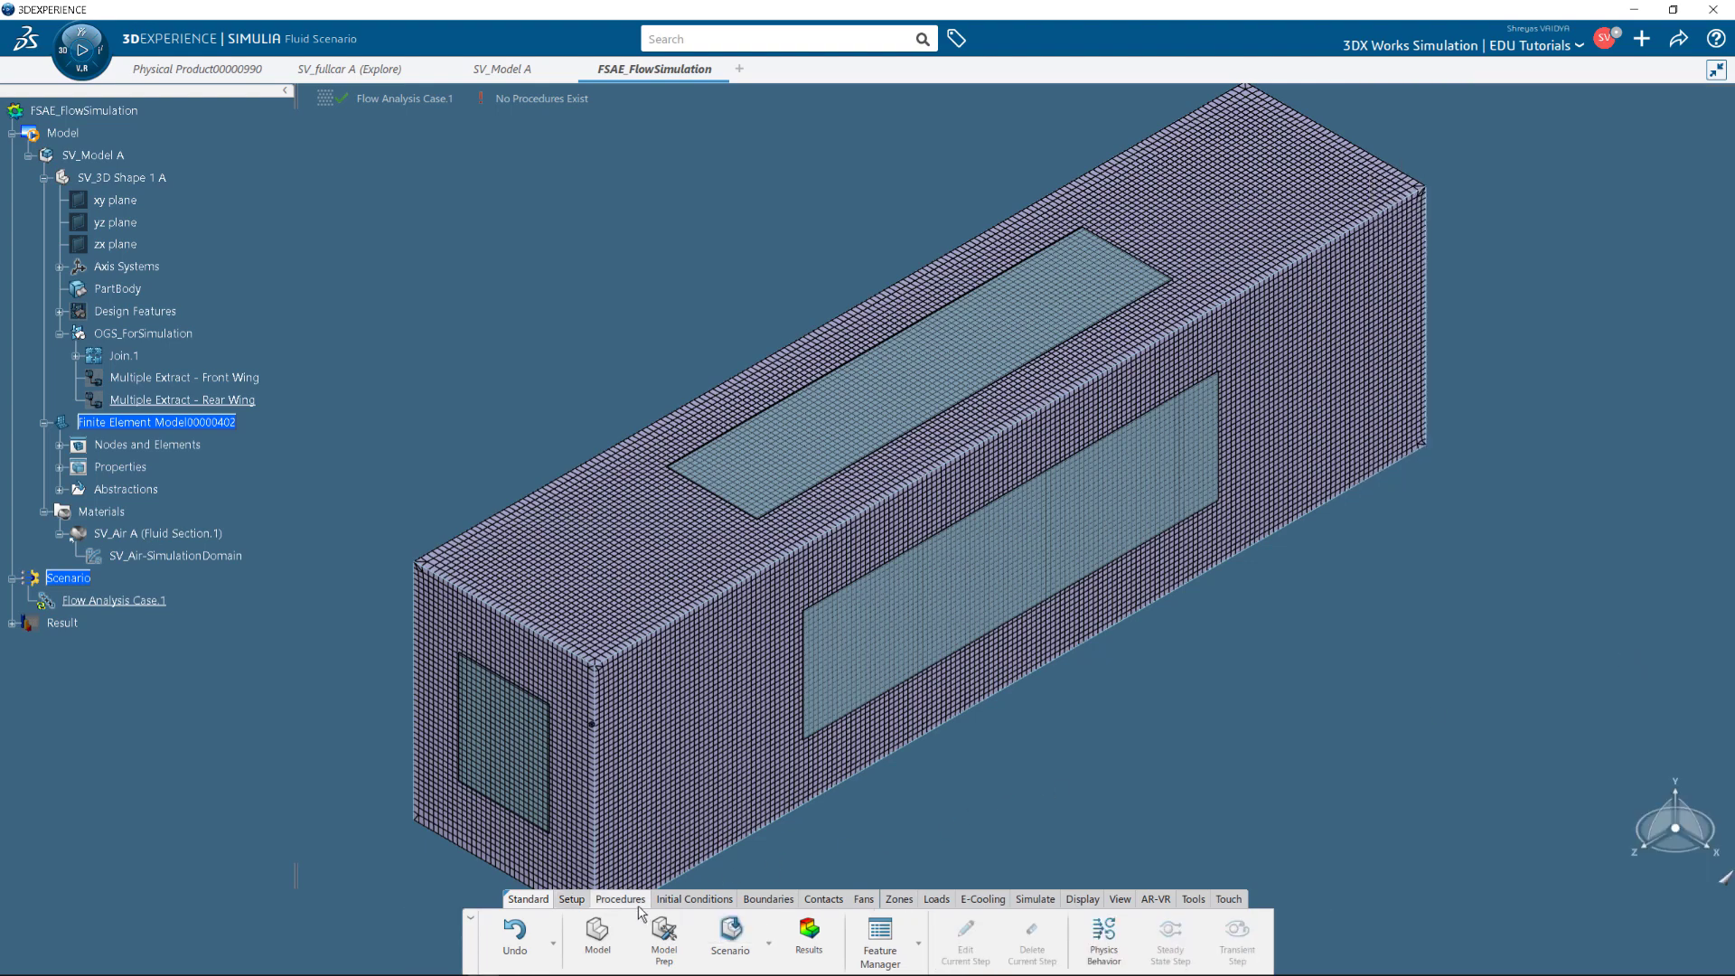
{"action": "left_click", "coordinate": [1098, 953]}
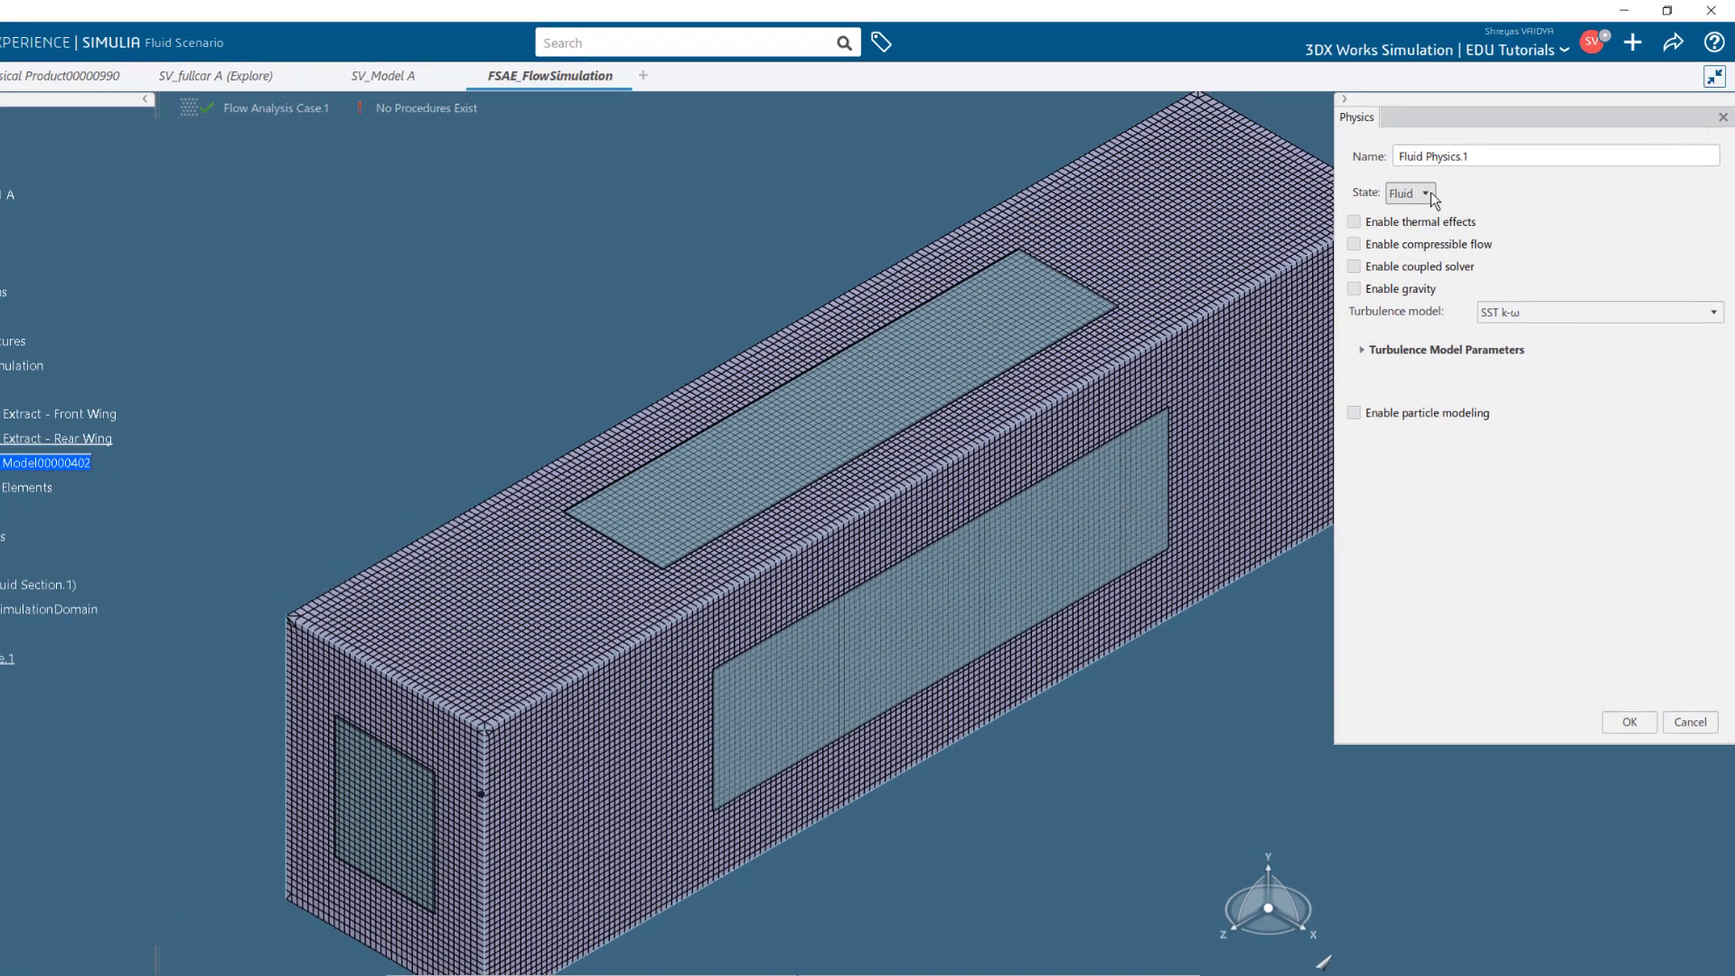
{"action": "left_click", "coordinate": [1437, 175]}
{"action": "left_click", "coordinate": [1435, 190]}
{"action": "left_click", "coordinate": [1464, 390]}
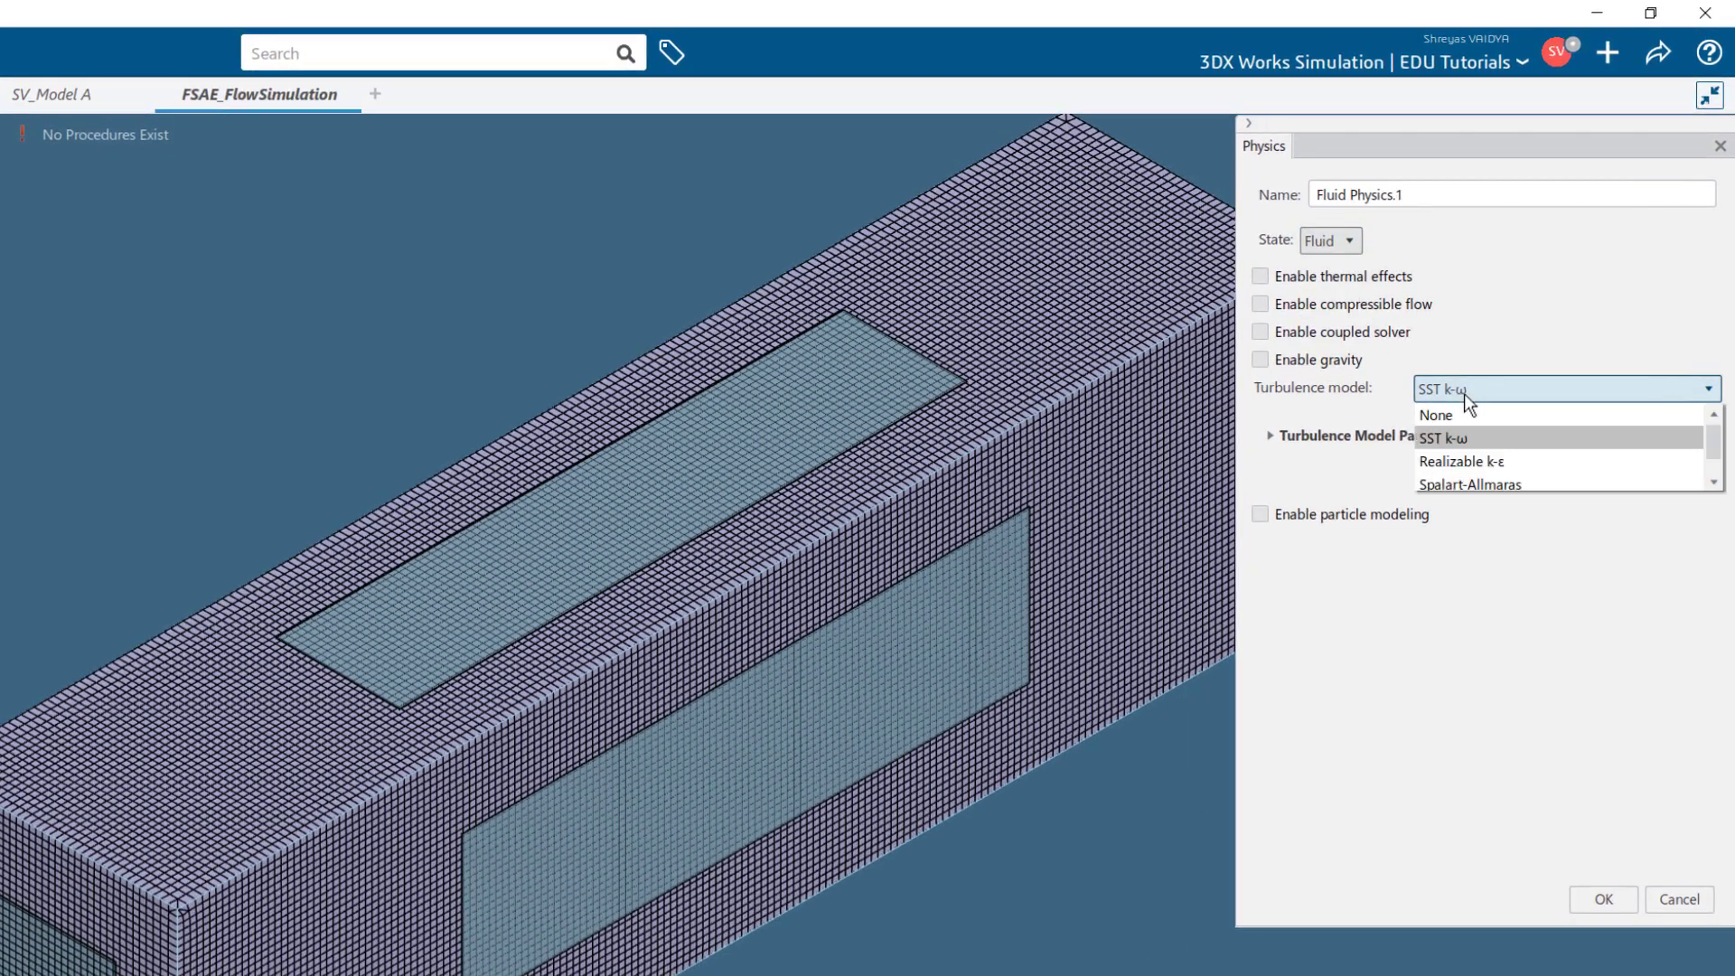
{"action": "left_click", "coordinate": [1463, 441]}
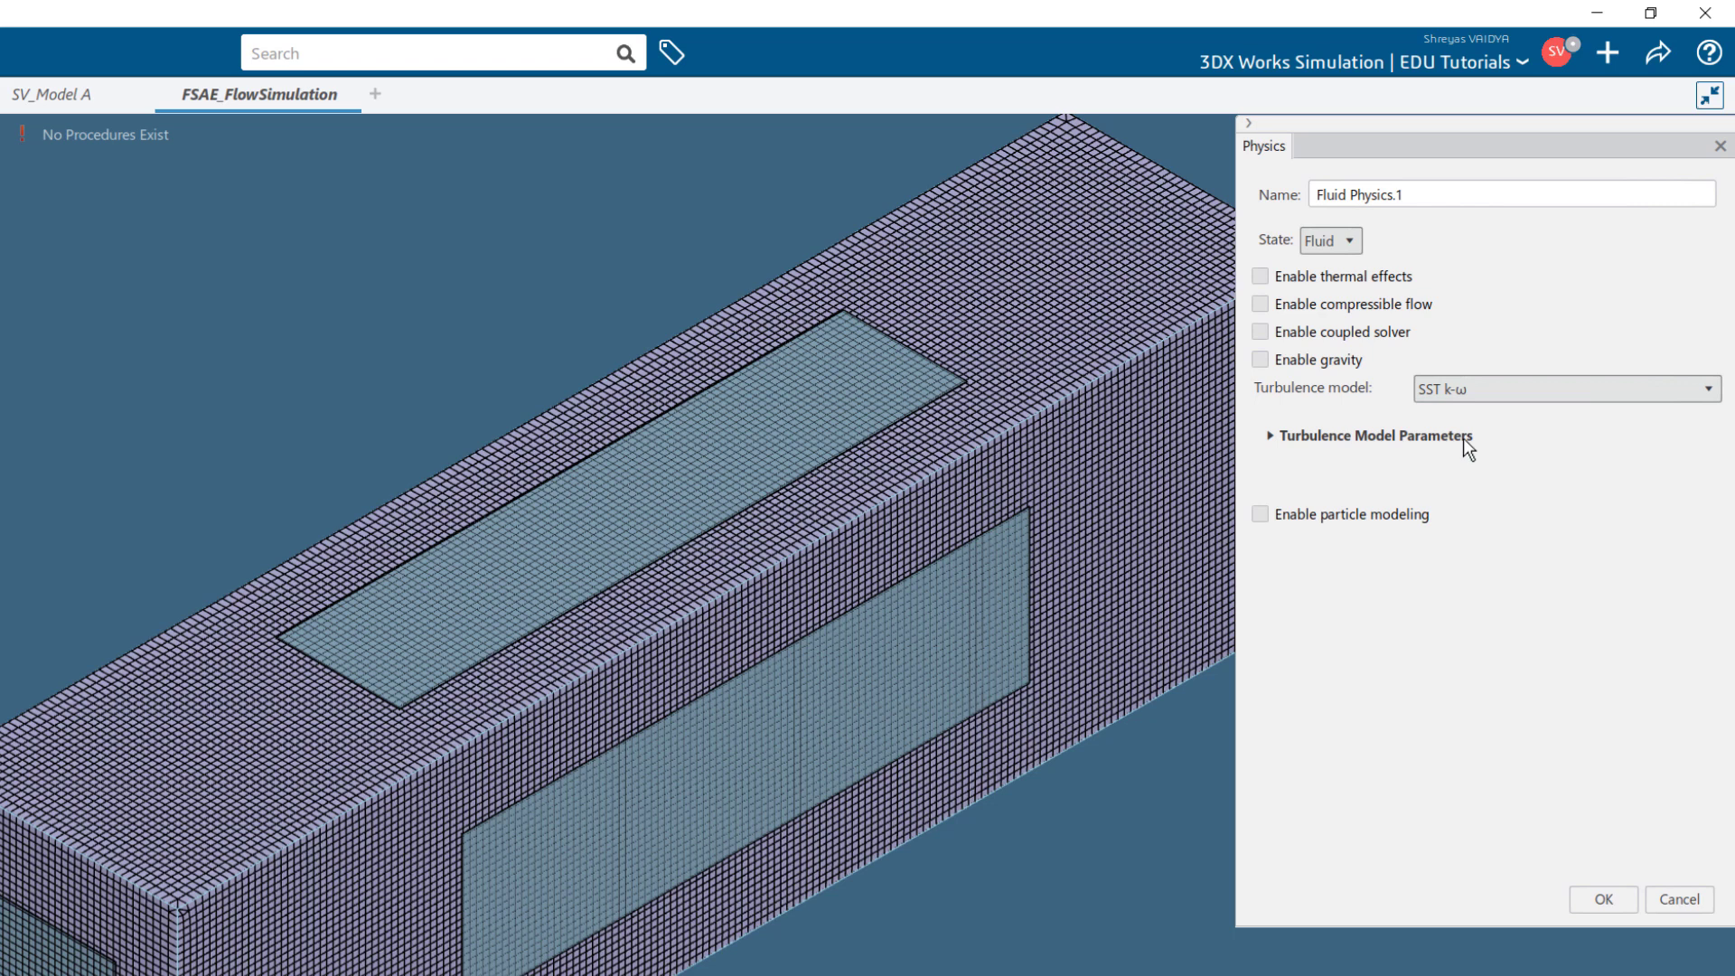
{"action": "left_click", "coordinate": [1463, 437]}
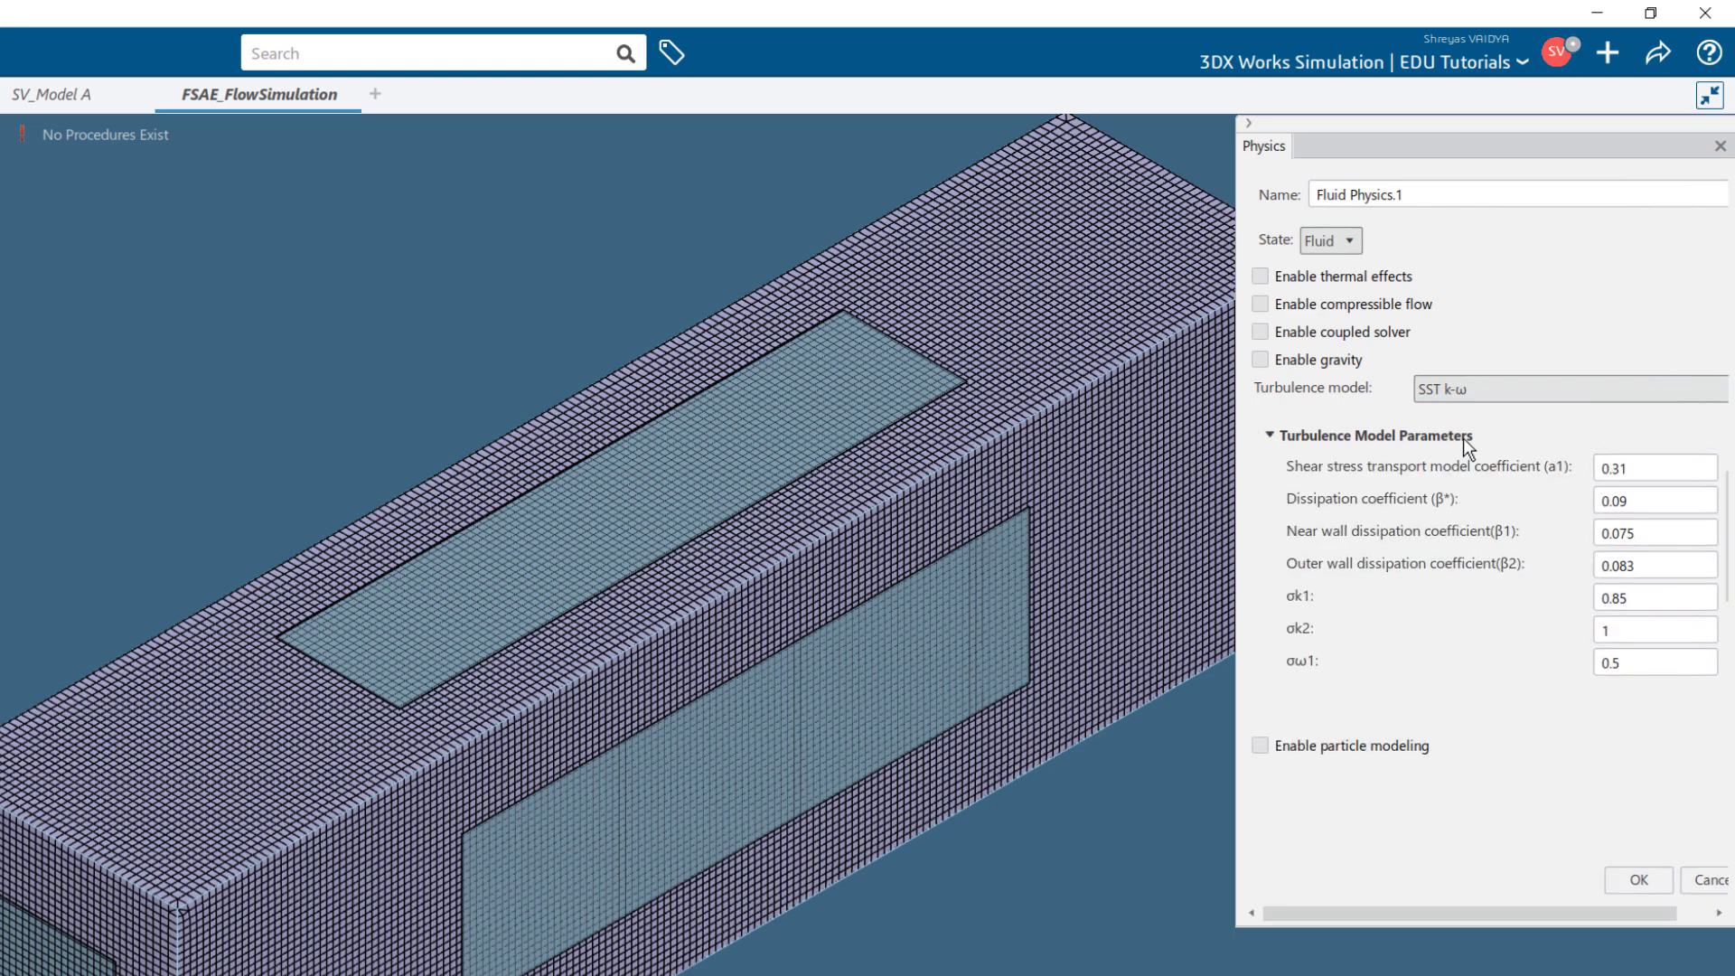
{"action": "left_click", "coordinate": [1463, 437]}
{"action": "left_click", "coordinate": [1595, 891]}
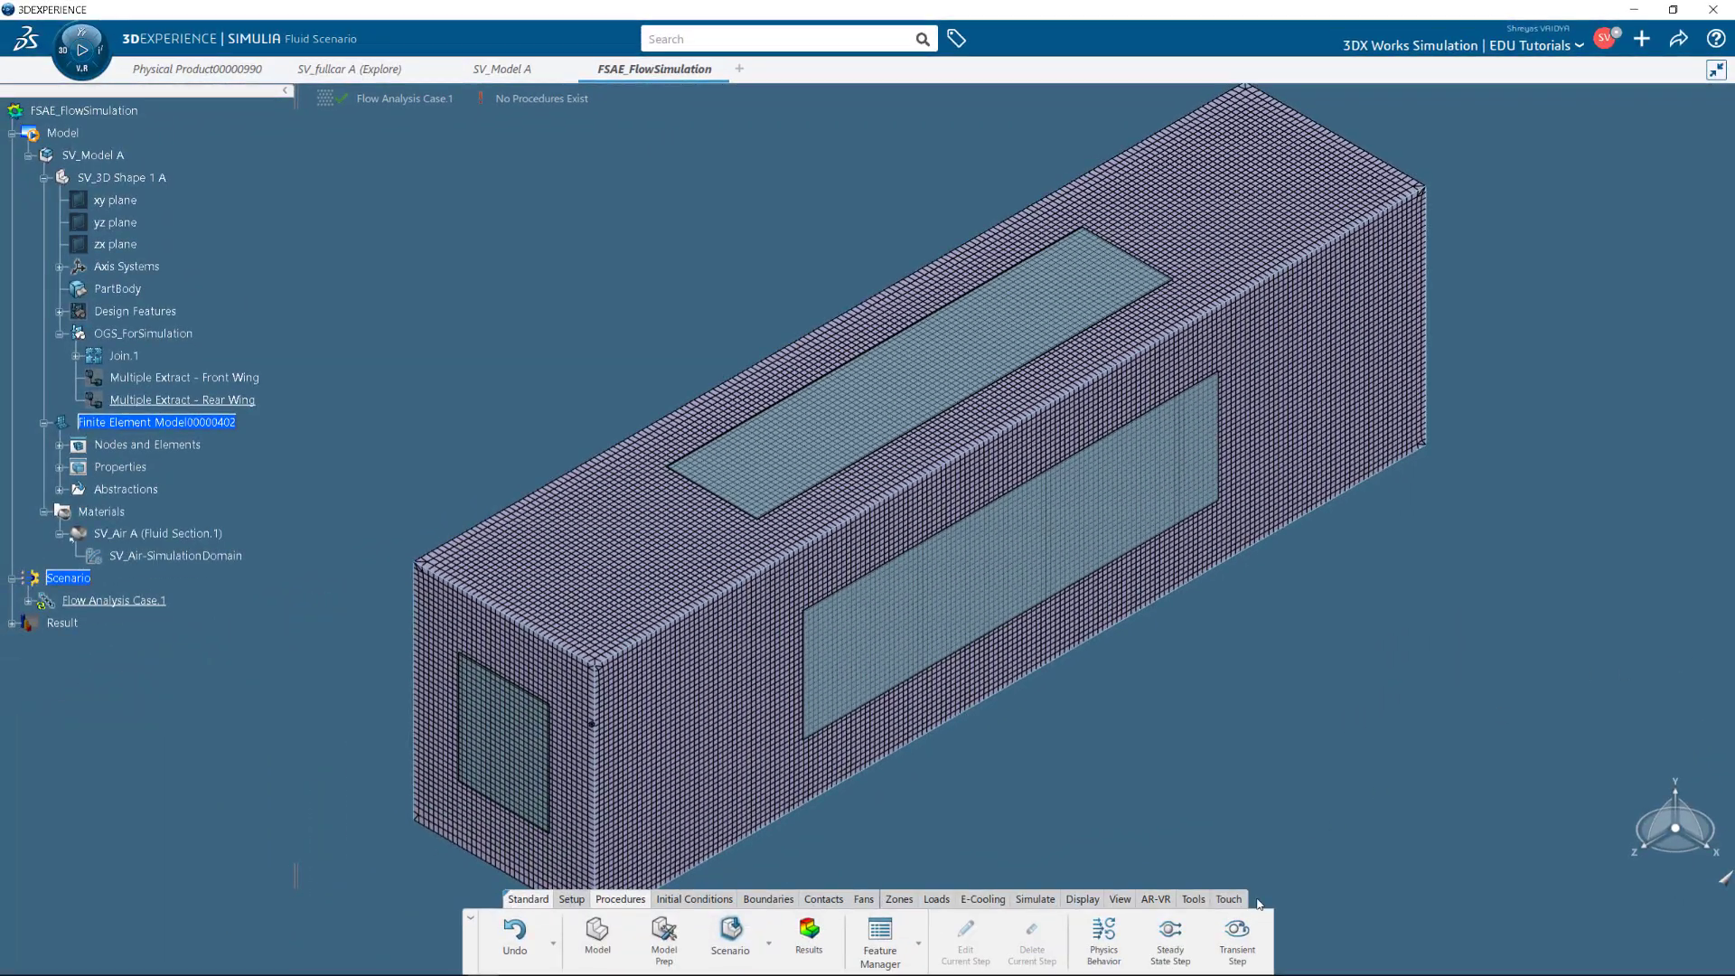
Add a steady-state step with 400 maximum iterations and Momentum, TKE and Omega thresholds of 0.1%.
{"action": "left_click", "coordinate": [1170, 944]}
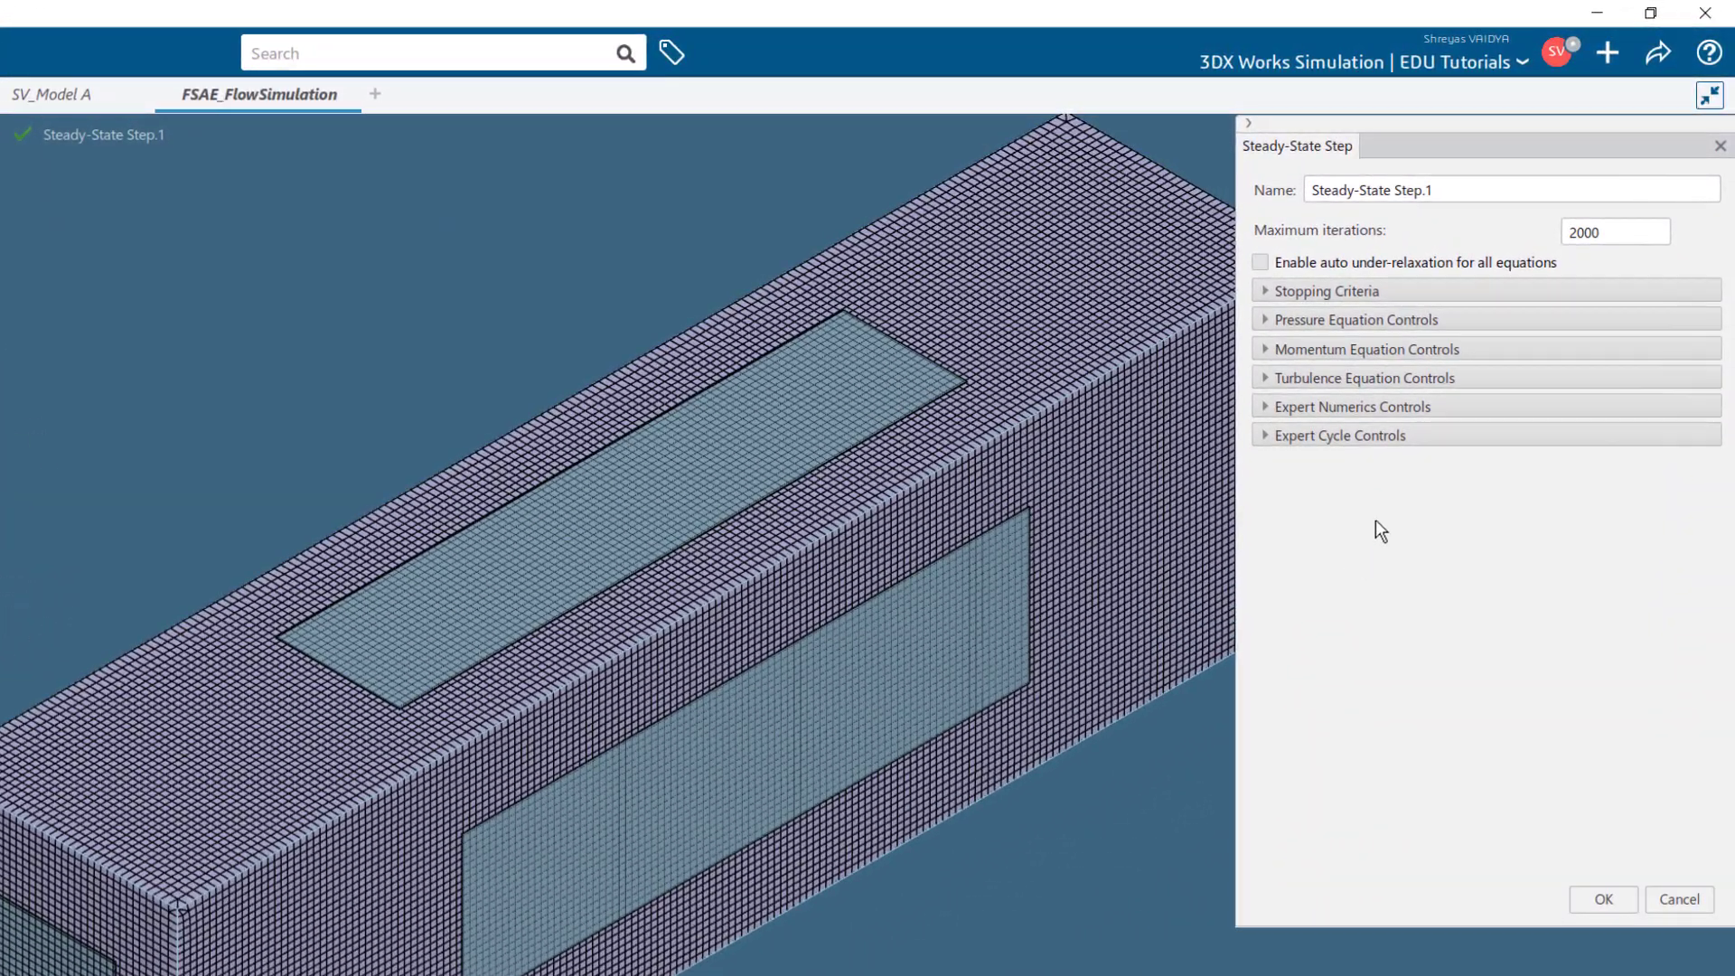
{"action": "left_click_drag", "start_coordinate": [1590, 230], "coordinate": [1549, 245]}
{"action": "type", "text": "400"}
{"action": "left_click", "coordinate": [1263, 291]}
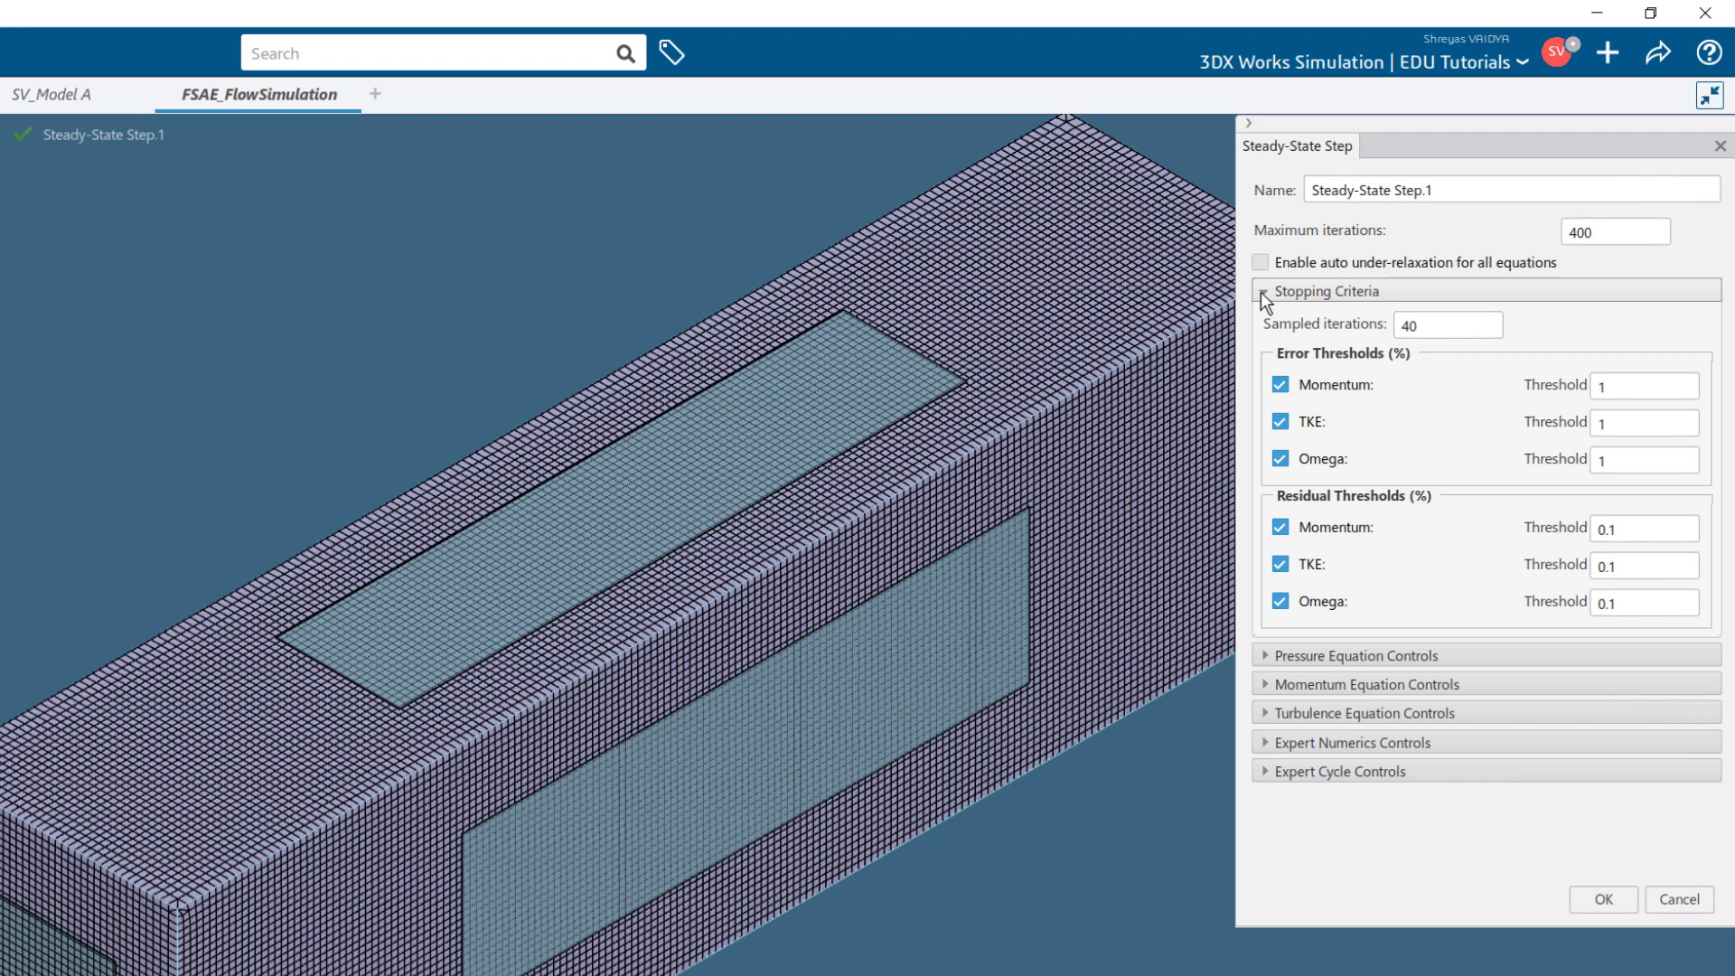
{"action": "double_click", "coordinate": [1622, 379]}
{"action": "type", "text": "0.1"}
{"action": "left_click", "coordinate": [1617, 421]}
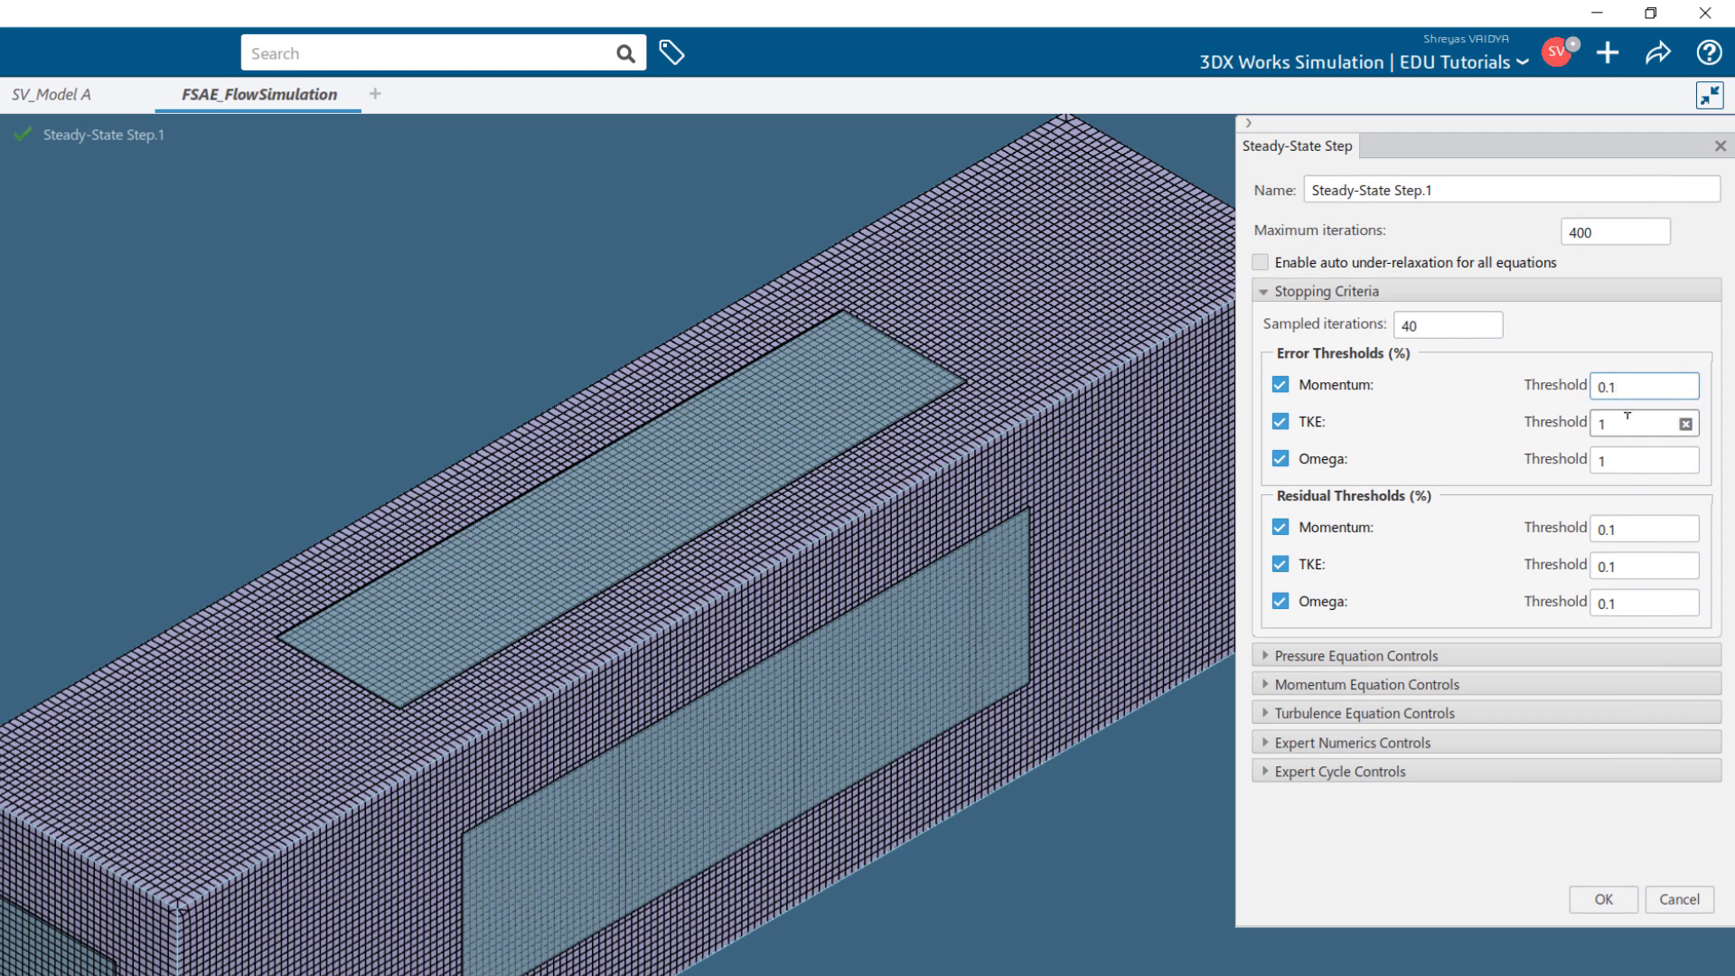
{"action": "type", "text": "0.1"}
{"action": "double_click", "coordinate": [1613, 460]}
{"action": "type", "text": "0"}
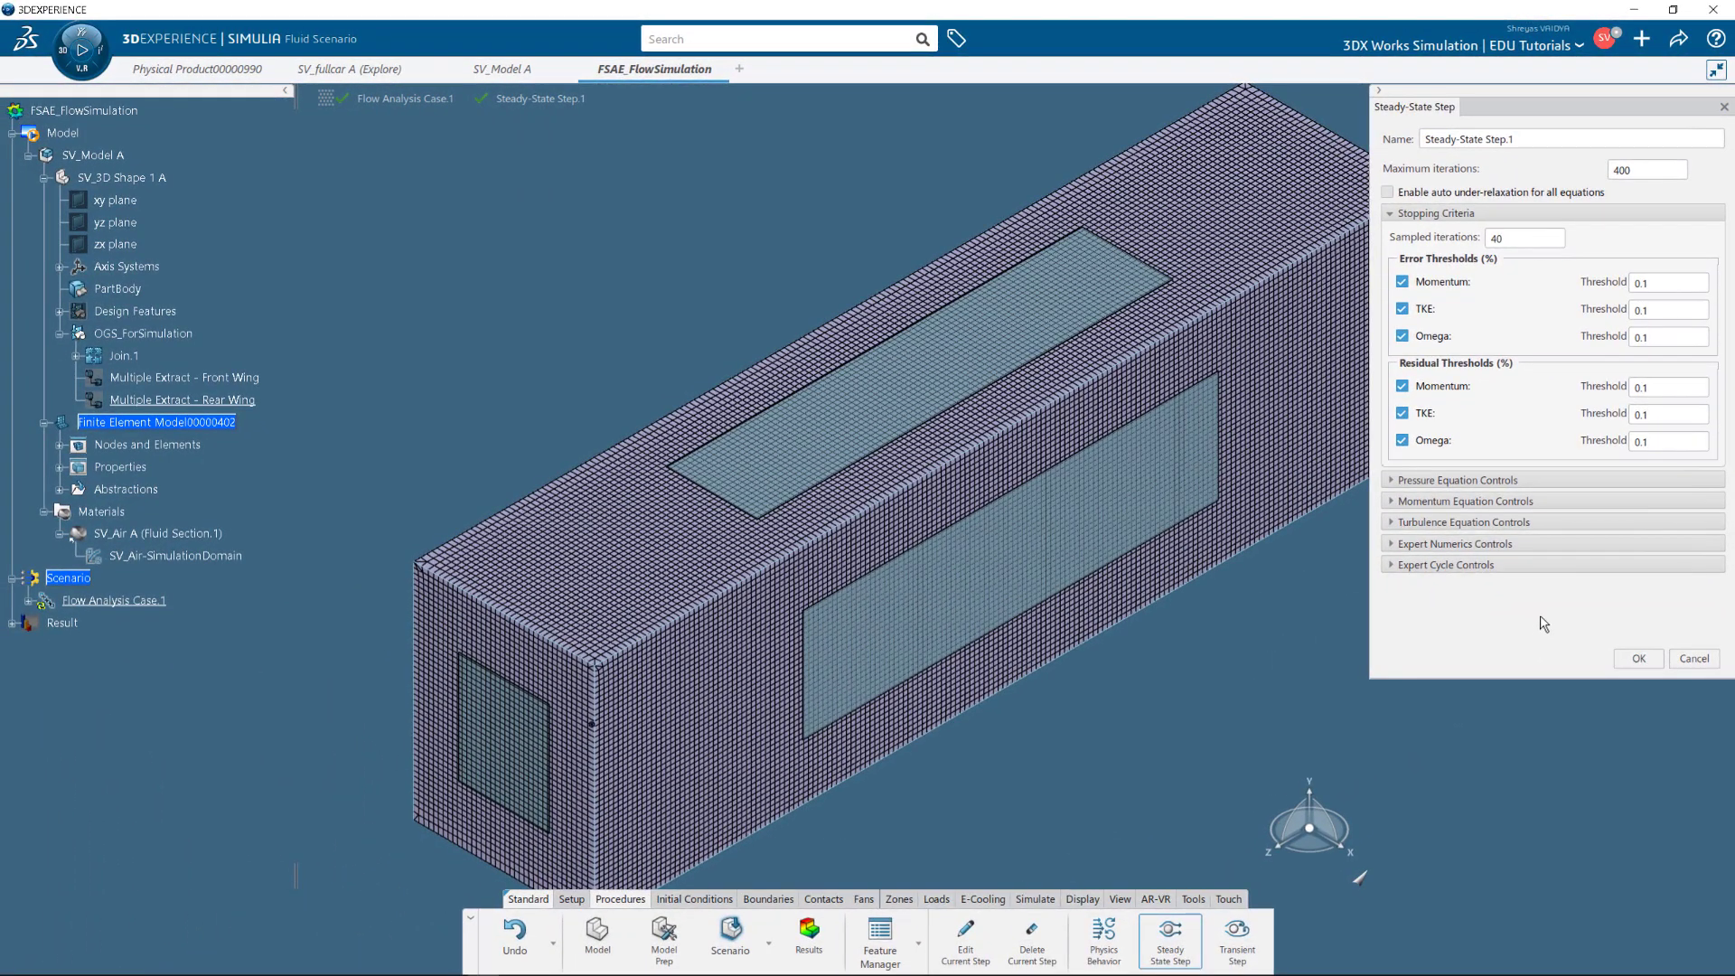
{"action": "left_click", "coordinate": [1637, 659]}
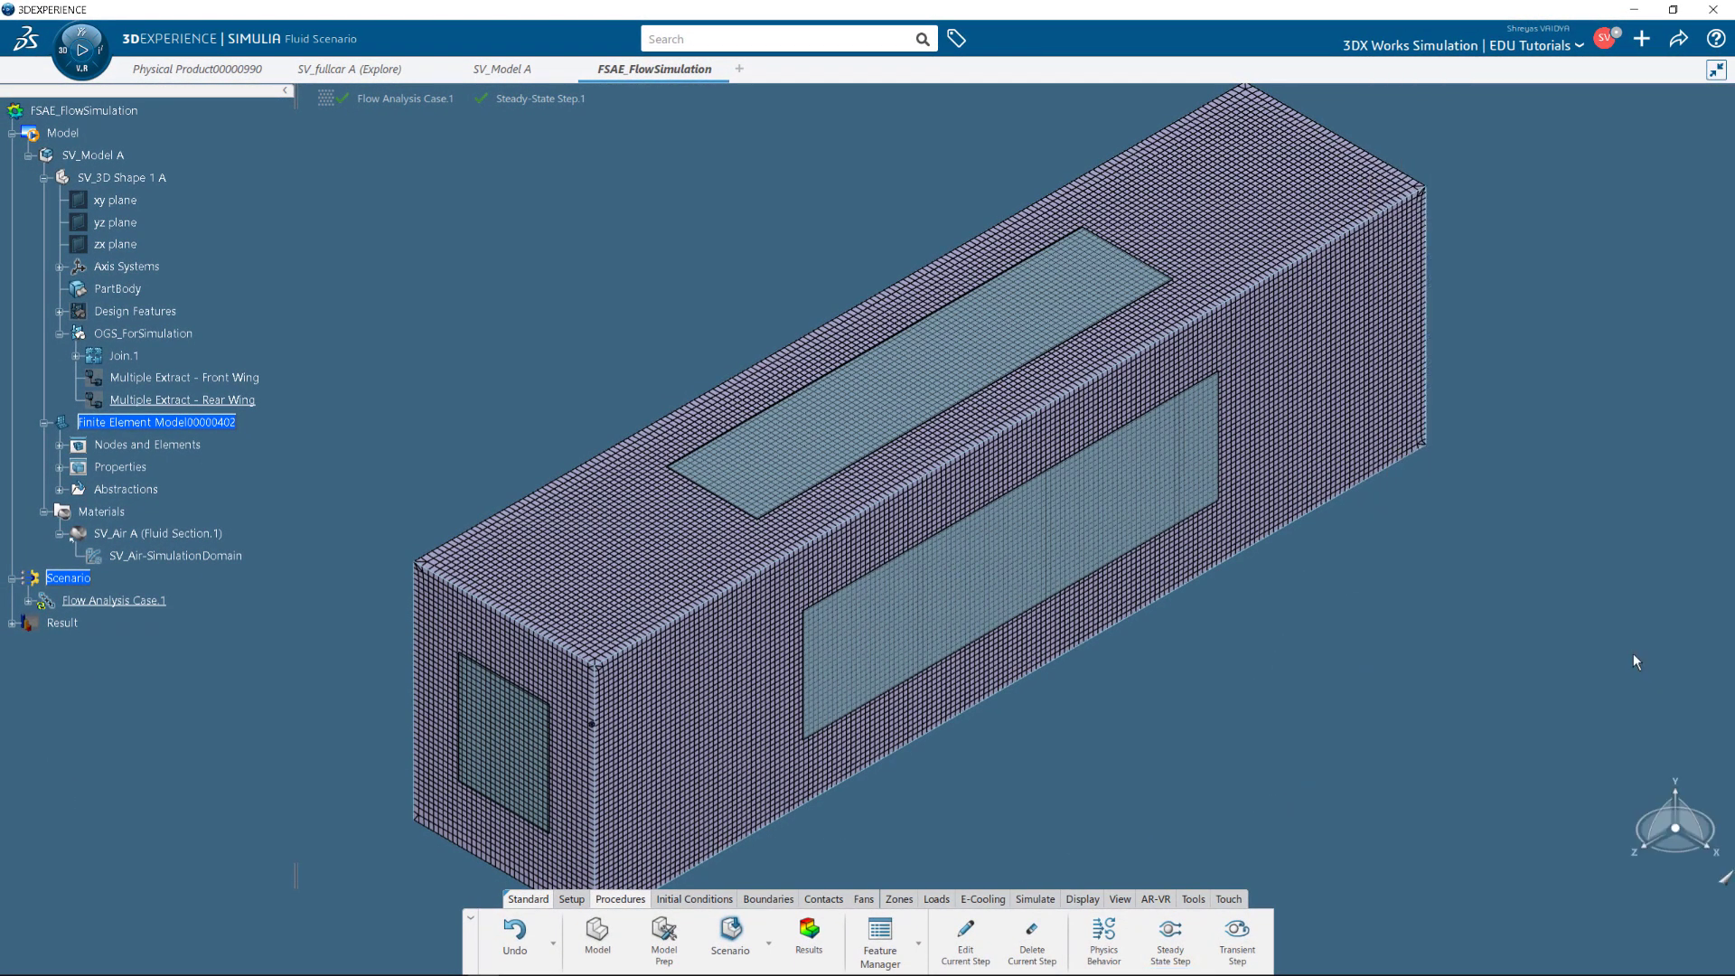
Expand Flow Analysis Case.1 and Physics, and hide Nodes and Elements to reveal the car.
{"action": "left_click", "coordinate": [28, 600]}
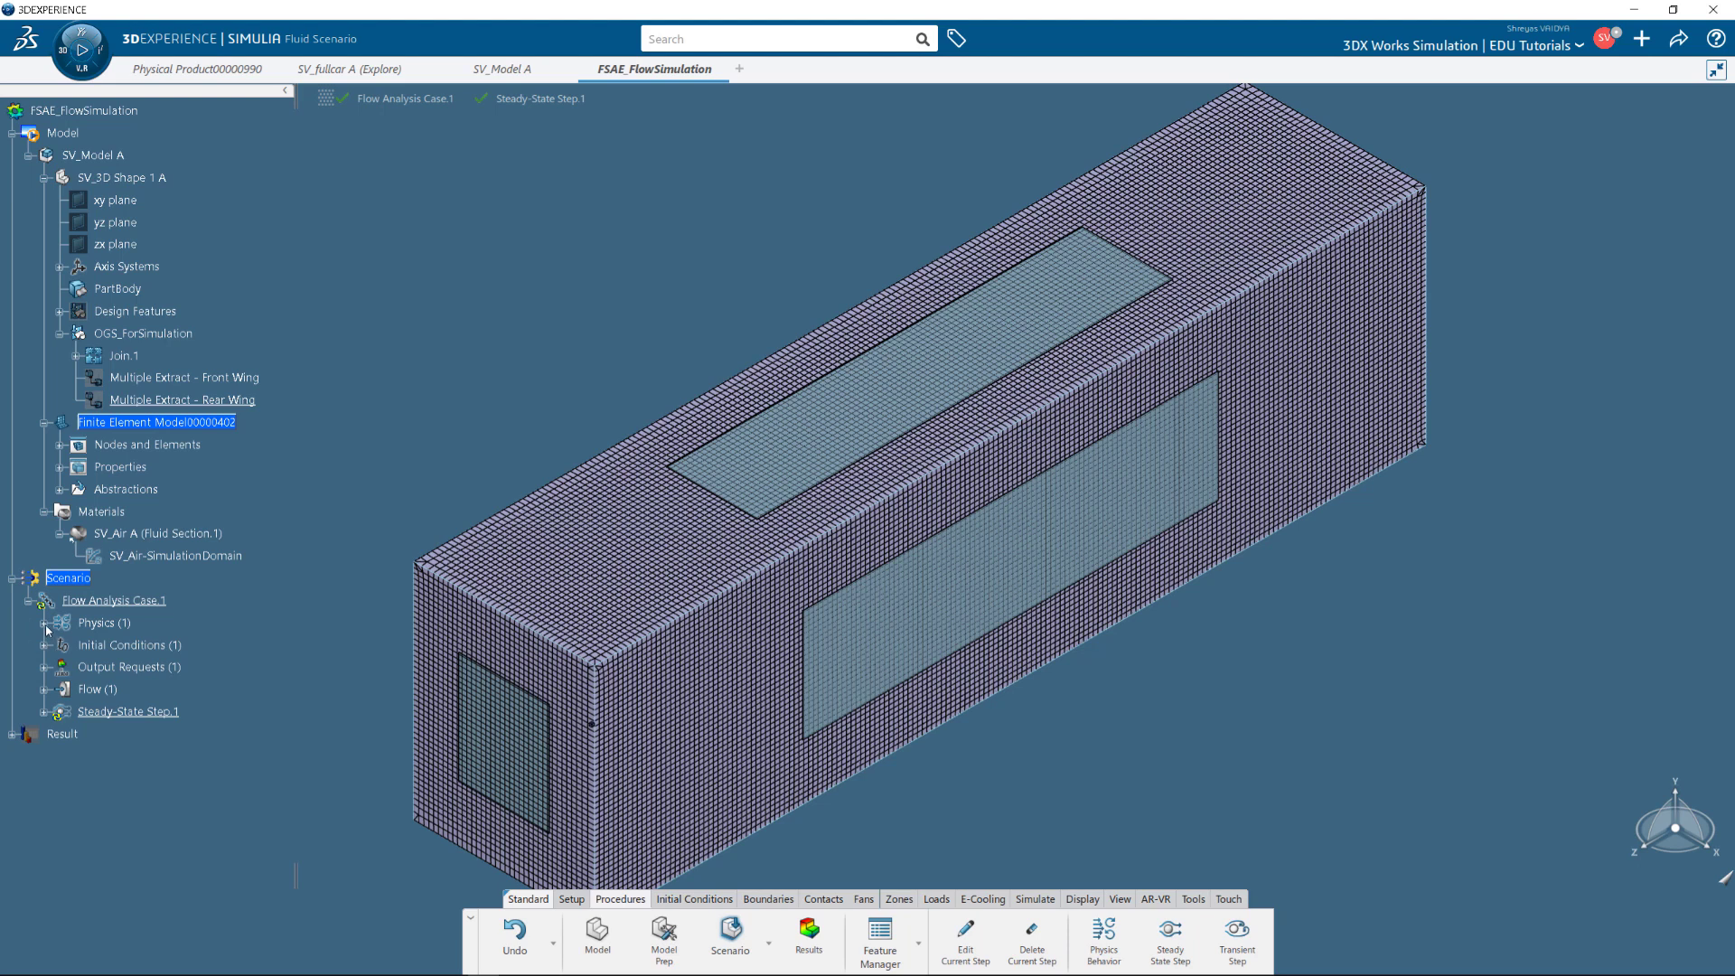
{"action": "left_click", "coordinate": [44, 623]}
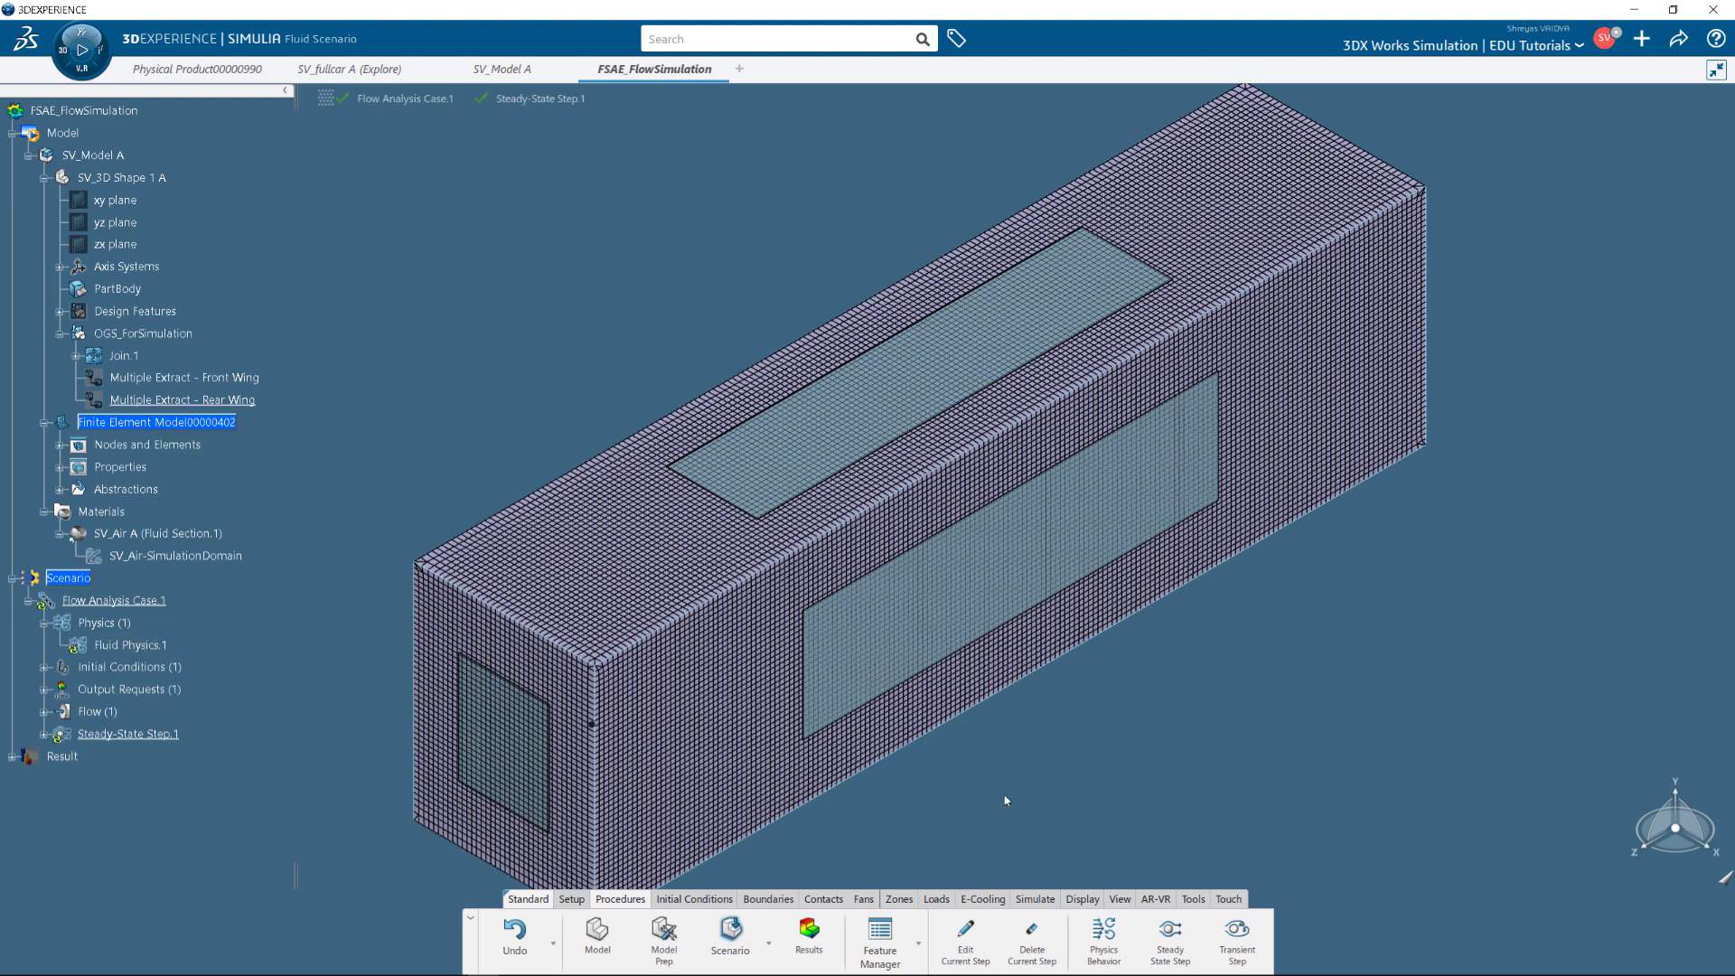
{"action": "left_click", "coordinate": [721, 904]}
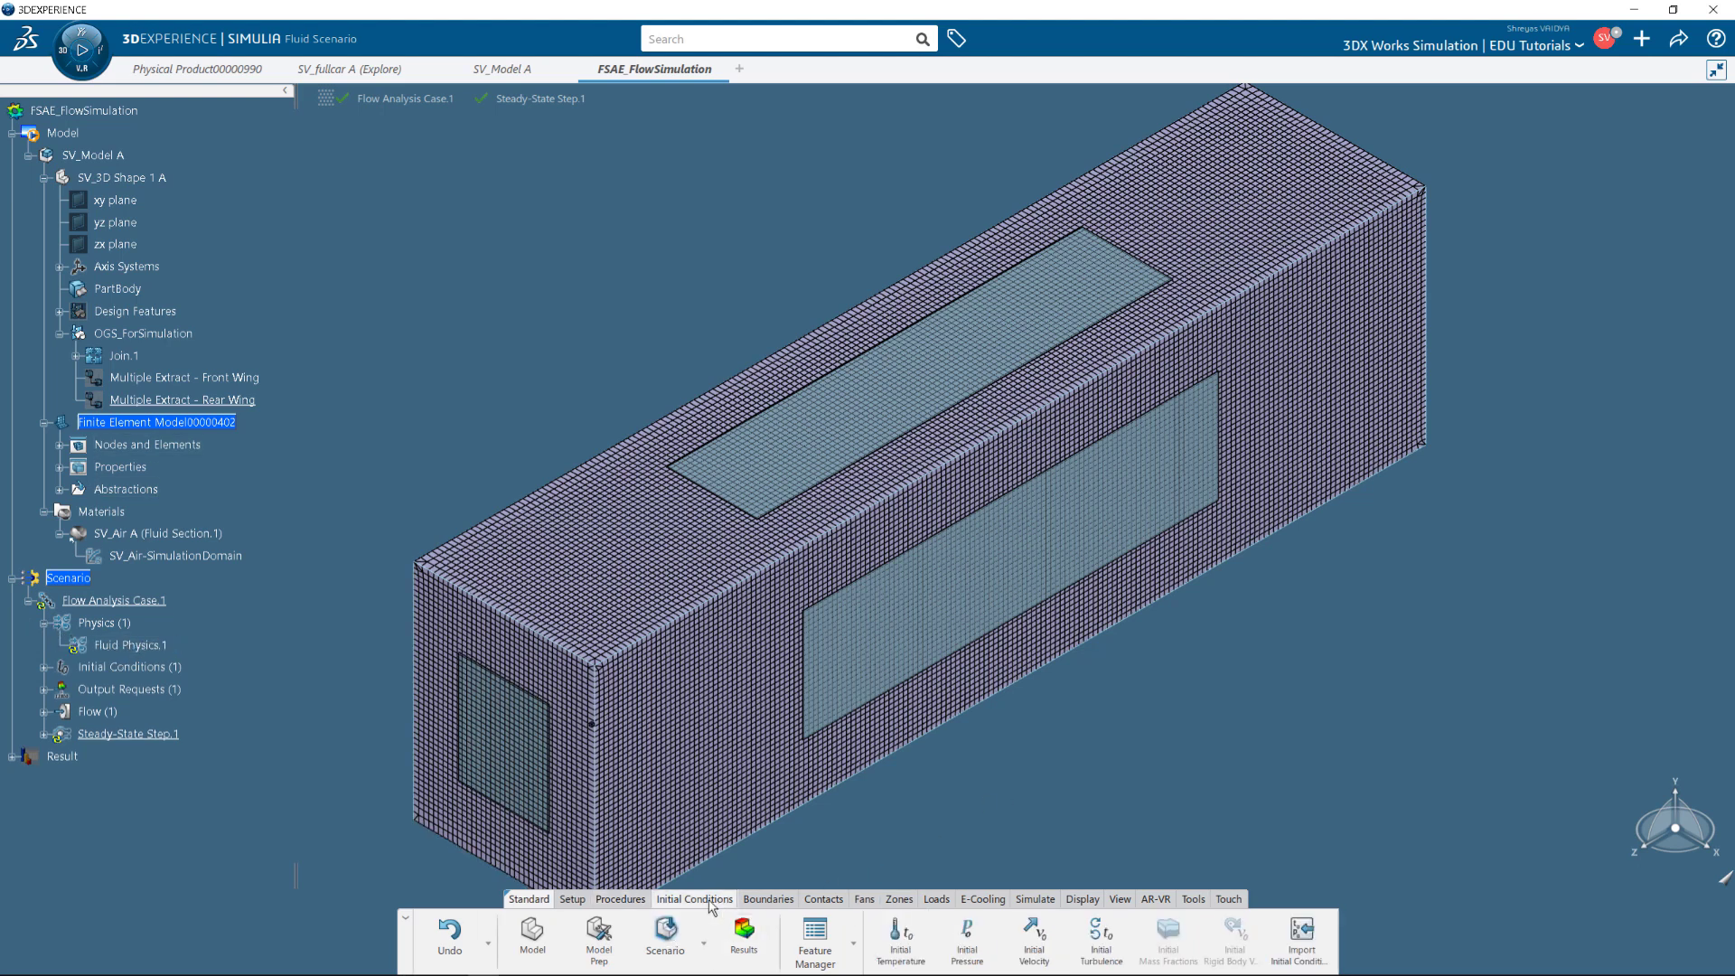
{"action": "right_click", "coordinate": [136, 452]}
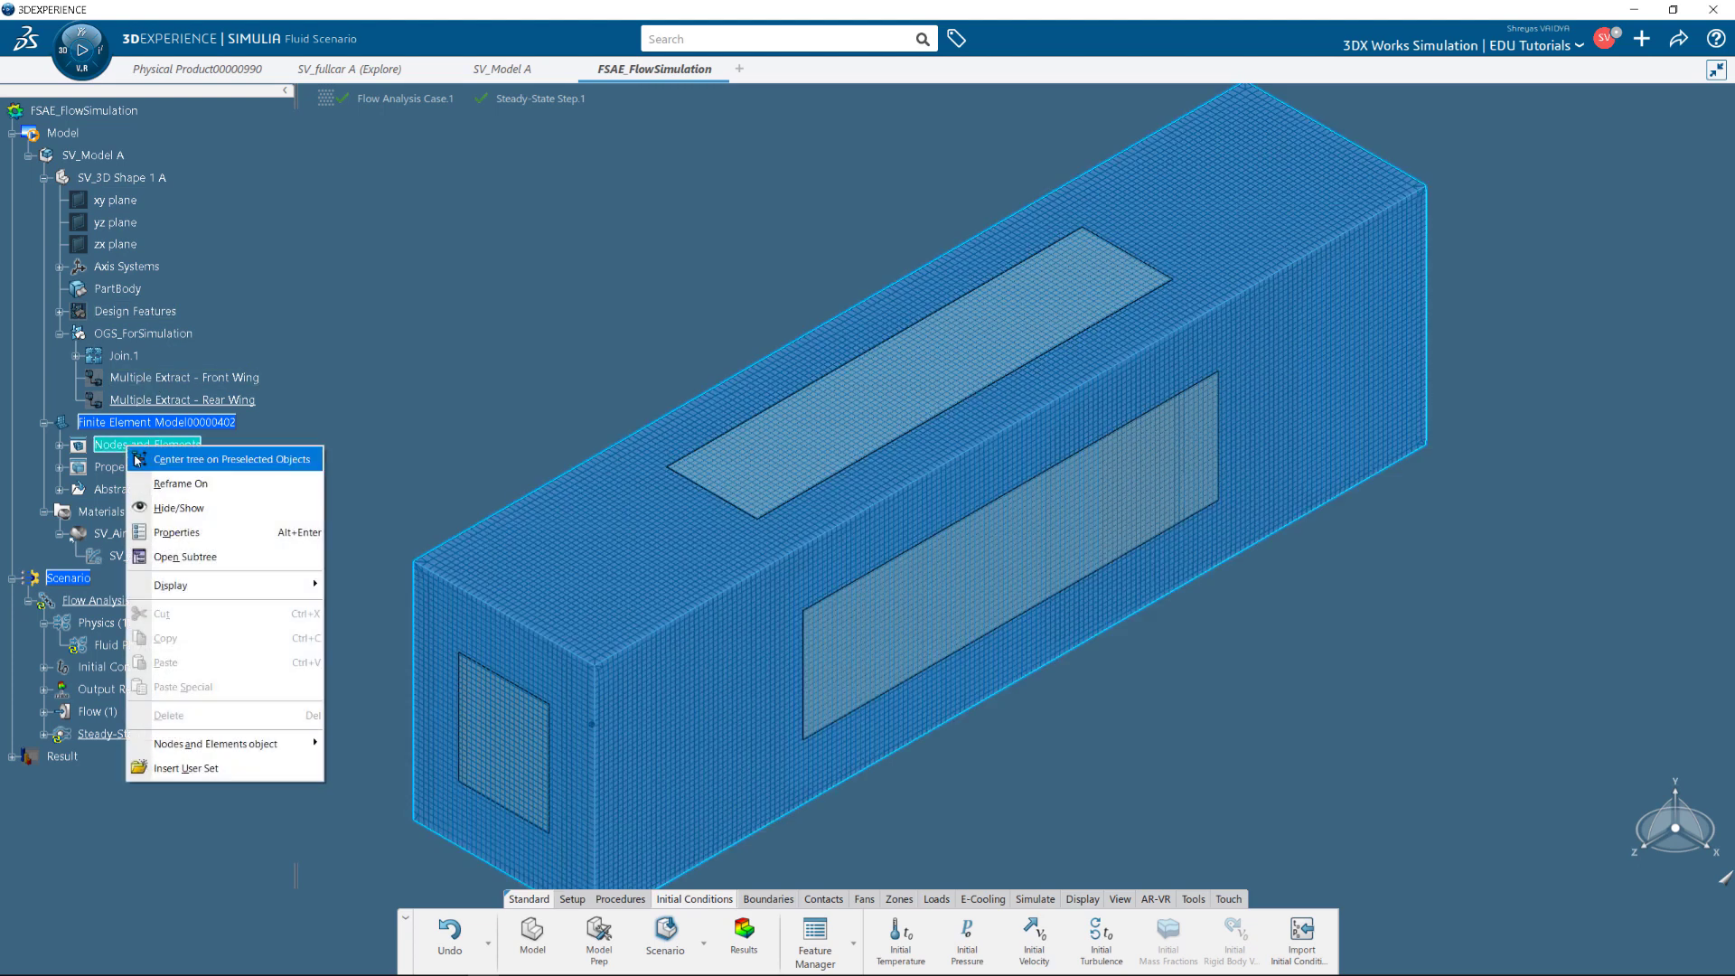
{"action": "left_click", "coordinate": [192, 511]}
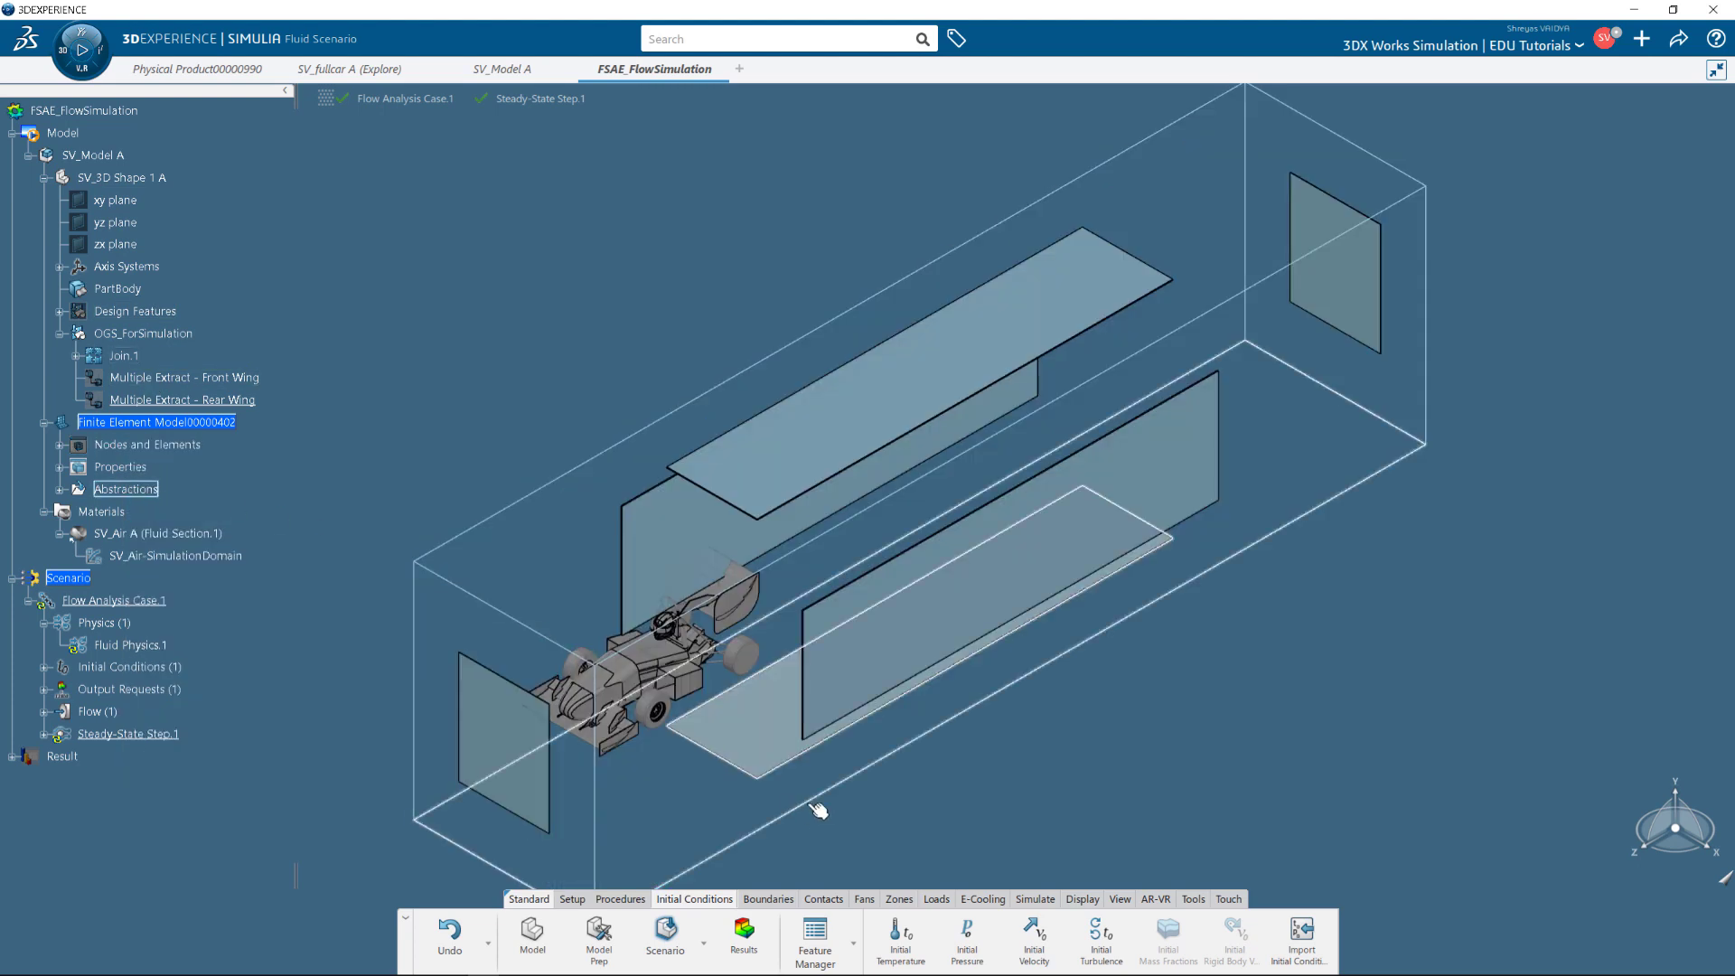
Add a moving wall on the bottom bounding-box face with a Z velocity of -60 mph.
{"action": "left_click", "coordinate": [768, 899]}
{"action": "left_click", "coordinate": [701, 934]}
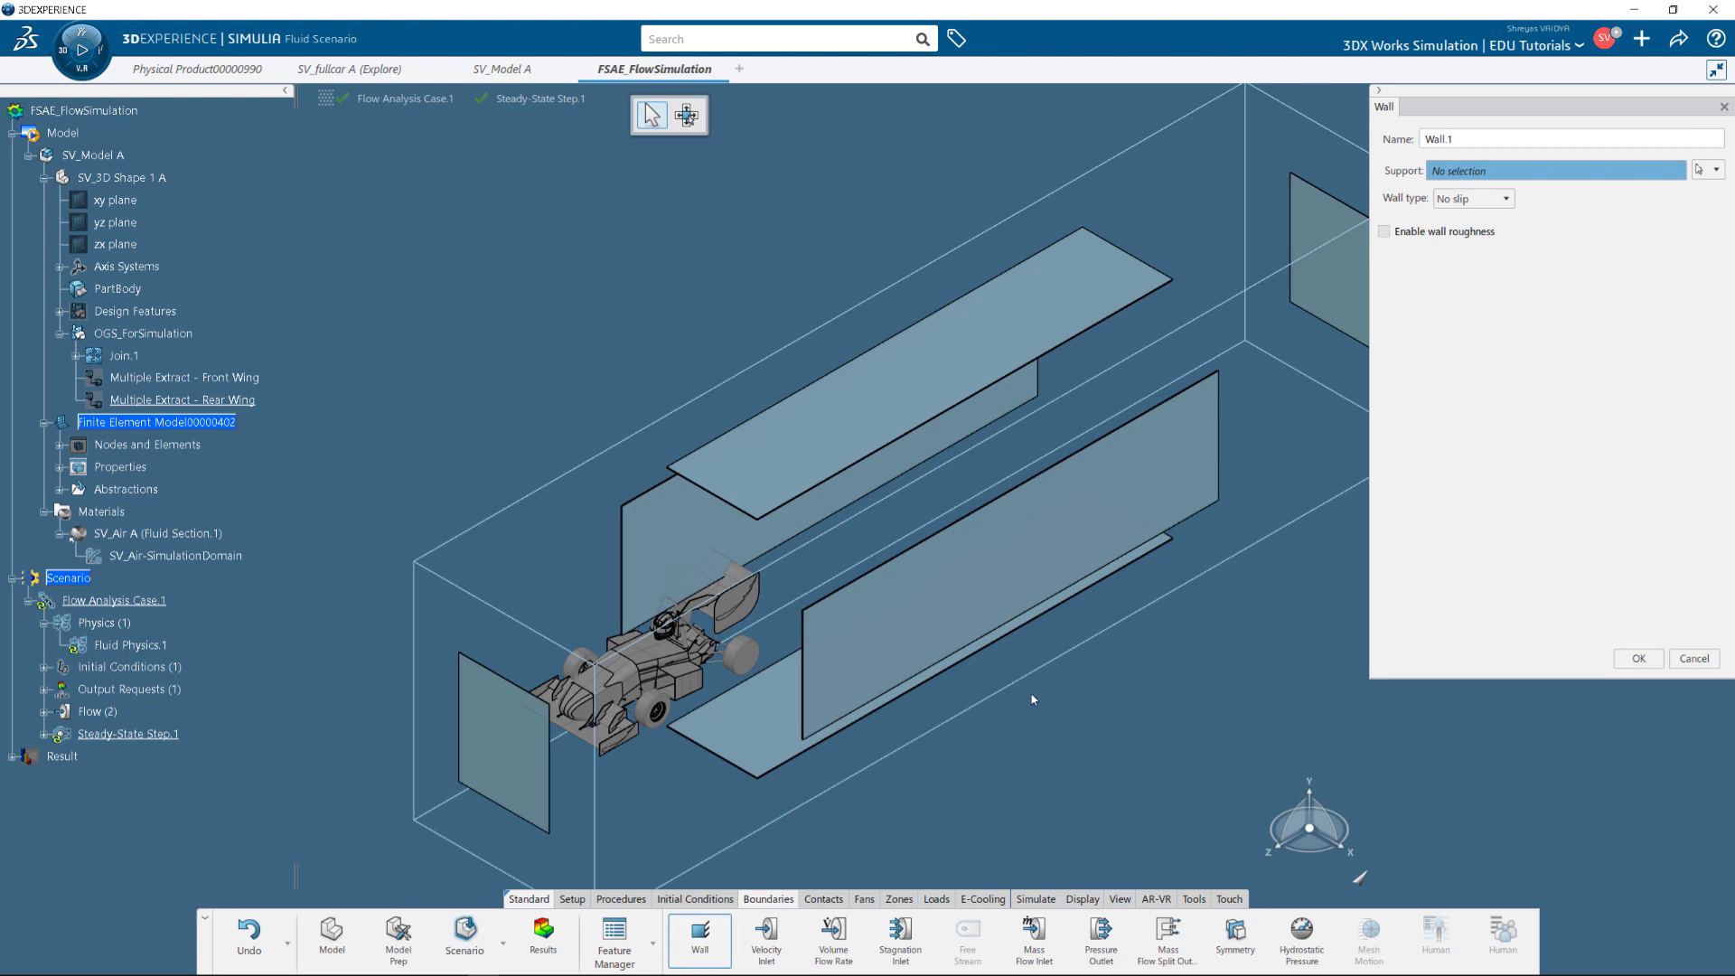
{"action": "left_click", "coordinate": [43, 711]}
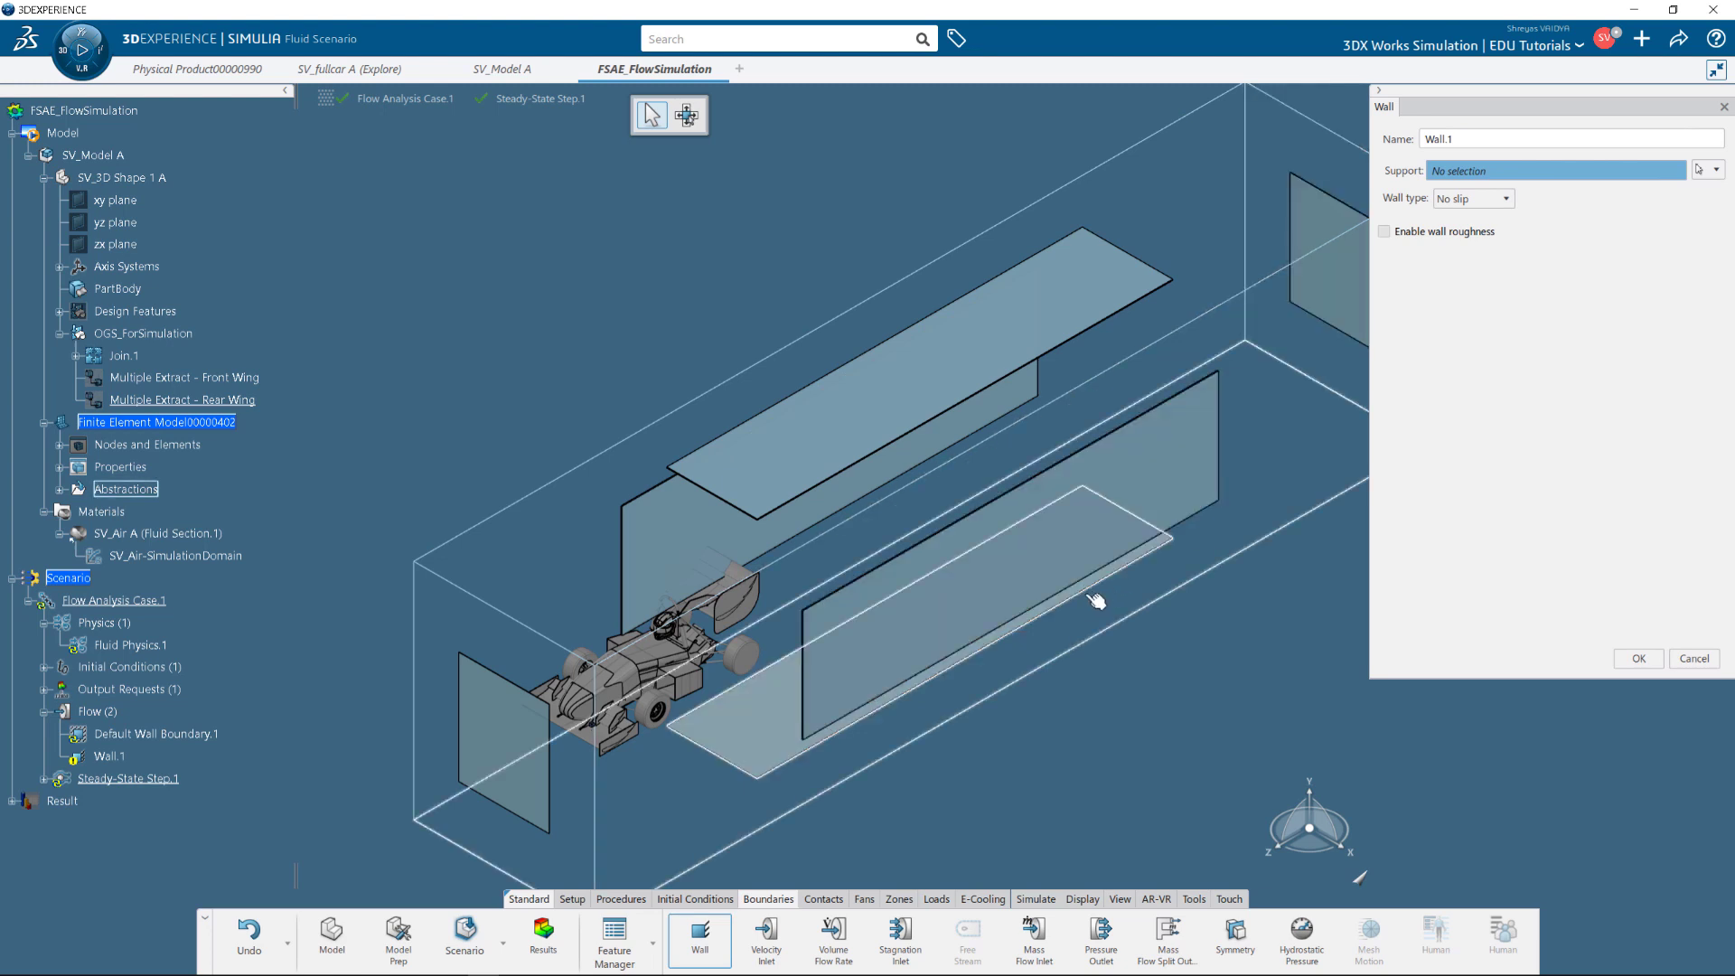
{"action": "left_click", "coordinate": [980, 600]}
{"action": "left_click", "coordinate": [1473, 199]}
{"action": "left_click", "coordinate": [1464, 250]}
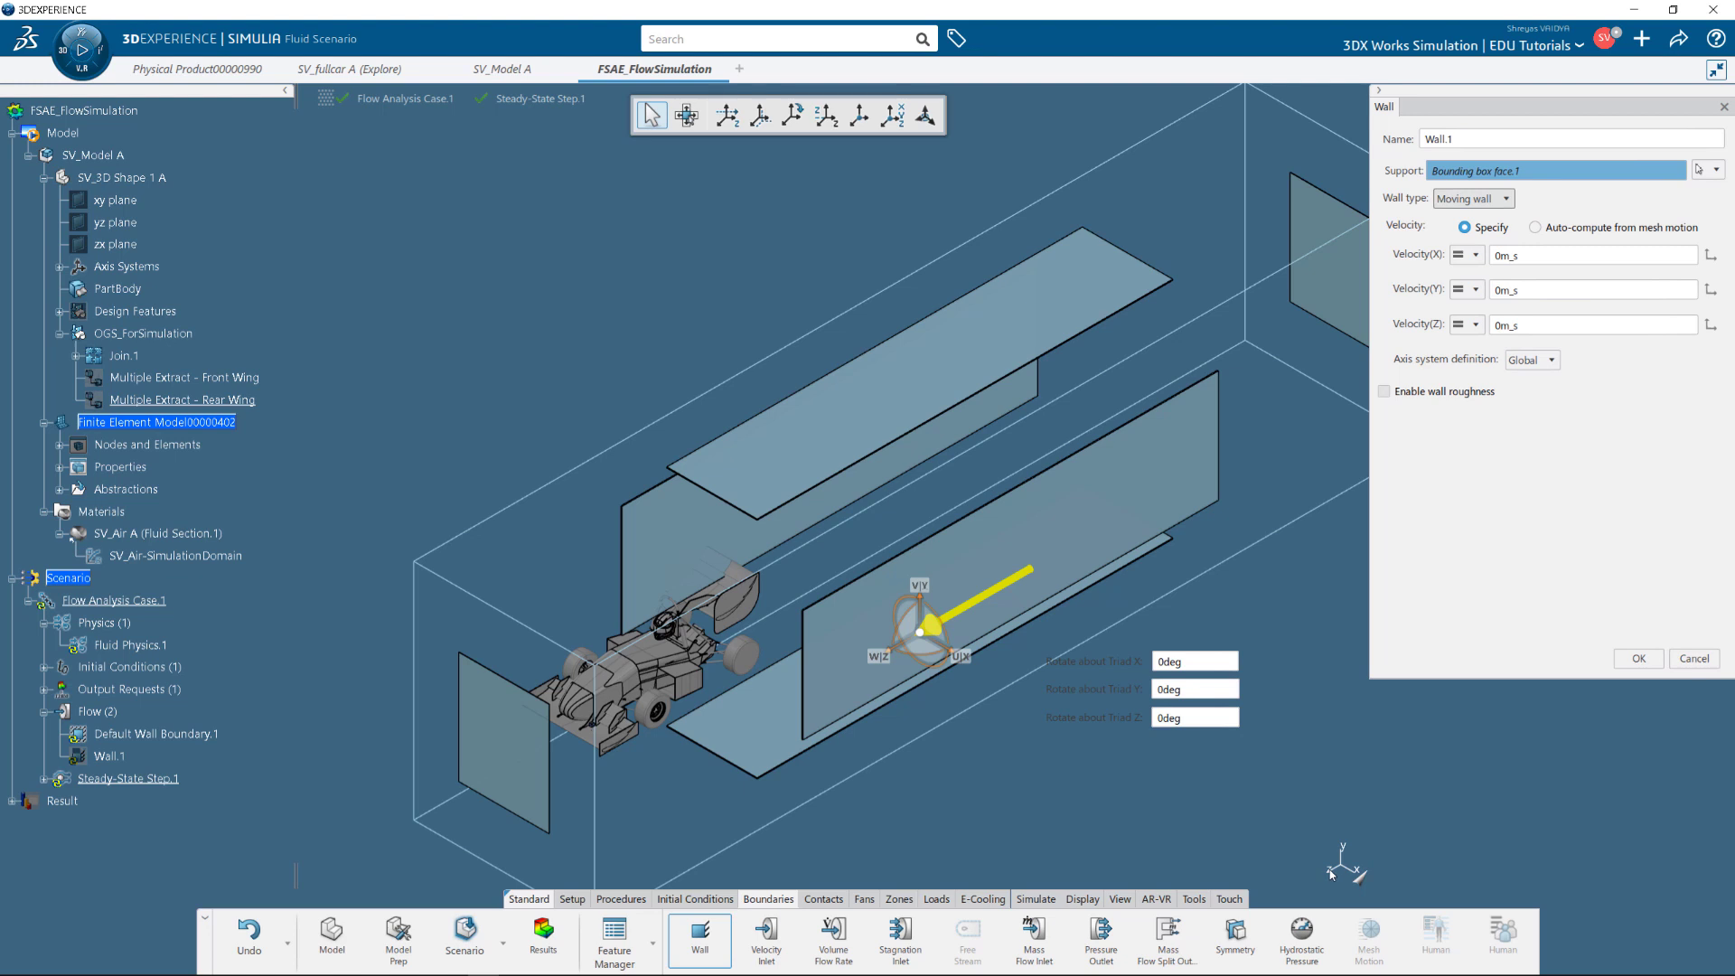
{"action": "left_click", "coordinate": [1536, 326]}
{"action": "type", "text": "-60mph"}
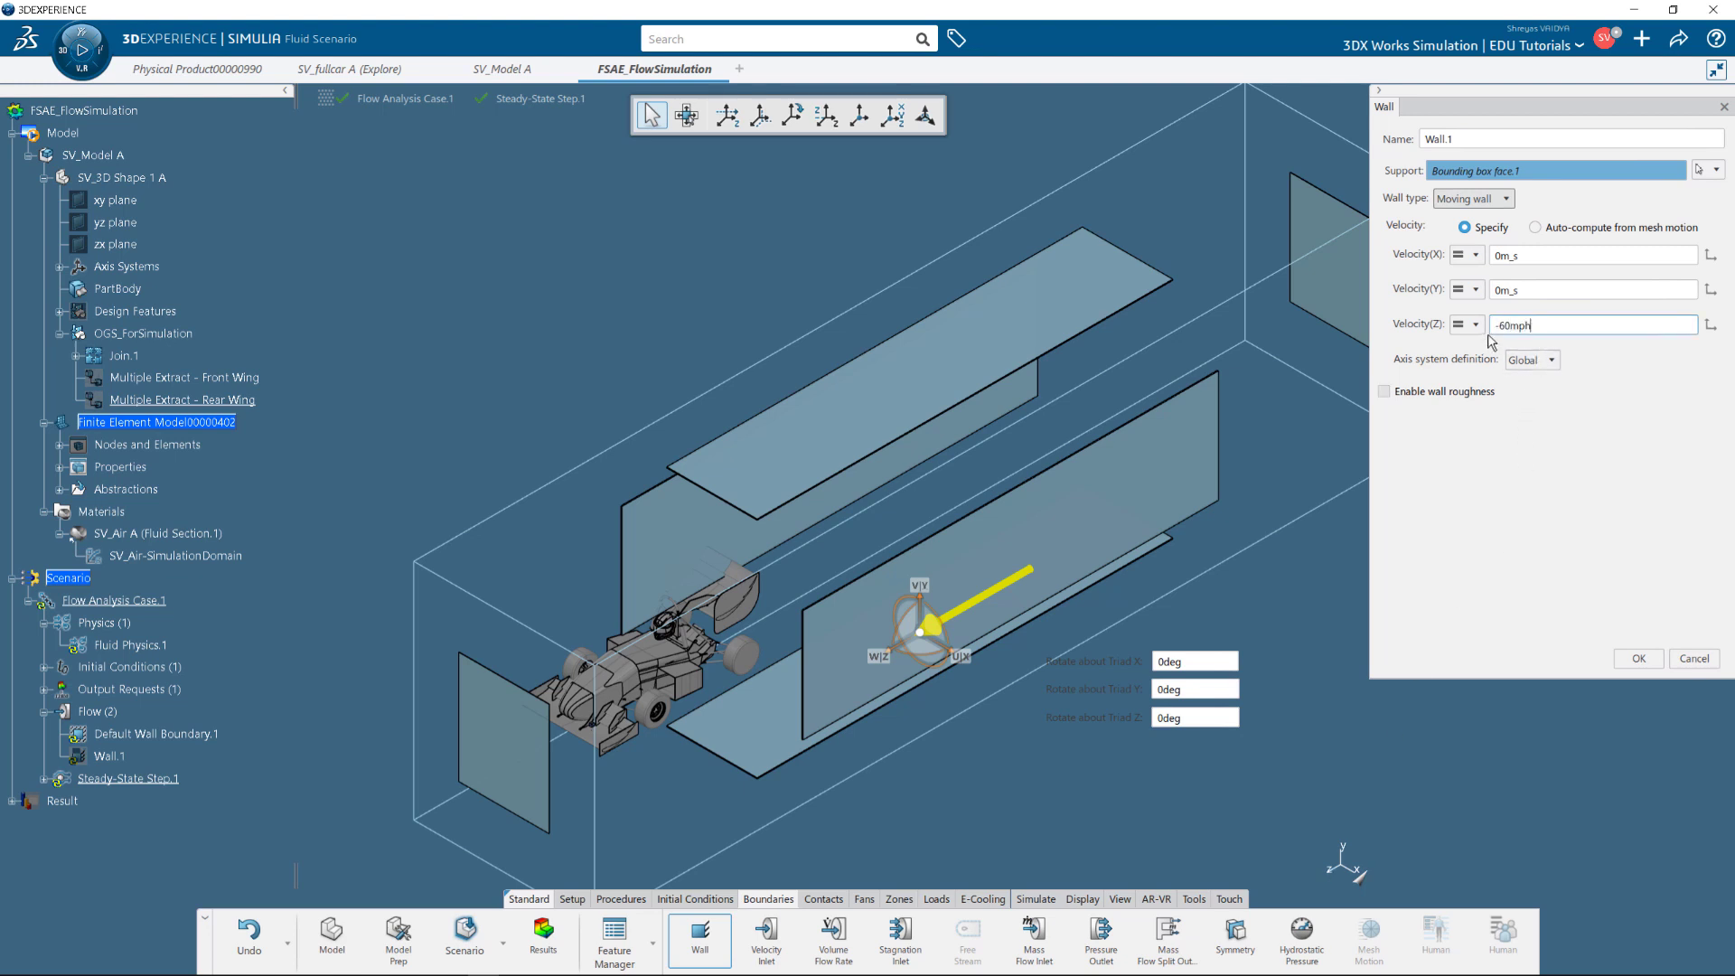
{"action": "left_click", "coordinate": [1482, 445]}
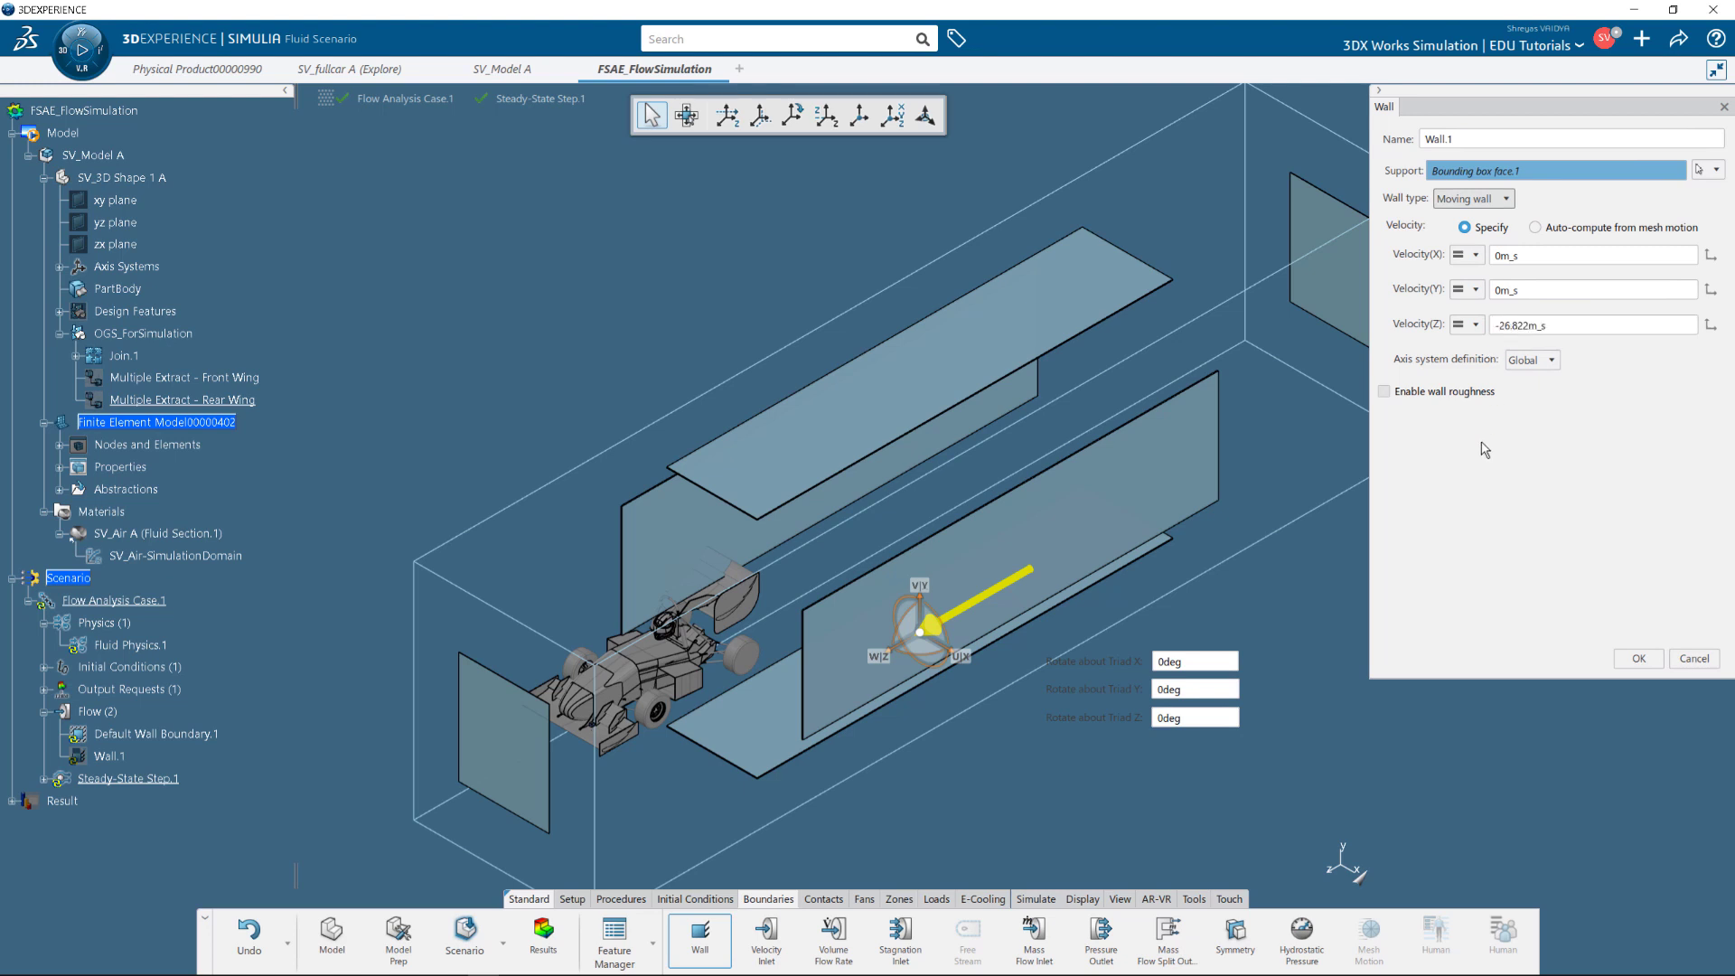
Enable wall roughness with a 1 mm roughness height on Wall.1.
{"action": "left_click", "coordinate": [1383, 392]}
{"action": "left_click", "coordinate": [1470, 421]}
{"action": "type", "text": "1"}
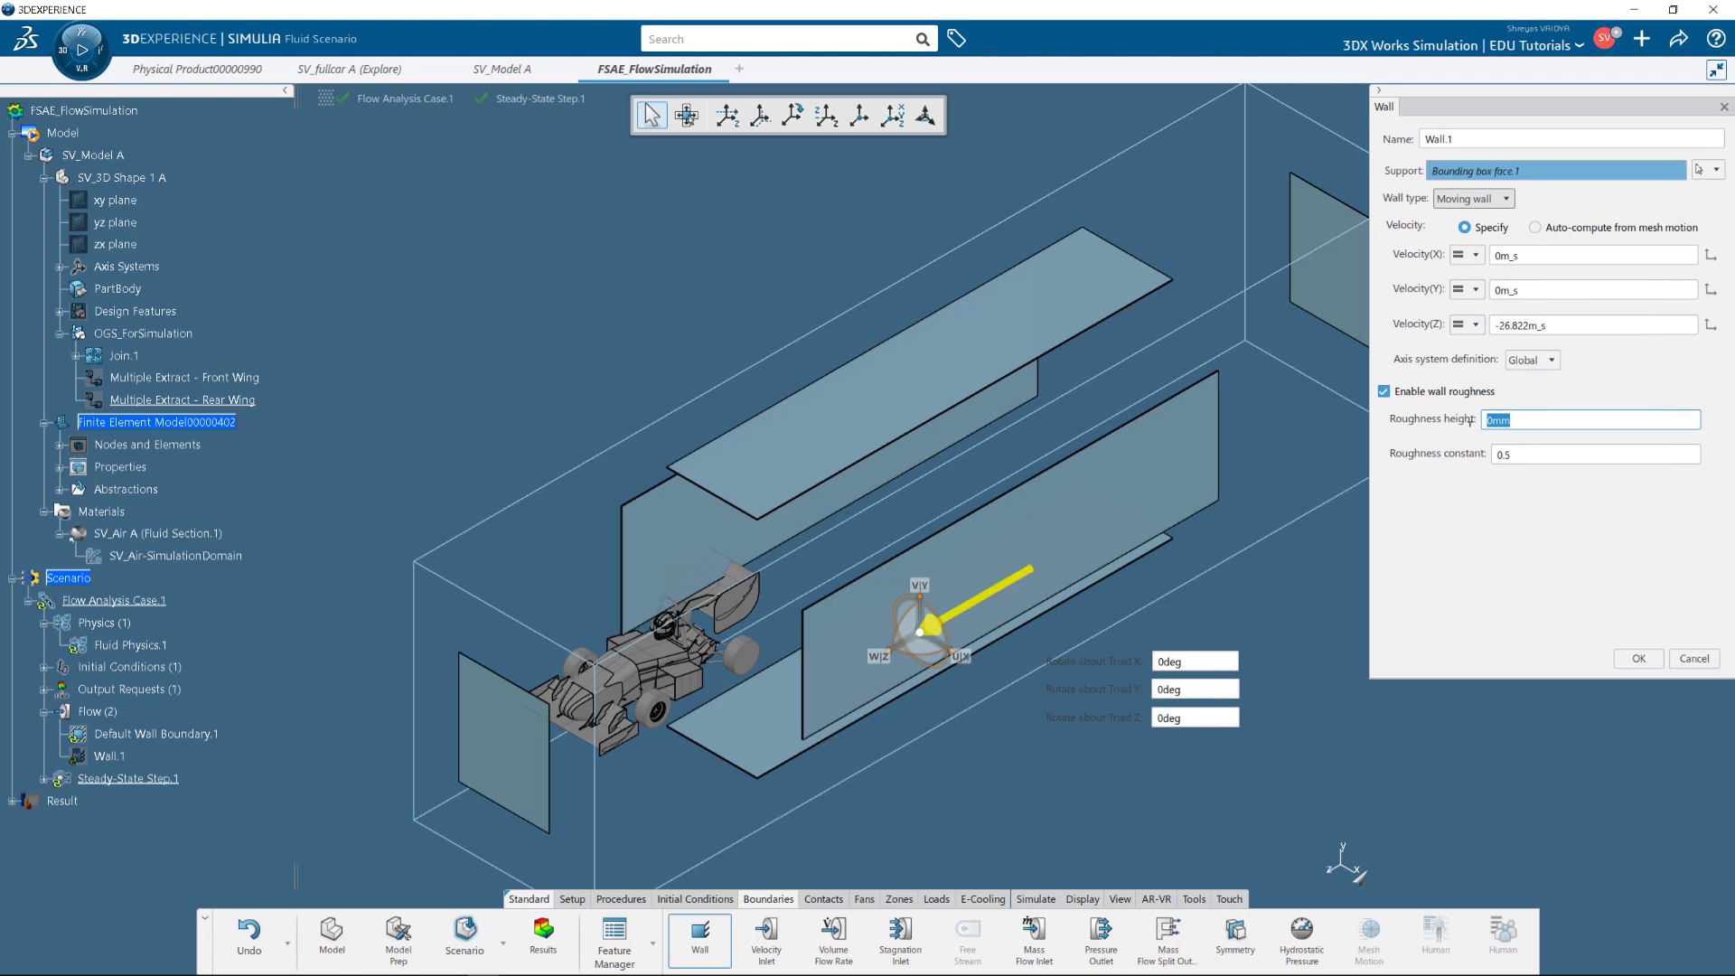
{"action": "left_click", "coordinate": [1491, 538]}
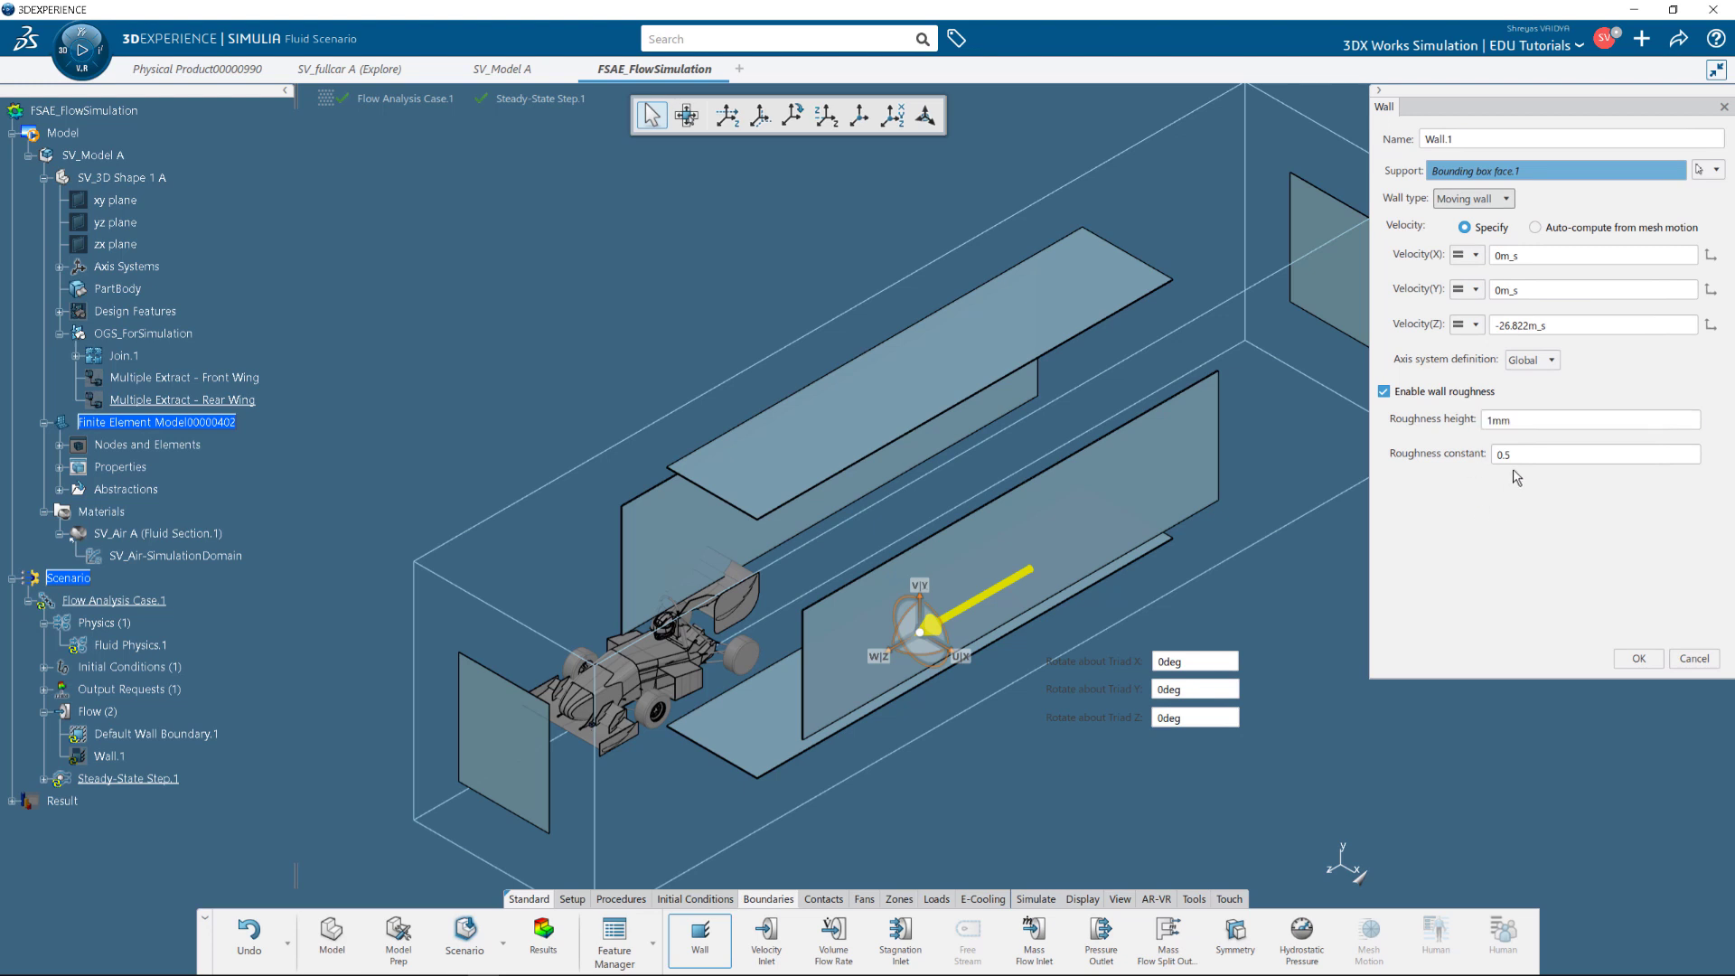
{"action": "left_click", "coordinate": [1514, 170]}
{"action": "left_click", "coordinate": [1638, 661]}
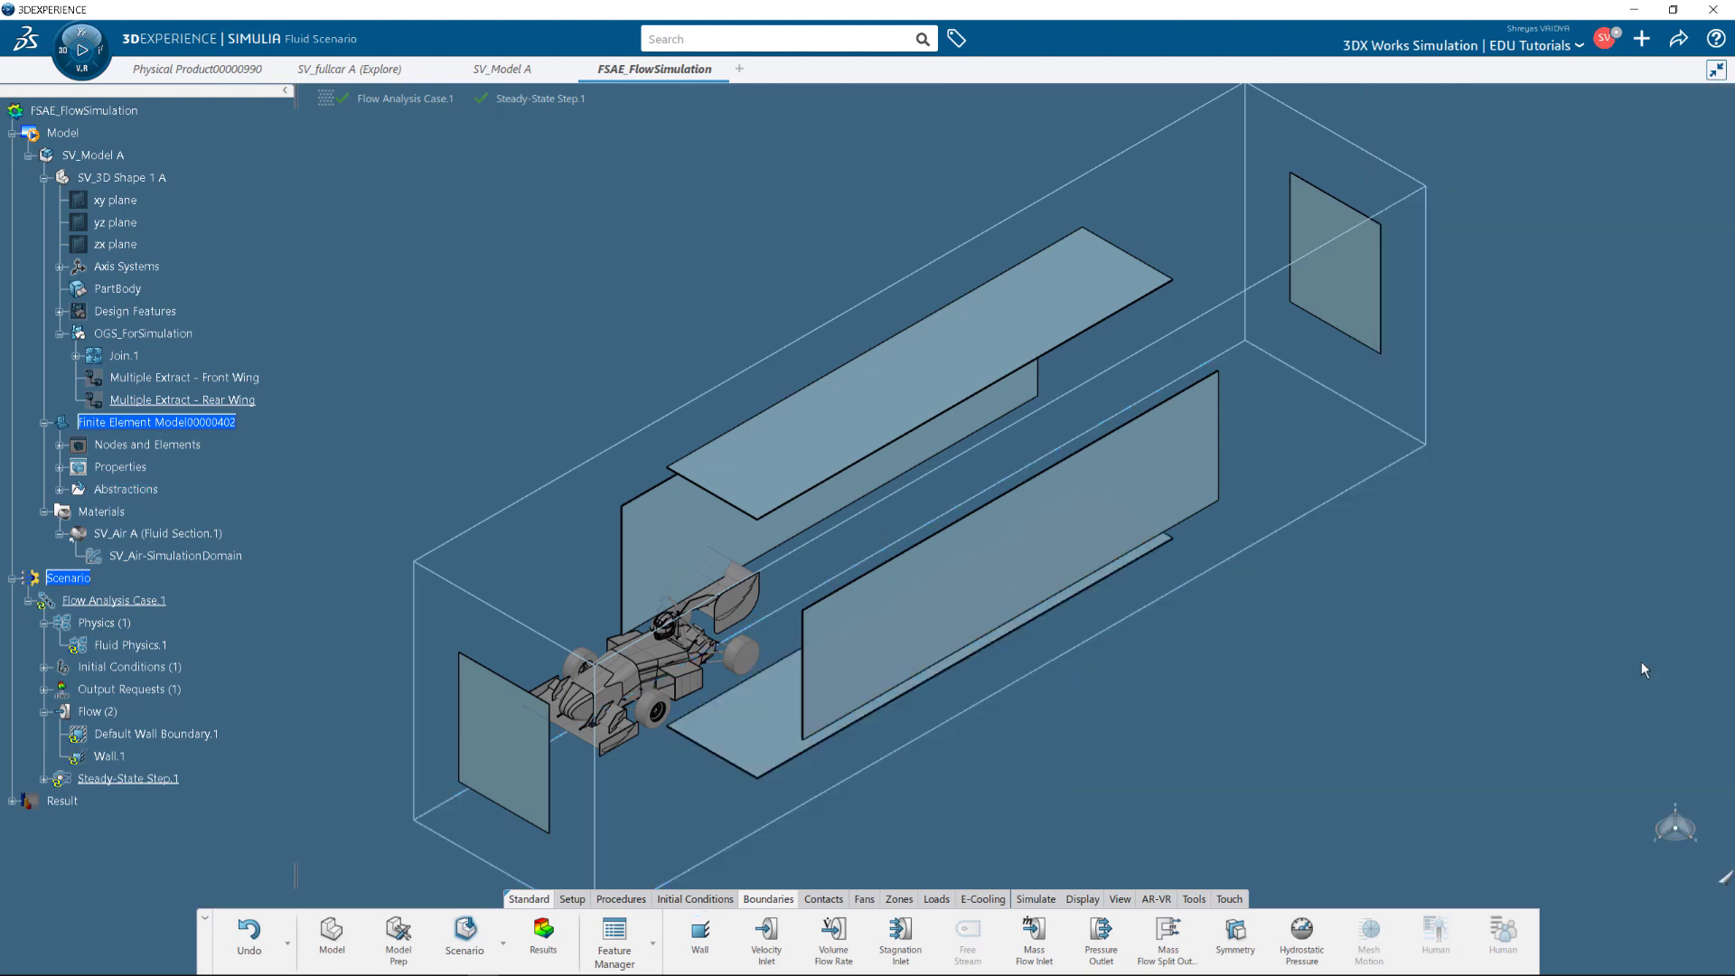
Add Wall.2 as a no-slip wall on the domain's top and long side faces.
{"action": "left_click", "coordinate": [702, 945]}
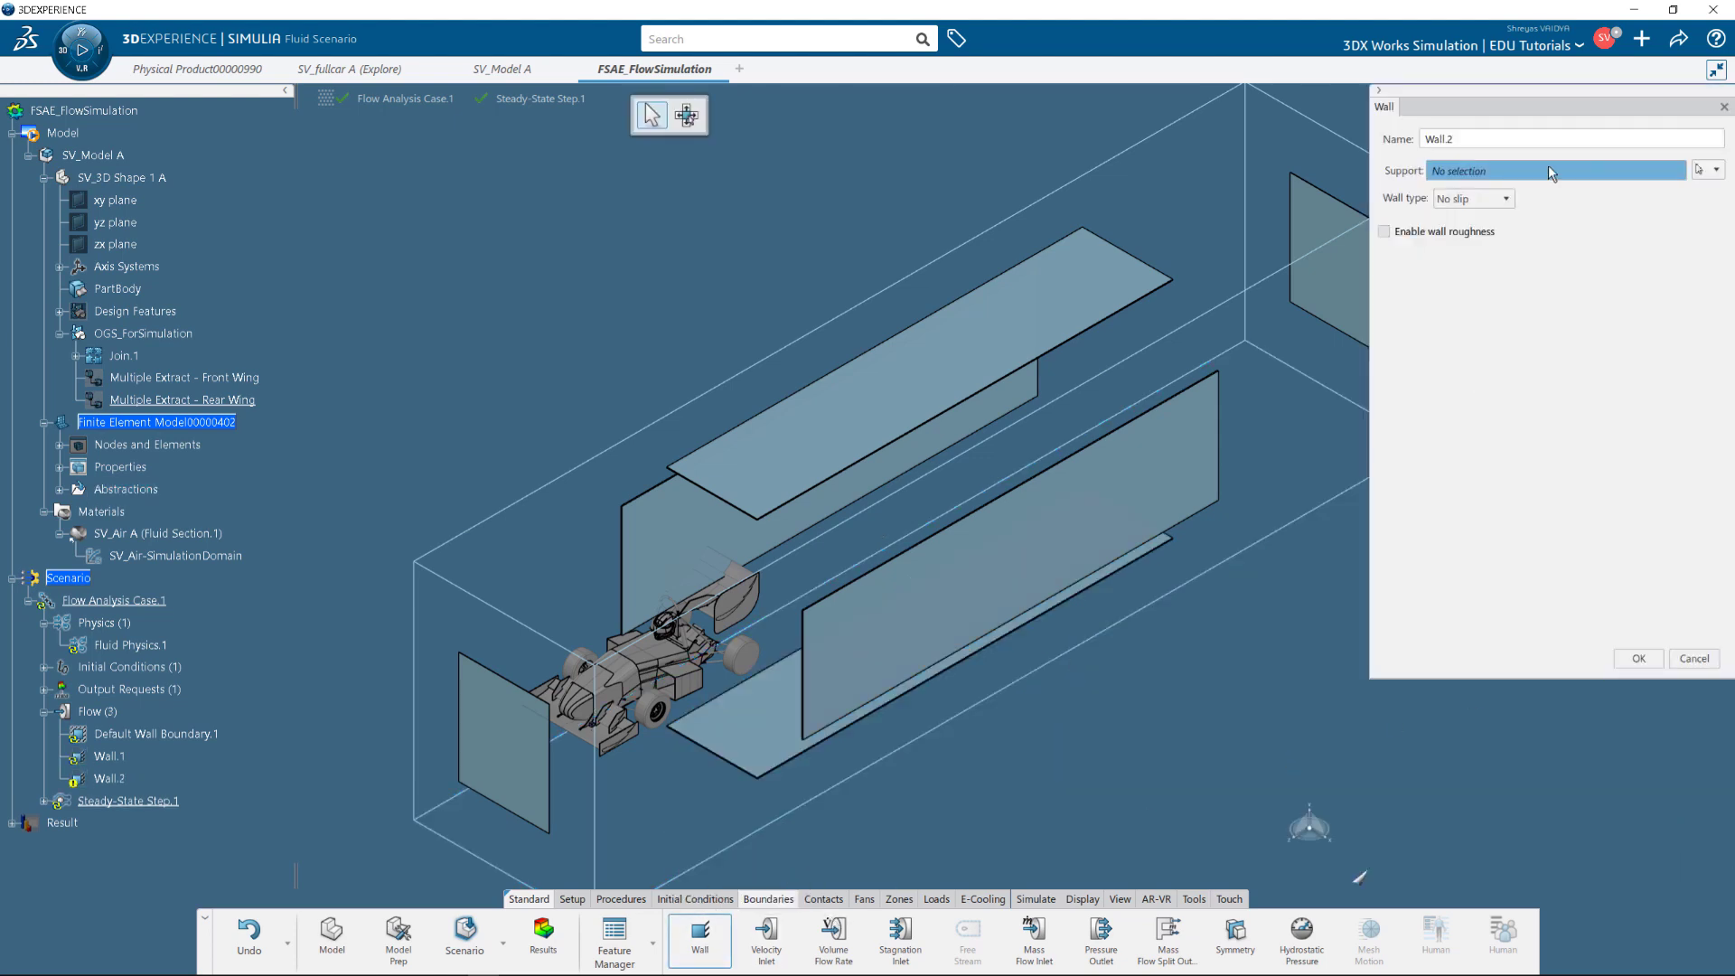
{"action": "left_click", "coordinate": [990, 397]}
{"action": "left_click", "coordinate": [1075, 493]}
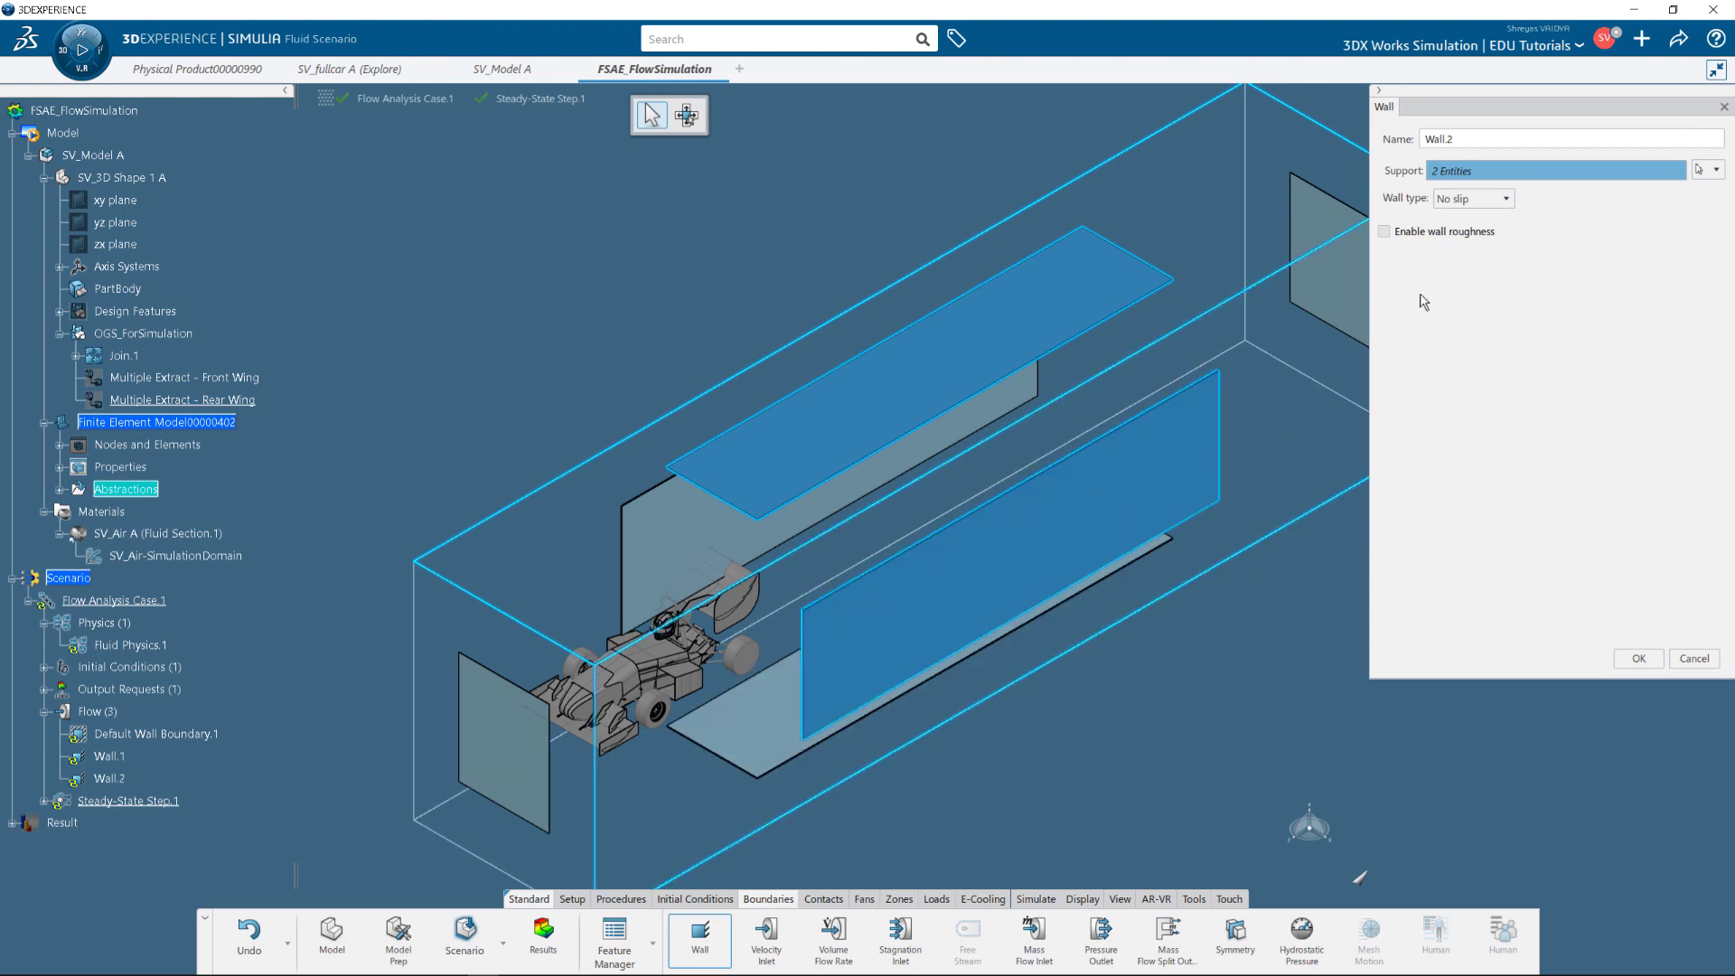
{"action": "left_click", "coordinate": [1473, 198]}
{"action": "left_click", "coordinate": [1456, 223]}
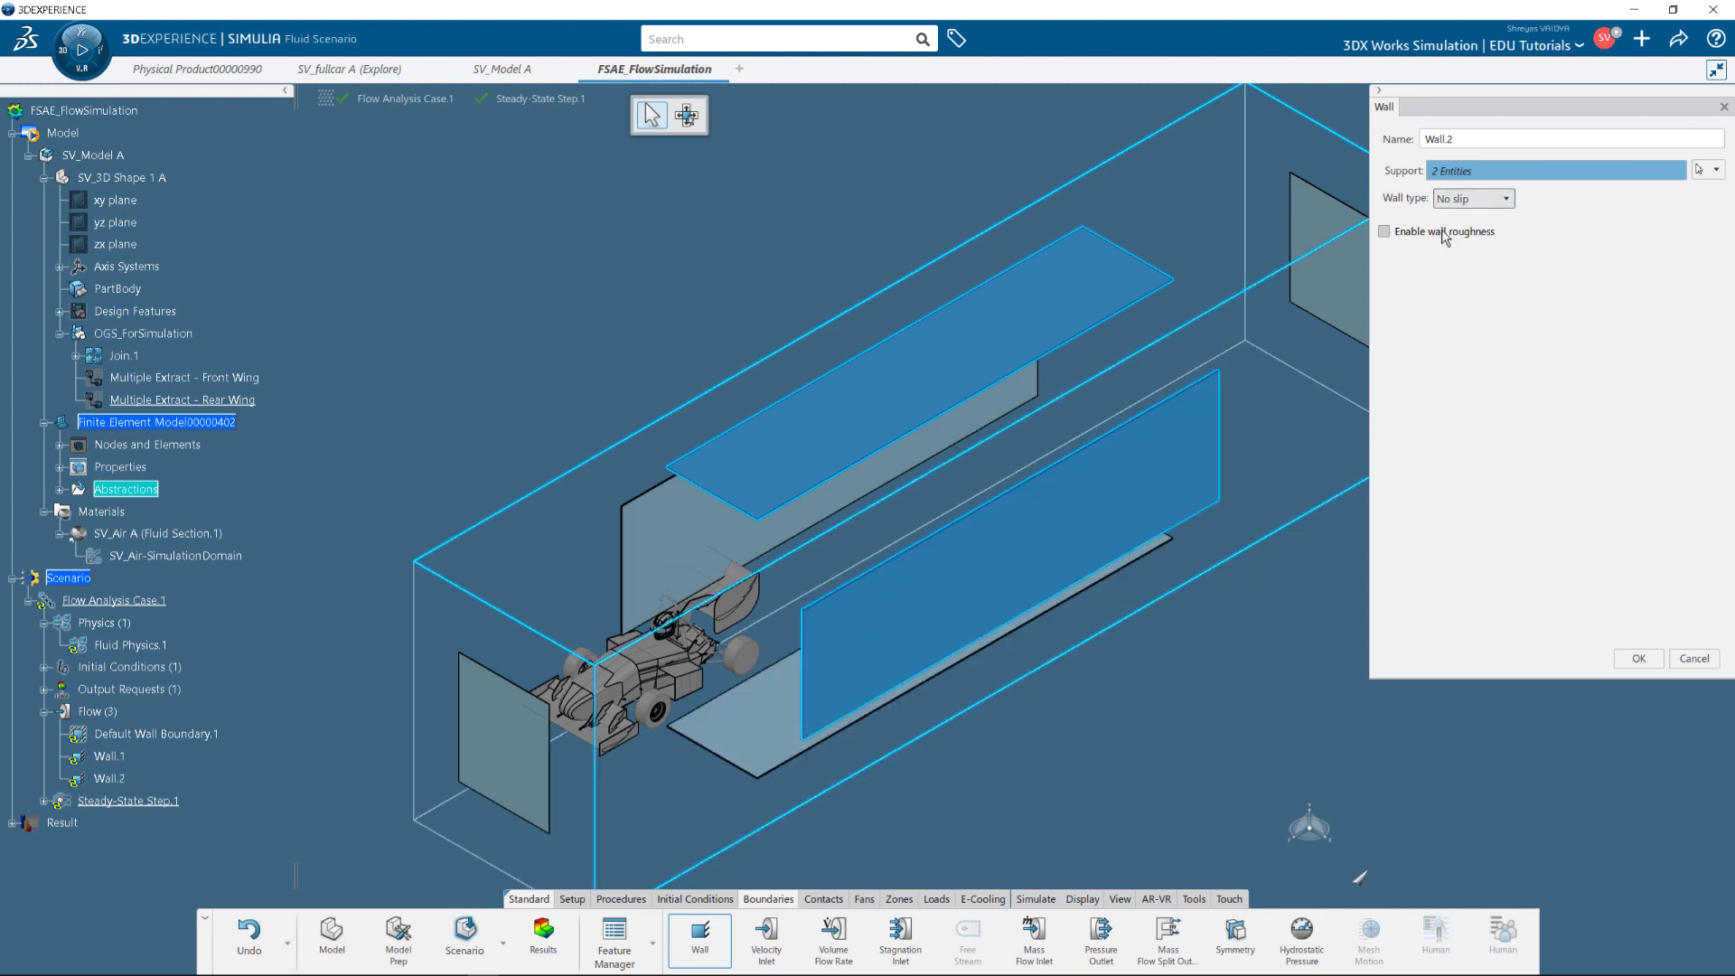
{"action": "left_click", "coordinate": [1638, 659]}
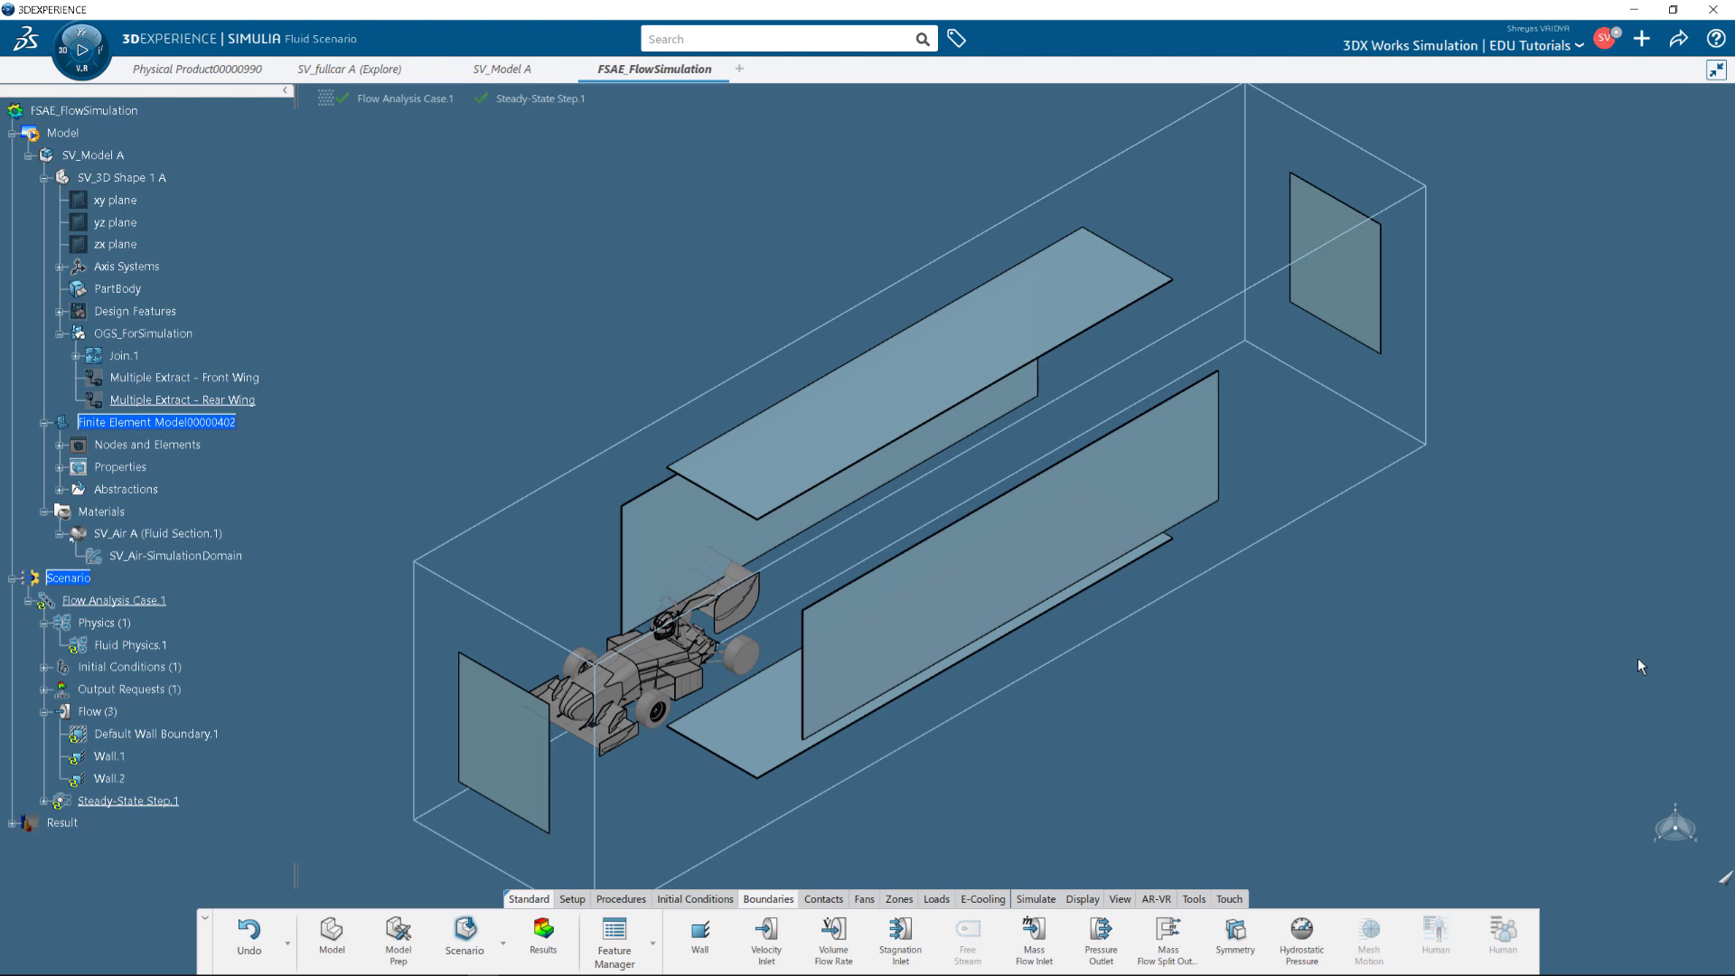
Add a velocity inlet on the front domain face with a -60 mph velocity.
{"action": "left_click", "coordinate": [767, 933]}
{"action": "left_click", "coordinate": [539, 779]}
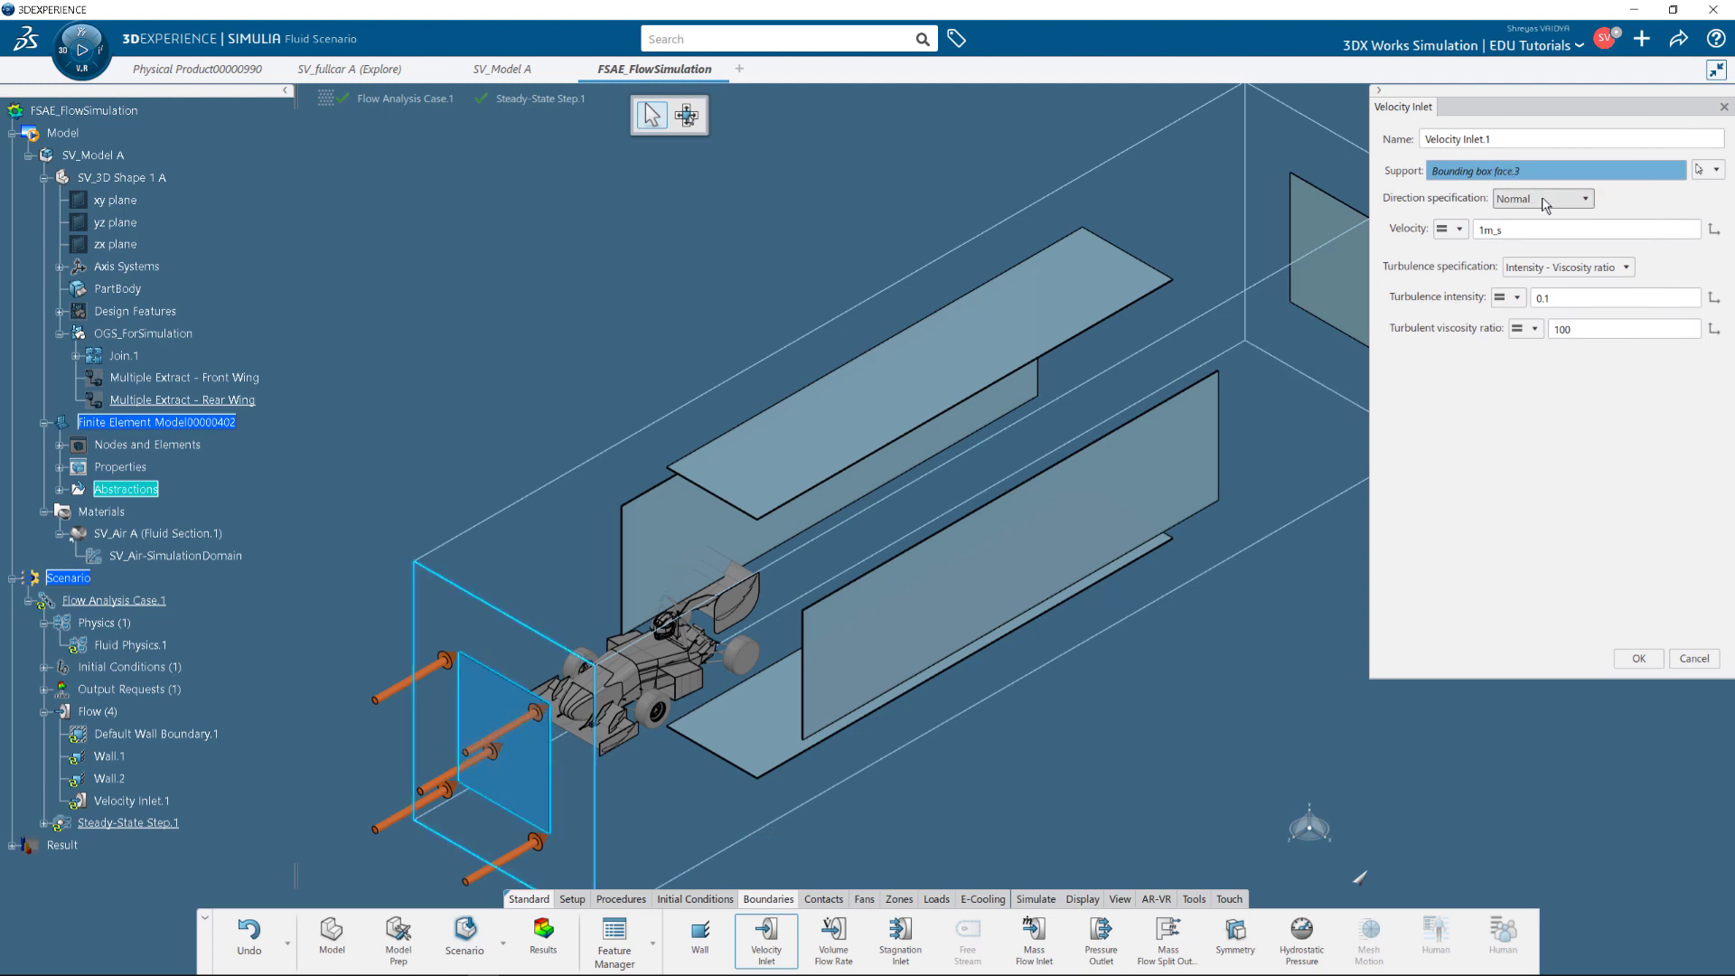
{"action": "left_click", "coordinate": [1531, 228]}
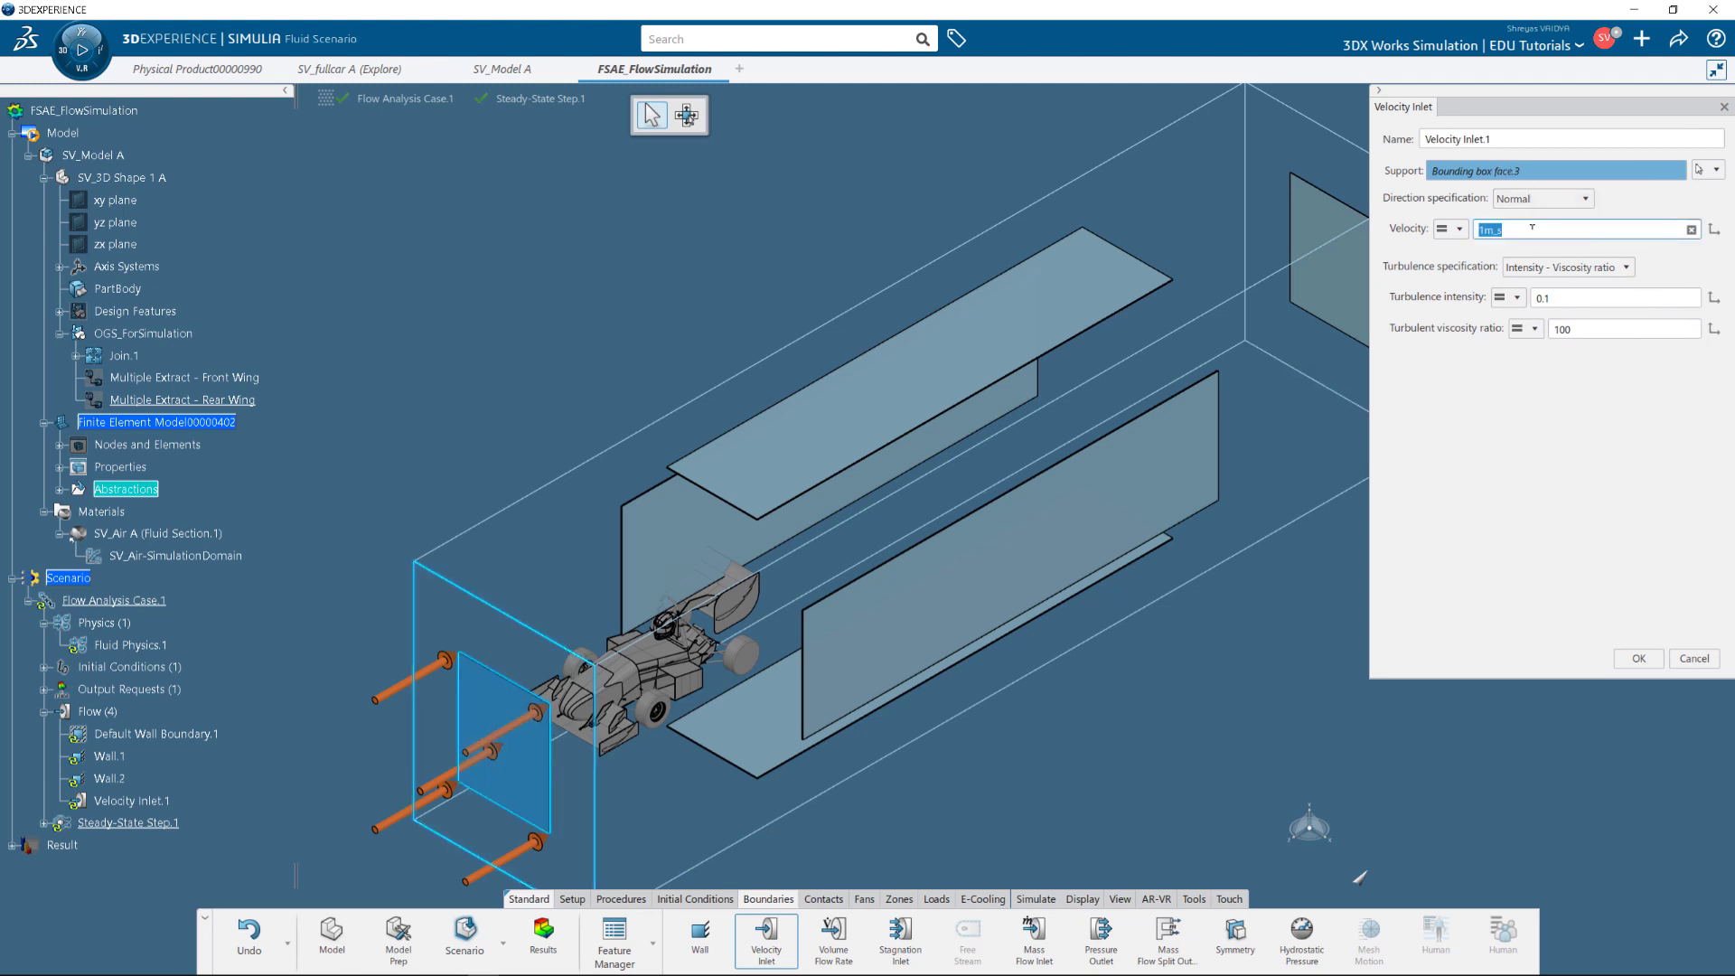
{"action": "type", "text": "-60mph"}
{"action": "key", "text": "Return"}
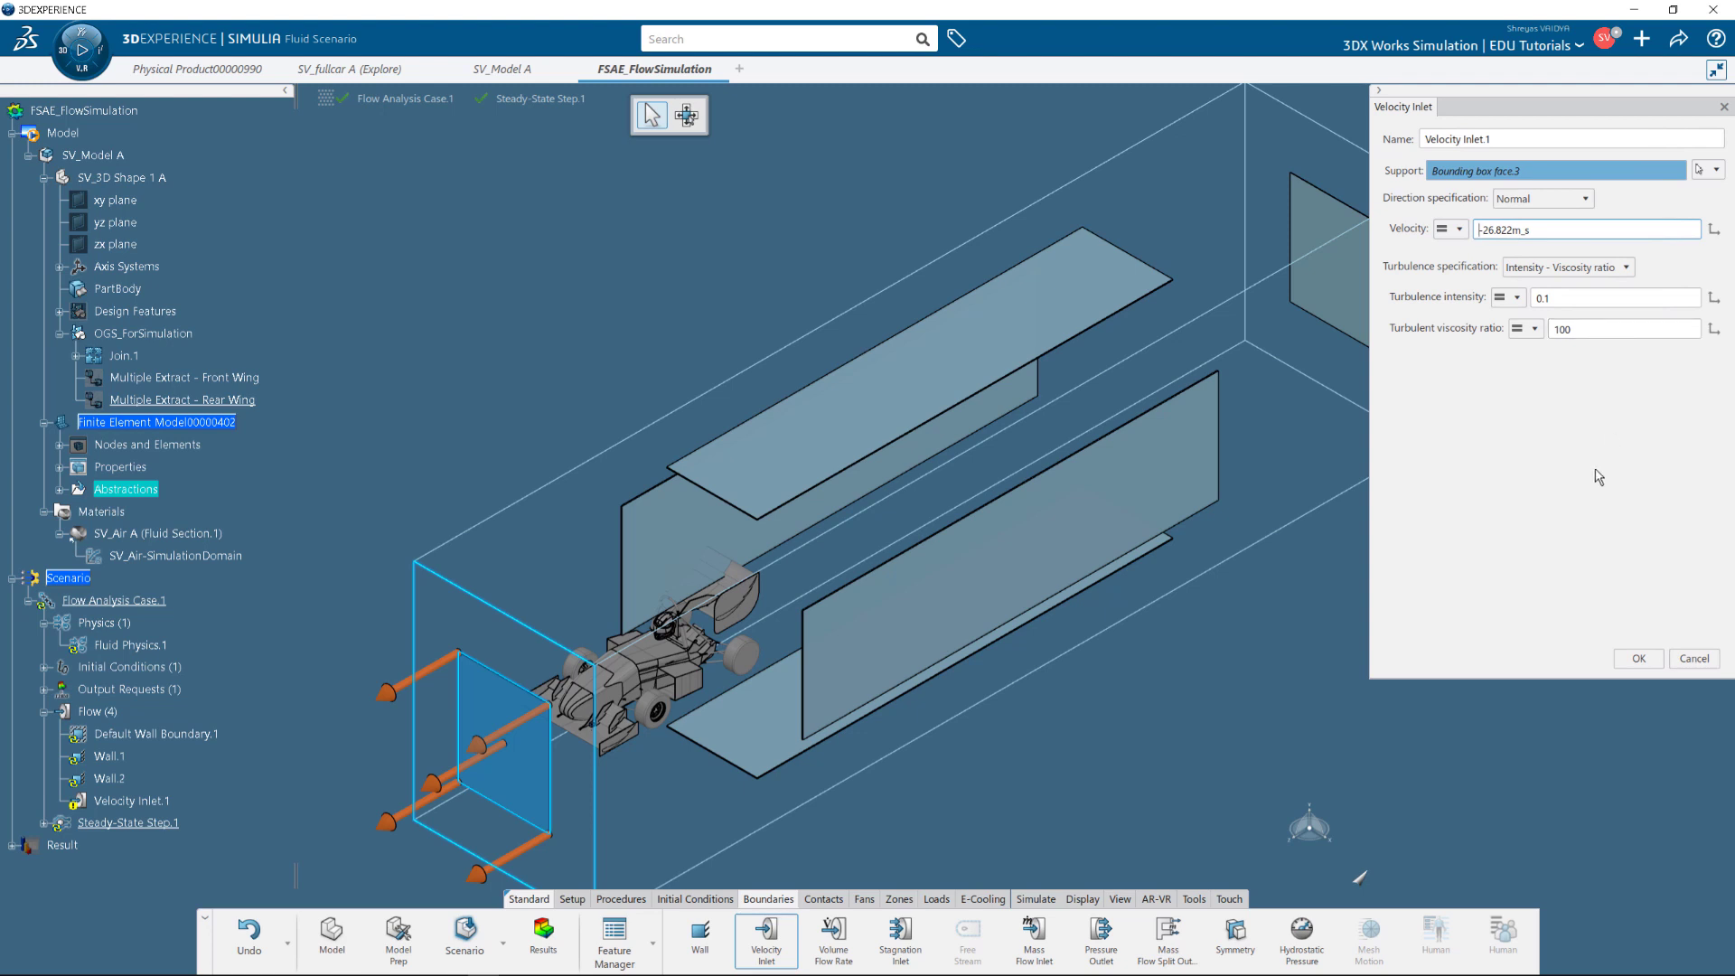
{"action": "left_click", "coordinate": [1638, 659]}
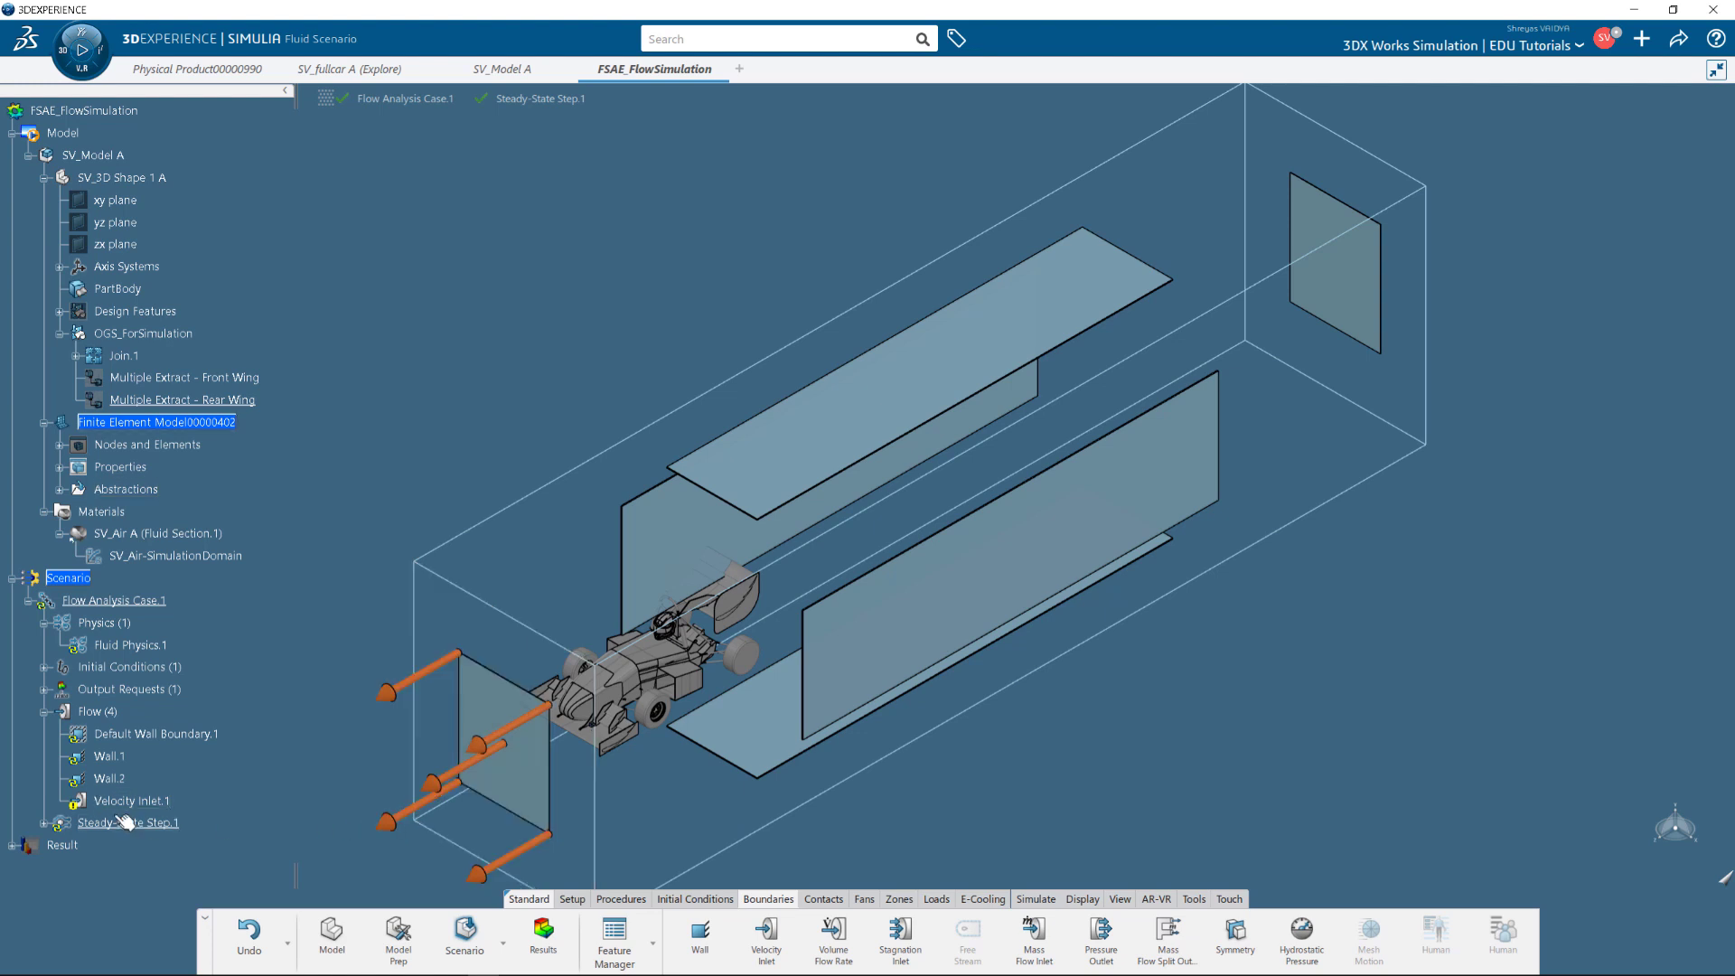
Edit Velocity Inlet.1 to drop the minus sign so 26.822 m/s flows inward.
{"action": "left_click", "coordinate": [404, 826]}
{"action": "double_click", "coordinate": [404, 827]}
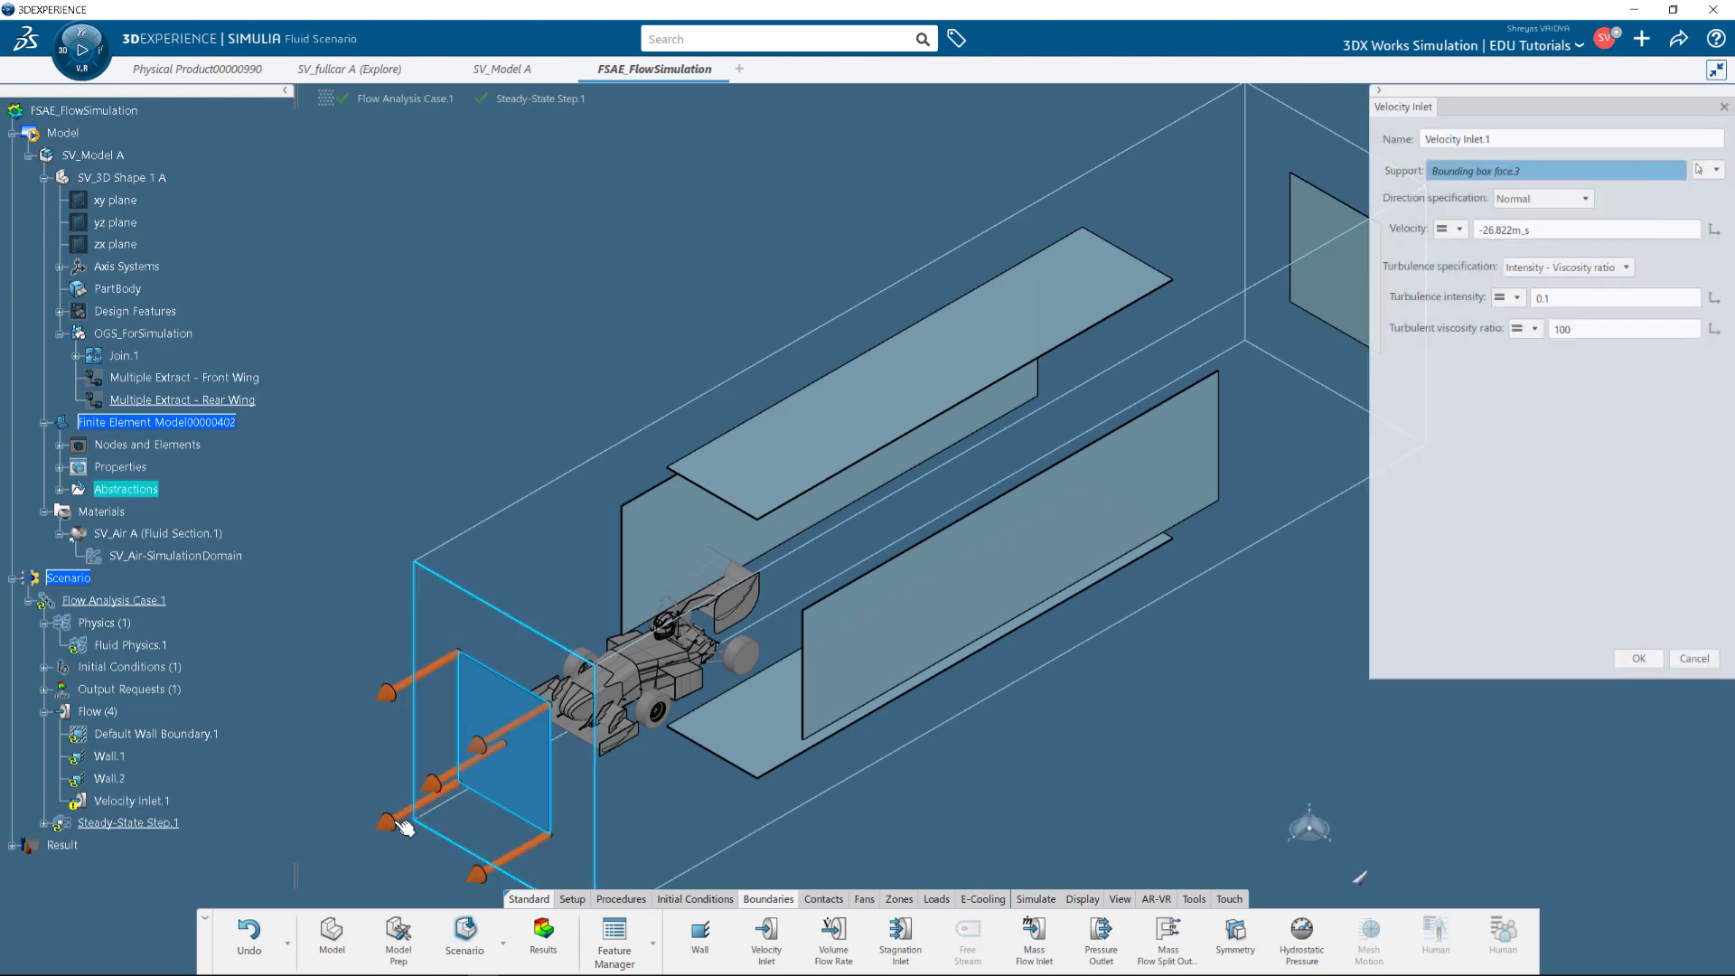
{"action": "left_click", "coordinate": [1569, 229]}
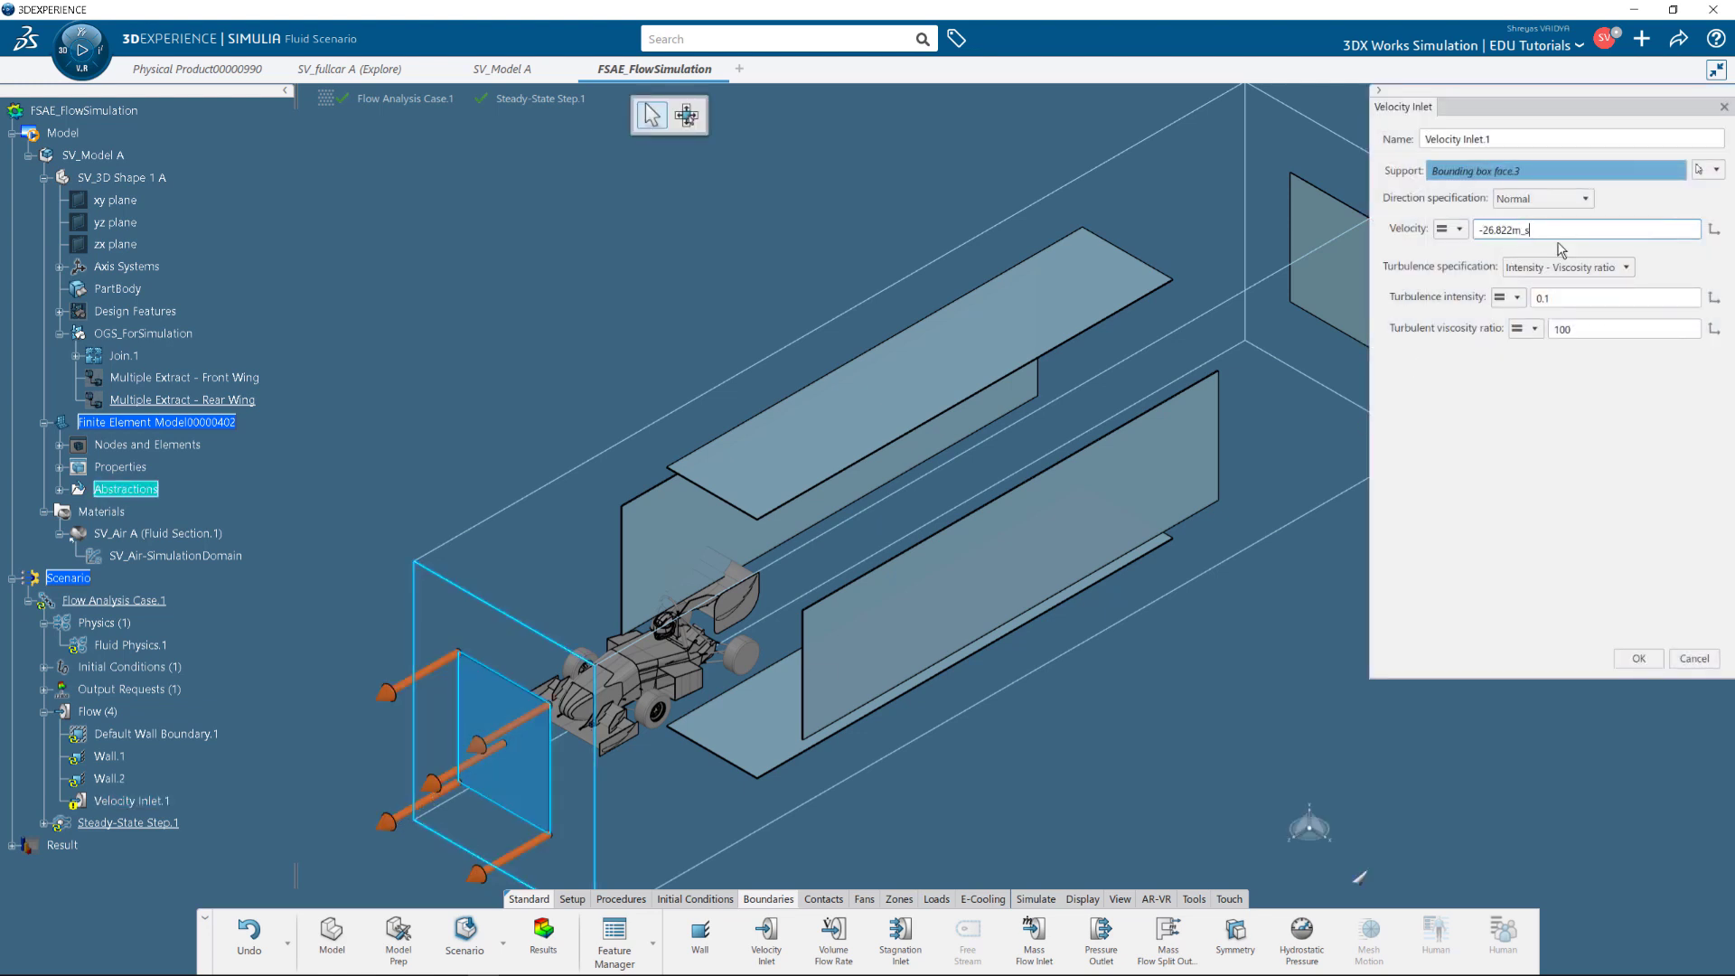
{"action": "key", "text": "Delete"}
{"action": "left_click", "coordinate": [1638, 658]}
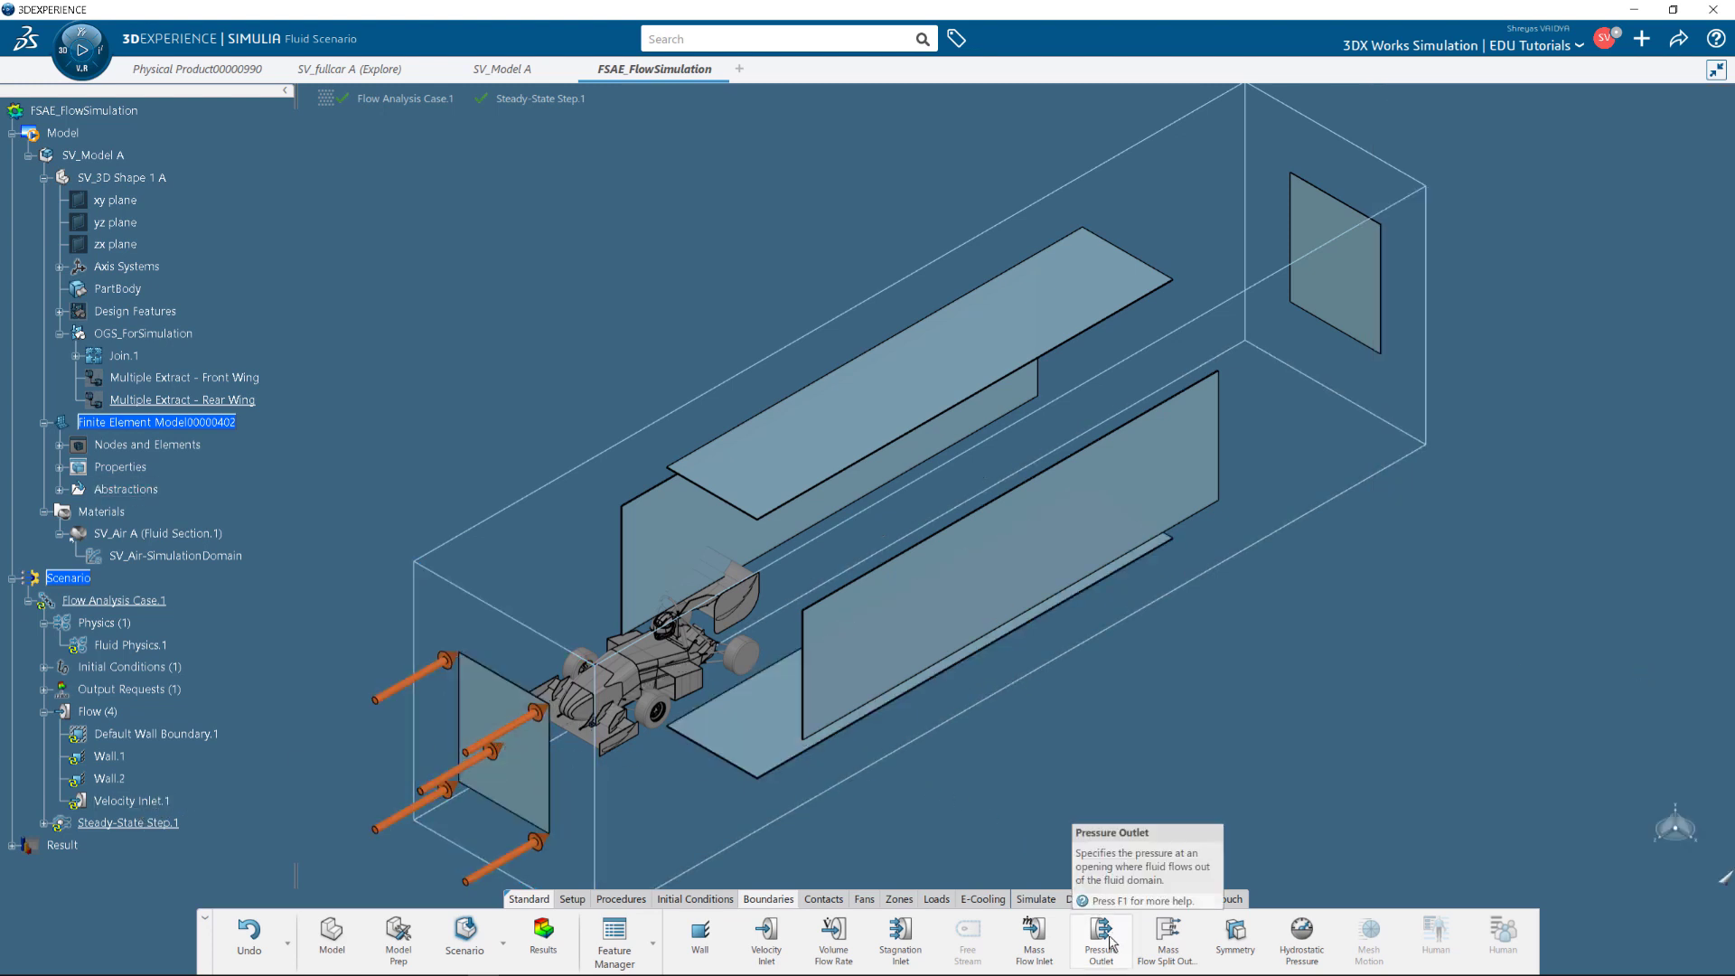
Add Pressure Outlet.1 at 0 N/m² on the far face and Symmetry.1 on a domain face, then open Feature Manager.
{"action": "left_click", "coordinate": [1334, 263]}
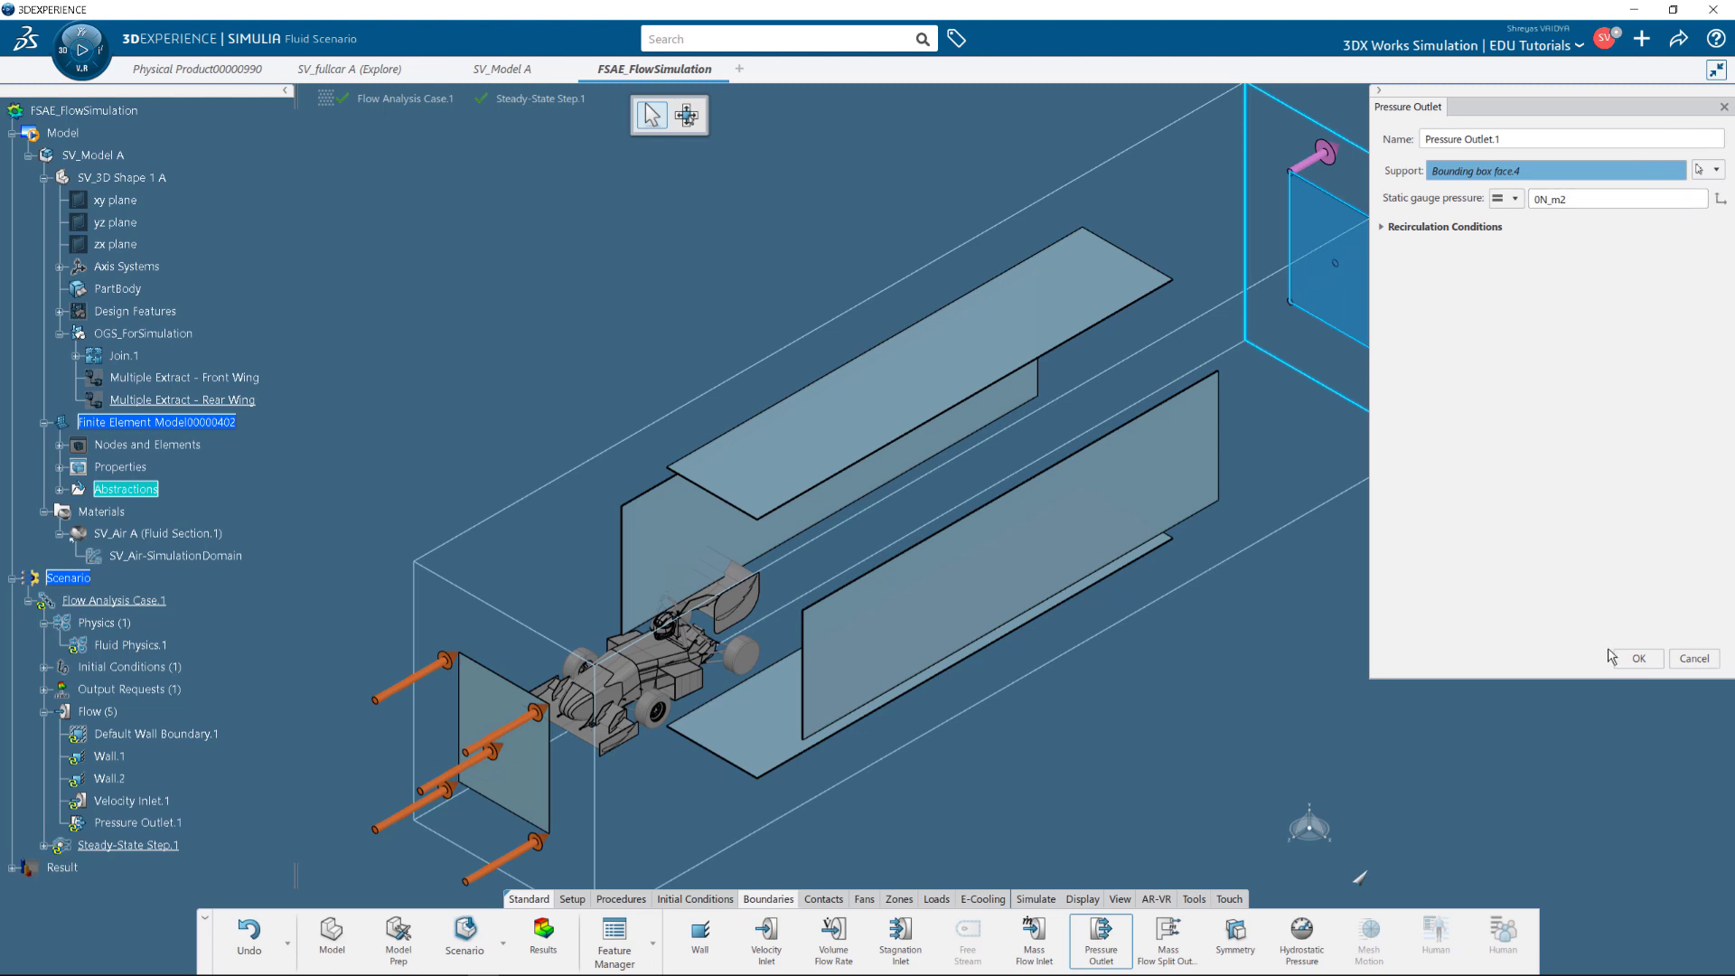
{"action": "left_click", "coordinate": [1637, 658]}
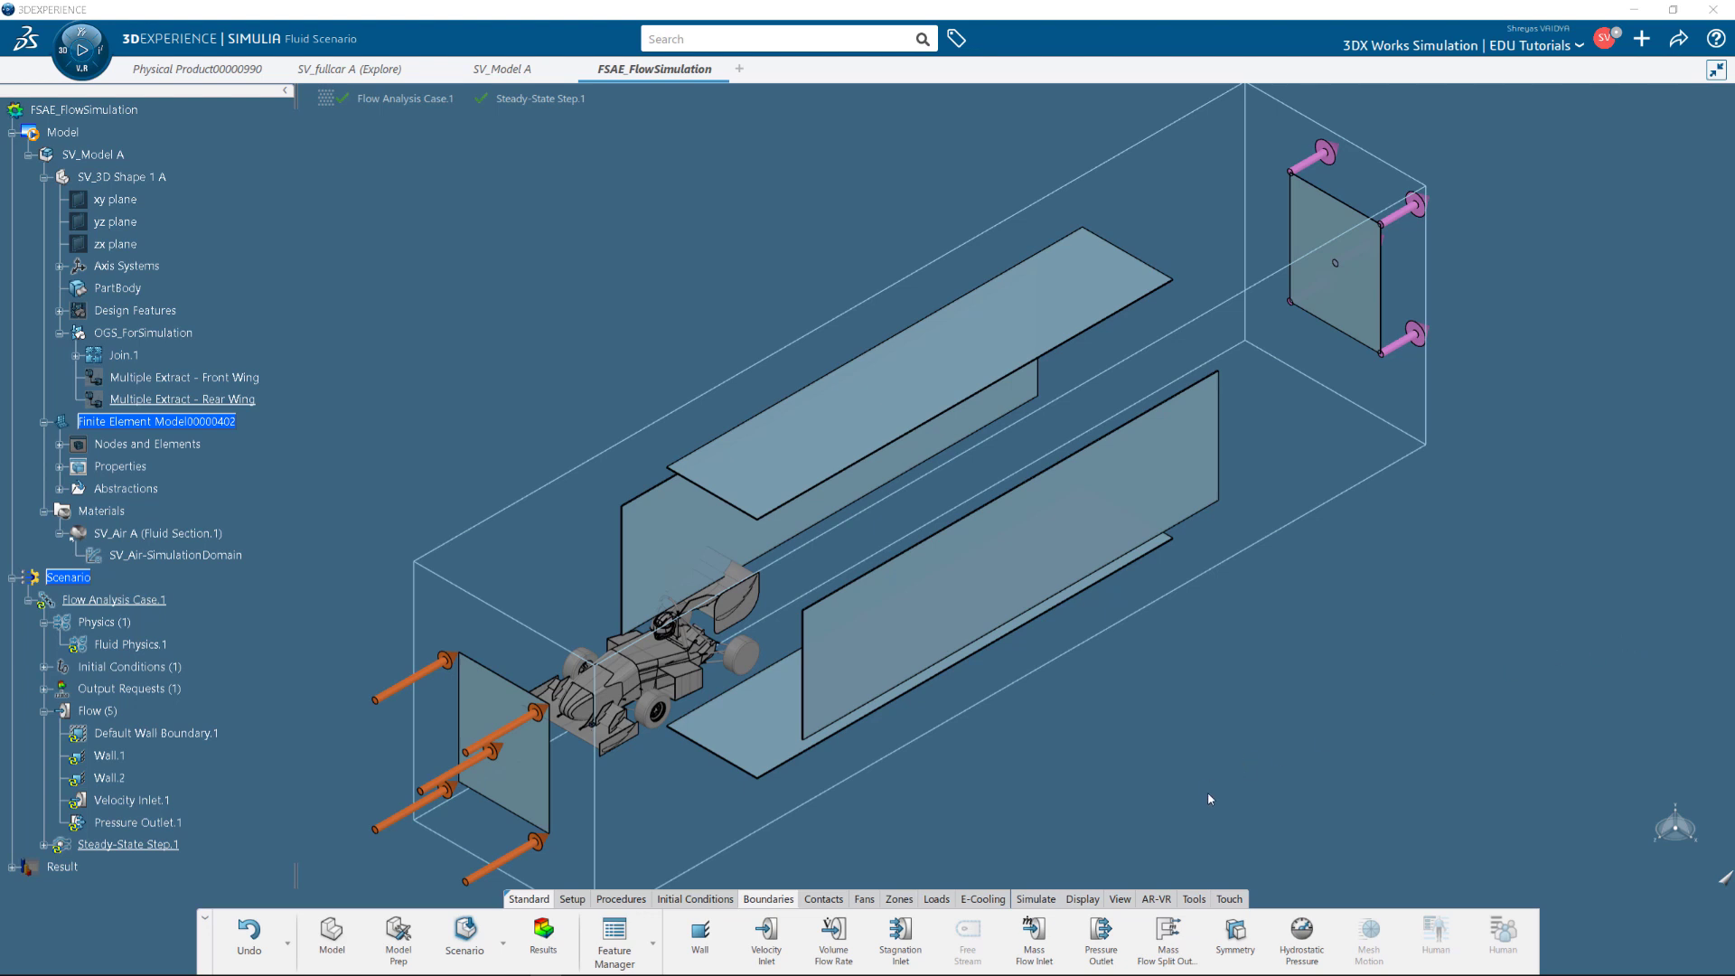
{"action": "left_click", "coordinate": [1235, 931]}
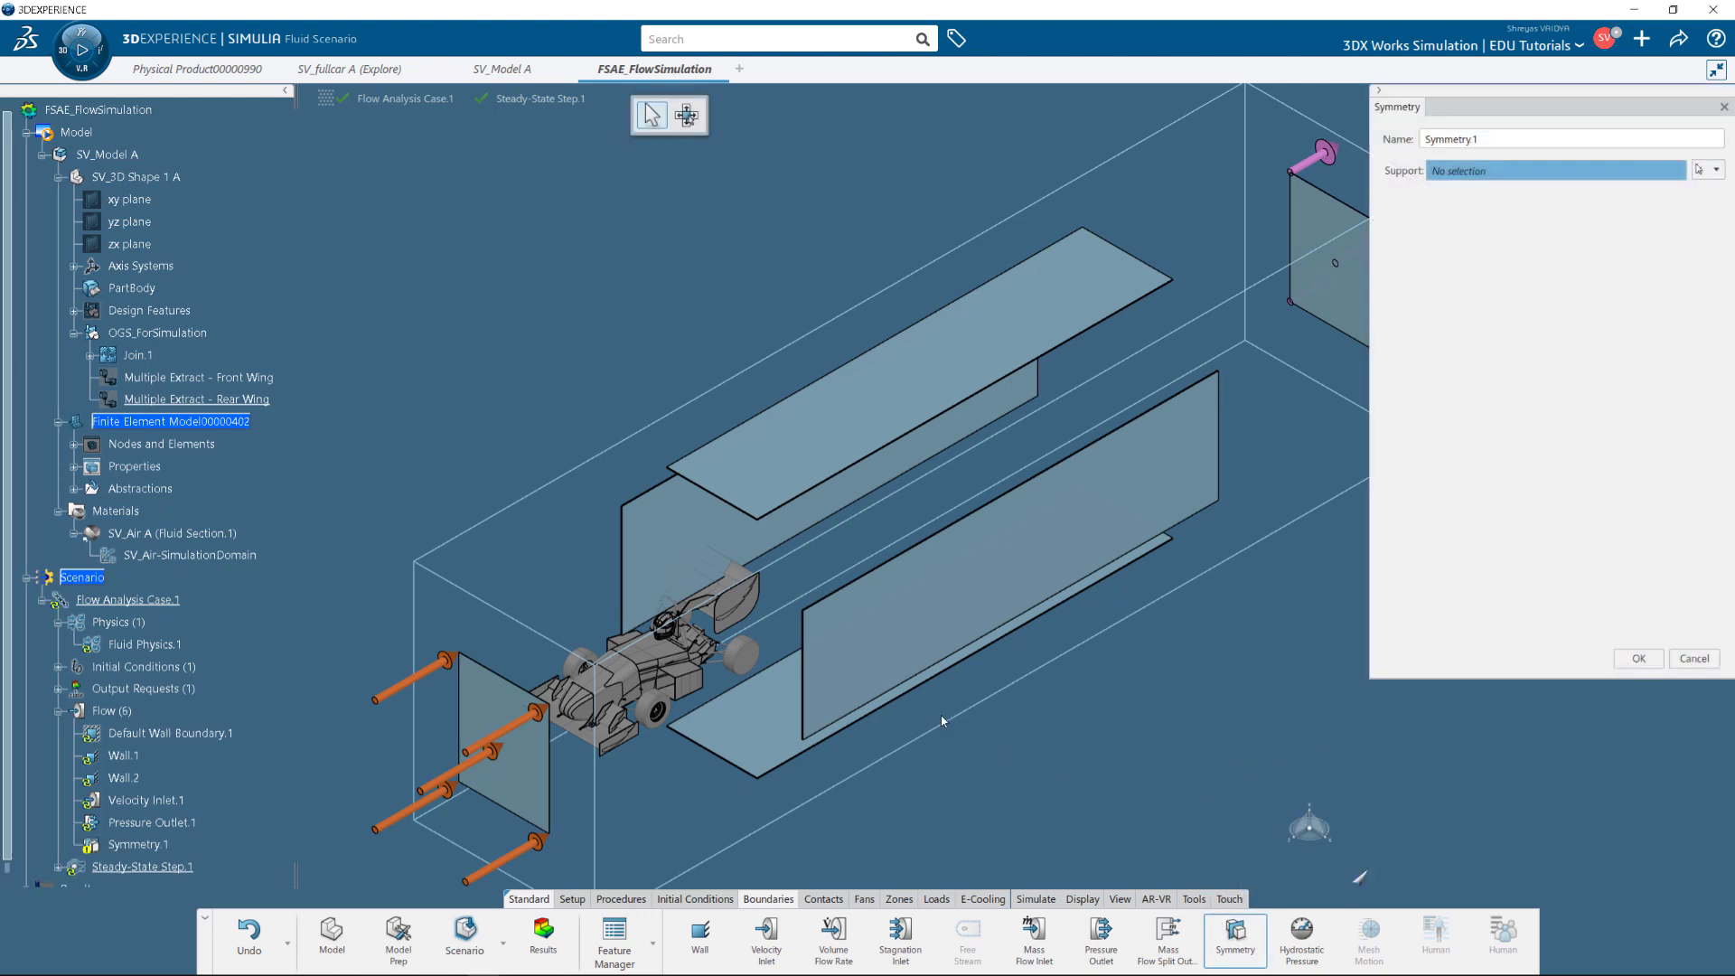
{"action": "left_click", "coordinate": [674, 497]}
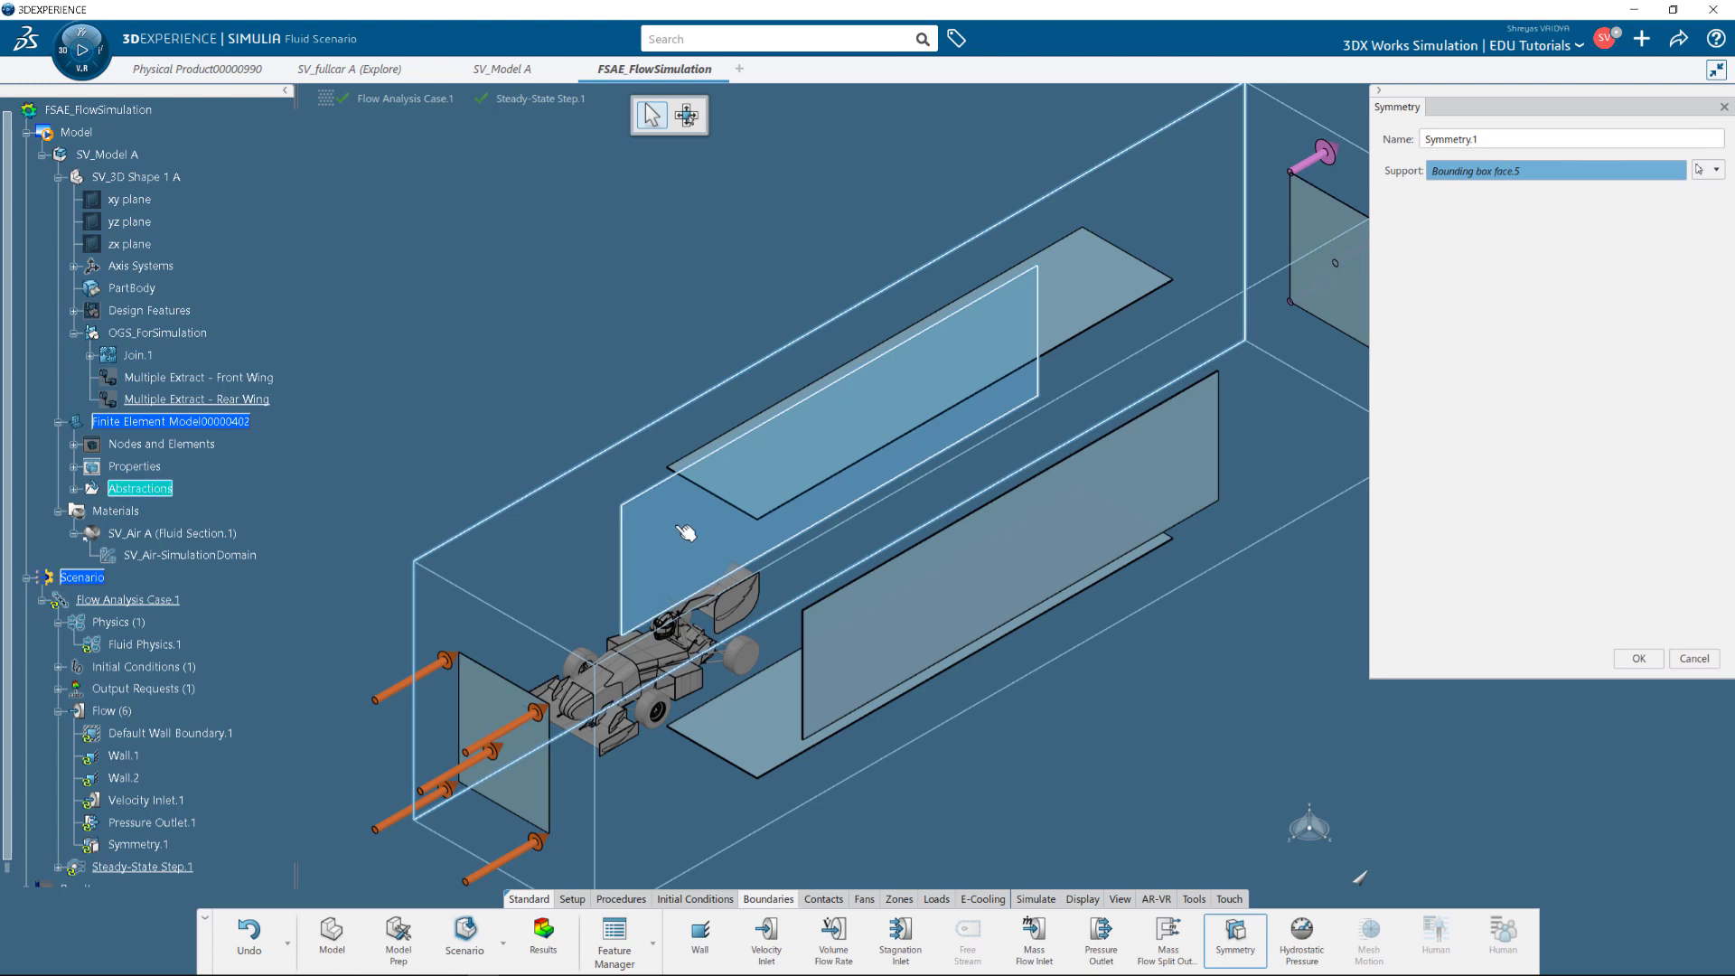
{"action": "left_click", "coordinate": [1640, 658]}
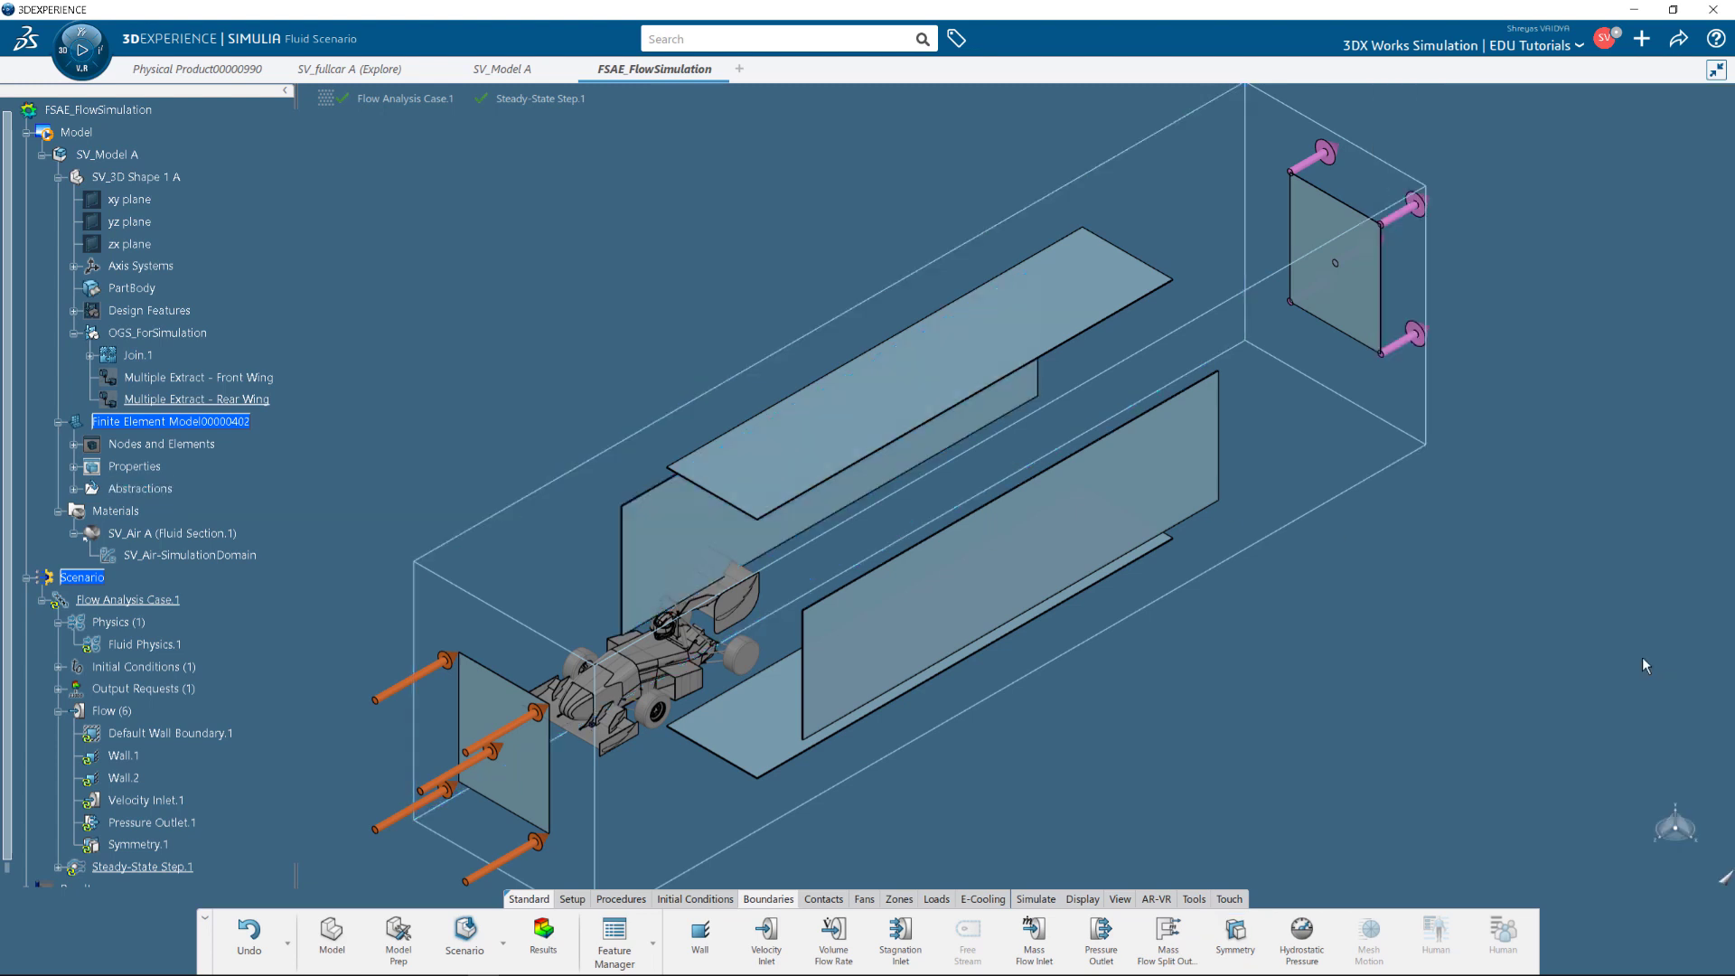
{"action": "left_click", "coordinate": [614, 935]}
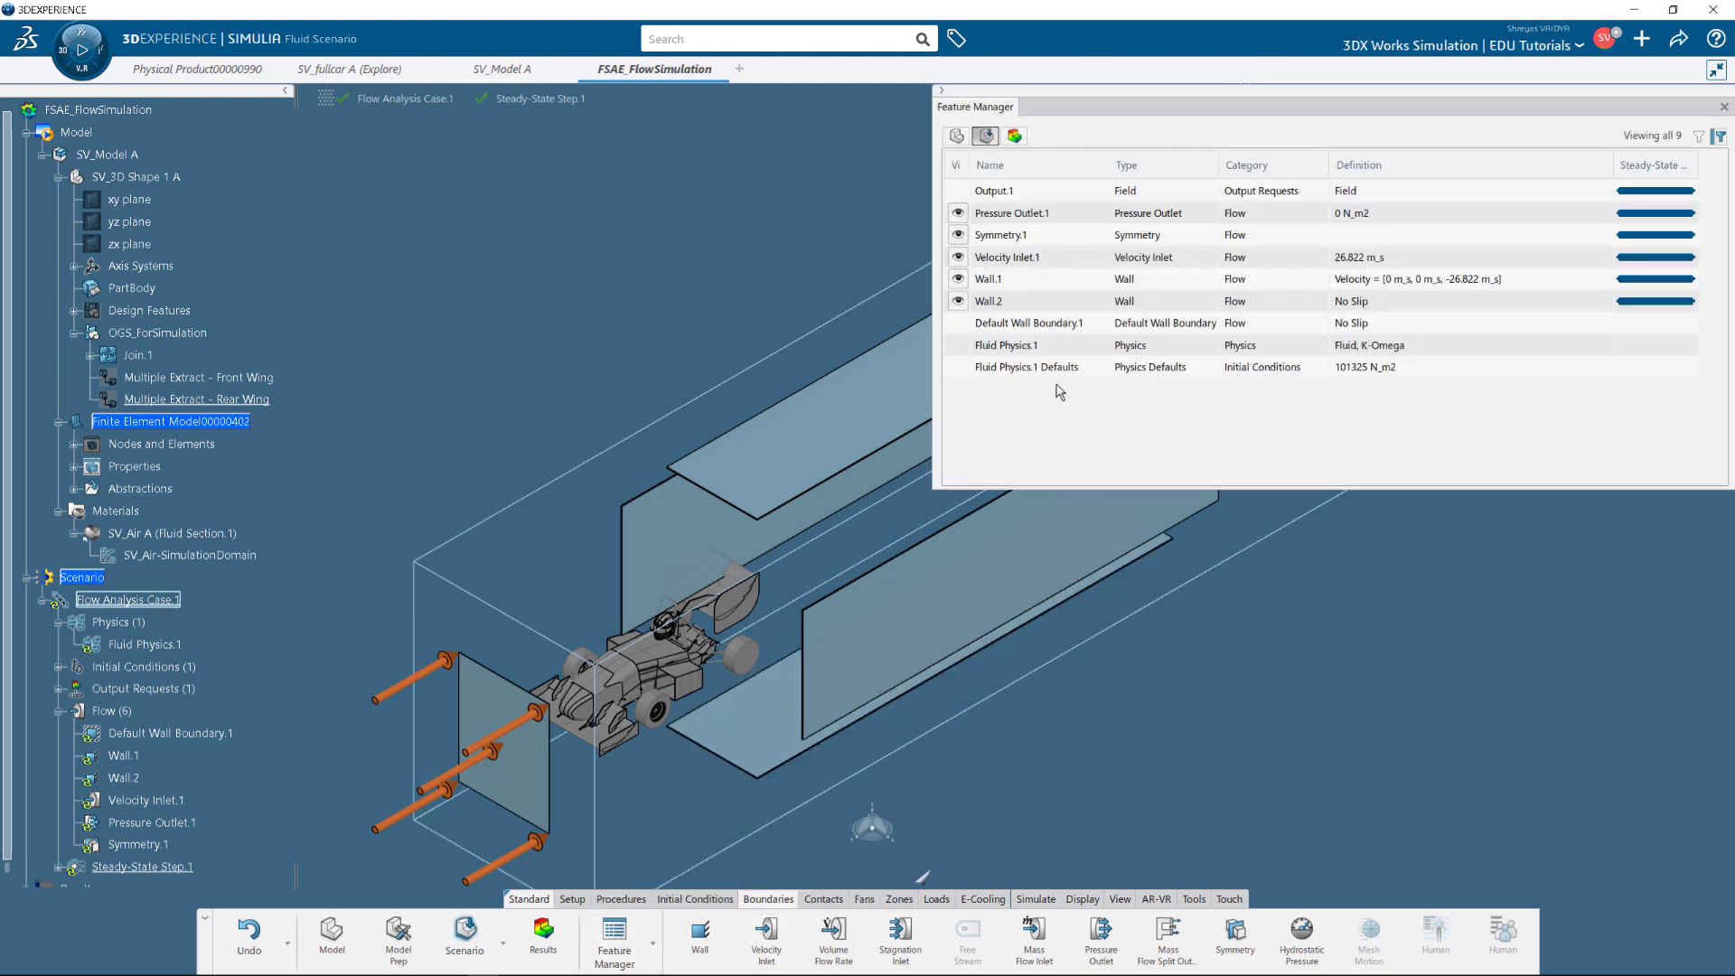
Set the Fluid Physics.1 default velocity scale to 60 mph (26.822 m/s).
{"action": "left_click", "coordinate": [1069, 371]}
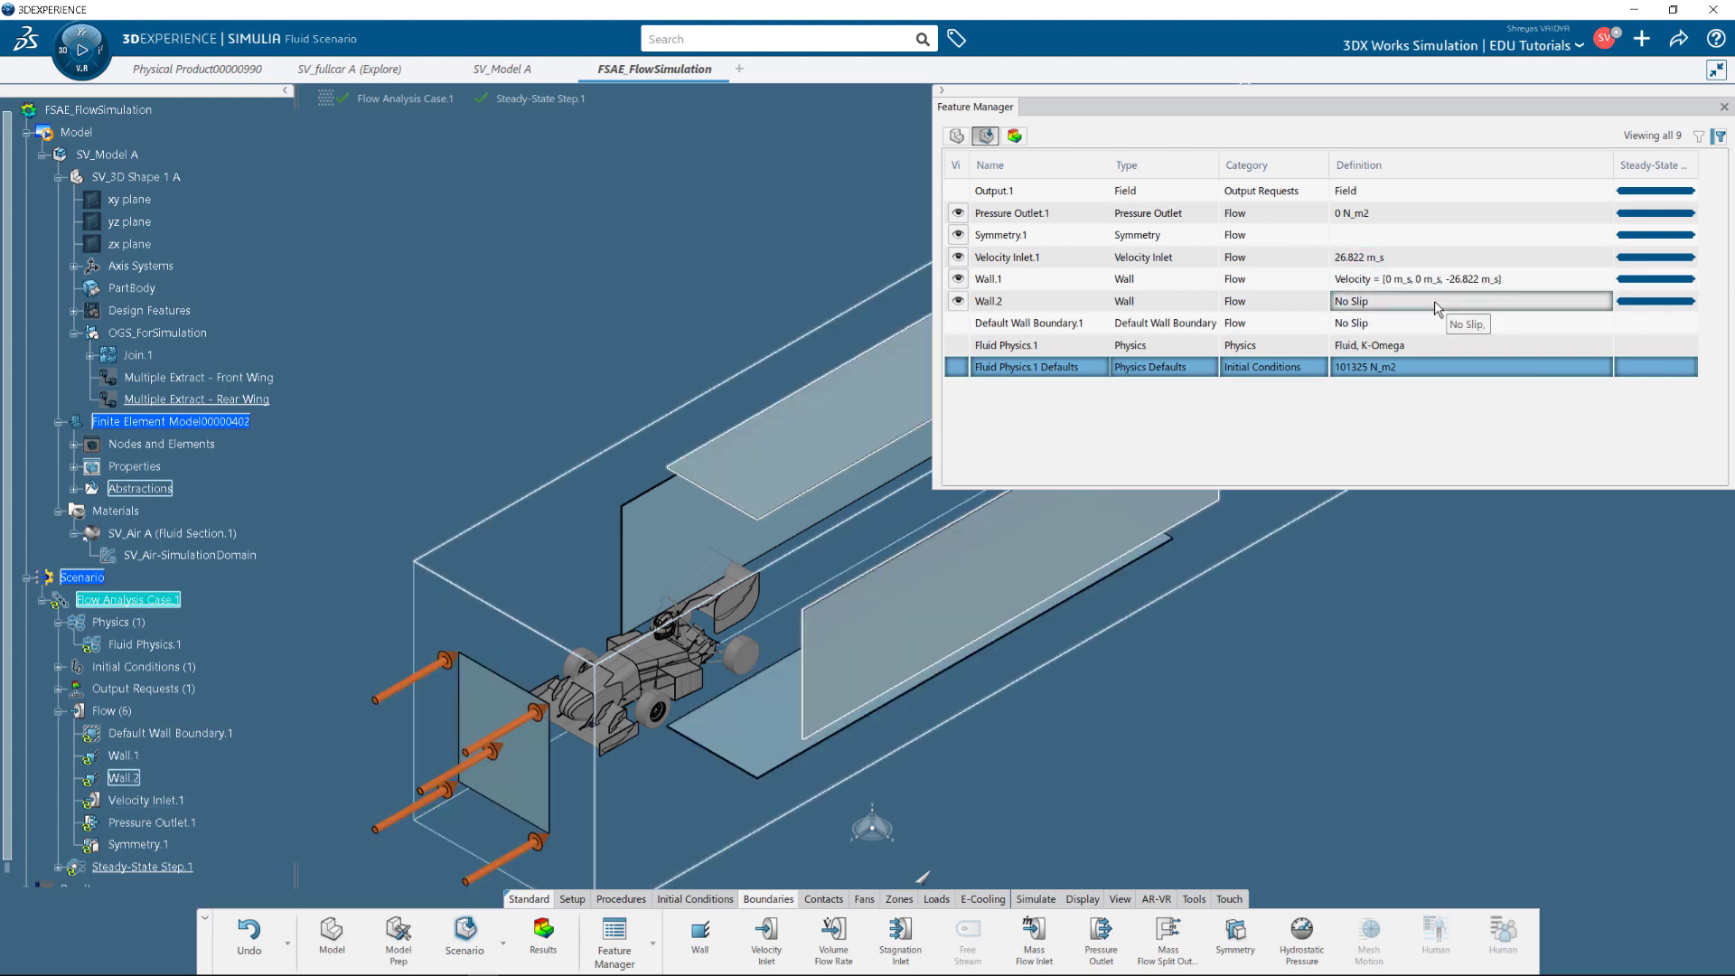
{"action": "double_click", "coordinate": [1073, 369]}
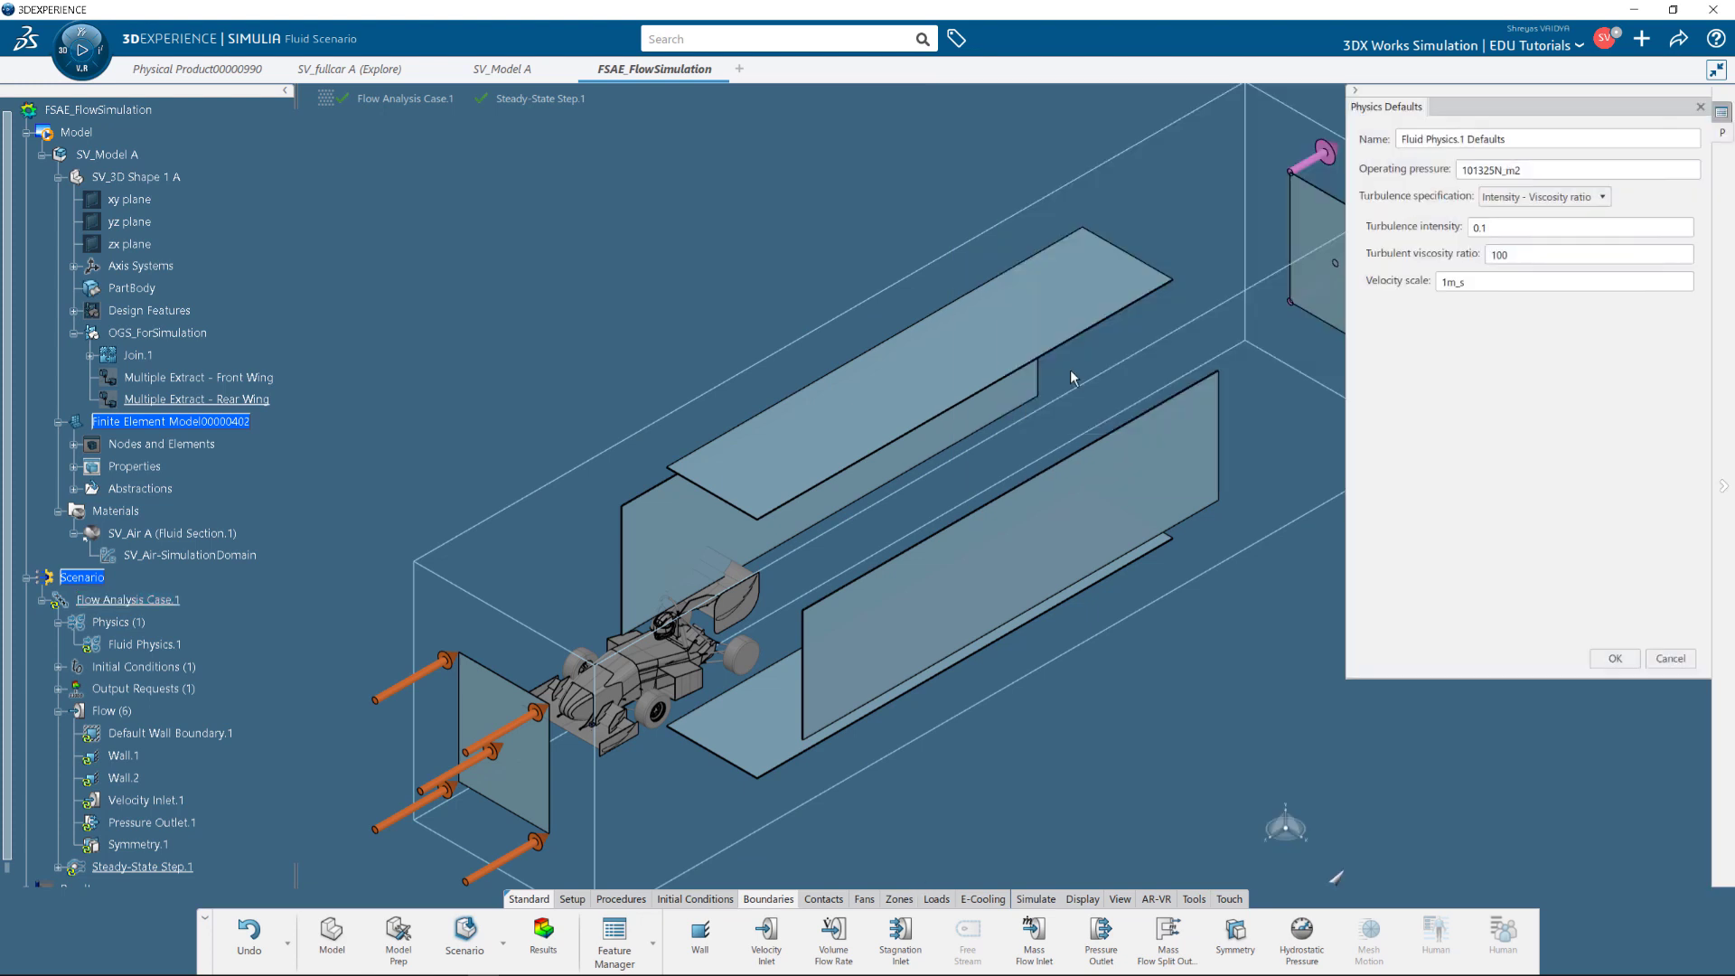
{"action": "double_click", "coordinate": [1480, 283]}
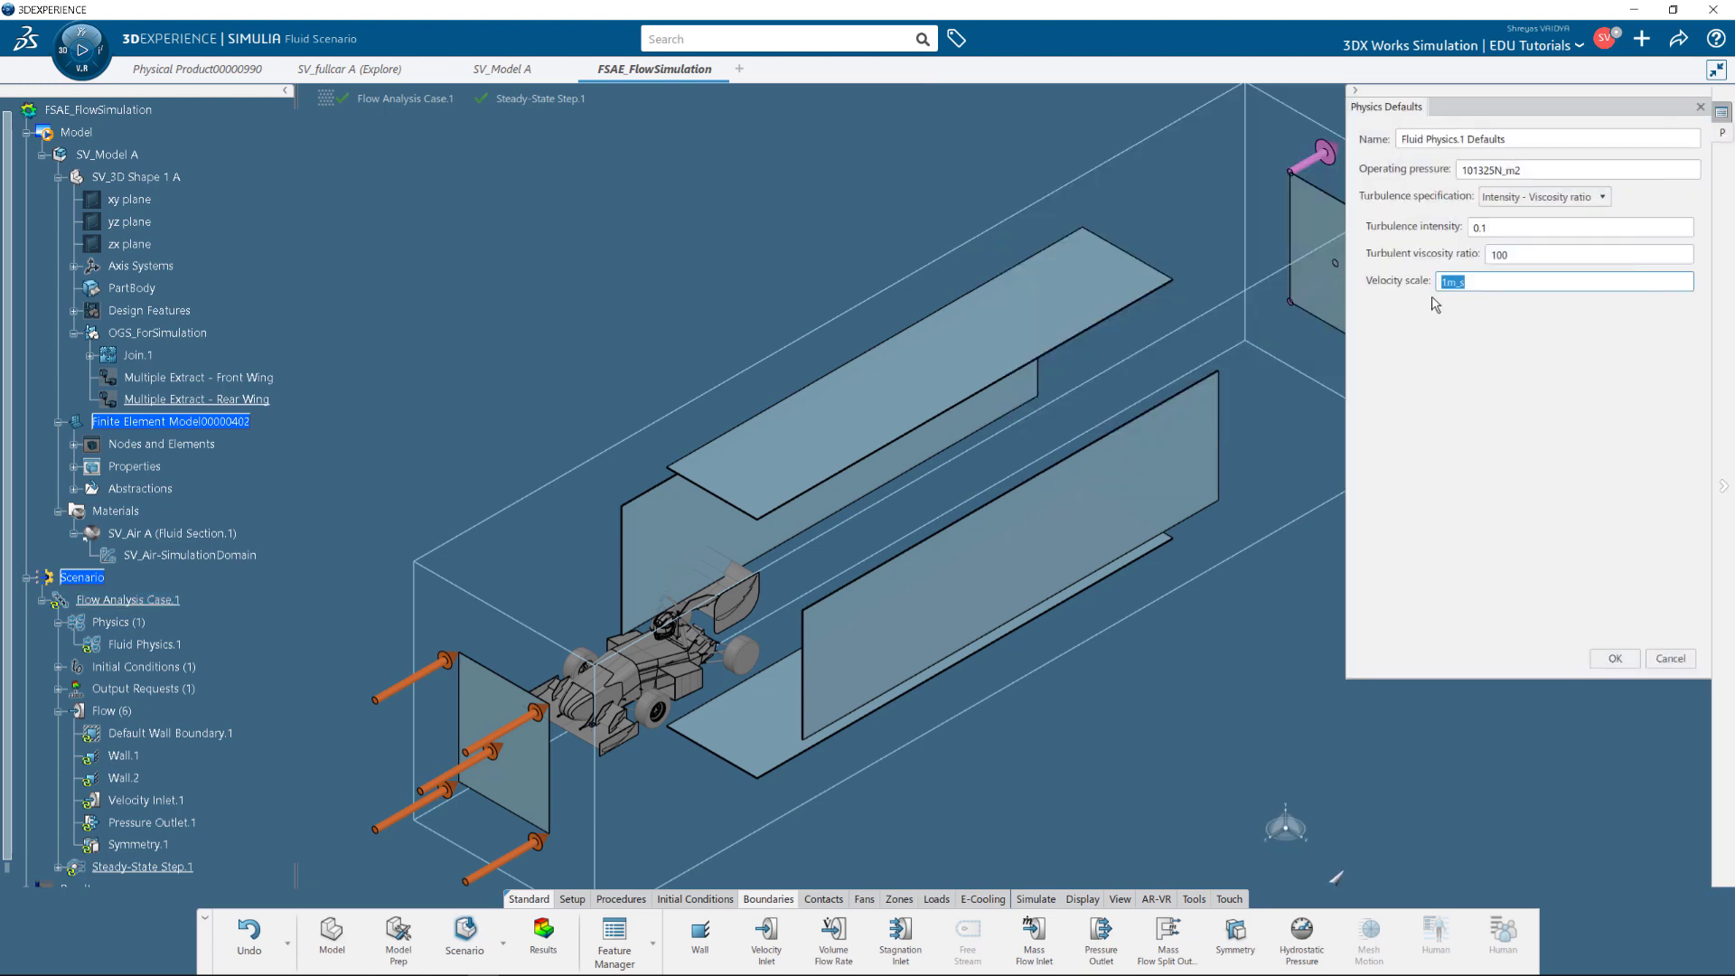
{"action": "type", "text": "-60mph"}
{"action": "key", "text": "Return"}
{"action": "key", "text": "Delete"}
{"action": "left_click", "coordinate": [1617, 661]}
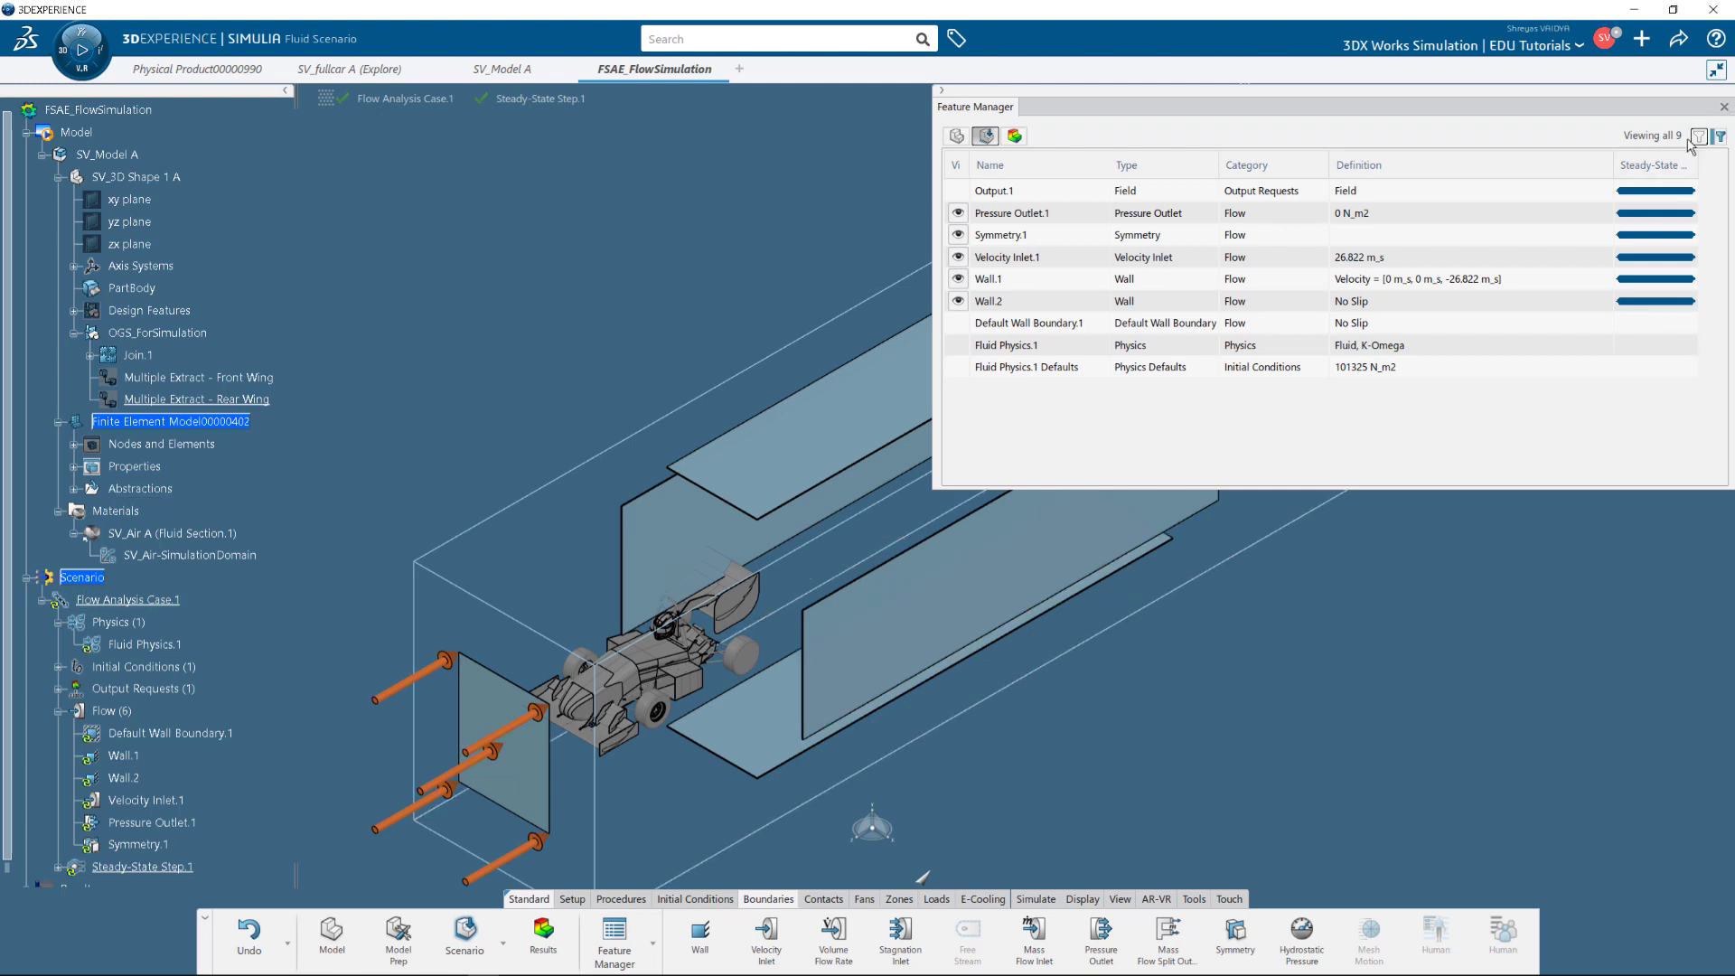
{"action": "left_click", "coordinate": [1723, 107]}
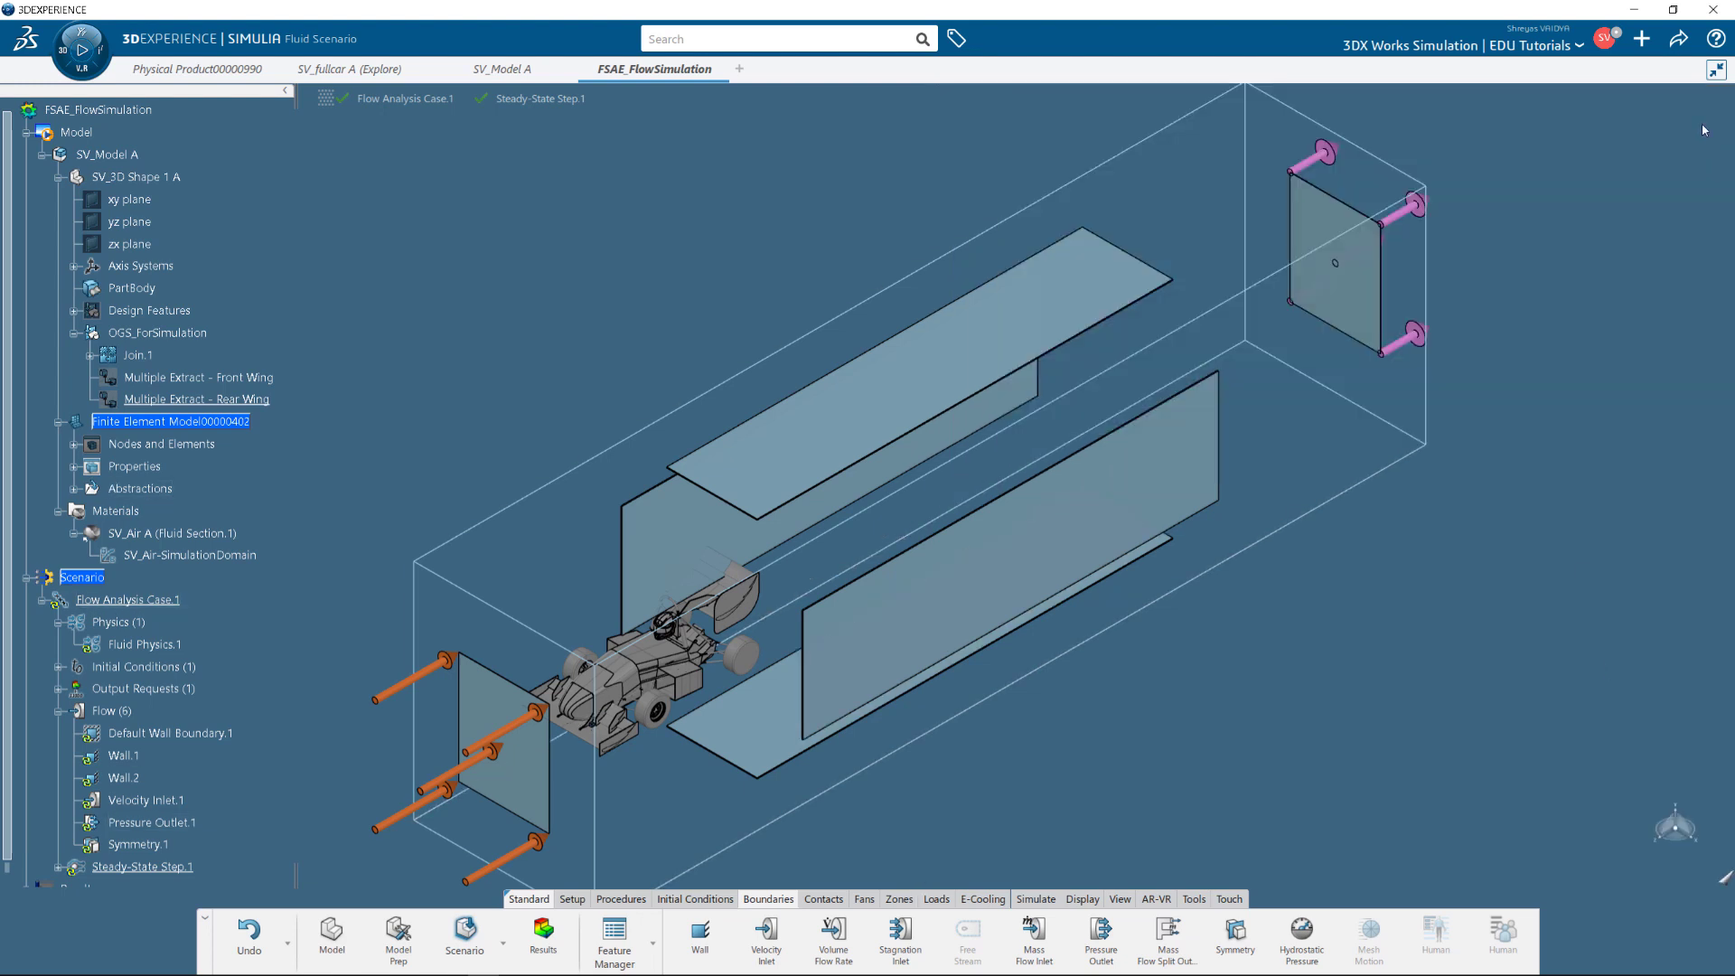
Rename Flow Analysis Case.1 to Flow Analysis Case - 60 mph.
{"action": "right_click", "coordinate": [136, 600]}
{"action": "left_click", "coordinate": [189, 691]}
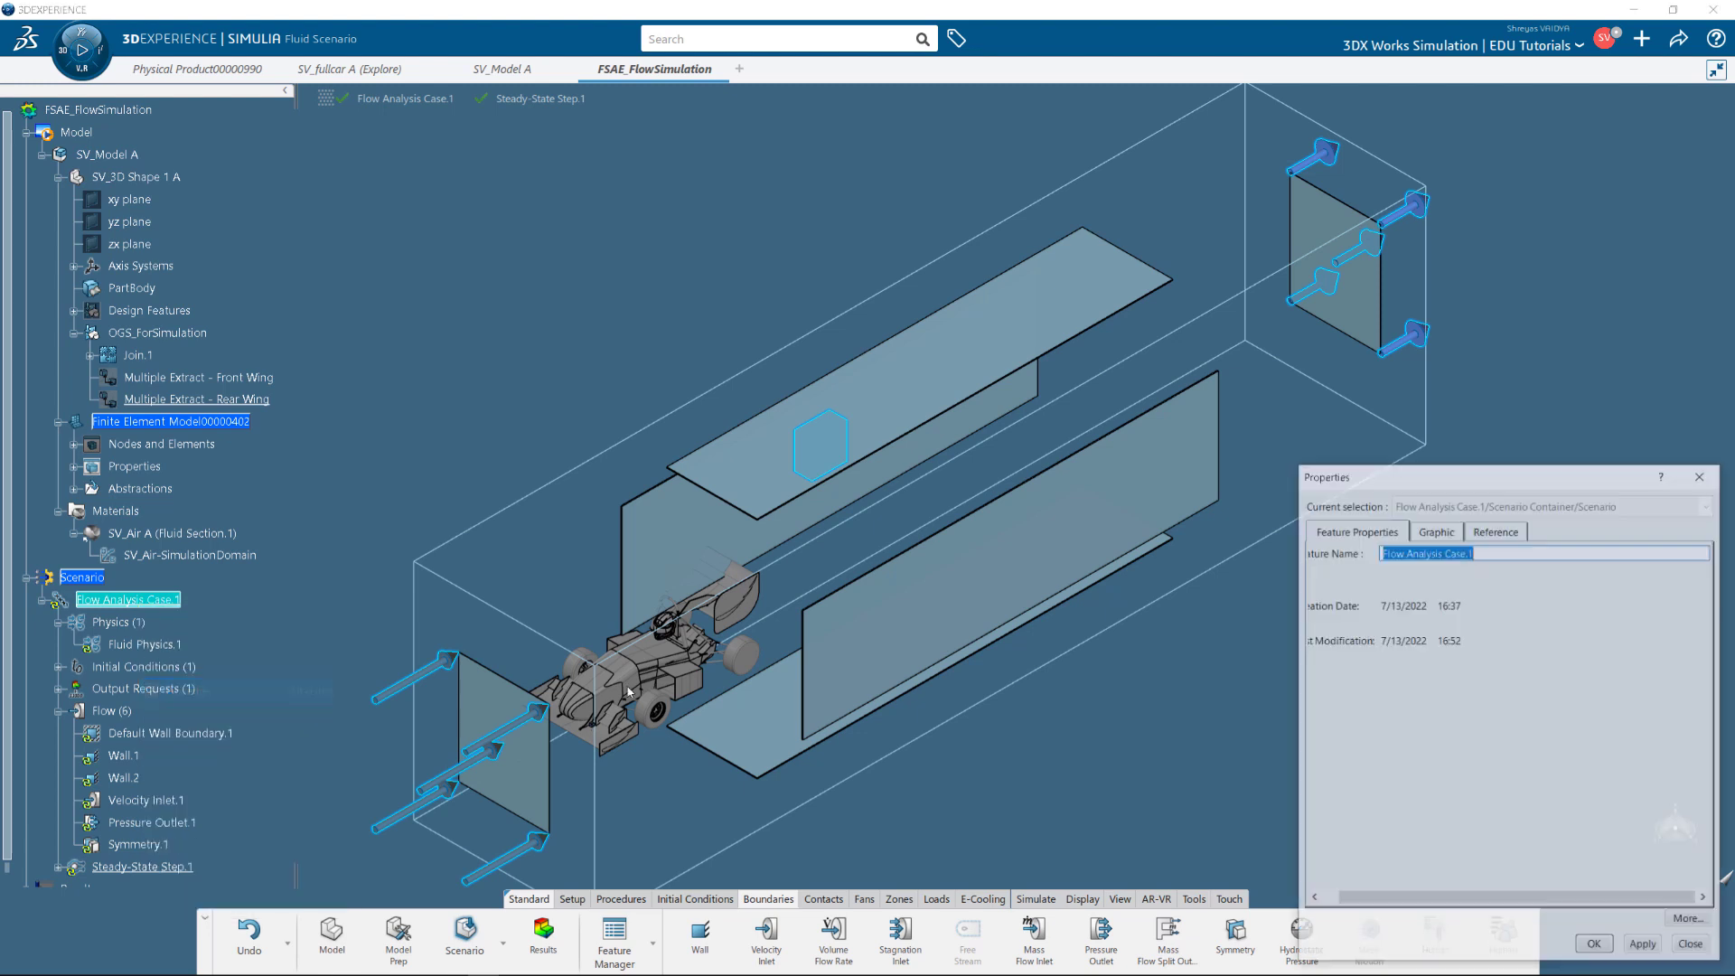
{"action": "left_click", "coordinate": [1499, 551]}
{"action": "key", "text": "BackSpace"}
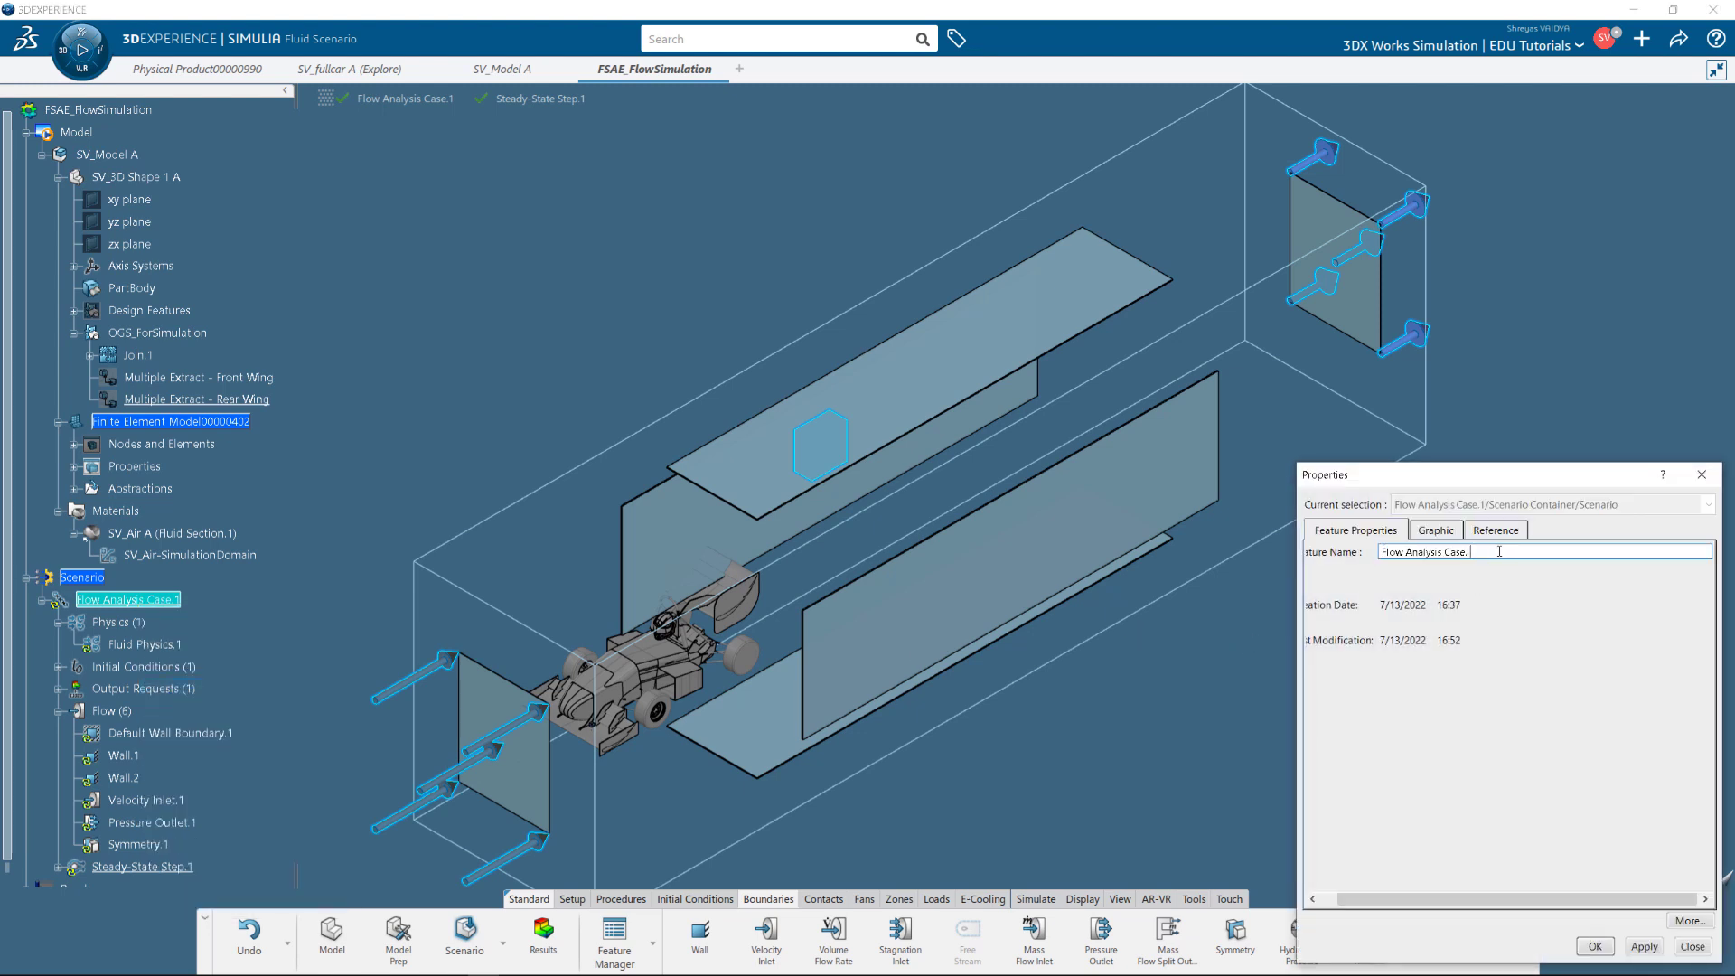
{"action": "type", "text": "- 60 mph"}
{"action": "left_click", "coordinate": [1607, 949]}
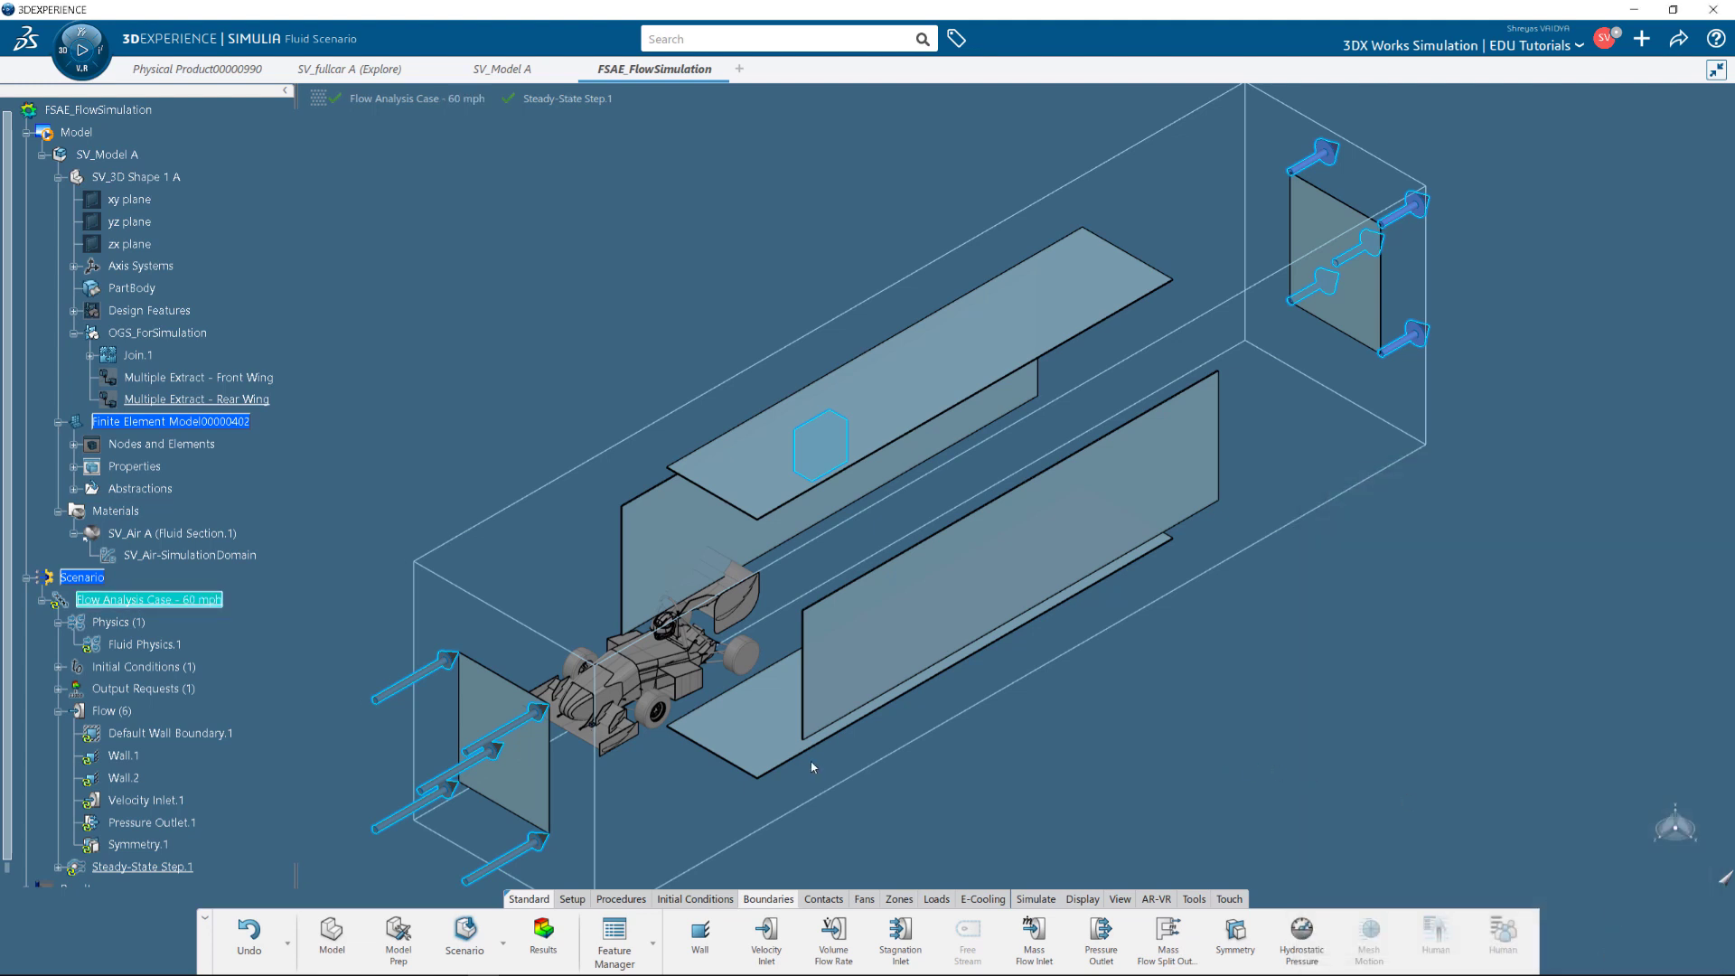
Set Output.1 to write output every 10 increments.
{"action": "left_click", "coordinate": [58, 688]}
{"action": "scroll", "coordinate": [98, 660], "scroll_direction": "down", "scroll_amount": 2}
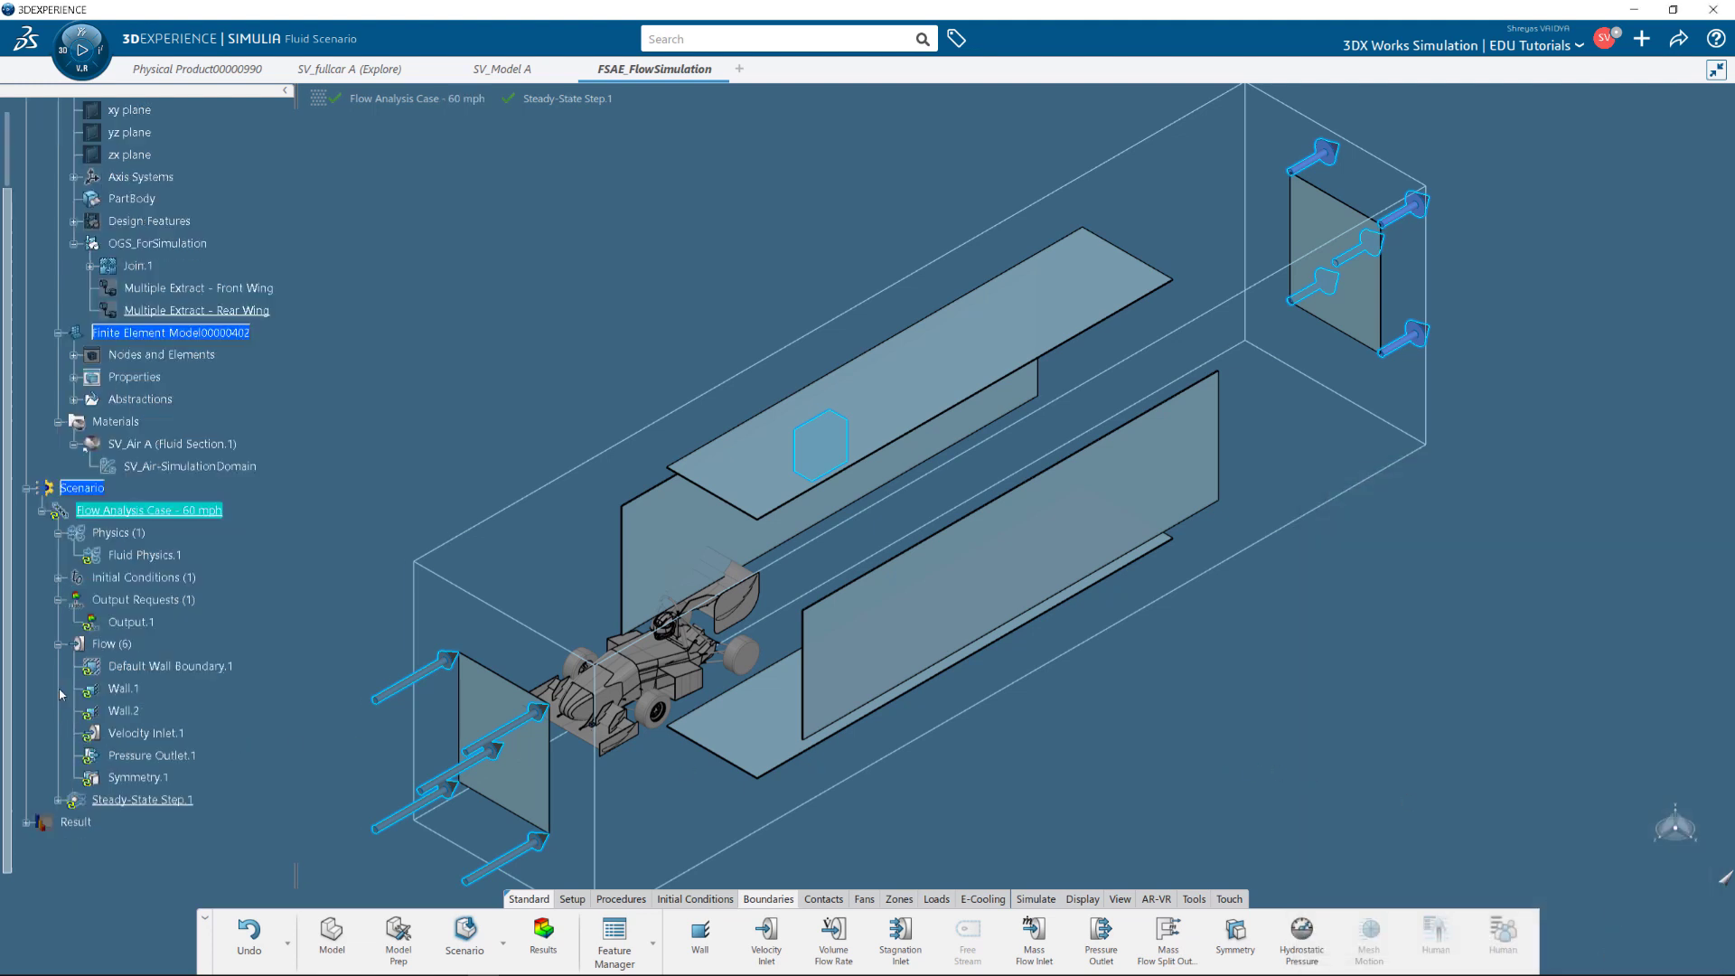
{"action": "double_click", "coordinate": [134, 623]}
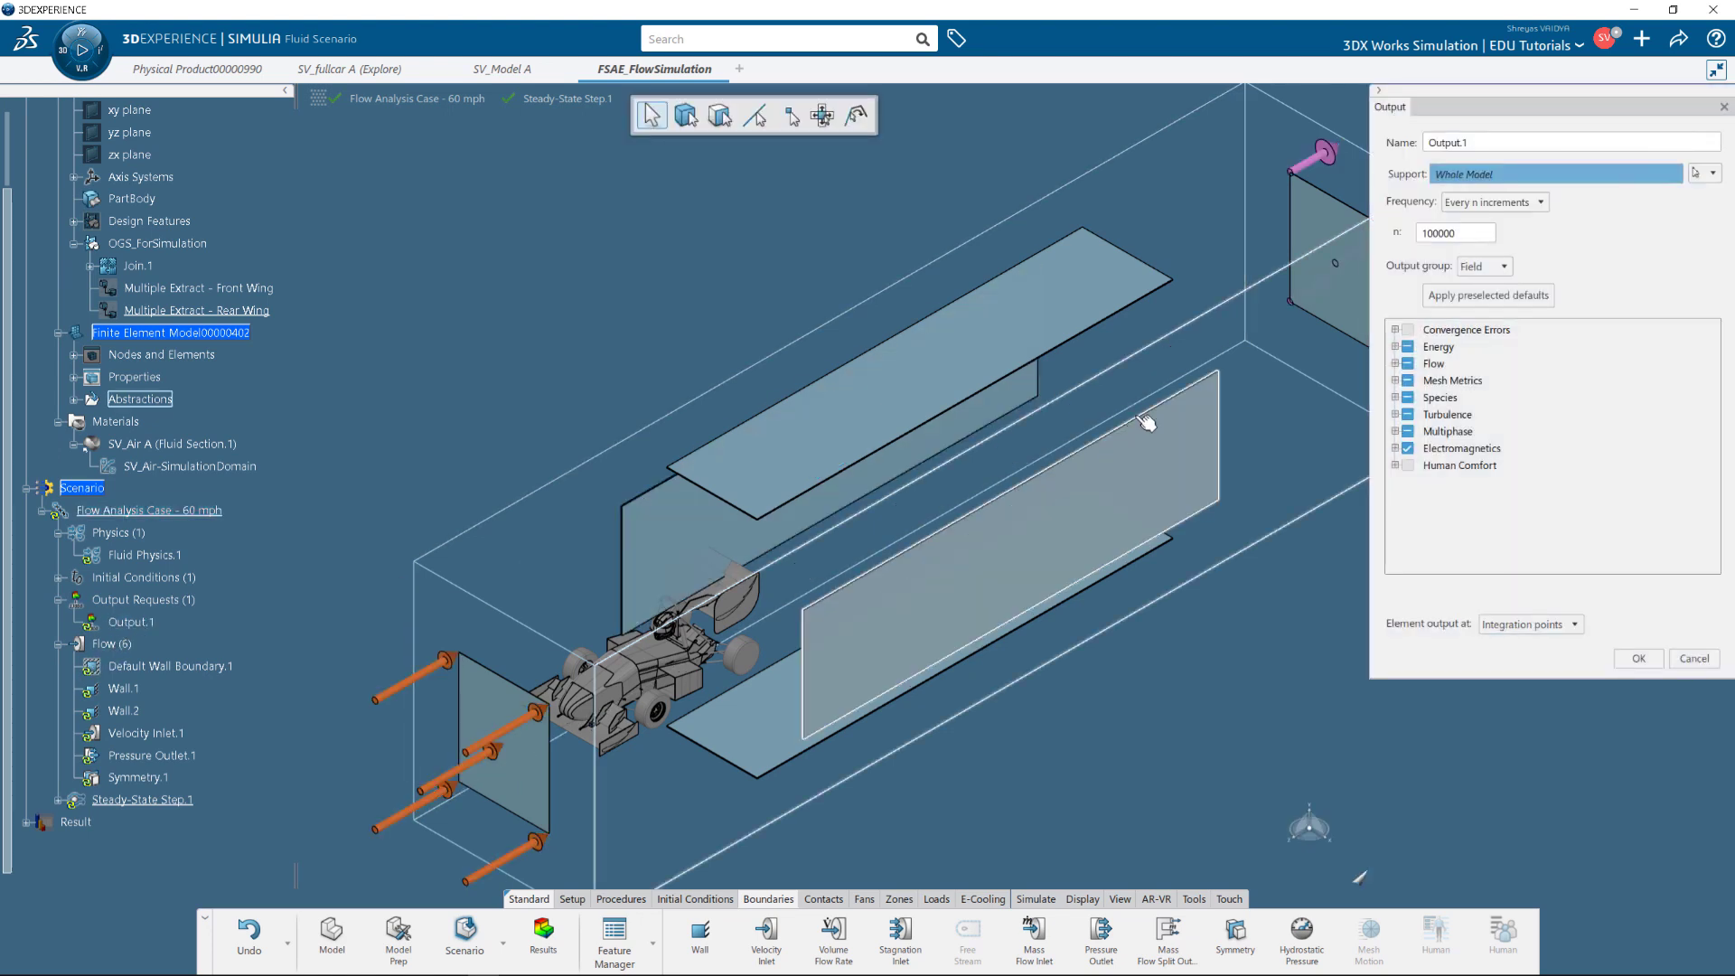
{"action": "double_click", "coordinate": [1445, 233]}
{"action": "type", "text": "10"}
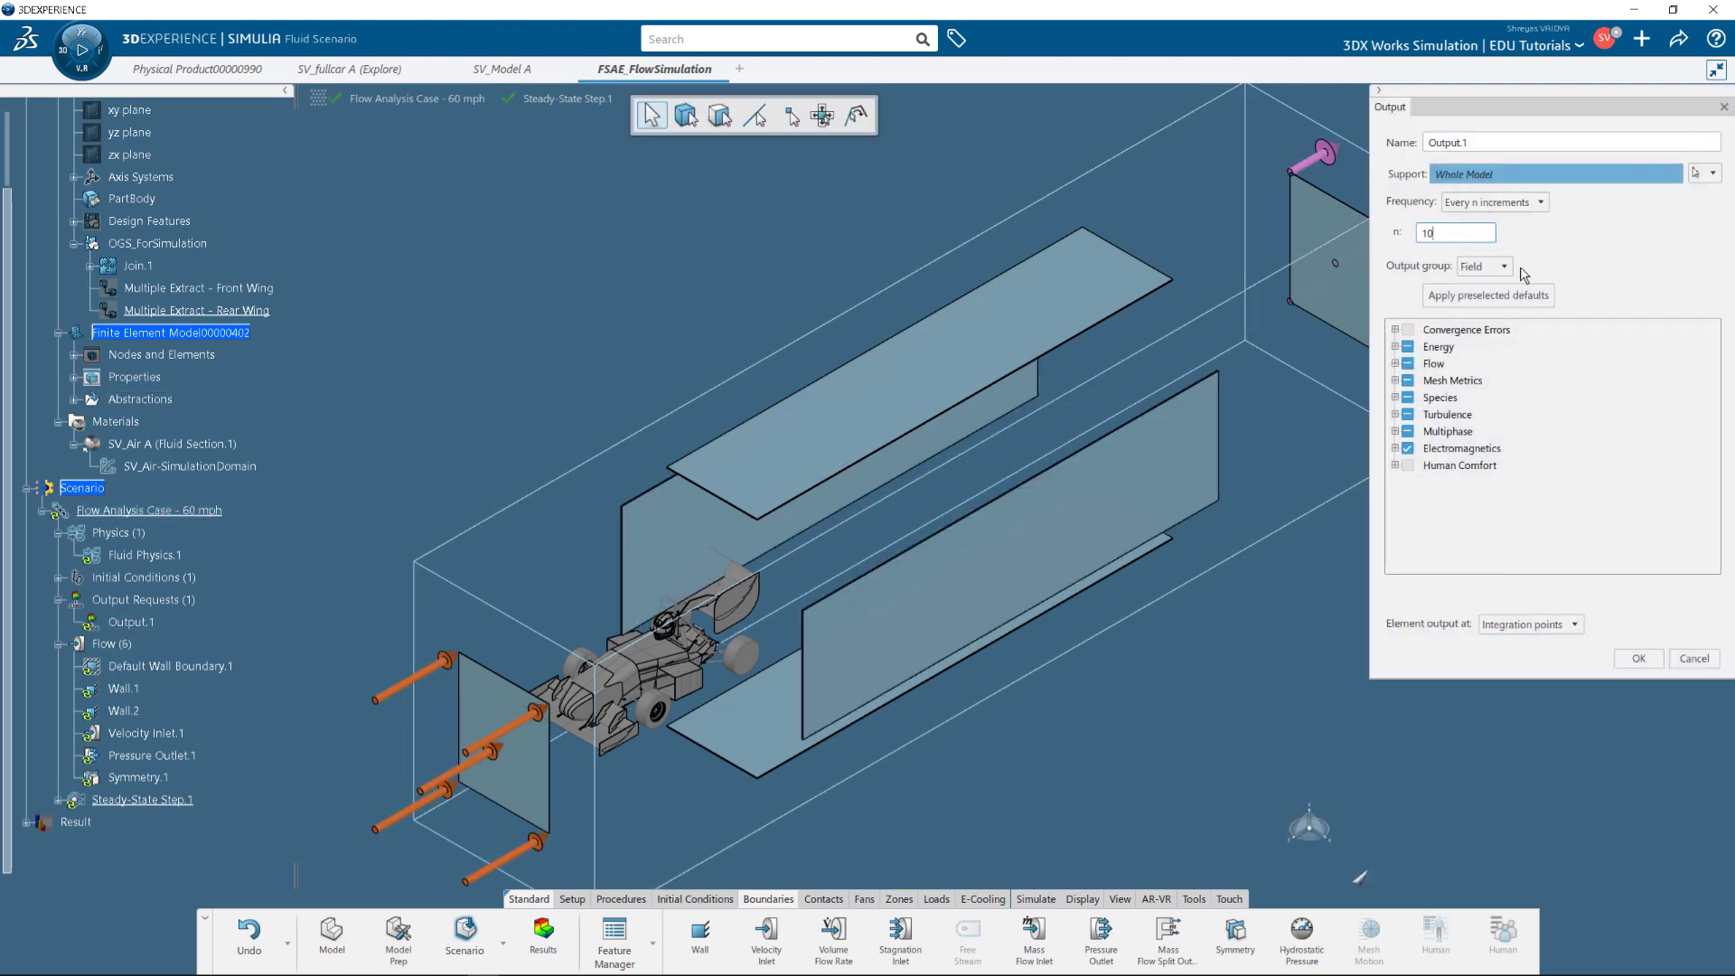
Turn off Energy, Species, Turbulence, Multiphase and Electromagnetics outputs, keeping Flow and Mesh Metrics.
{"action": "left_click", "coordinate": [1407, 348]}
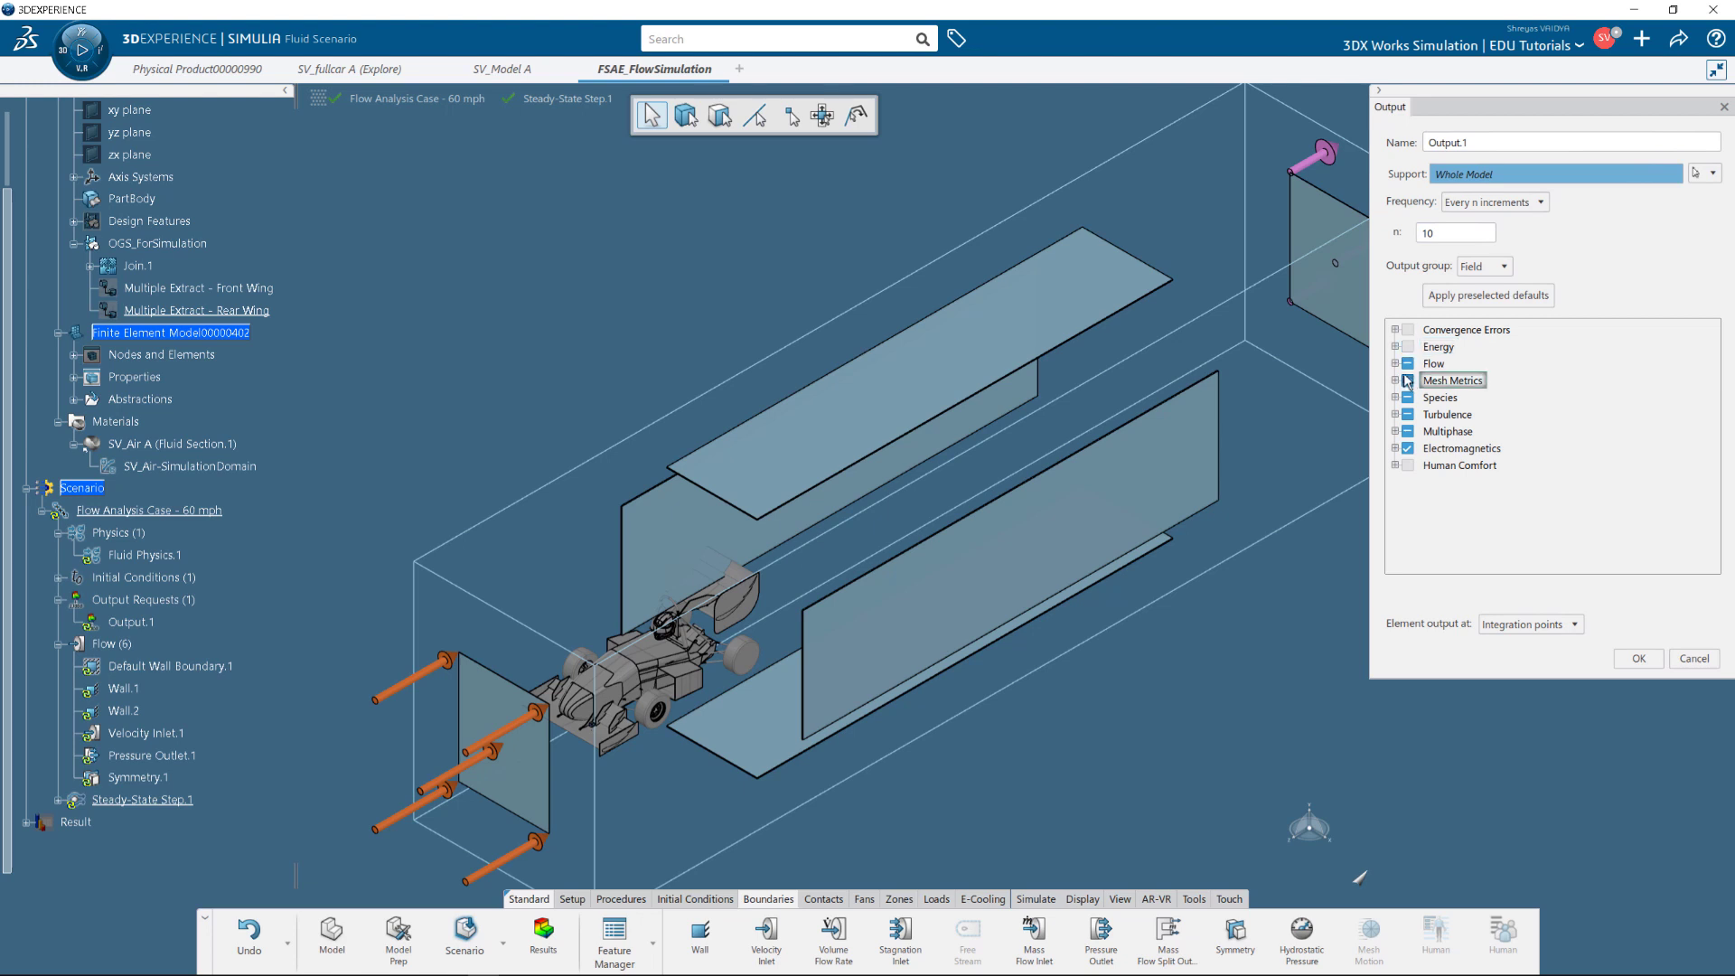
{"action": "left_click", "coordinate": [1406, 398]}
{"action": "left_click", "coordinate": [1408, 416]}
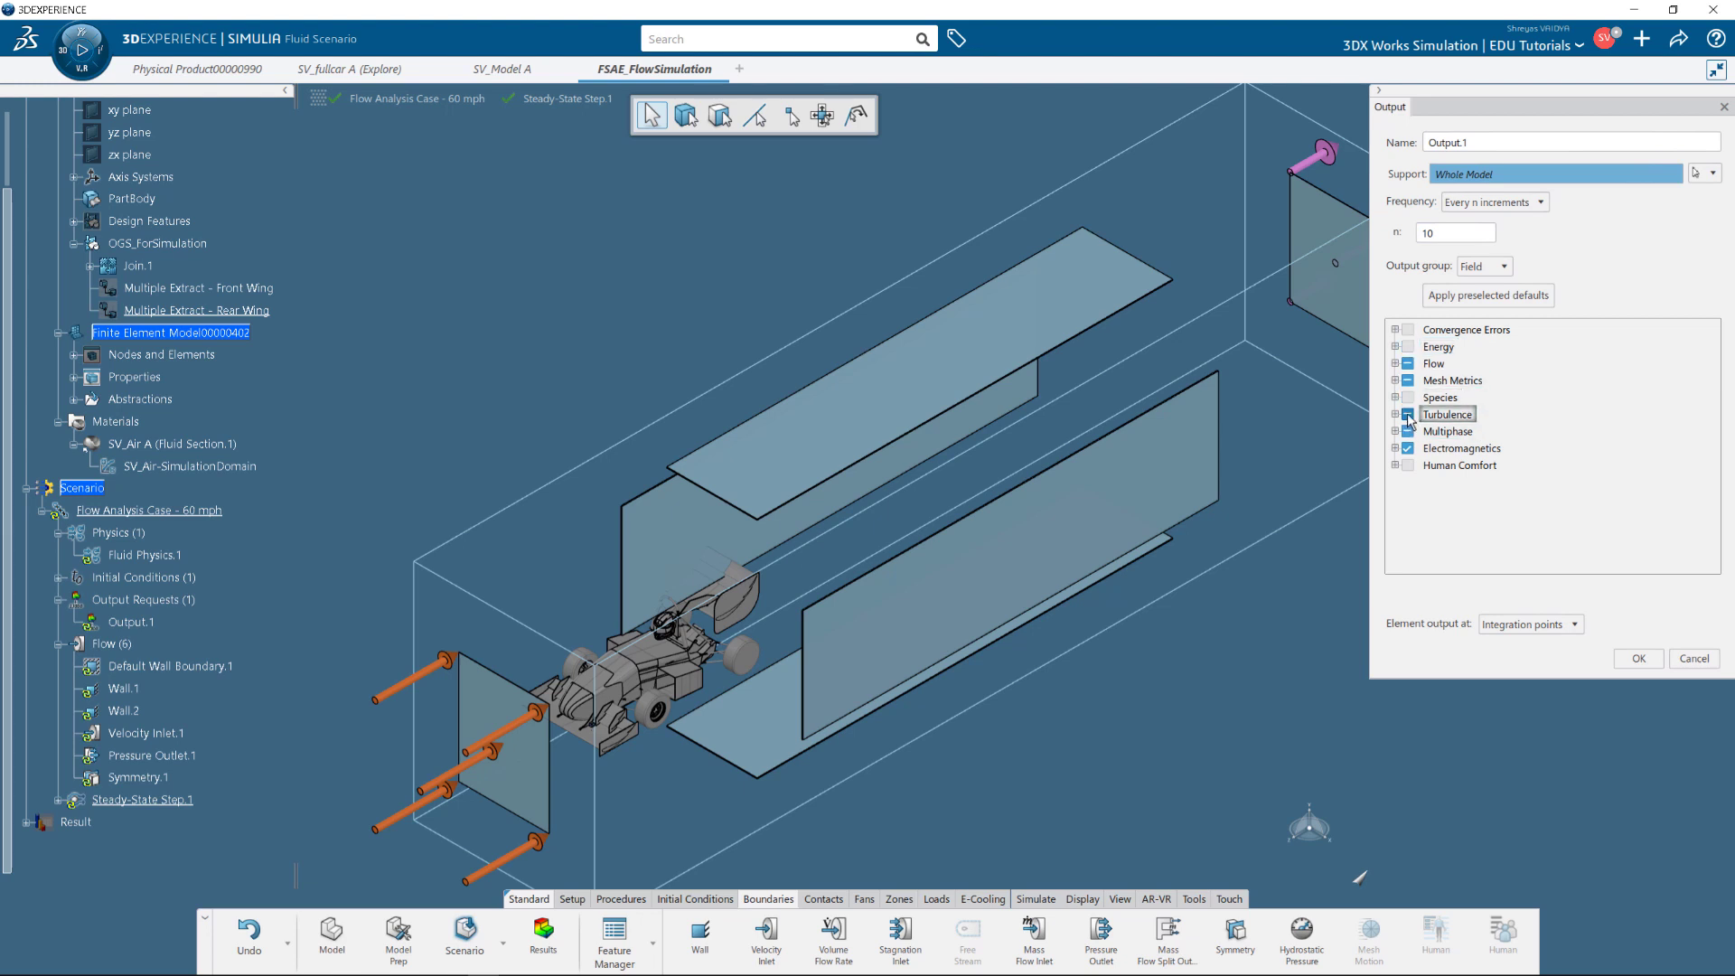
{"action": "left_click", "coordinate": [1408, 433]}
{"action": "left_click", "coordinate": [1407, 449]}
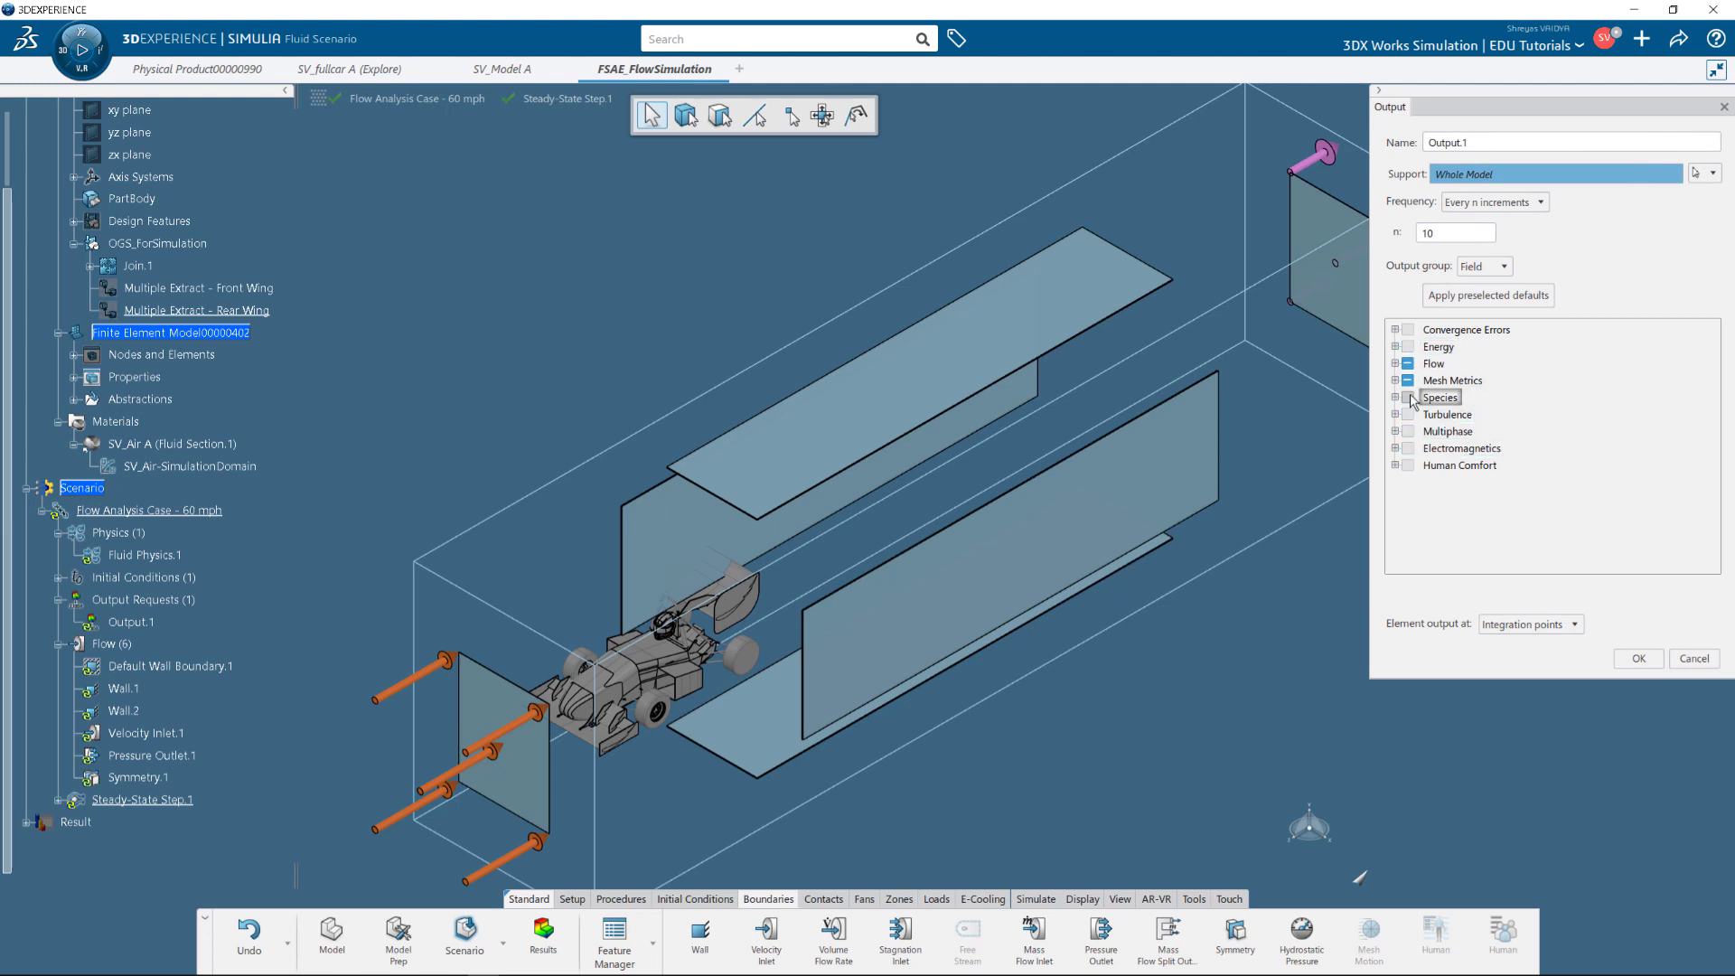
{"action": "left_click", "coordinate": [1397, 365]}
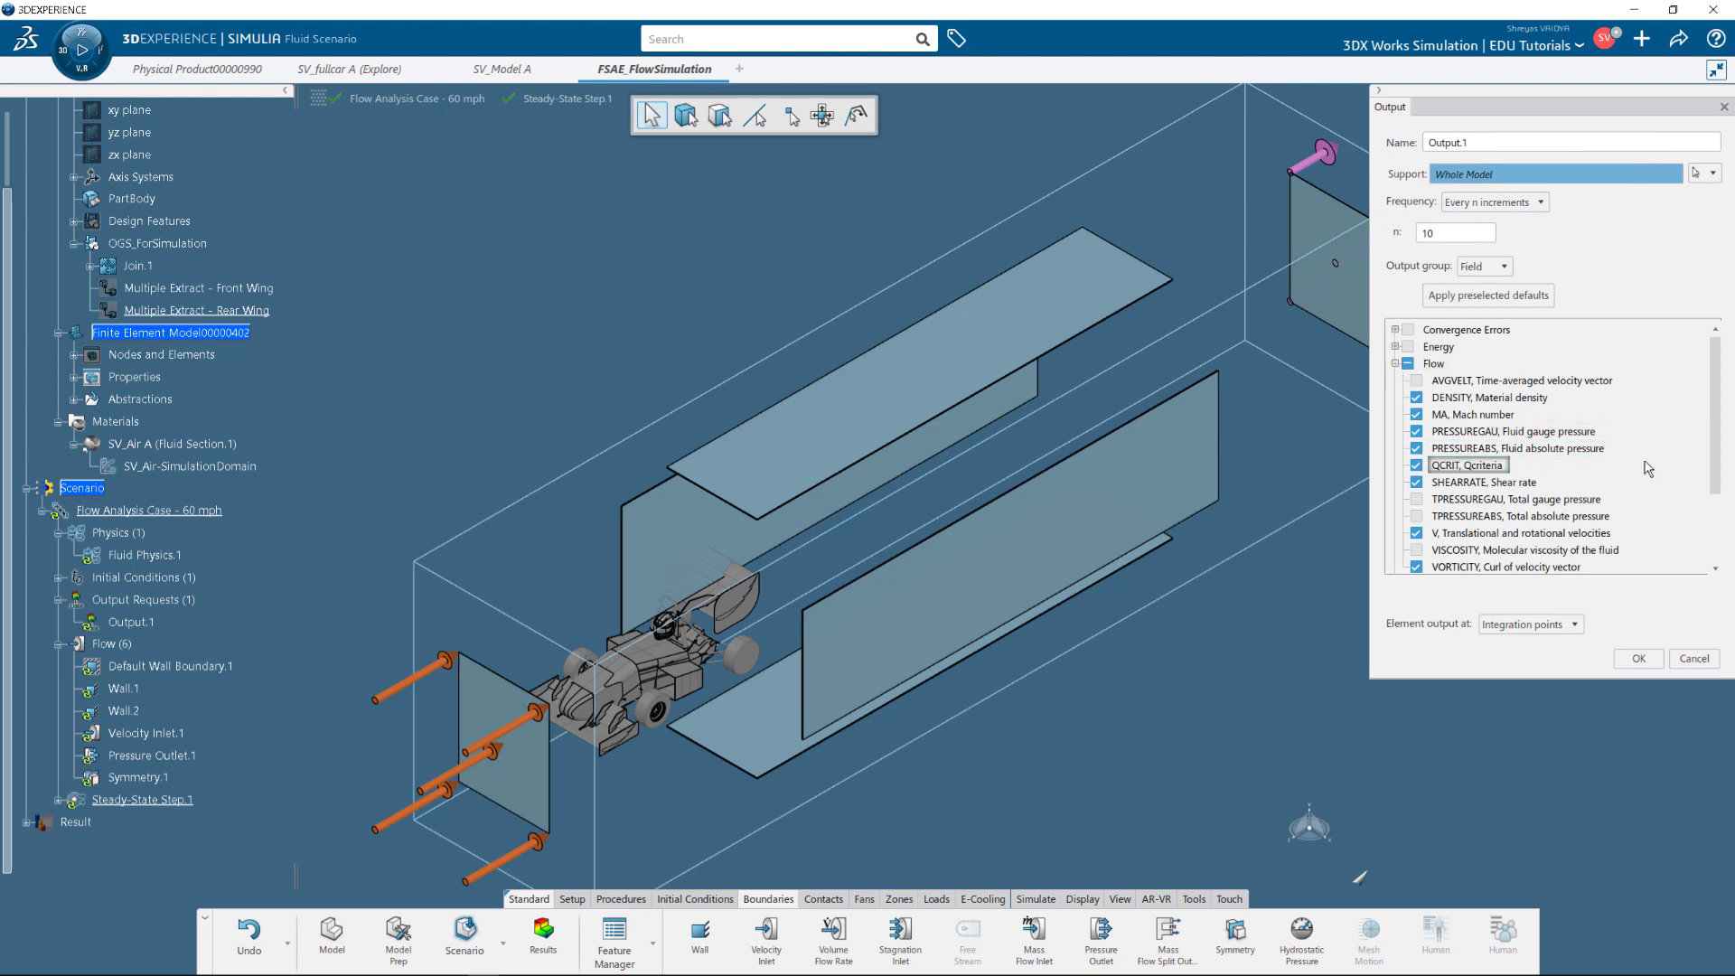
{"action": "left_click", "coordinate": [1395, 363]}
{"action": "left_click", "coordinate": [1395, 380]}
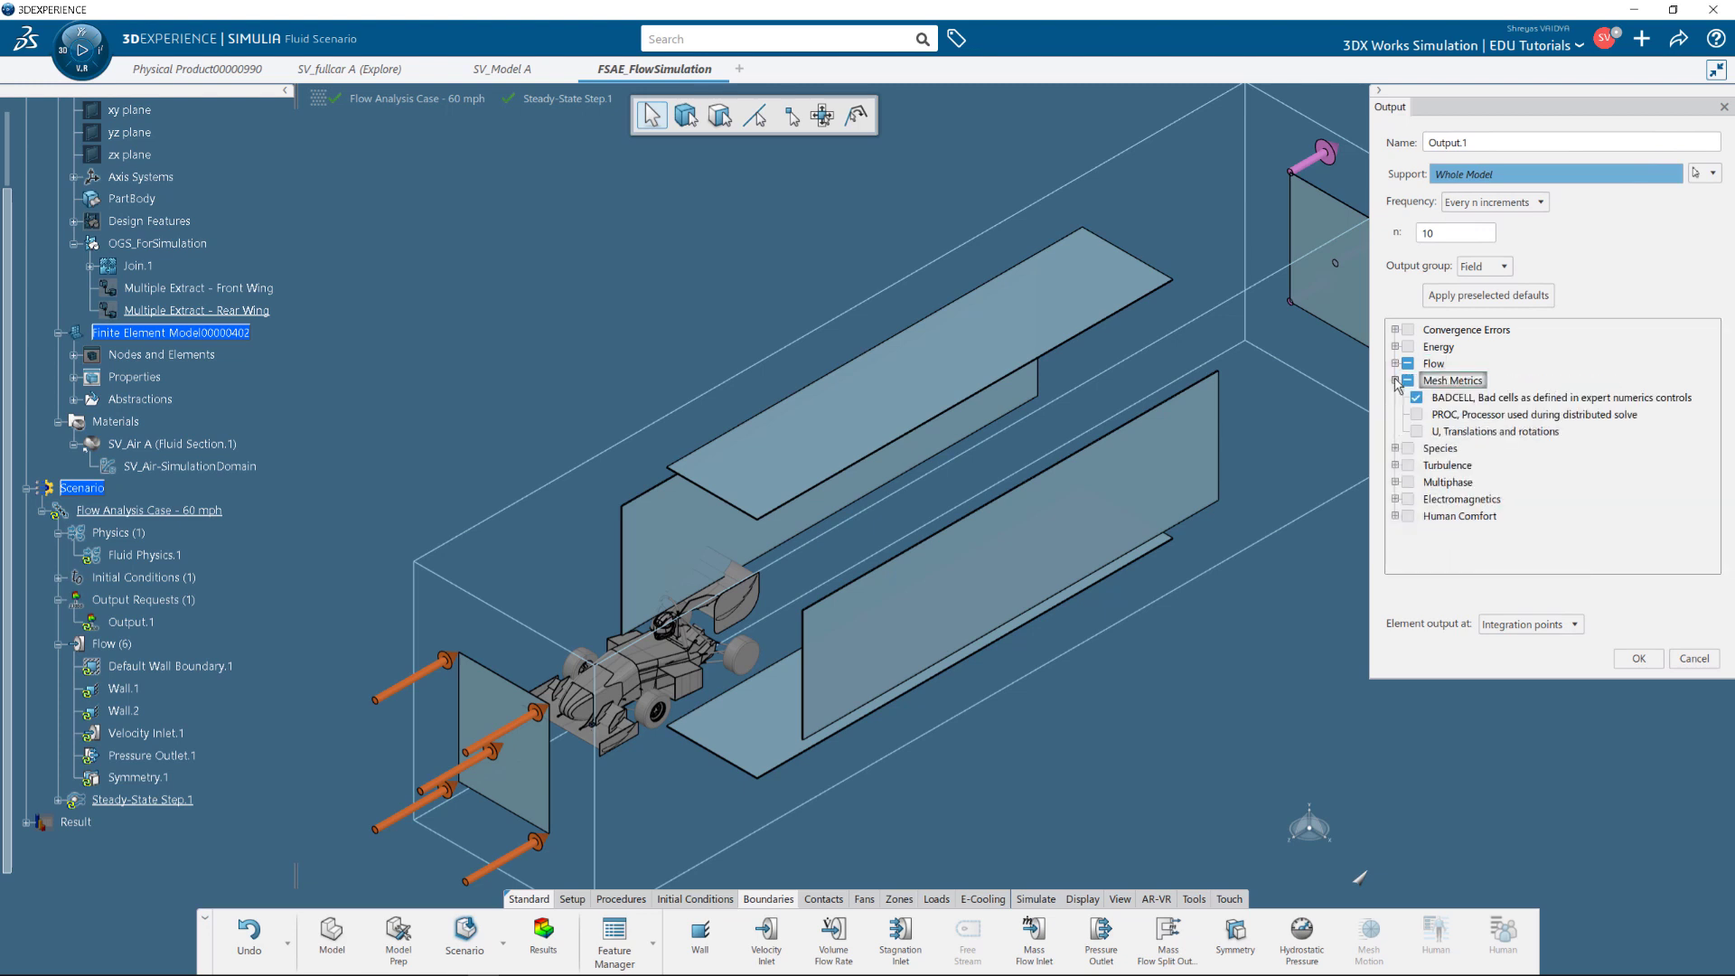
{"action": "left_click", "coordinate": [1395, 380]}
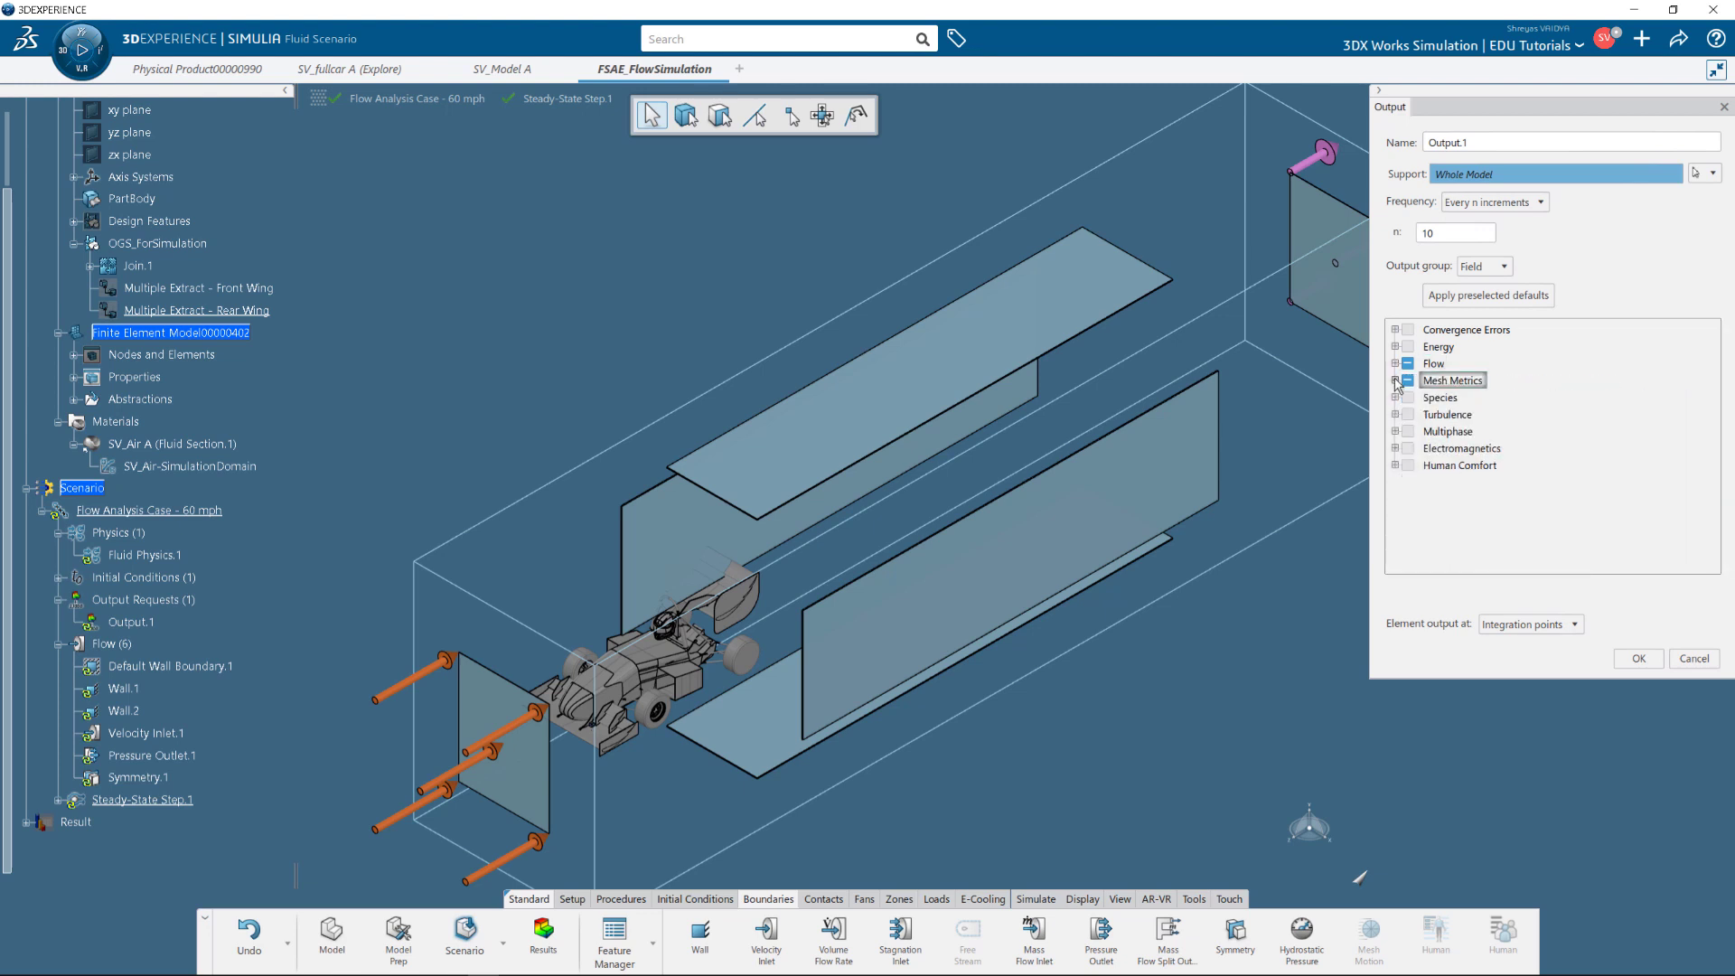
{"action": "left_click", "coordinate": [1638, 659]}
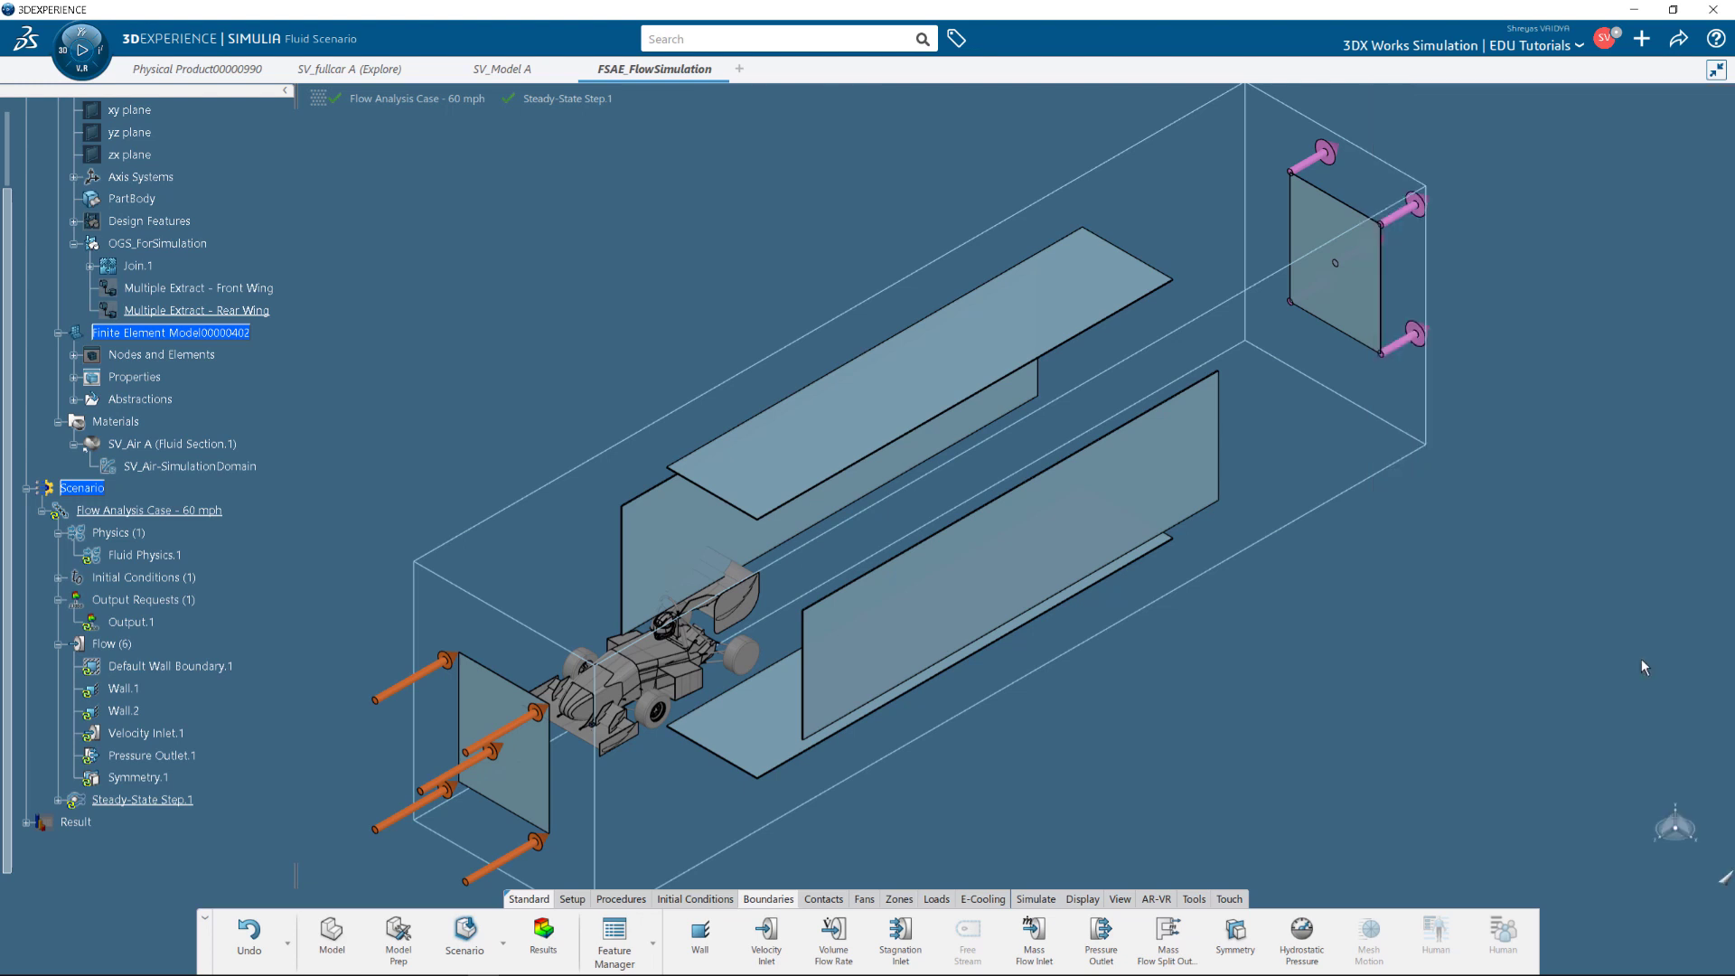
Create a new output request named Output - TotalForces_FrontWing.
{"action": "left_click", "coordinate": [1045, 900]}
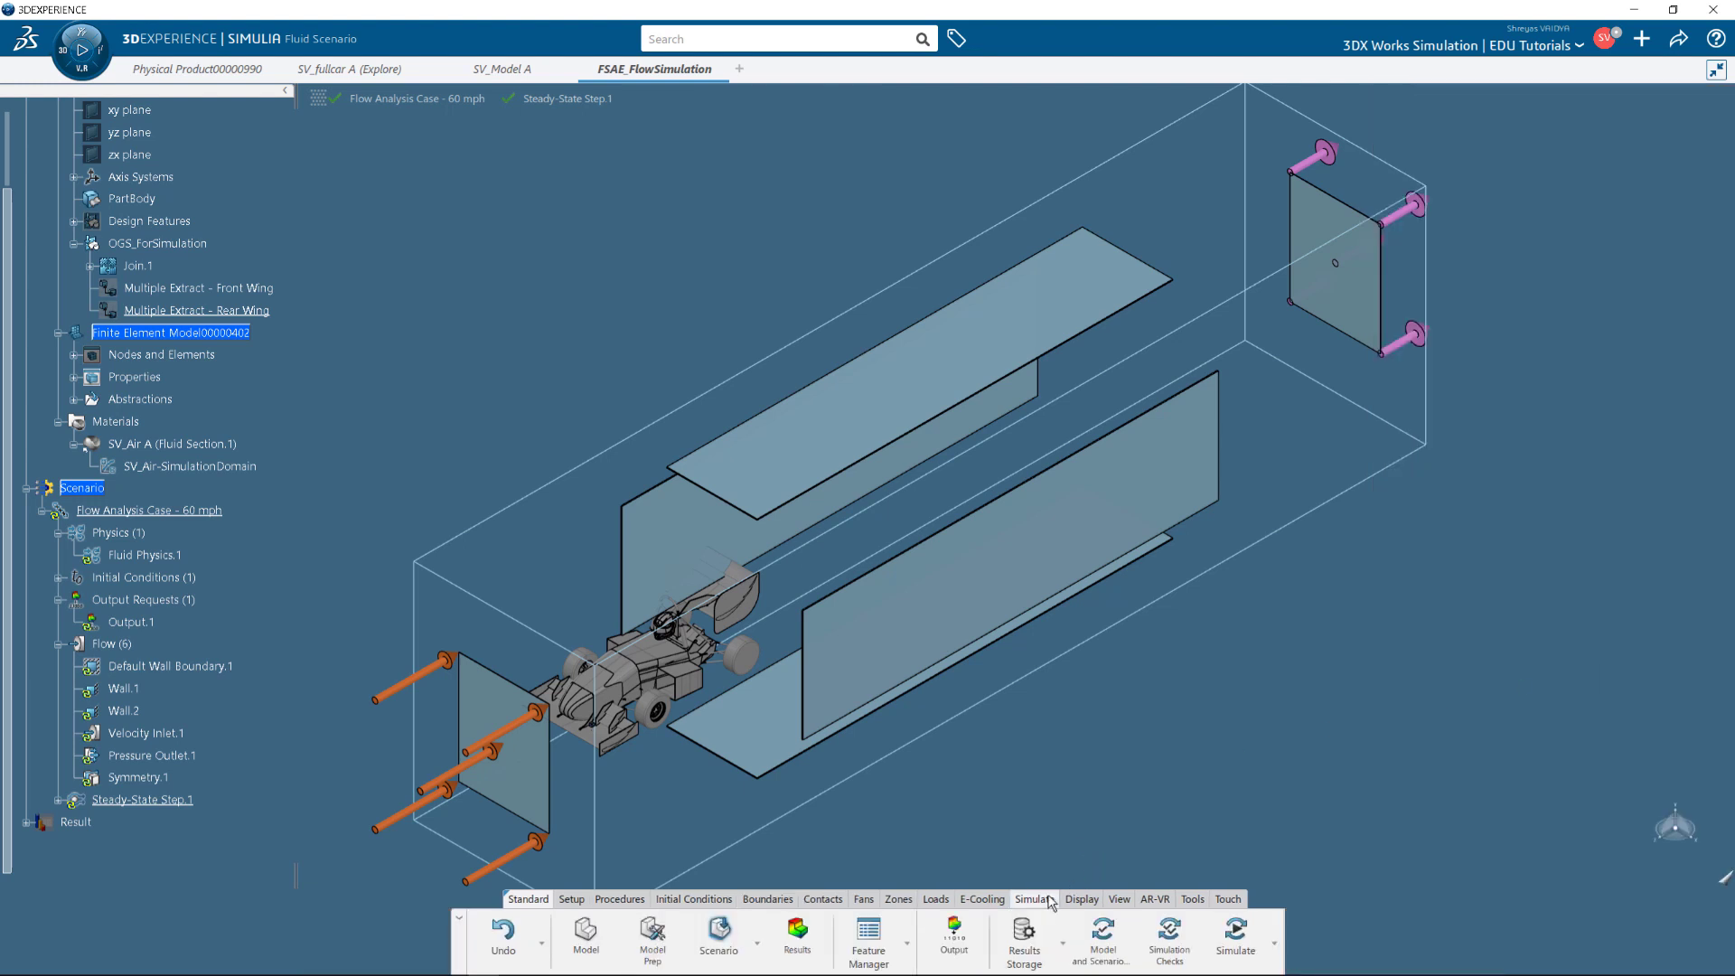
{"action": "left_click", "coordinate": [954, 940]}
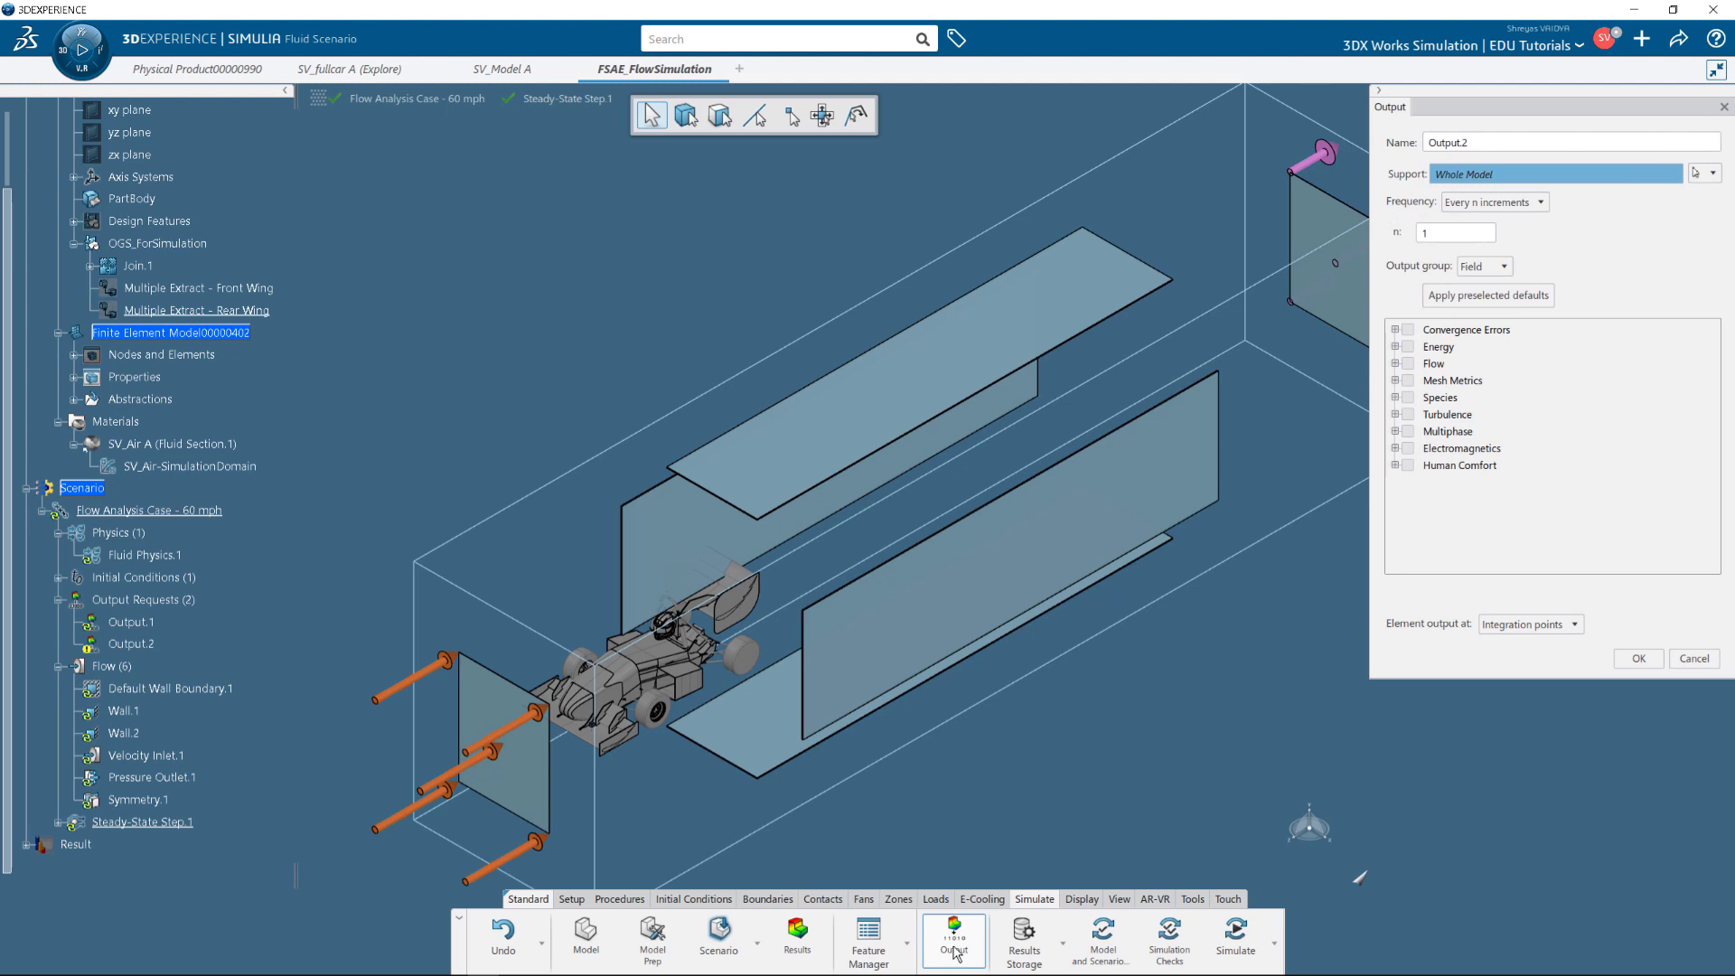
{"action": "left_click", "coordinate": [1517, 142]}
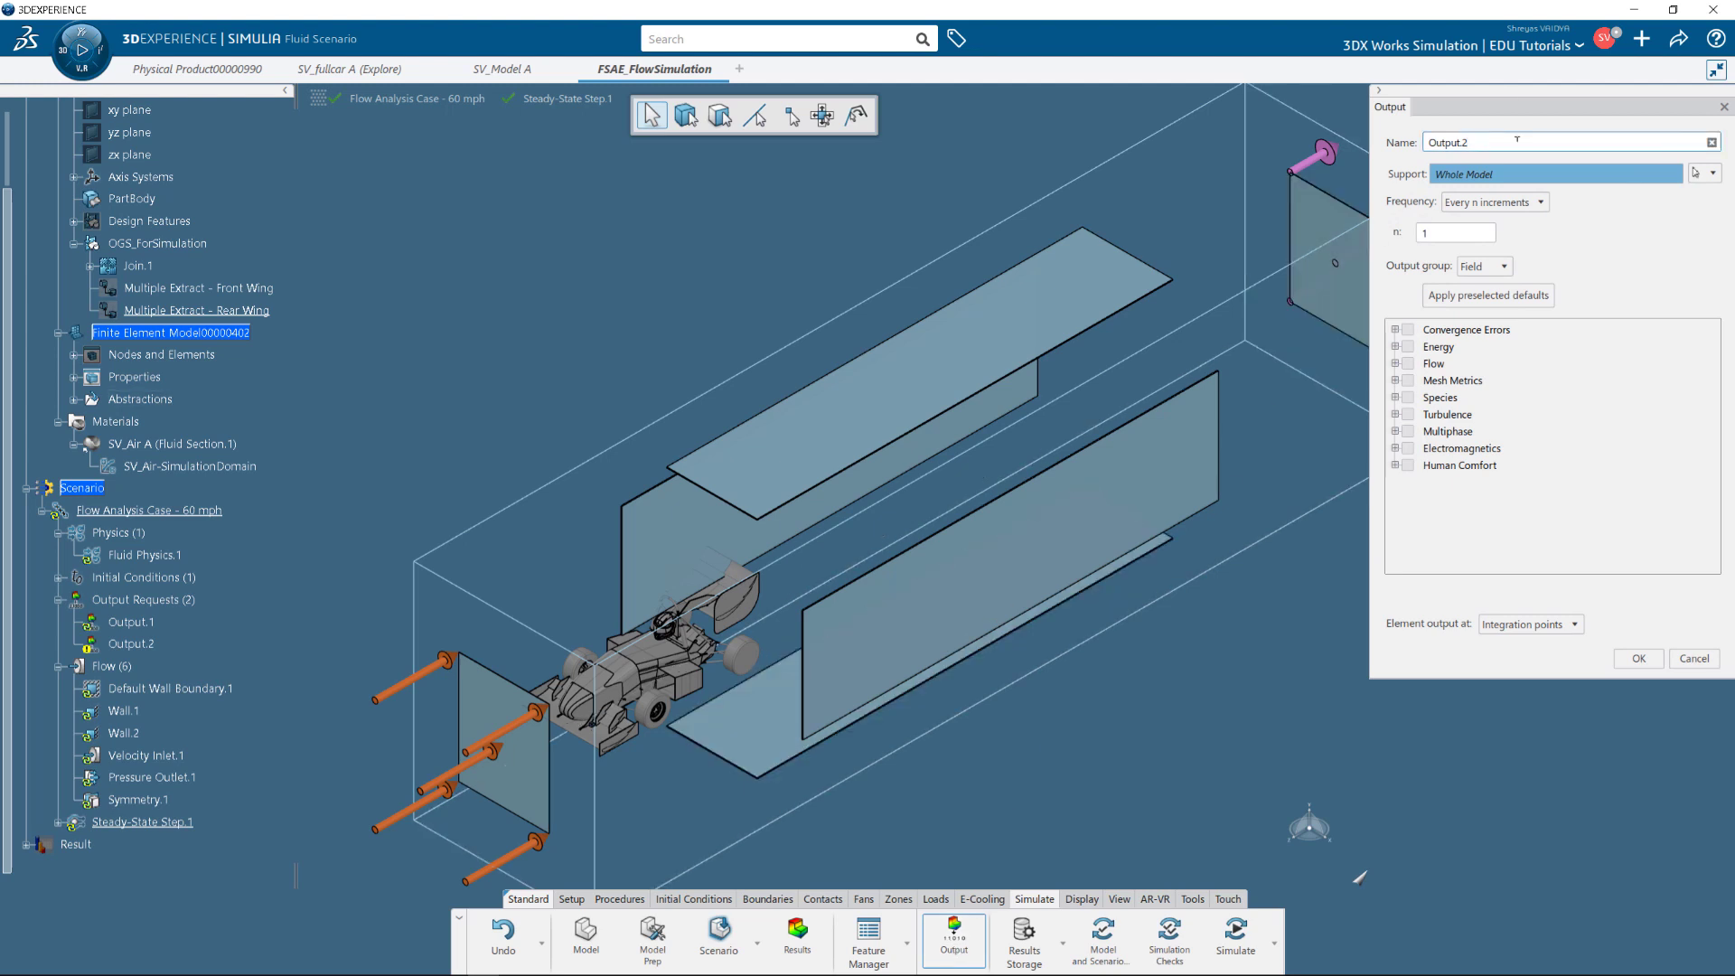
{"action": "key", "text": "BackSpace"}
{"action": "key", "text": "BackSpace"}
{"action": "type", "text": "- TotalForces_FrontWing"}
Set the output's support to the Surface Selection - Front Wing surfaces.
{"action": "left_click", "coordinate": [74, 399]}
{"action": "scroll", "coordinate": [130, 233], "scroll_direction": "up", "scroll_amount": 2}
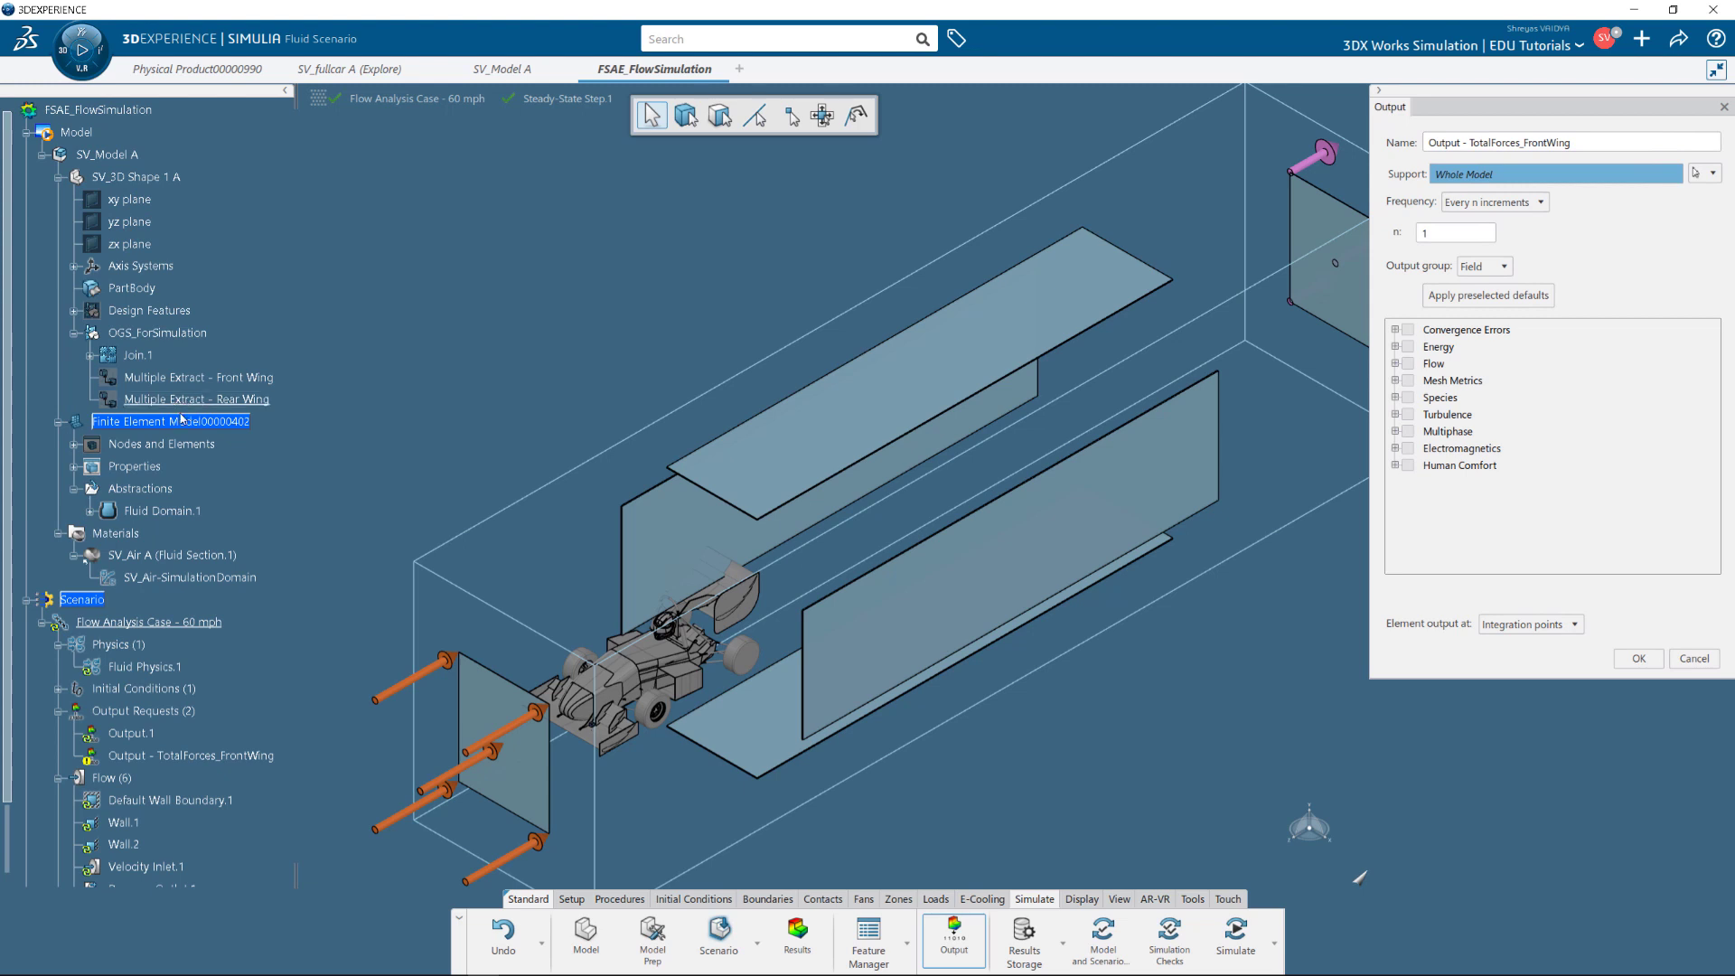
{"action": "left_click", "coordinate": [57, 538]}
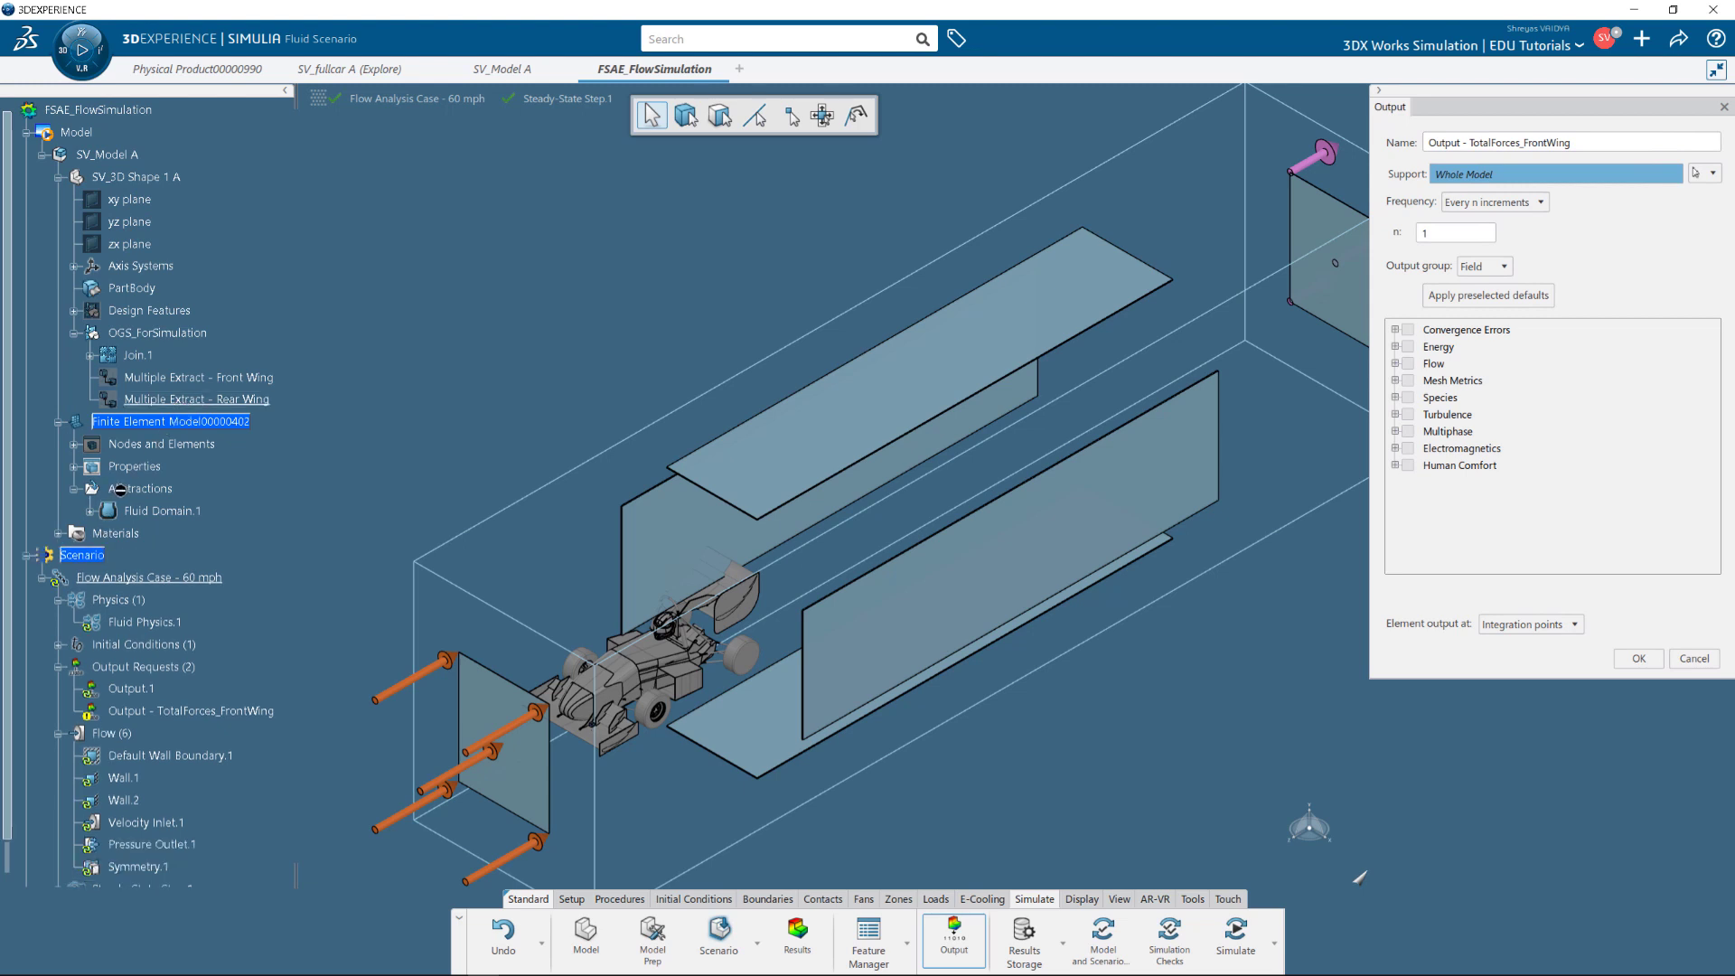
{"action": "left_click", "coordinate": [92, 512]}
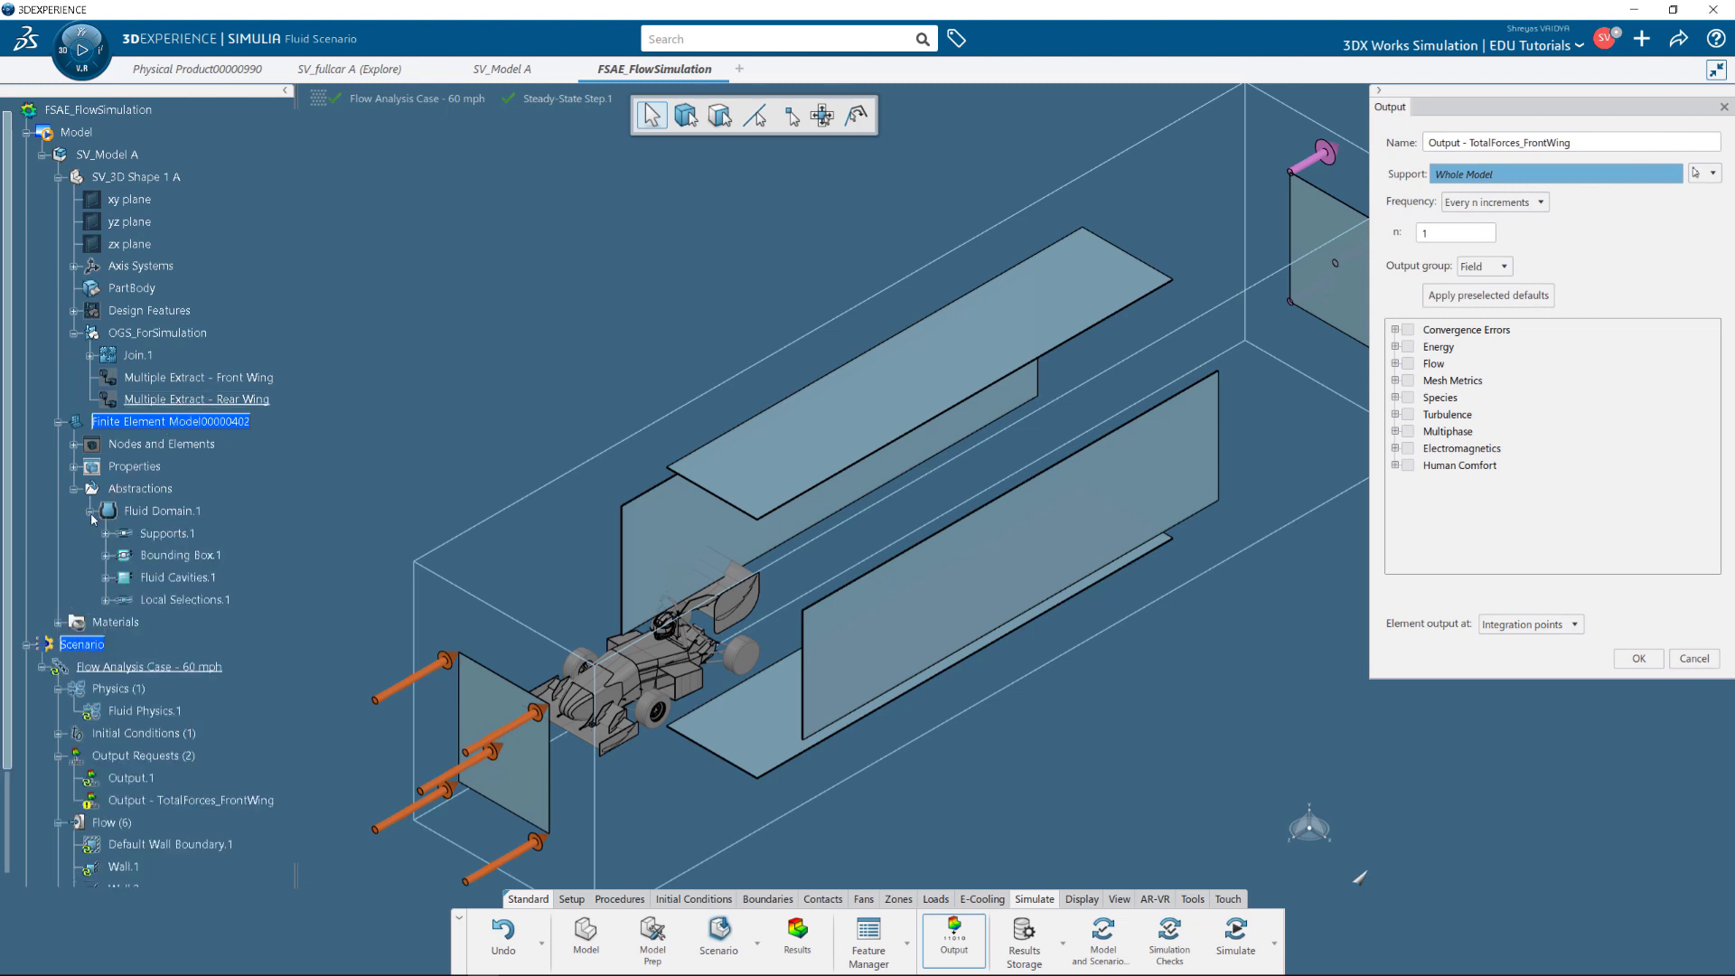
{"action": "left_click", "coordinate": [106, 601]}
{"action": "left_click", "coordinate": [197, 623]}
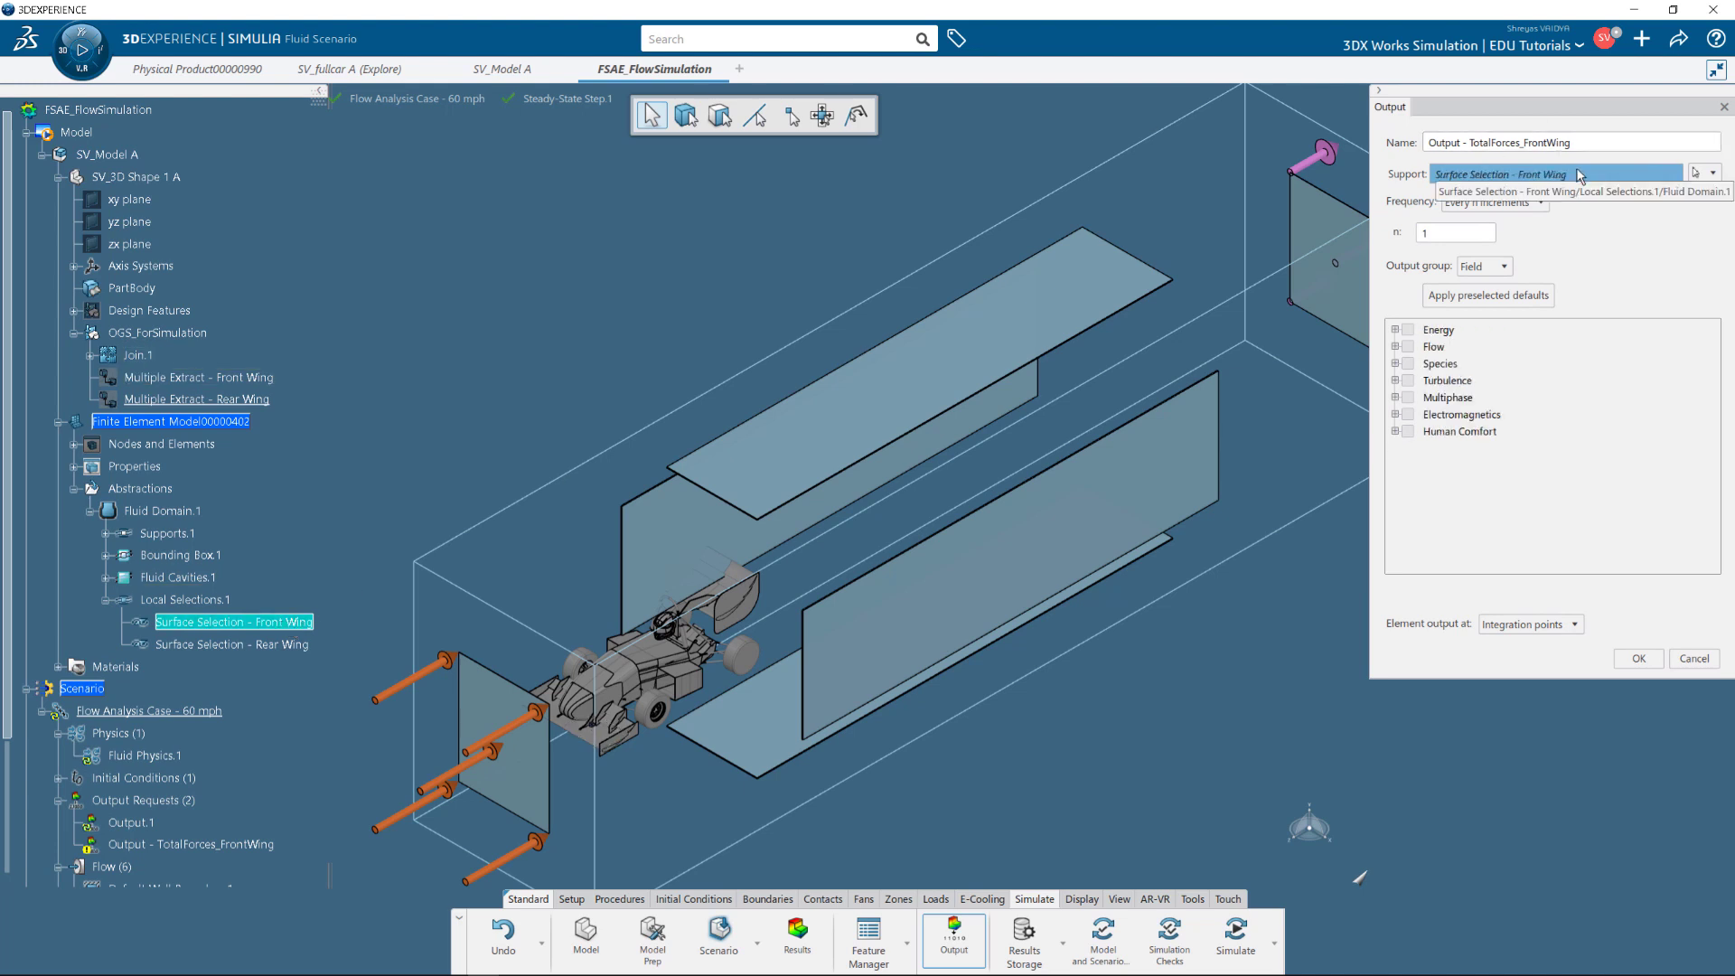
Make it a History output of the Flow FORCE variable.
{"action": "left_click", "coordinate": [1505, 267]}
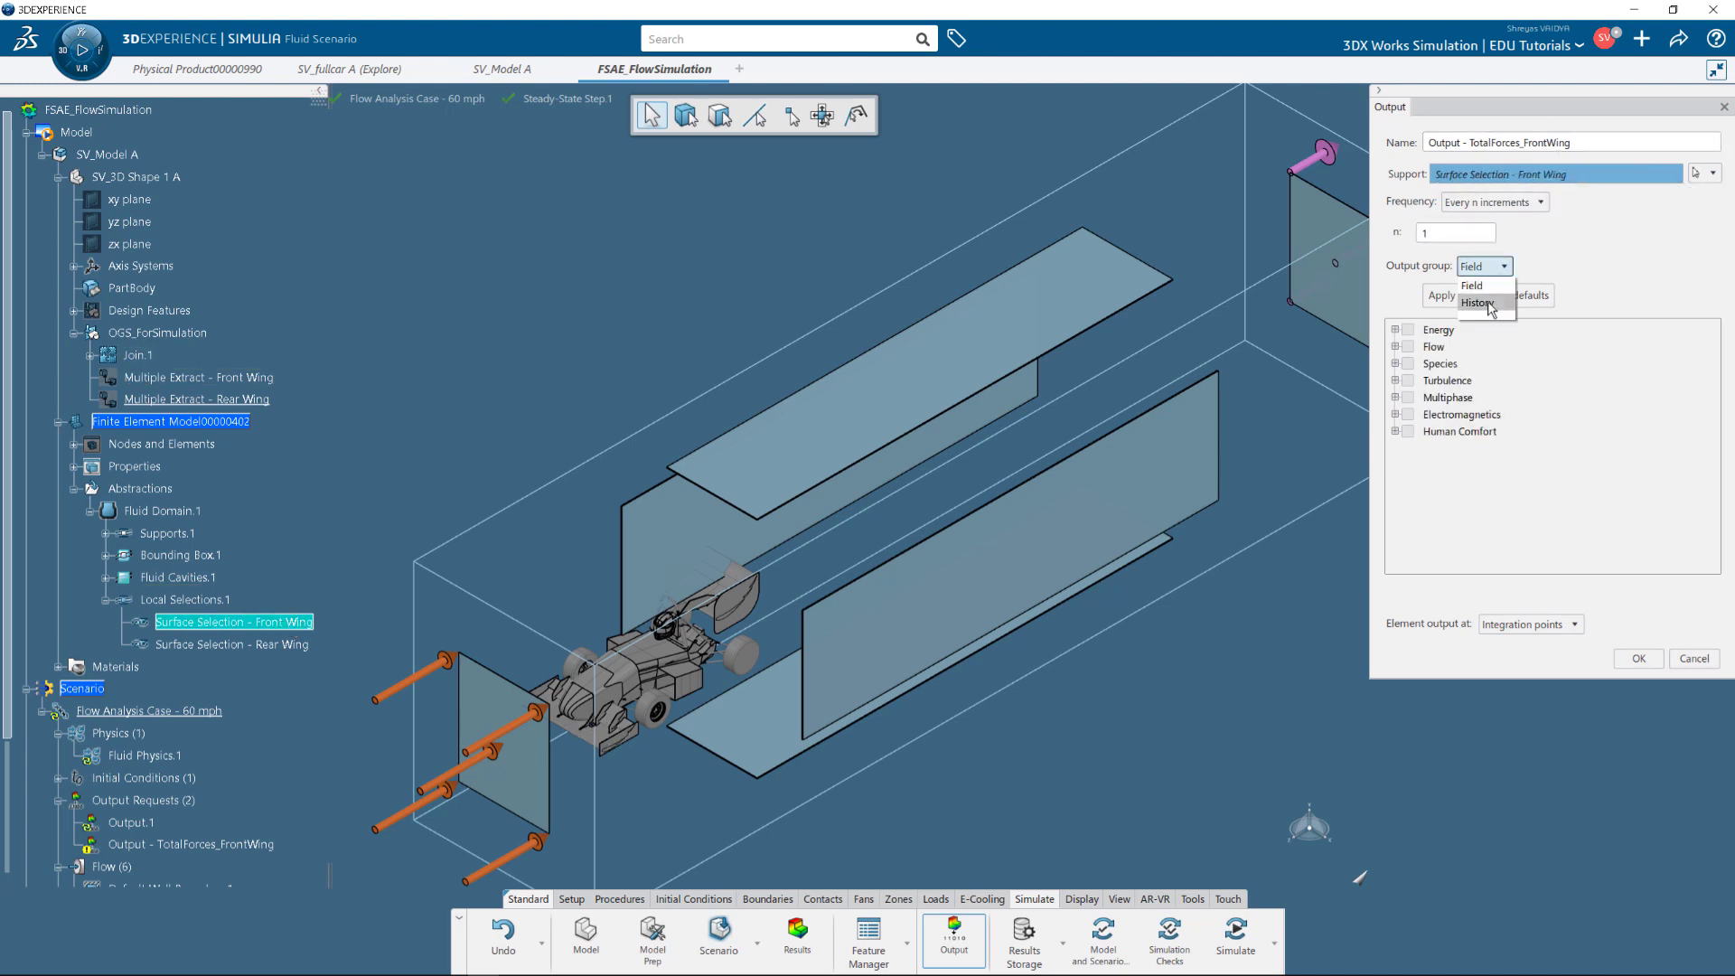
{"action": "left_click", "coordinate": [1482, 304]}
{"action": "left_click", "coordinate": [1396, 347]}
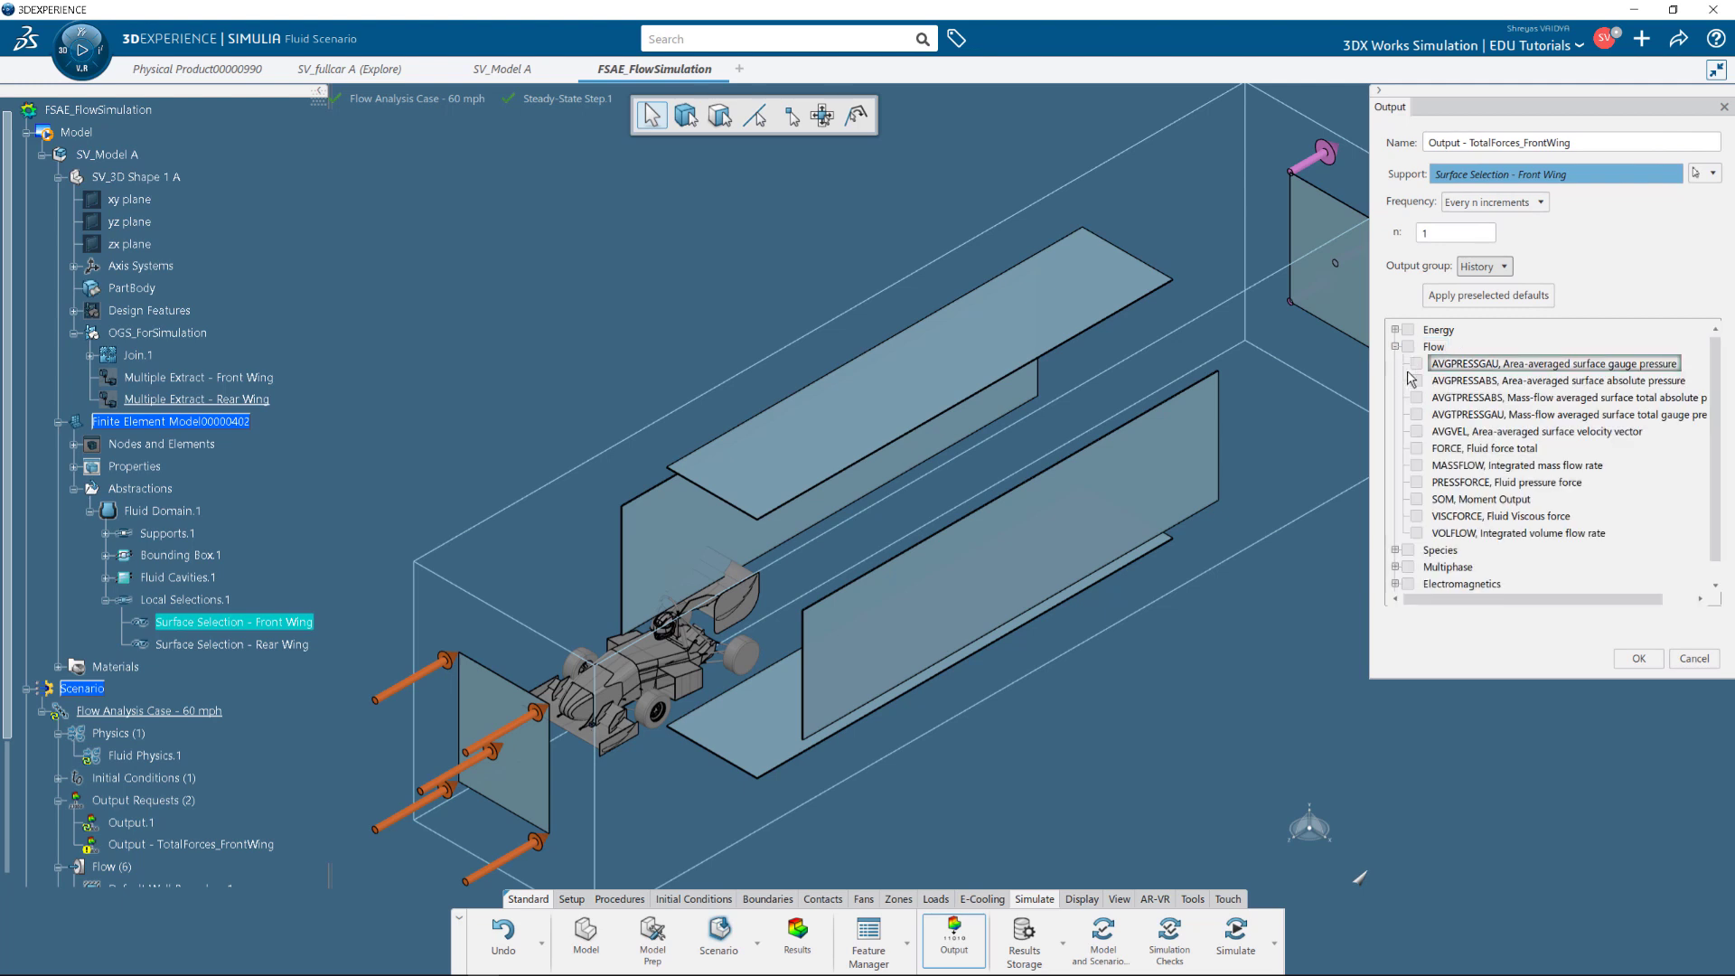
{"action": "left_click", "coordinate": [1416, 448]}
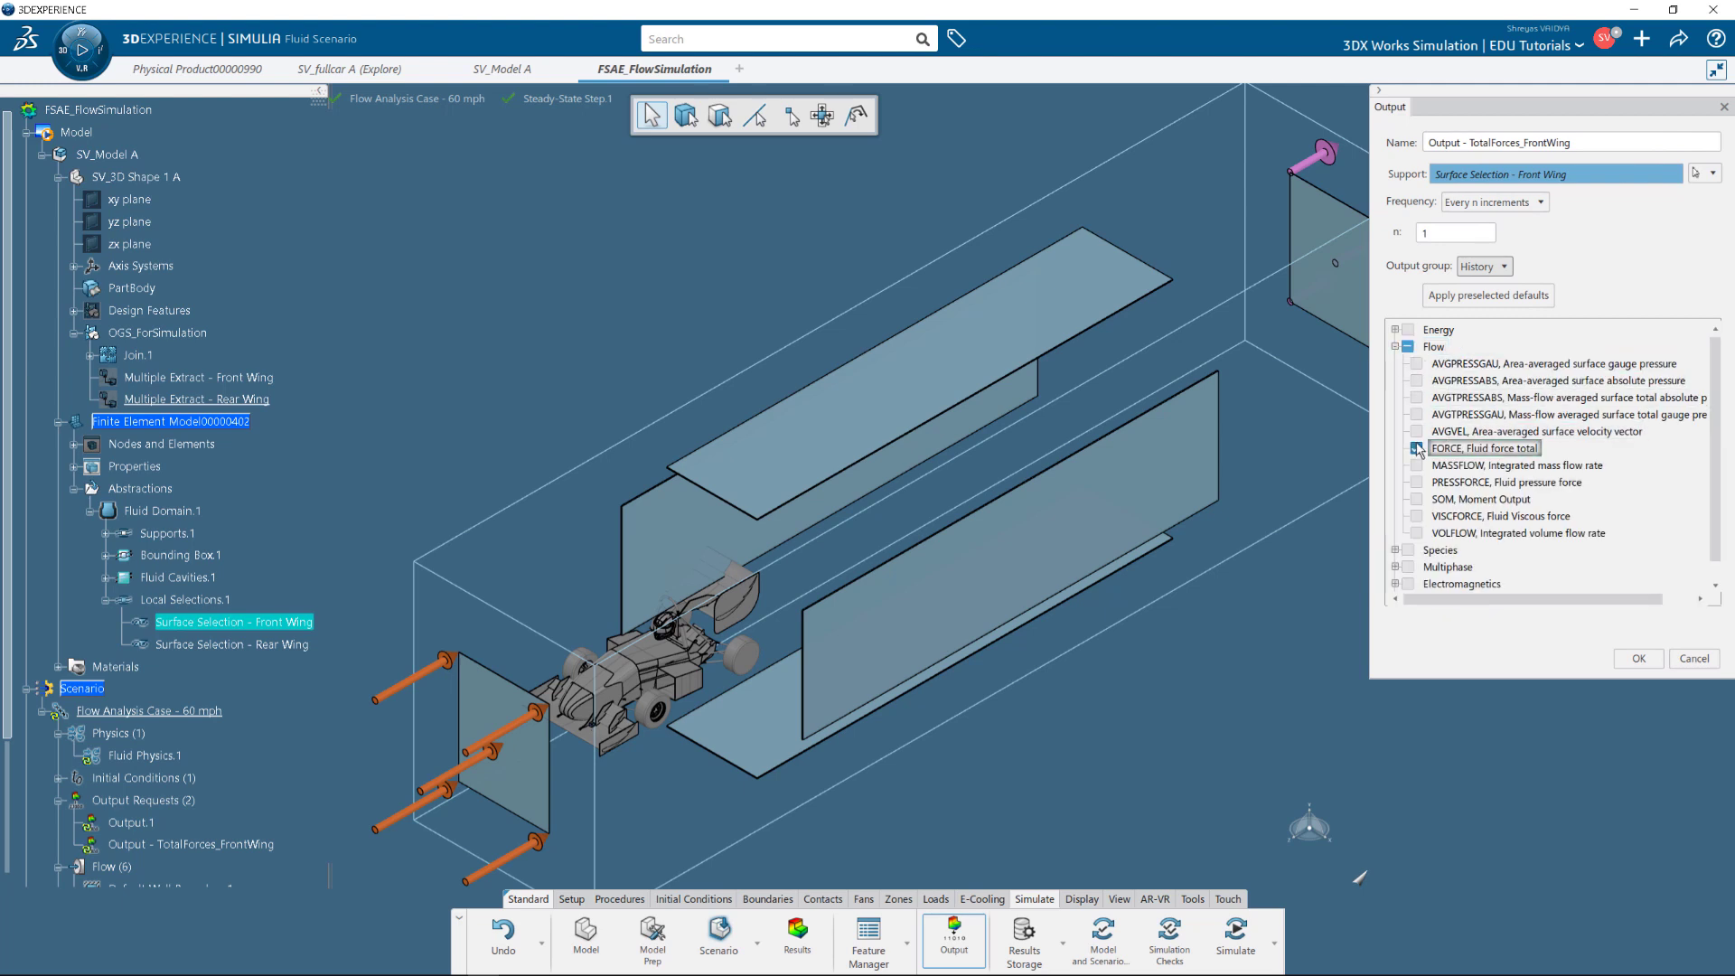
{"action": "left_click", "coordinate": [1638, 659]}
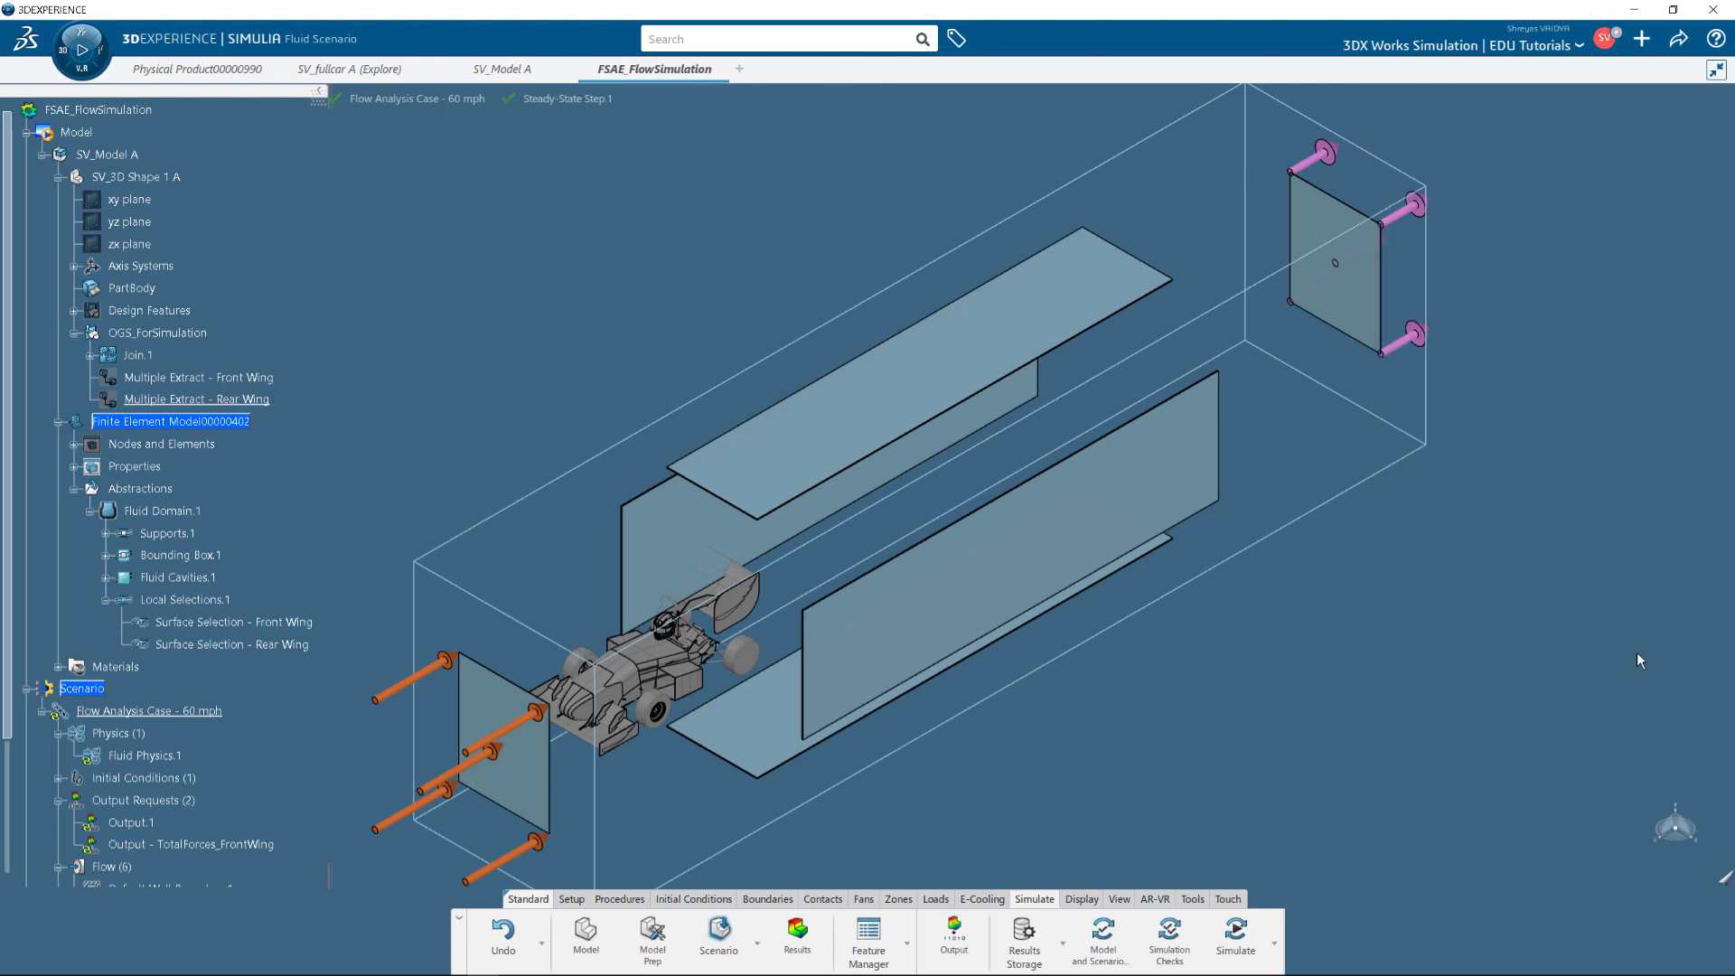
{"action": "left_click", "coordinate": [145, 844]}
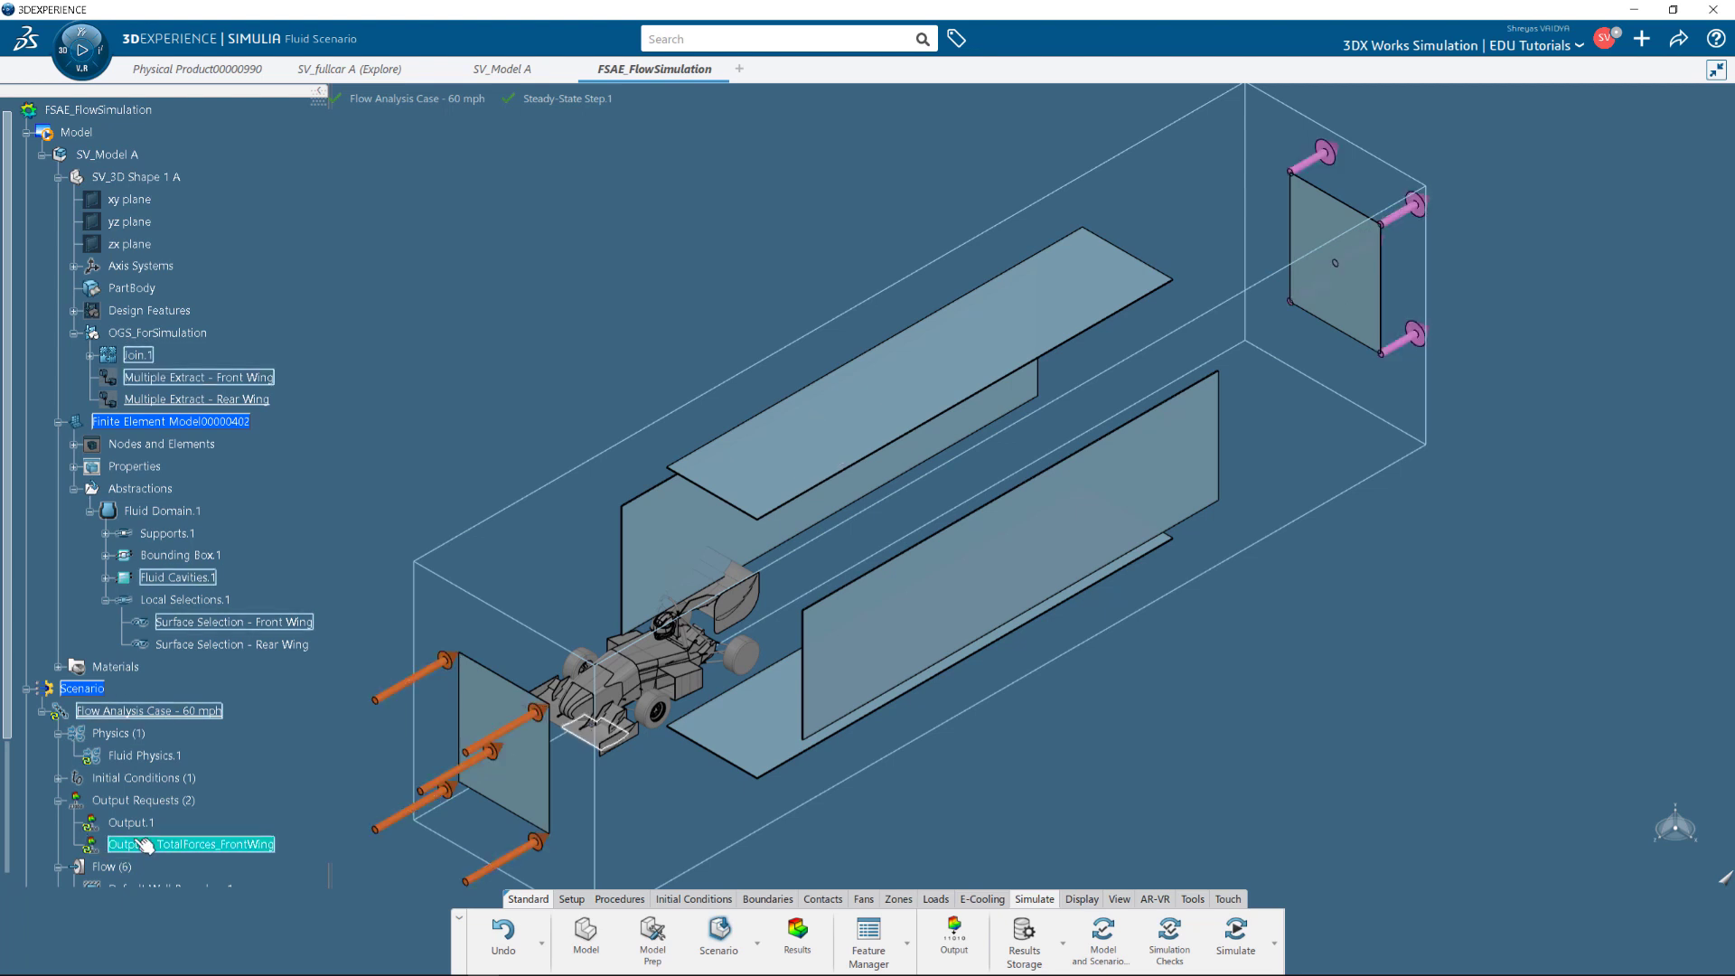
Add output request 'Output - TotalForces_RearWing' recording FORCE history on Surface Selection - Rear Wing.
{"action": "left_click", "coordinate": [953, 935]}
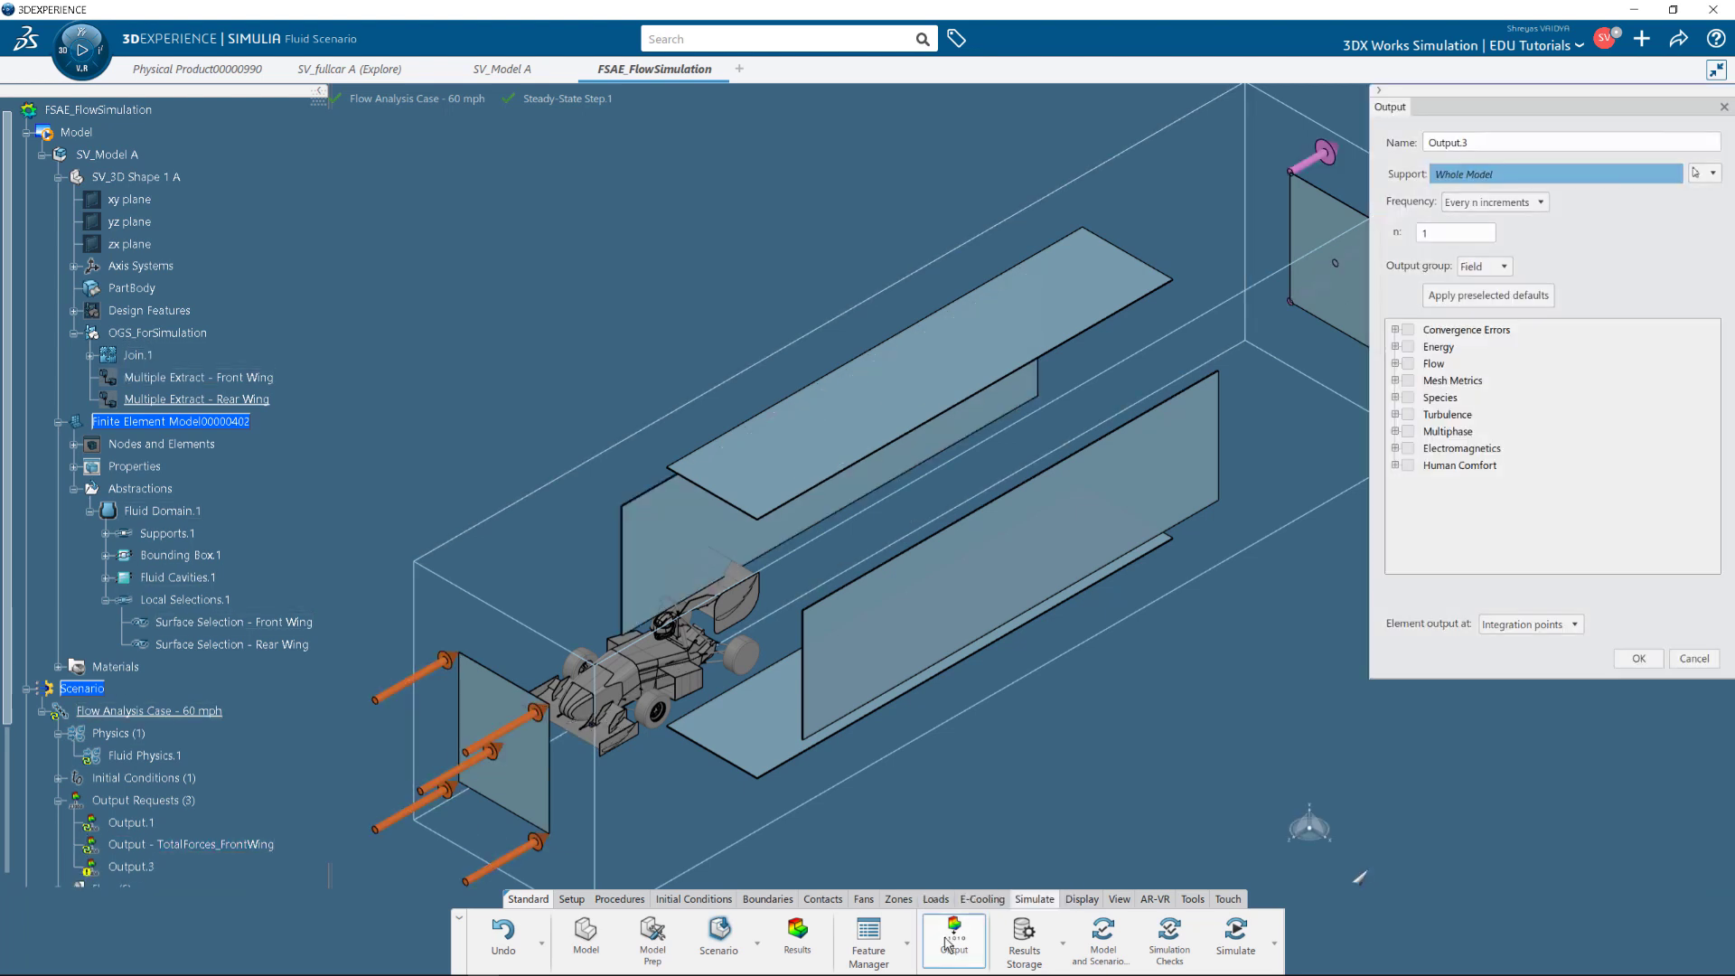
{"action": "left_click", "coordinate": [1518, 142]}
{"action": "key", "text": "BackSpace"}
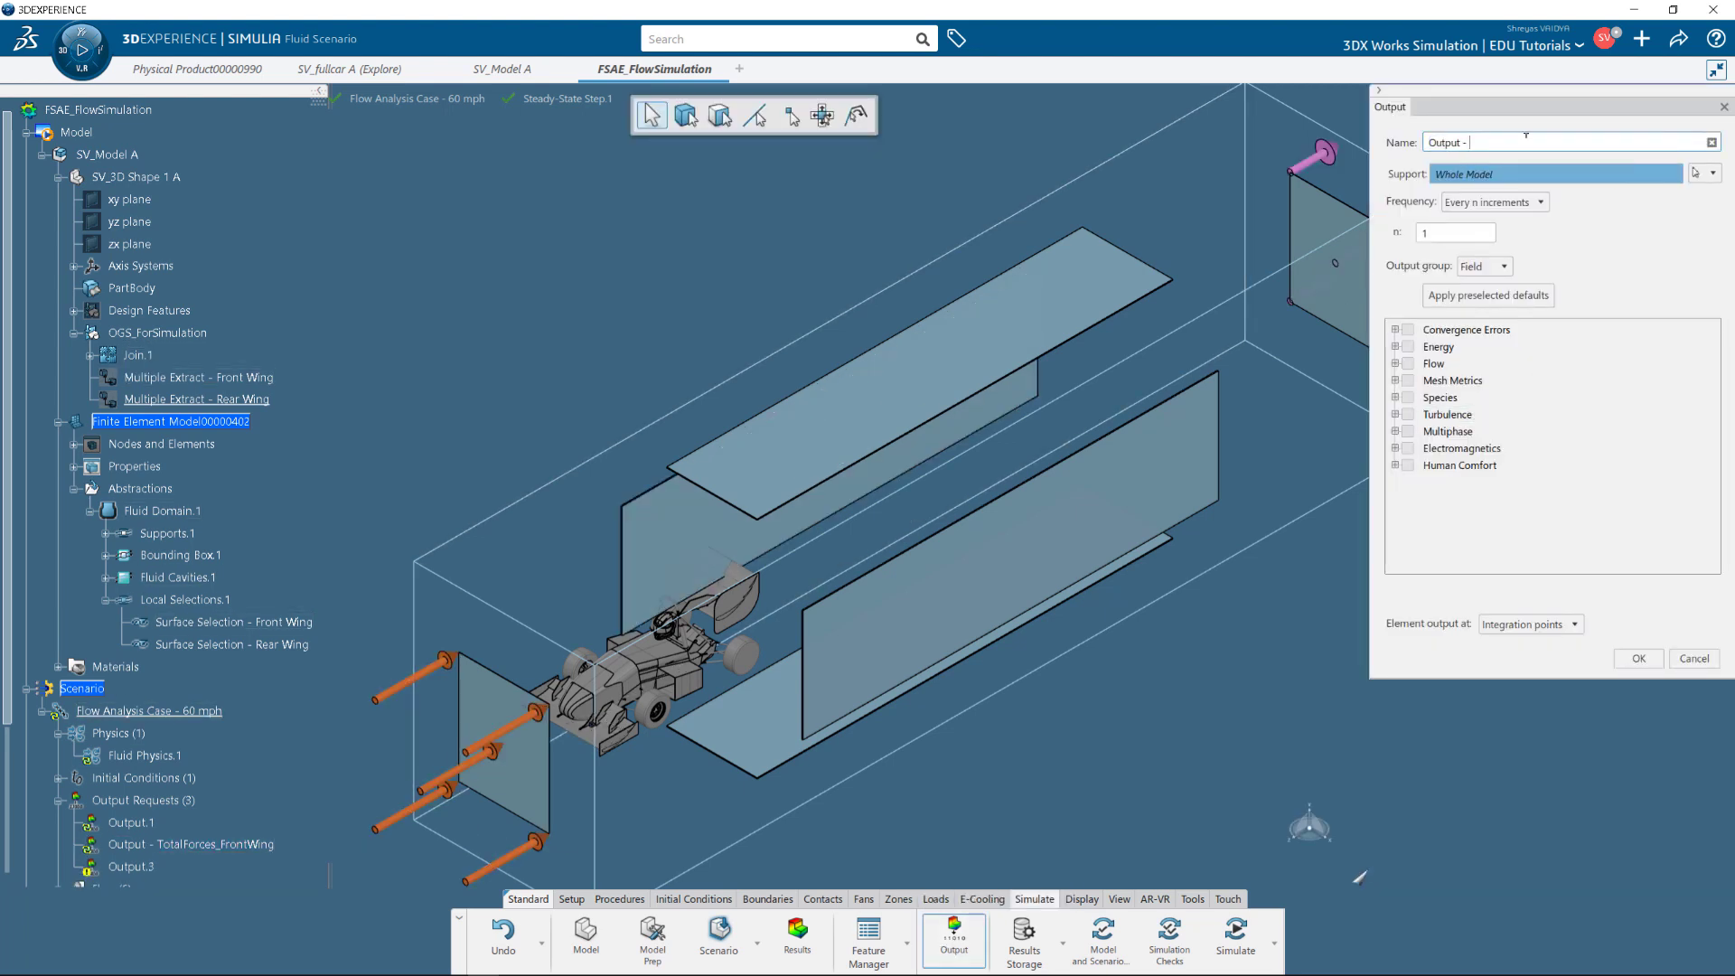
{"action": "type", "text": "TotalForceas"}
{"action": "type", "text": "RearWing"}
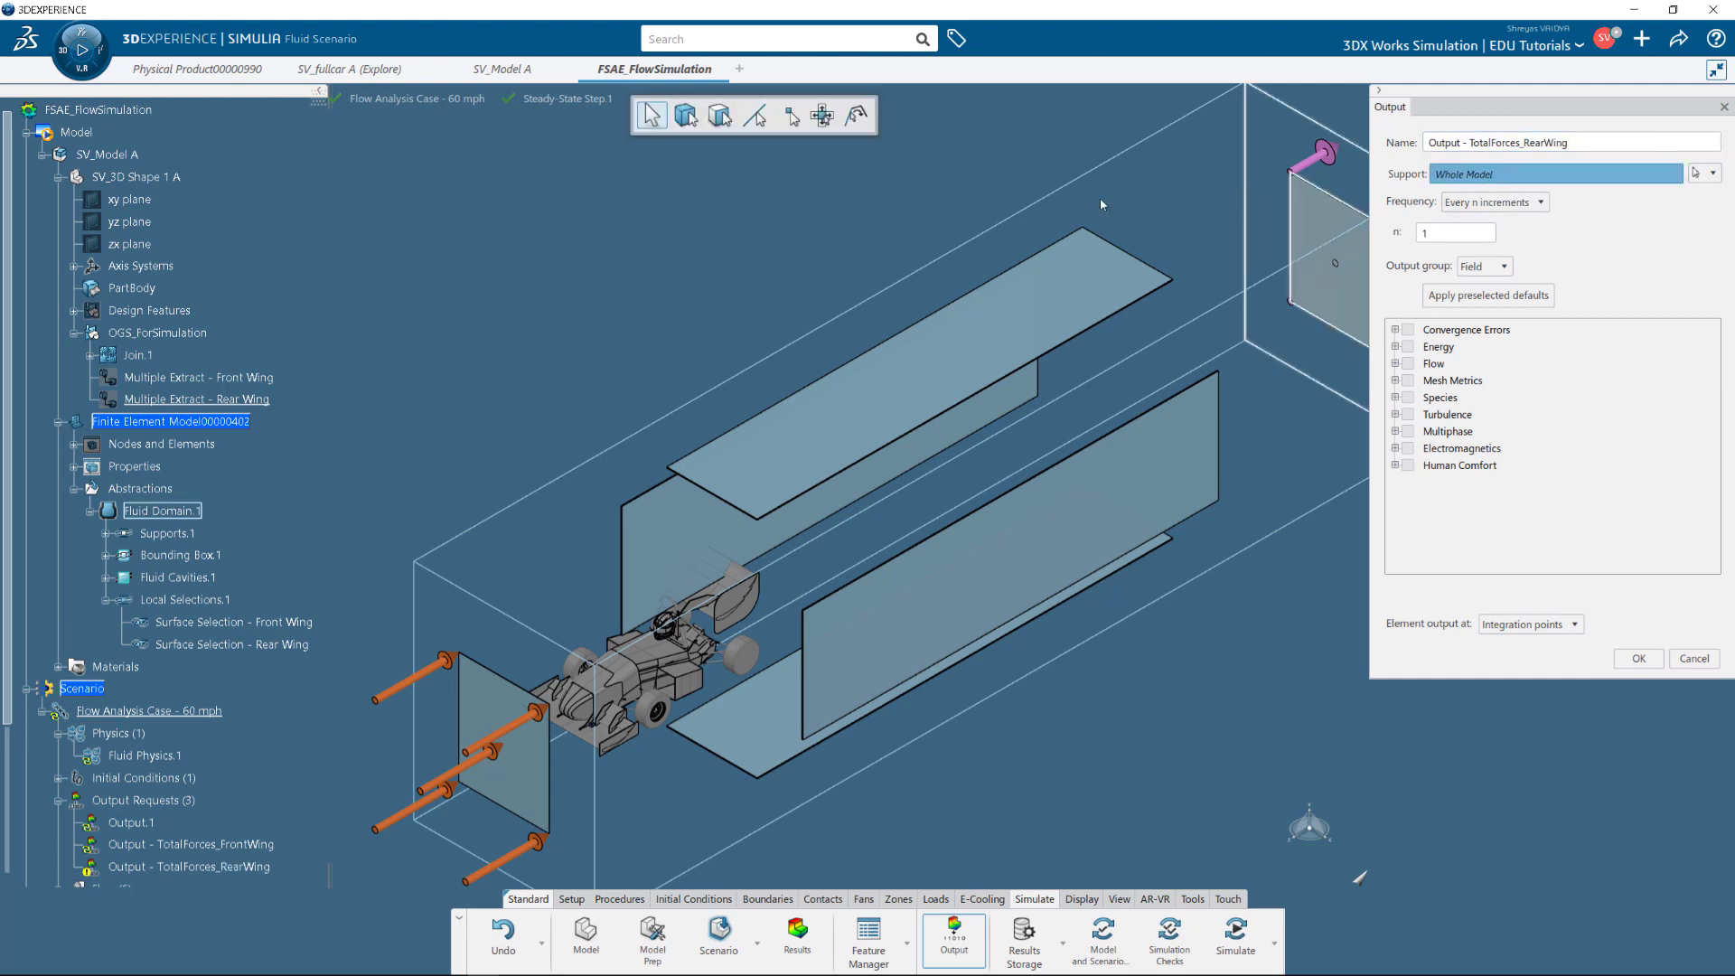
{"action": "left_click", "coordinate": [226, 644]}
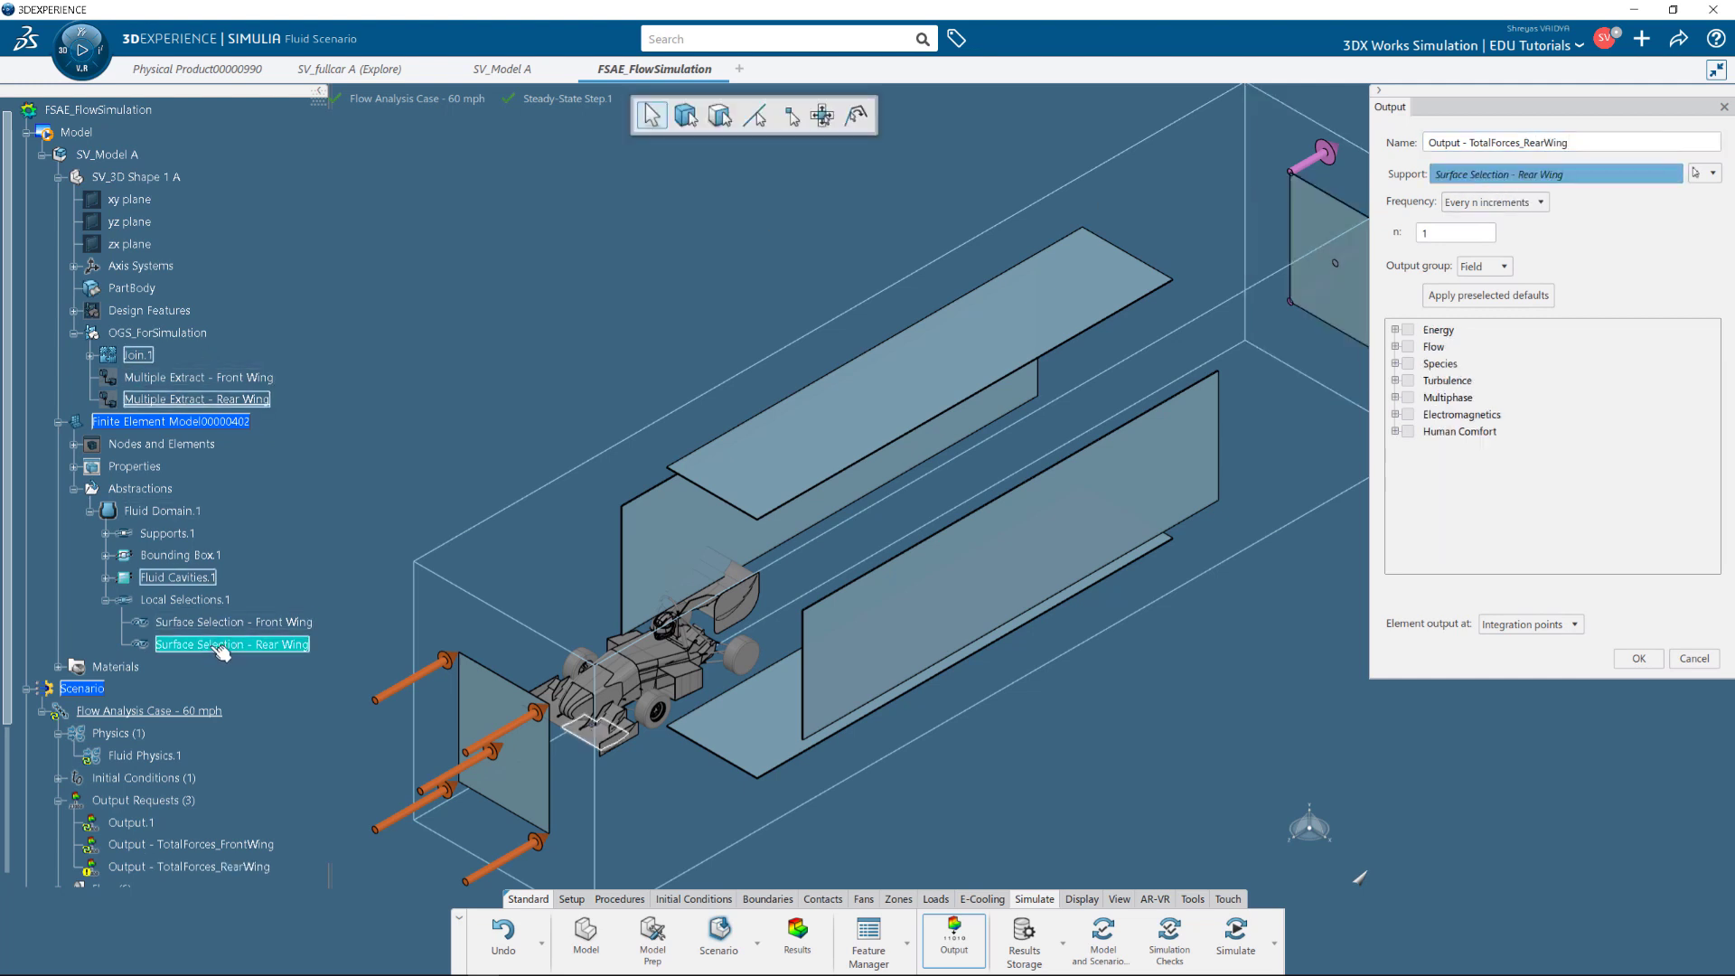
{"action": "left_click", "coordinate": [1481, 265]}
{"action": "left_click", "coordinate": [1477, 303]}
{"action": "left_click", "coordinate": [1395, 346]}
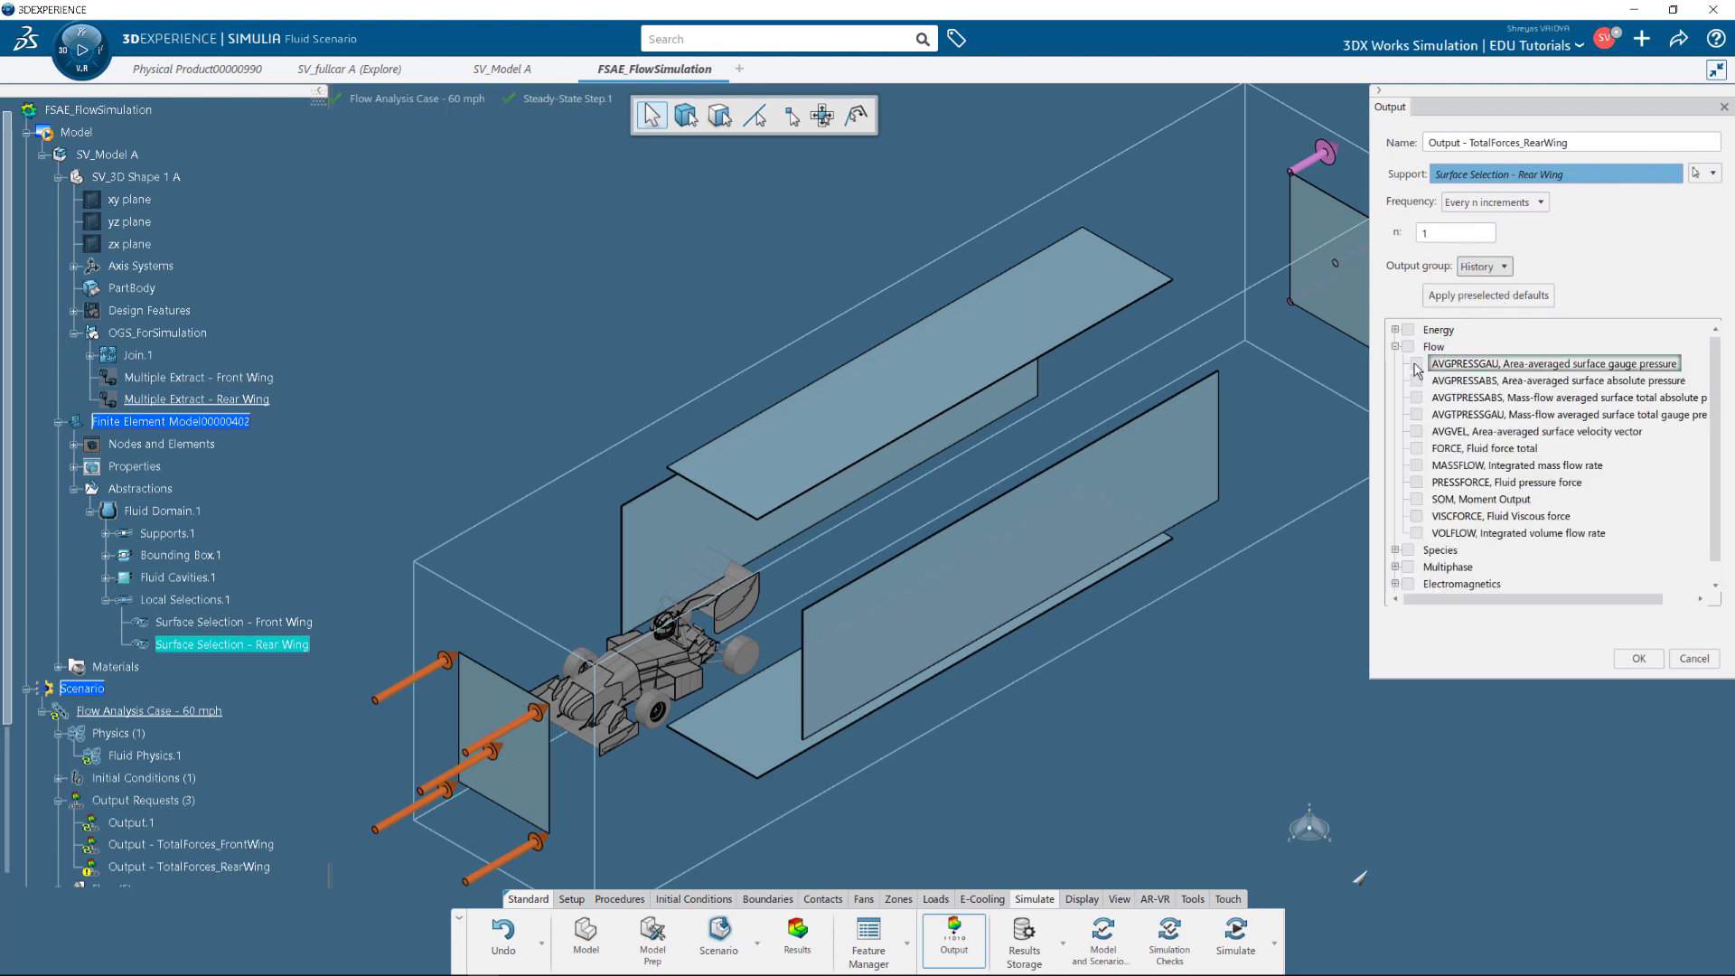
{"action": "left_click", "coordinate": [1416, 448]}
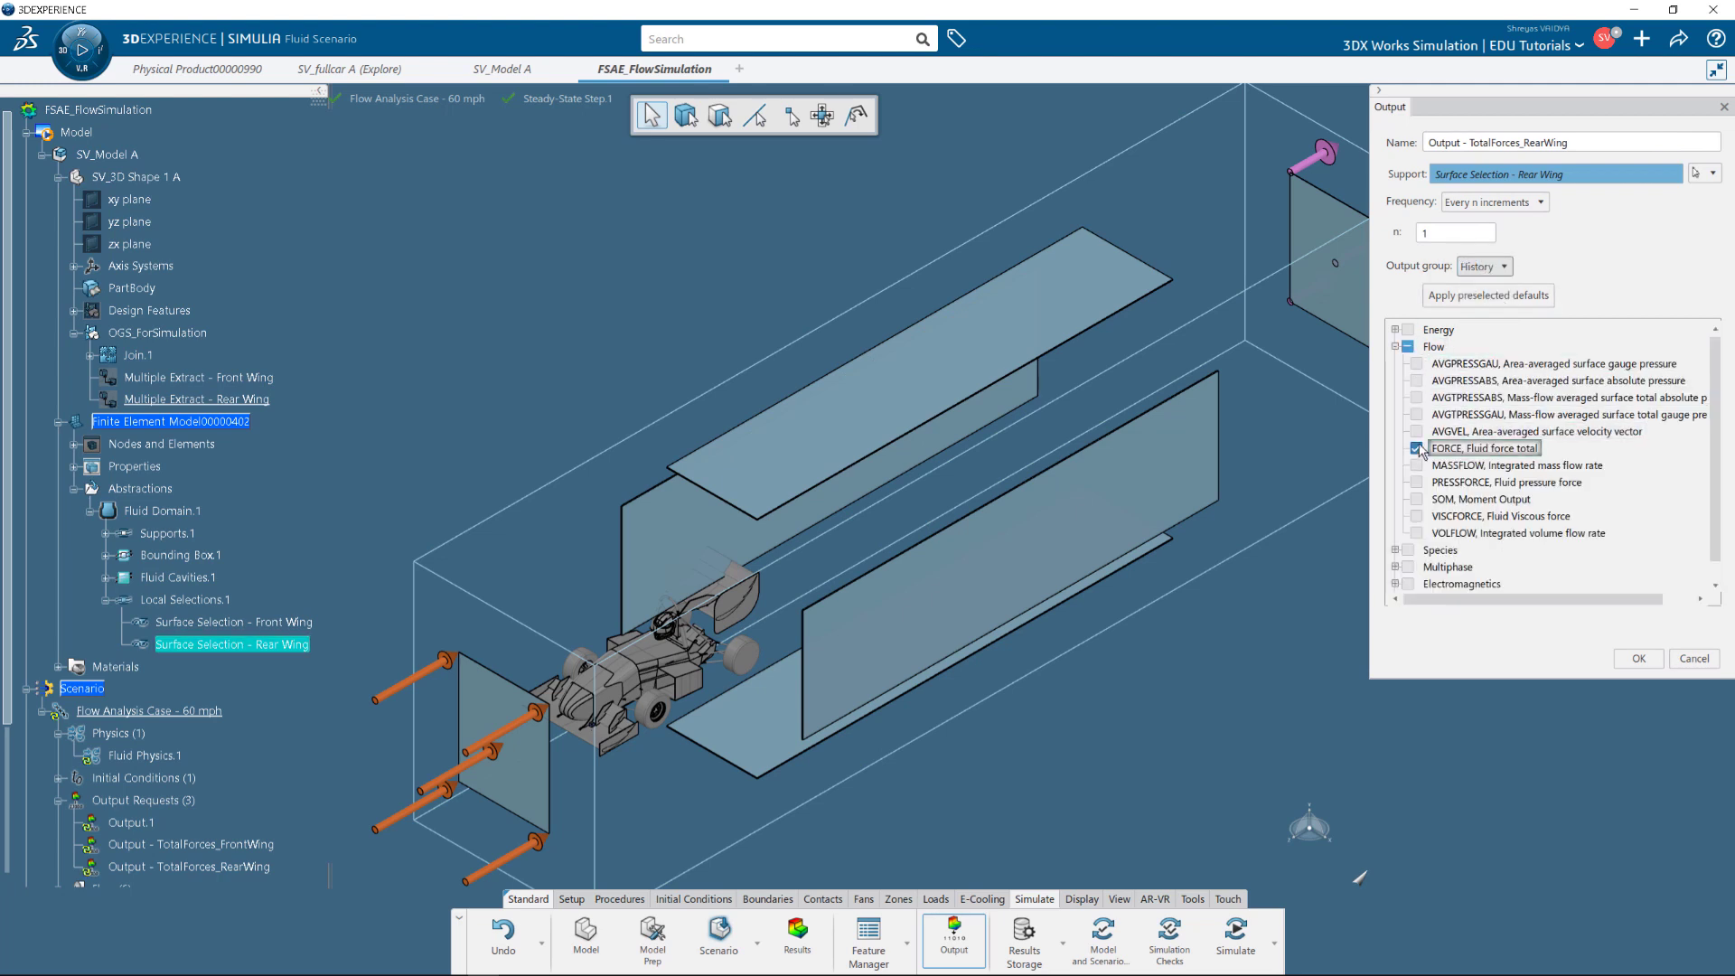
{"action": "left_click", "coordinate": [1636, 660]}
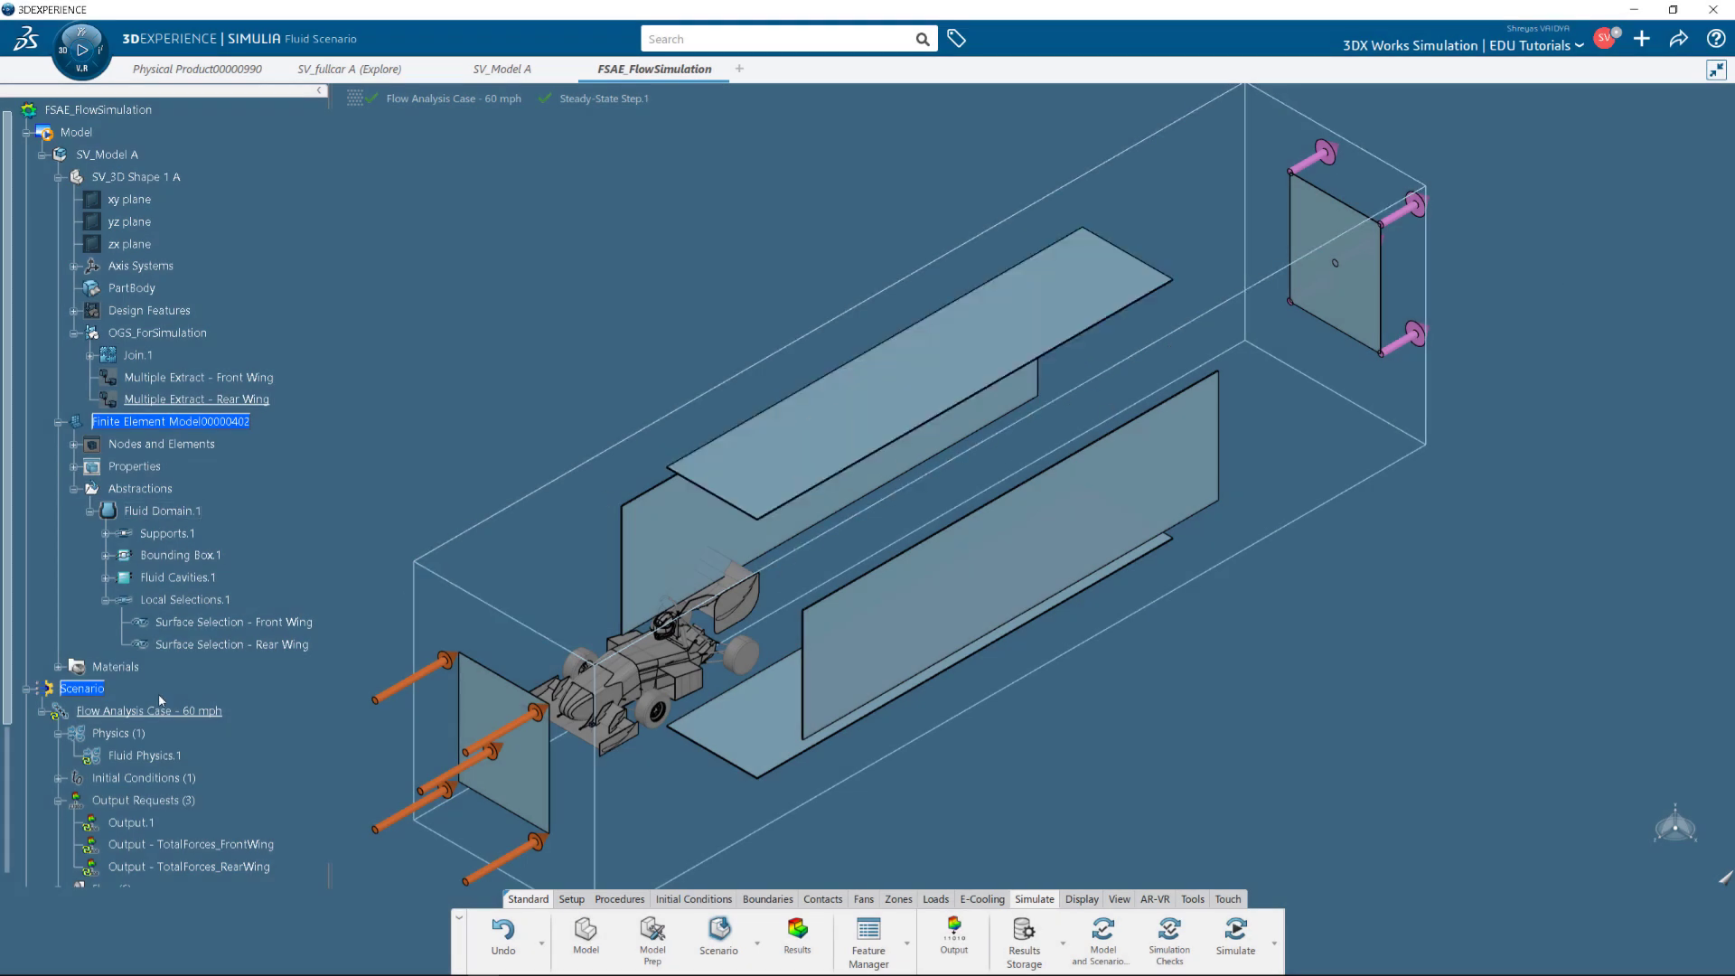
Duplicate the 60 mph analysis case and name the copy 'Flow Analysis Case - 30 mph'.
{"action": "scroll", "coordinate": [161, 700], "scroll_direction": "down", "scroll_amount": 4}
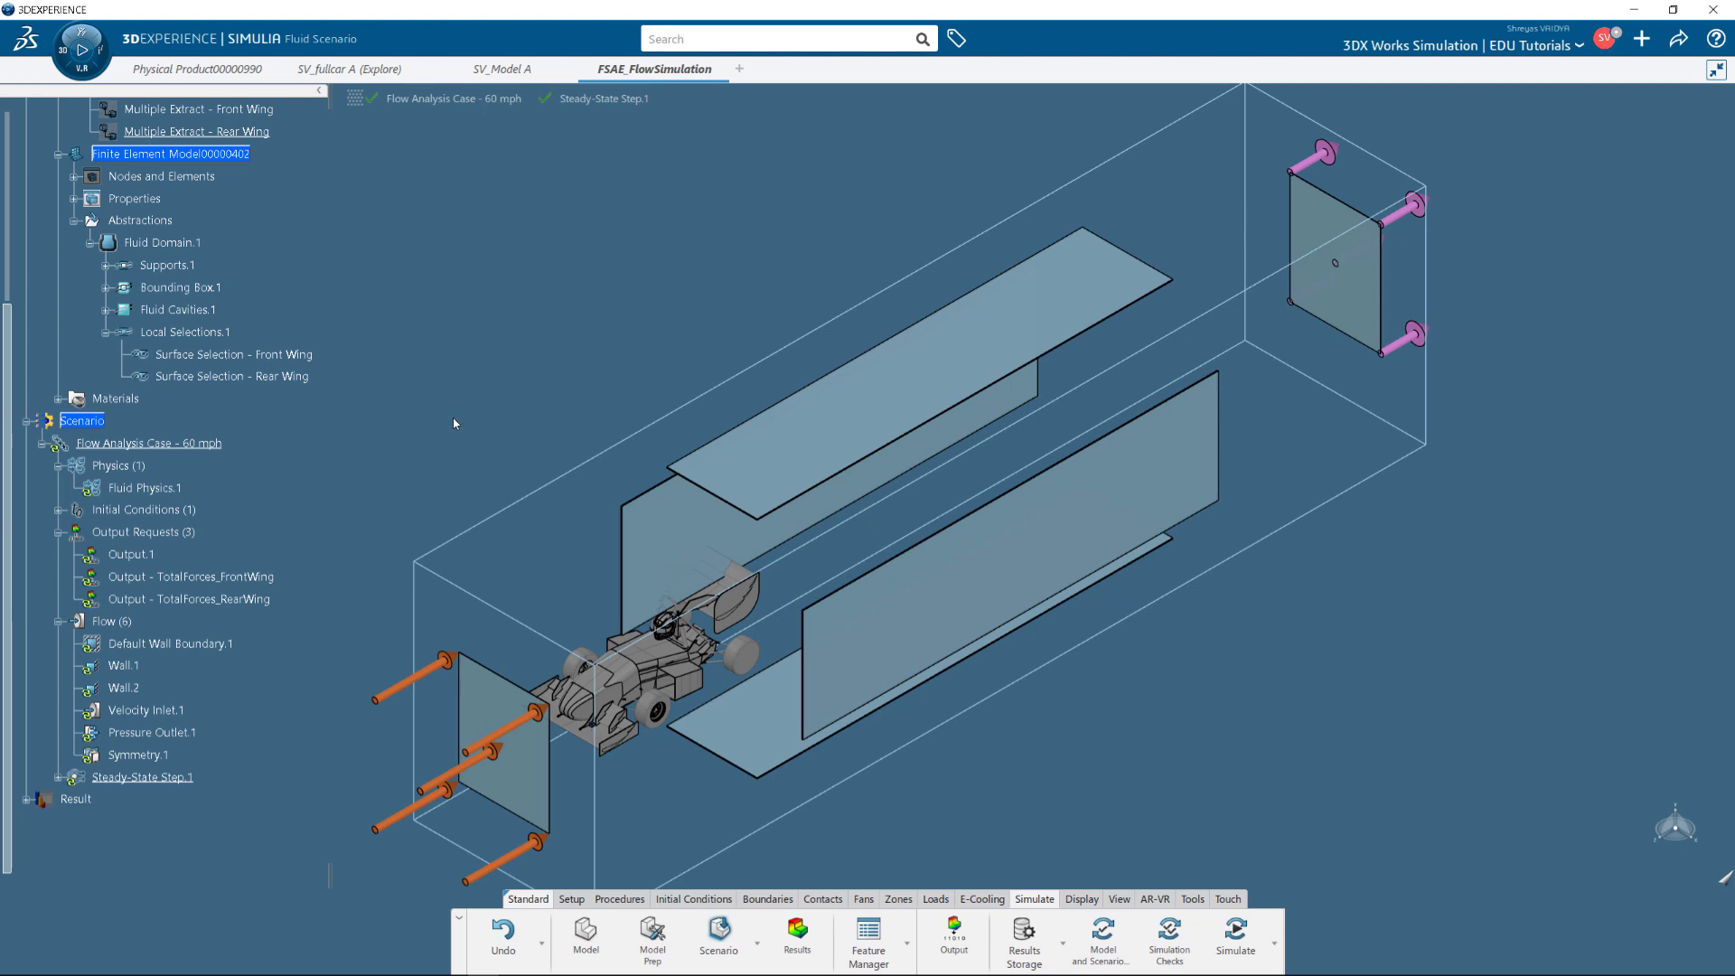
{"action": "left_click", "coordinate": [571, 899]}
{"action": "left_click", "coordinate": [1017, 947]}
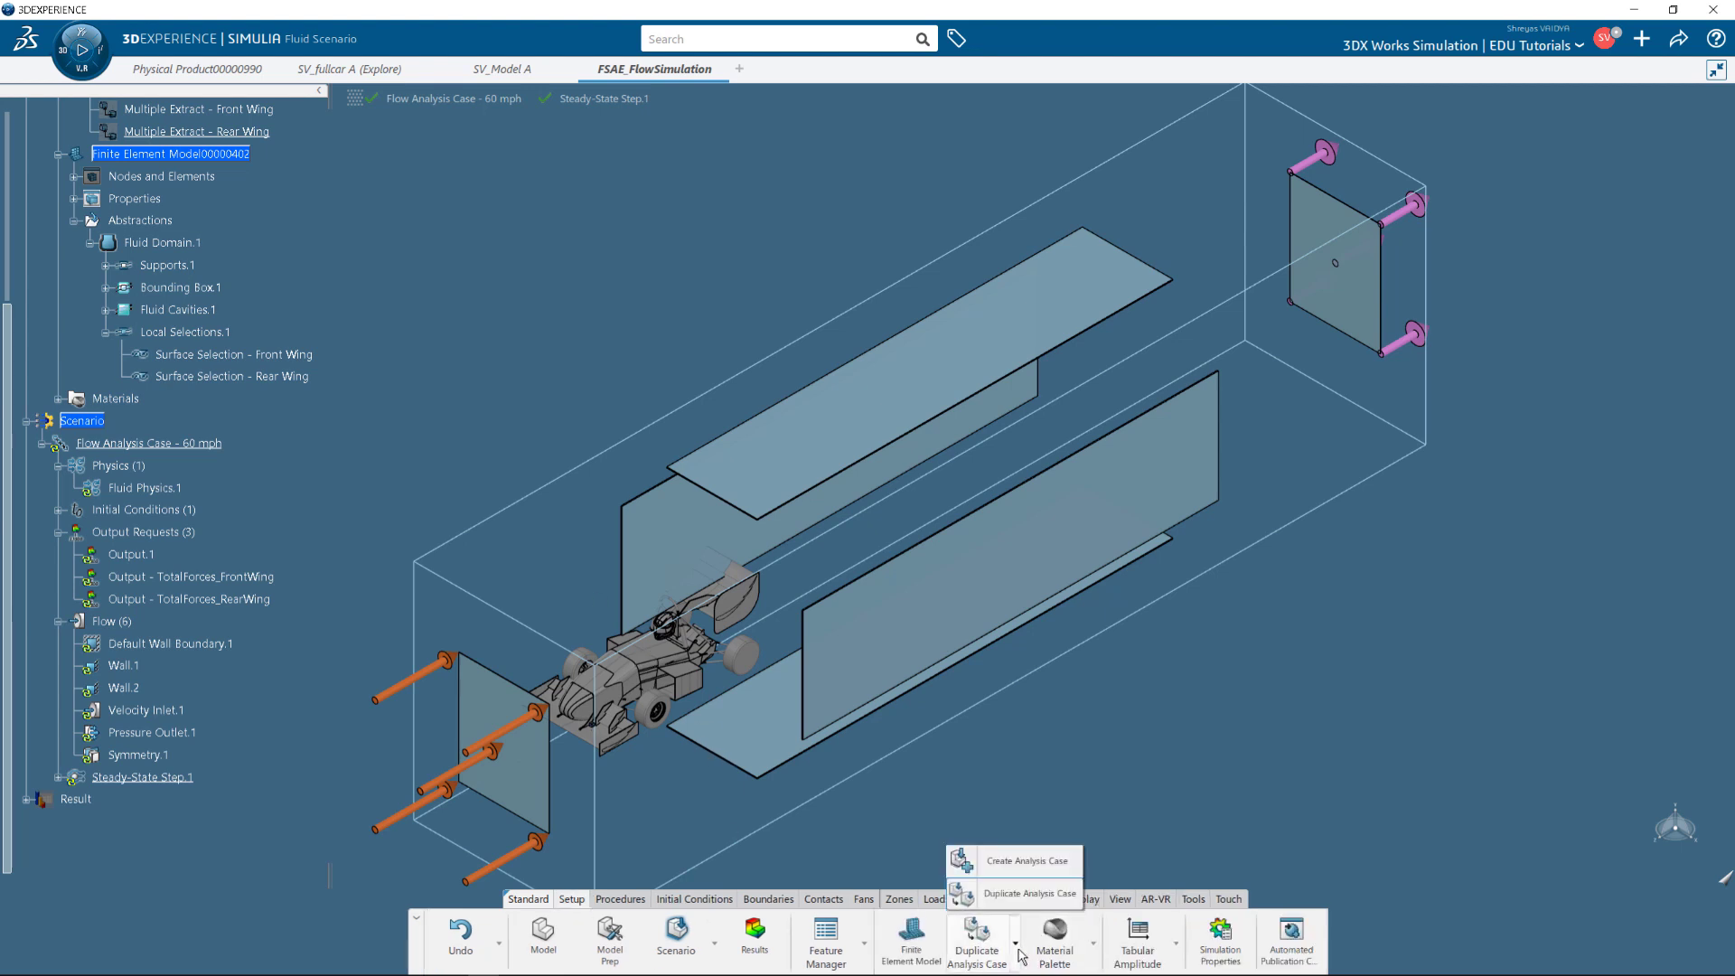
{"action": "left_click", "coordinate": [1030, 897]}
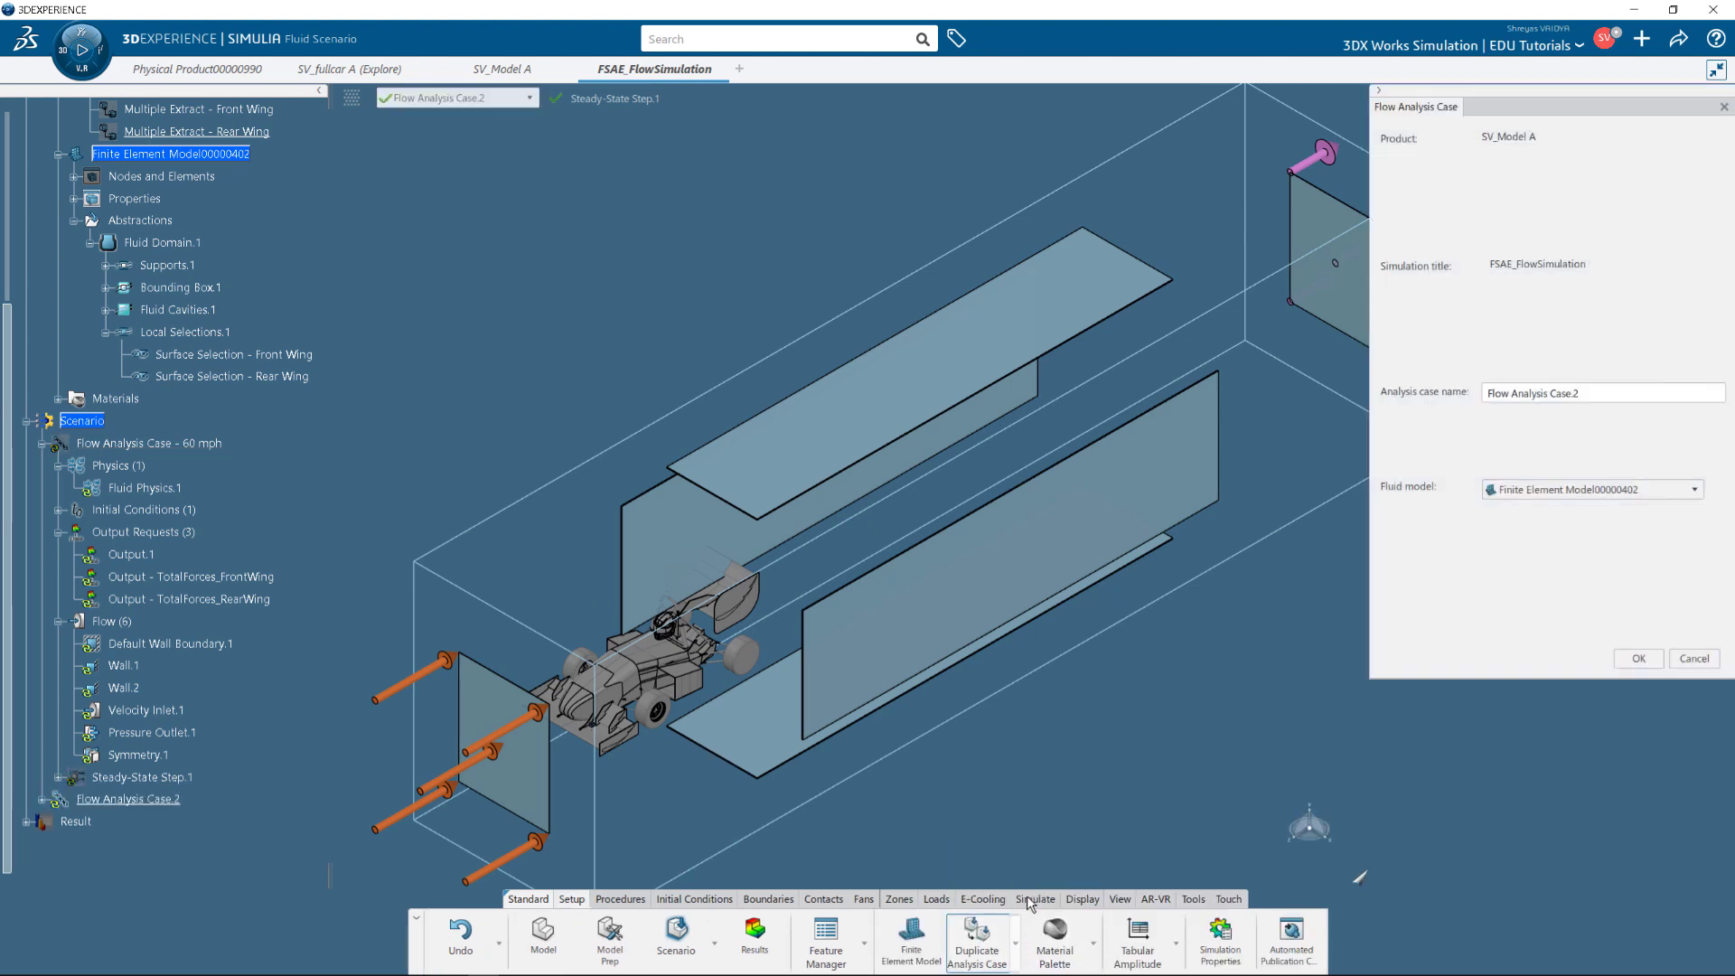
{"action": "left_click", "coordinate": [1629, 395]}
{"action": "left_click", "coordinate": [1627, 393]}
{"action": "key", "text": "BackSpace"}
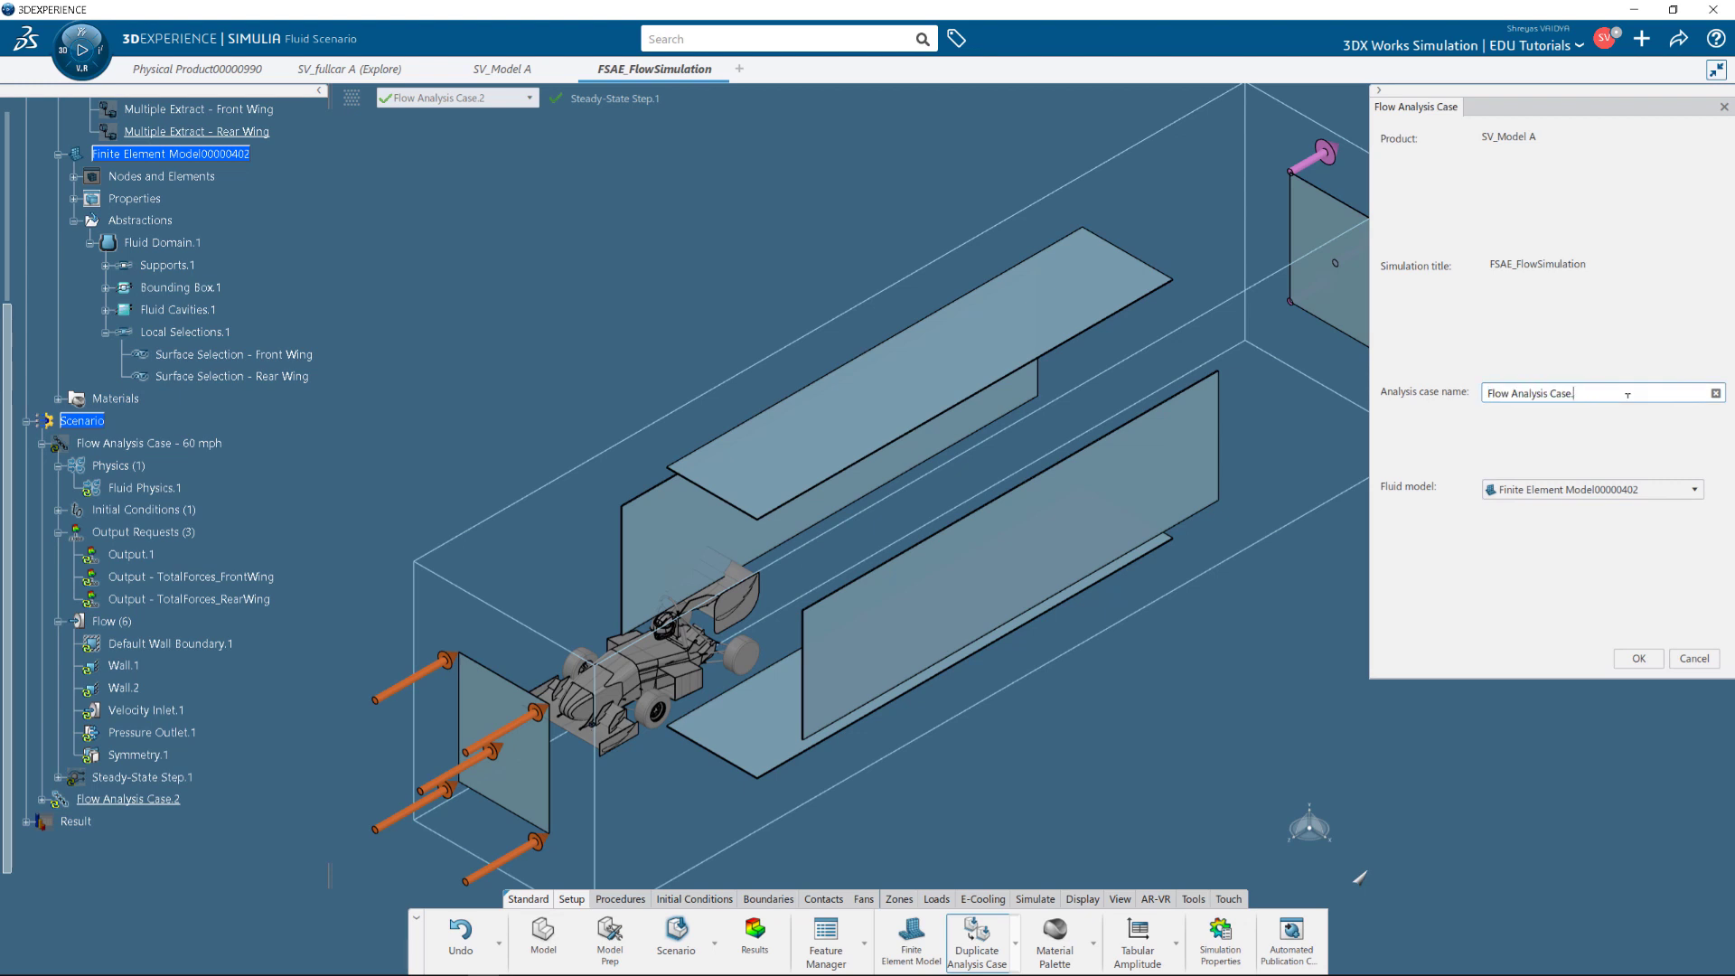
{"action": "type", "text": "- 30 mph"}
Keep Finite Element Model00000402 as the fluid model, confirm, and expand the 30 mph case.
{"action": "left_click", "coordinate": [1640, 489]}
{"action": "left_click", "coordinate": [1647, 527]}
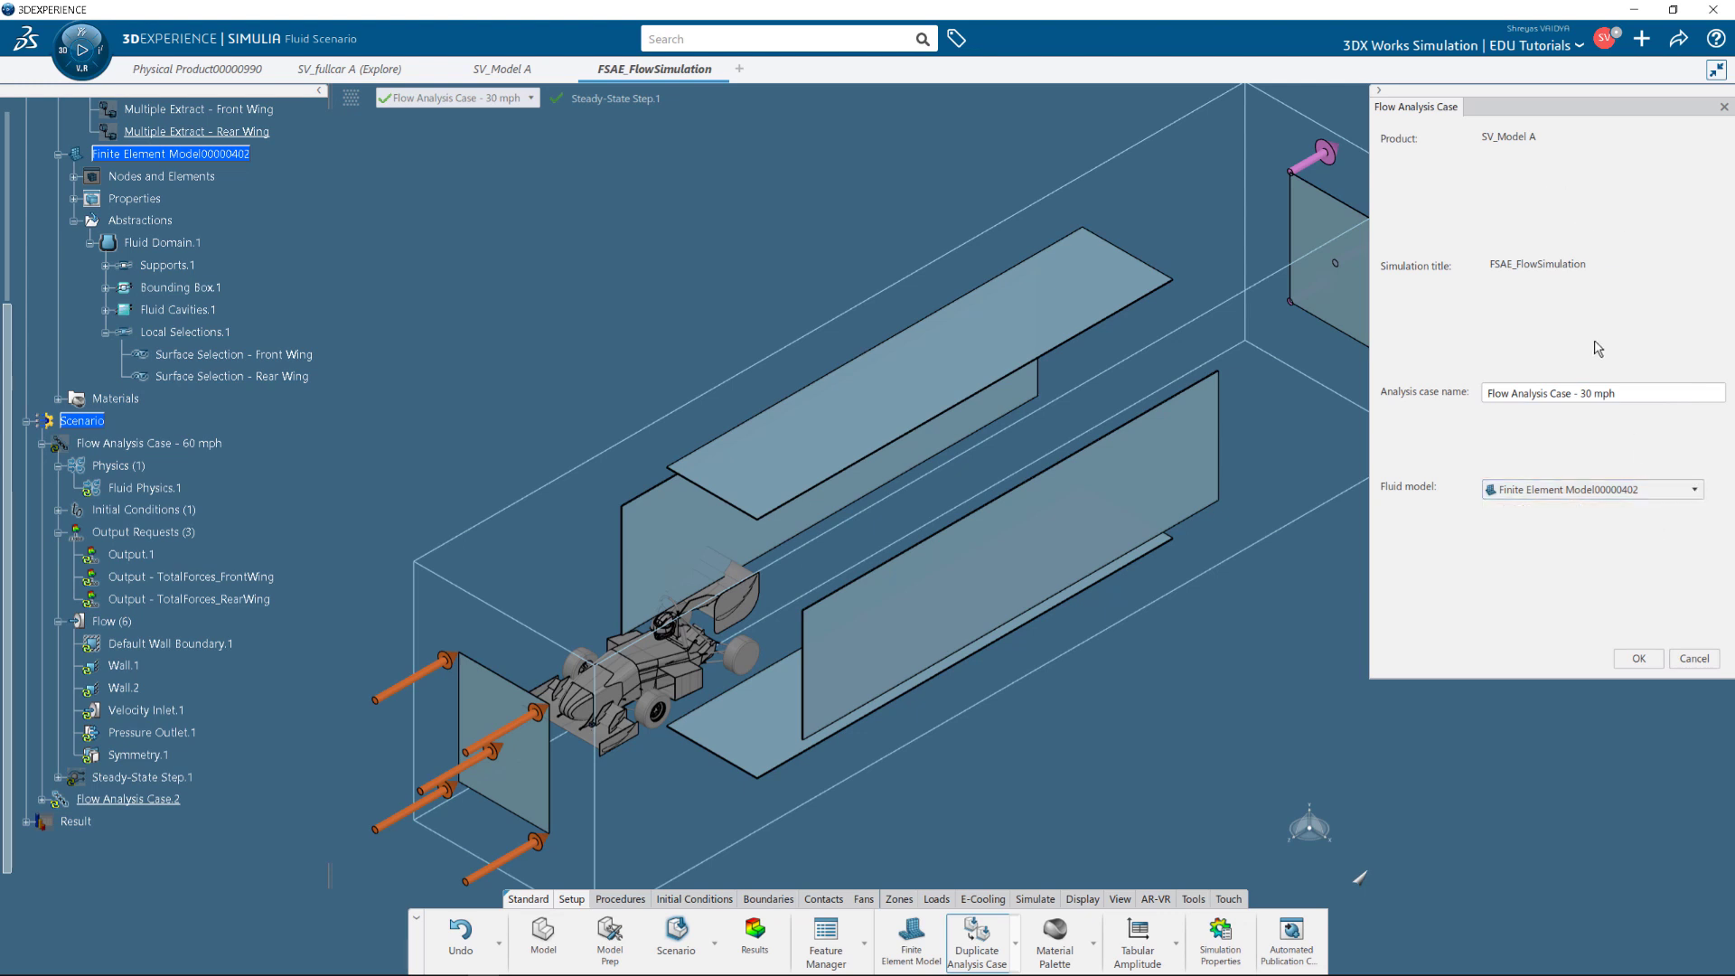
{"action": "left_click", "coordinate": [1638, 659]}
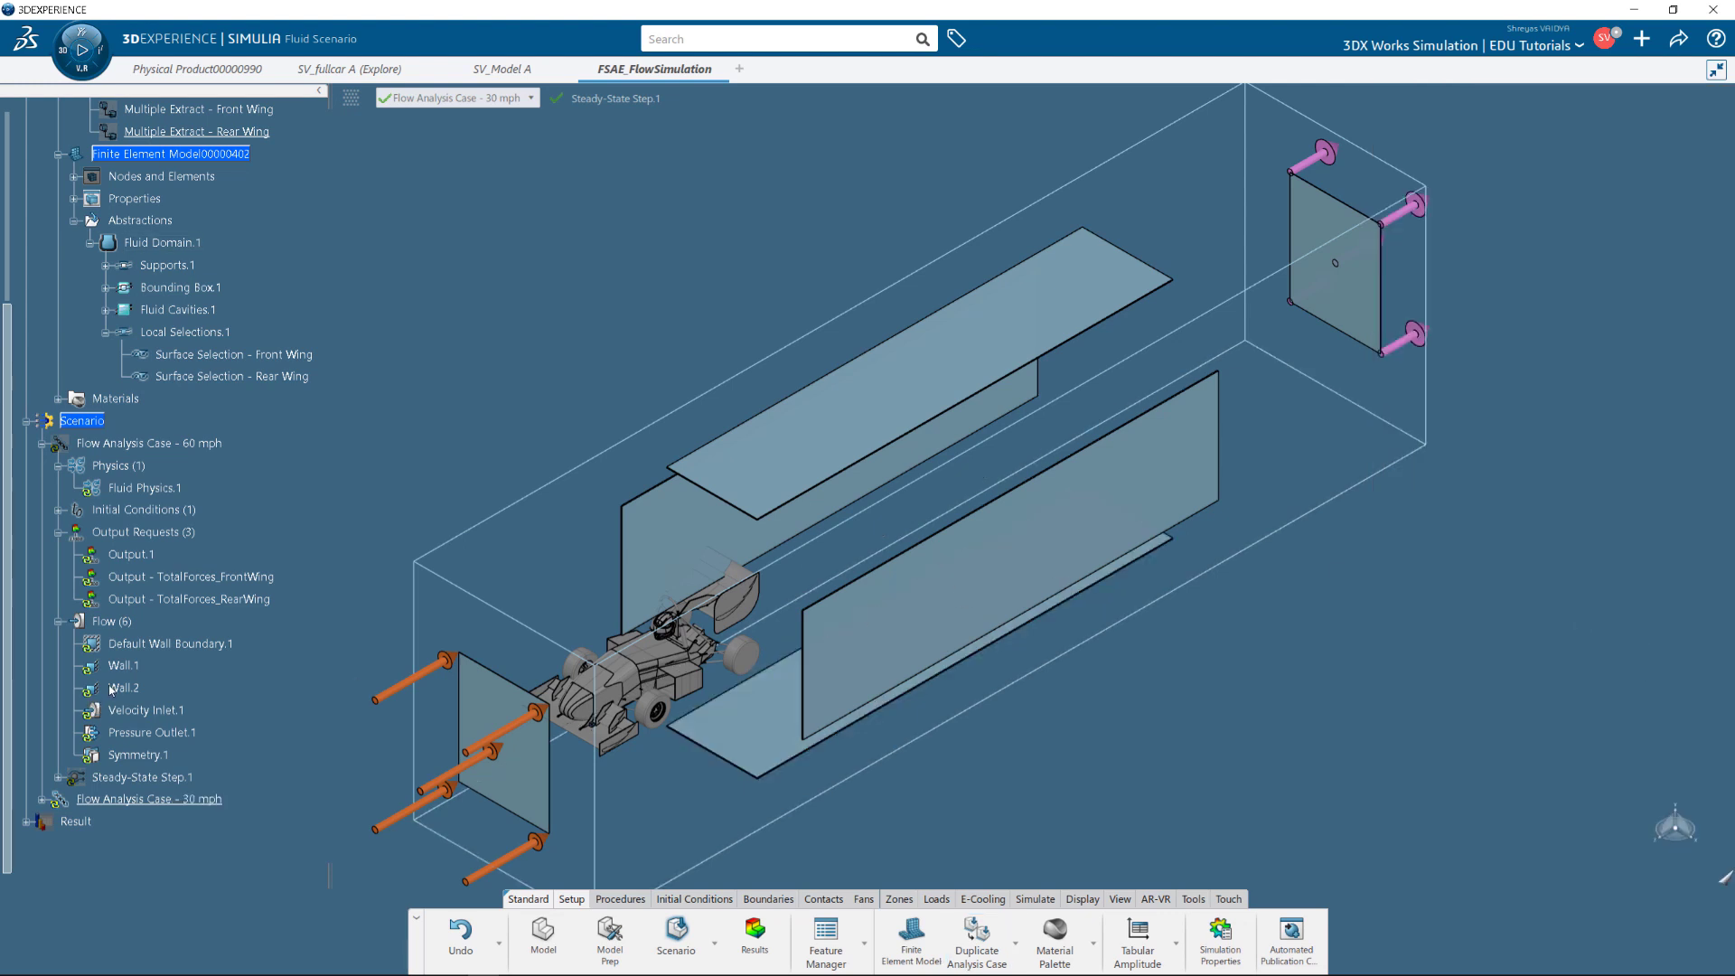
{"action": "scroll", "coordinate": [126, 689], "scroll_direction": "down", "scroll_amount": 3}
{"action": "left_click", "coordinate": [42, 621]}
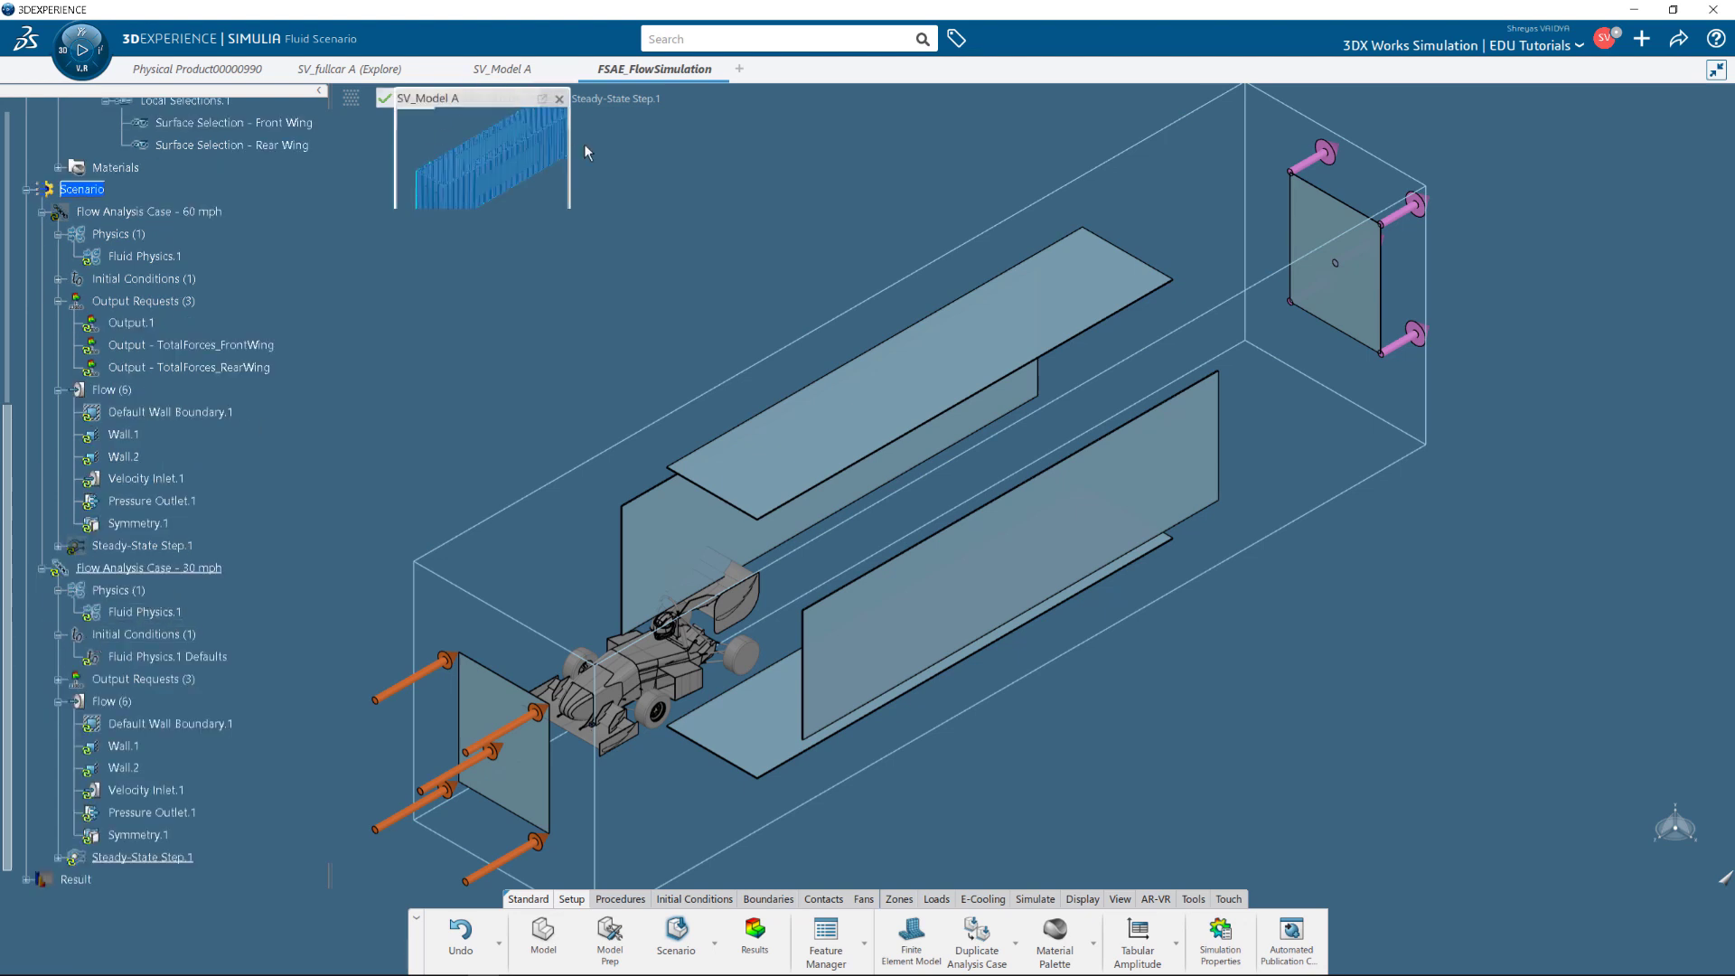
Set the 30 mph case's physics defaults velocity scale to 30 mph.
{"action": "left_click", "coordinate": [510, 100]}
{"action": "left_click", "coordinate": [521, 132]}
{"action": "double_click", "coordinate": [169, 615]}
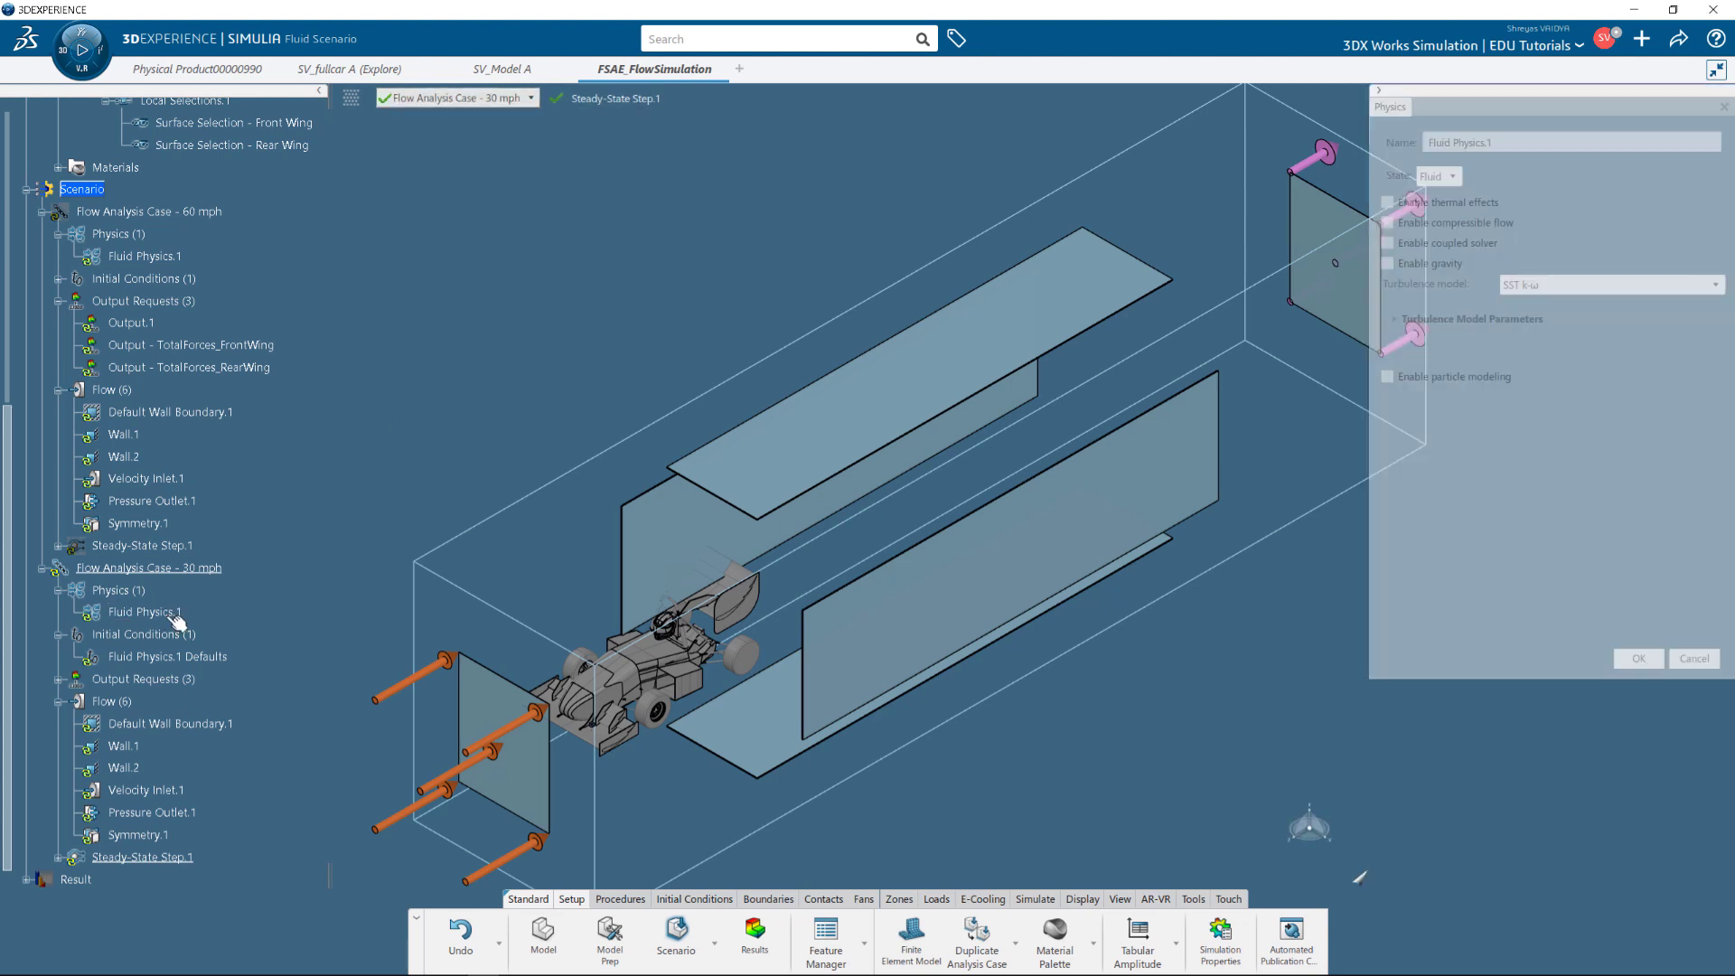
{"action": "left_click", "coordinate": [1648, 662]}
{"action": "double_click", "coordinate": [208, 656]}
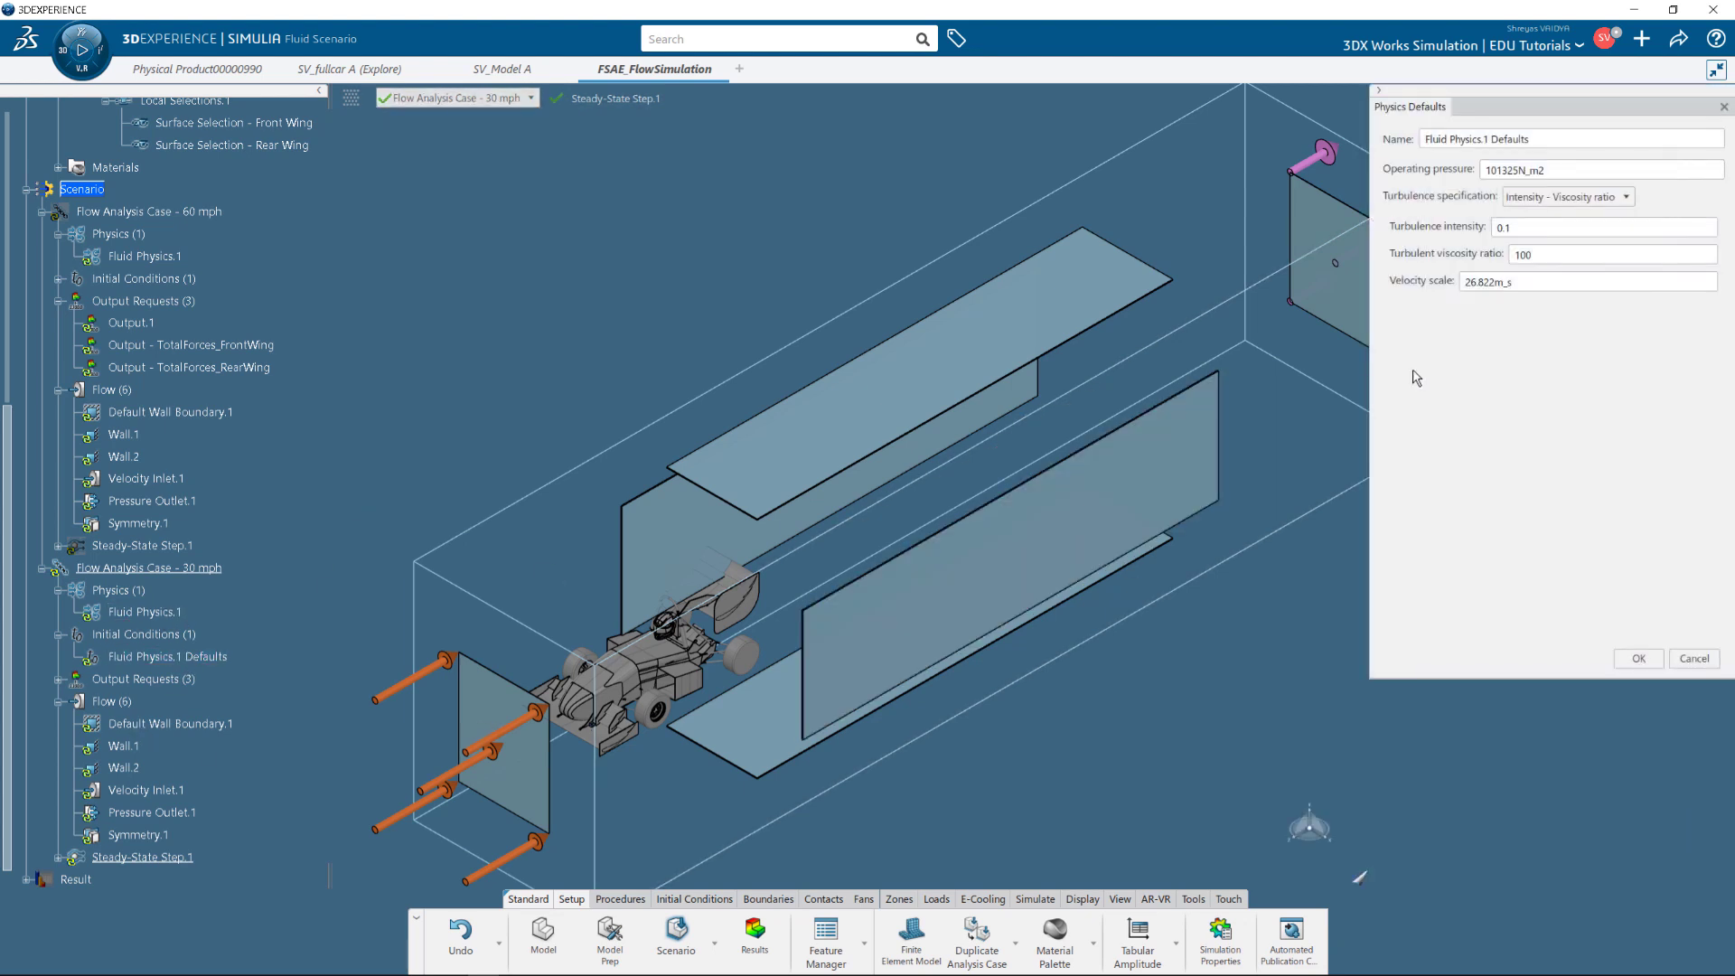
{"action": "double_click", "coordinate": [1526, 285]}
{"action": "type", "text": "30 "}
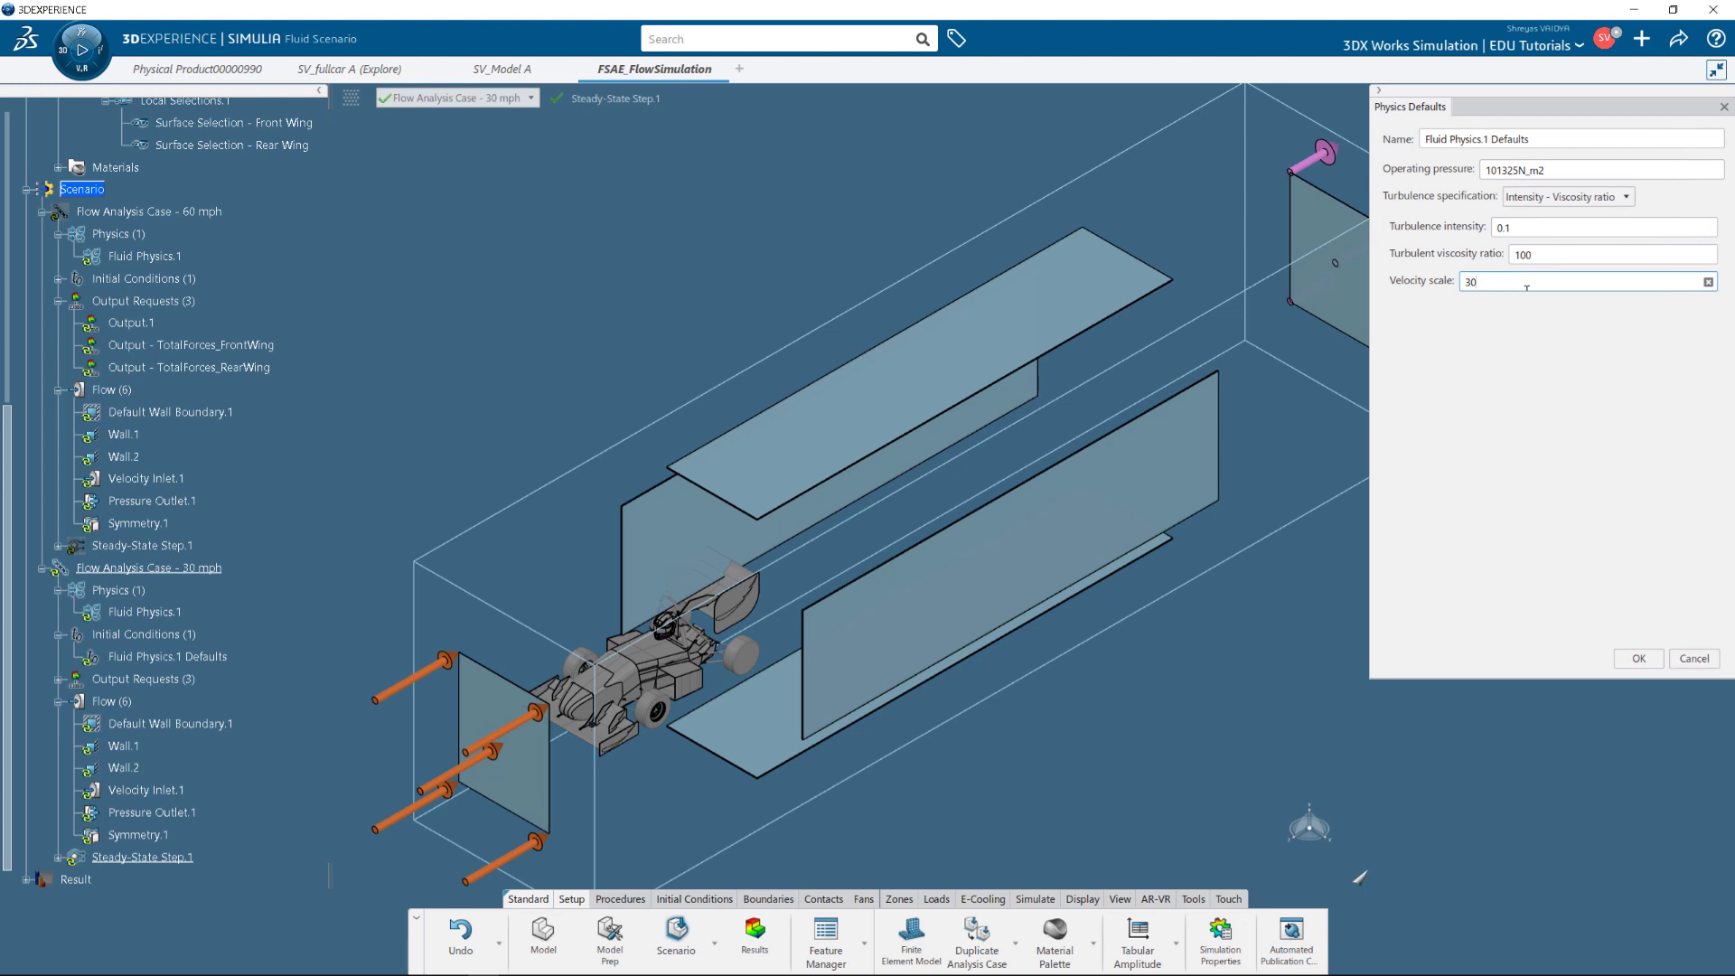
{"action": "type", "text": "mph"}
{"action": "key", "text": "Return"}
{"action": "left_click", "coordinate": [1638, 657]}
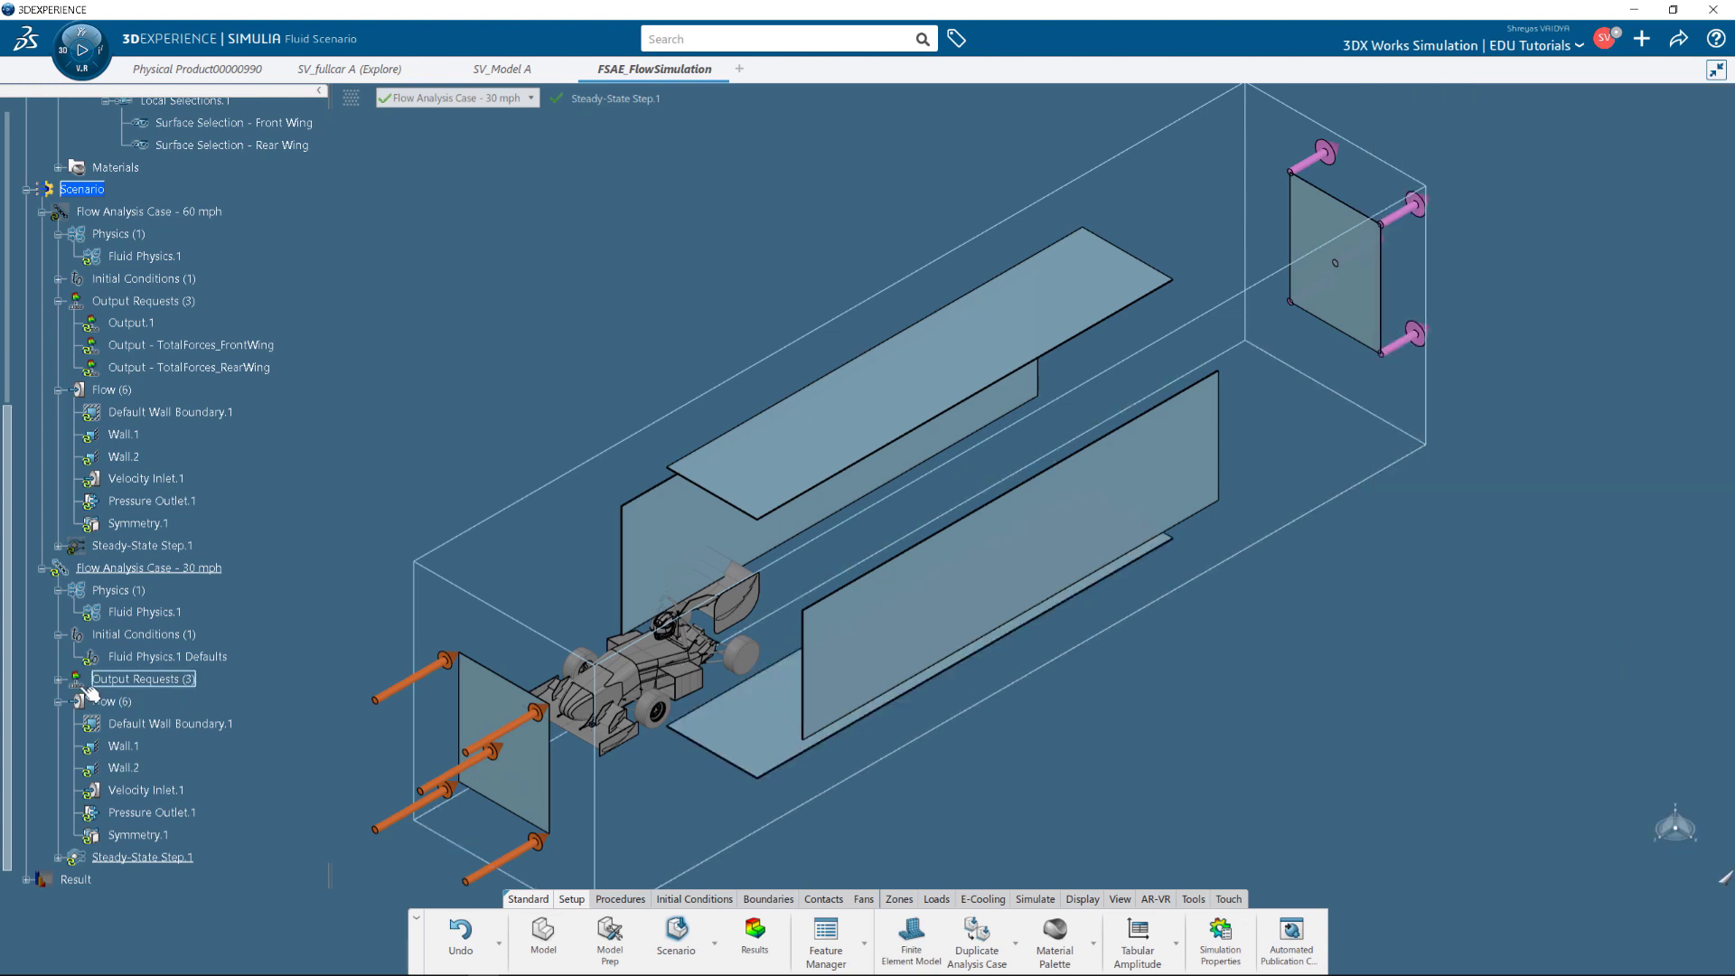
Set Wall.1's Z velocity to -13.411m_s in the 30 mph case.
{"action": "scroll", "coordinate": [98, 687], "scroll_direction": "down", "scroll_amount": 1}
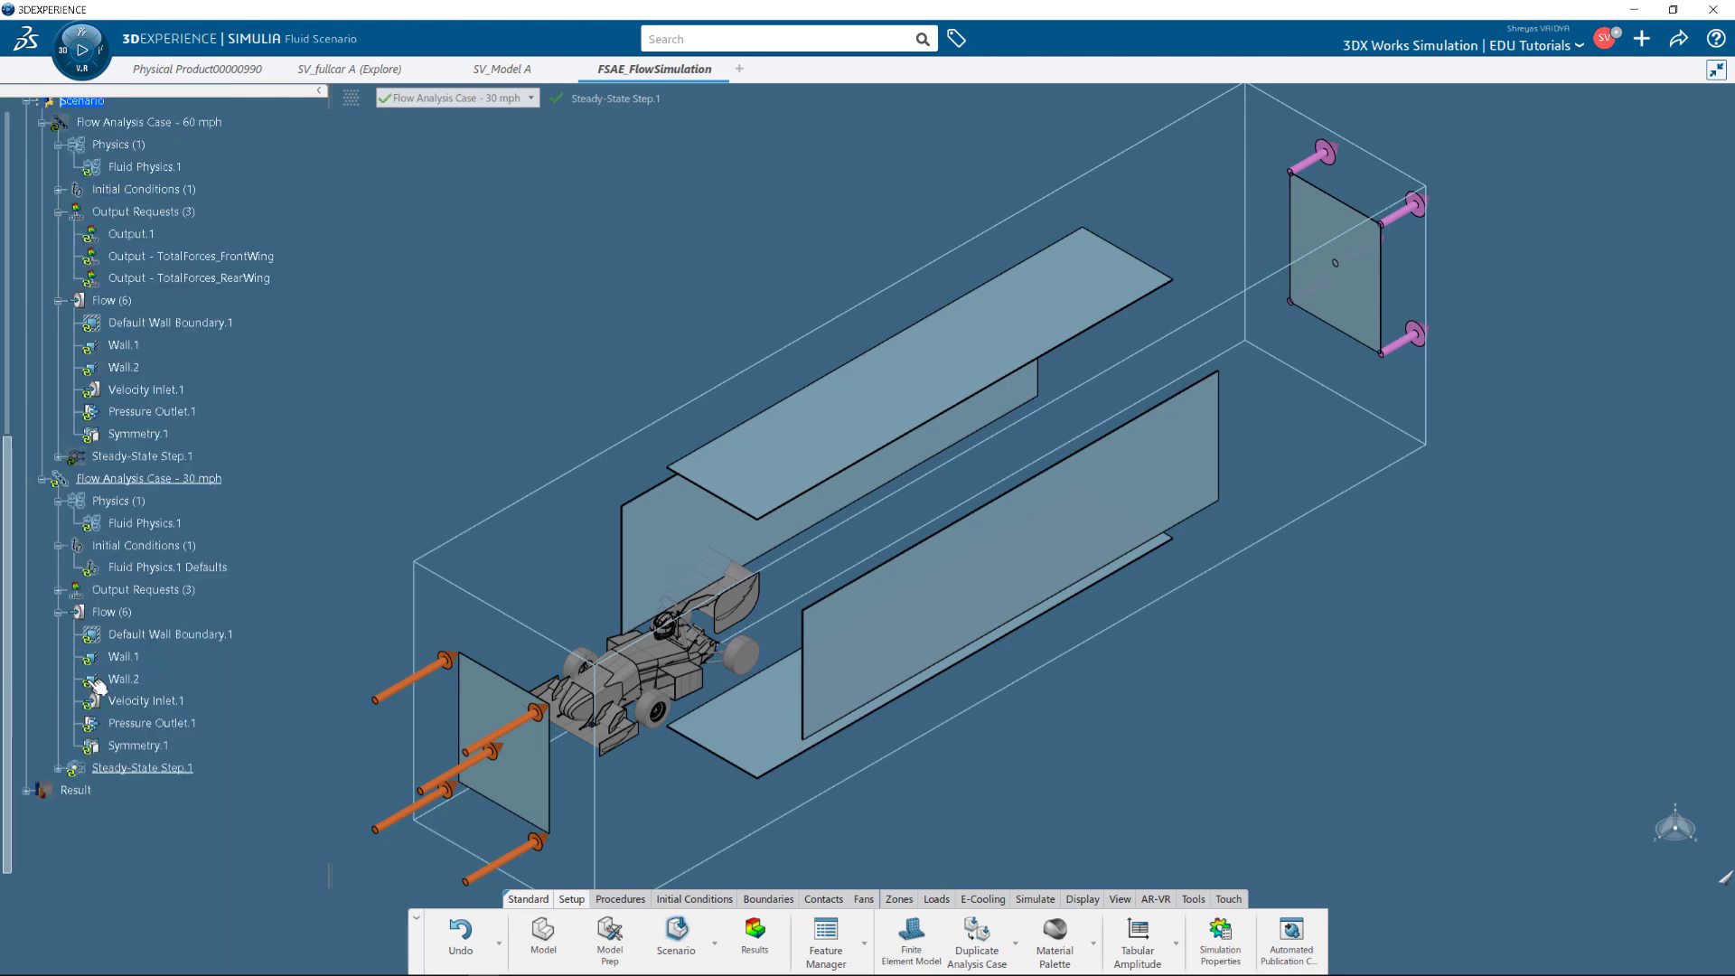
{"action": "double_click", "coordinate": [123, 656]}
{"action": "triple_click", "coordinate": [1562, 324]}
{"action": "type", "text": "-13.411m_s"}
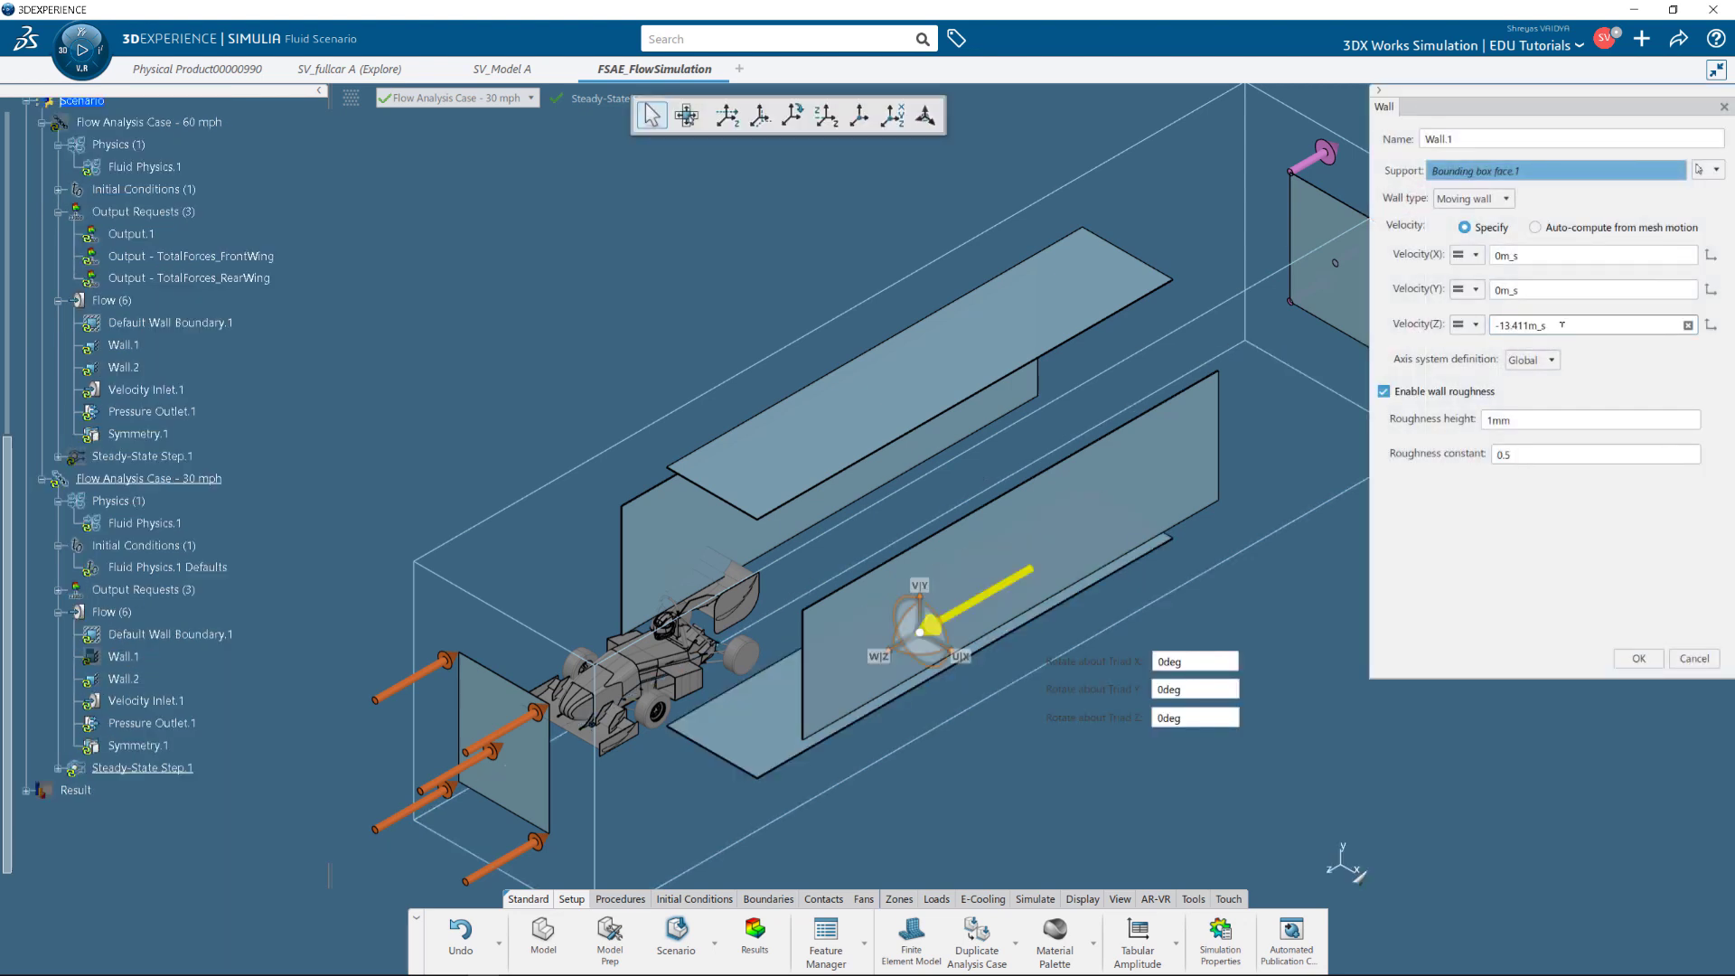
{"action": "left_click", "coordinate": [1626, 446]}
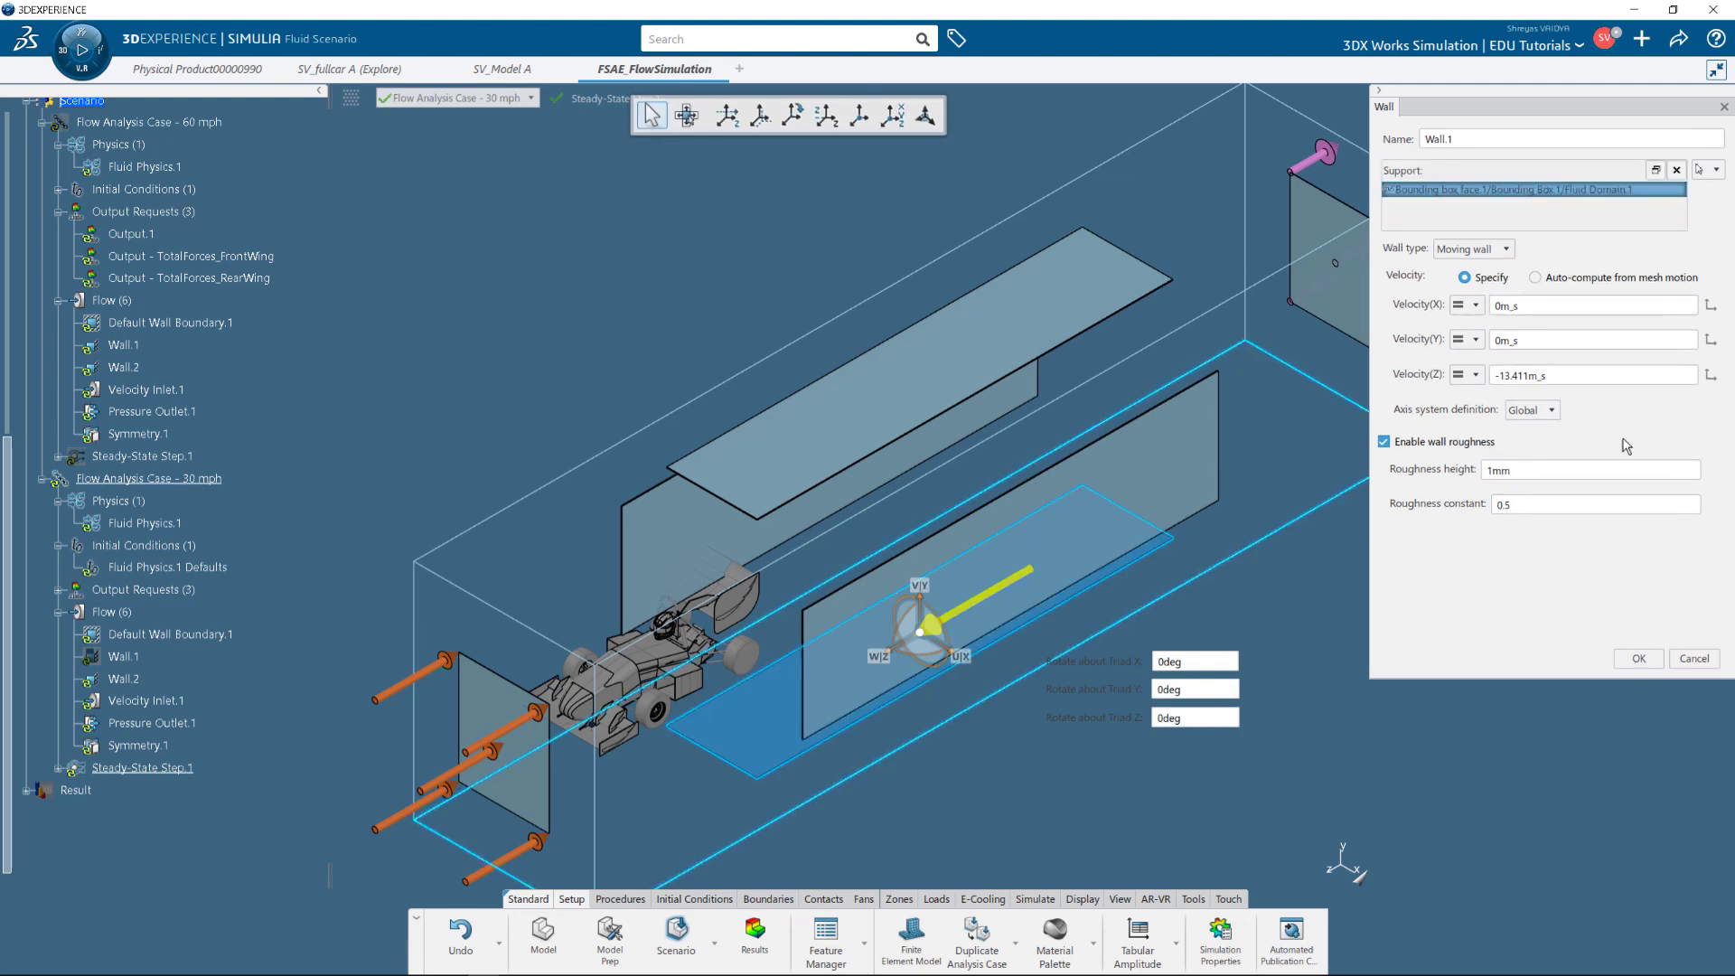
{"action": "left_click", "coordinate": [1638, 659]}
Set Velocity Inlet.1 to 30 mph, then review the front and rear wing force outputs.
{"action": "double_click", "coordinate": [145, 700]}
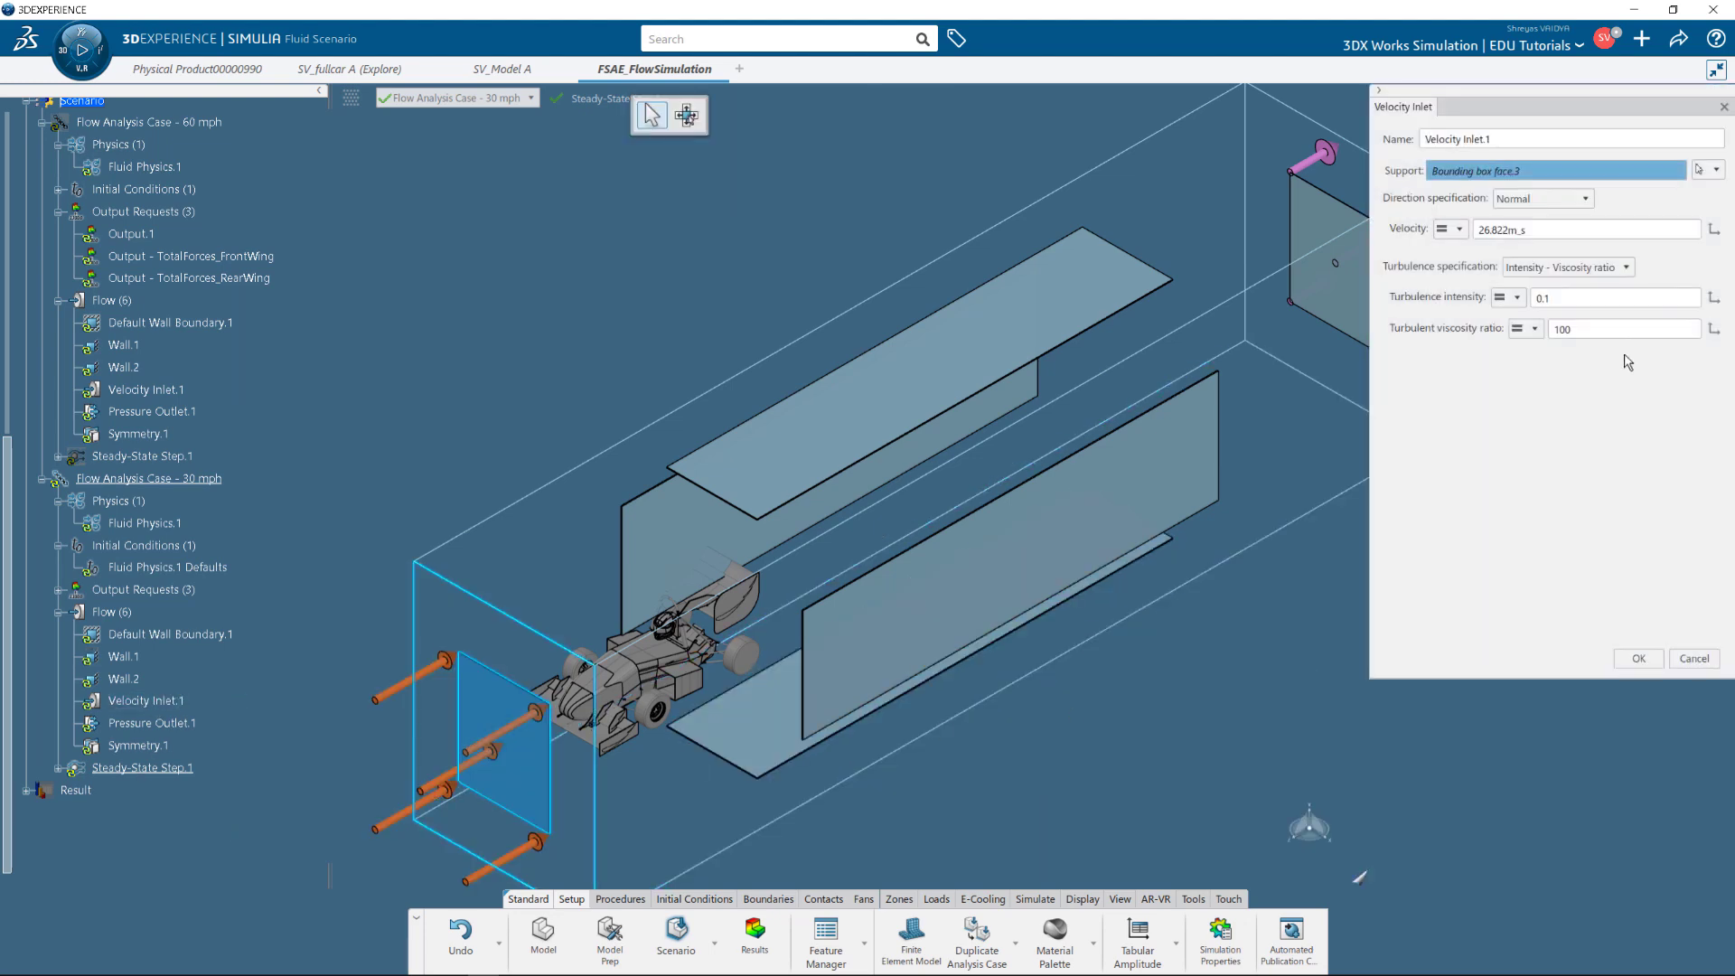
{"action": "left_click", "coordinate": [1567, 228]}
{"action": "type", "text": "30 "}
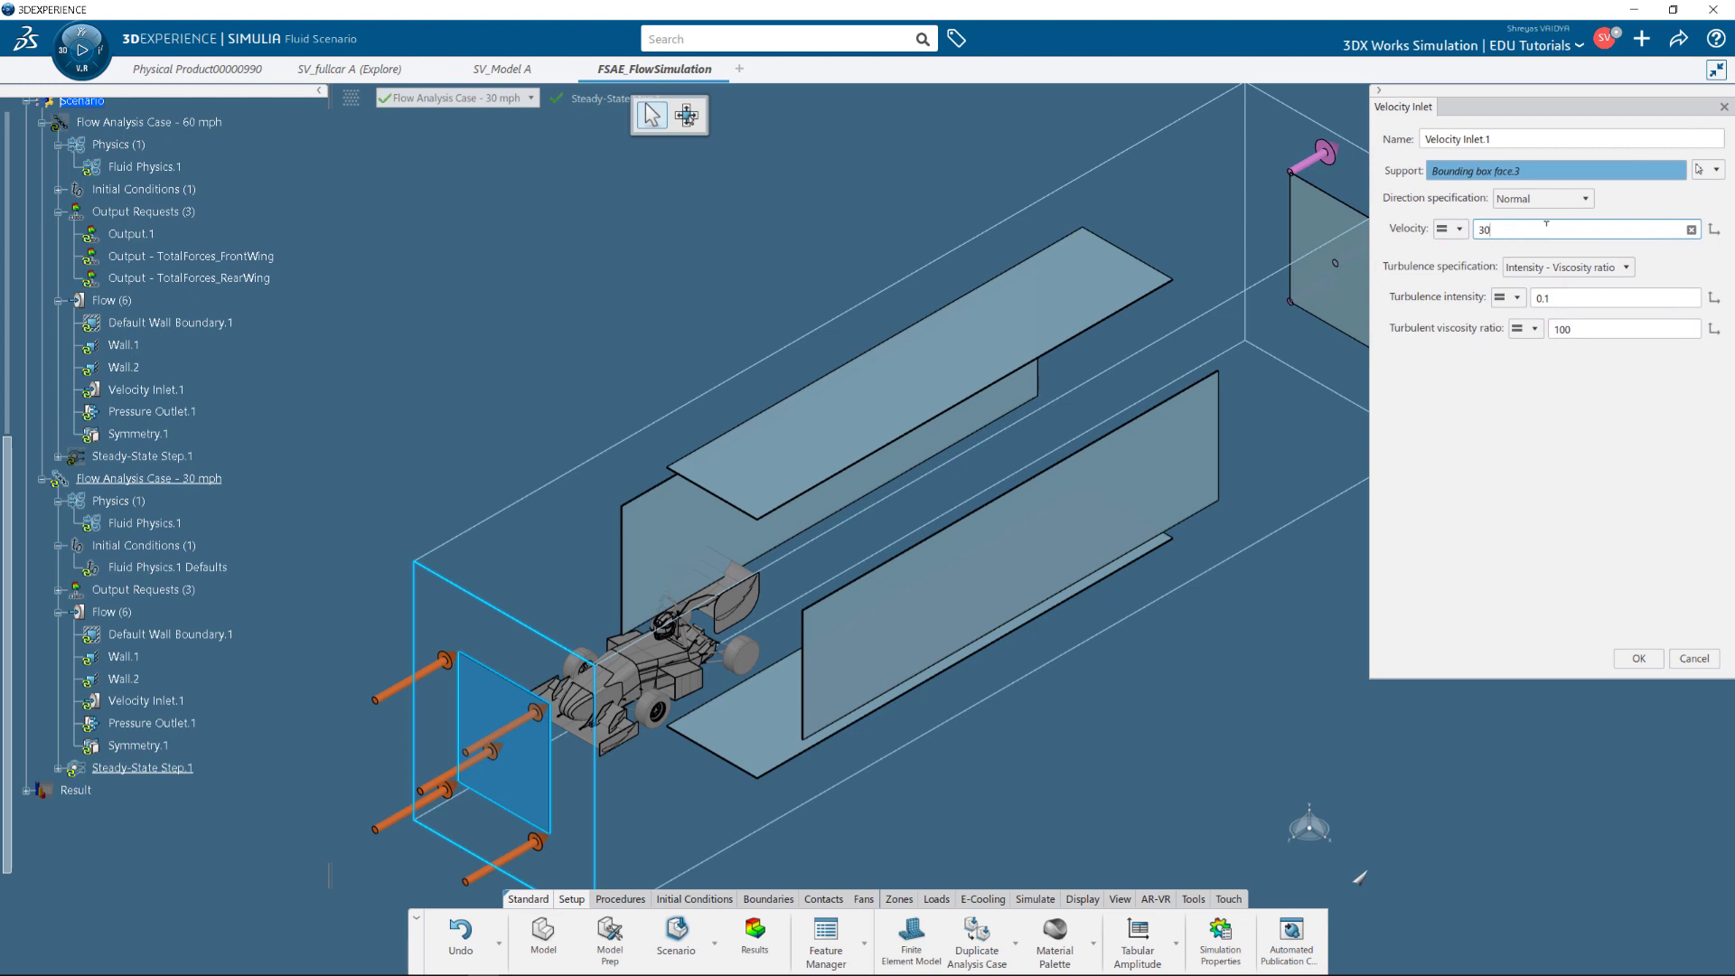
{"action": "type", "text": "mph"}
{"action": "left_click", "coordinate": [1638, 658]}
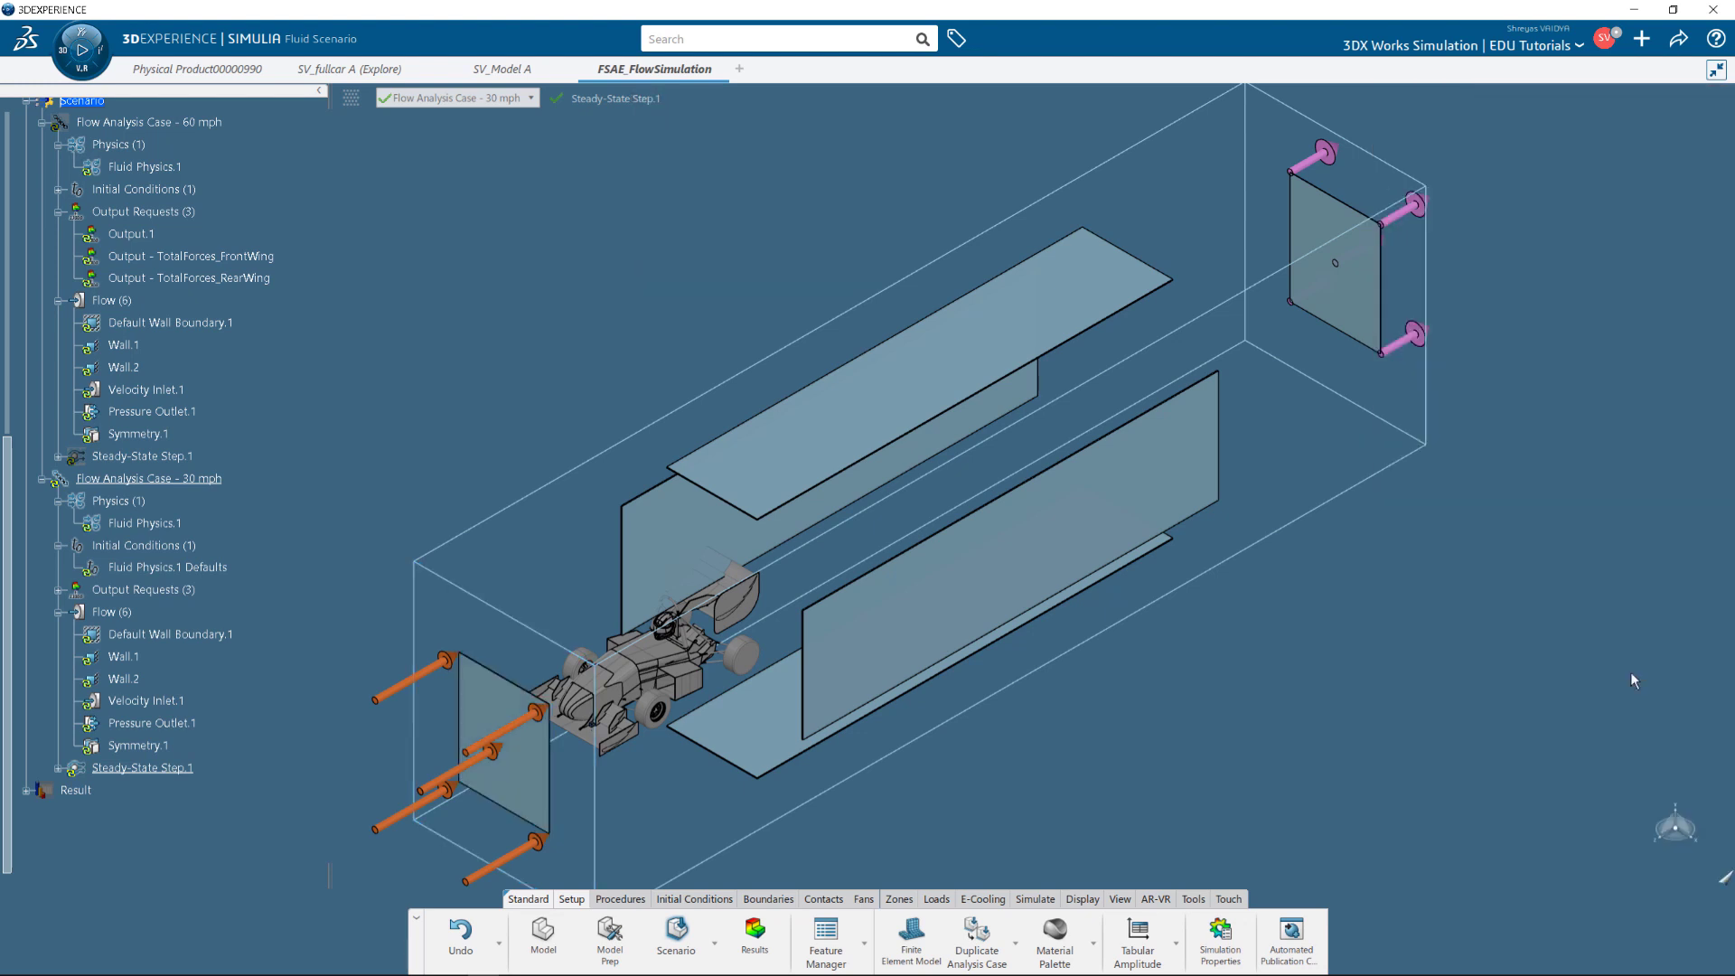
{"action": "left_click", "coordinate": [58, 589]}
{"action": "left_click", "coordinate": [208, 634]}
{"action": "left_click", "coordinate": [214, 657]}
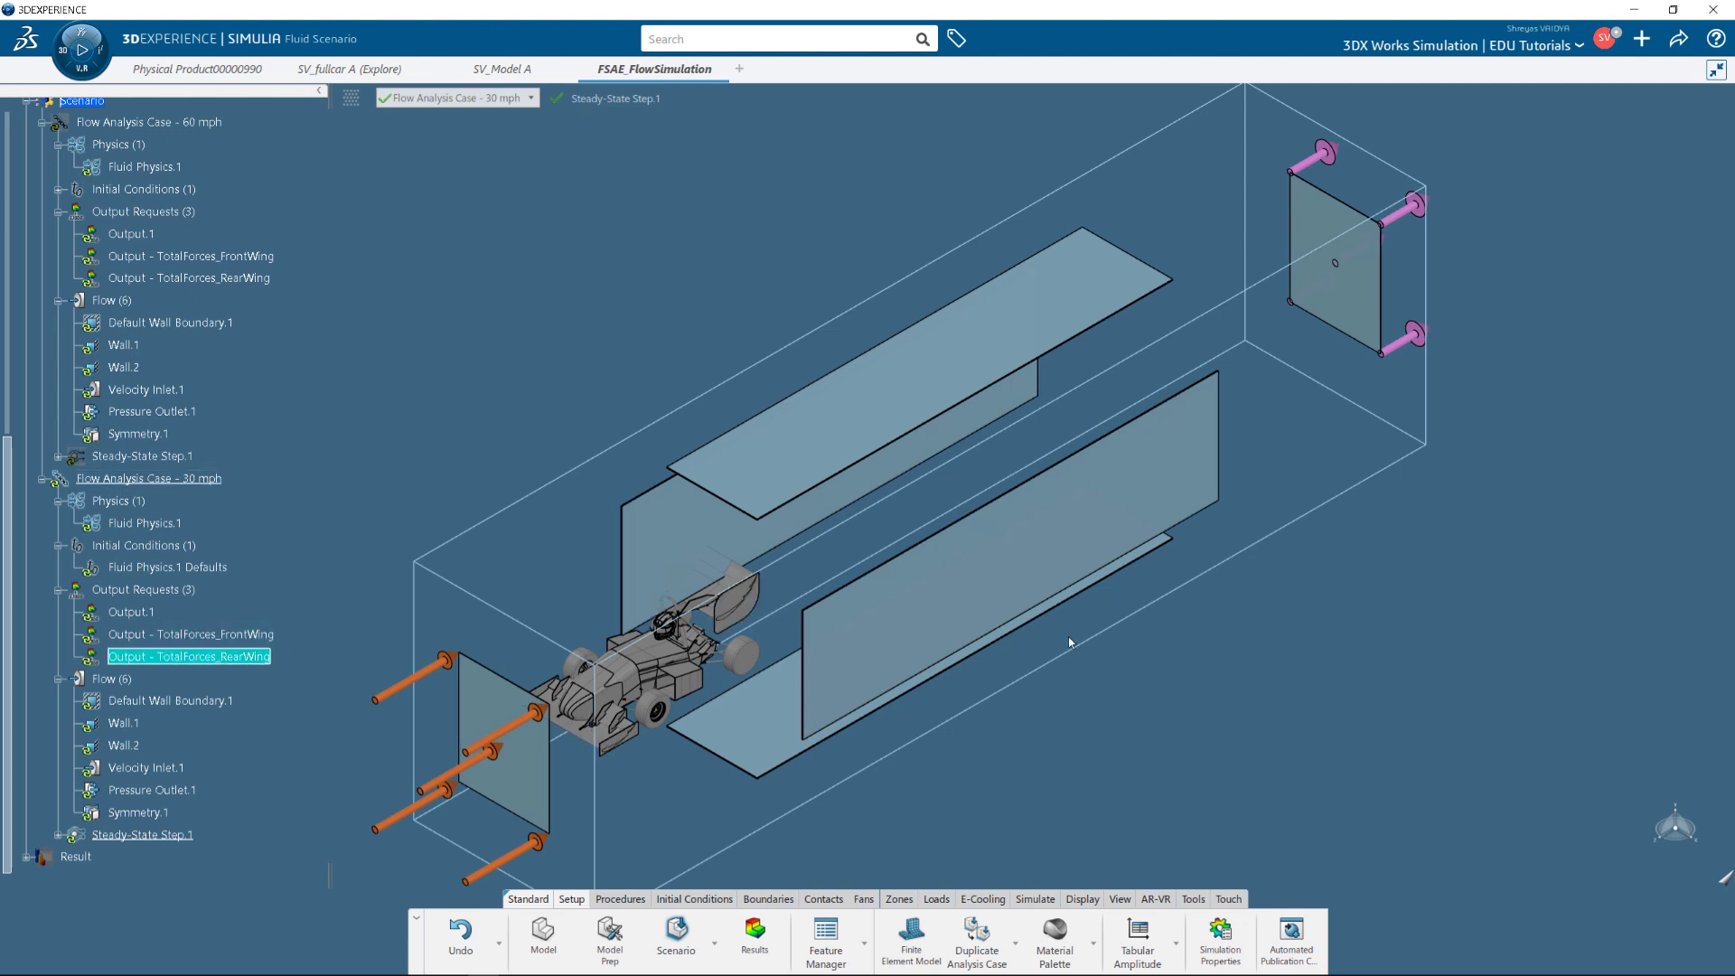
Save the simulation and open the Simulate settings, raising both cases to 6 cores.
{"action": "left_click", "coordinate": [1262, 629]}
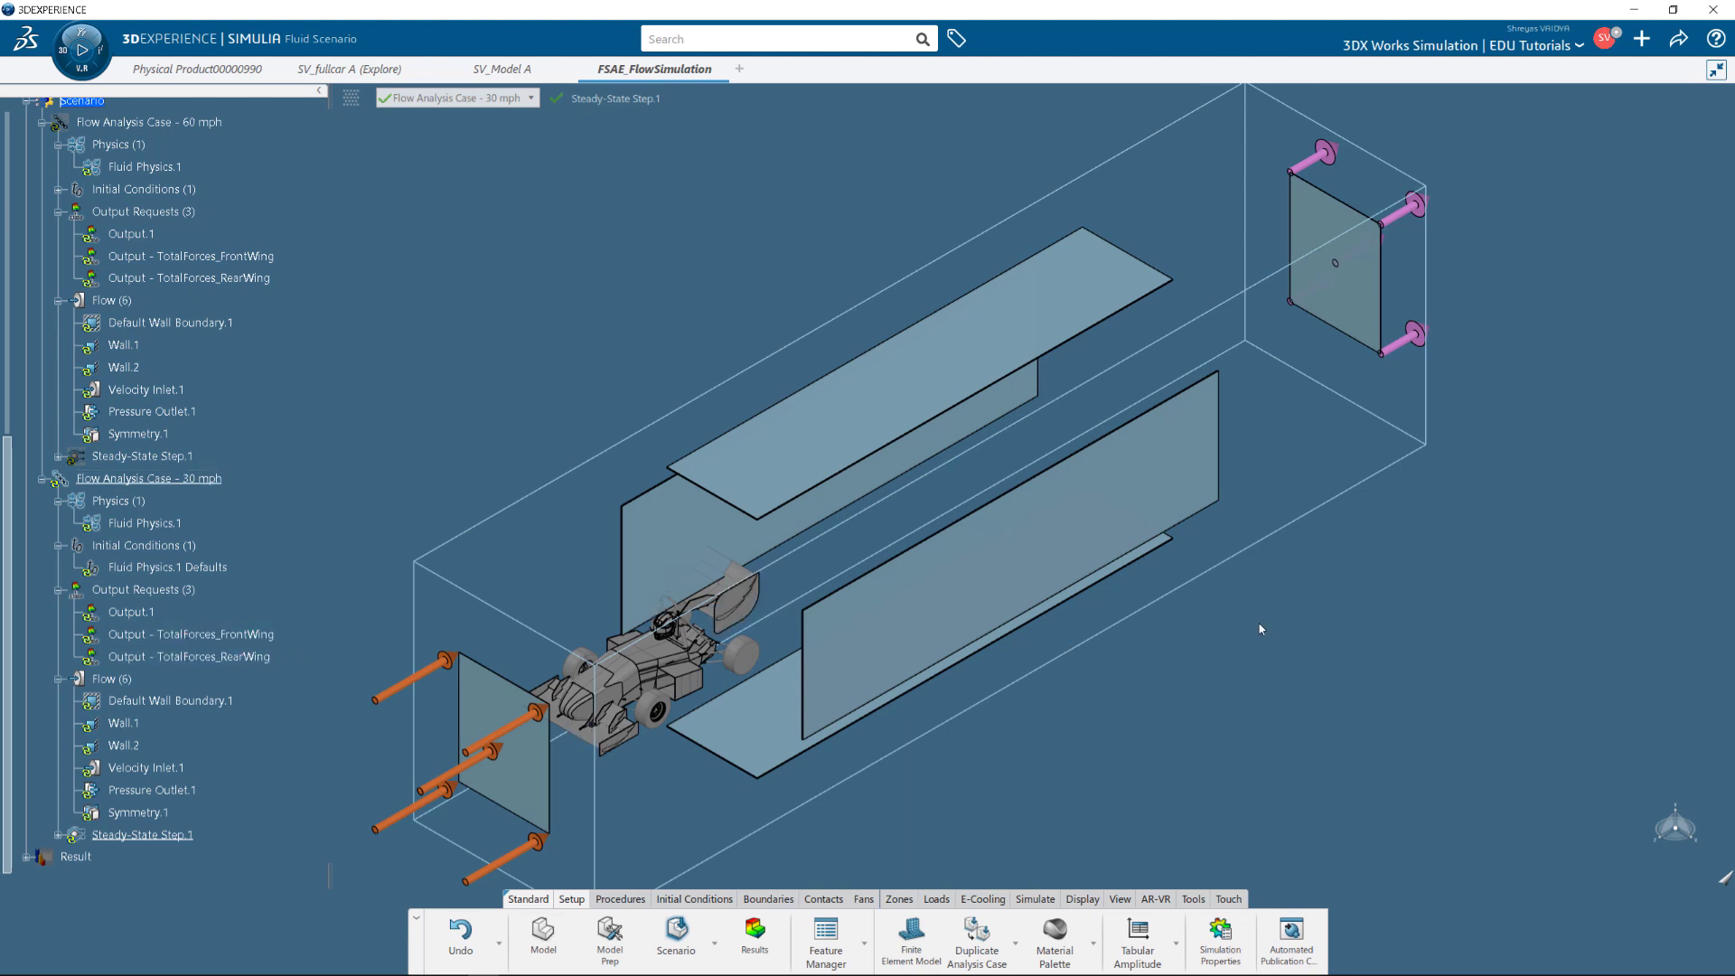
{"action": "key", "text": "ctrl+s"}
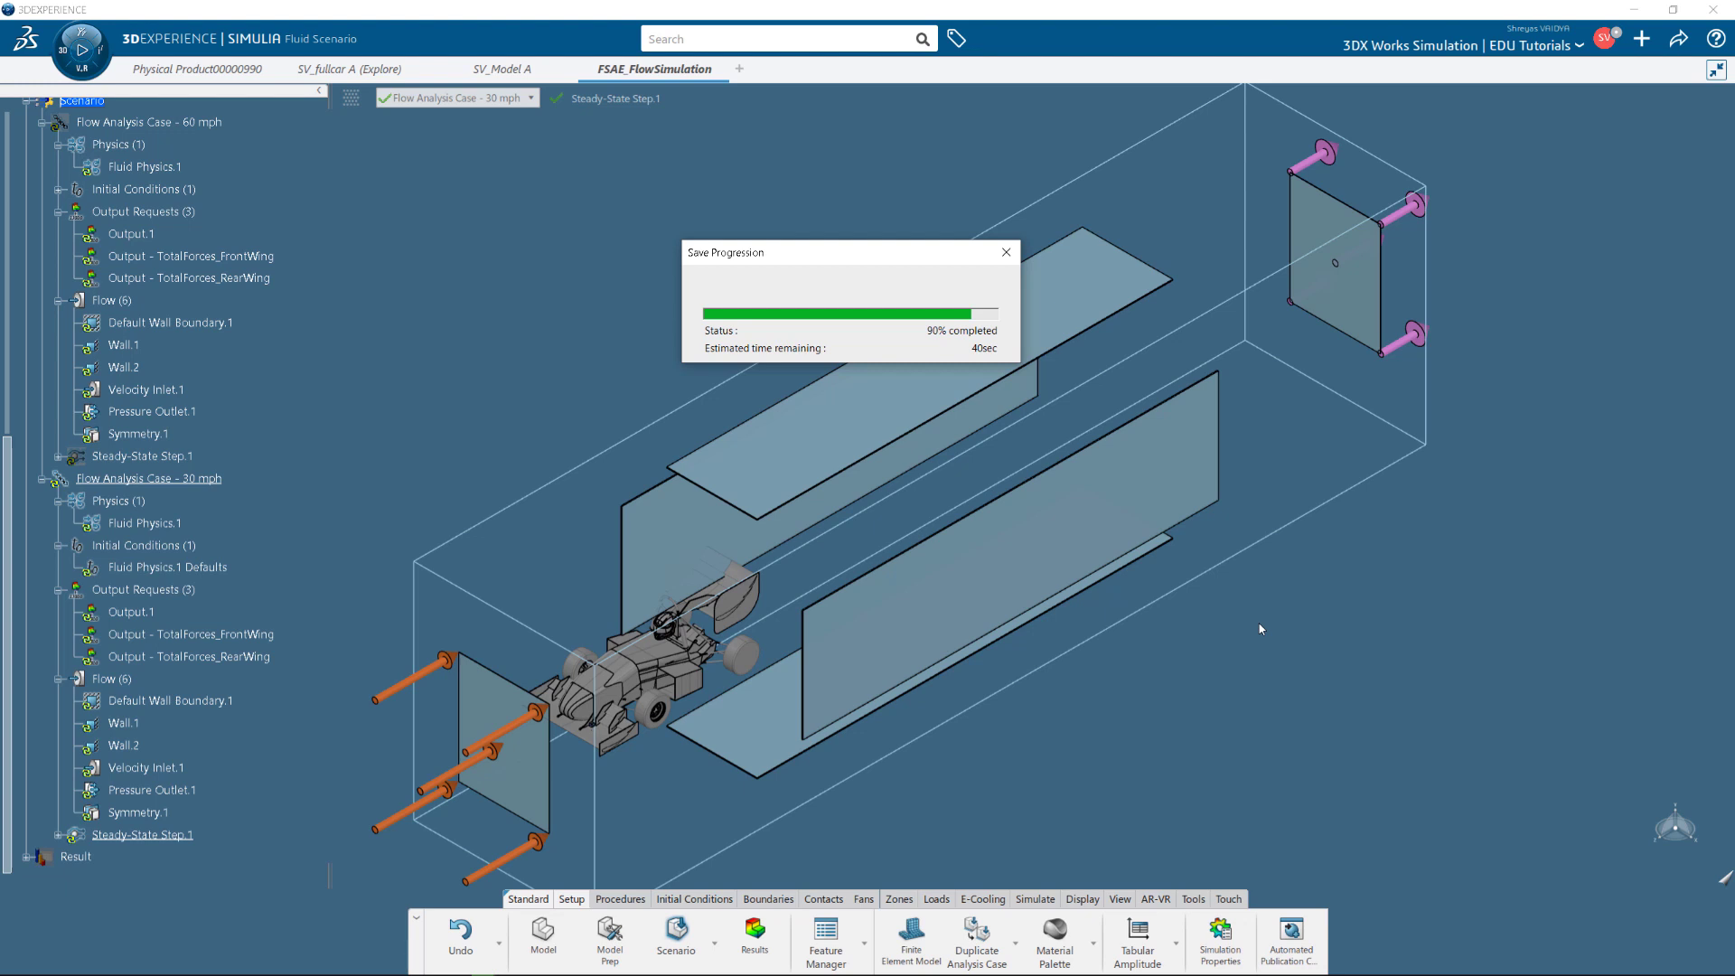
{"action": "left_click", "coordinate": [1035, 899]}
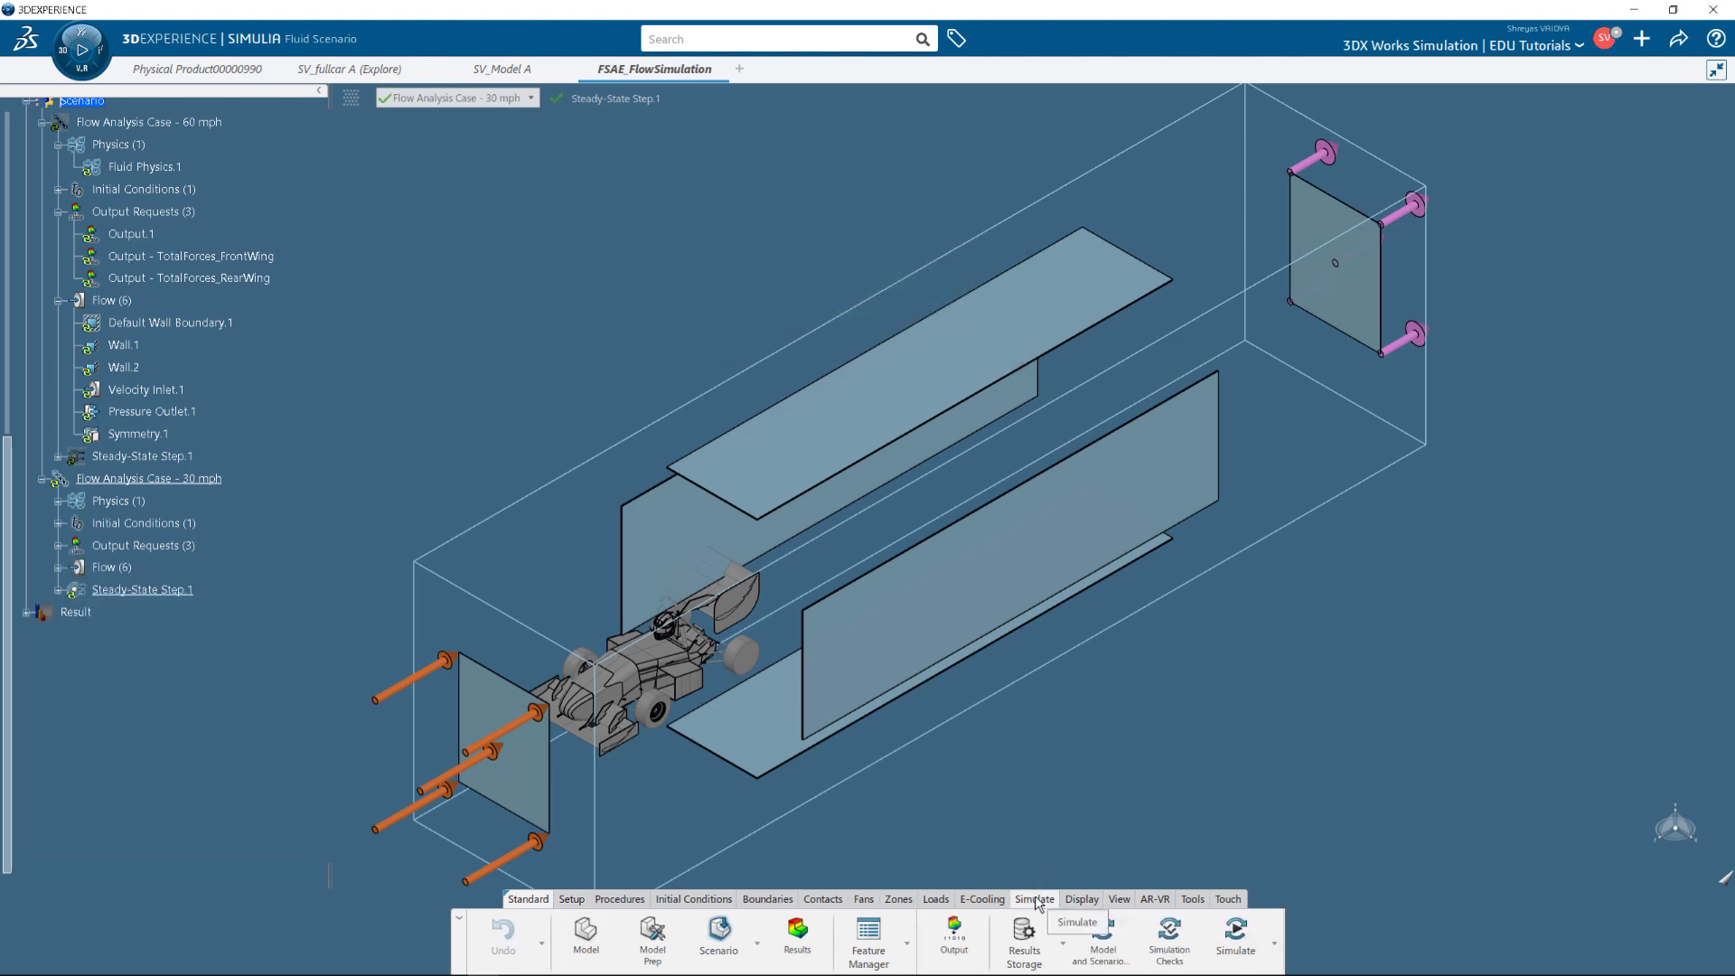
{"action": "left_click", "coordinate": [1236, 940]}
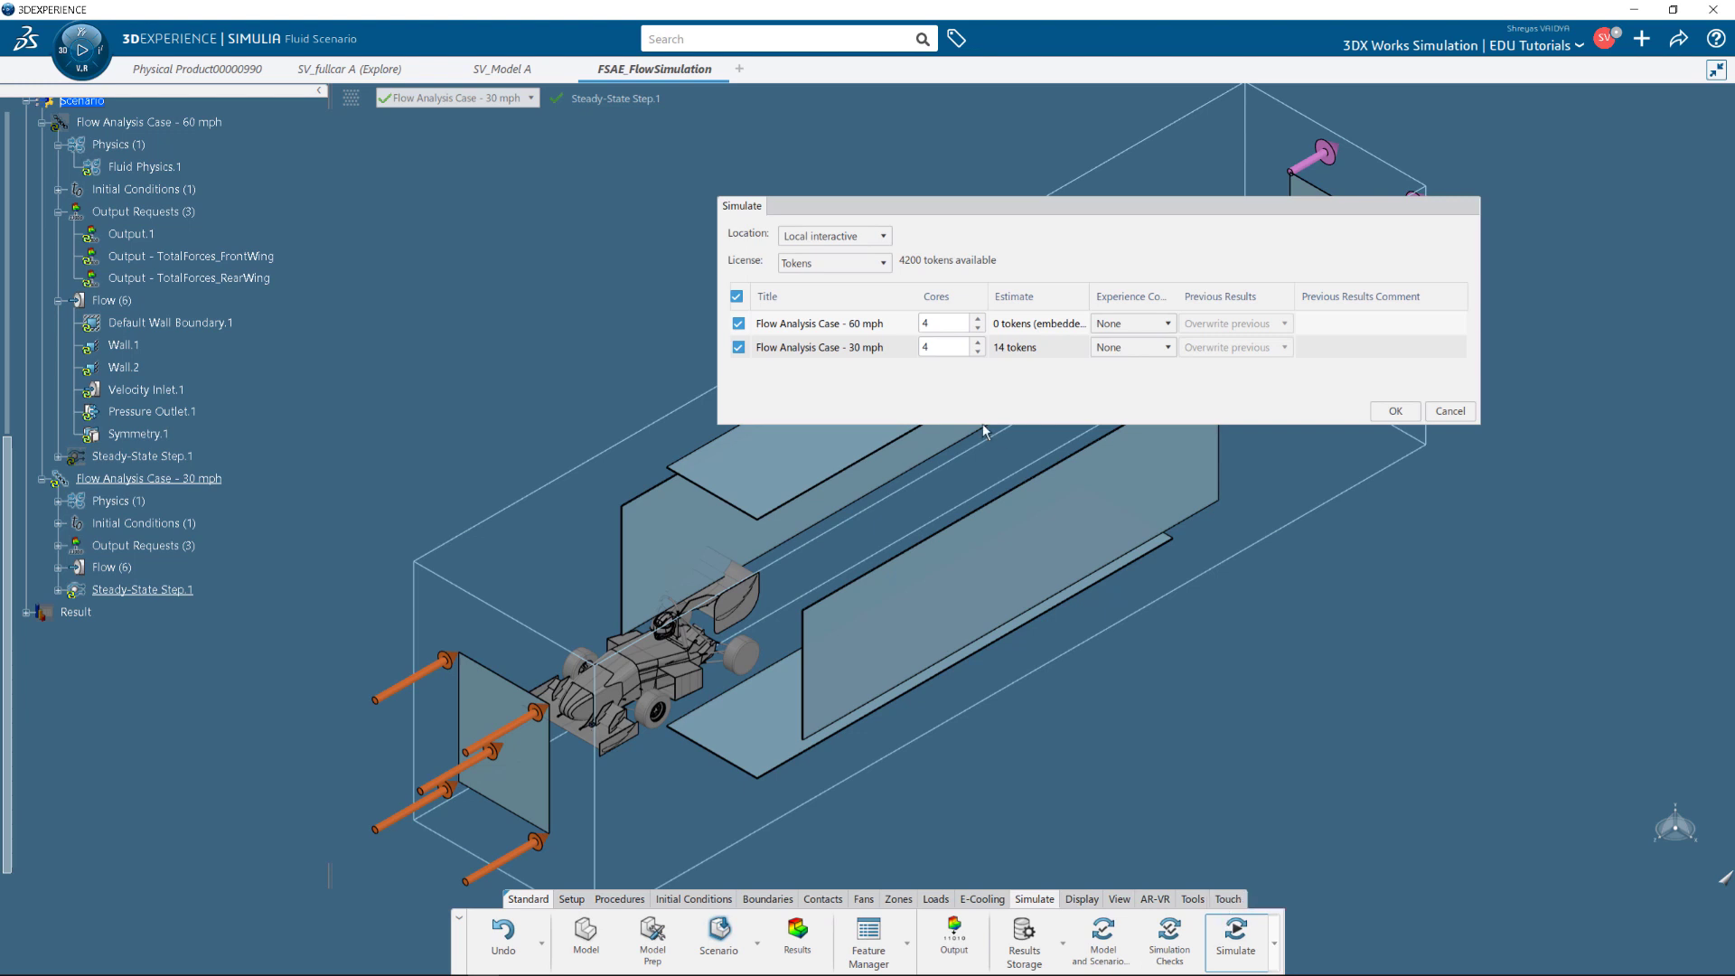
{"action": "left_click", "coordinate": [883, 236]}
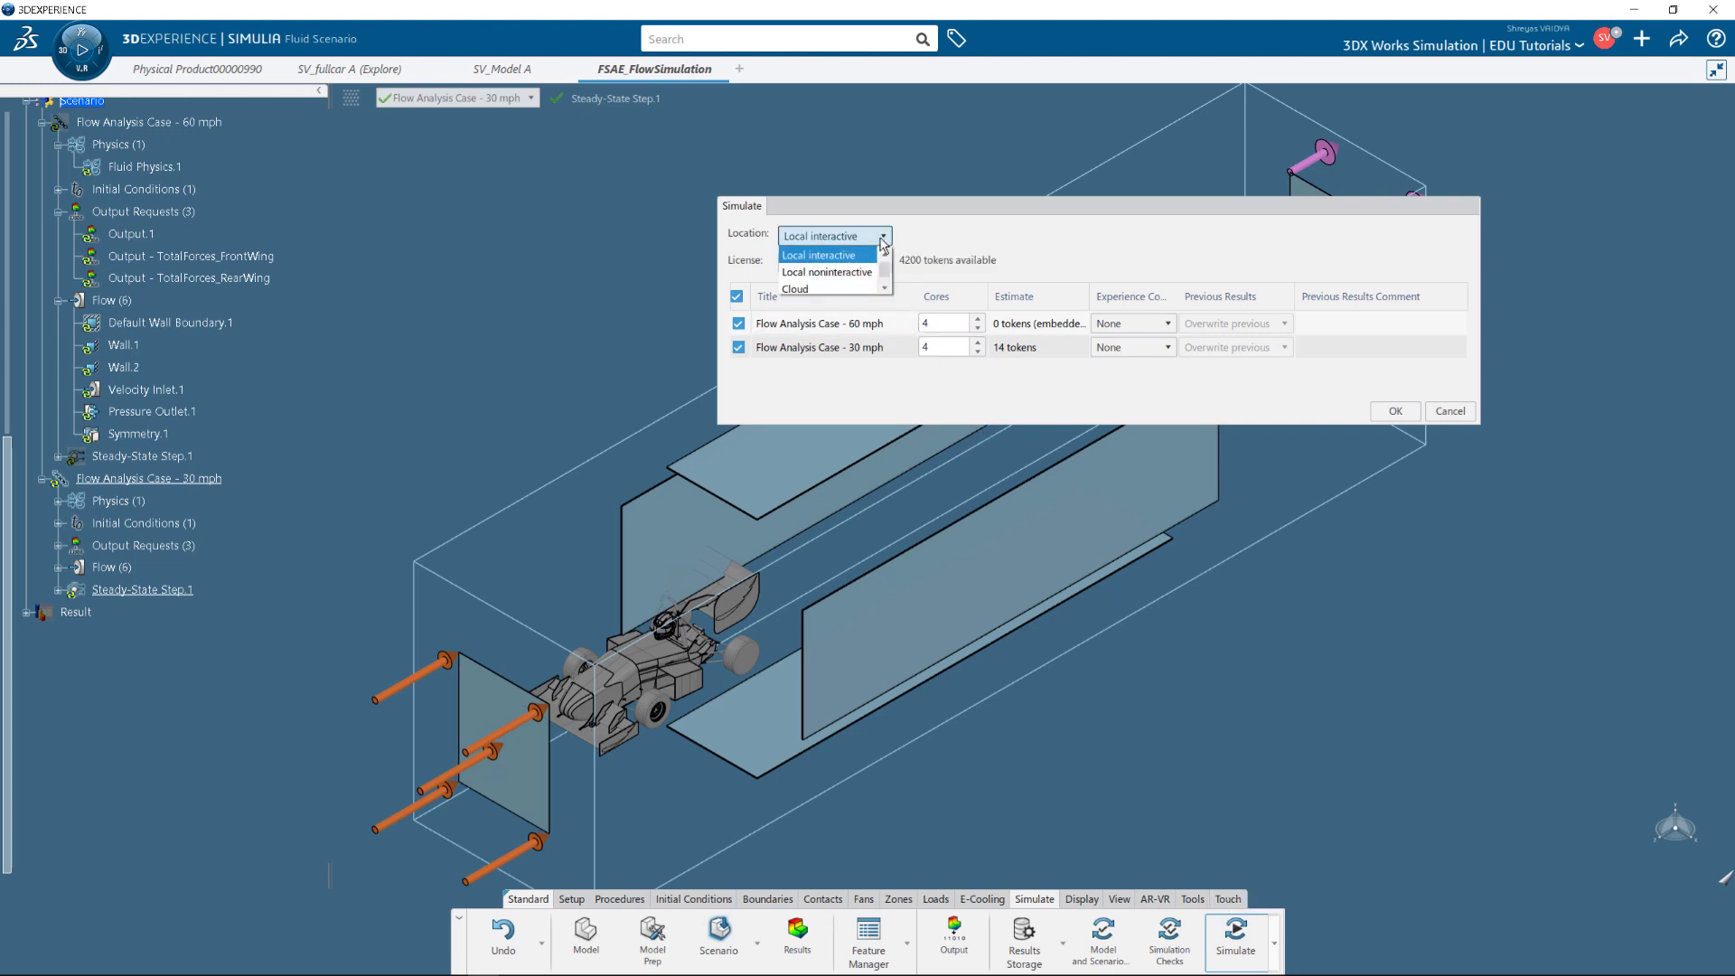
{"action": "left_click", "coordinate": [882, 239]}
{"action": "left_click", "coordinate": [977, 319]}
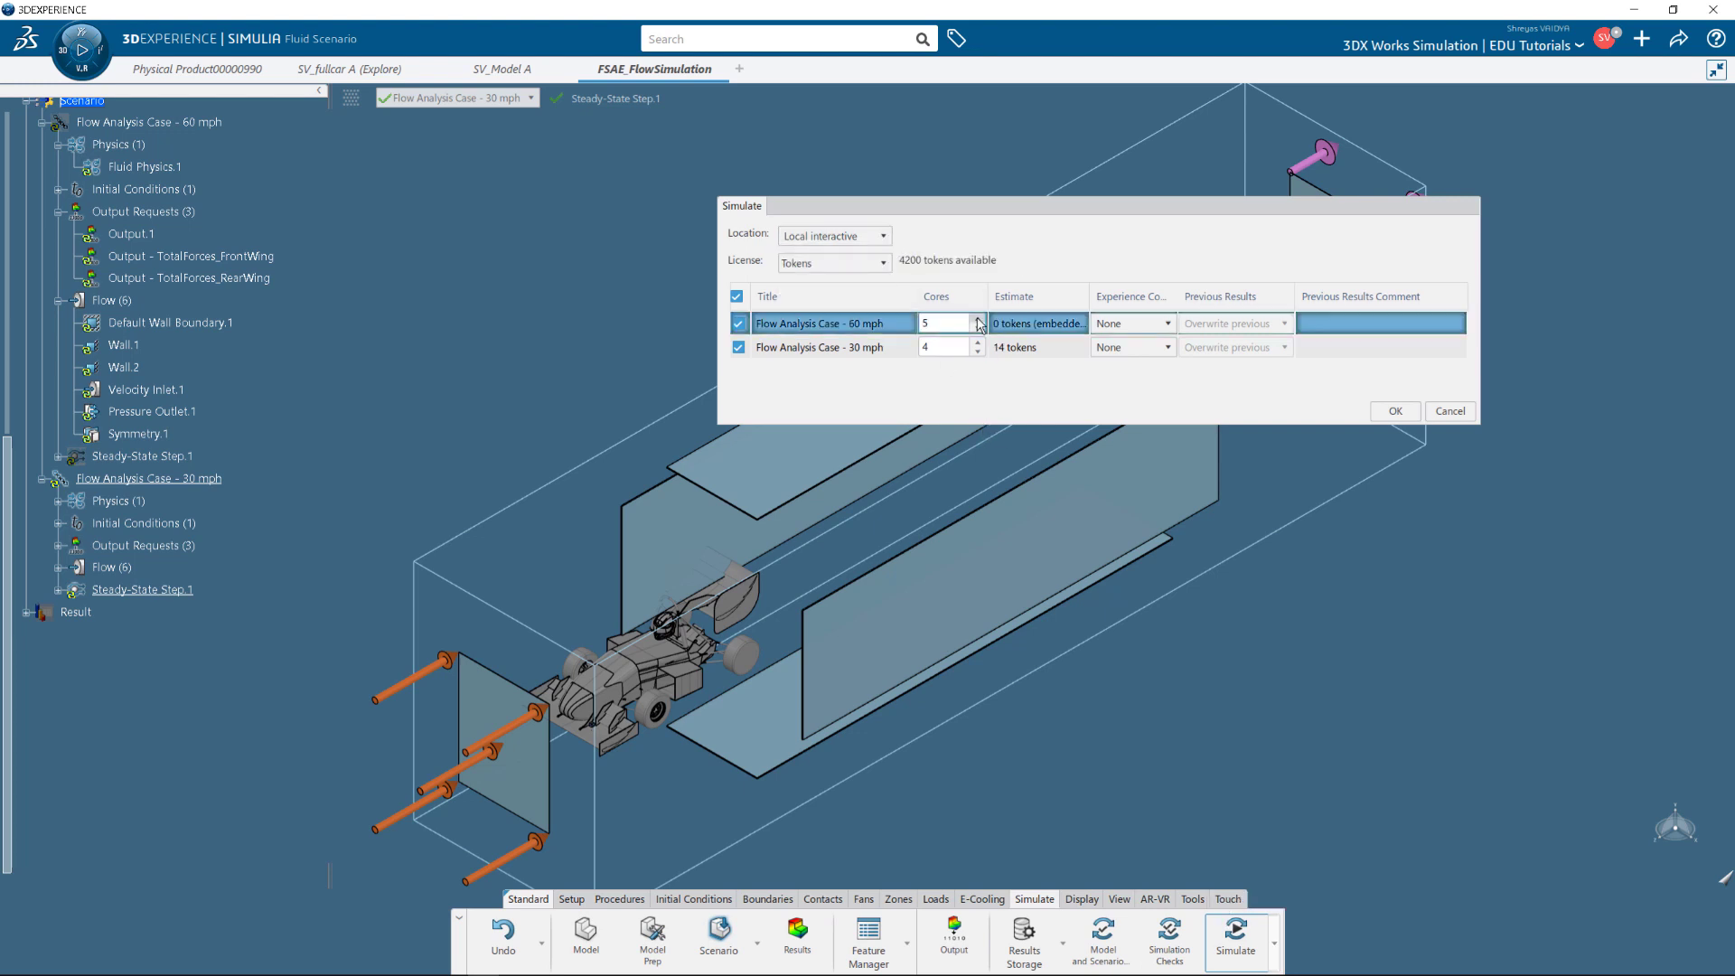
{"action": "left_click", "coordinate": [978, 319]}
{"action": "left_click", "coordinate": [979, 344]}
{"action": "left_click", "coordinate": [979, 344]}
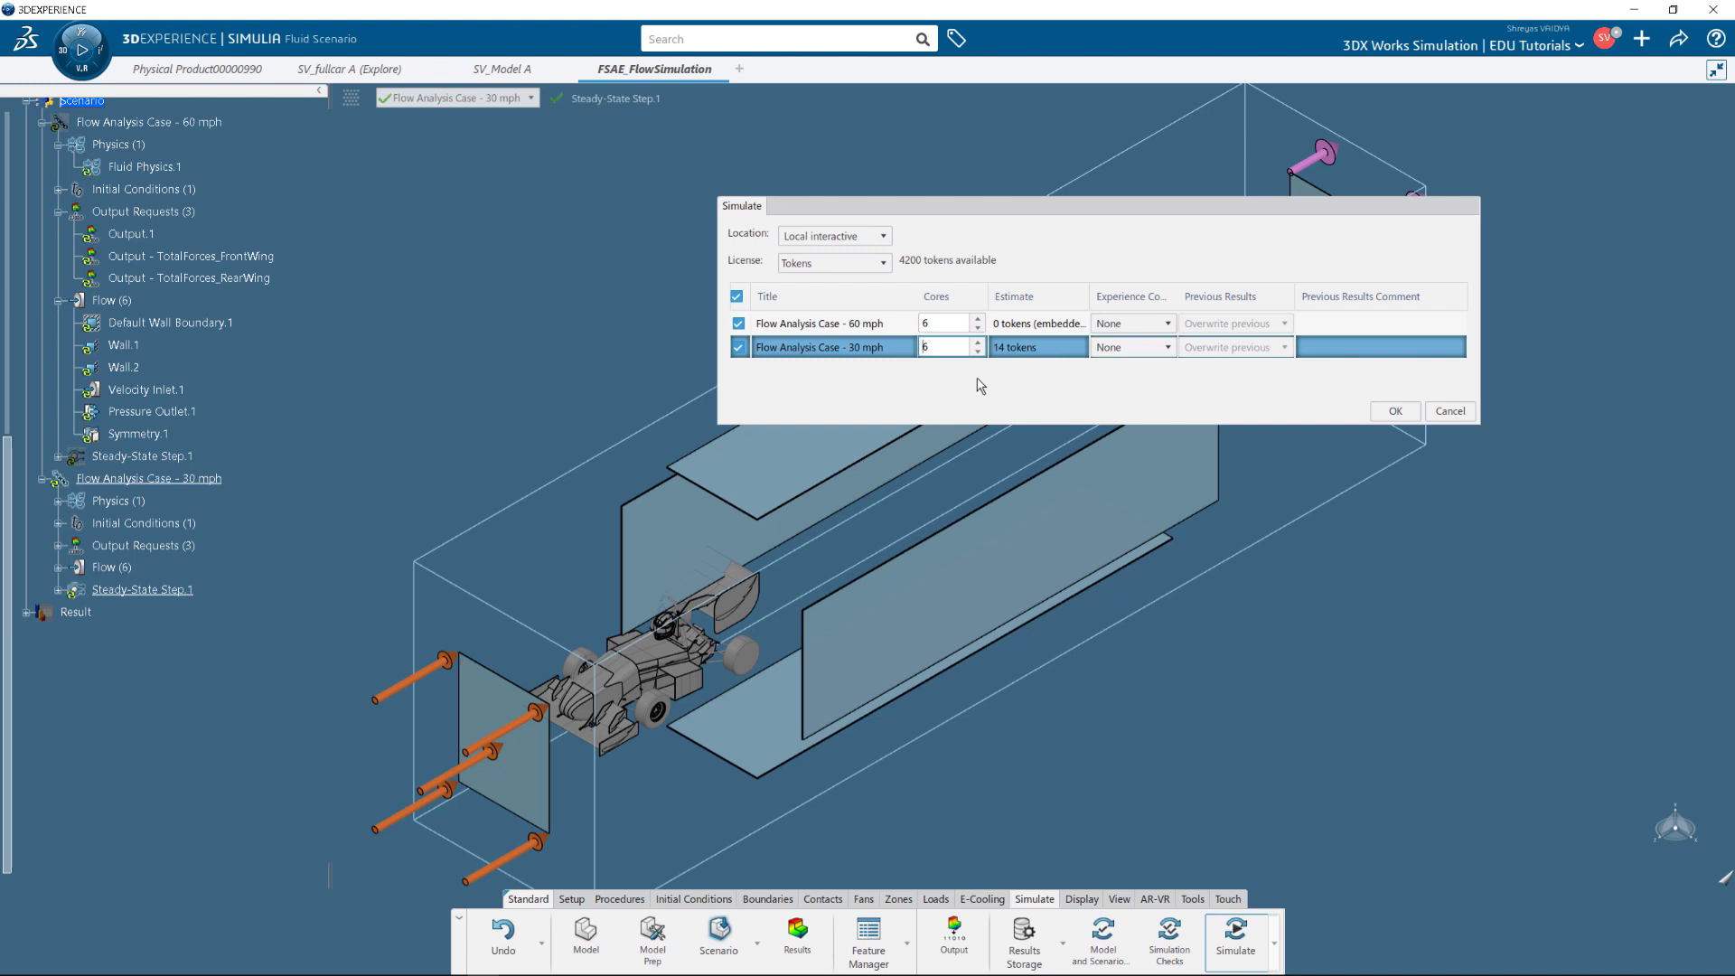
Run both analysis cases on the Cloud with the 144-core configuration each.
{"action": "left_click", "coordinate": [881, 236]}
{"action": "left_click", "coordinate": [823, 289]}
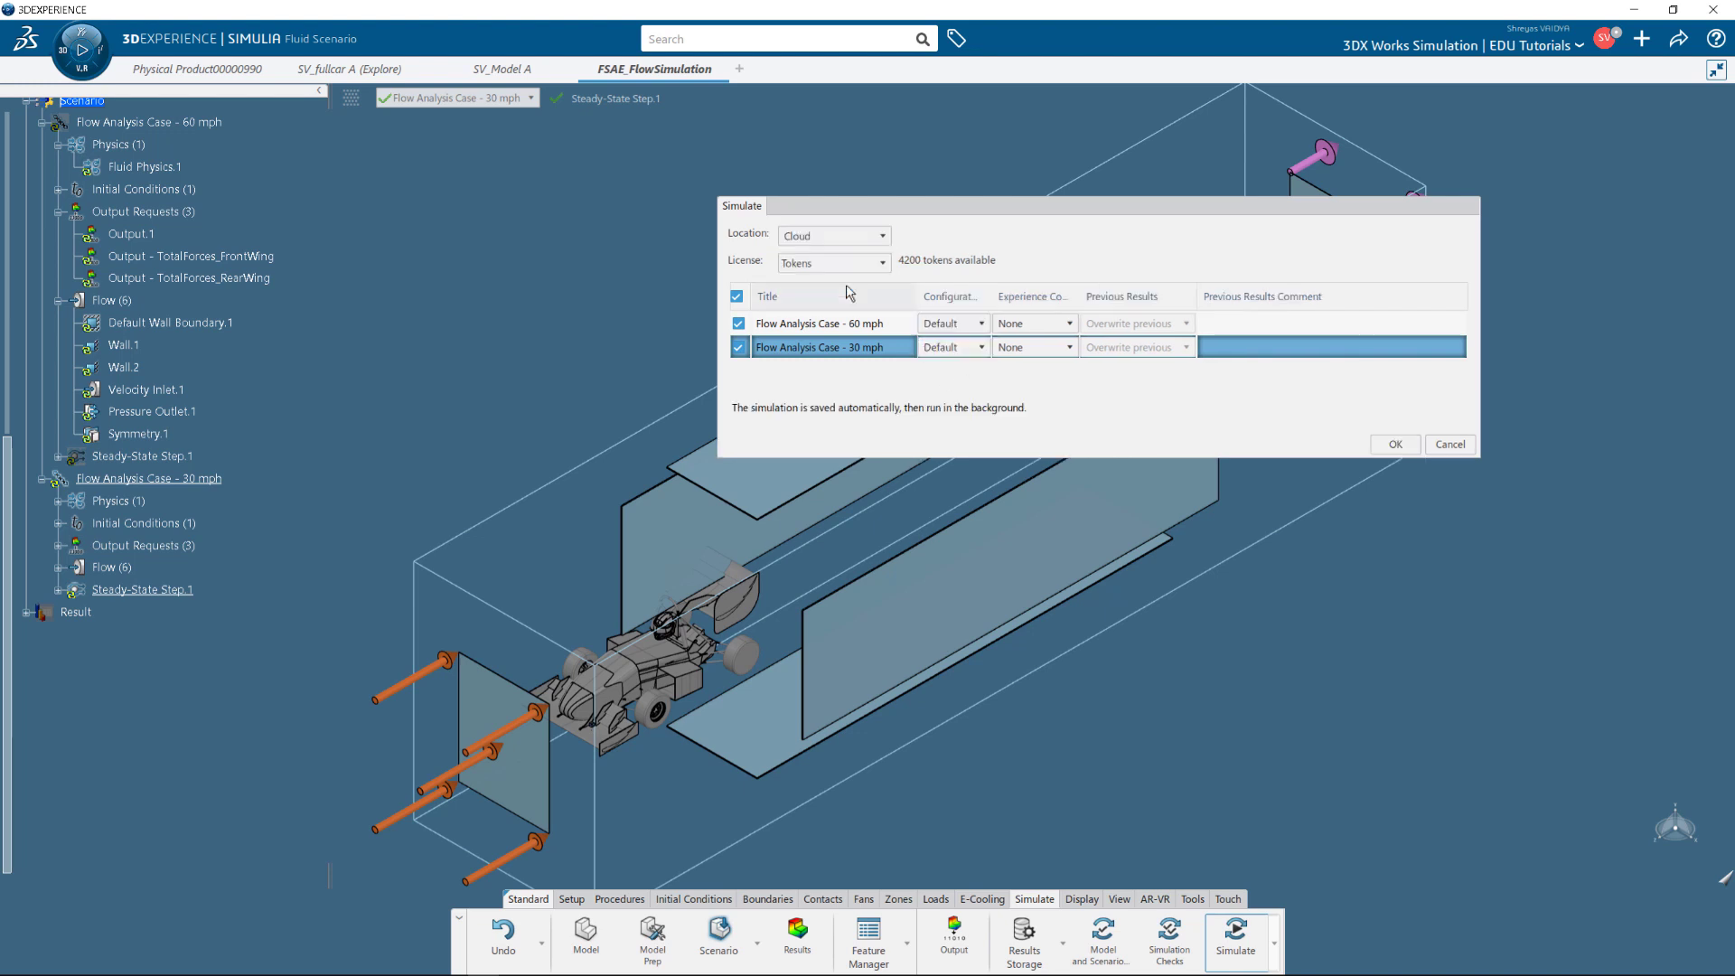
{"action": "left_click", "coordinate": [949, 324]}
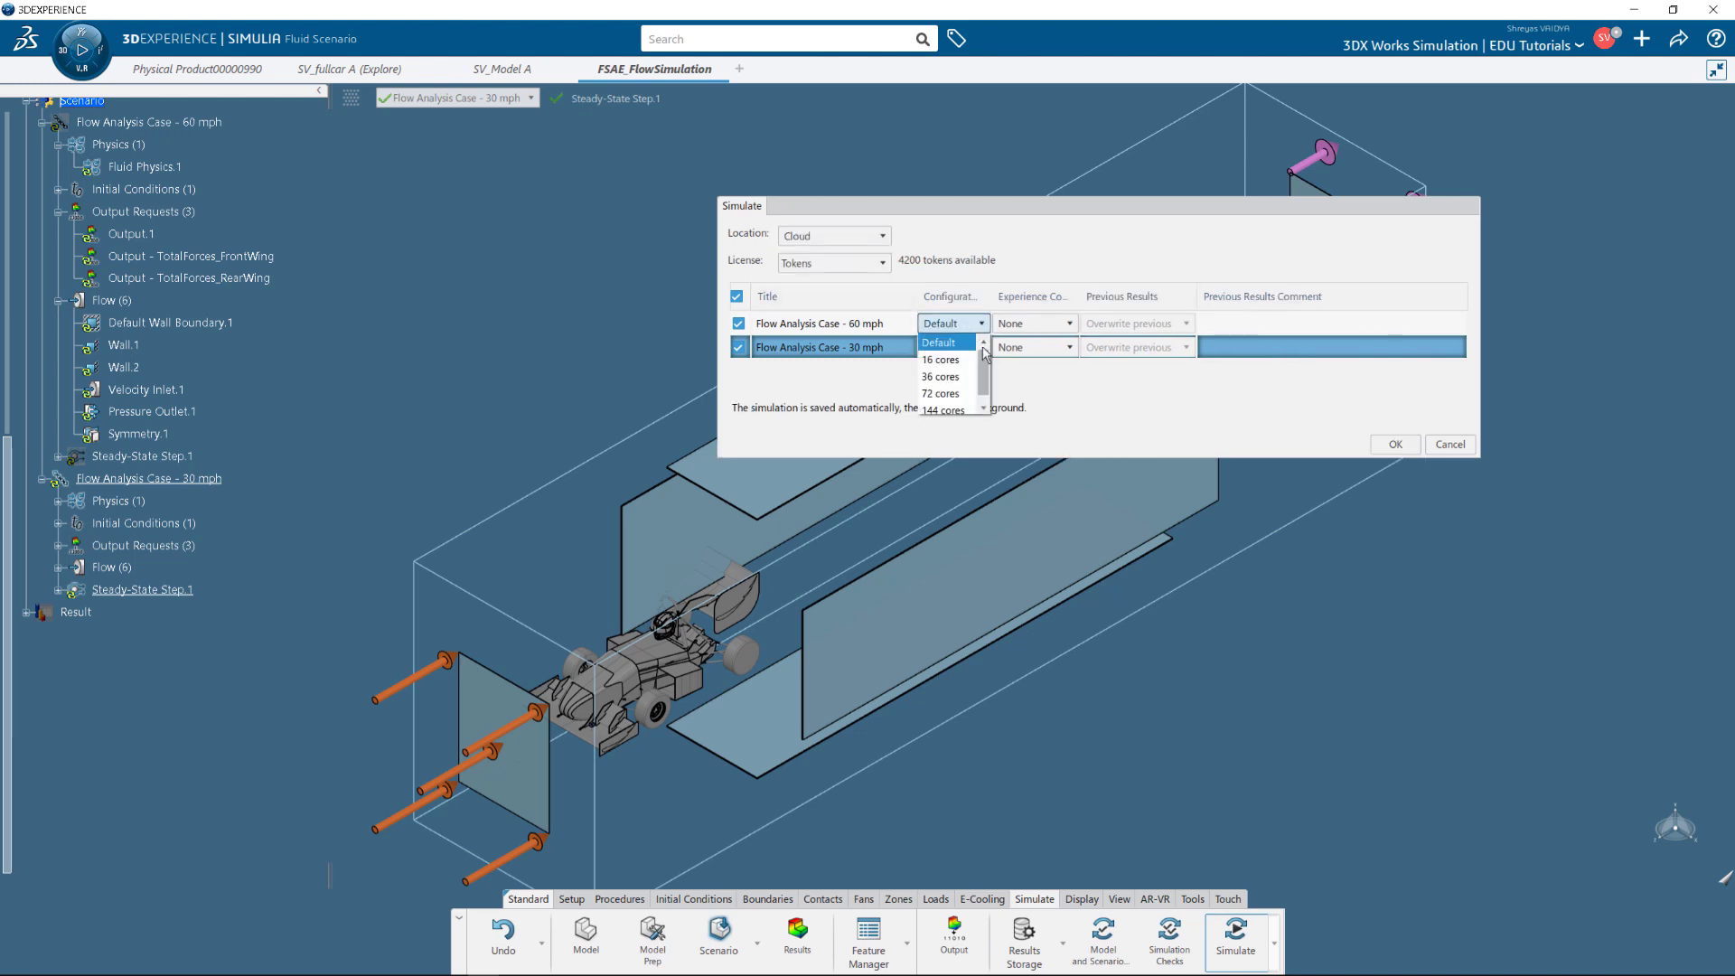
{"action": "left_click", "coordinate": [944, 407]}
{"action": "left_click", "coordinate": [948, 347]}
{"action": "left_click", "coordinate": [965, 432]}
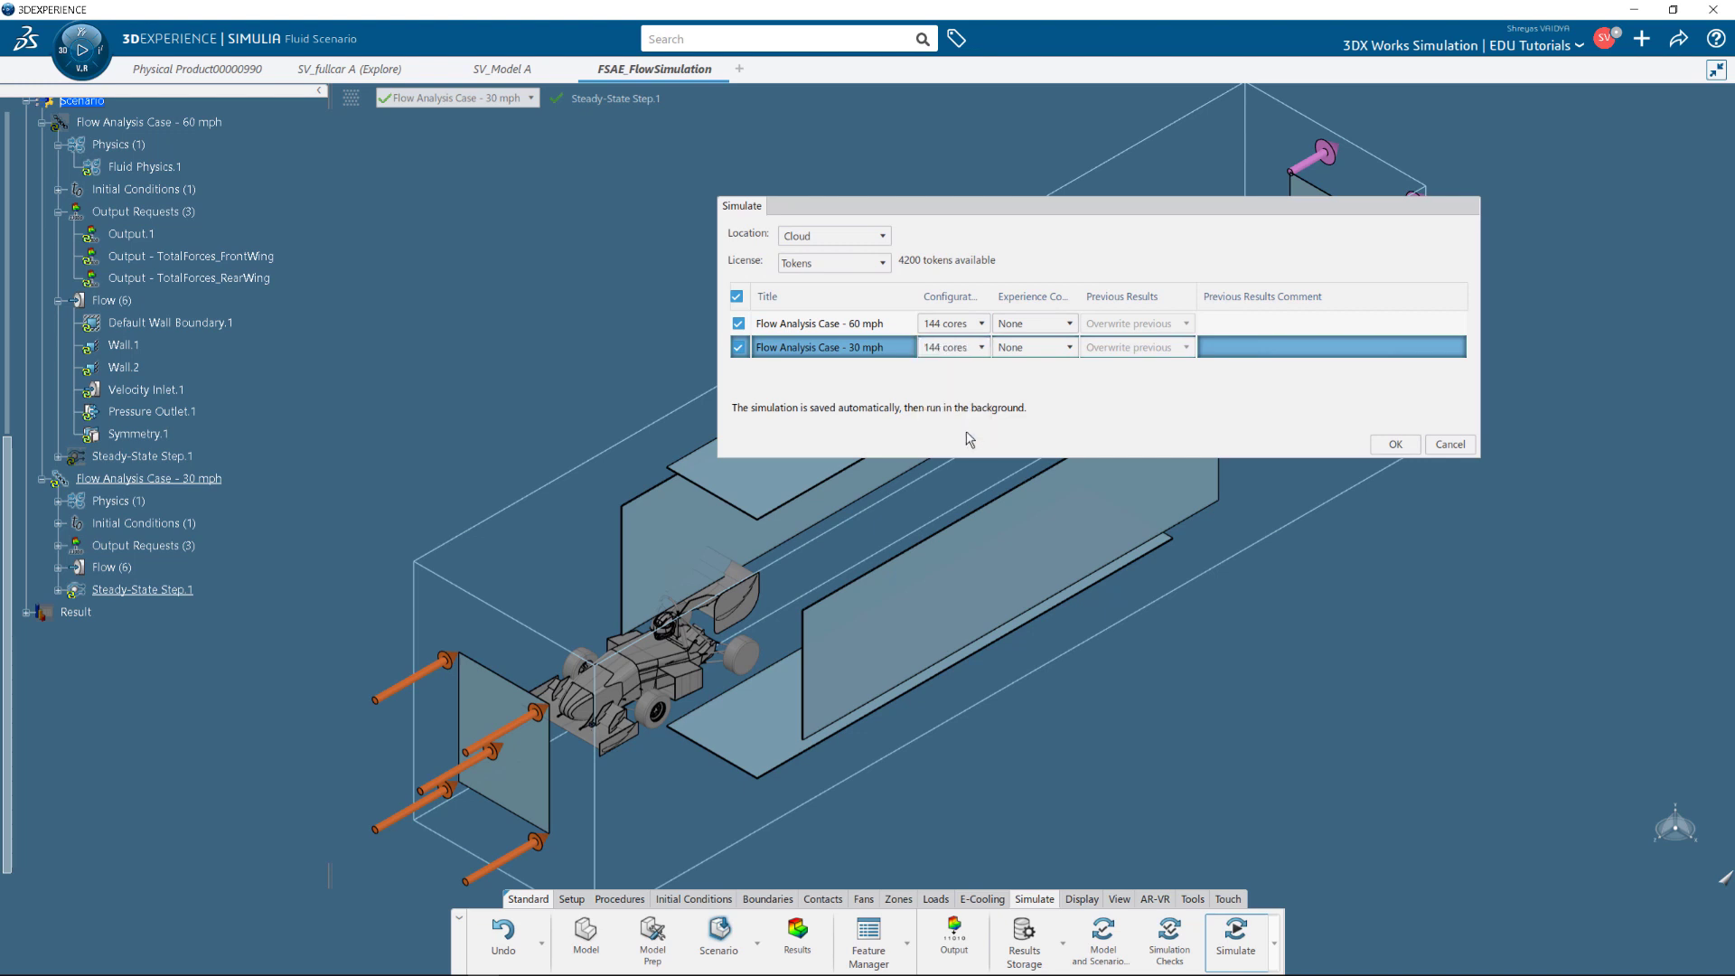
{"action": "left_click", "coordinate": [1391, 446]}
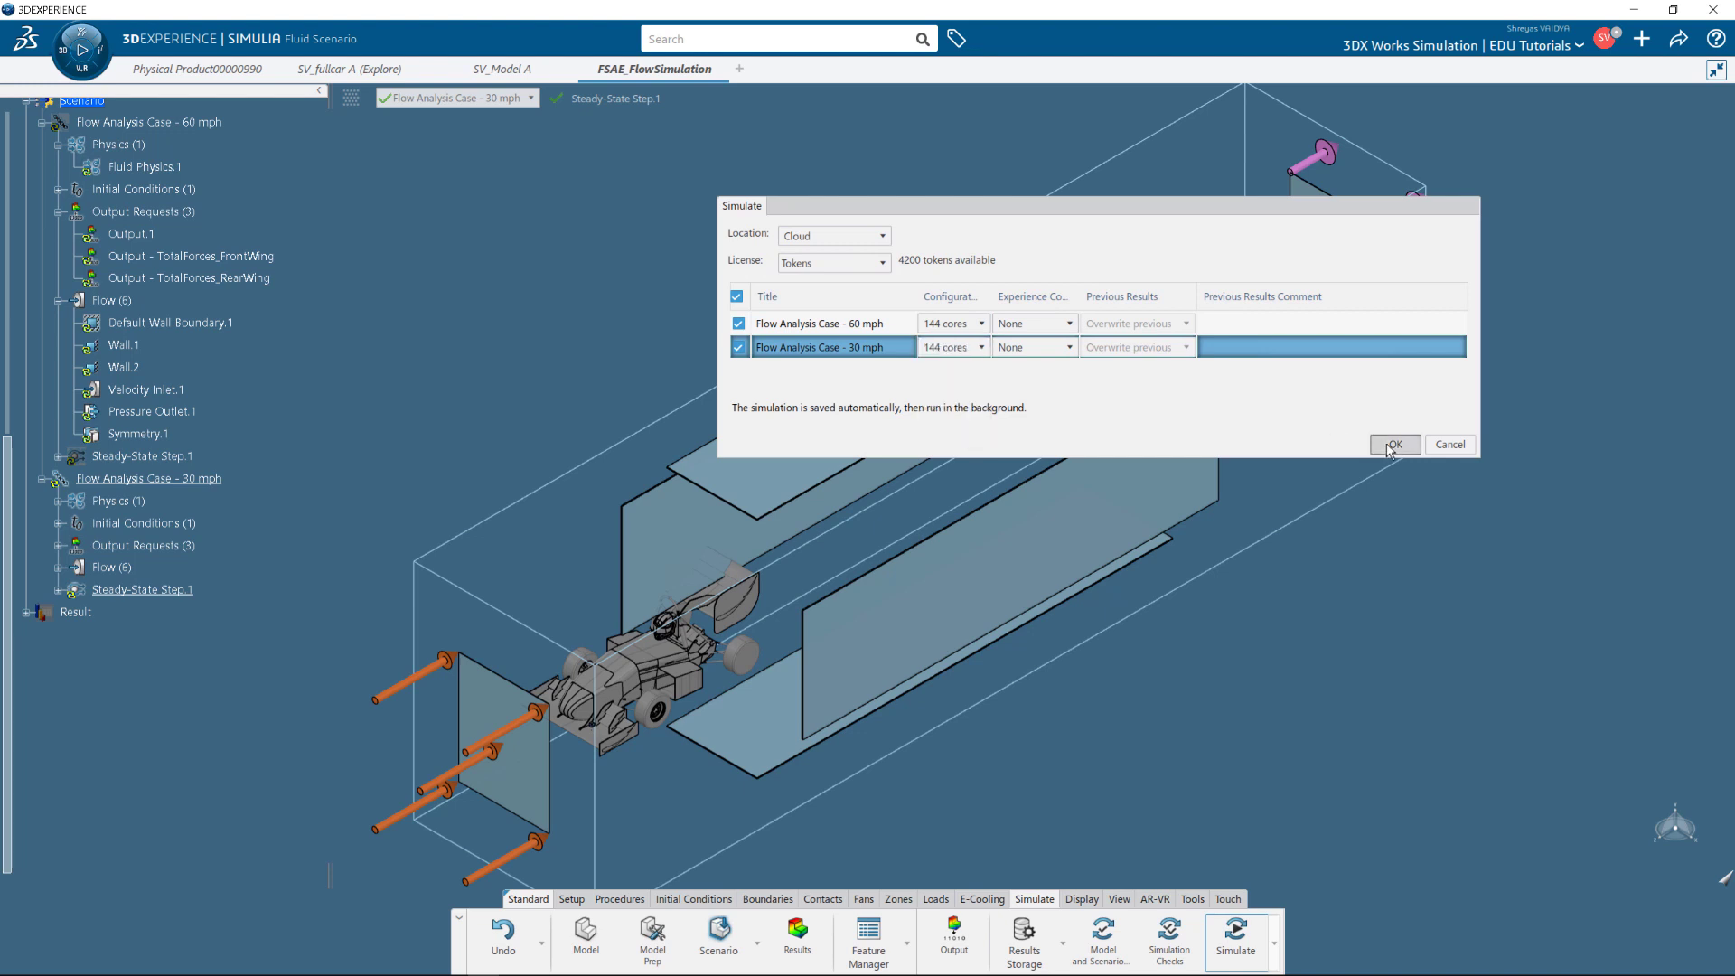
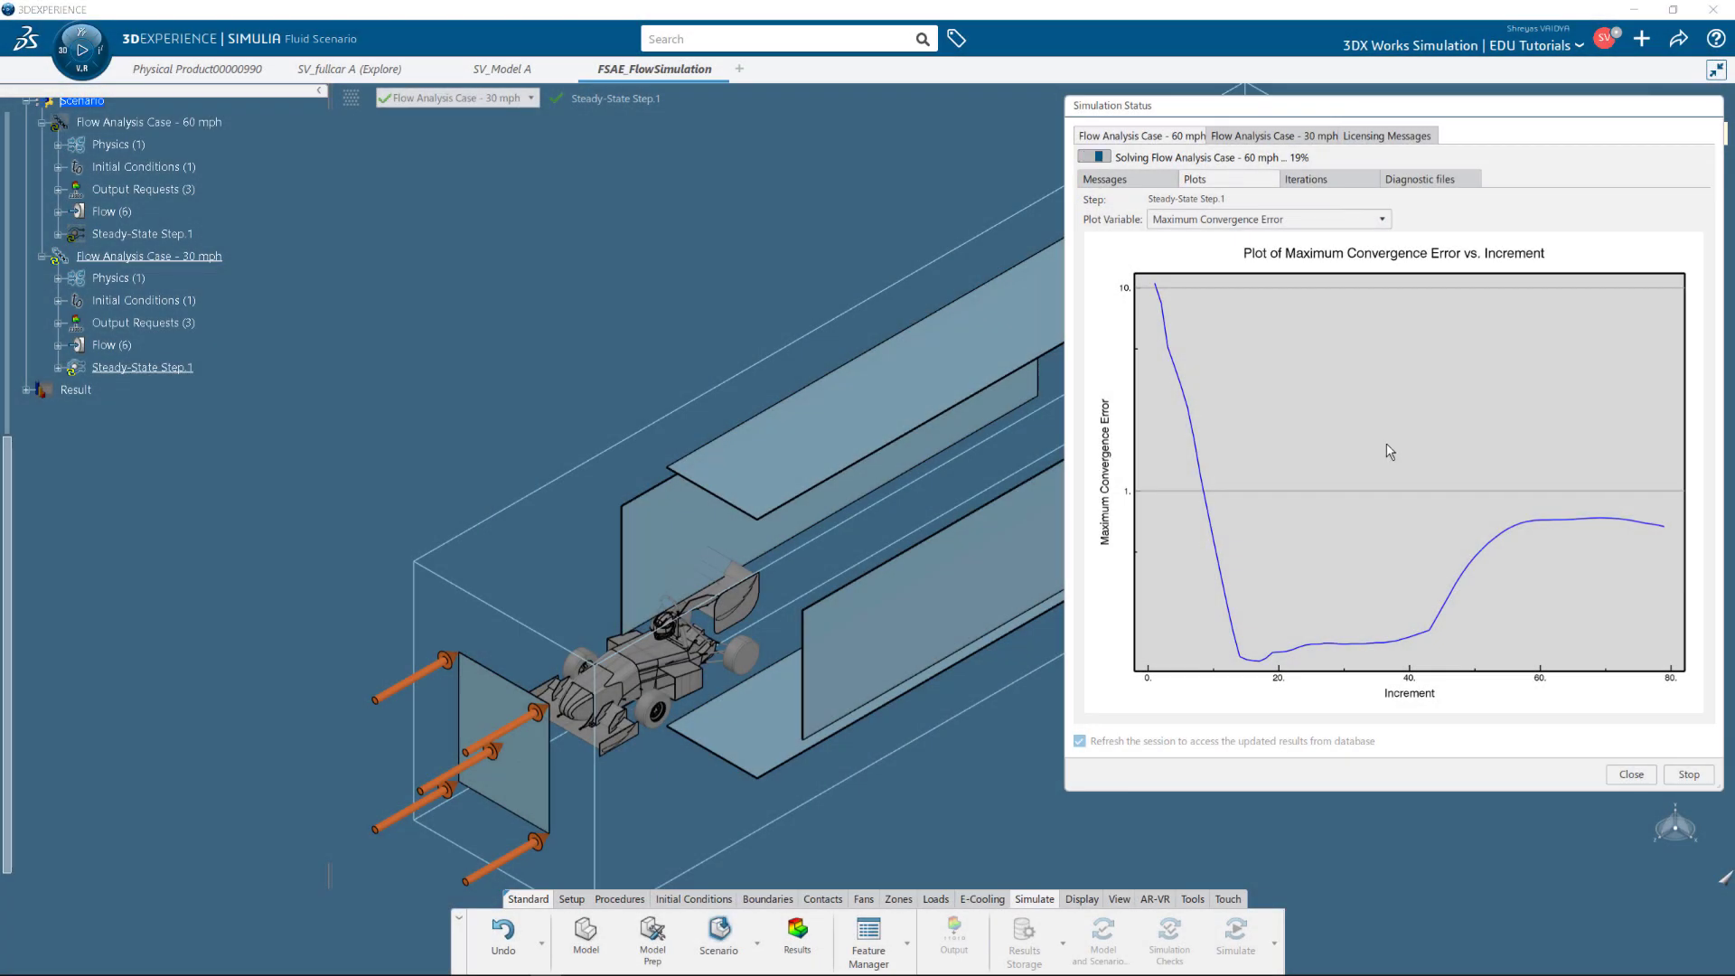
Plot the TKE Convergence Error, then switch the chart to TotalForces_RearWing Y-Average Force.
{"action": "left_click", "coordinate": [1369, 220]}
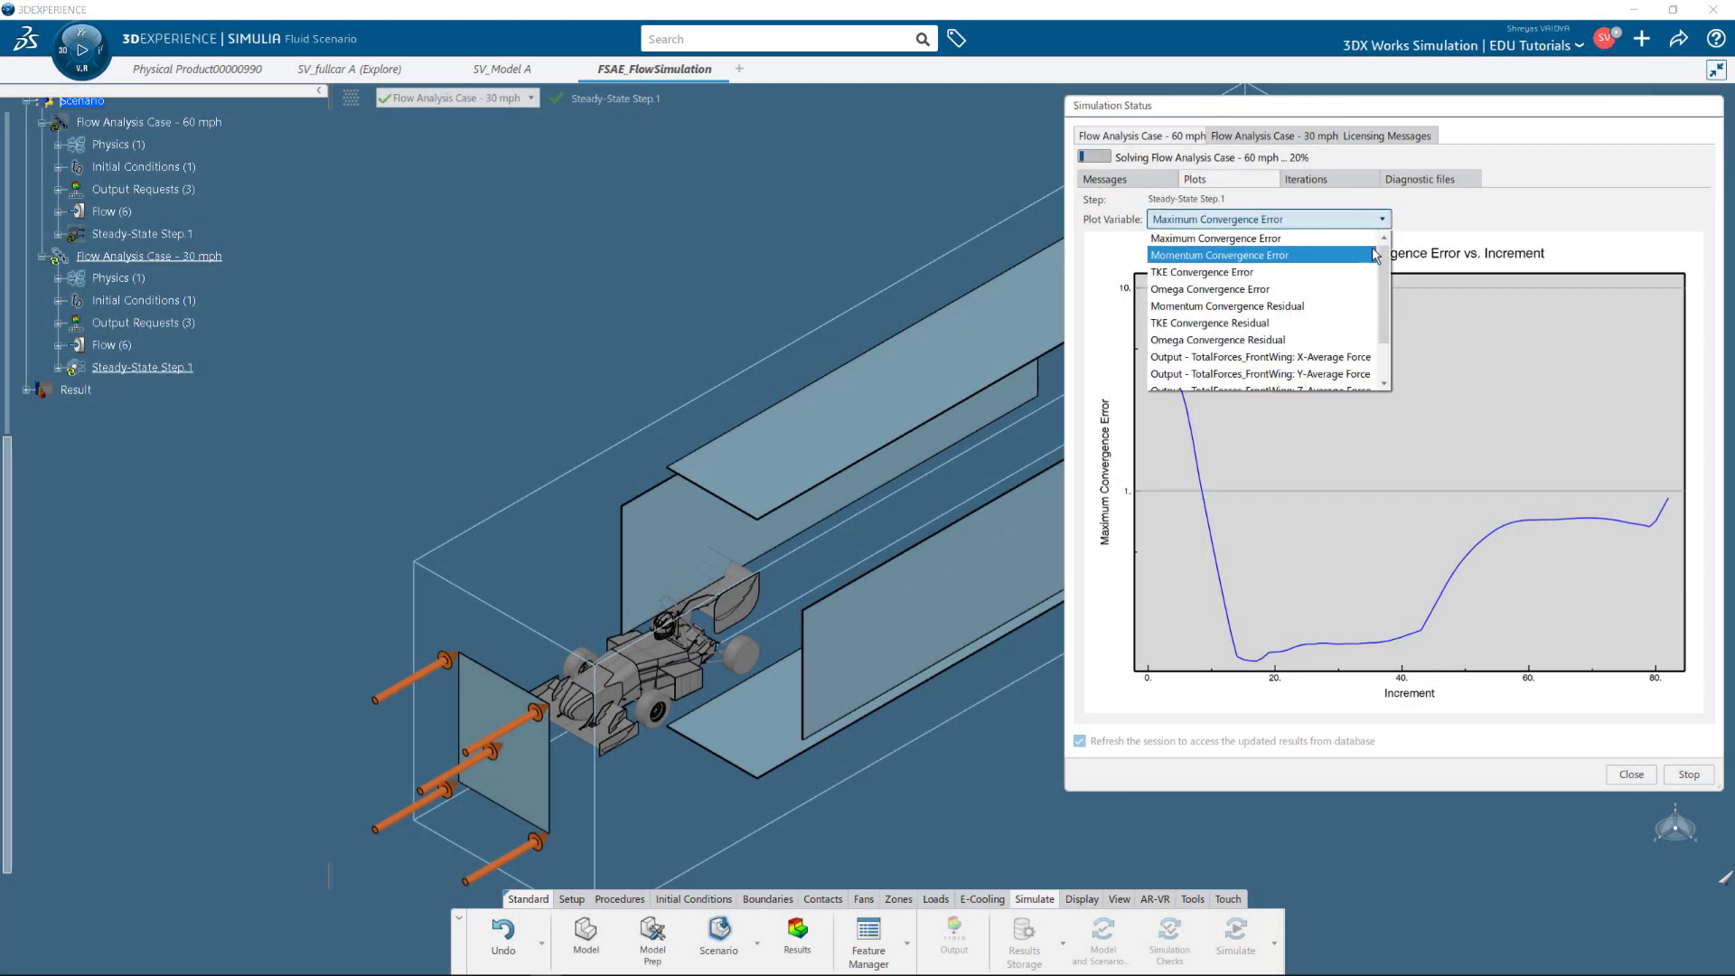
{"action": "left_click", "coordinate": [1379, 276]}
{"action": "left_click", "coordinate": [1382, 220]}
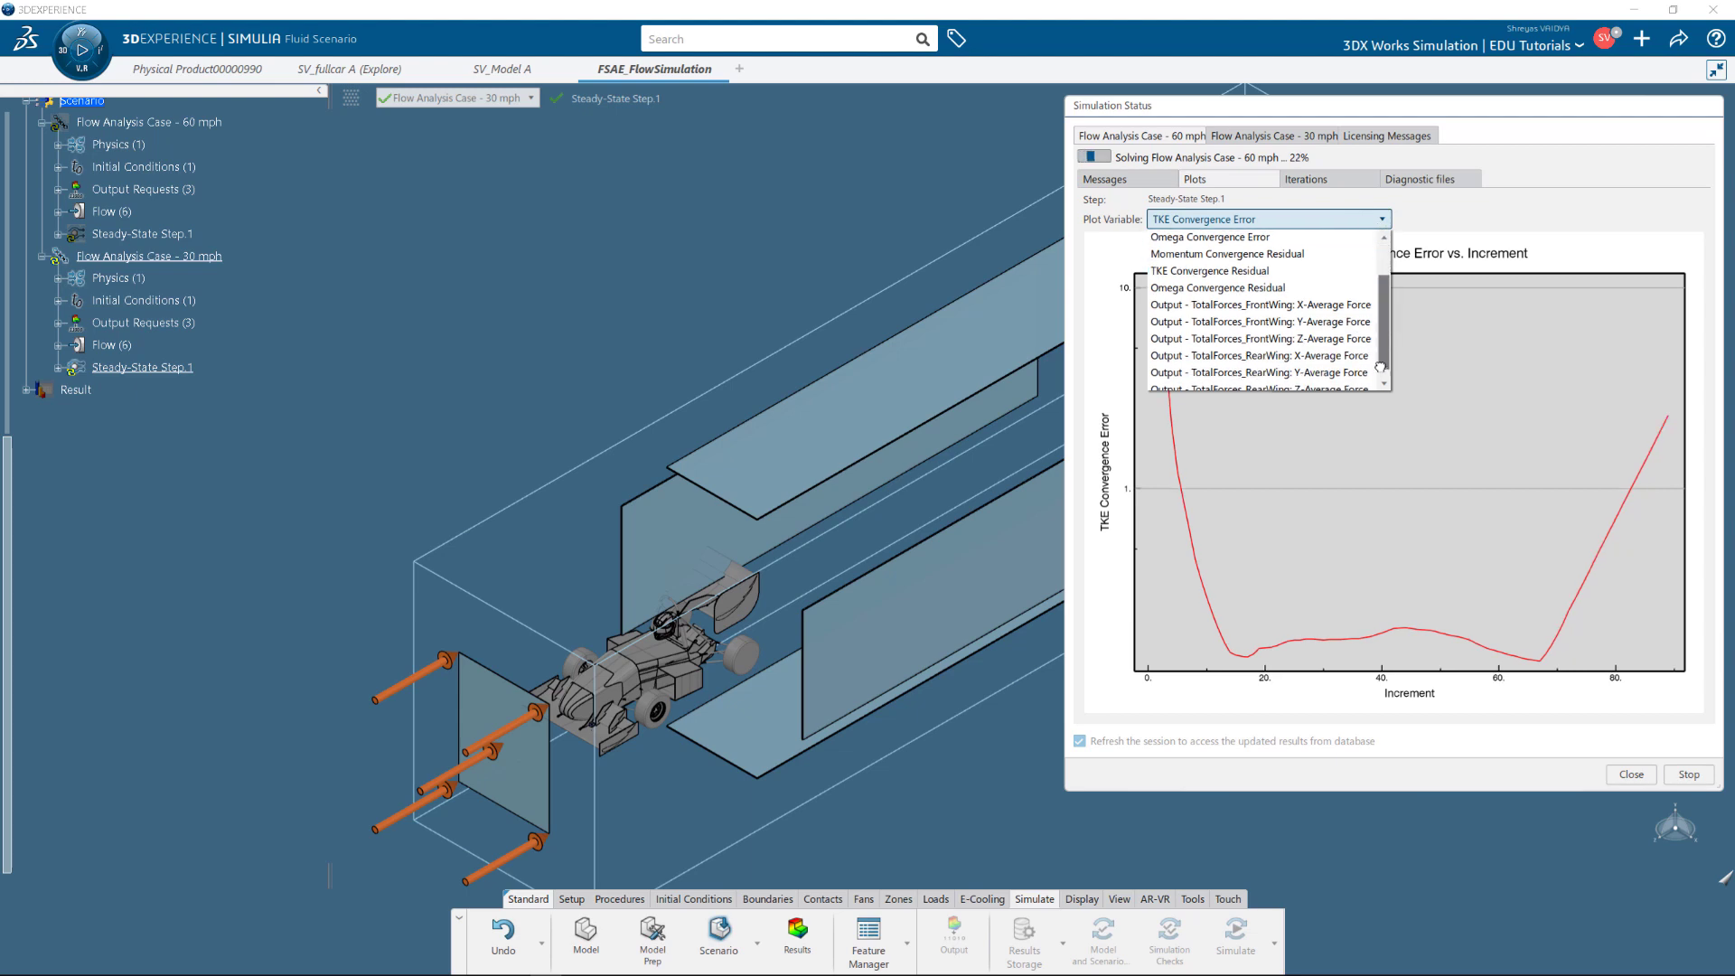
{"action": "left_click", "coordinate": [1343, 377]}
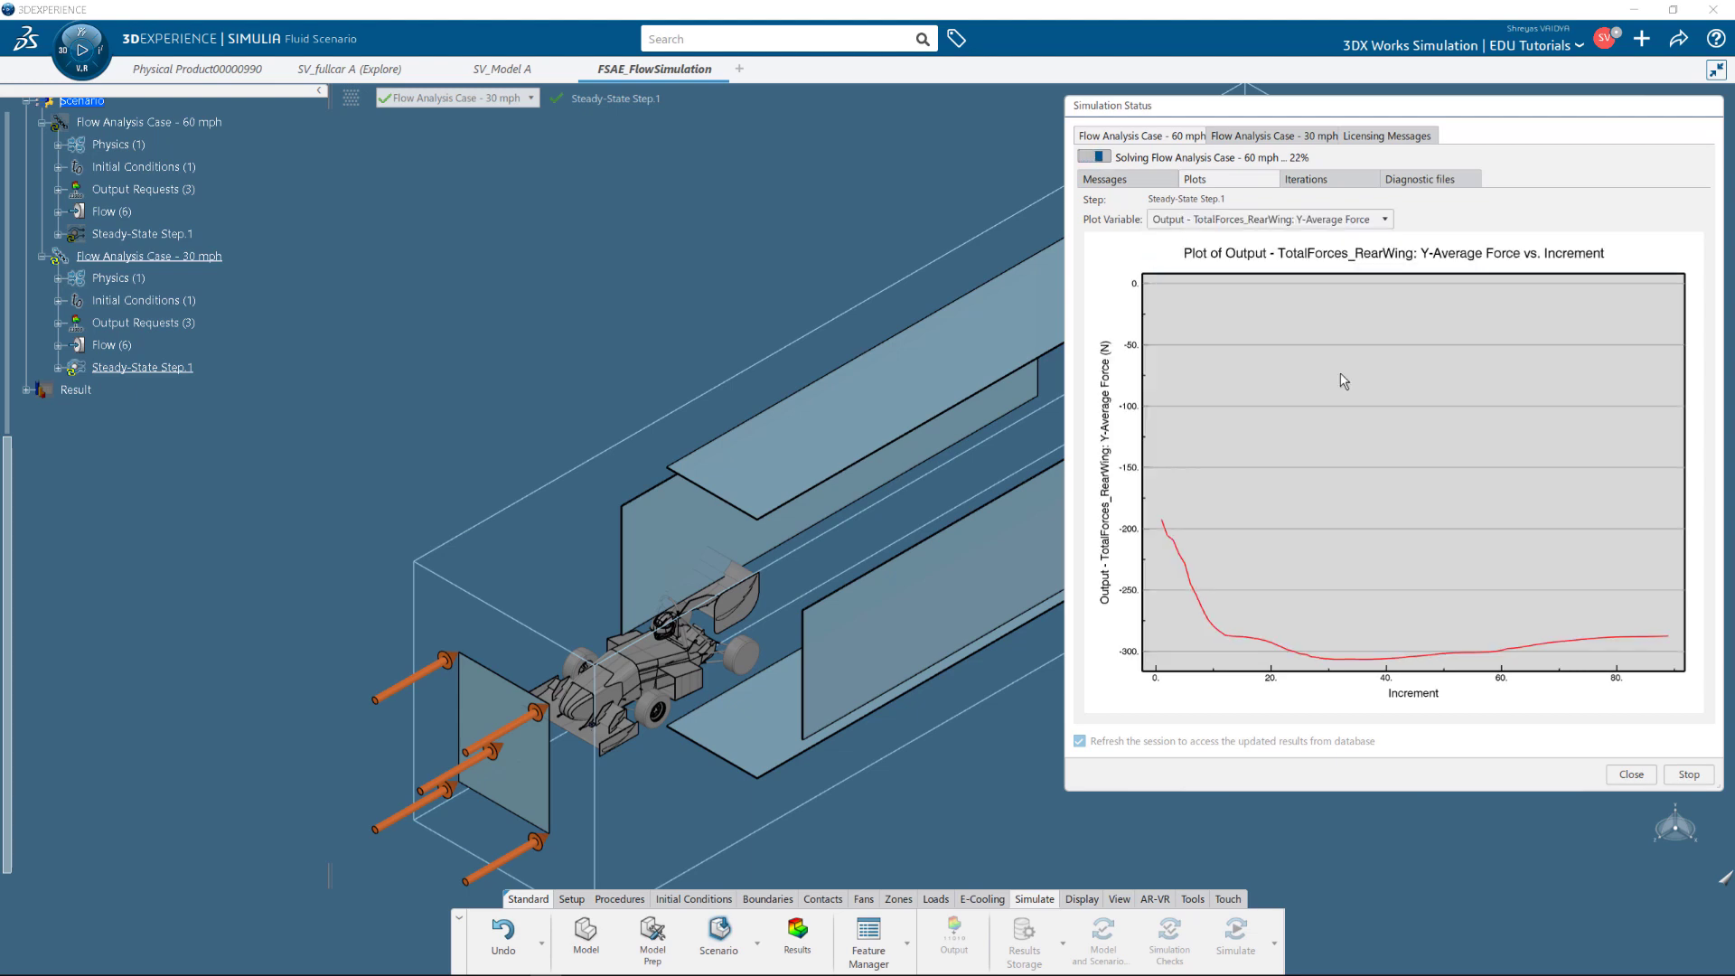
Scroll through the per-increment residuals table, then close Simulation Status after the 60 mph case completes.
{"action": "left_click", "coordinate": [1306, 179]}
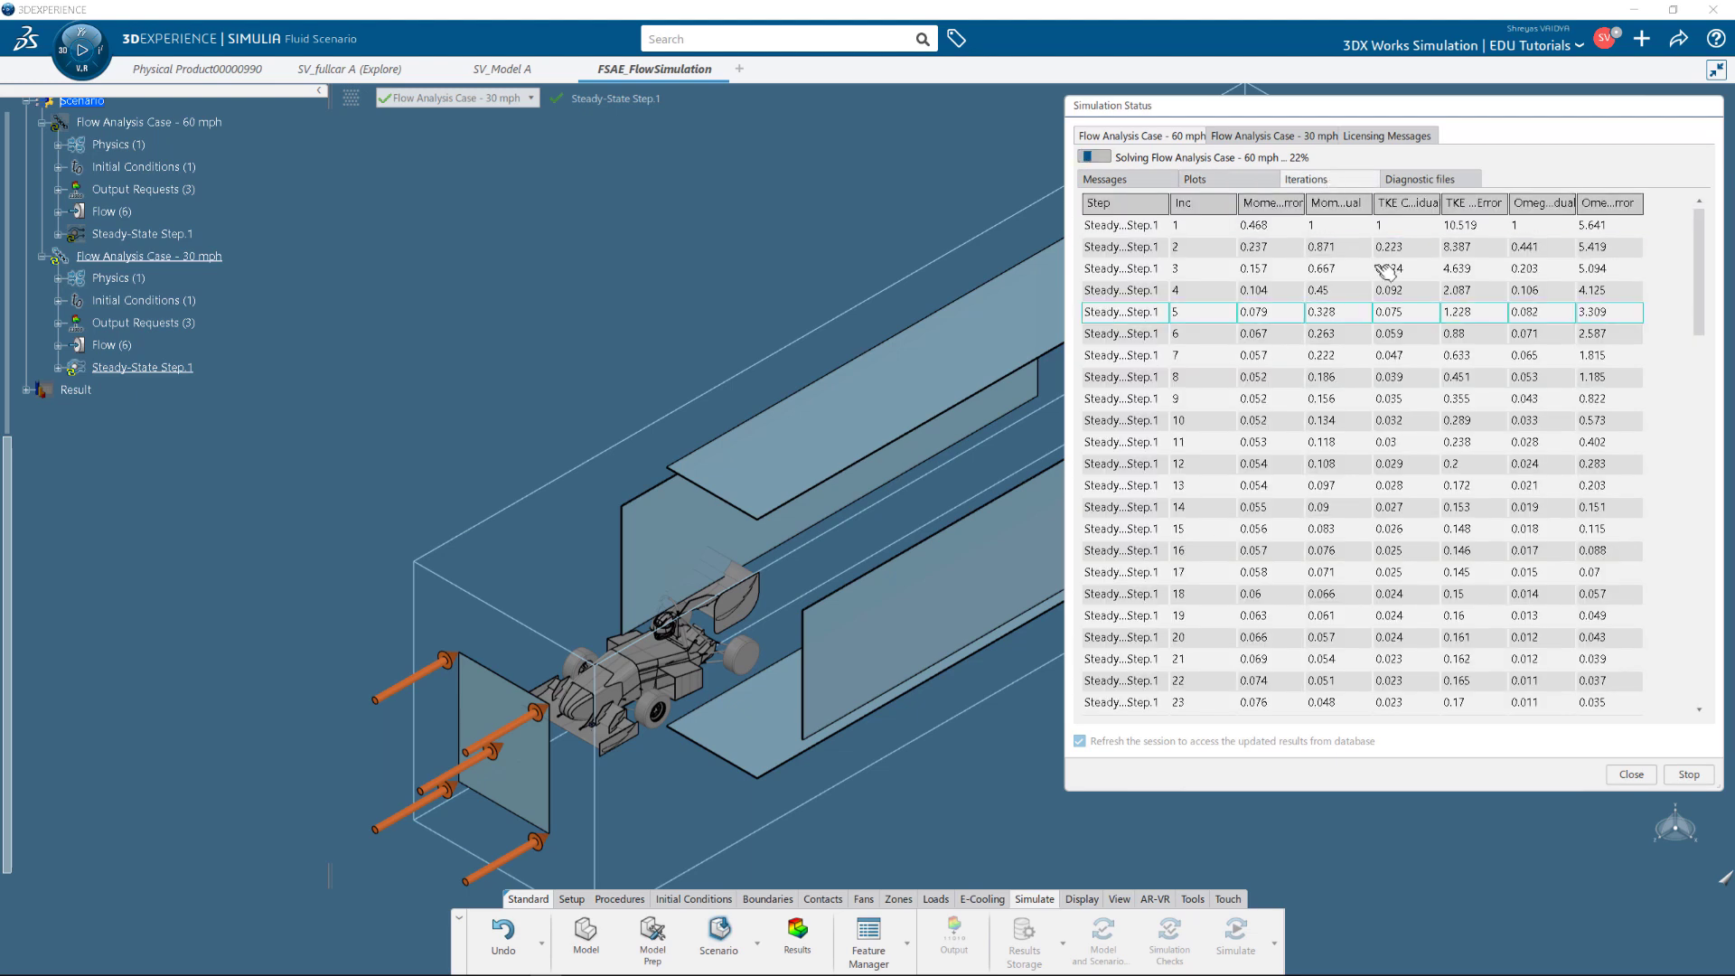
{"action": "scroll", "coordinate": [1385, 271], "scroll_direction": "down", "scroll_amount": 16}
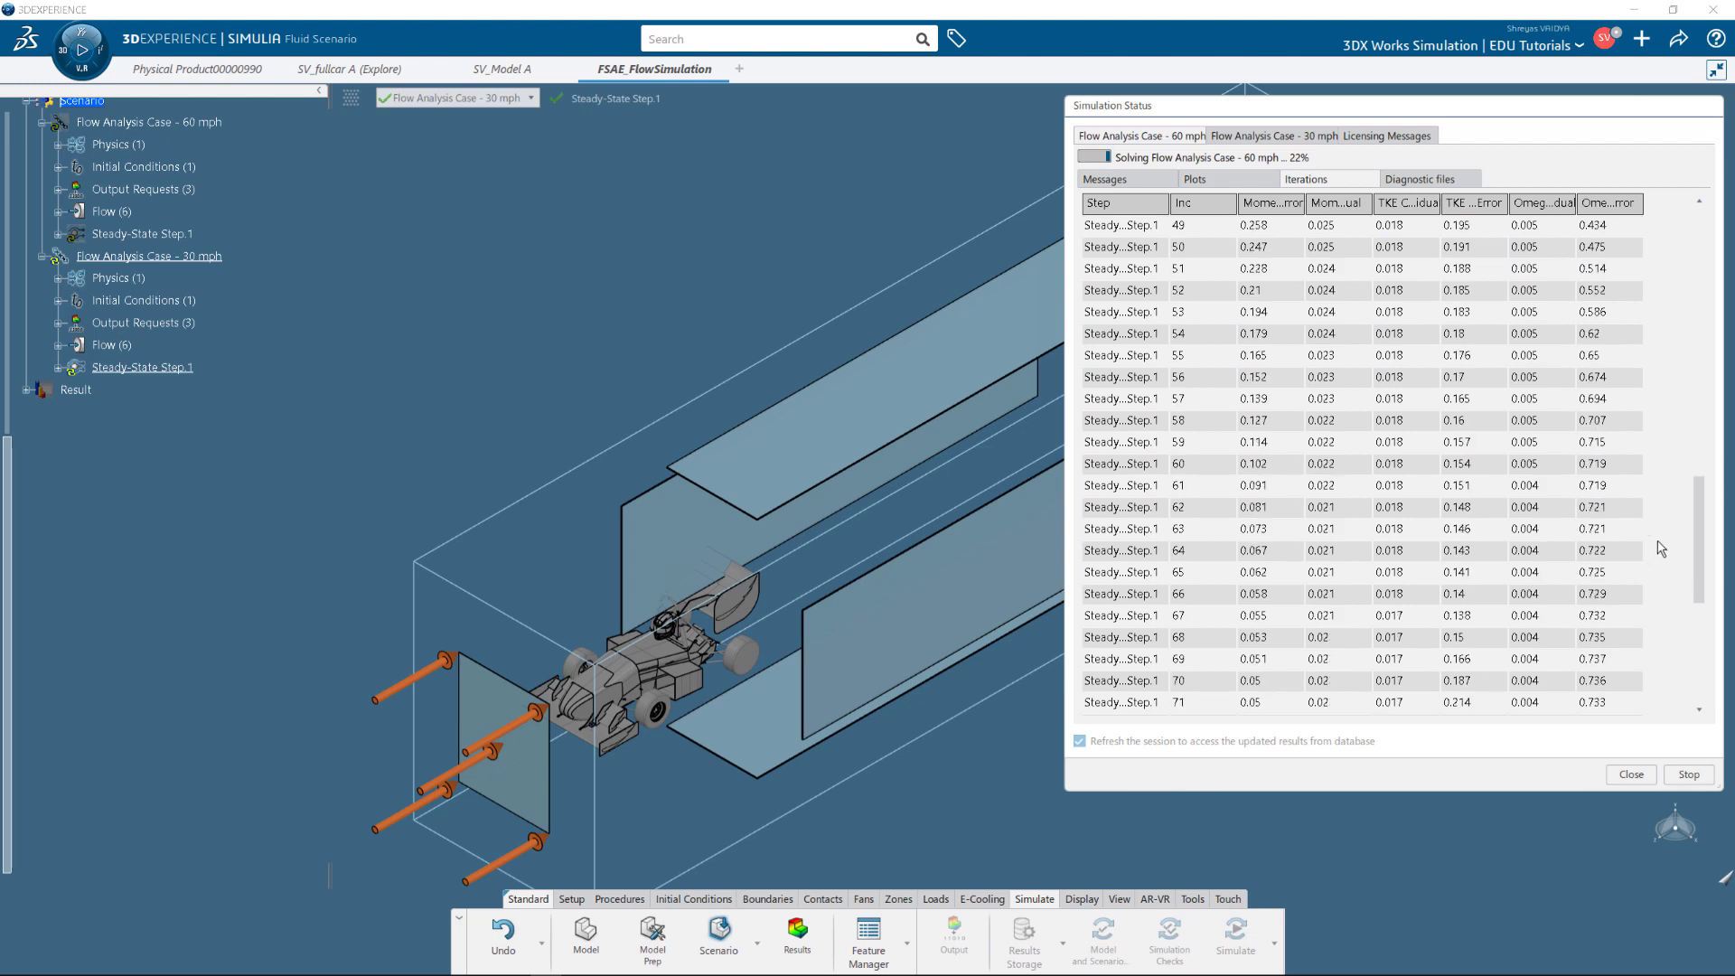
{"action": "scroll", "coordinate": [1661, 547], "scroll_direction": "down", "scroll_amount": 6}
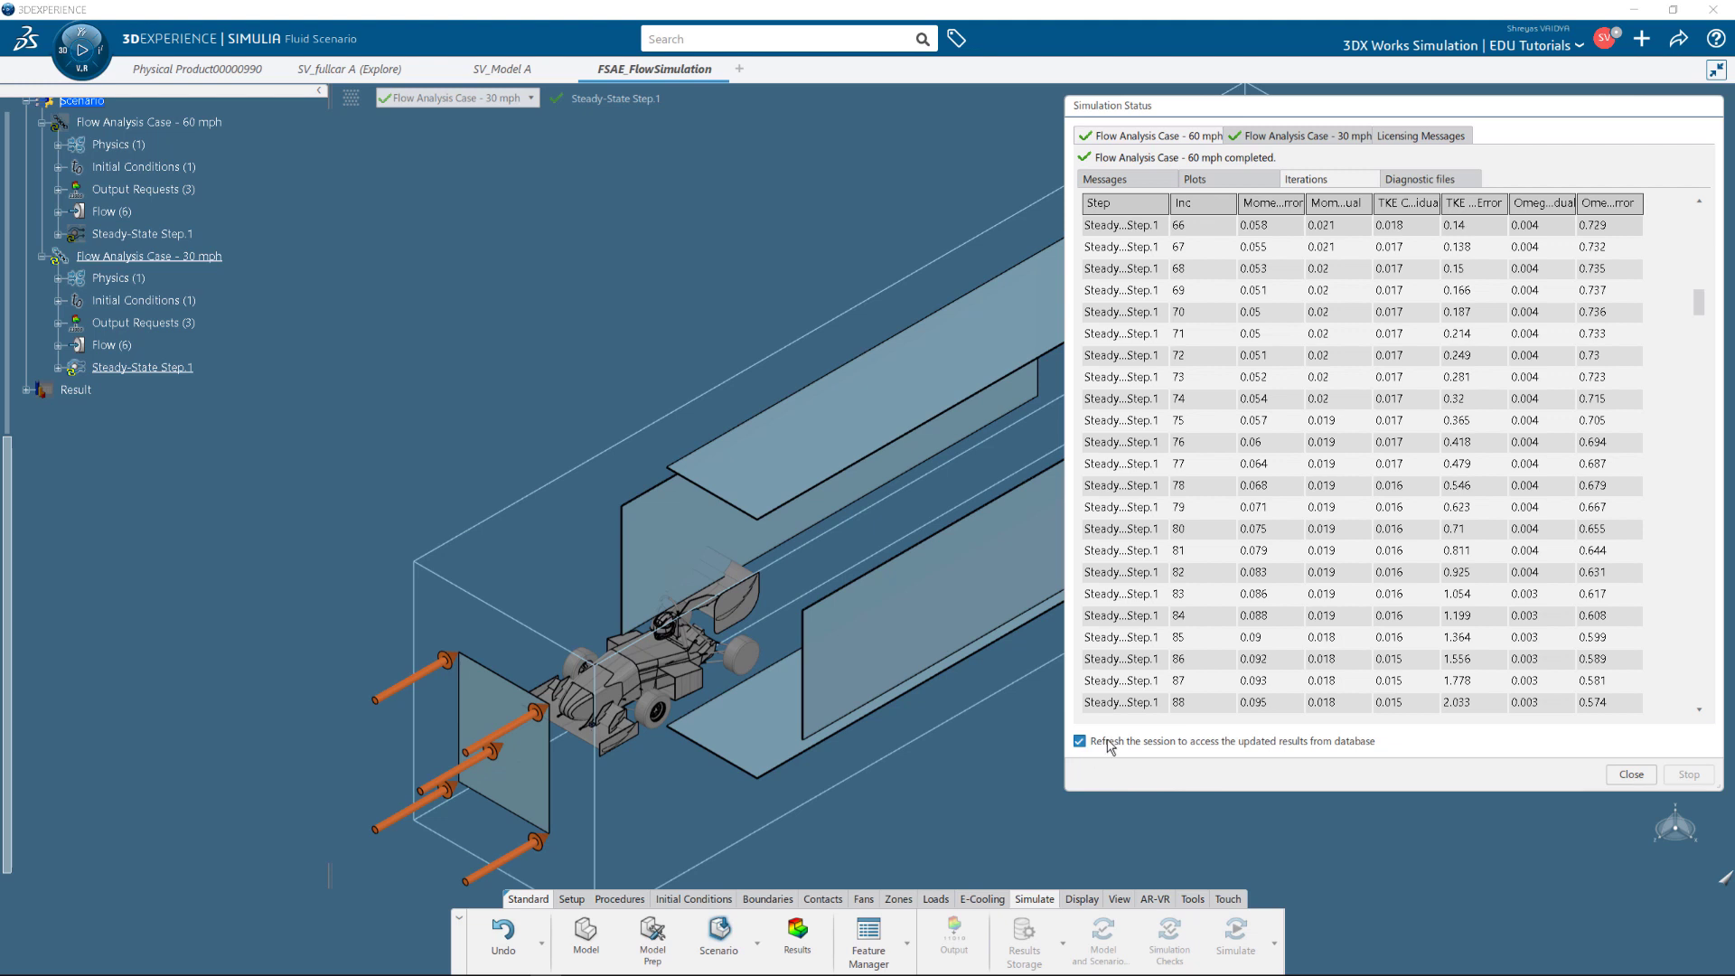
{"action": "left_click", "coordinate": [1639, 775]}
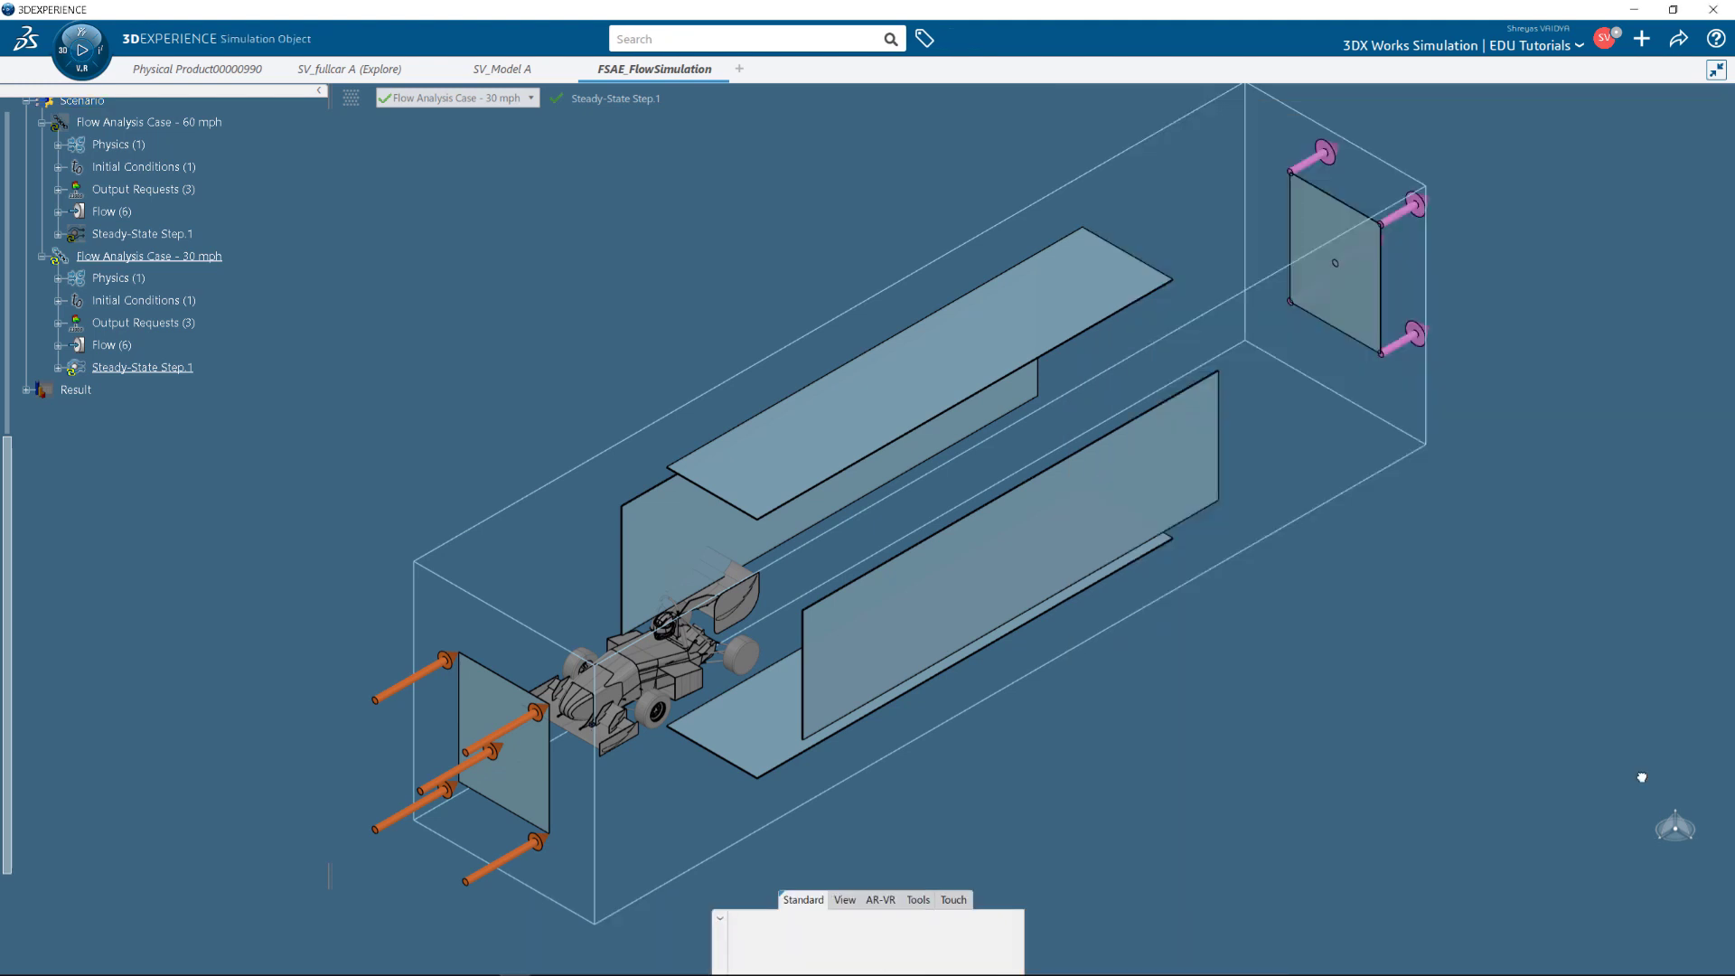